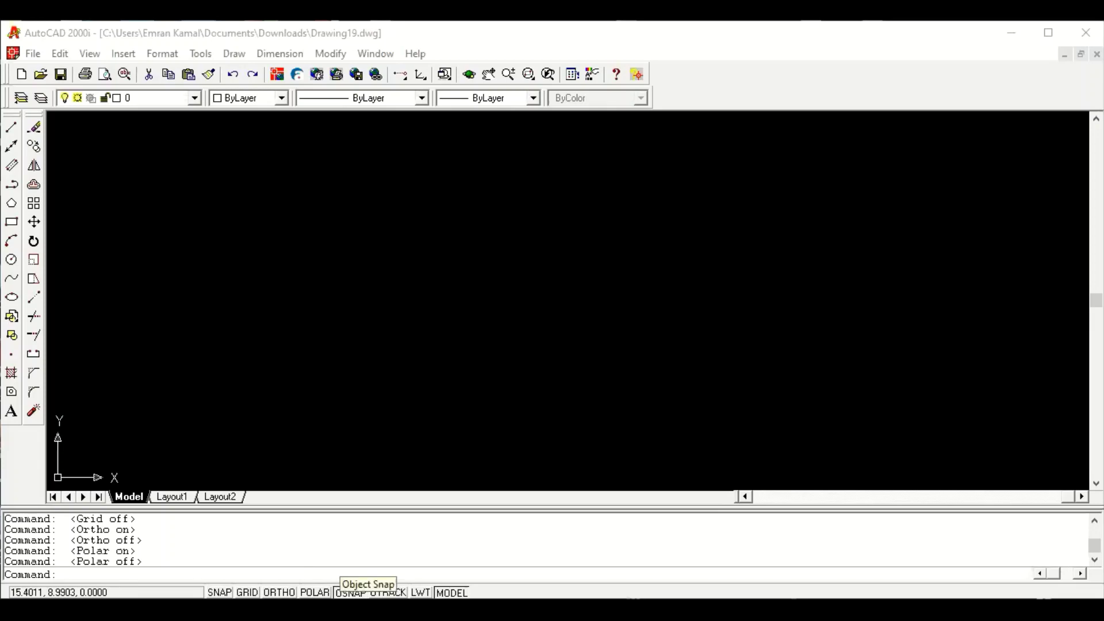
Toggle object snap, snap tracking and lineweight display on and back off
triple_click(350, 592)
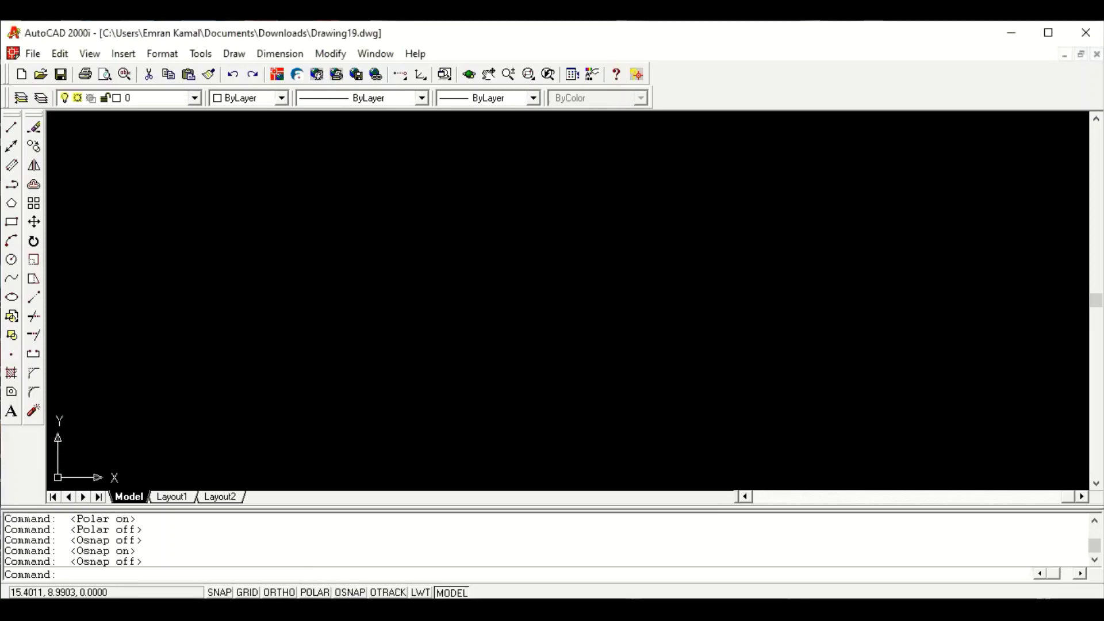
click(388, 592)
key(F11)
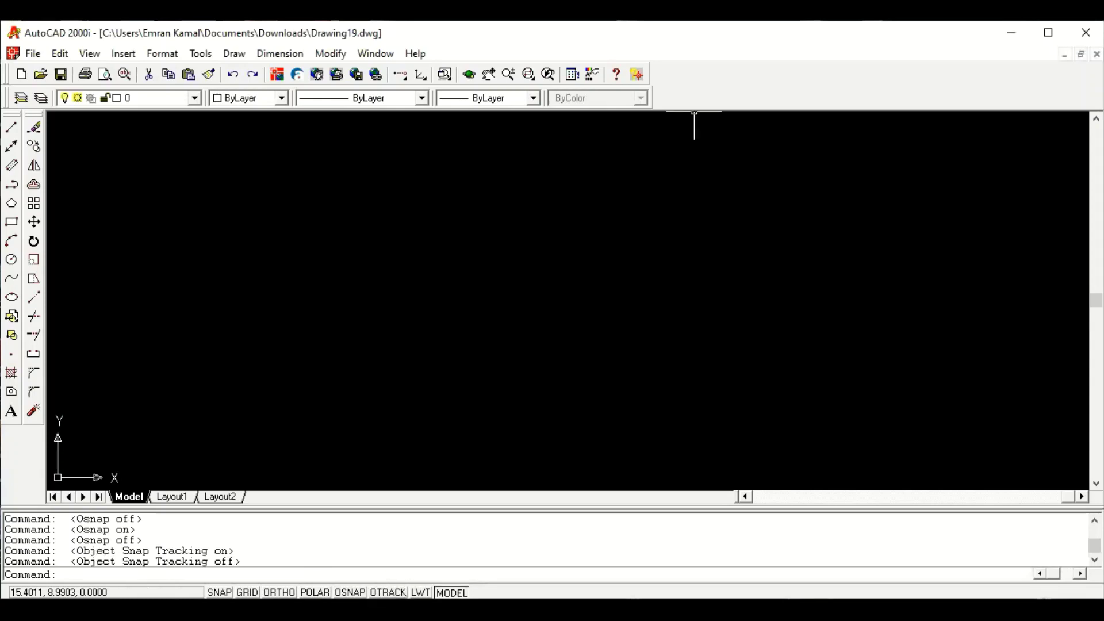
click(420, 592)
click(420, 592)
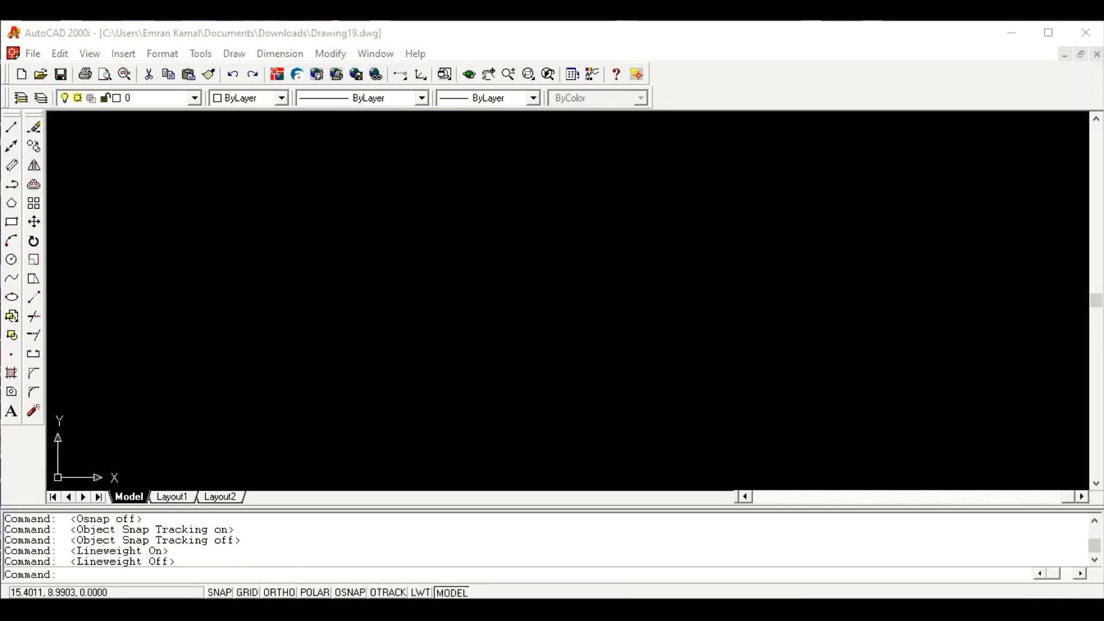
click(122, 38)
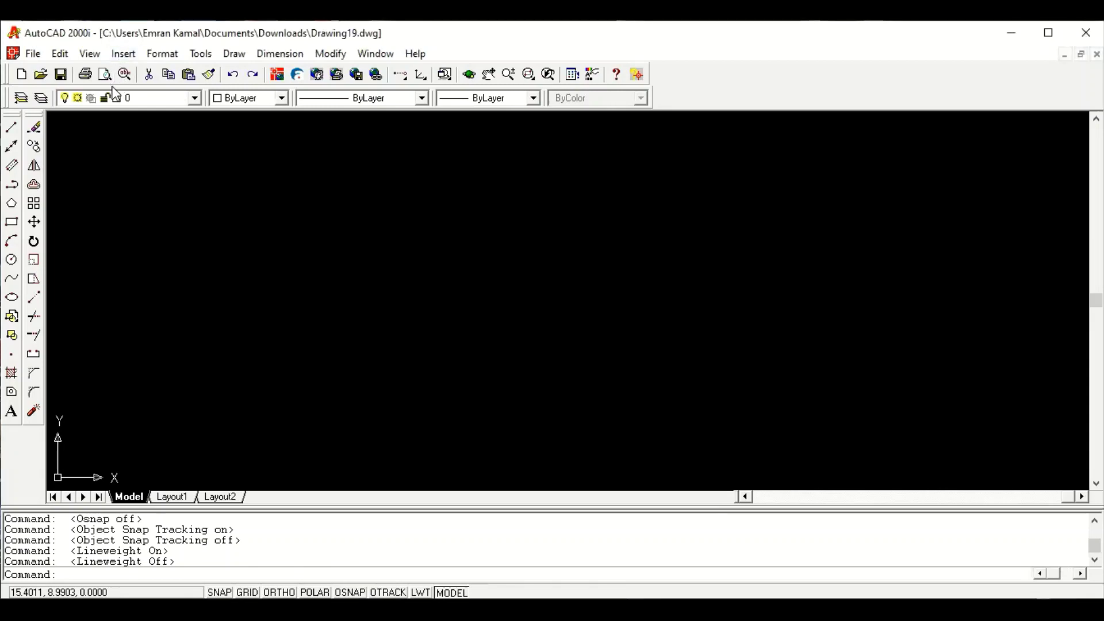
In Drawing Units, choose Architectural length type and 0.00 angle precision
click(162, 57)
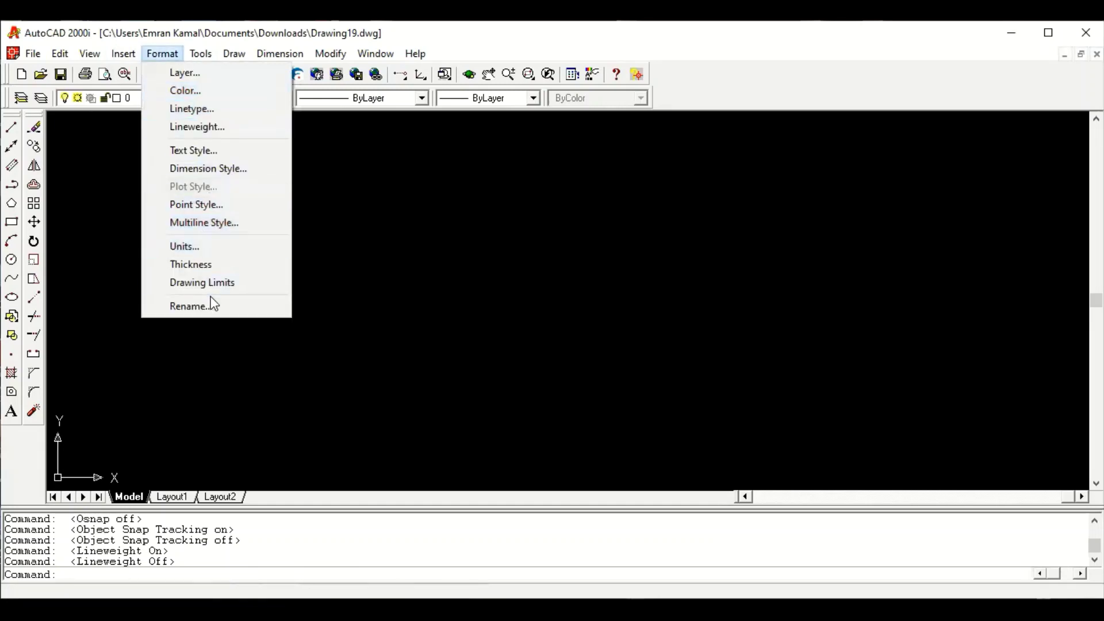
click(196, 245)
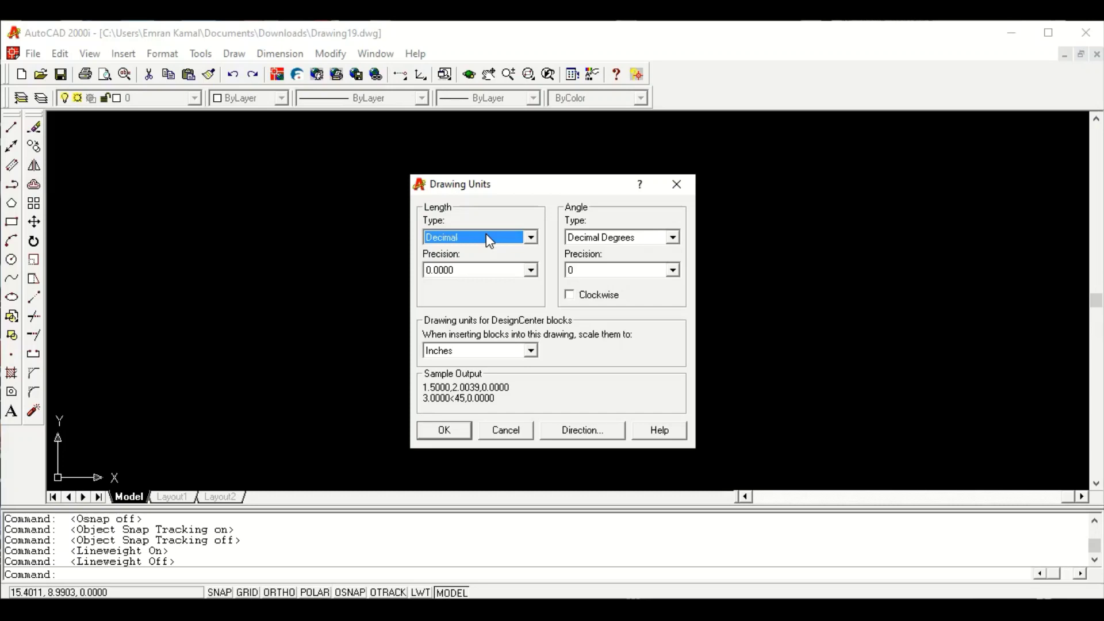
click(486, 236)
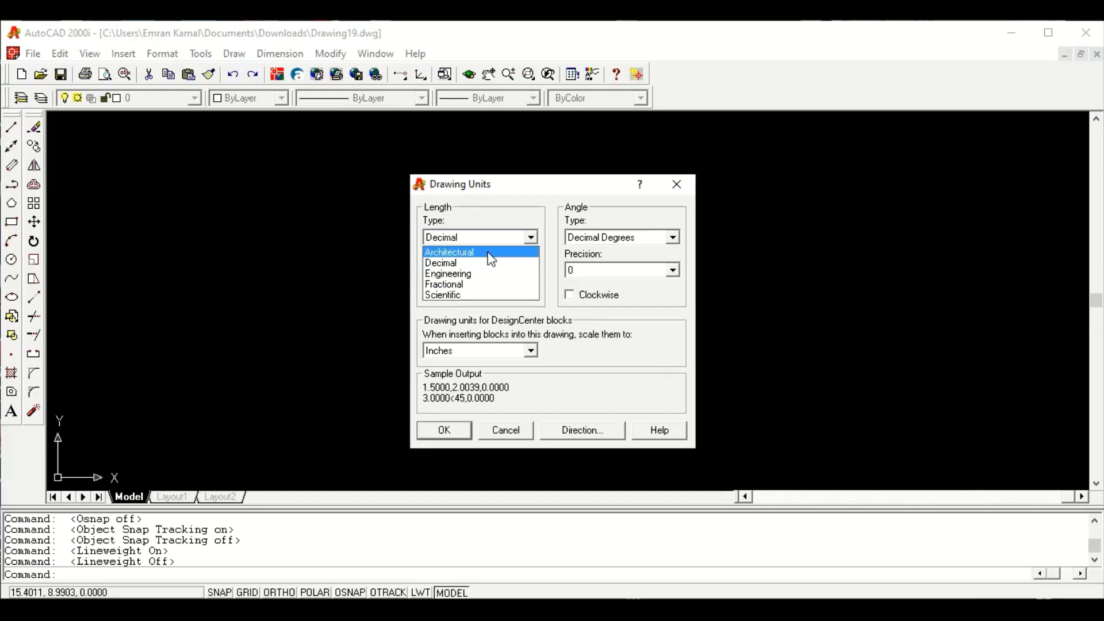
click(488, 252)
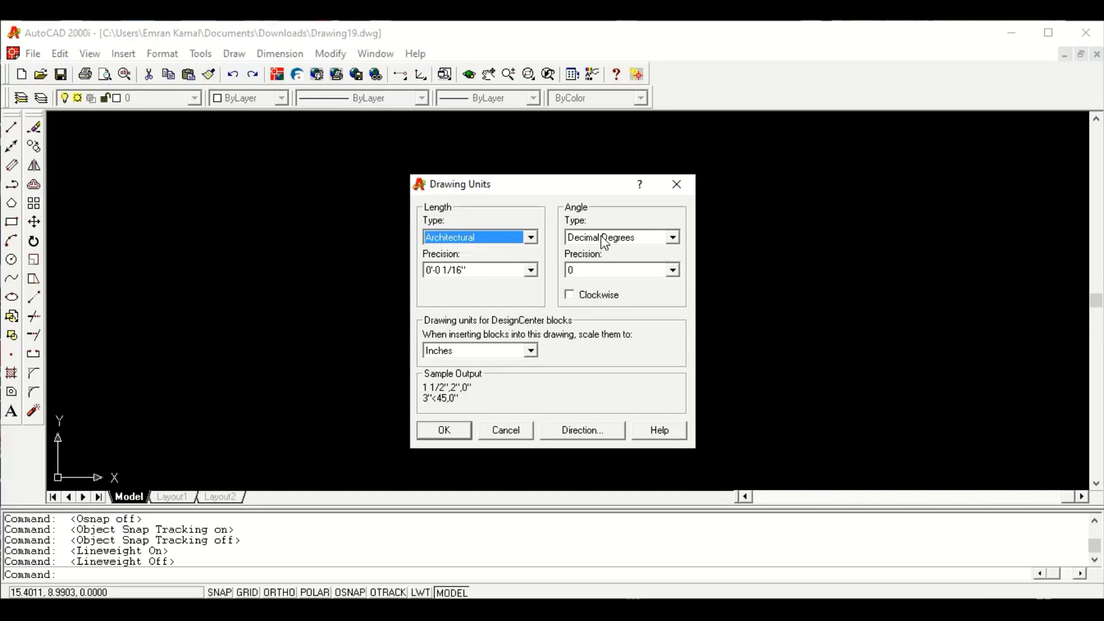
click(623, 270)
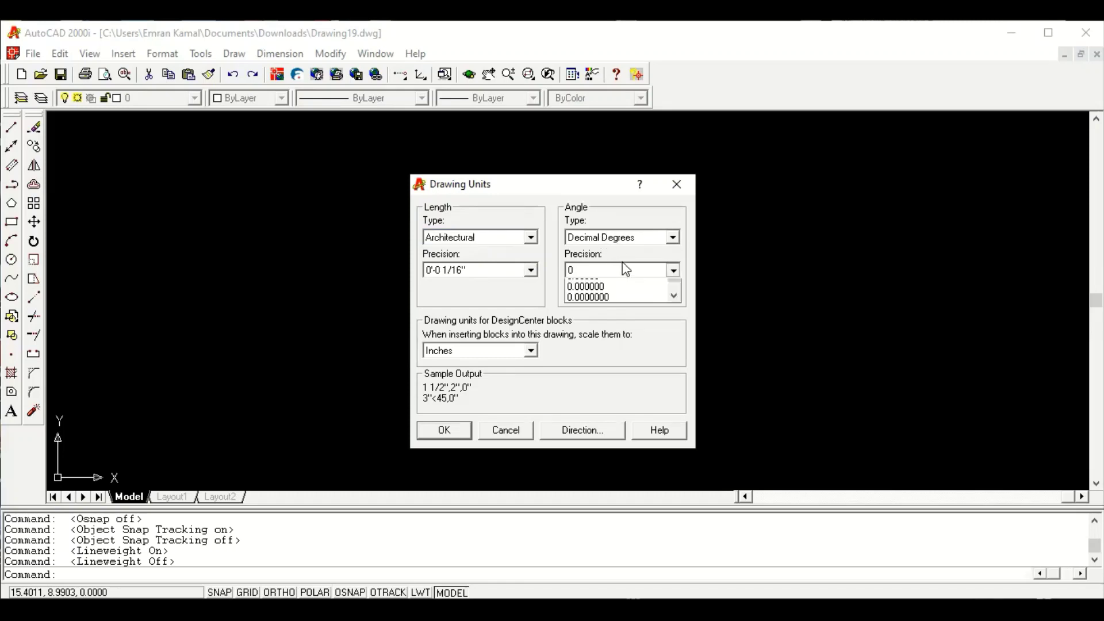
click(603, 306)
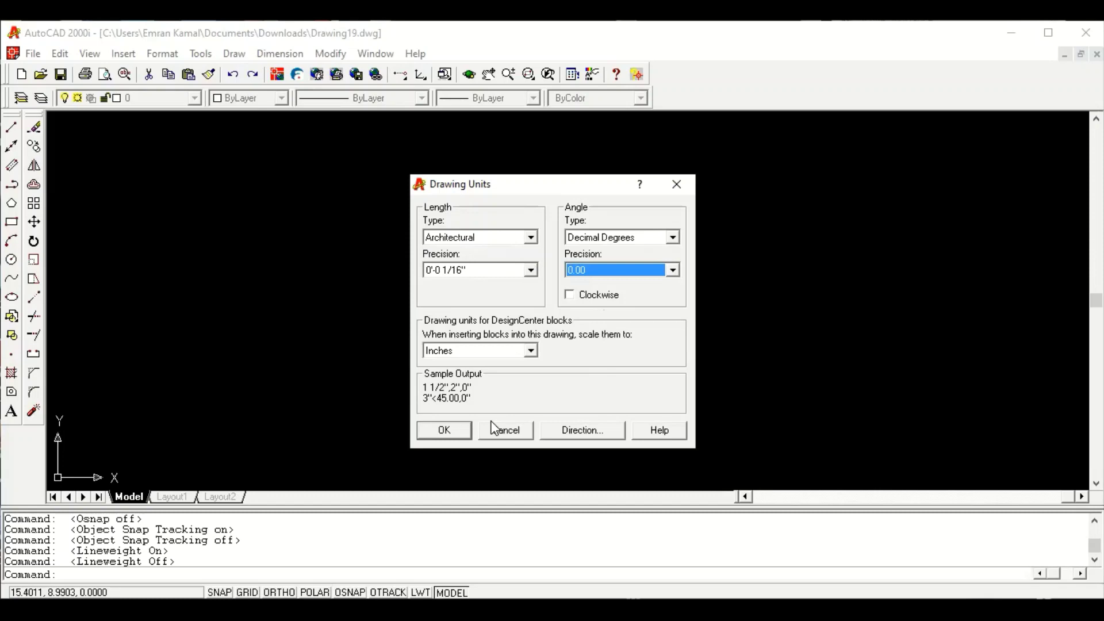
click(446, 442)
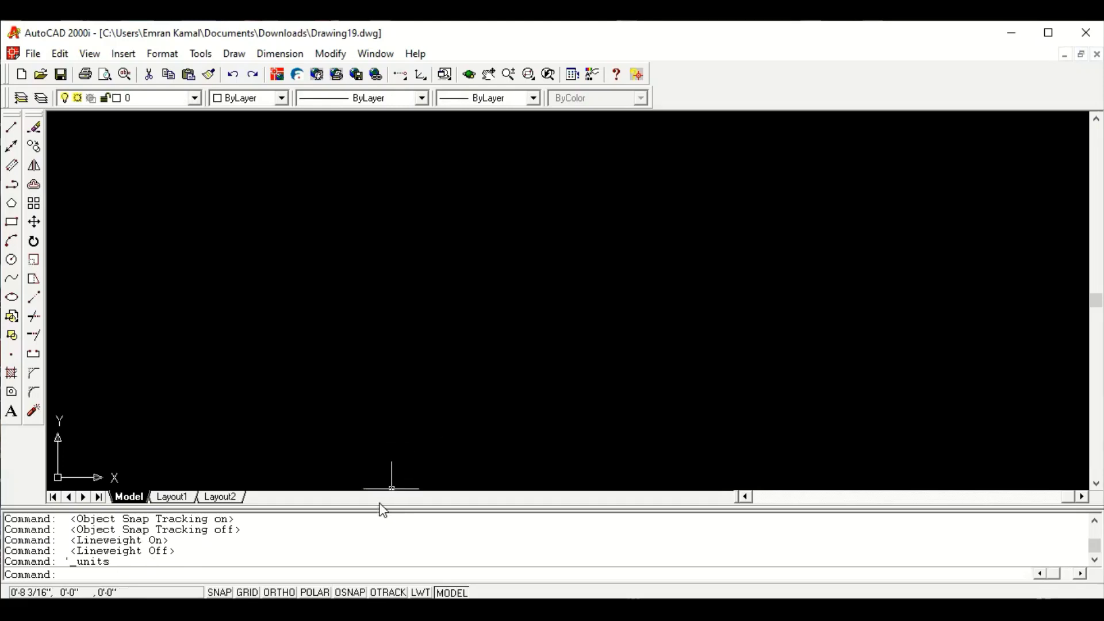
Hide the UCS icon with UCSICON OFF
click(253, 578)
text(ucs)
text(icon)
key(Return)
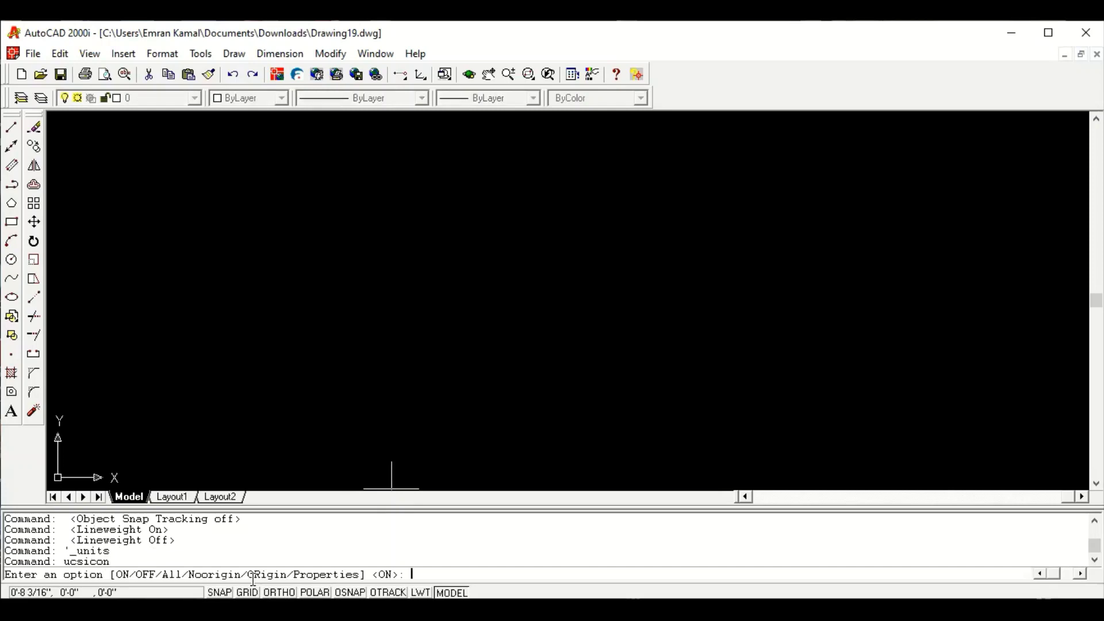
text(of)
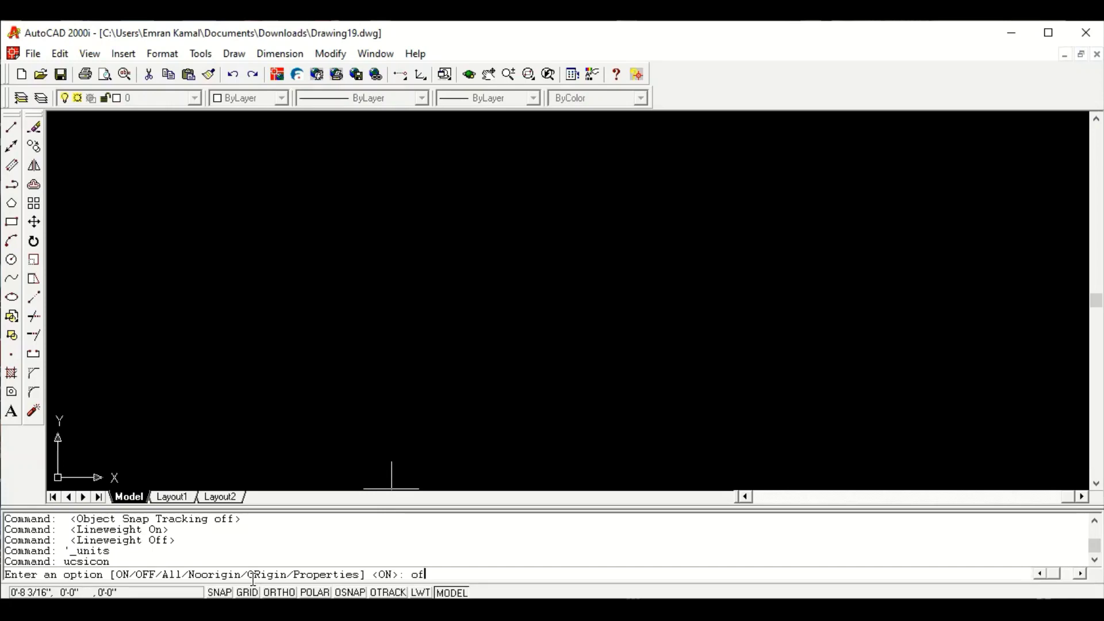
text(f)
key(Return)
key(Return)
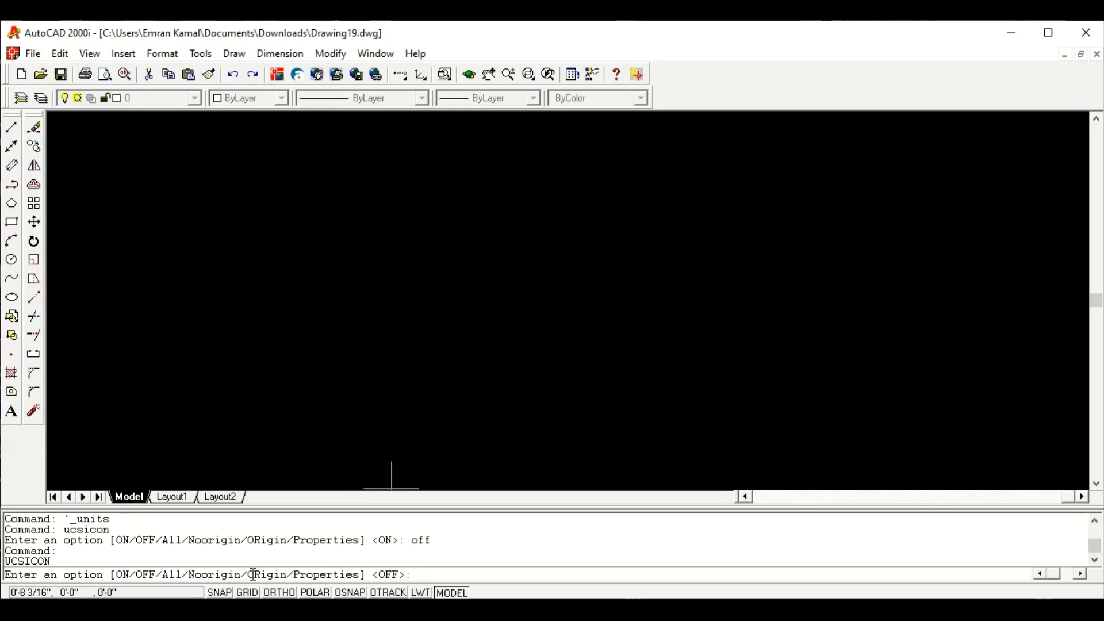
Undo the icon change, rerun UCSICON, then undo back to restore the icon
key(Escape)
key(ctrl+z)
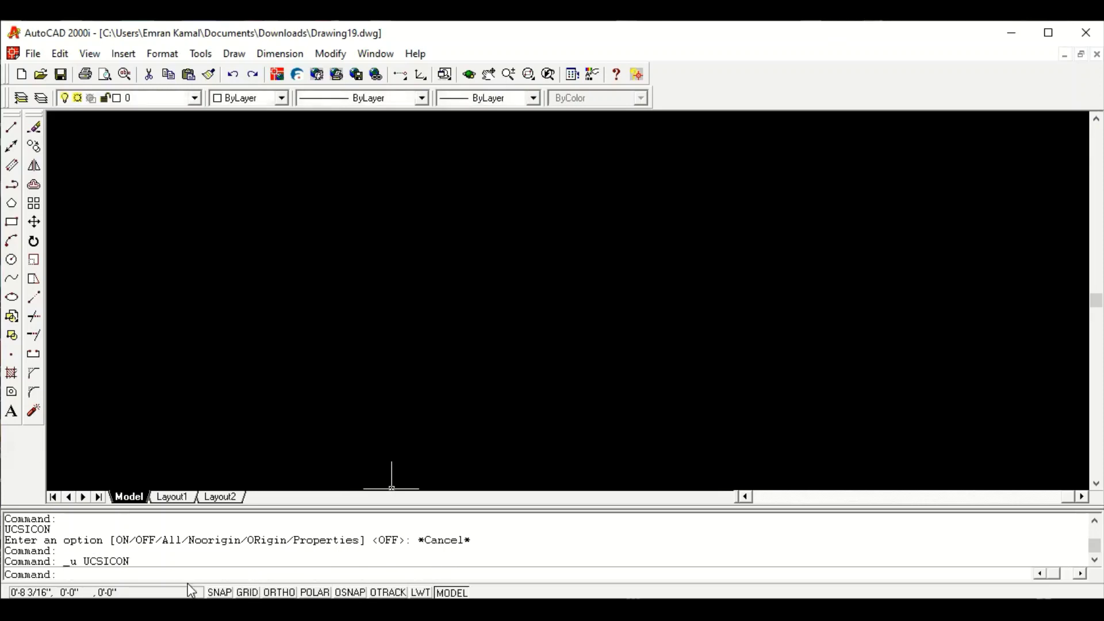
text(ucsi)
text(con)
key(Return)
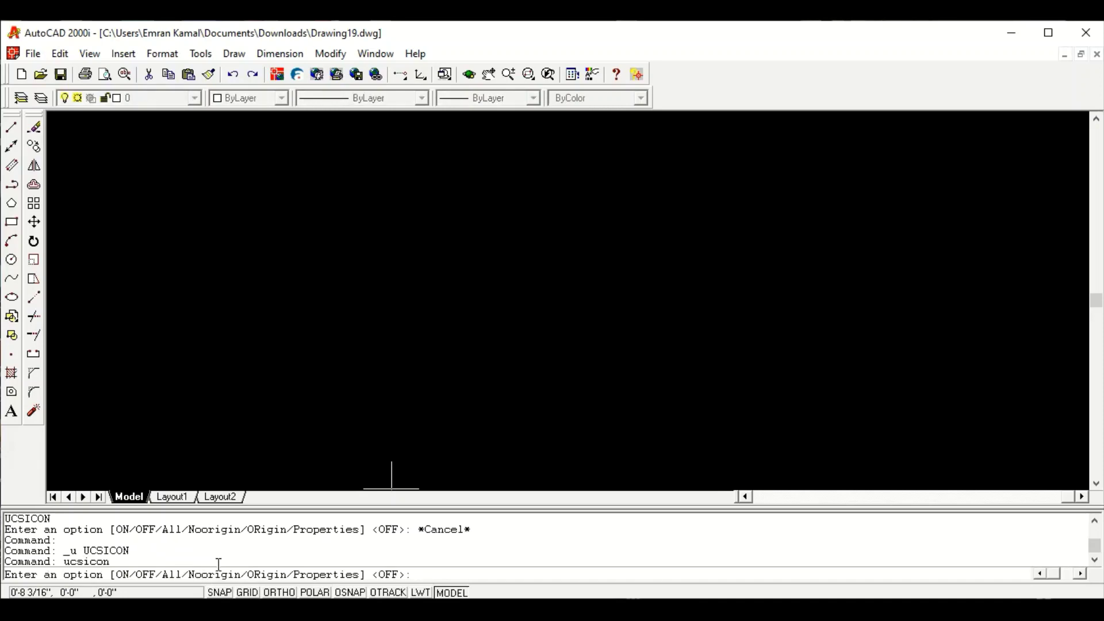
key(ctrl+z)
key(ctrl+z)
key(ctrl+z)
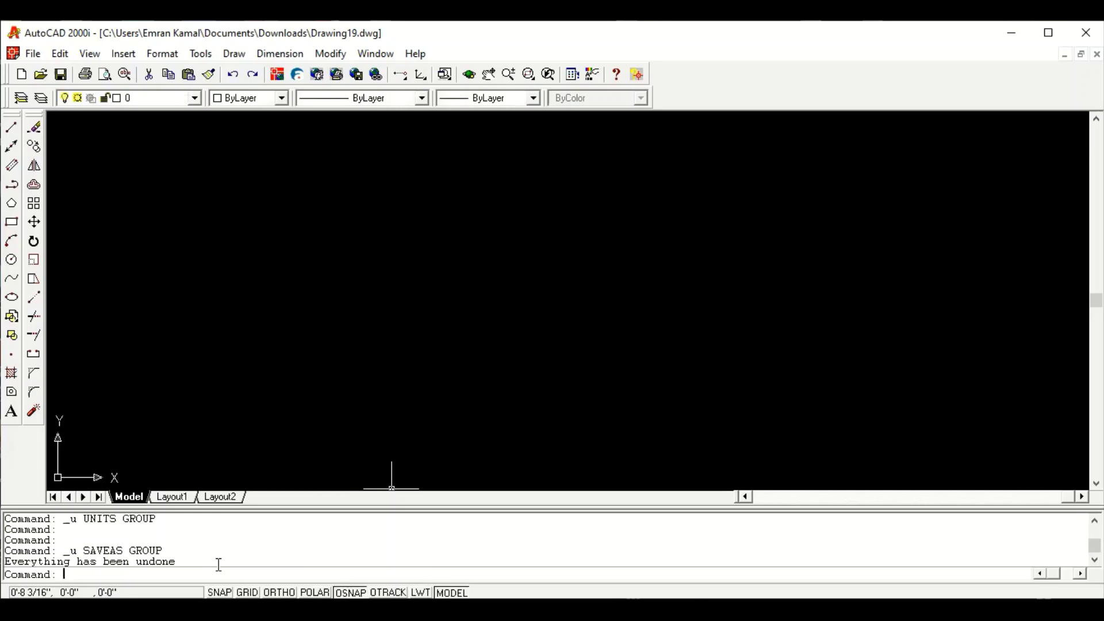
Reapply Architectural length units and 0.00 angle precision in Drawing Units
click(160, 54)
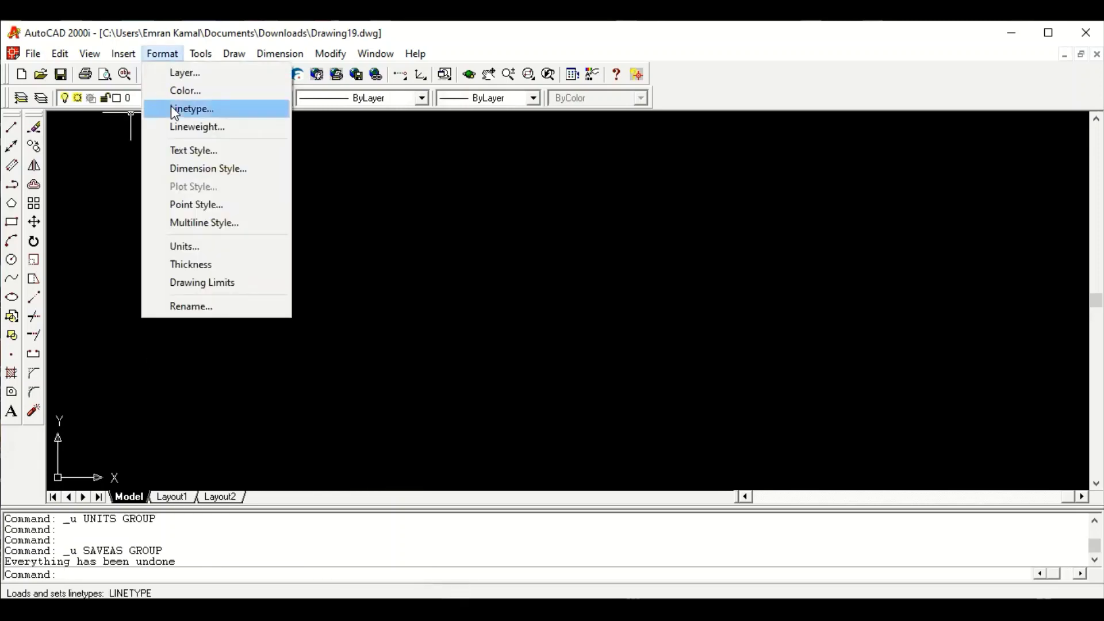
click(196, 254)
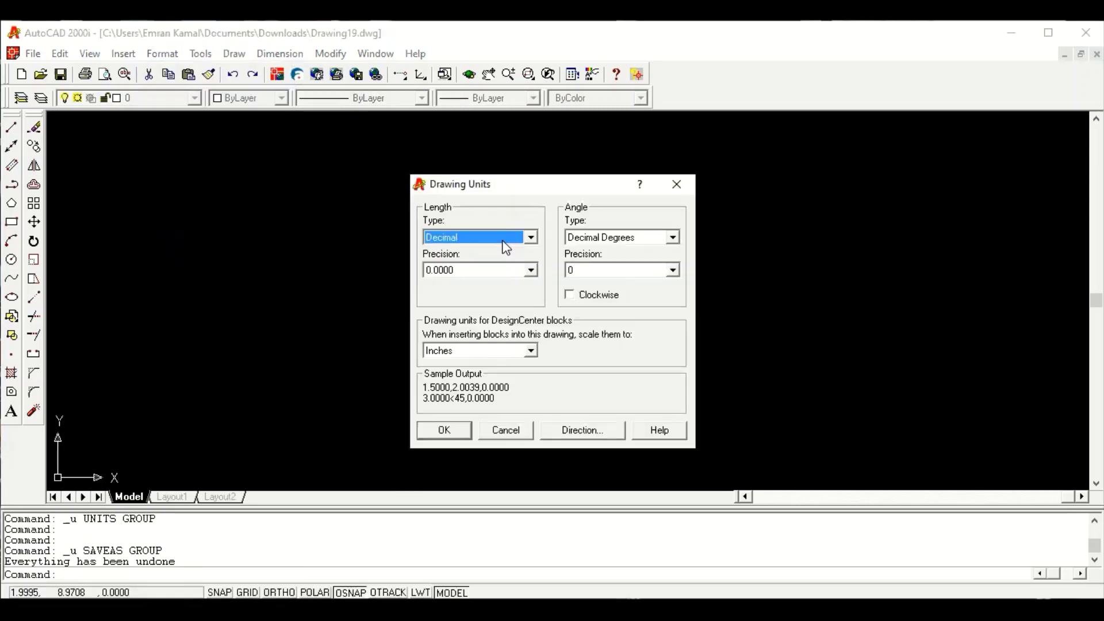
click(506, 238)
click(507, 253)
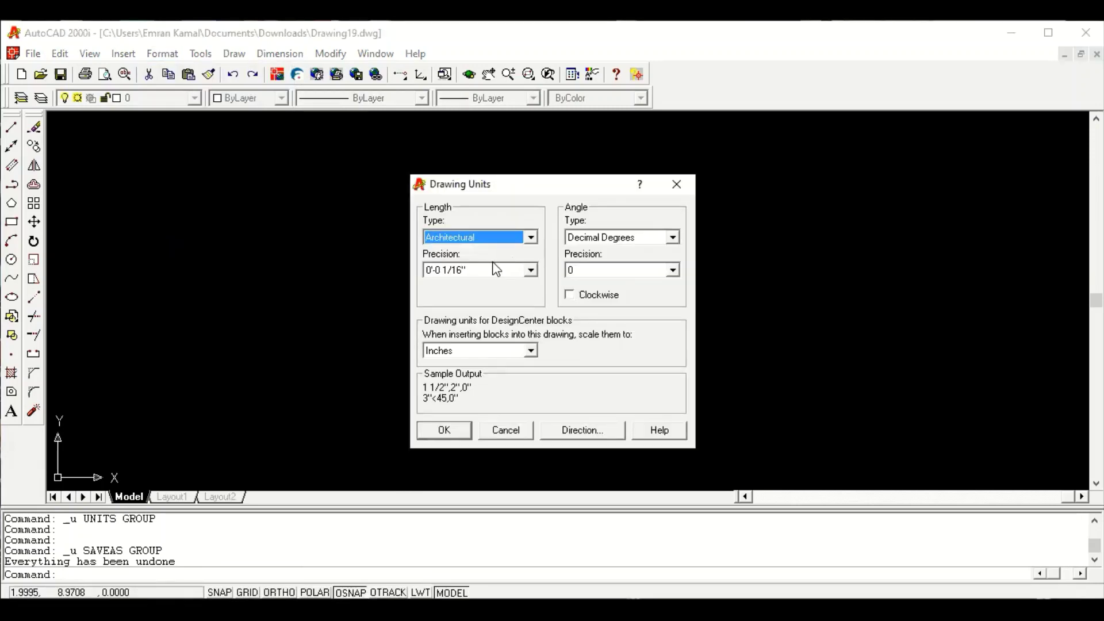
click(577, 271)
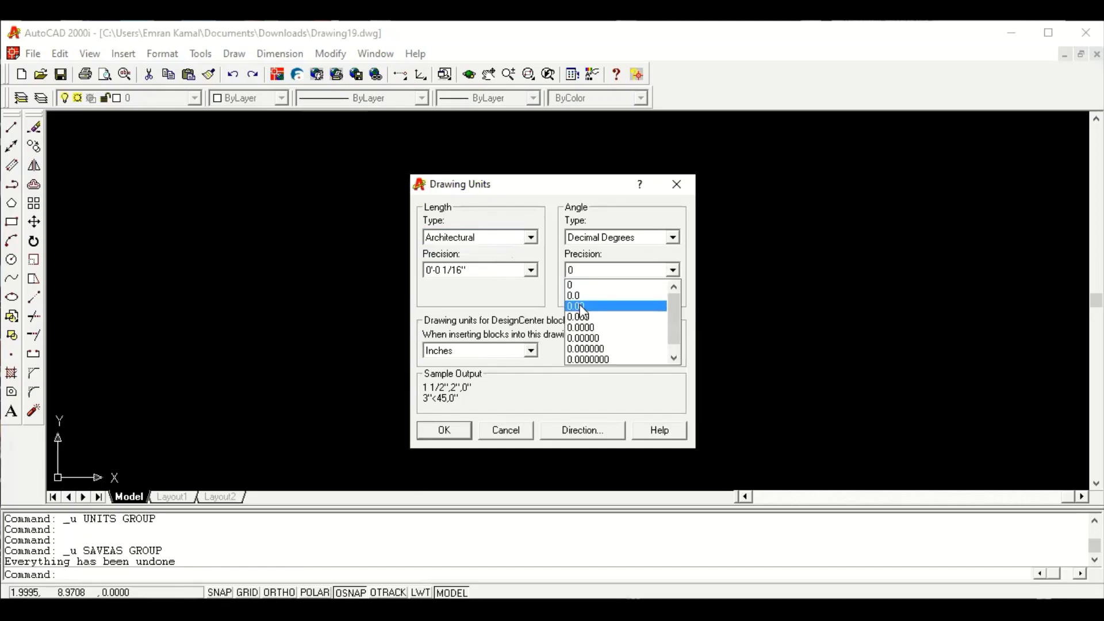
click(577, 306)
click(460, 431)
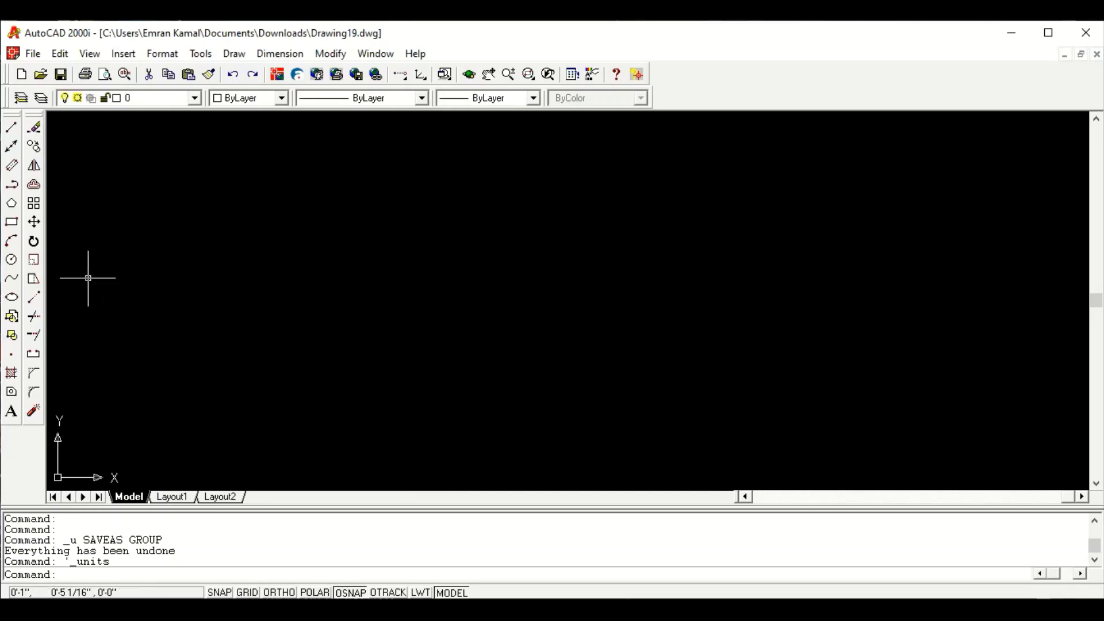
Turn the UCS icon off with UCSICON OFF and switch the grid on with F7
text(ucs)
text(icon)
key(Return)
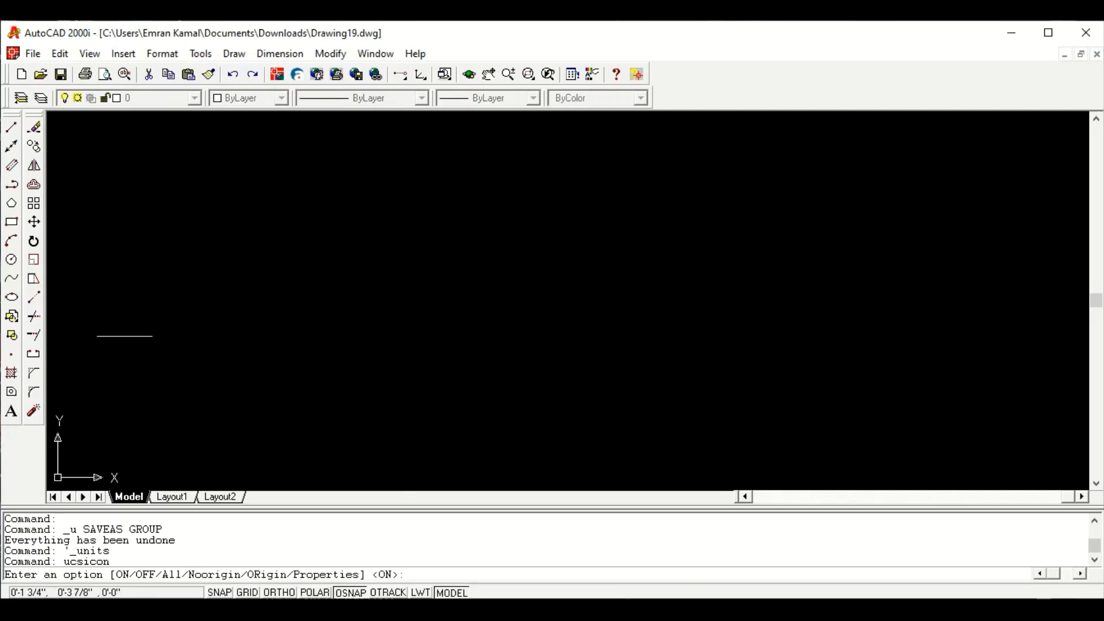
text(off)
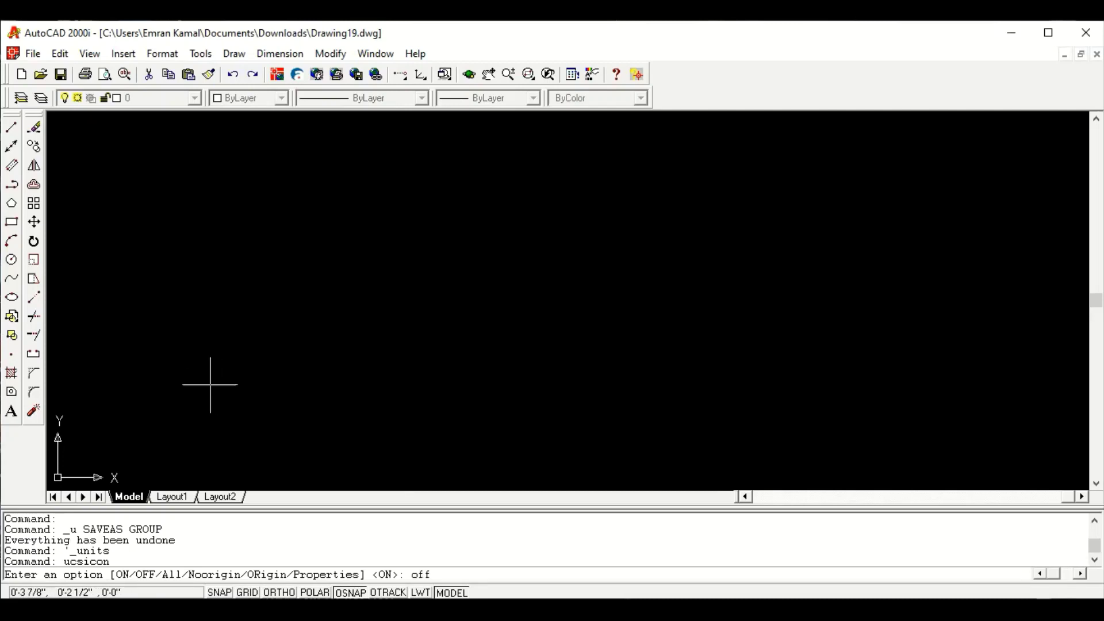
key(Return)
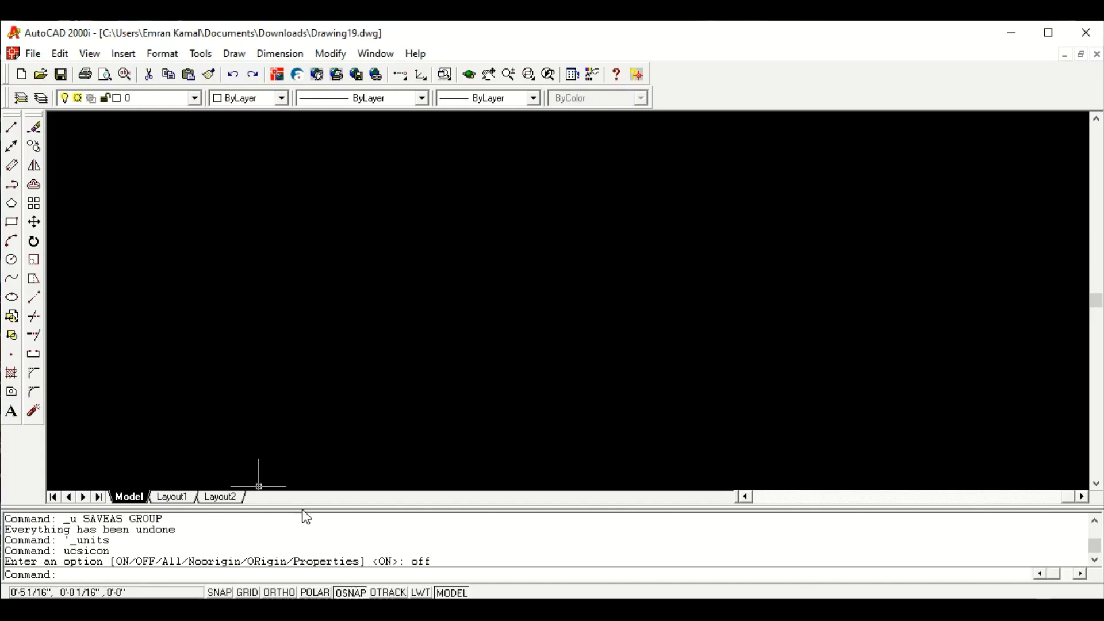
key(F7)
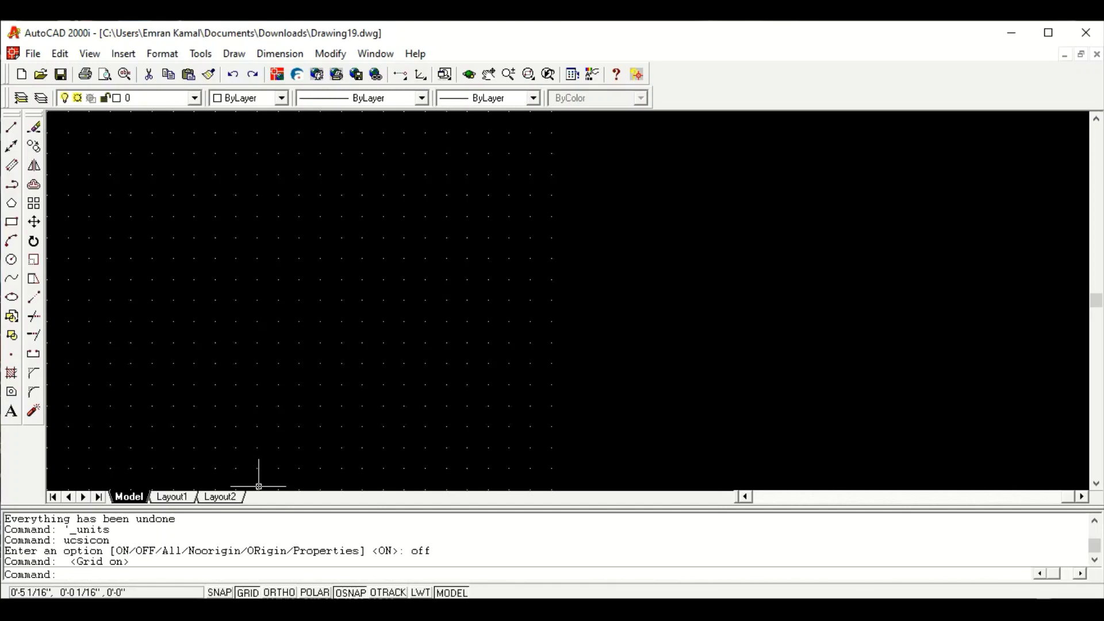
In Drafting Settings, enable Snap at 1' spacing and set grid spacing to 4'
right_click(245, 593)
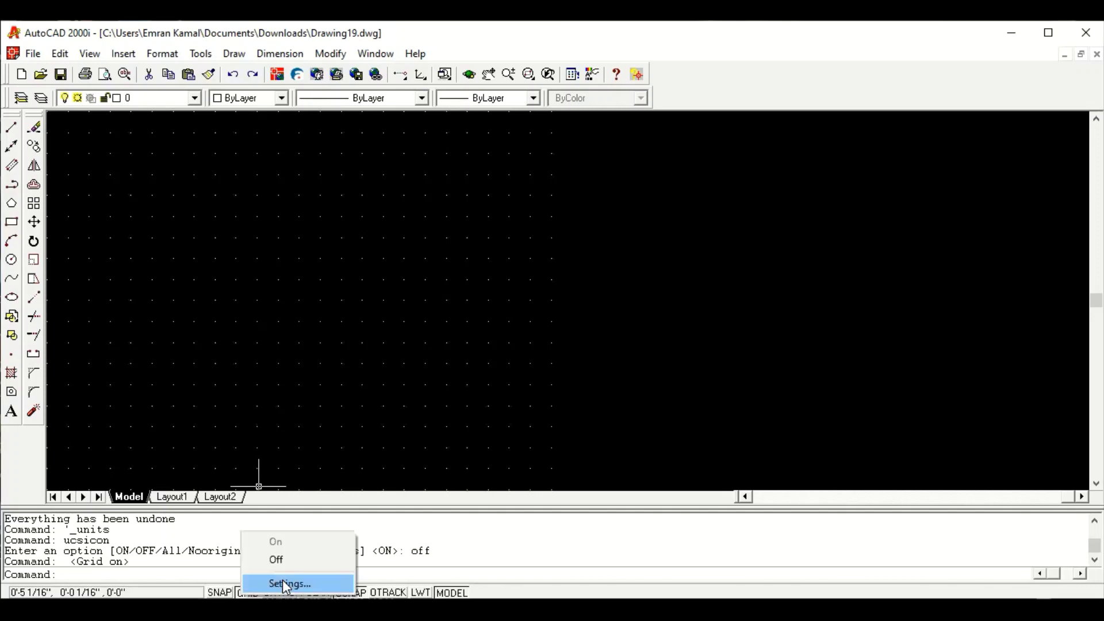
click(281, 580)
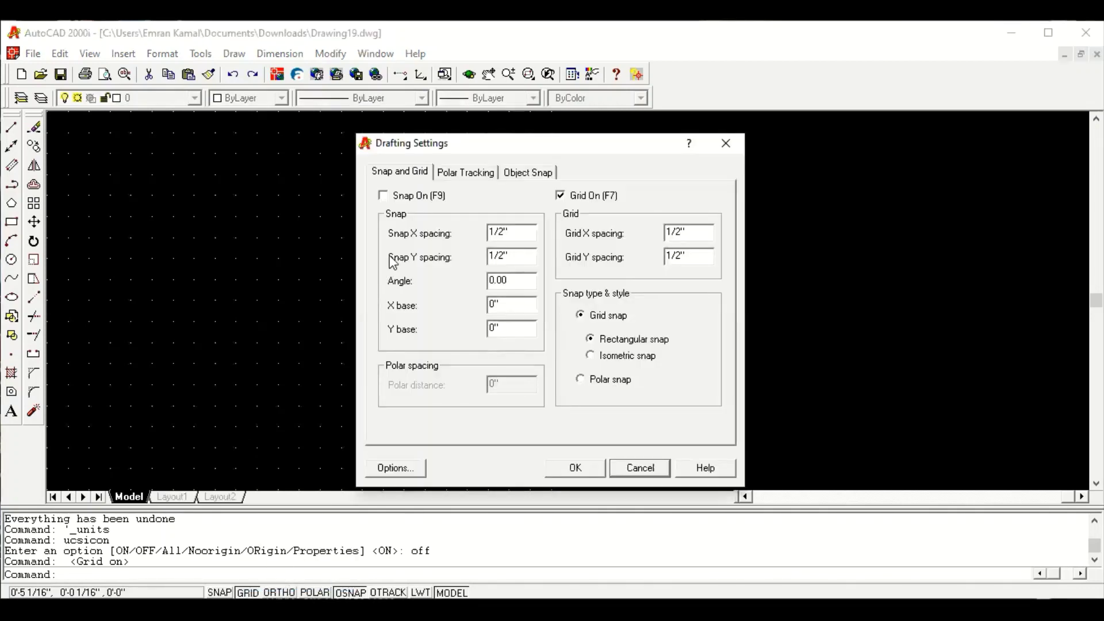
click(383, 196)
drag(694, 232, 656, 236)
key(BackSpace)
text(4')
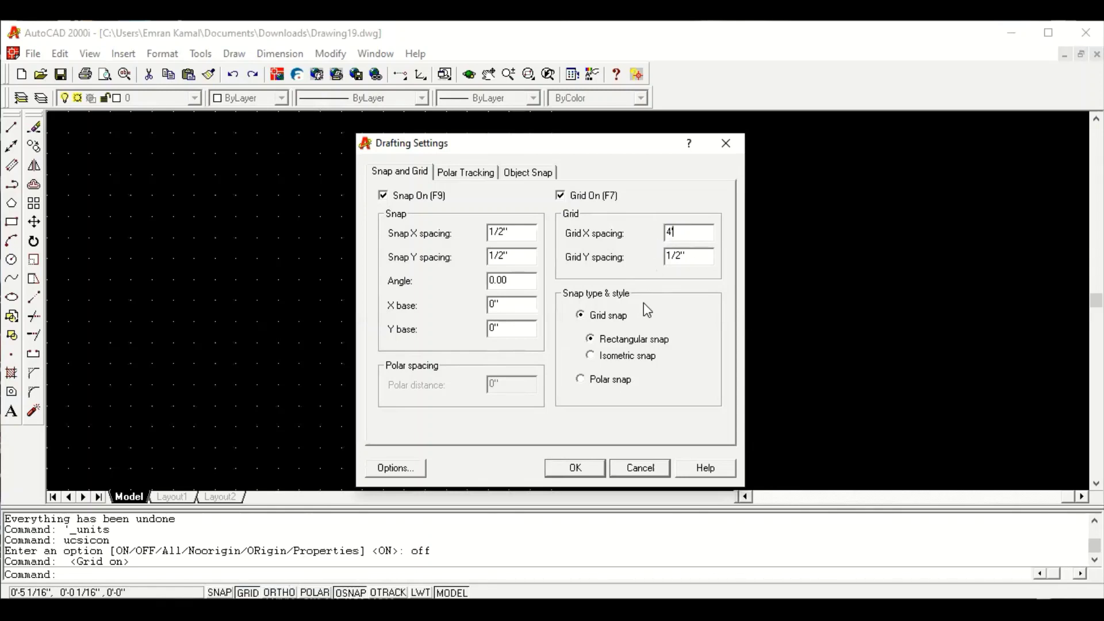
click(499, 230)
click(579, 475)
click(580, 475)
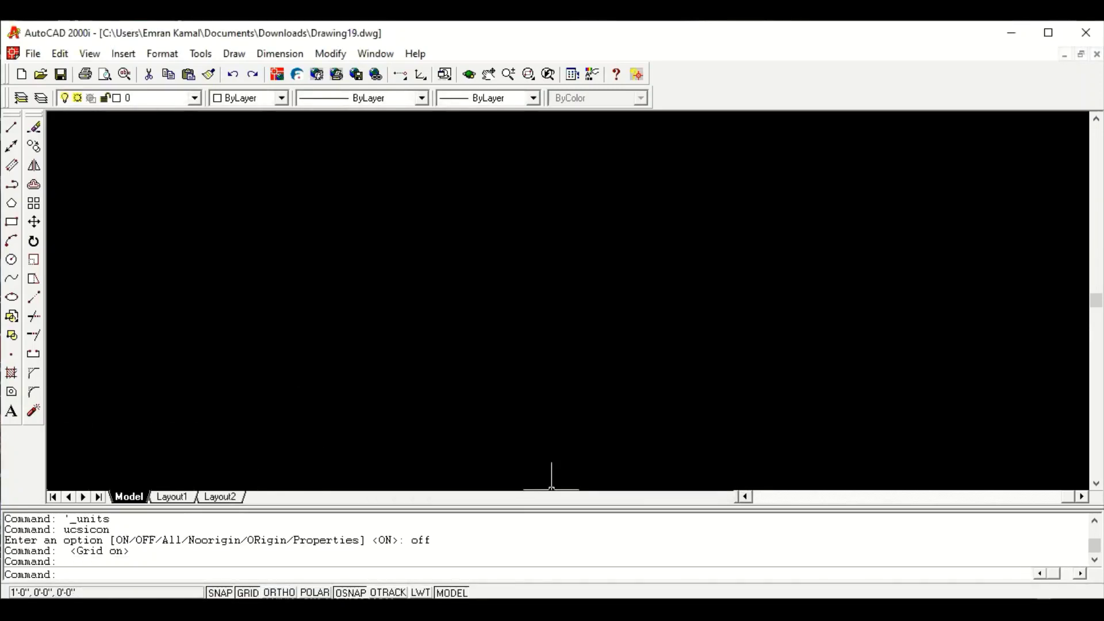
Run LIMITS, keep 0,0 lower-left and set the upper-right corner to 60',40'
text(limio)
key(BackSpace)
text(y)
key(BackSpace)
text(t)
text(s)
key(Return)
key(Return)
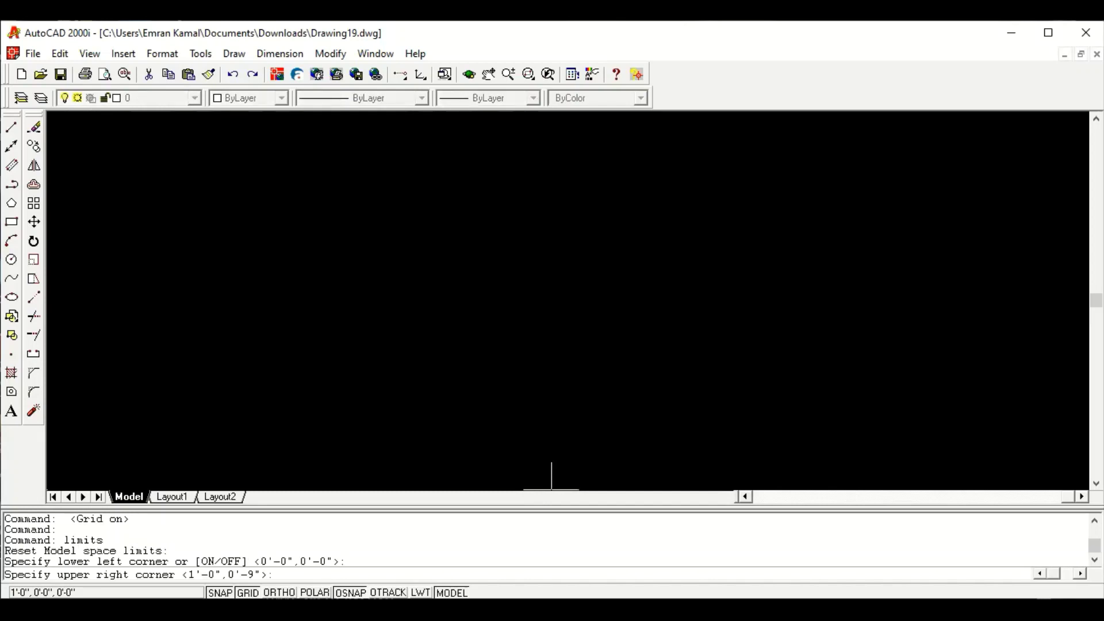
text(60',)
text(40')
key(Return)
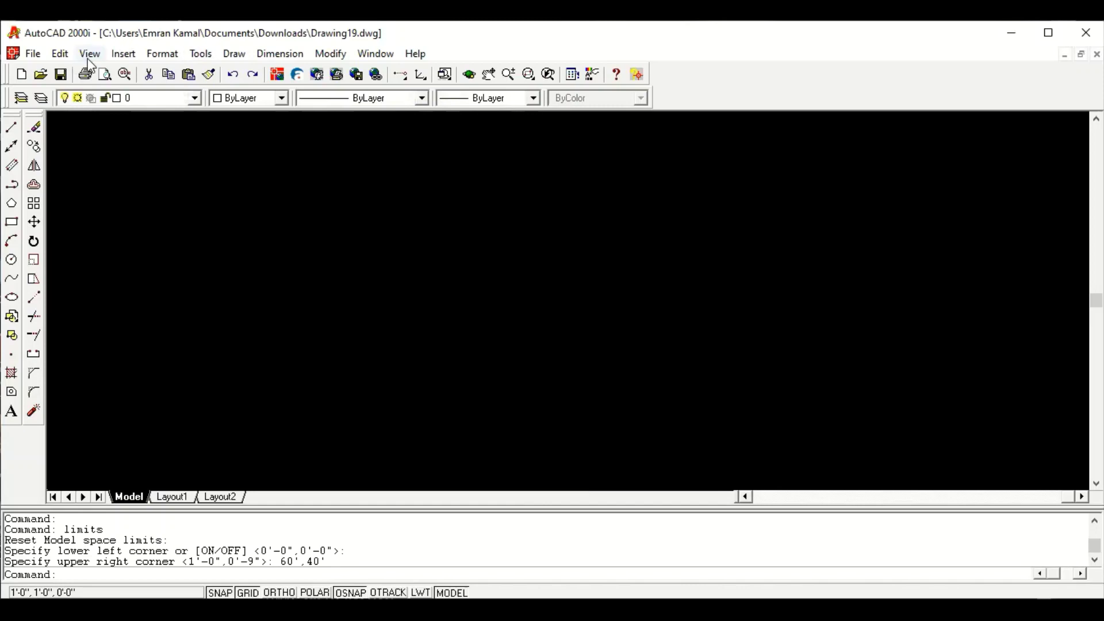
Zoom All to show the full 60' by 40' limits with the grid
click(90, 54)
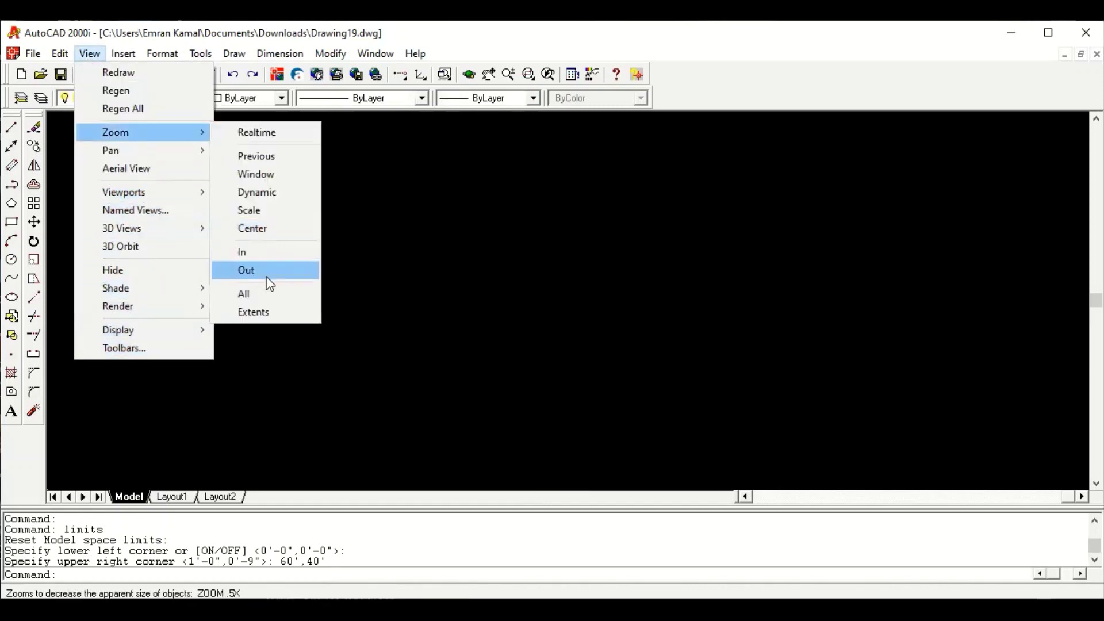
mouse_move(116, 132)
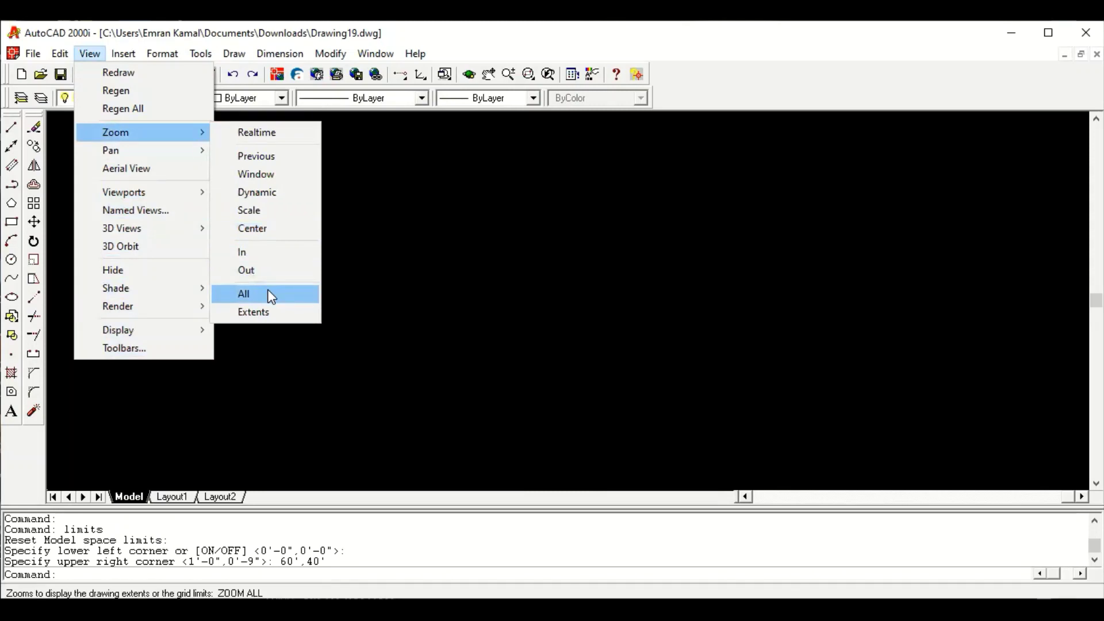
click(266, 290)
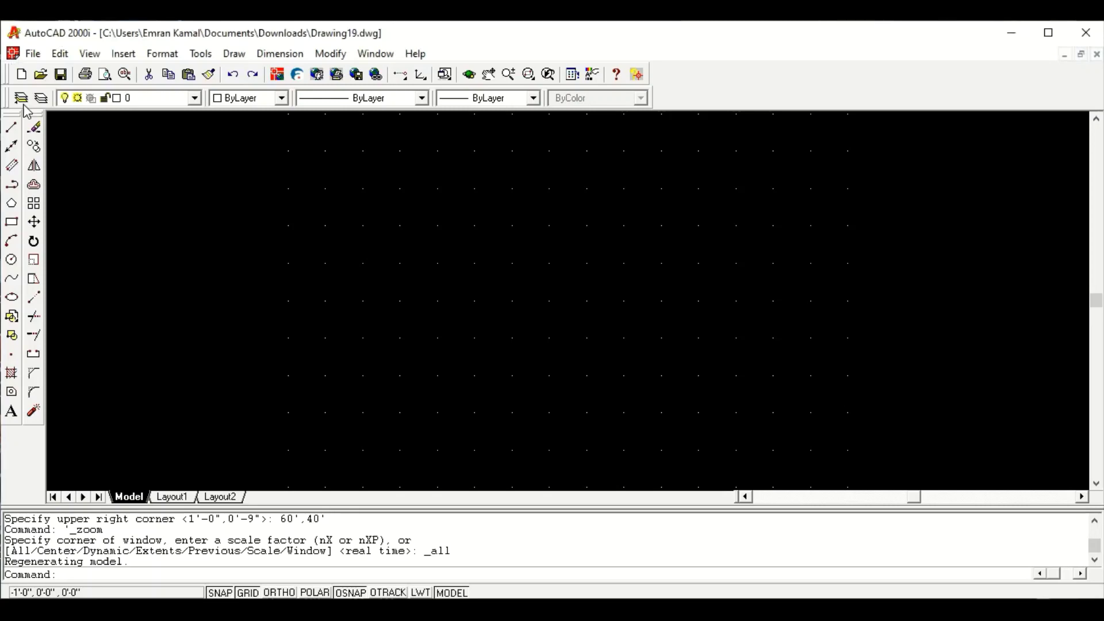
Start a line at 8',8' and turn Ortho on
click(11, 127)
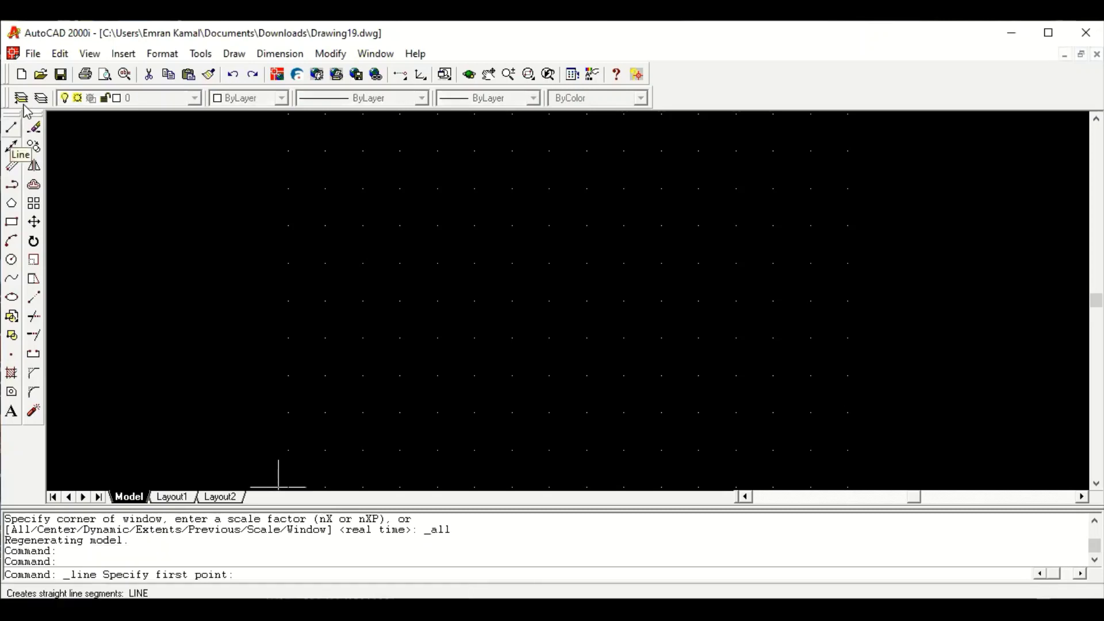
text(8)
text('.)
key(BackSpace)
text(,)
text(8')
key(Return)
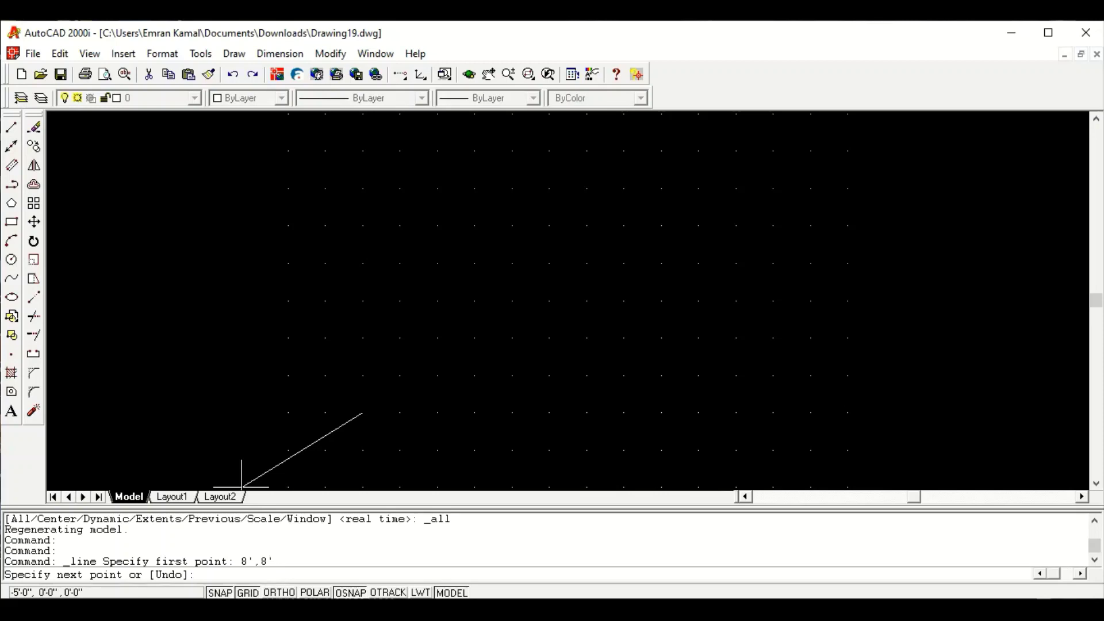
key(F8)
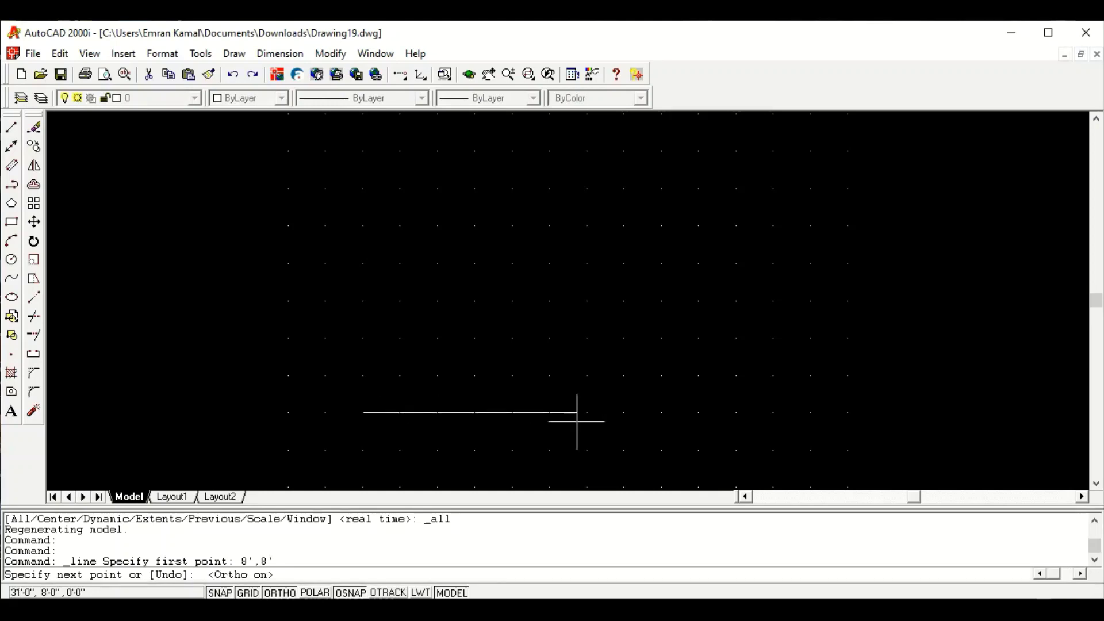
Draw the 25', 16' and 25' sides, then close the rectangle with C
text(25)
text(')
key(Return)
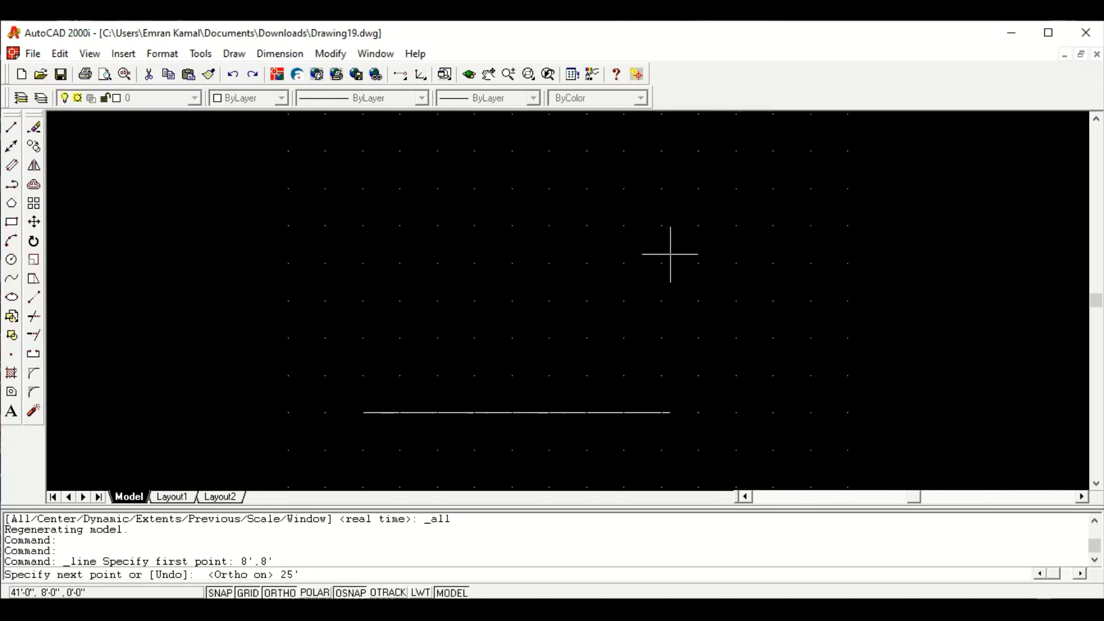
key(Return)
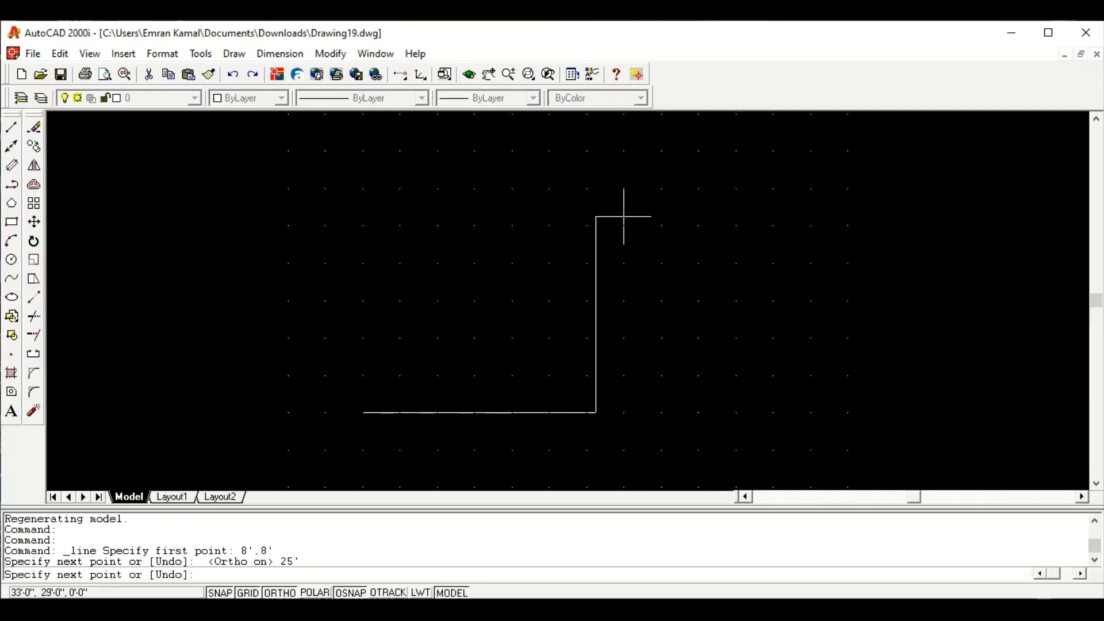
text(16)
key(Return)
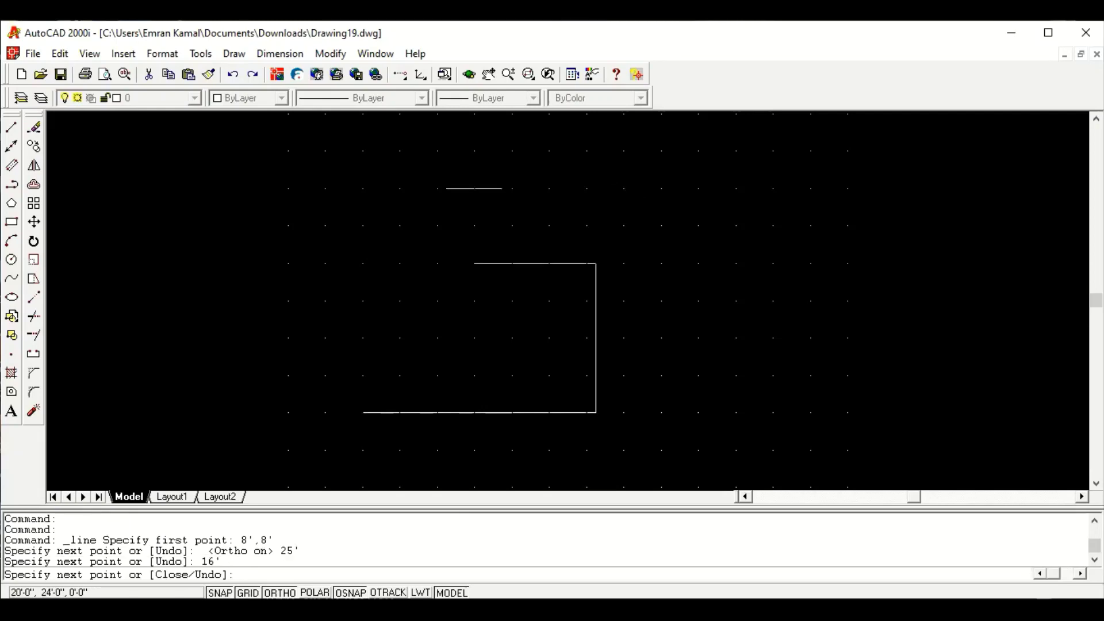
text(25)
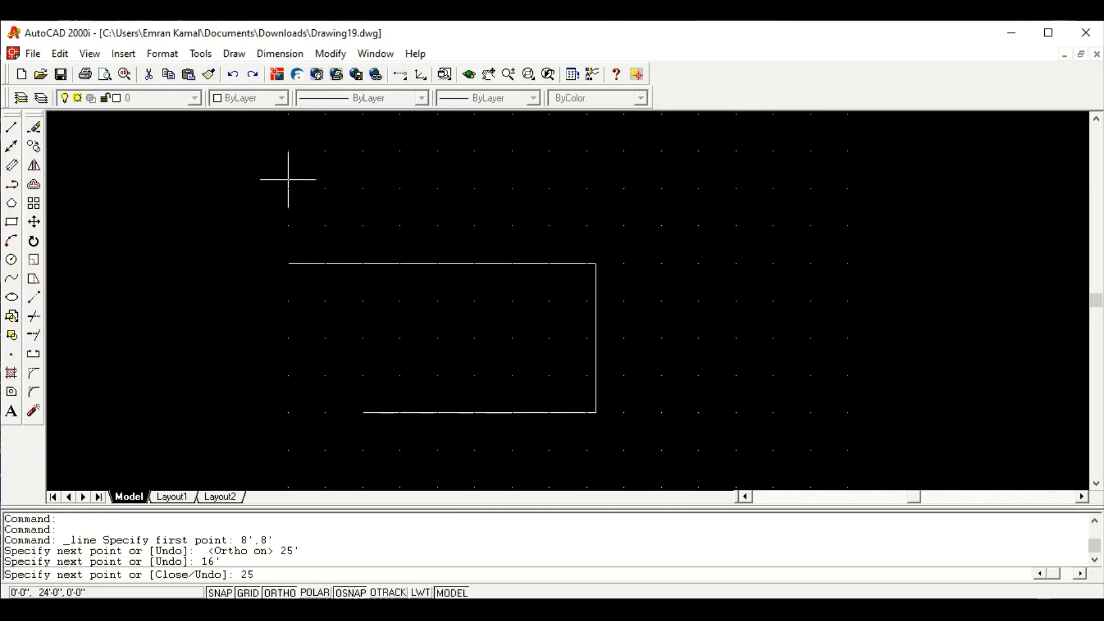
key(Return)
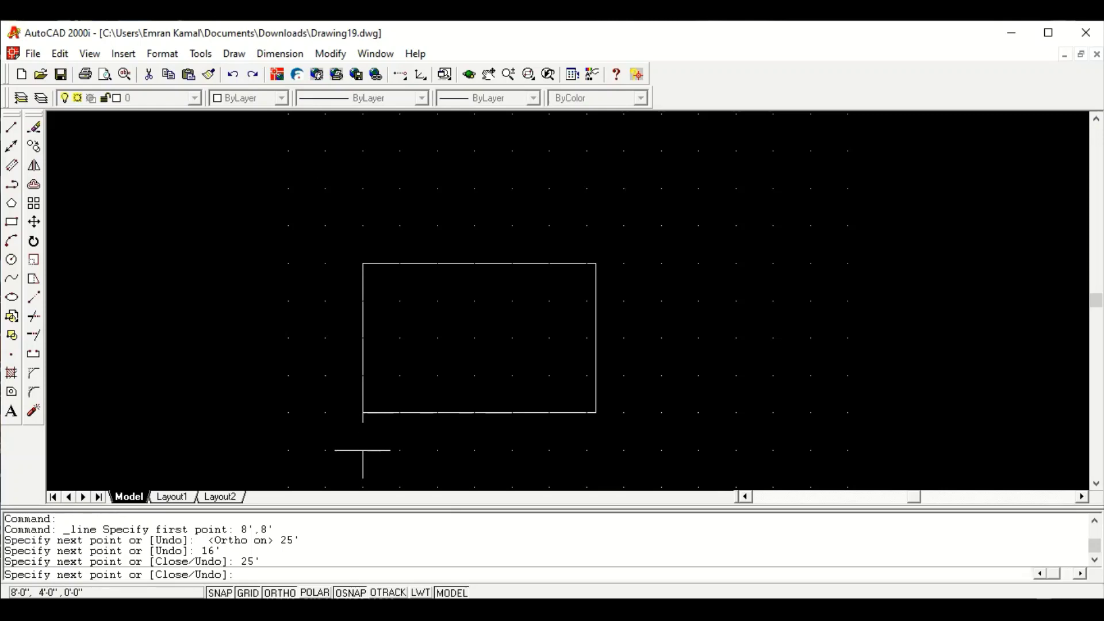
text(C)
key(Return)
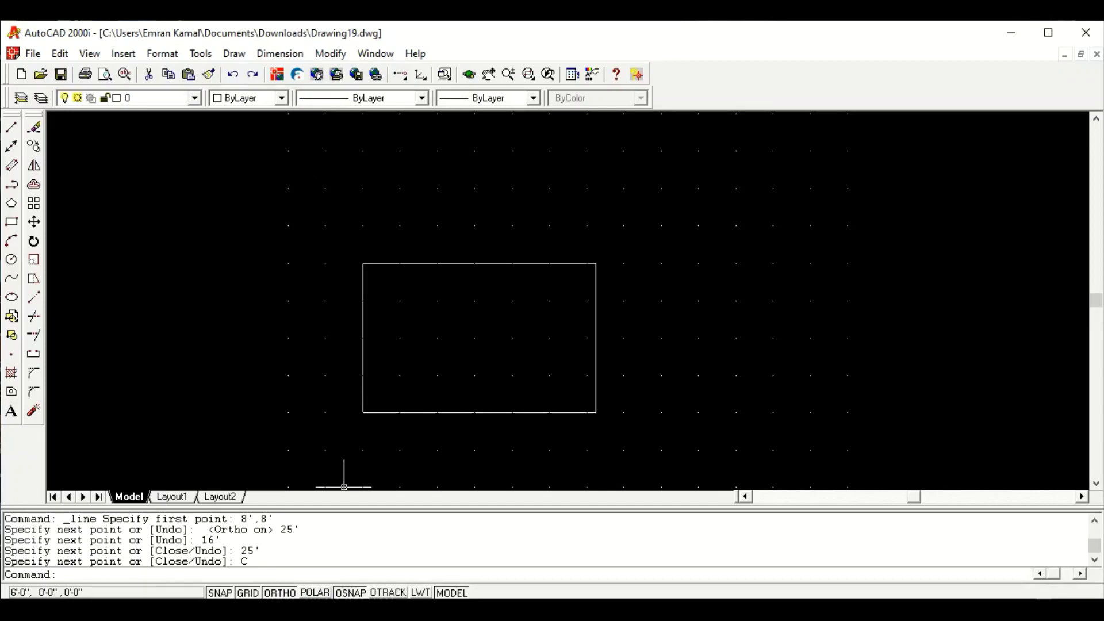
Switch Ortho, grid and snap all off, leaving the rectangle on a blank drawing
click(280, 593)
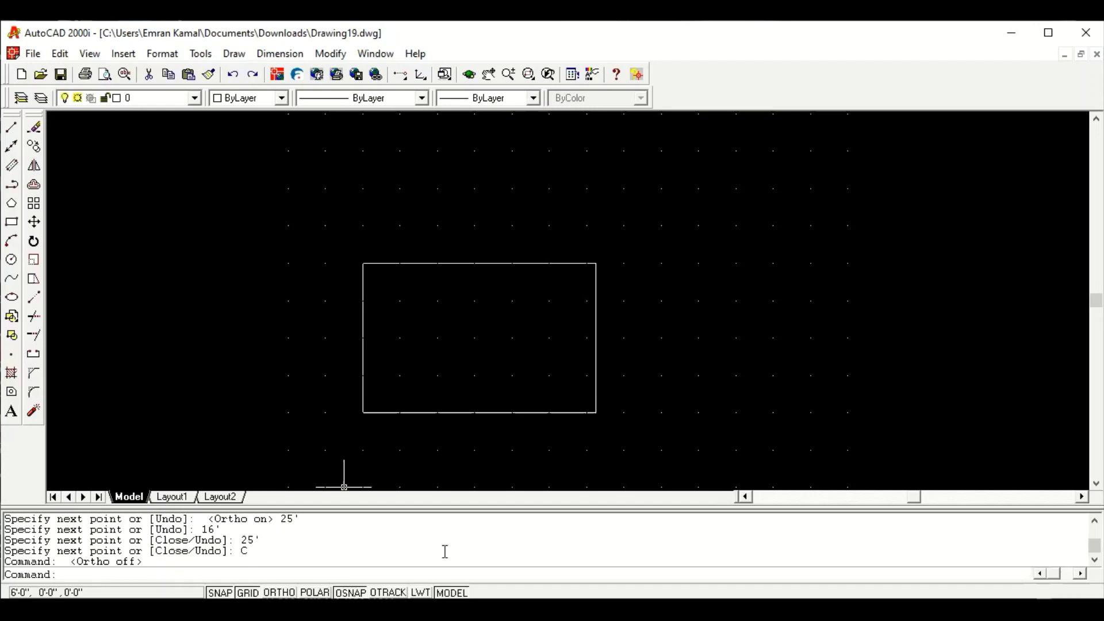
click(247, 592)
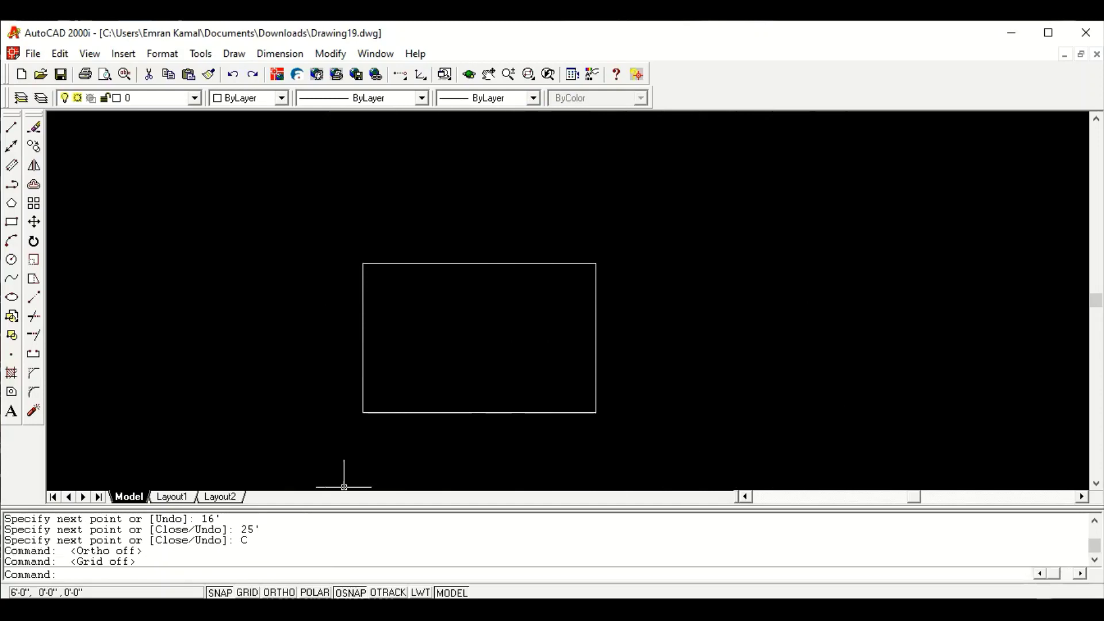
key(F9)
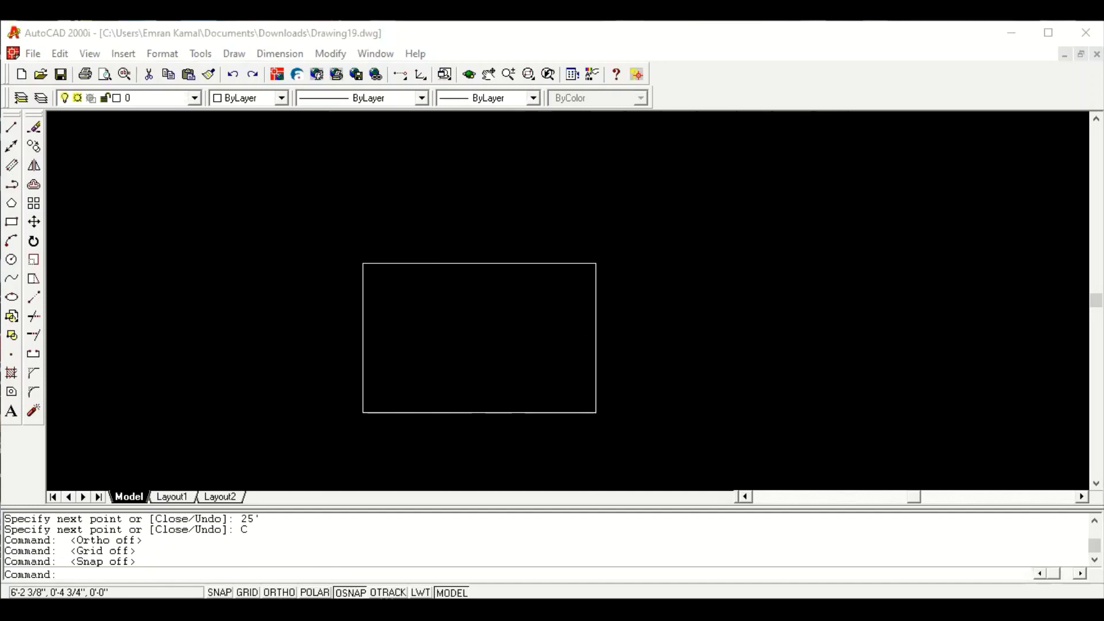
click(601, 549)
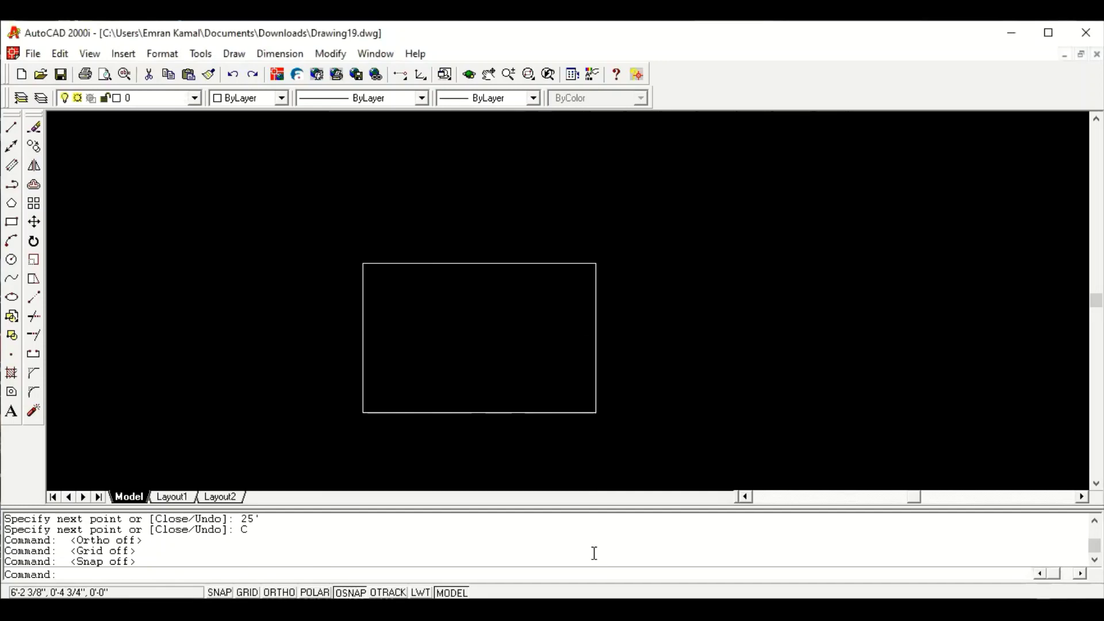
Convert the rectangle's top edge into a polyline and choose the Join option
click(330, 53)
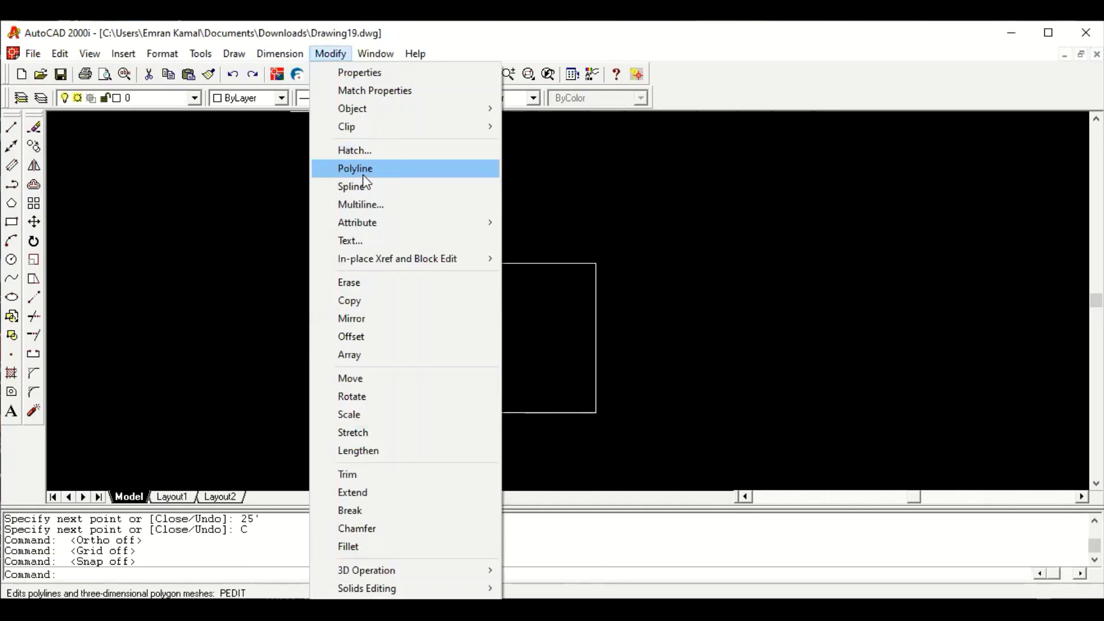
click(364, 172)
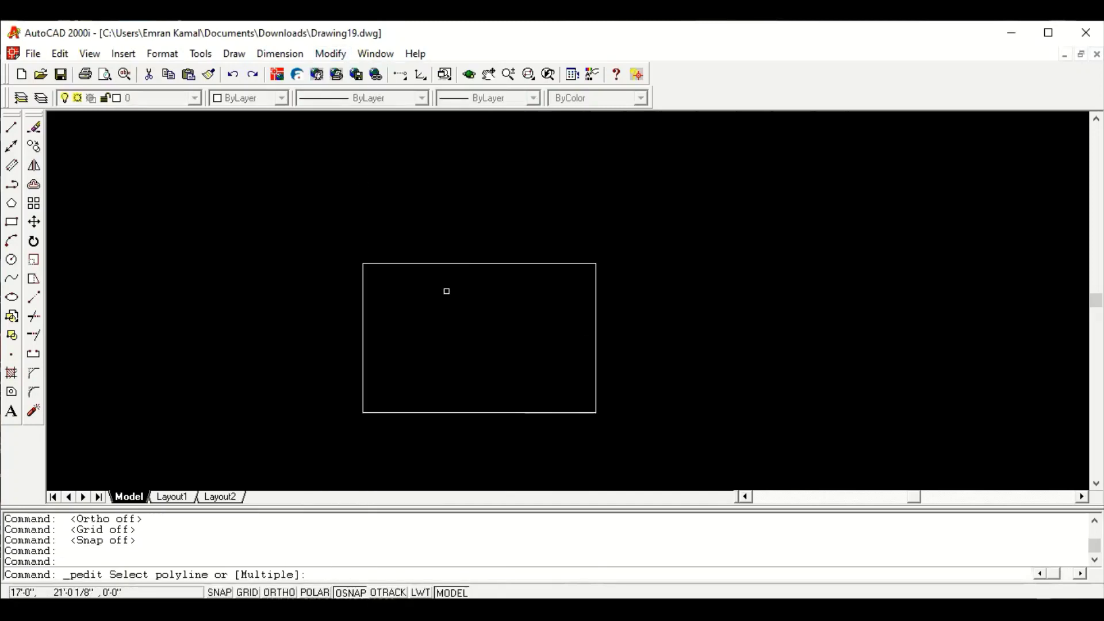
click(486, 263)
key(Return)
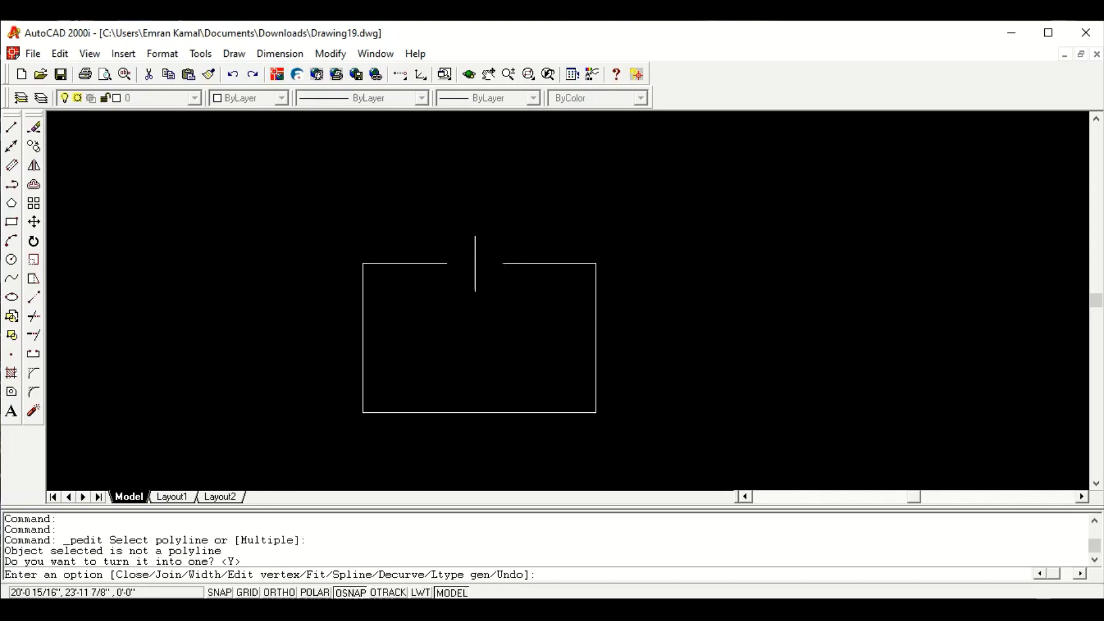
text(J)
key(Return)
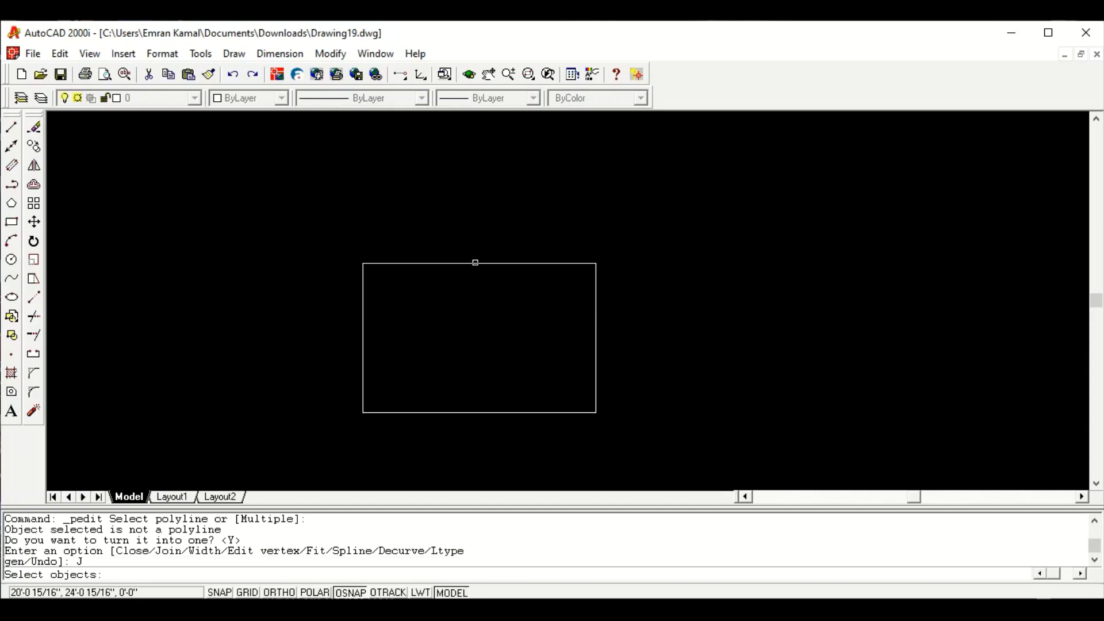
Select the top, left, bottom and right edges and join them into one polyline
click(426, 263)
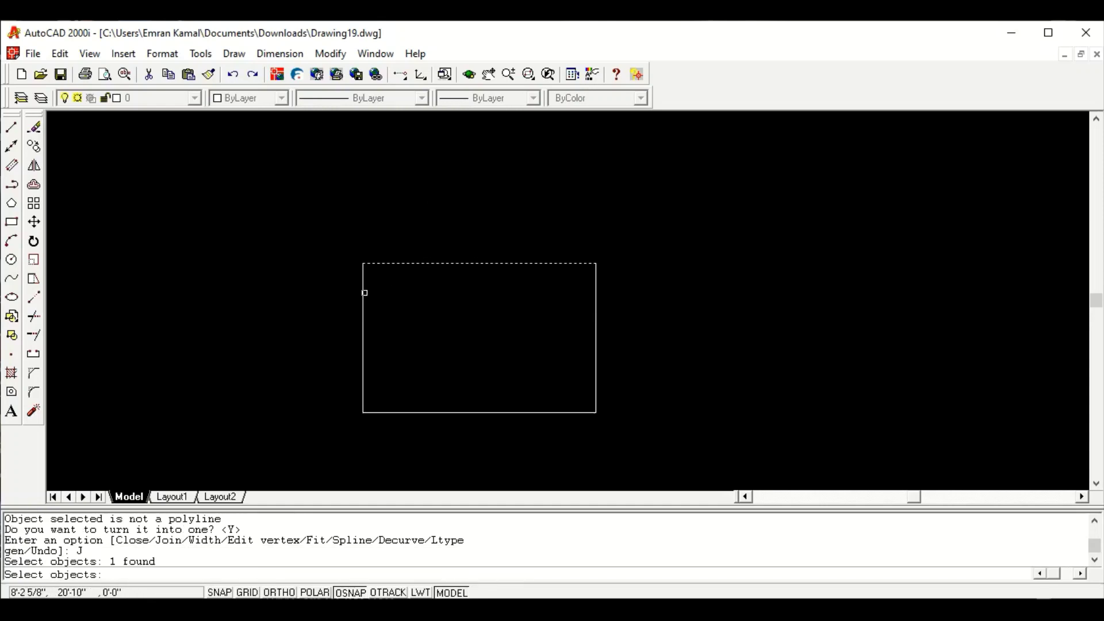
click(362, 293)
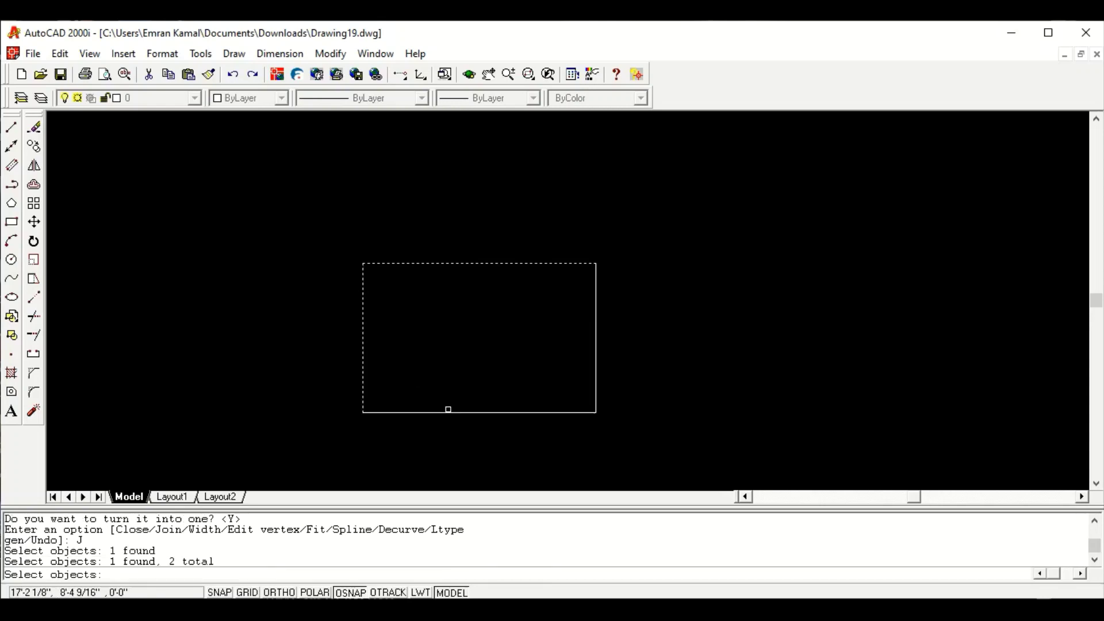
click(446, 412)
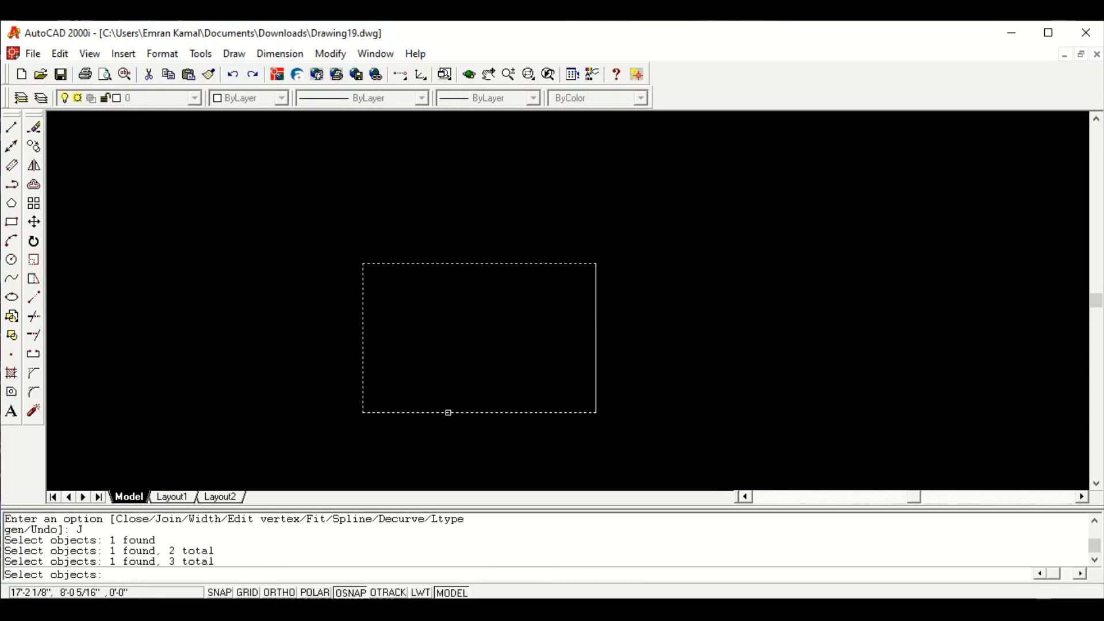
click(595, 351)
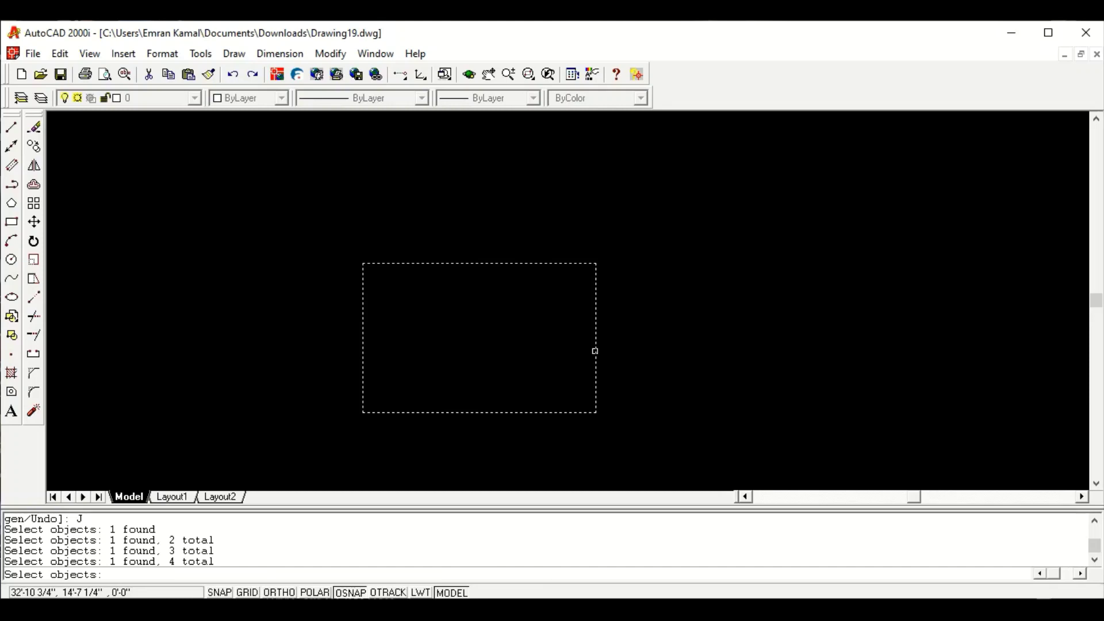
key(Return)
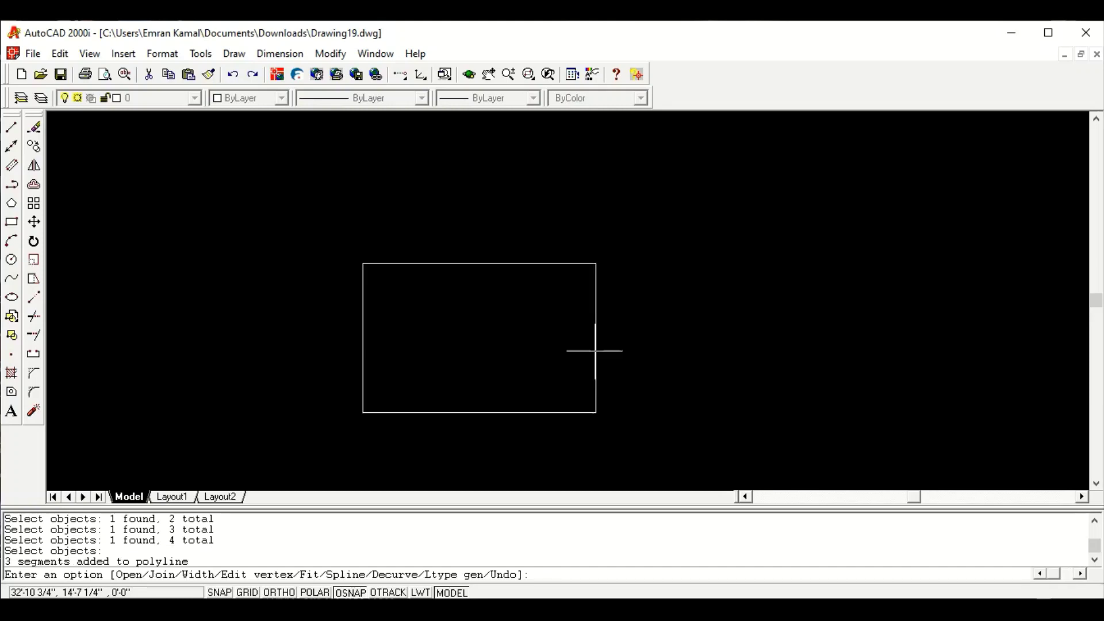
key(Return)
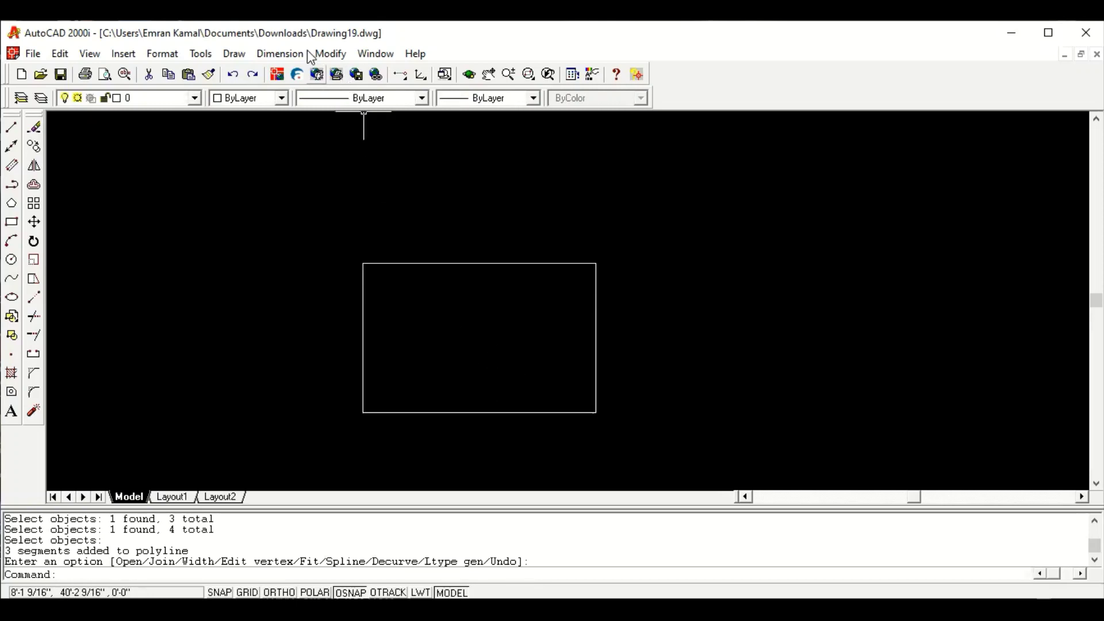
Offset the room rectangle by 6 to create a second wall outline
click(330, 54)
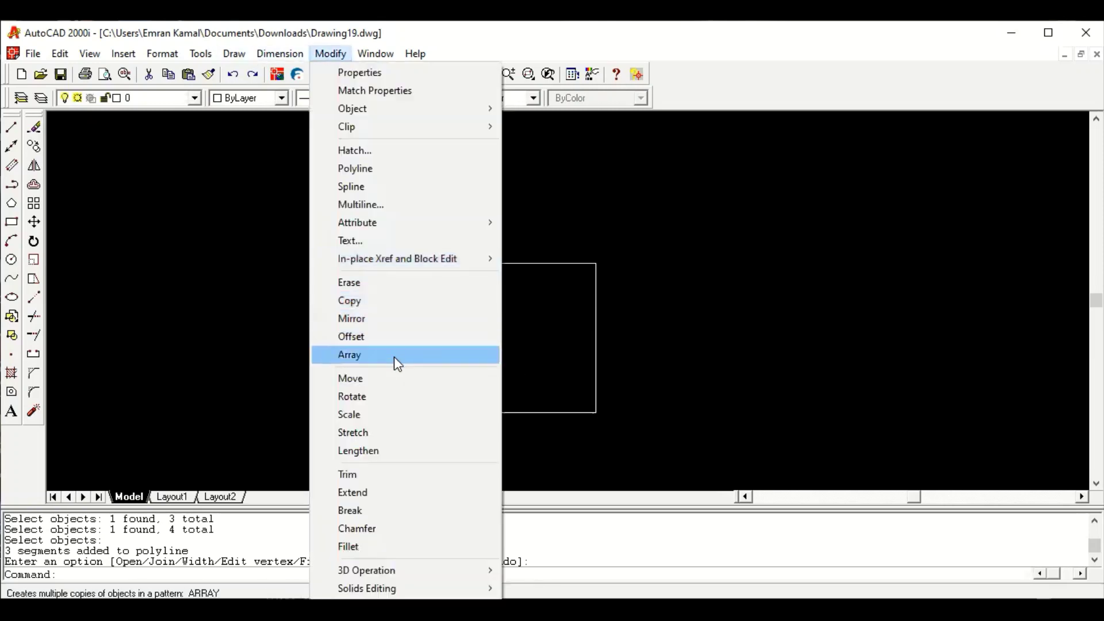
click(384, 338)
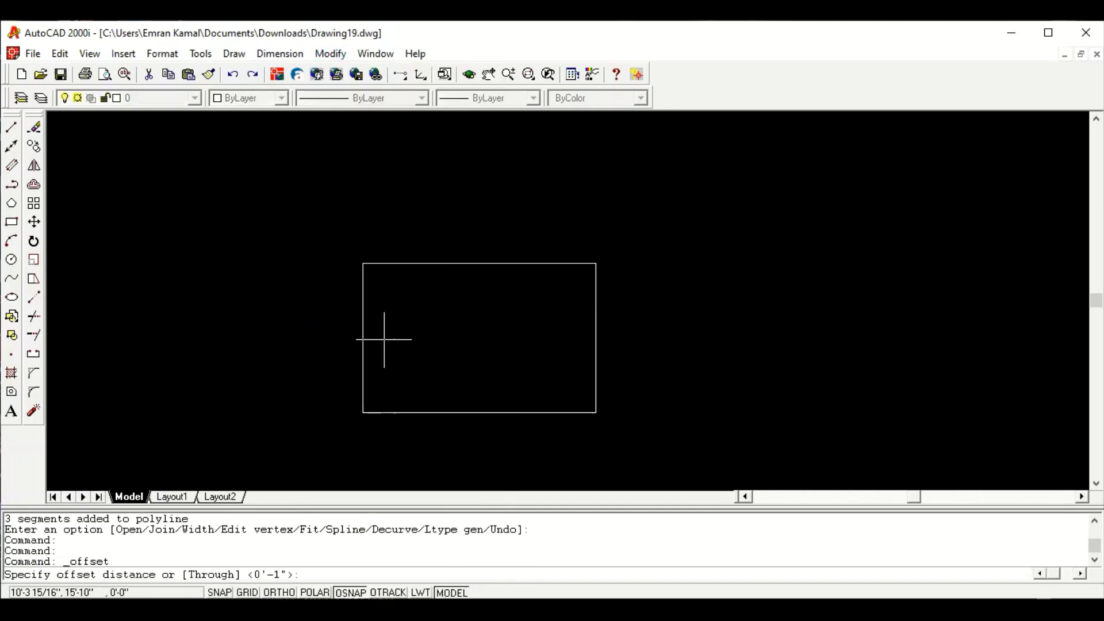
text(6)
key(Return)
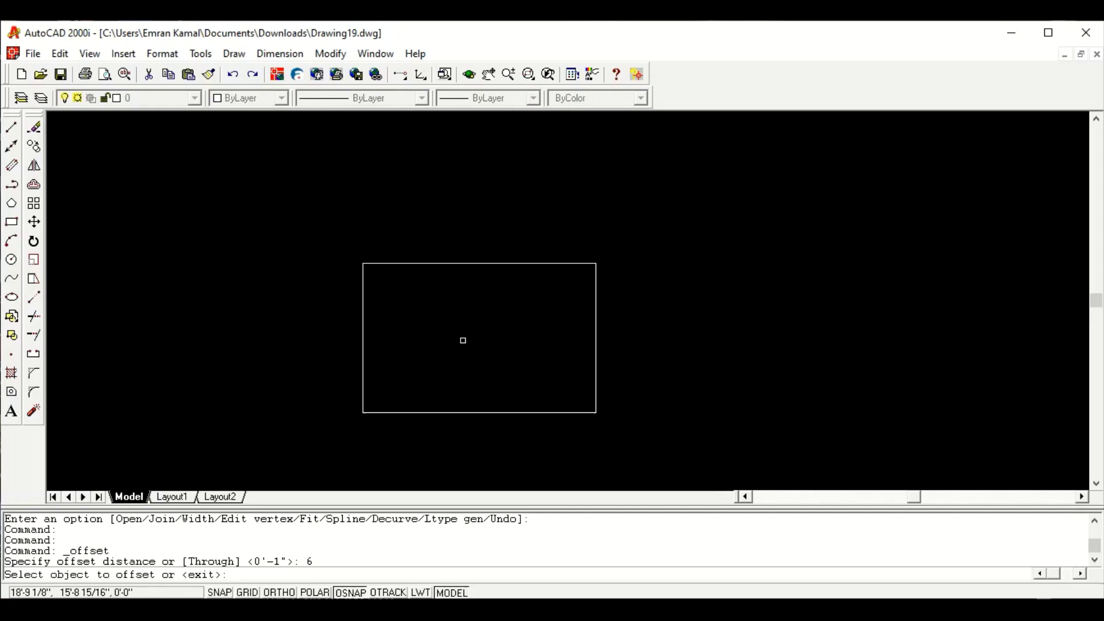
click(402, 264)
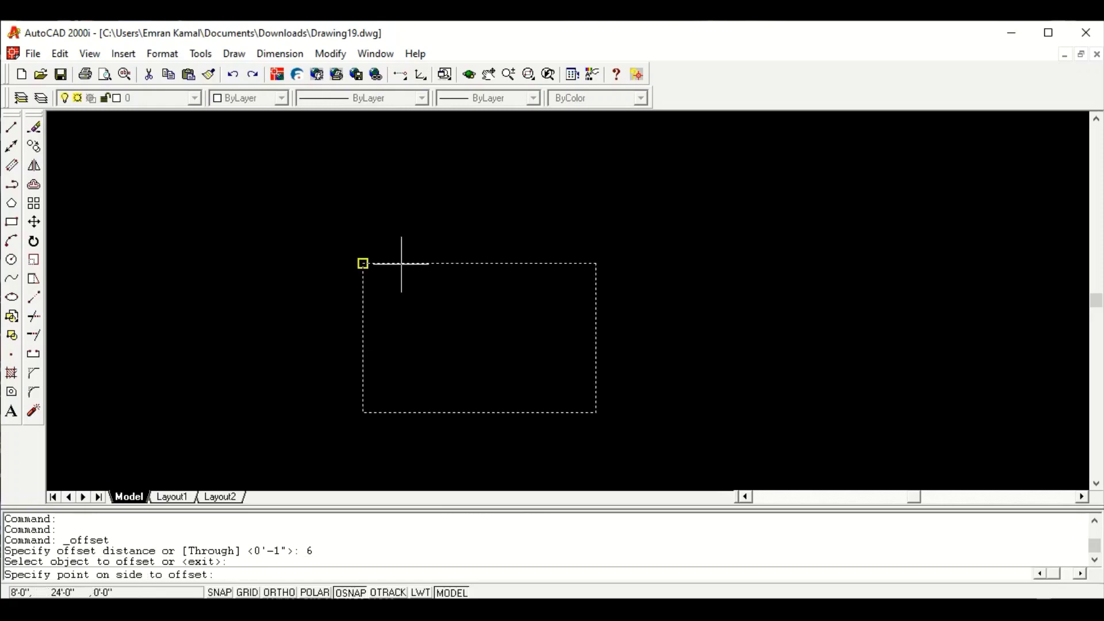
click(451, 317)
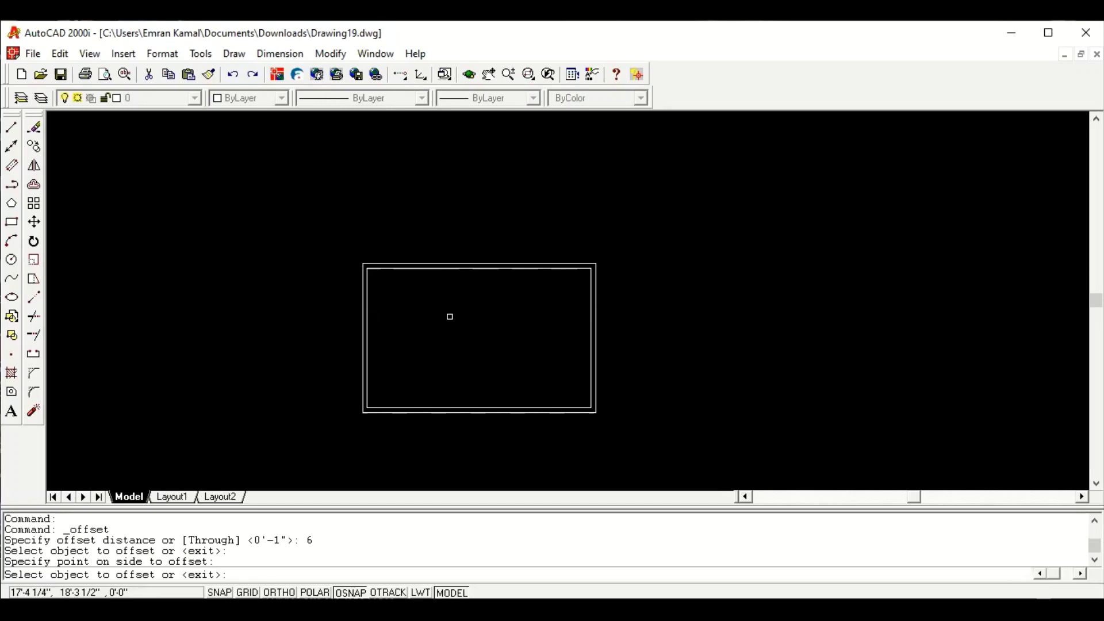
key(Return)
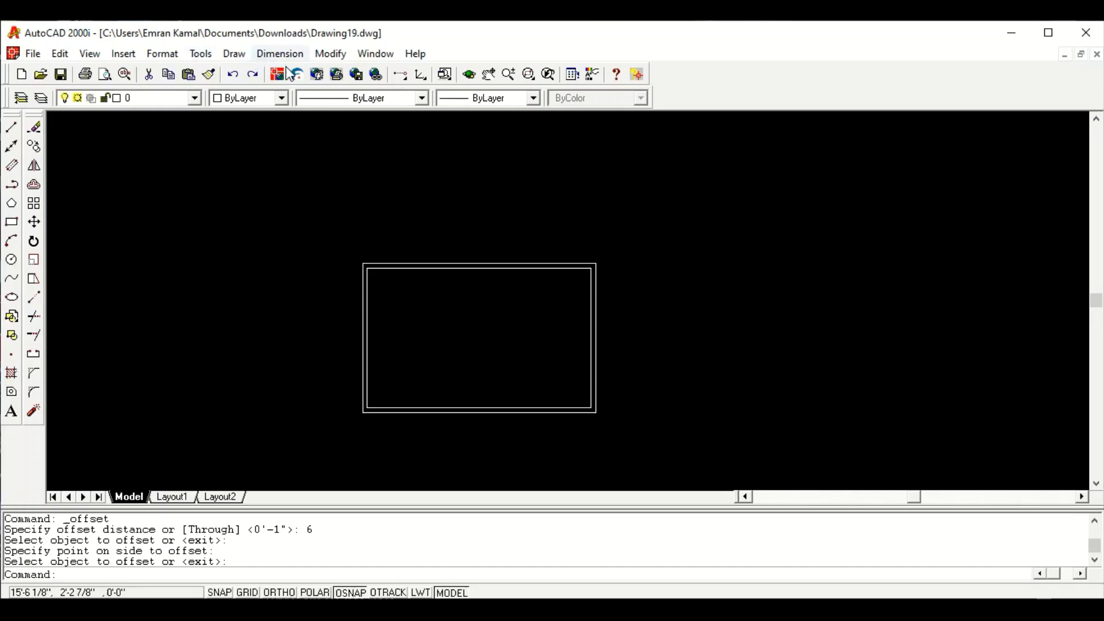
Explode the outer and inner wall rectangles into individual line segments
click(330, 55)
click(345, 603)
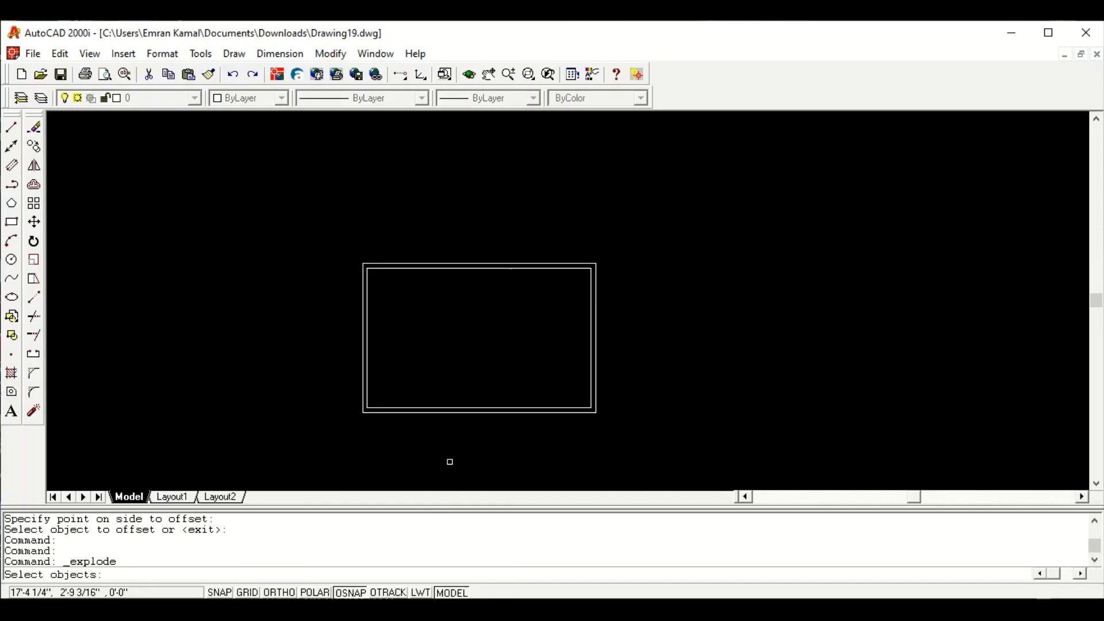
click(447, 413)
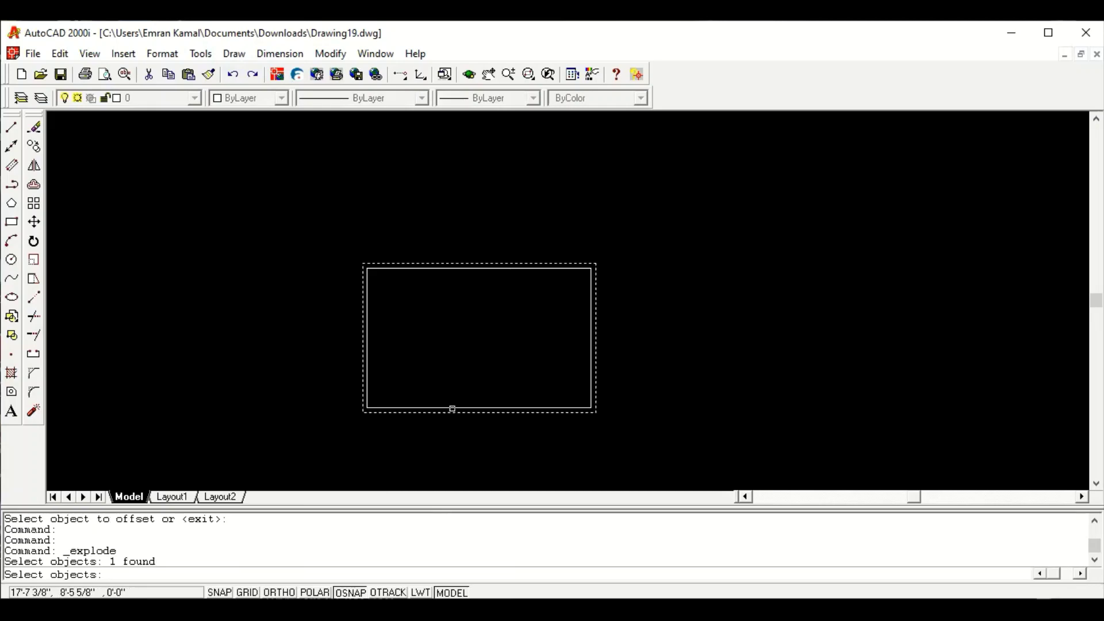
click(453, 409)
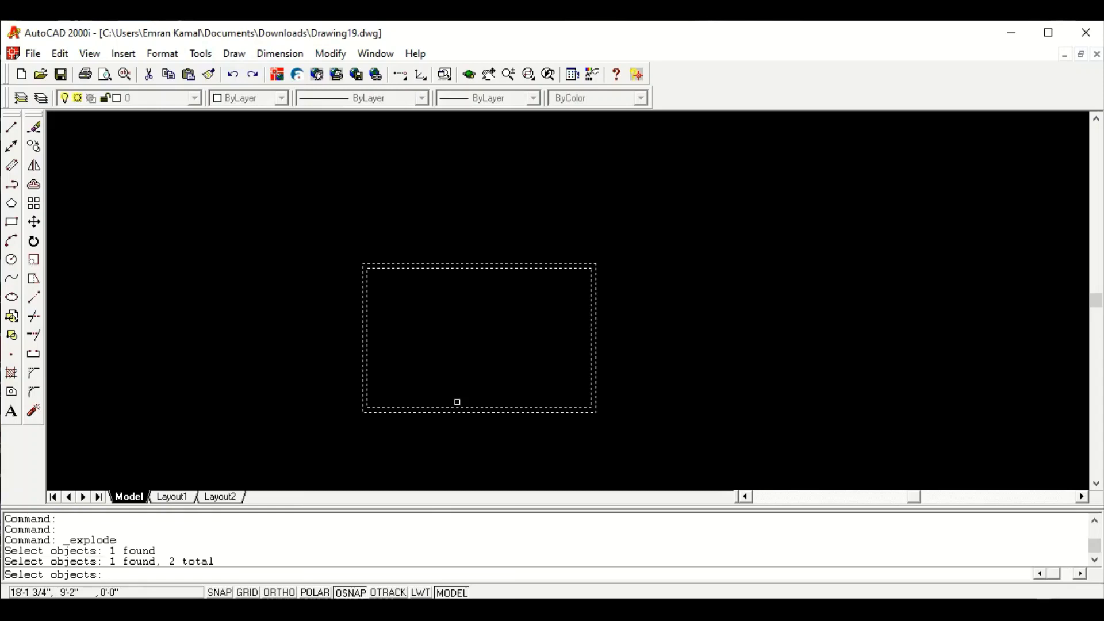
key(Return)
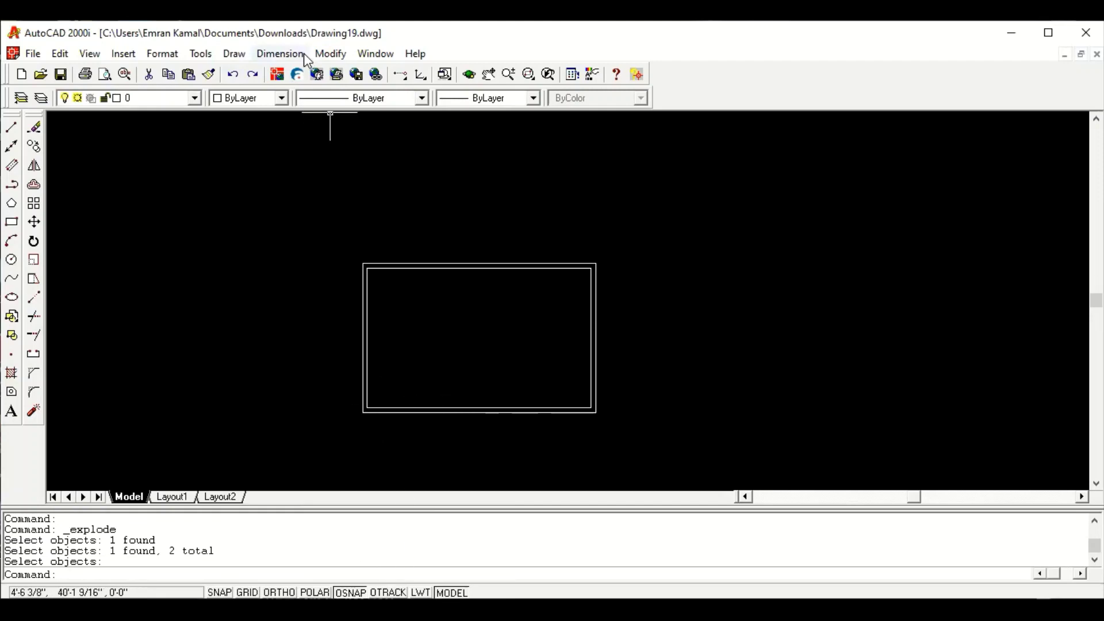
Offset the inner left wall line 9'4" to the right as a partition line
click(336, 55)
click(374, 336)
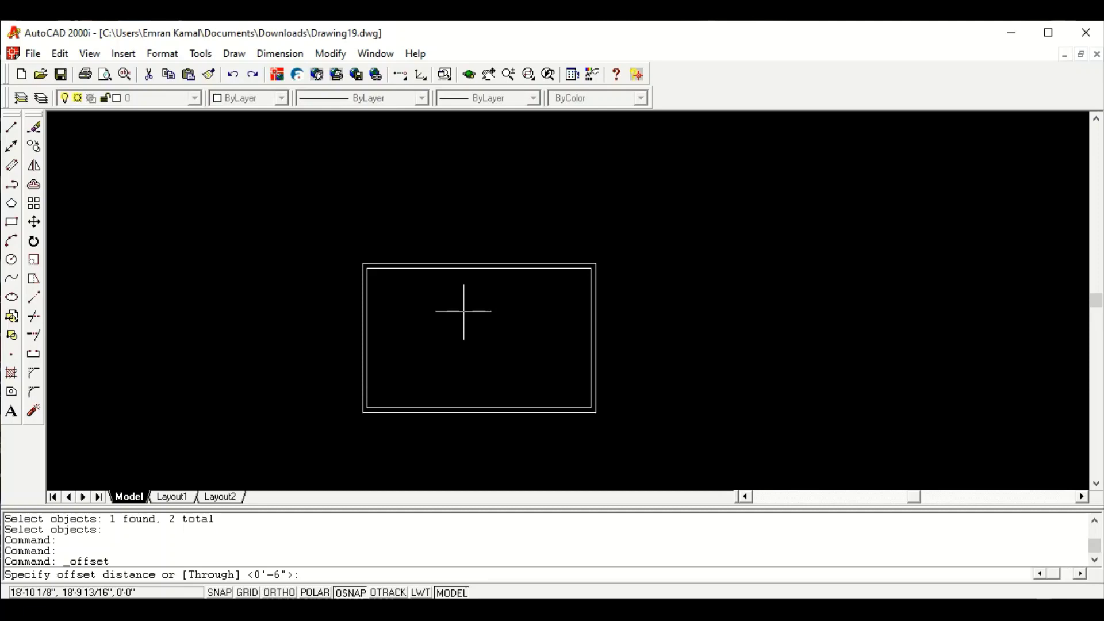
text(9')
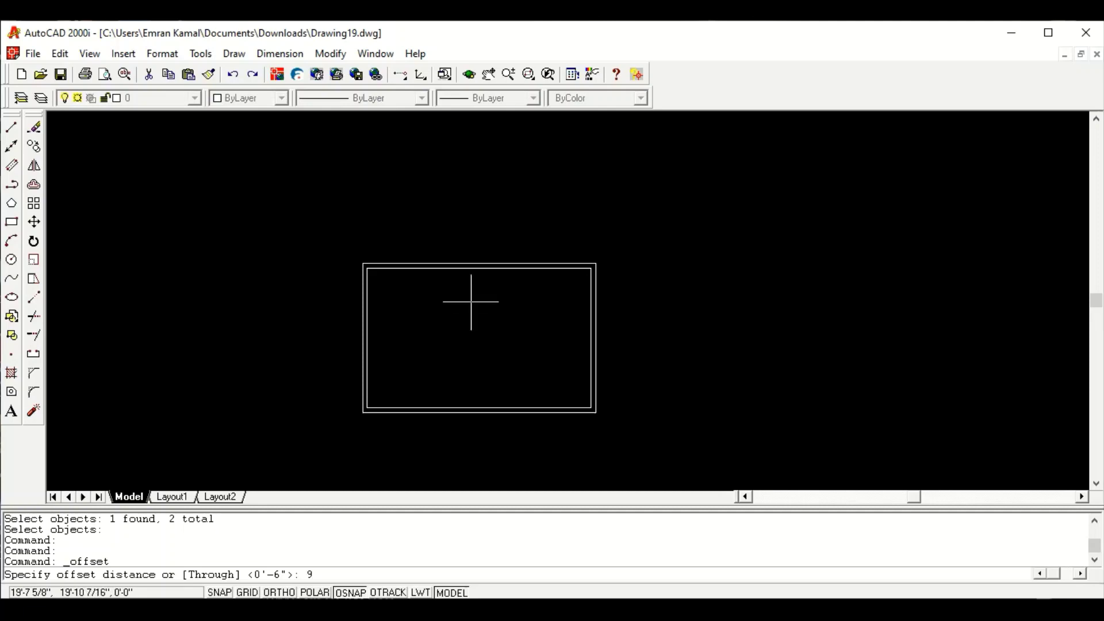
text(4)
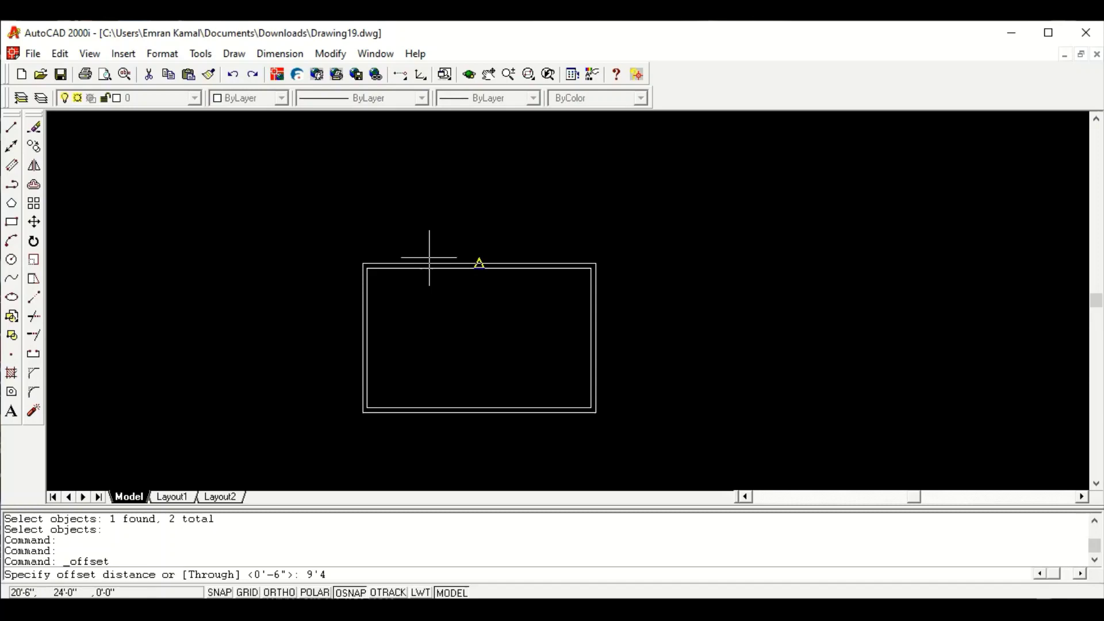
key(Return)
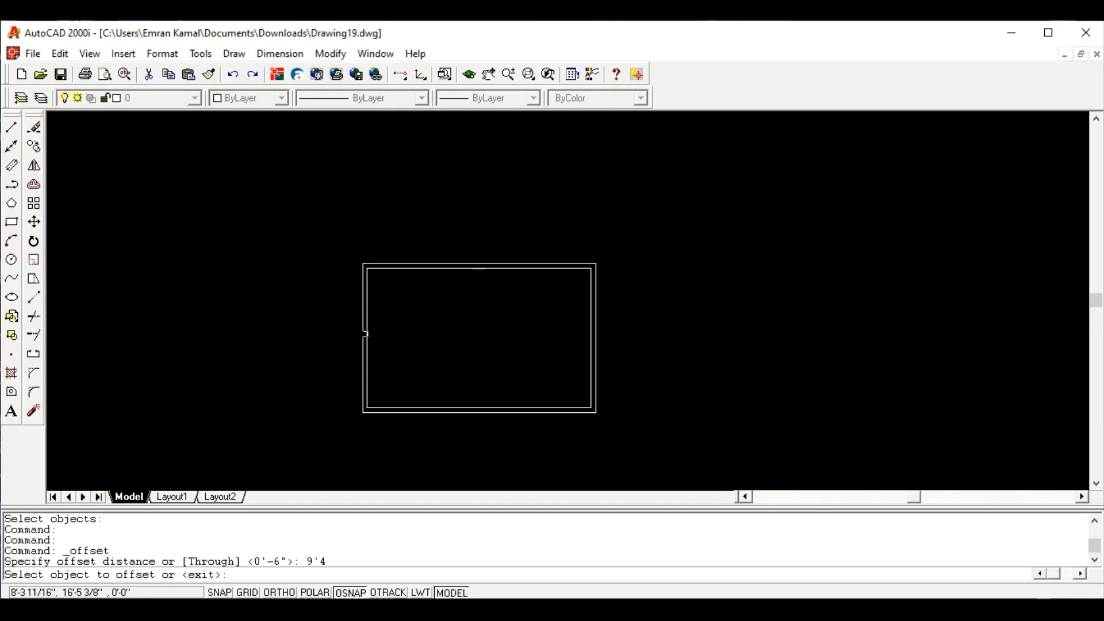
click(366, 334)
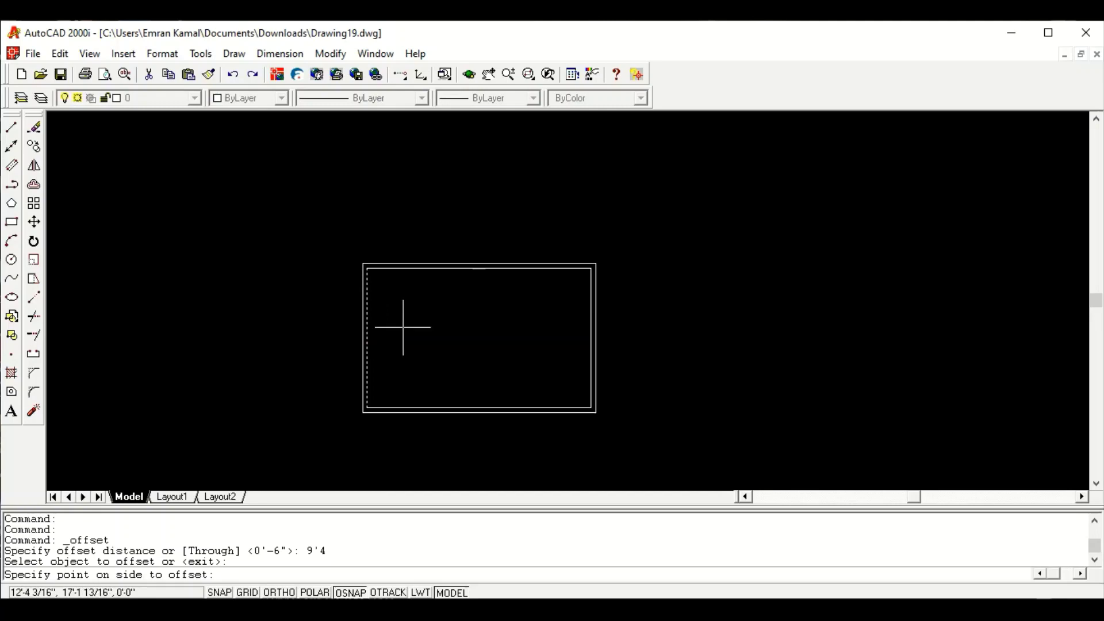
click(442, 337)
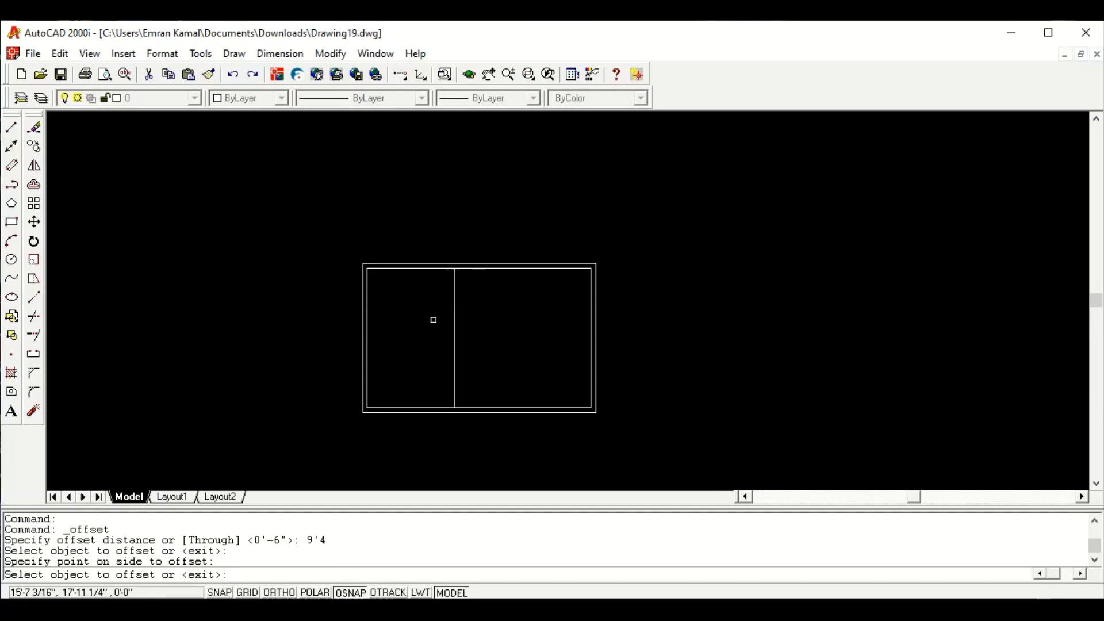
key(Return)
key(Return)
text(4)
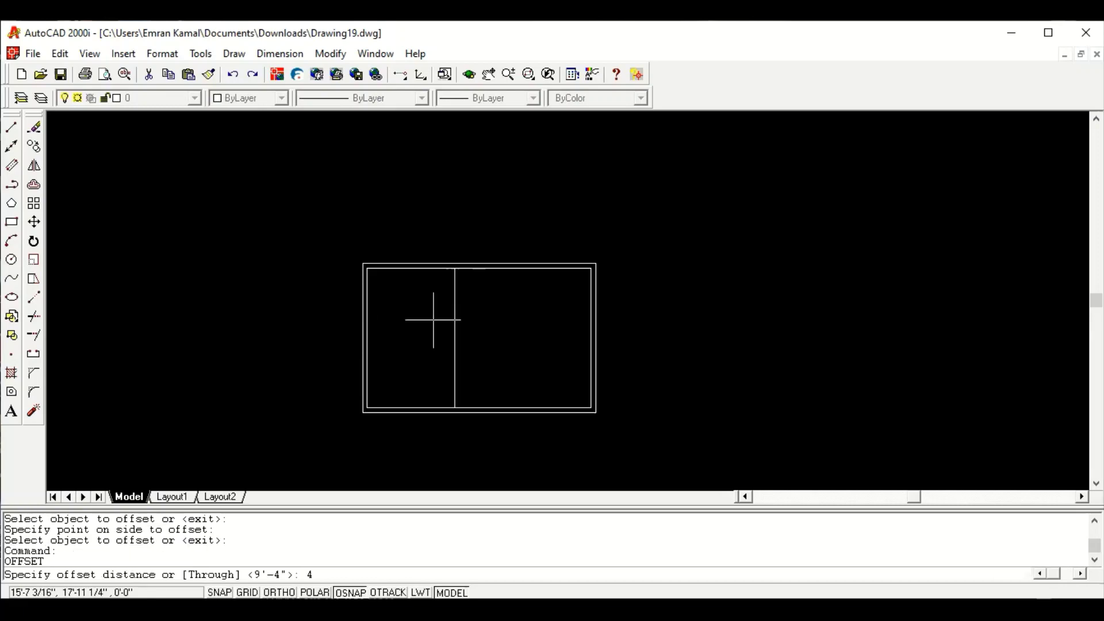
Double the vertical partition with a parallel line 4 to its right
key(Return)
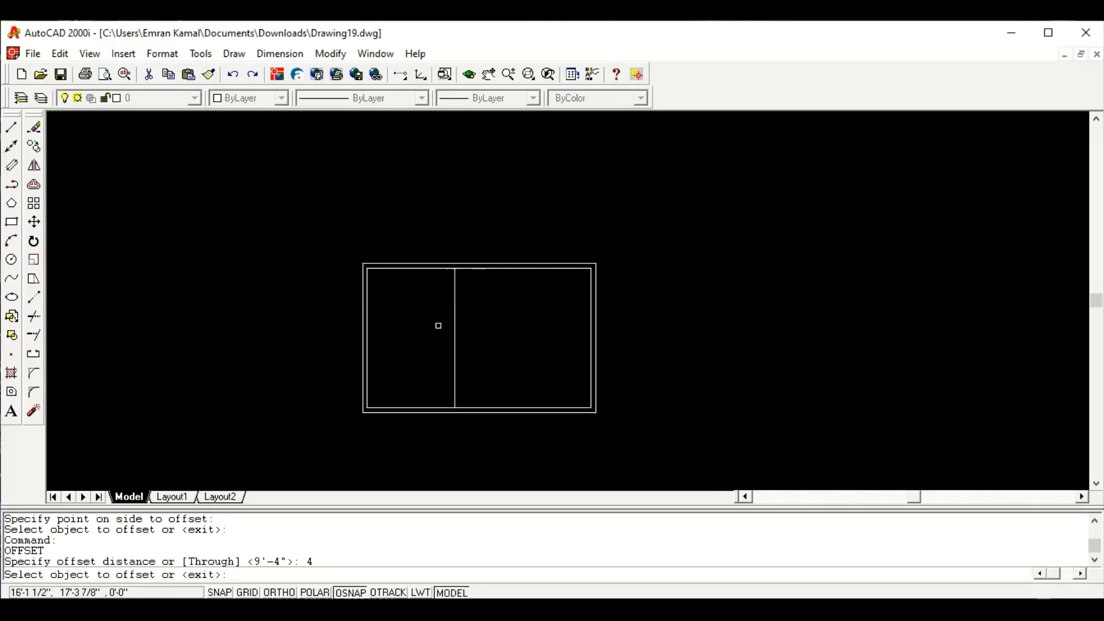
click(454, 326)
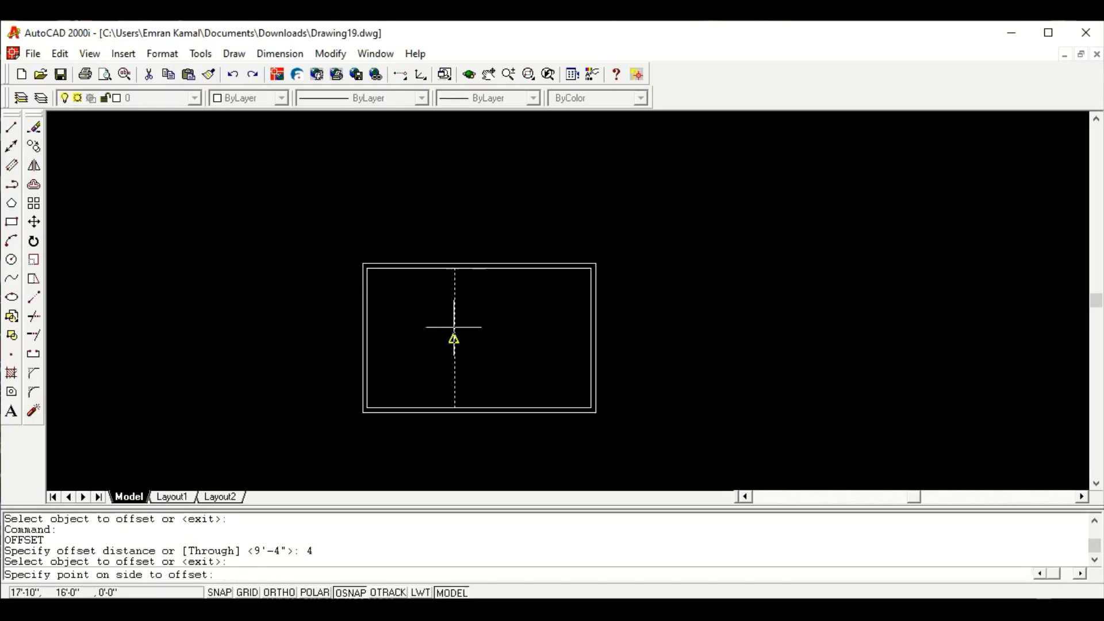
click(484, 326)
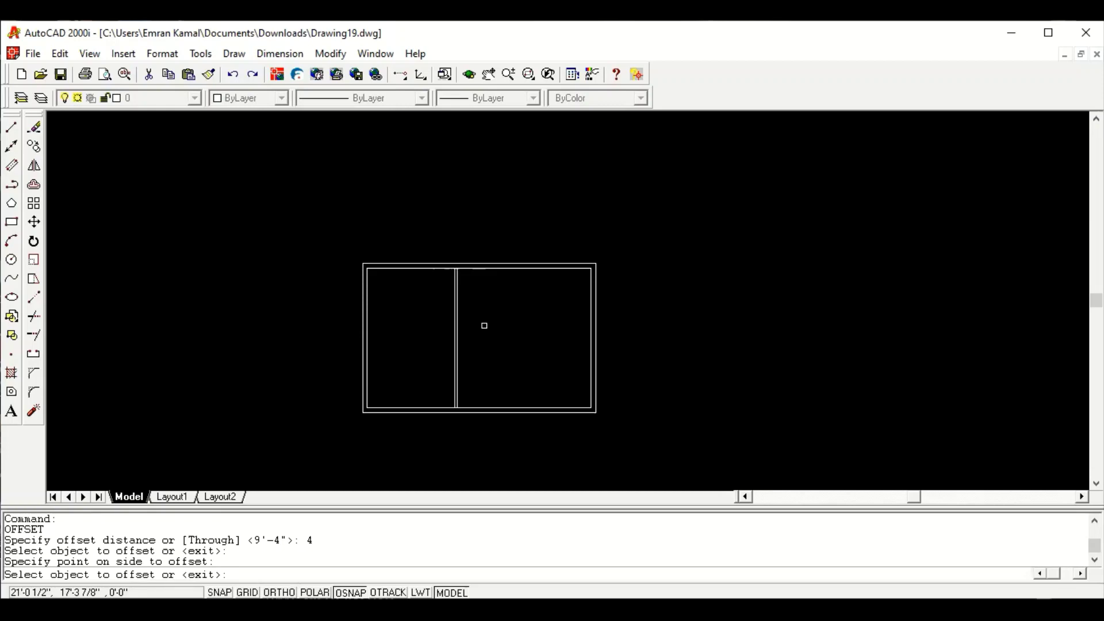
Offset the top wall line 6.5 downward, then cancel the offset
key(Return)
key(Return)
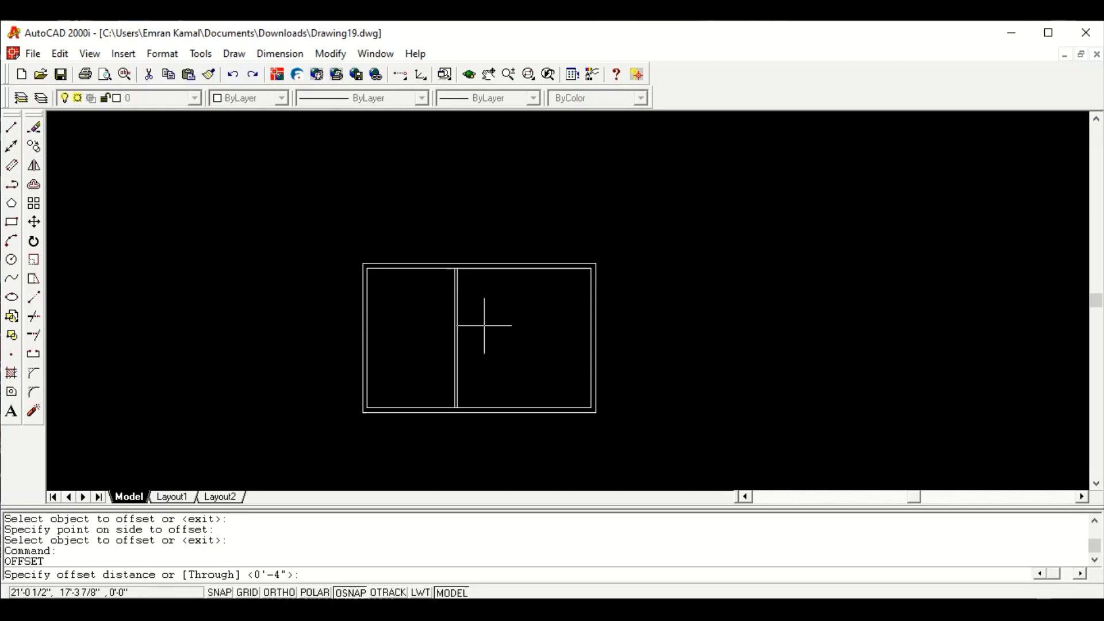
text(6.)
text(5)
key(Return)
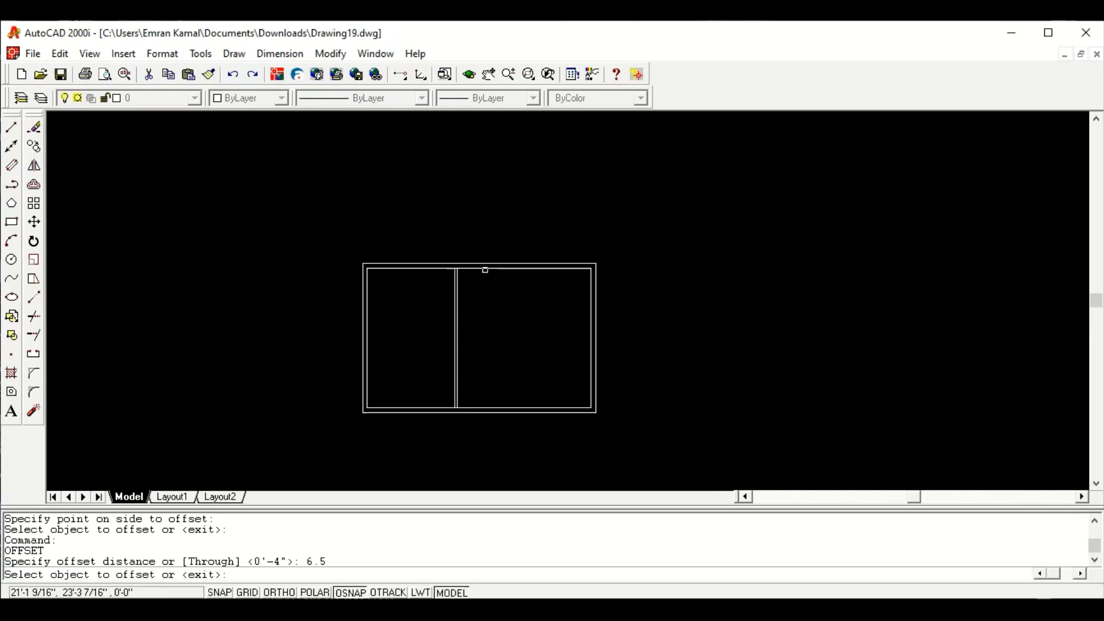
click(485, 270)
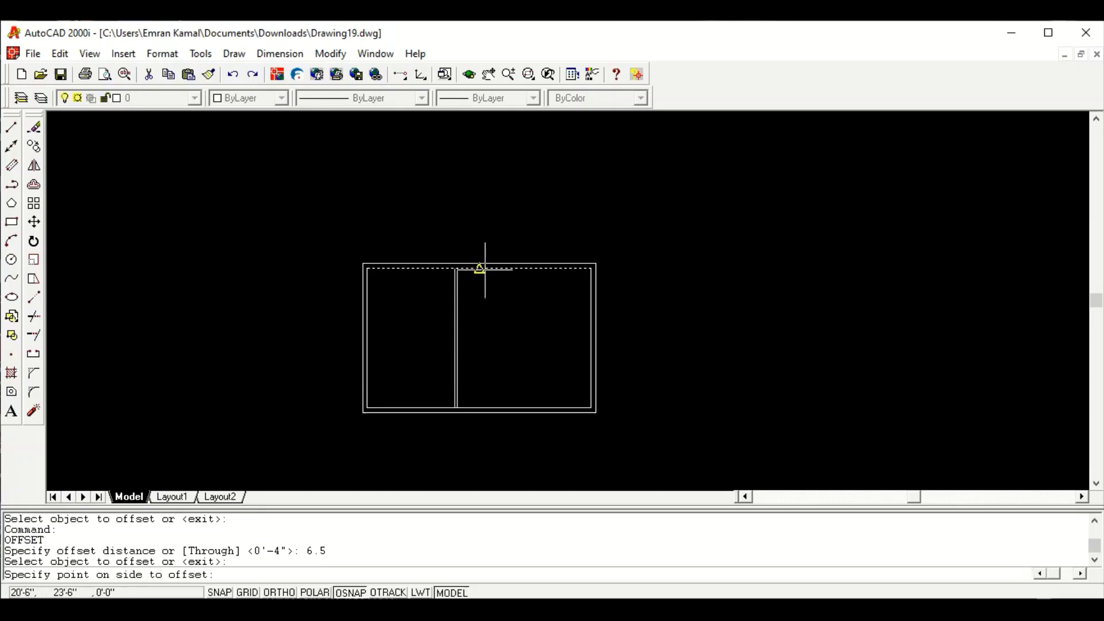
click(501, 333)
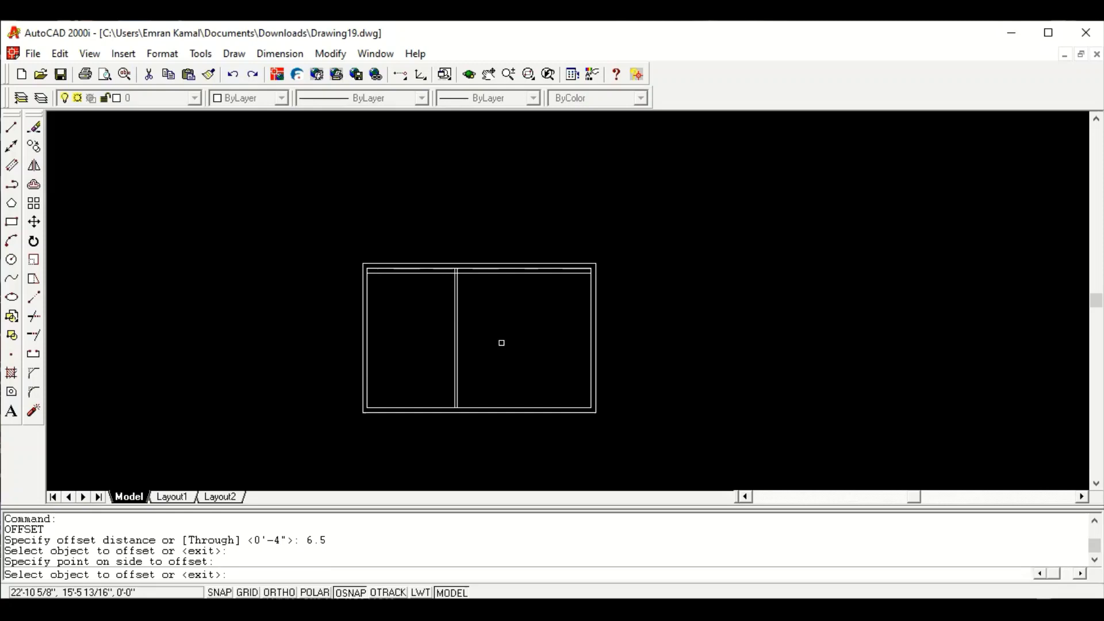
key(ctrl+c)
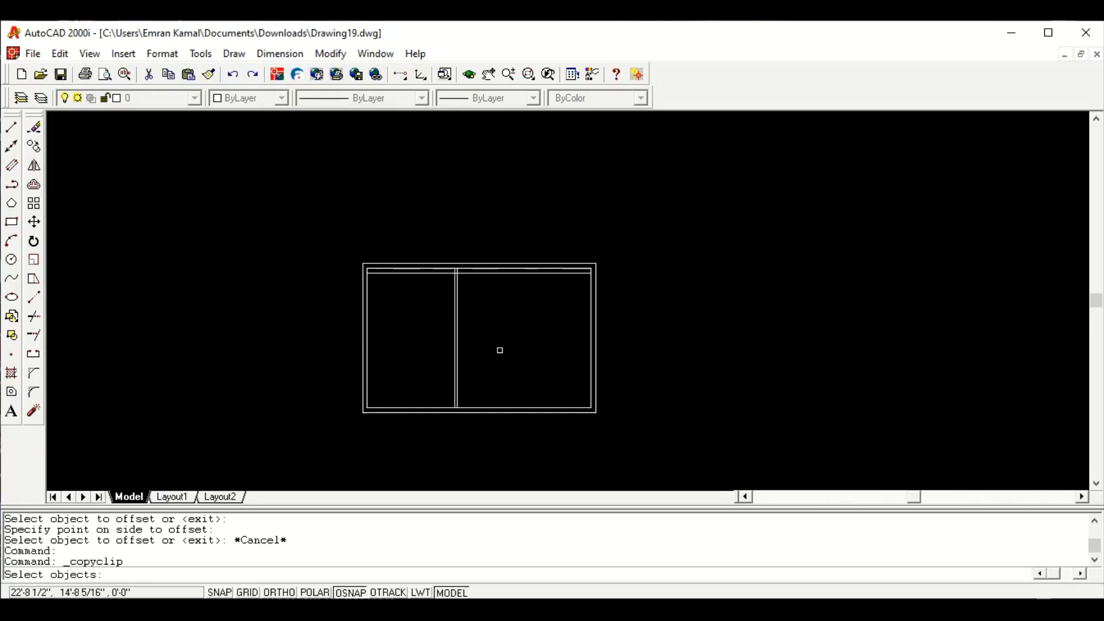
Undo the 6.5 line and offset the inner top wall 6' down as a partition
key(Escape)
key(ctrl+z)
key(ctrl+z)
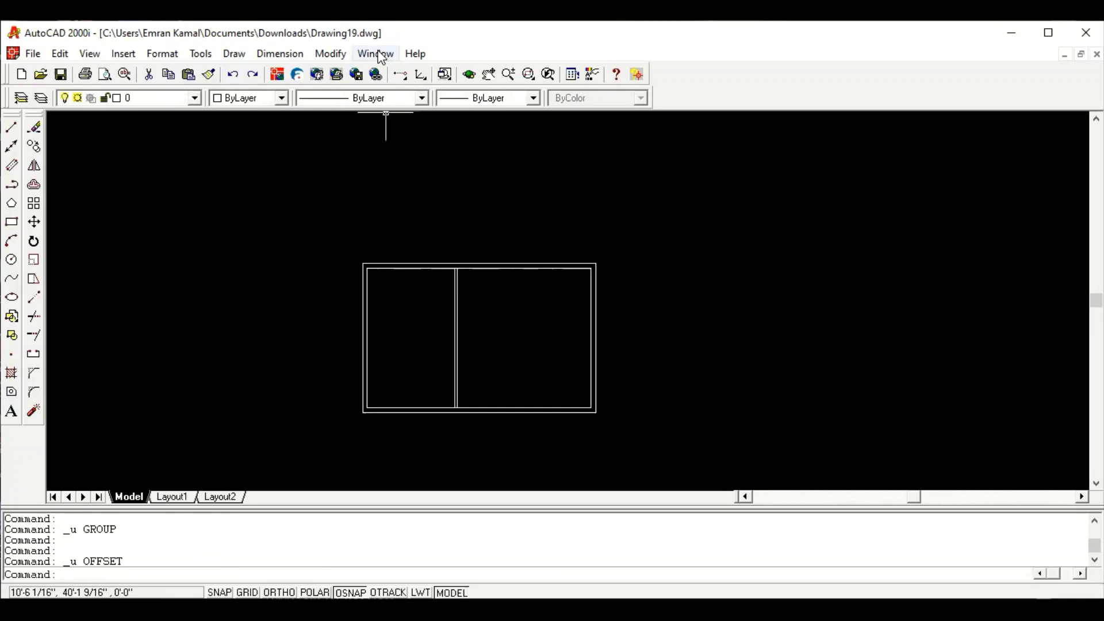
click(331, 54)
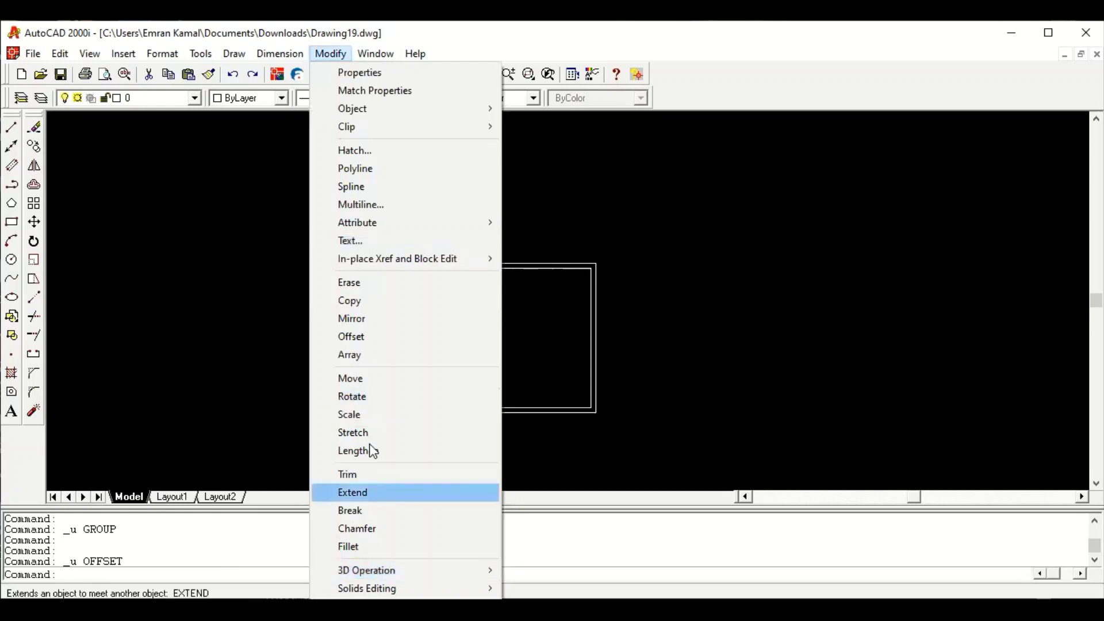
click(368, 343)
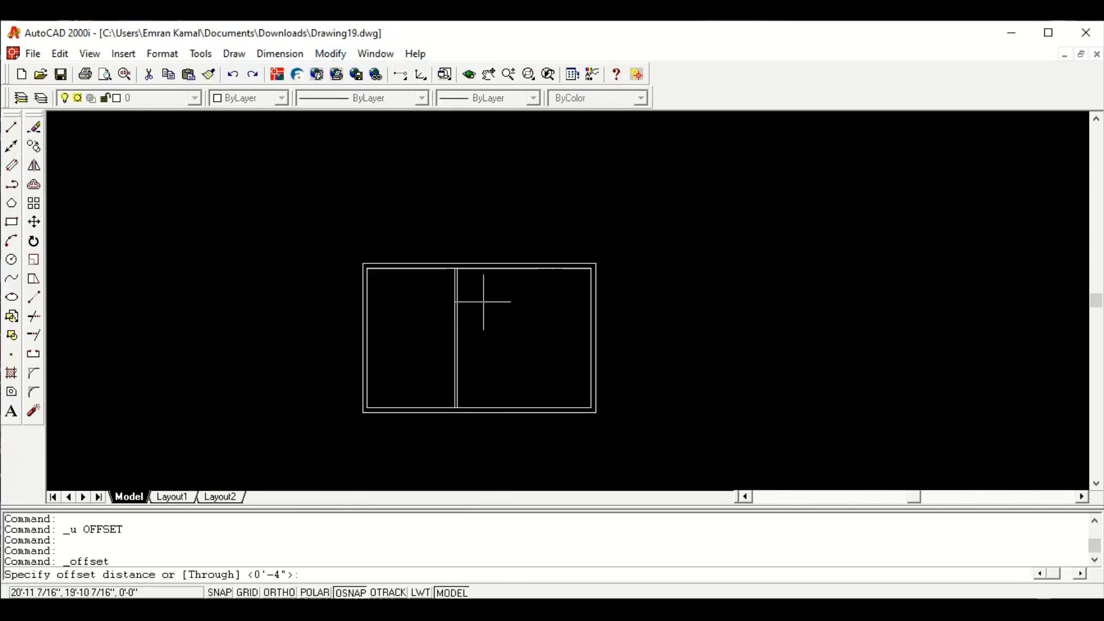
text(6.)
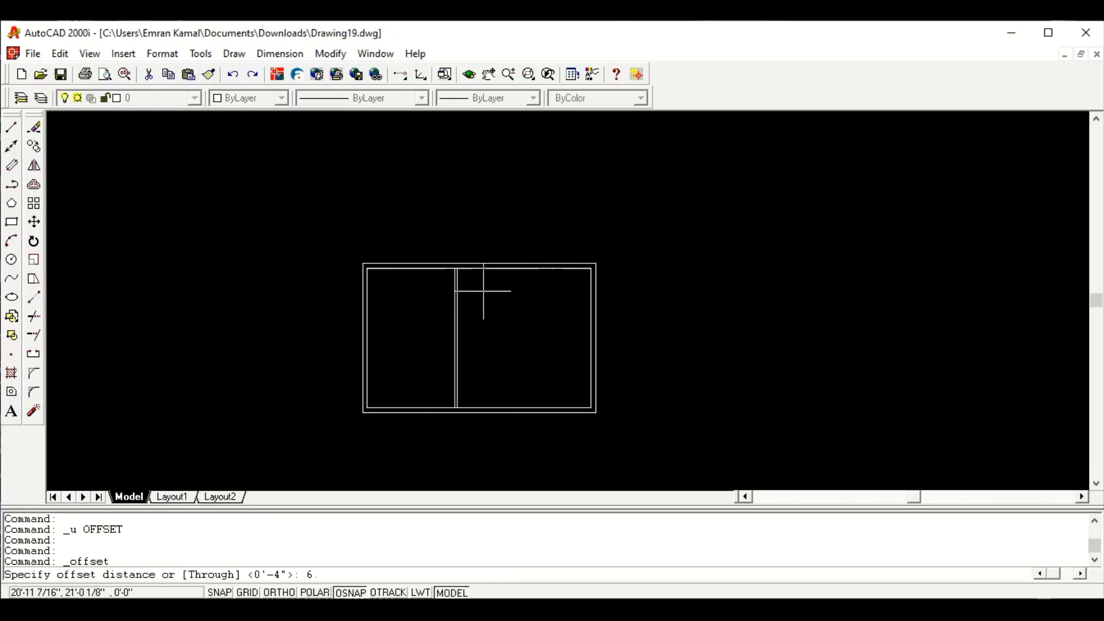
text(')
key(Return)
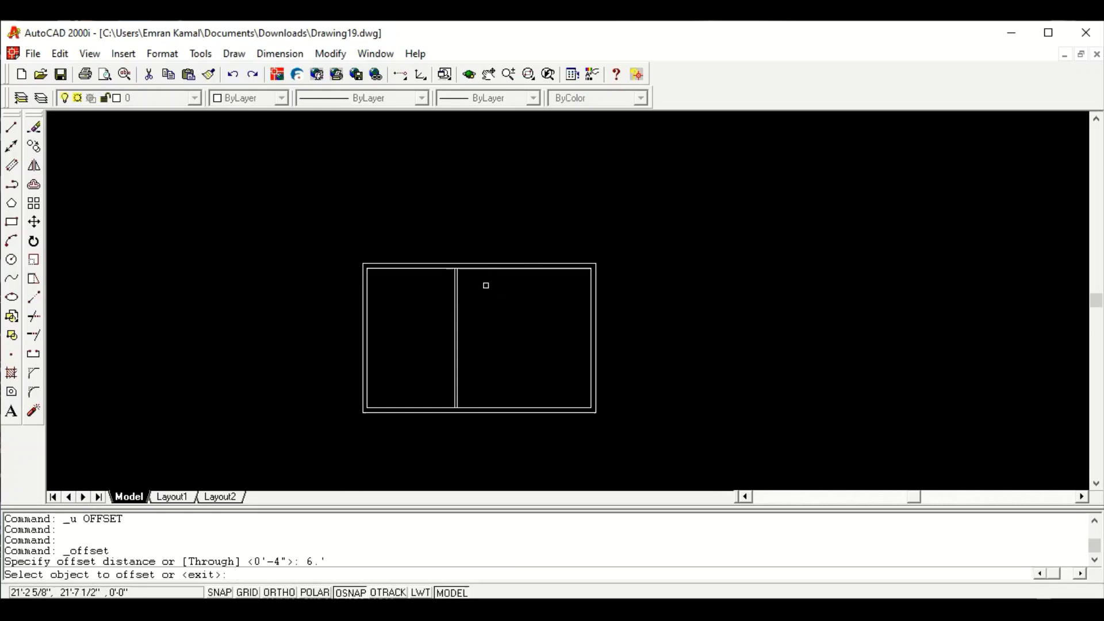
click(495, 268)
click(503, 360)
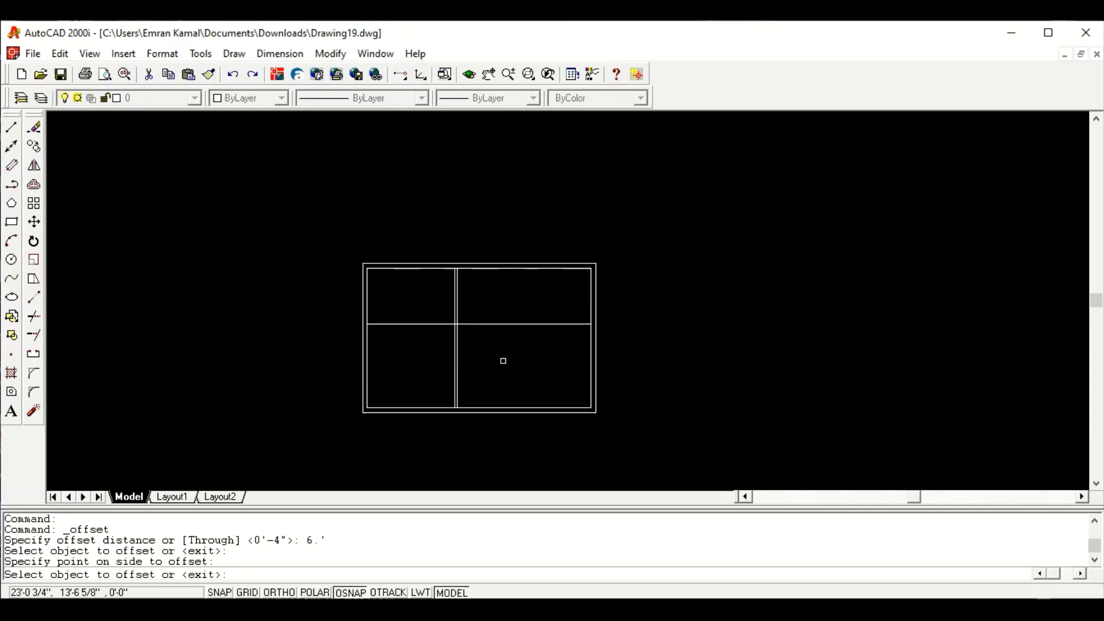
Offset the horizontal partition line 4 downward to make it double-line
key(Return)
key(Return)
text(4)
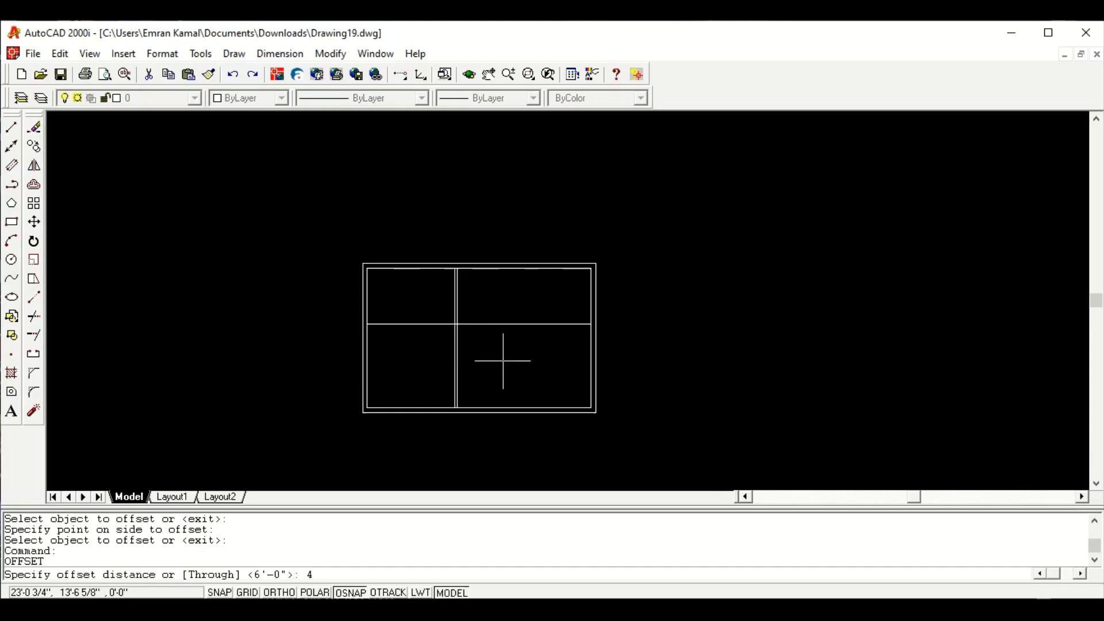
key(Return)
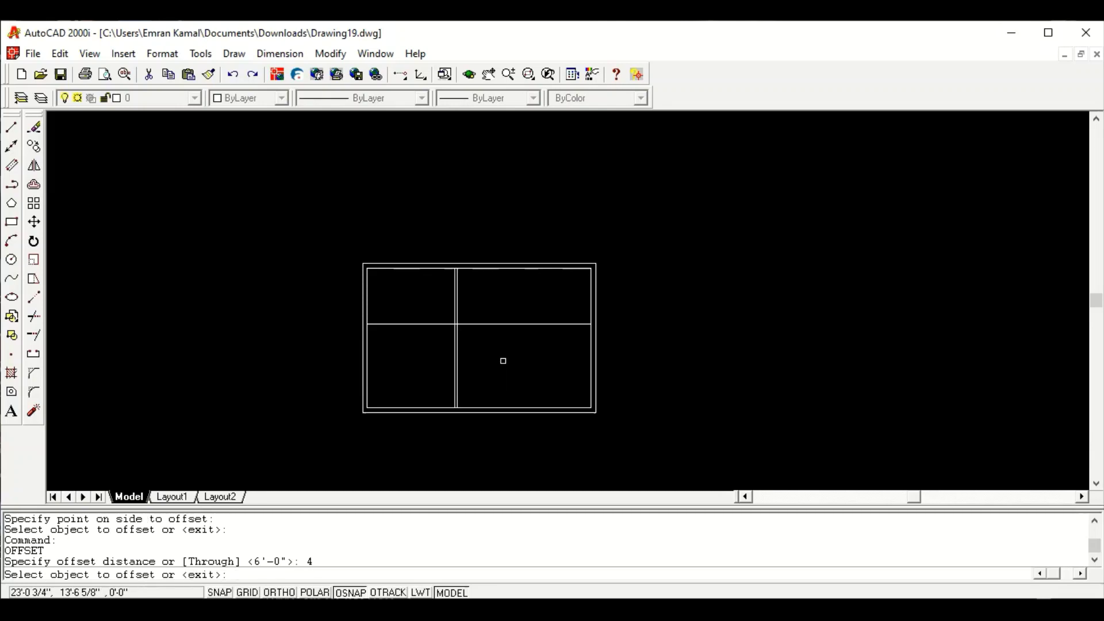
click(512, 325)
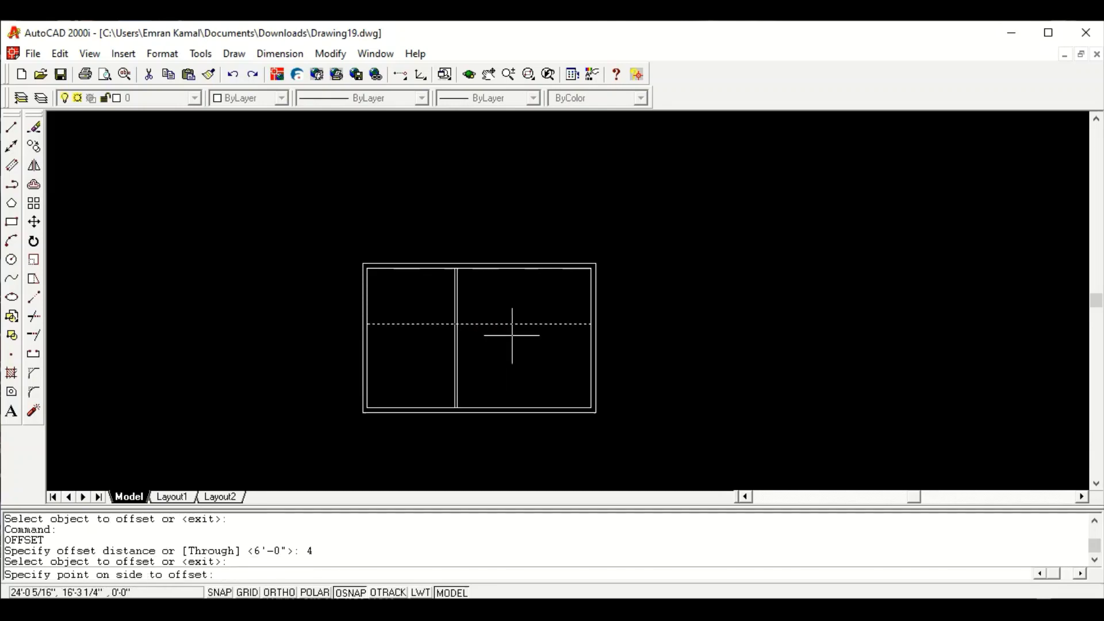
click(514, 345)
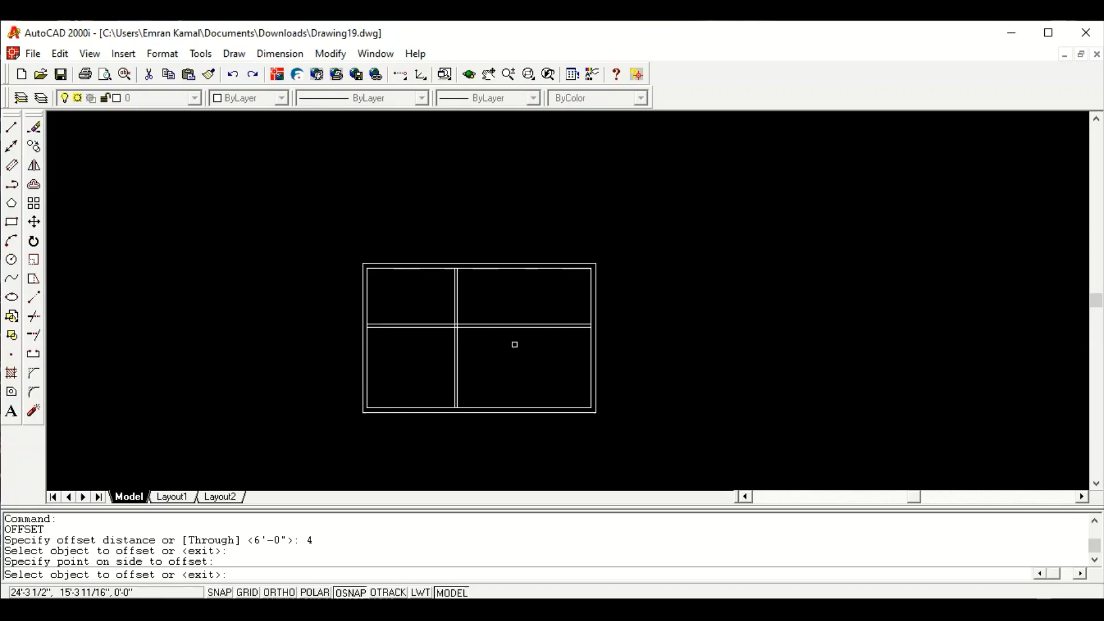
key(Return)
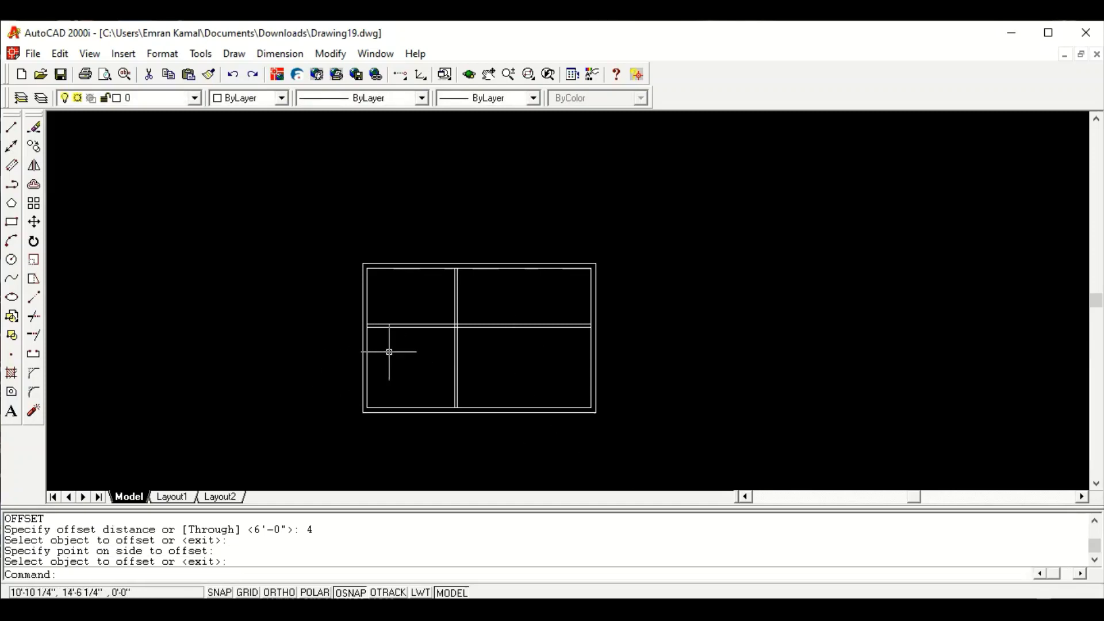
Zoom to the drawing extents
click(89, 53)
key(Up)
key(Up)
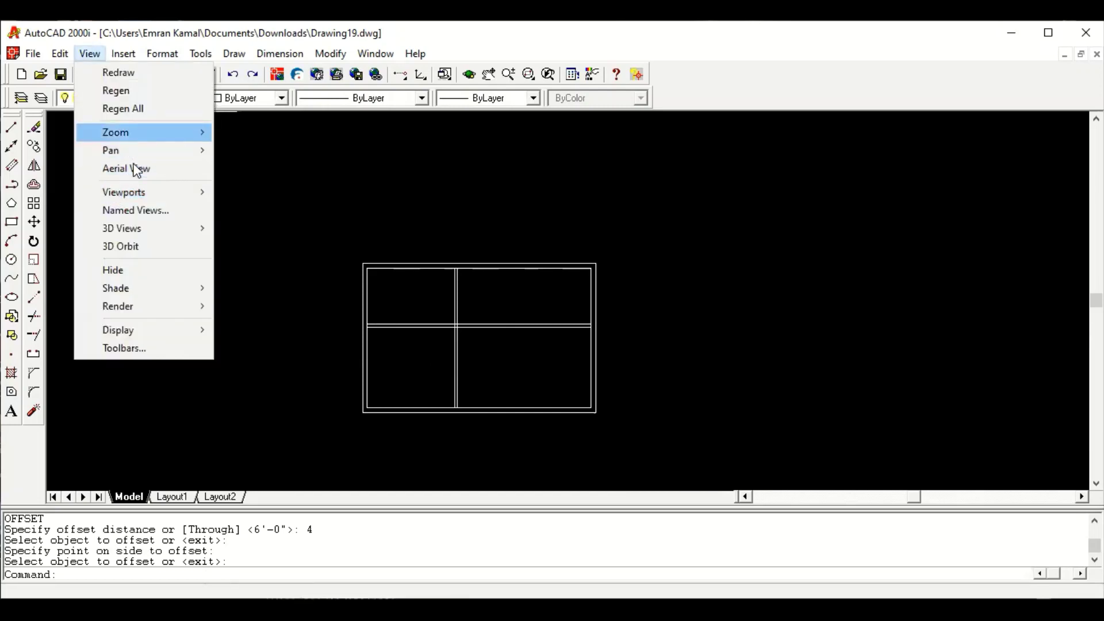
key(Right)
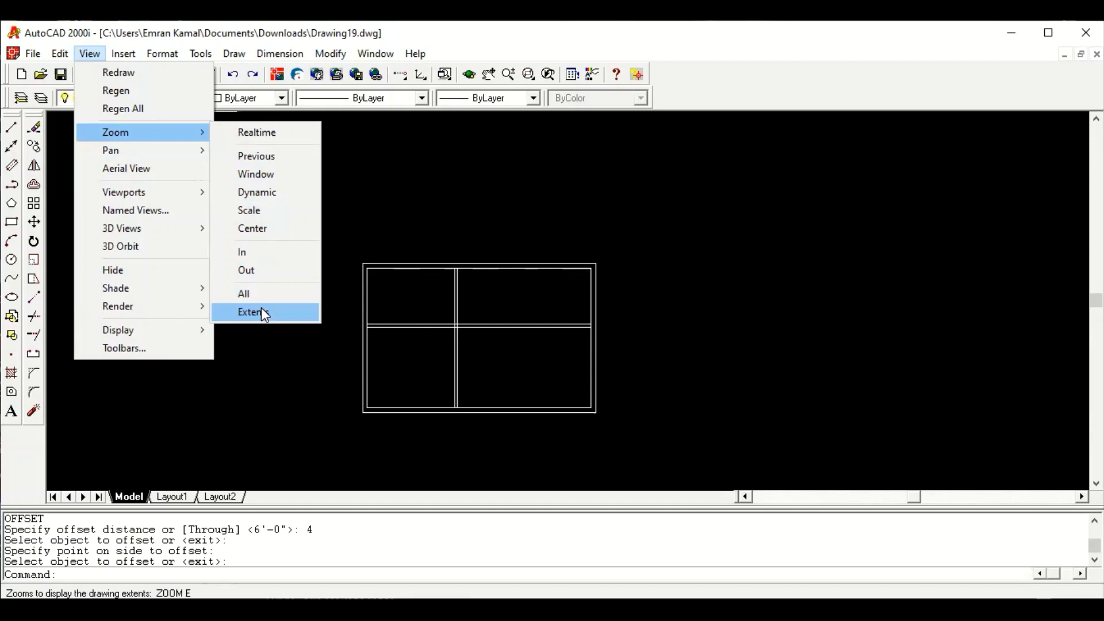
click(261, 308)
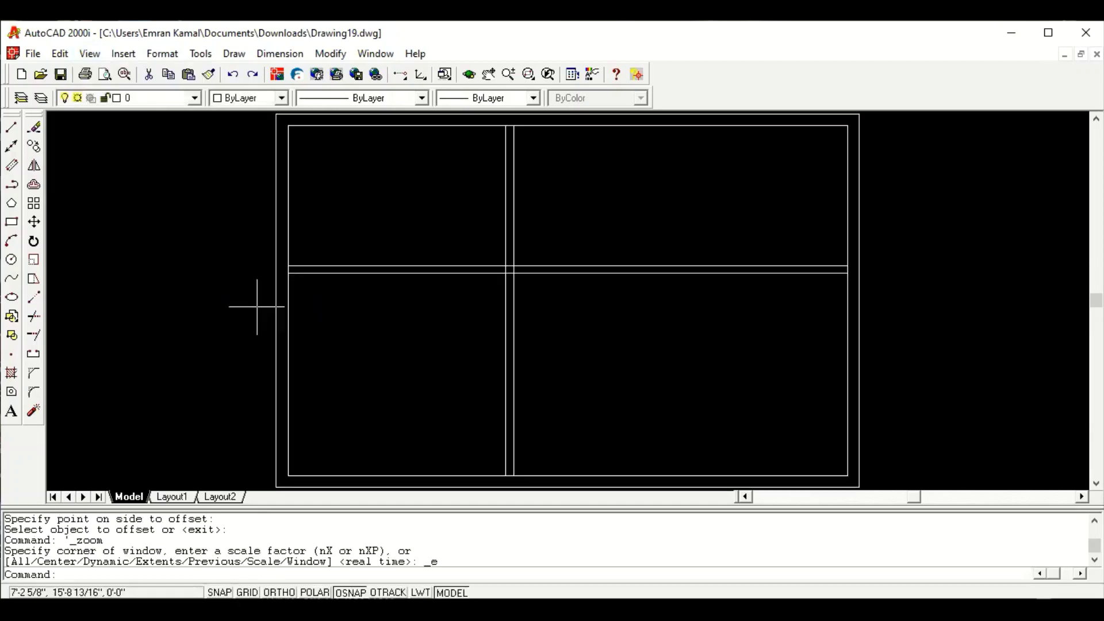
Zoom out to 0.6x to leave margin around the plan
text(z)
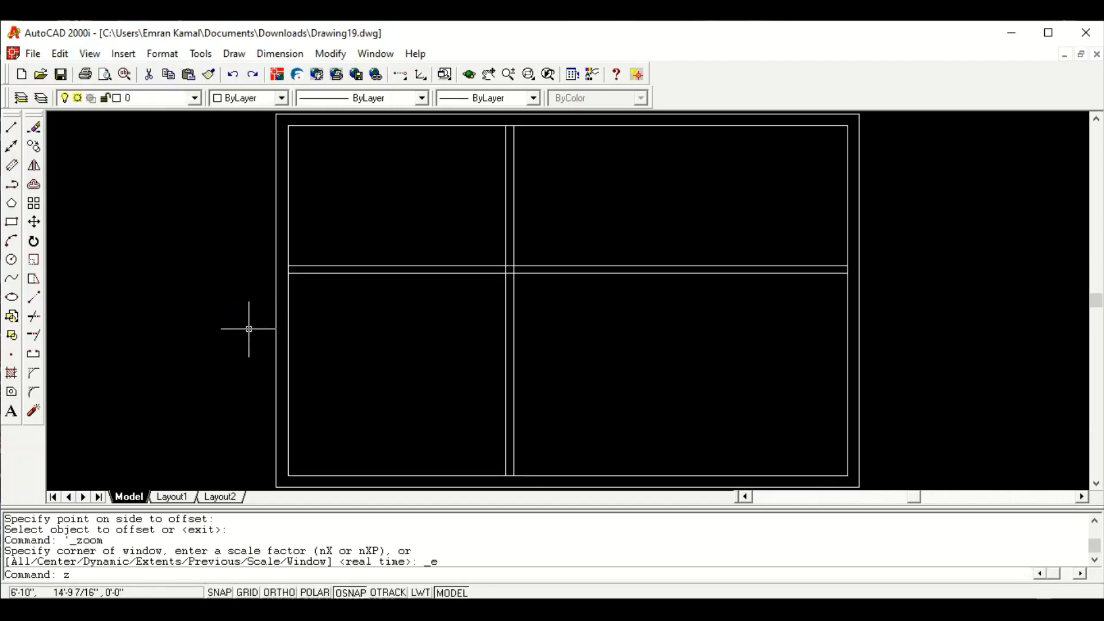
key(Return)
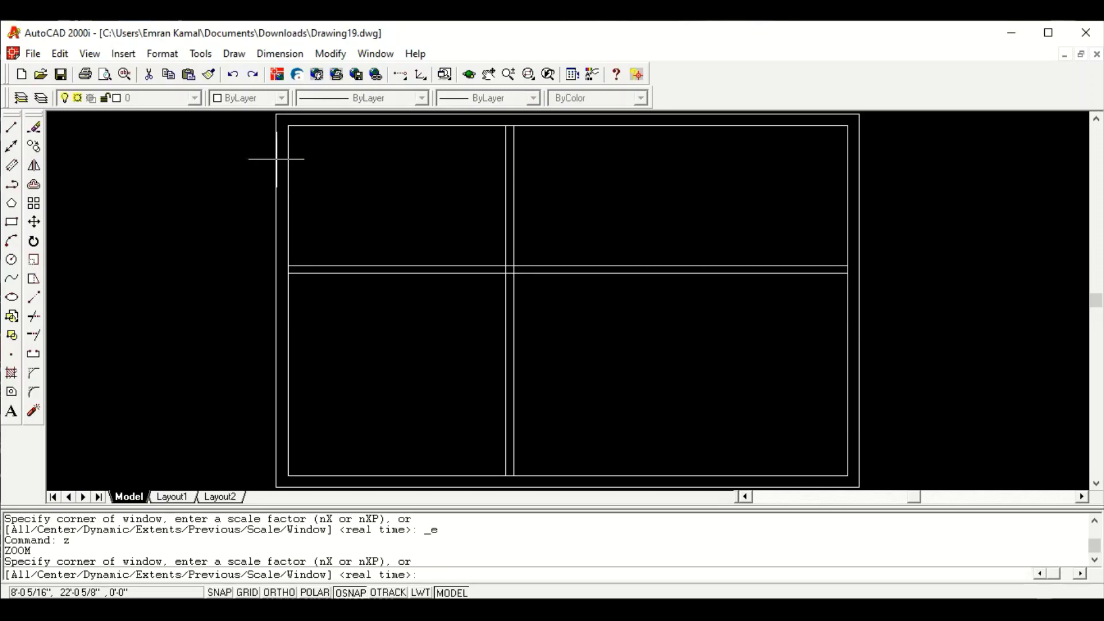
text(.)
text(6x)
key(Return)
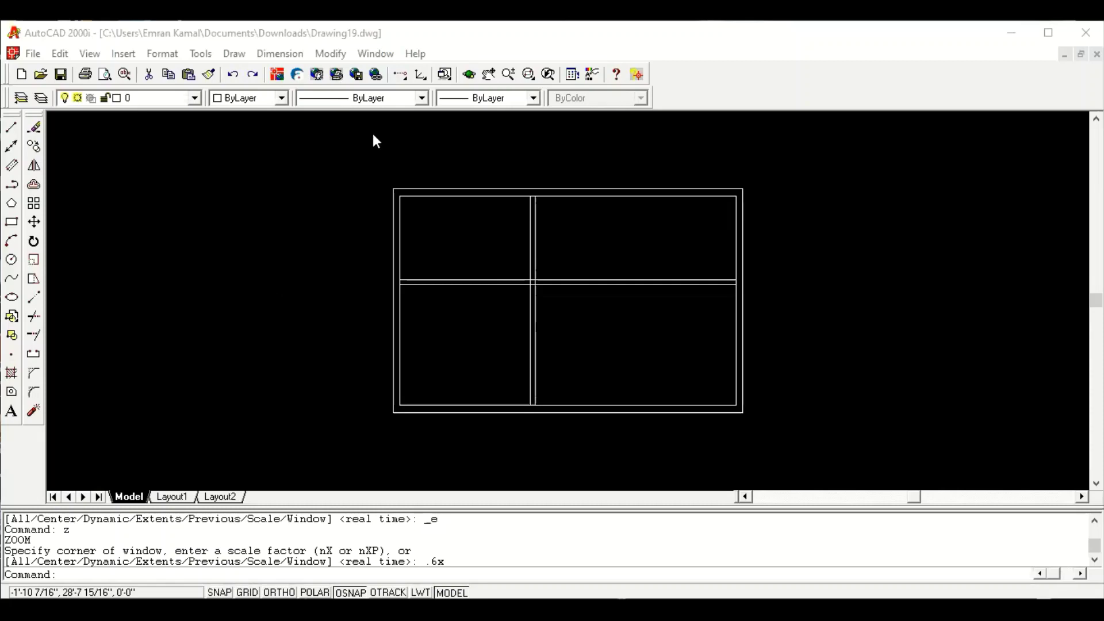
Start FILLET and set its radius to 0
click(330, 53)
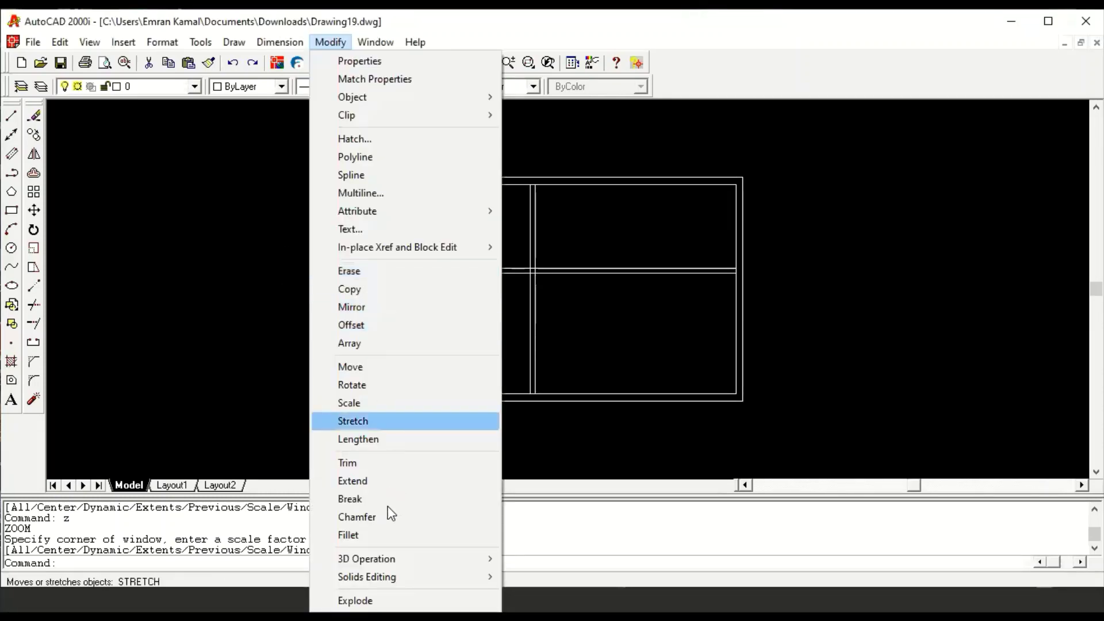
click(380, 535)
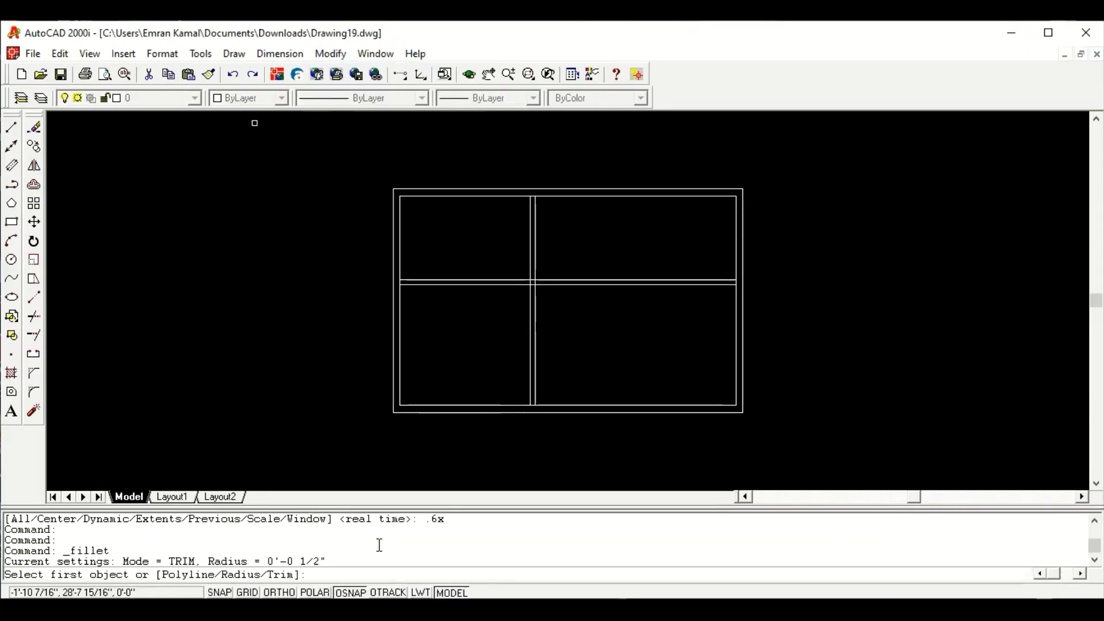
text(r)
key(Return)
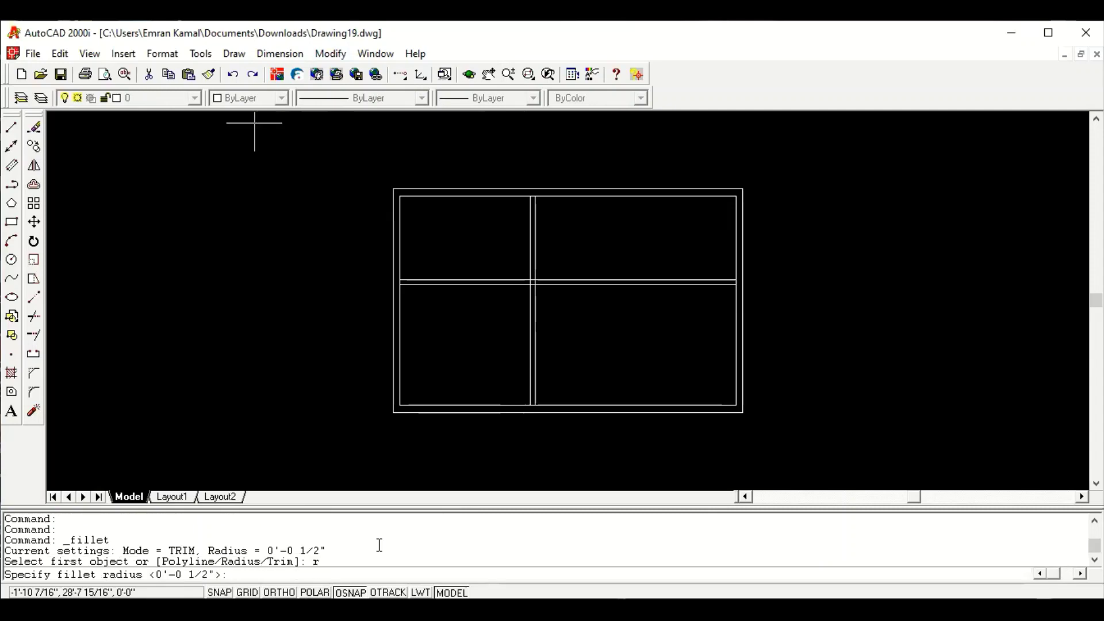
text(0)
key(Return)
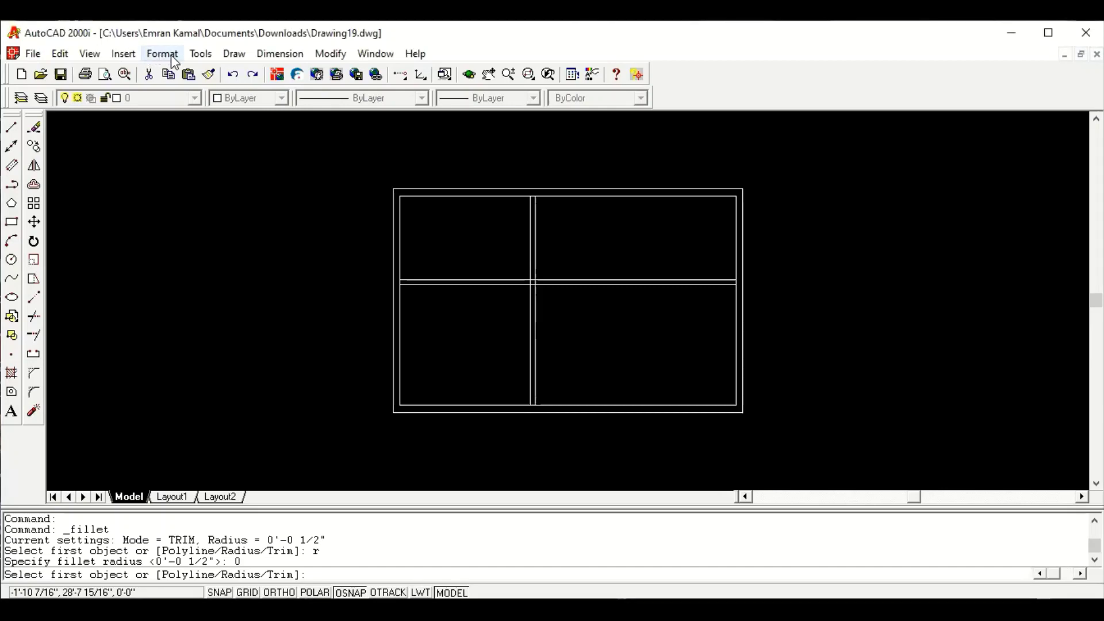
Fillet a horizontal and a vertical partition line into a sharp corner
click(461, 280)
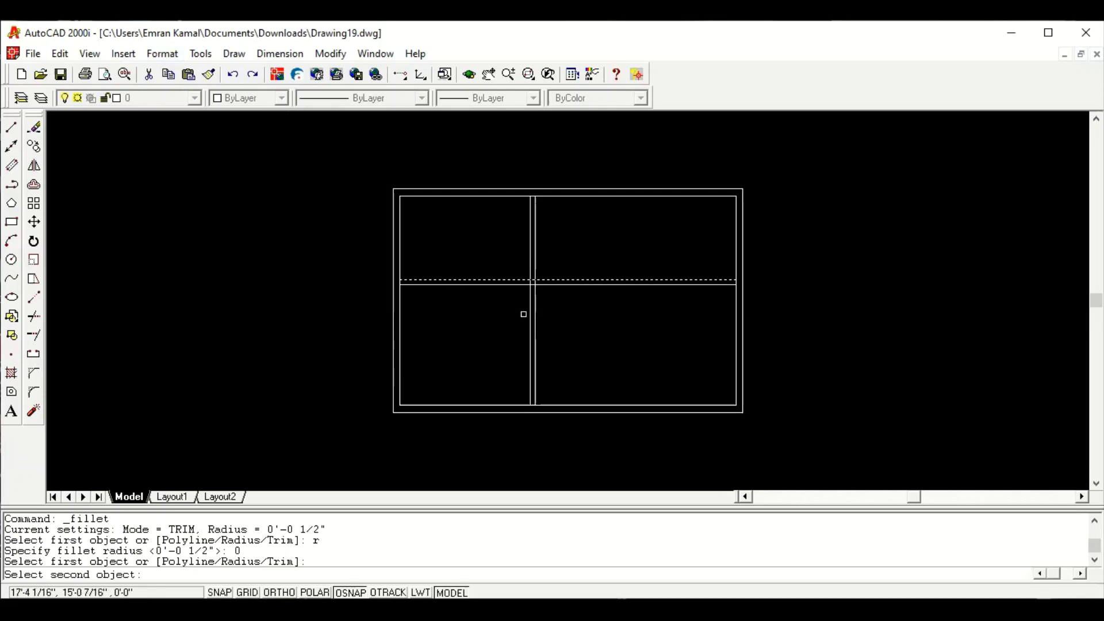
click(534, 318)
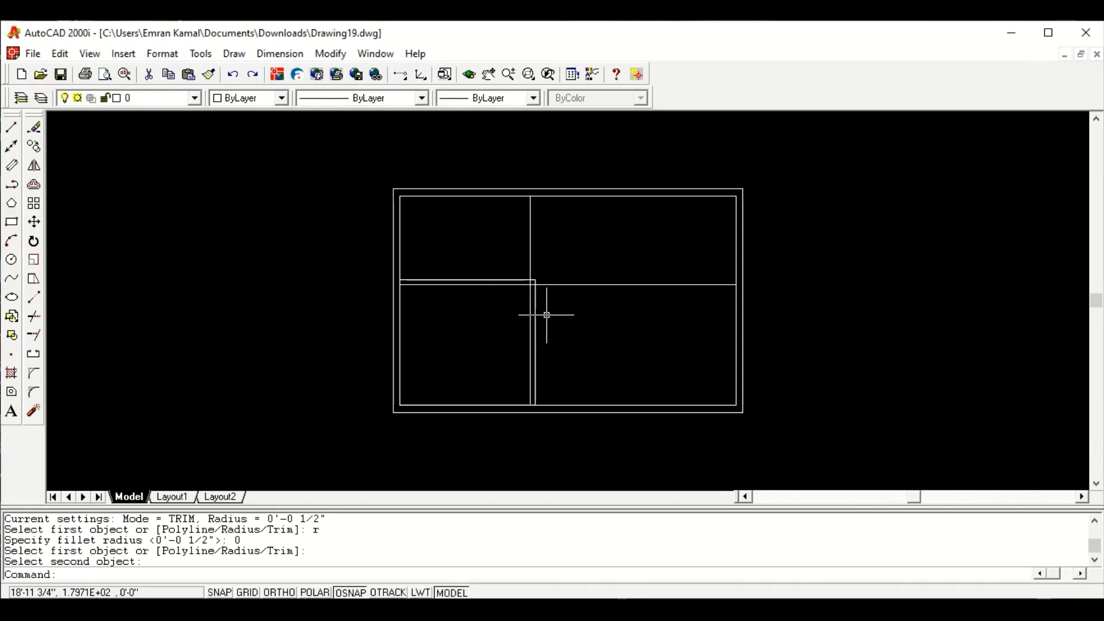
key(Return)
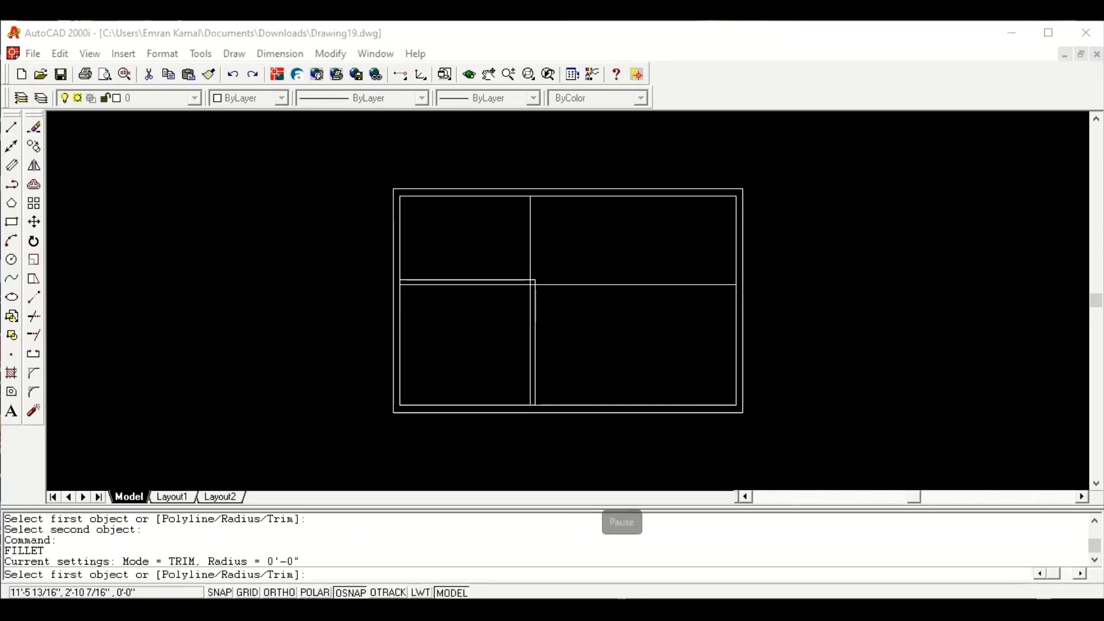
Fillet the second partition line pair into a square corner around the lower-left room
click(478, 284)
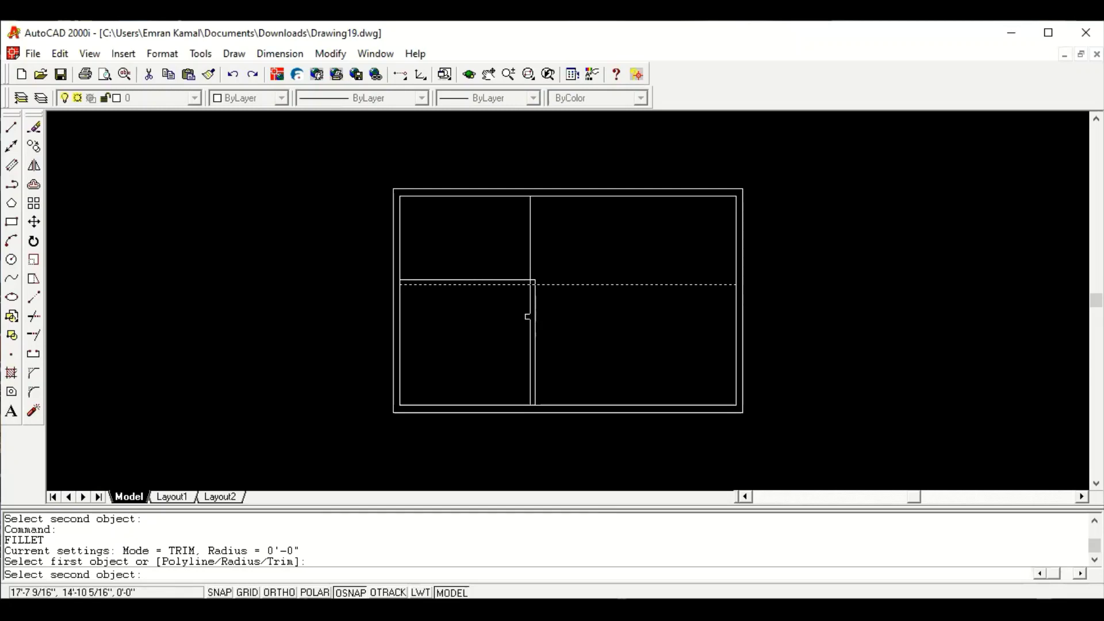
click(529, 317)
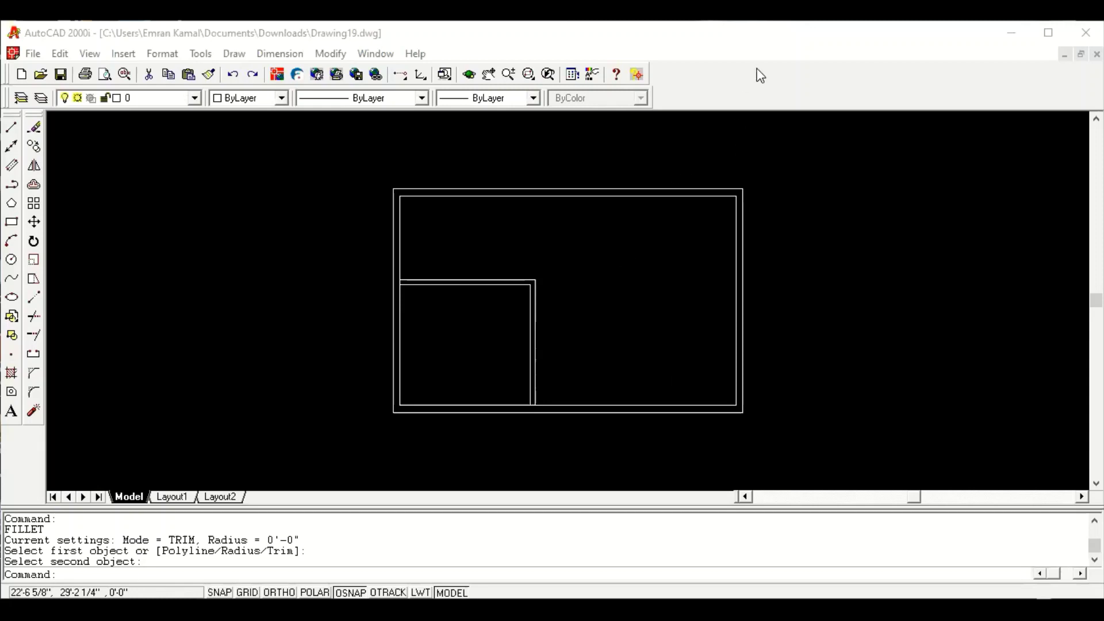
click(664, 83)
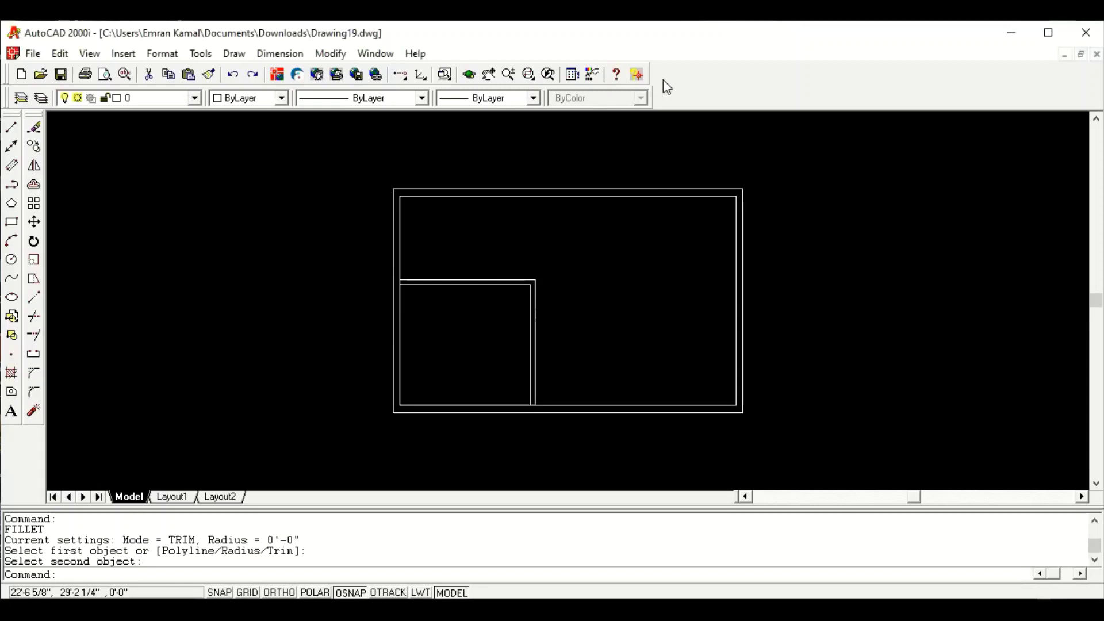
Start the ZOOM command with the Z alias, leaving the room drawing unchanged
text(z)
key(Return)
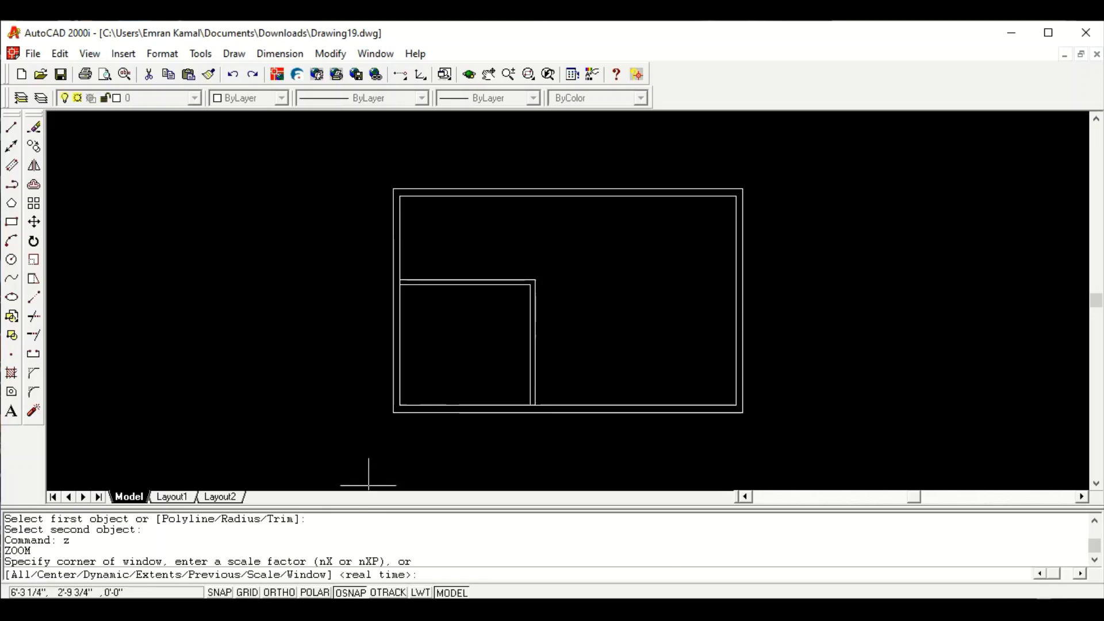
right_click(352, 592)
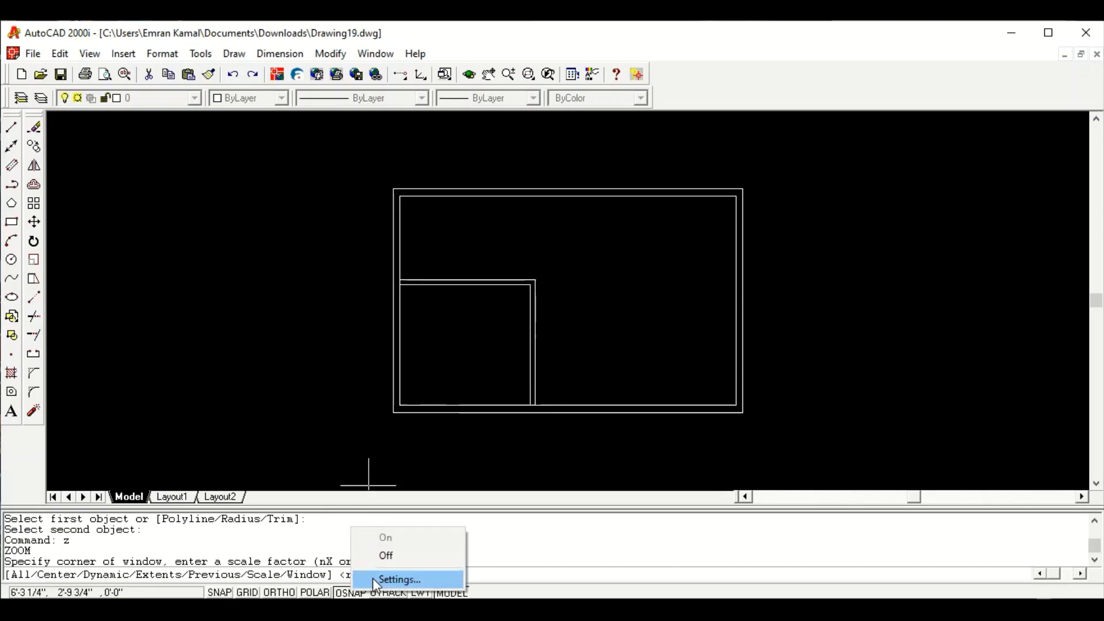
click(375, 580)
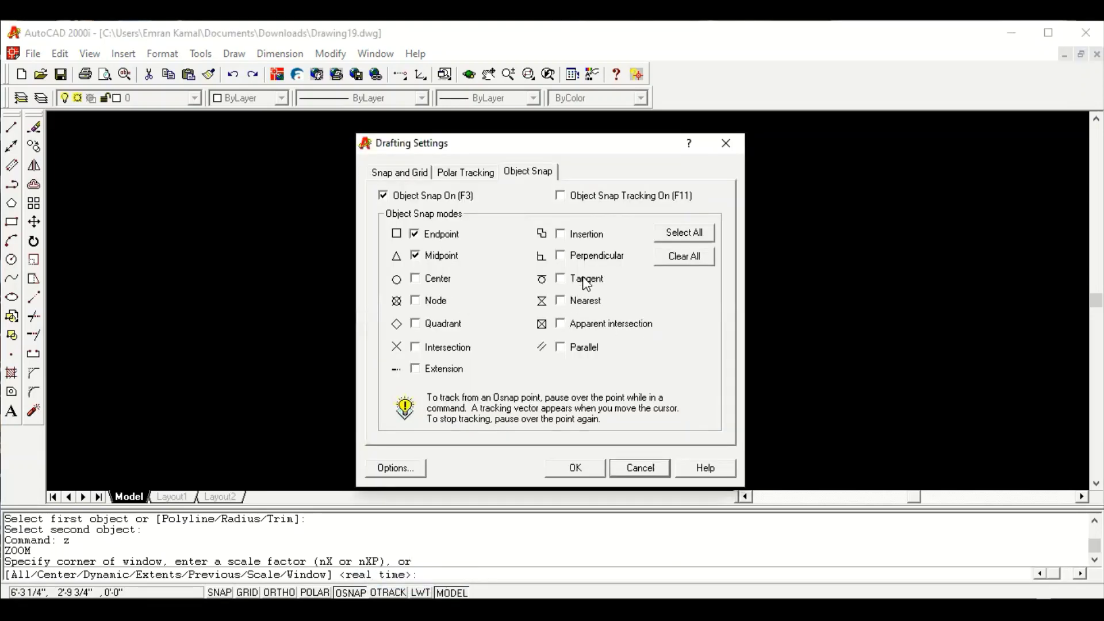
click(561, 233)
click(576, 468)
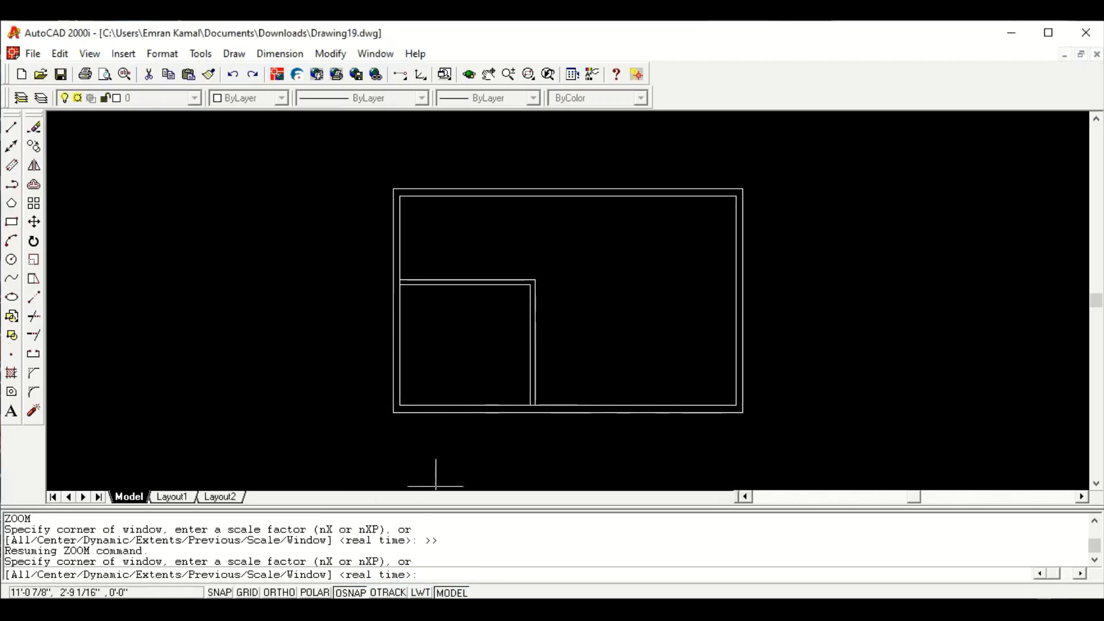
click(351, 592)
key(F3)
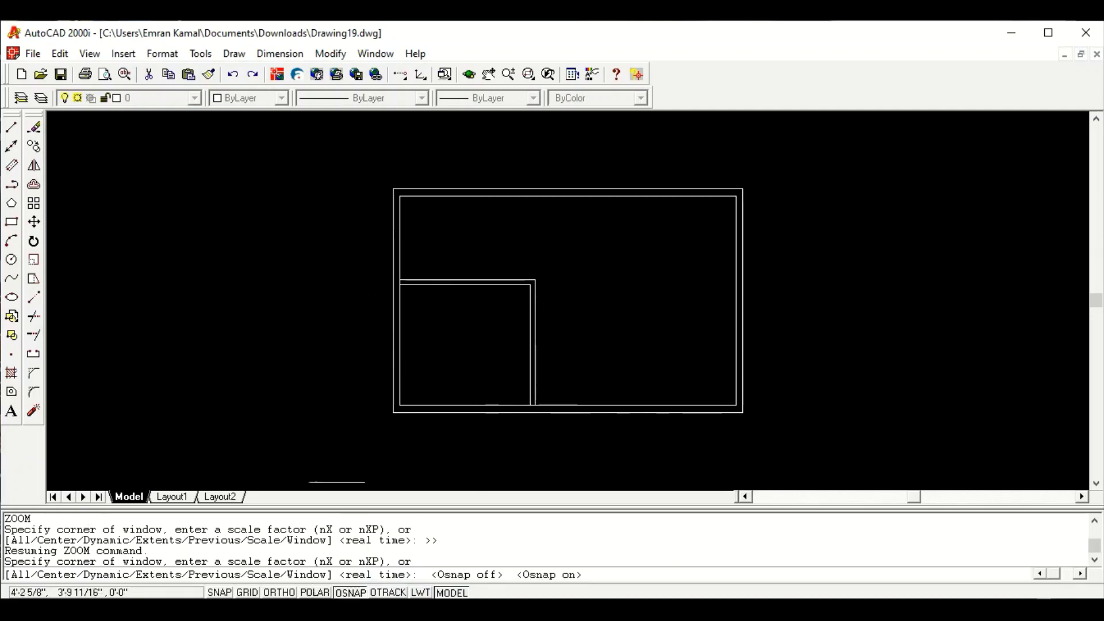
key(F10)
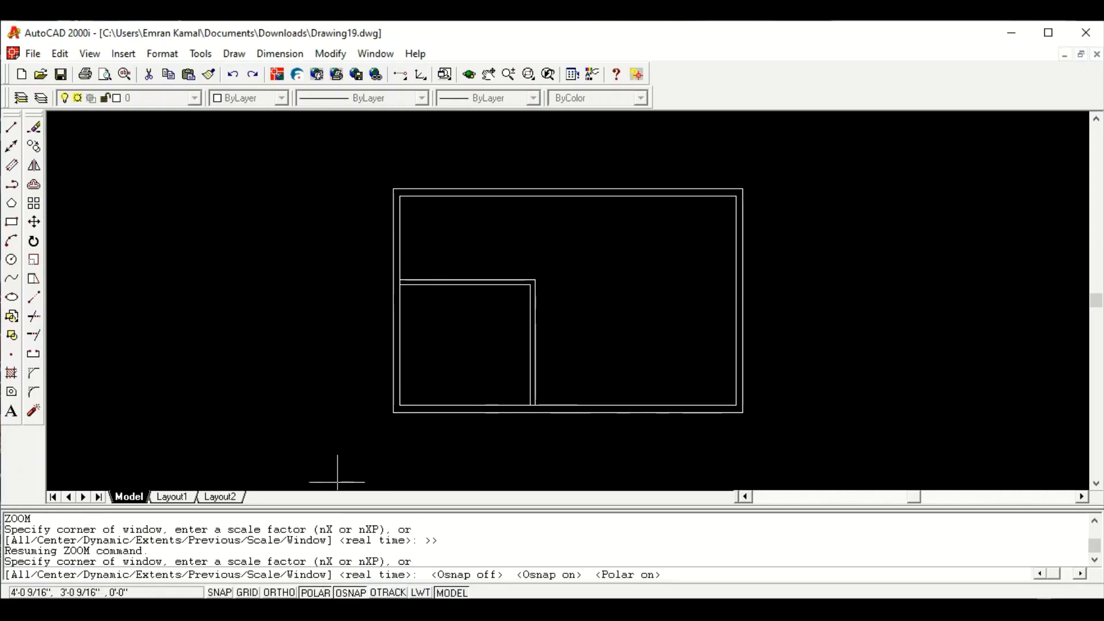
right_click(316, 592)
click(360, 576)
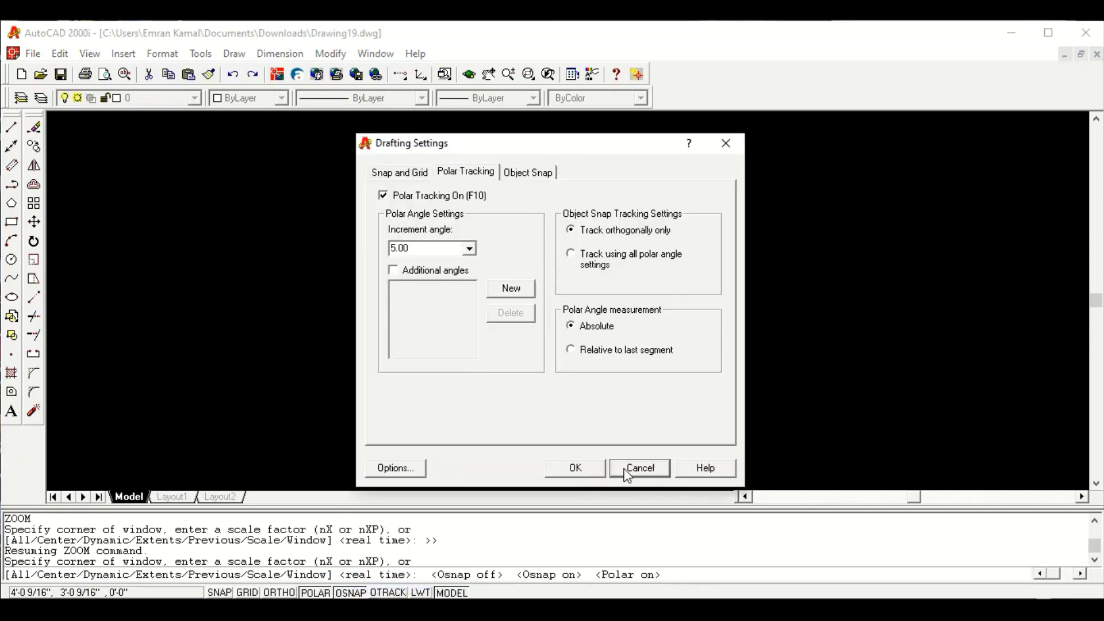
click(638, 467)
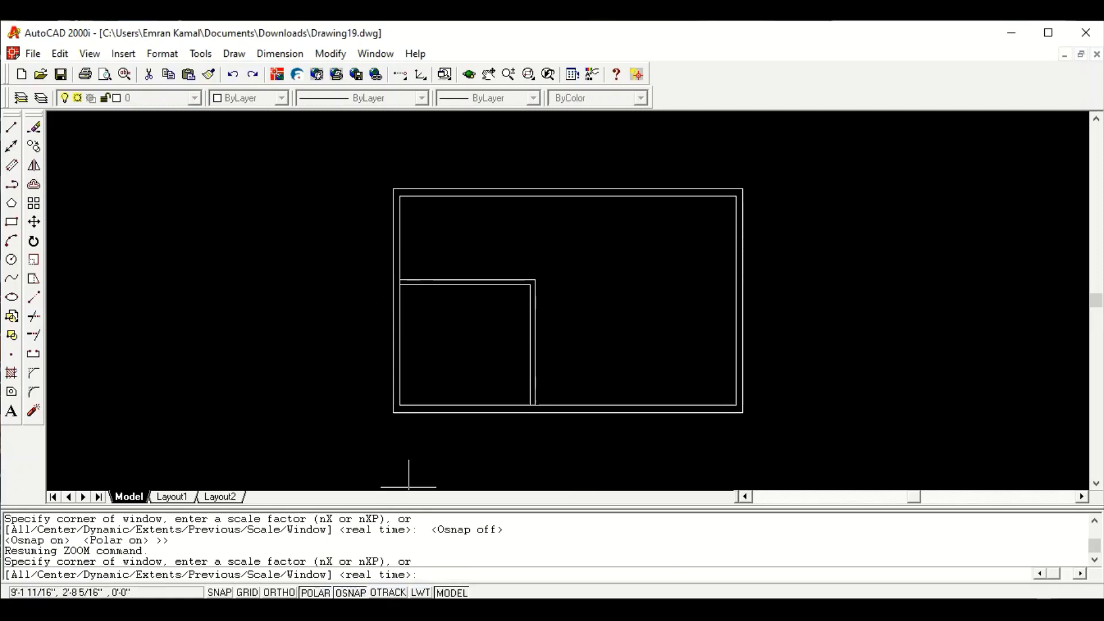
key(F10)
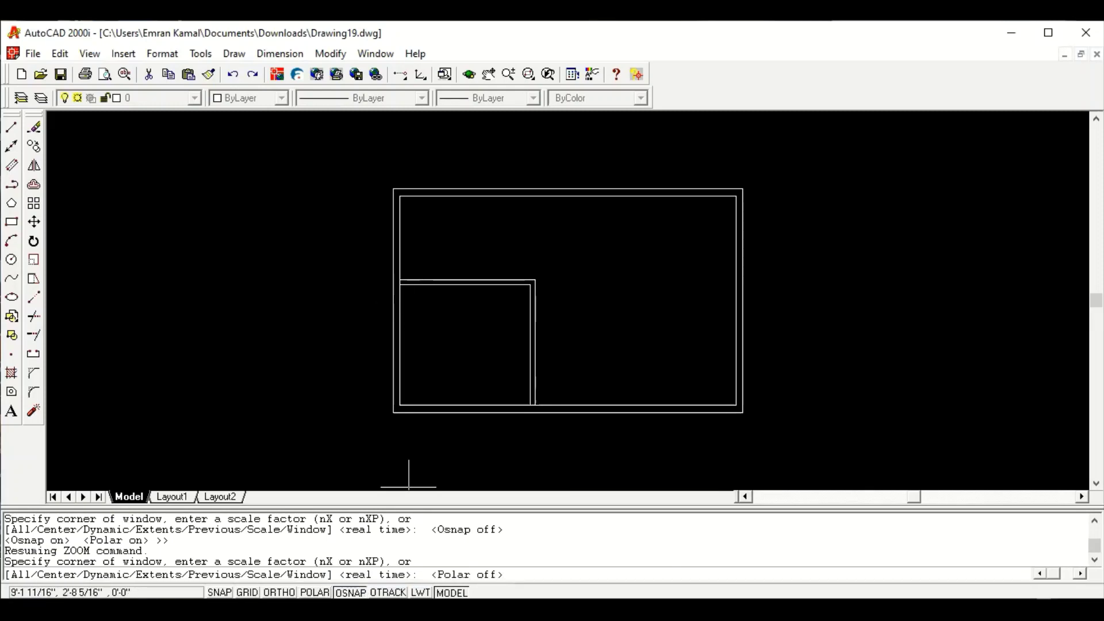
key(F11)
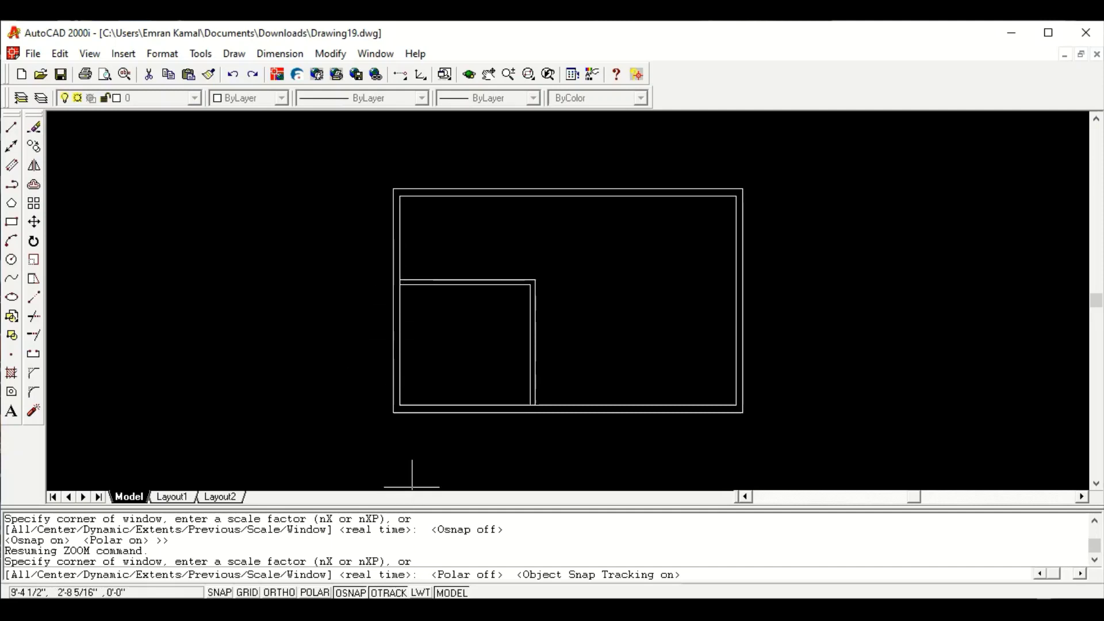
key(F11)
key(F11)
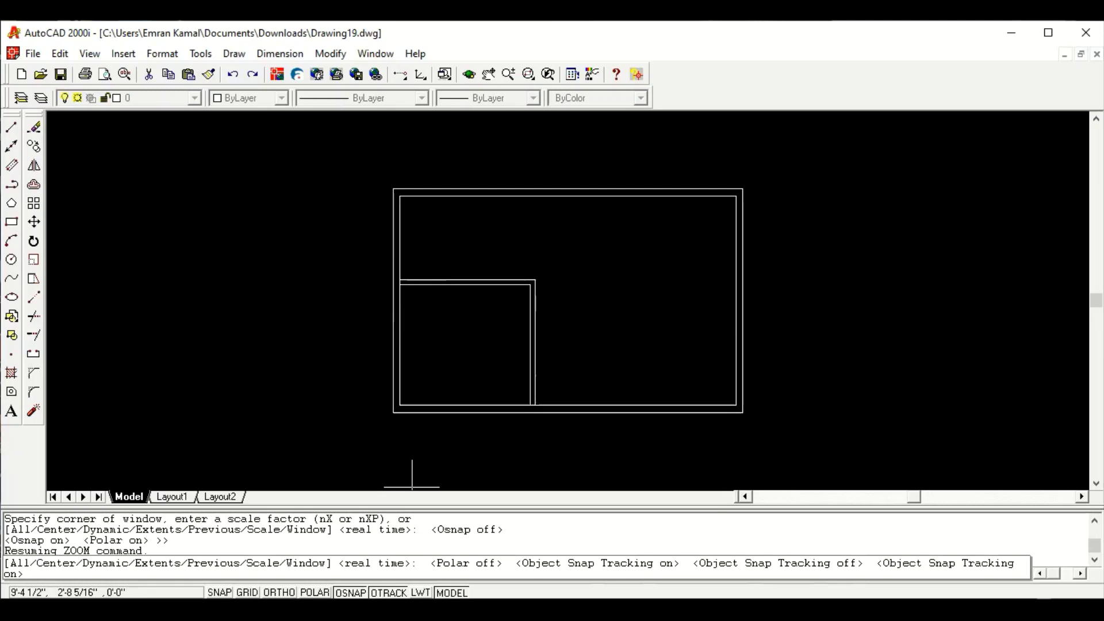
right_click(384, 592)
click(410, 580)
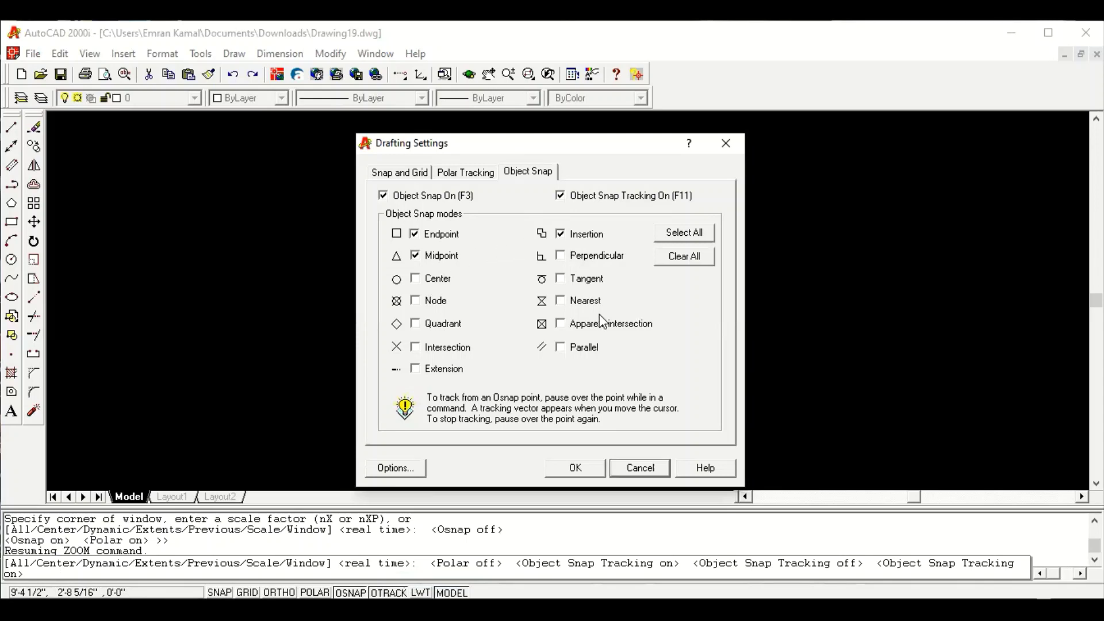
click(582, 463)
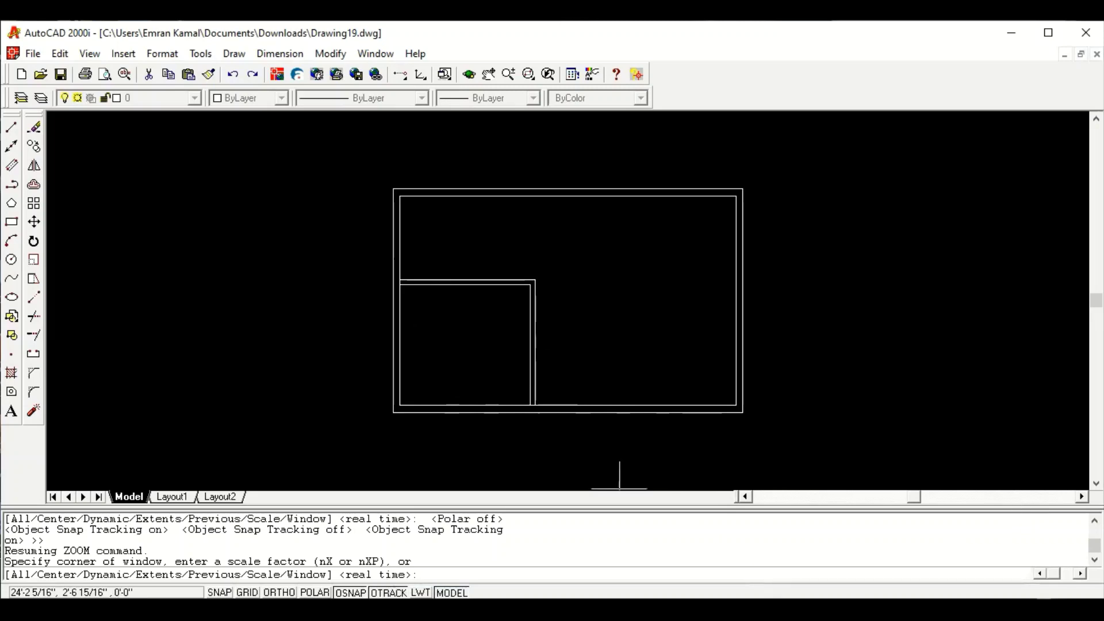
Add Intersection to the object snap modes, then turn running Osnap off with F3
right_click(361, 592)
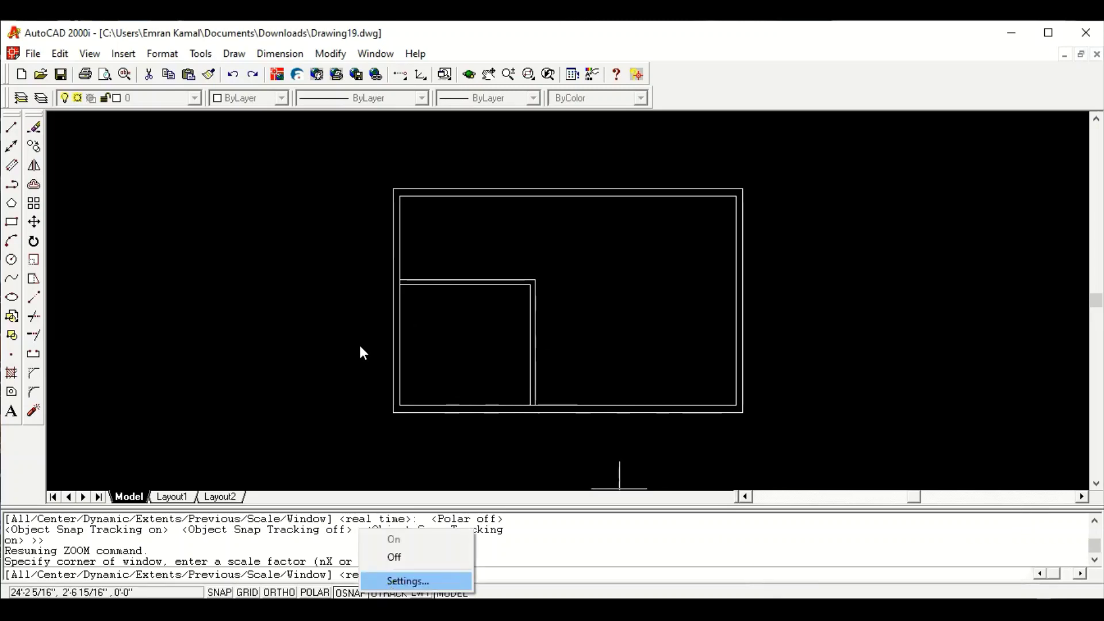
key(Return)
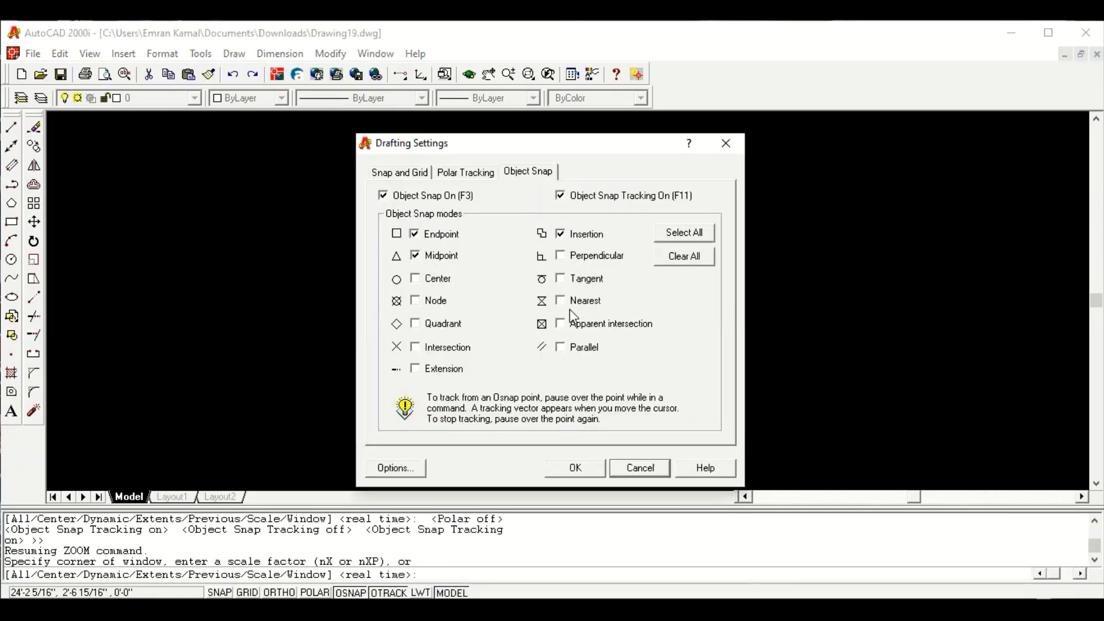
click(416, 348)
click(575, 467)
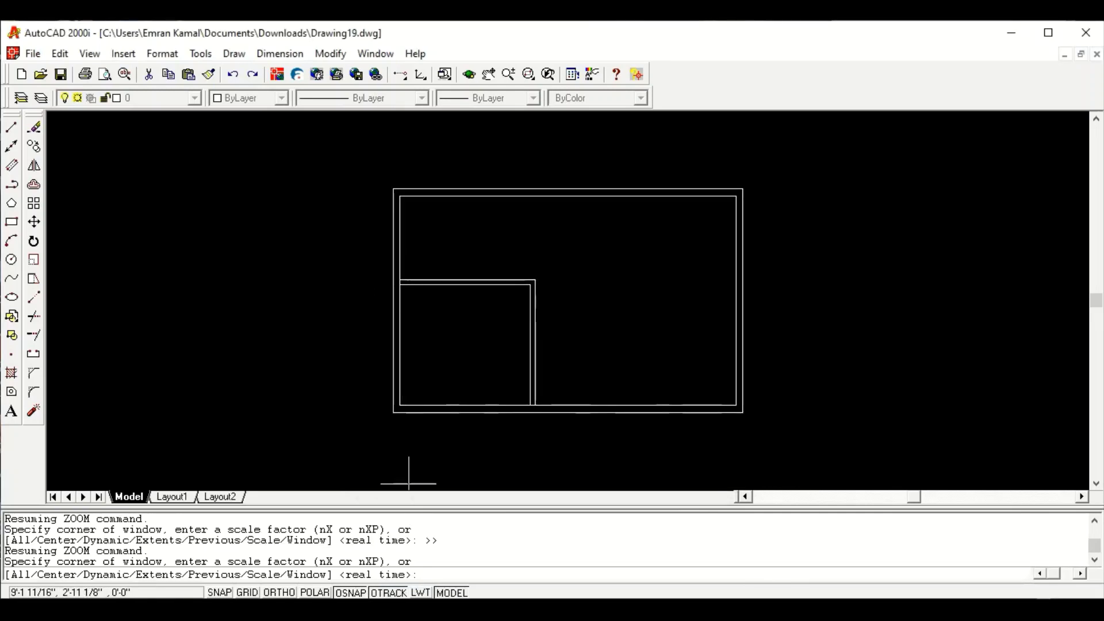
key(F3)
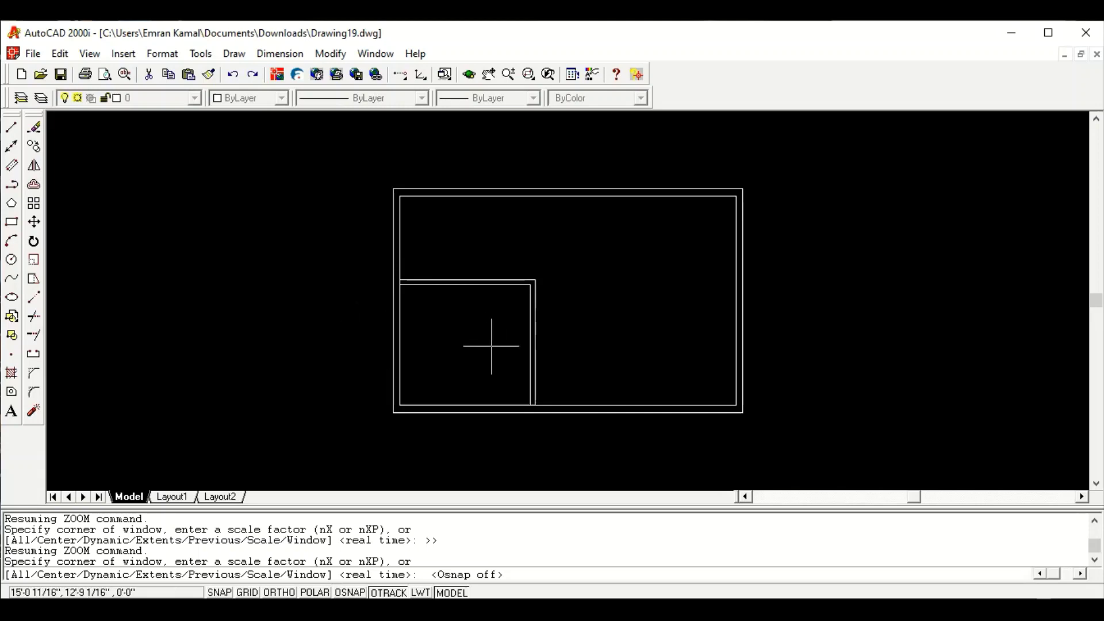
Attempt a zoom window starting at the partition corner, snapped by Intersection
shift+right_click(819, 248)
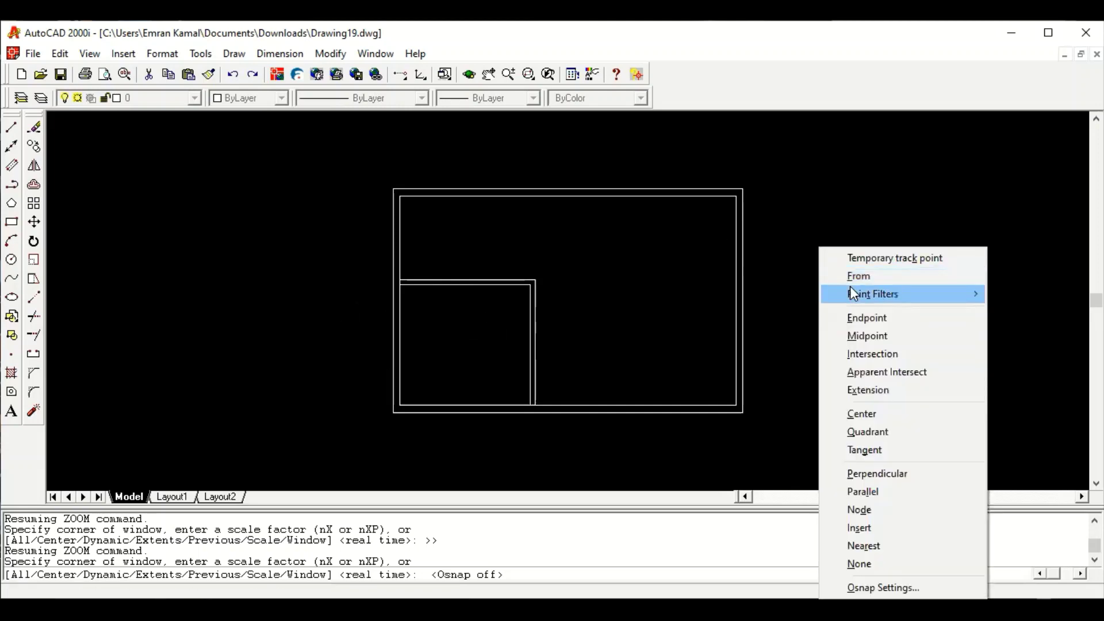
click(874, 356)
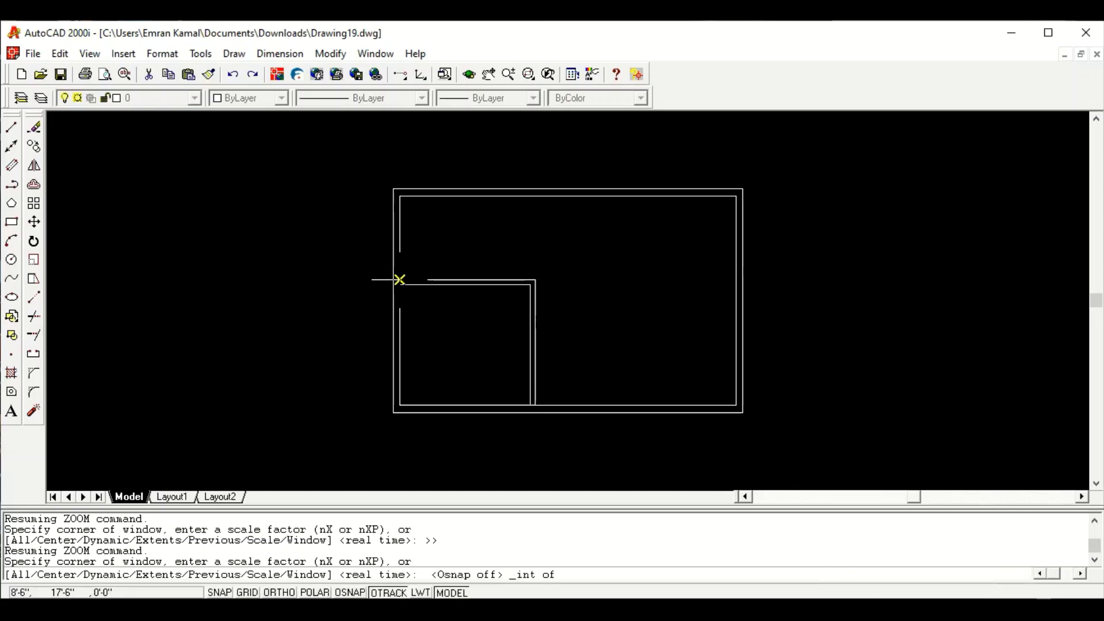
click(400, 279)
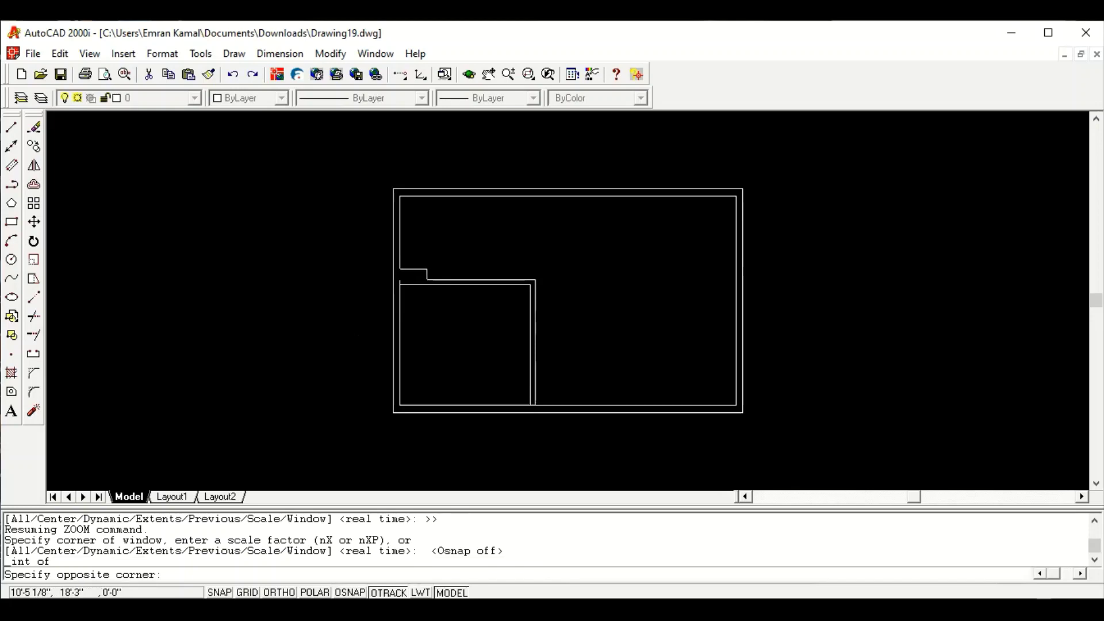
click(400, 279)
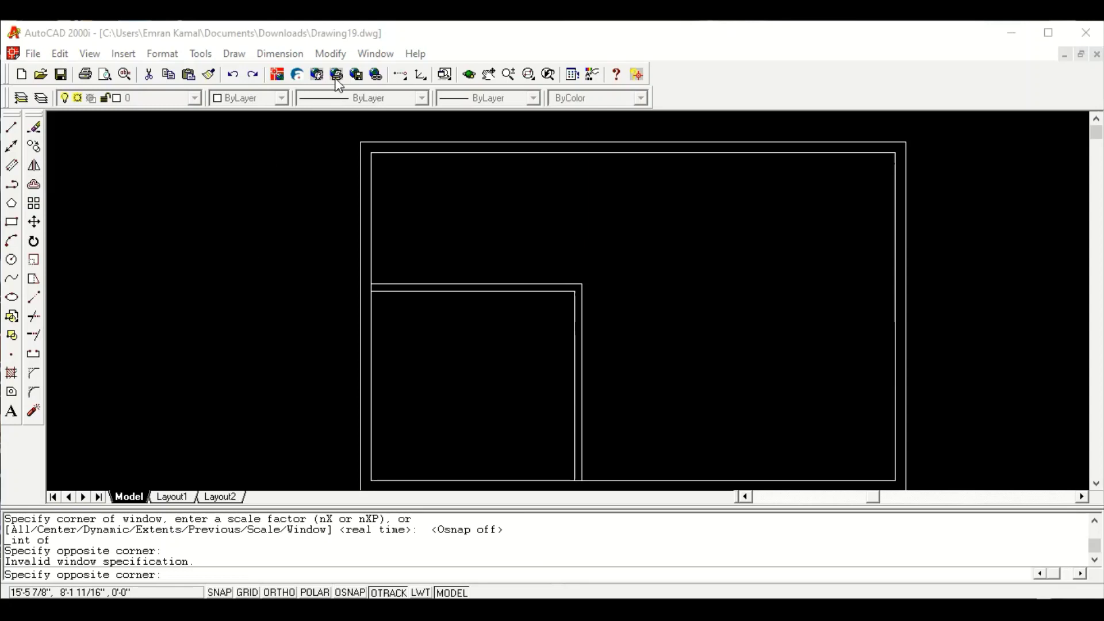
Start Trim from the Modify menu and adjust the zoom with the mouse wheel
click(363, 33)
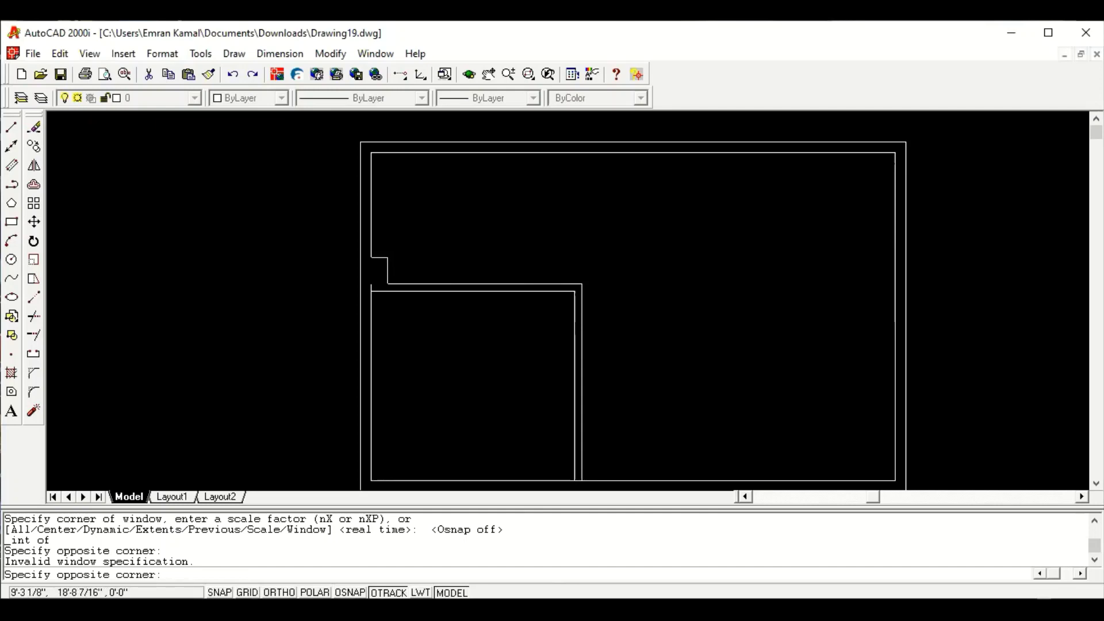
click(330, 53)
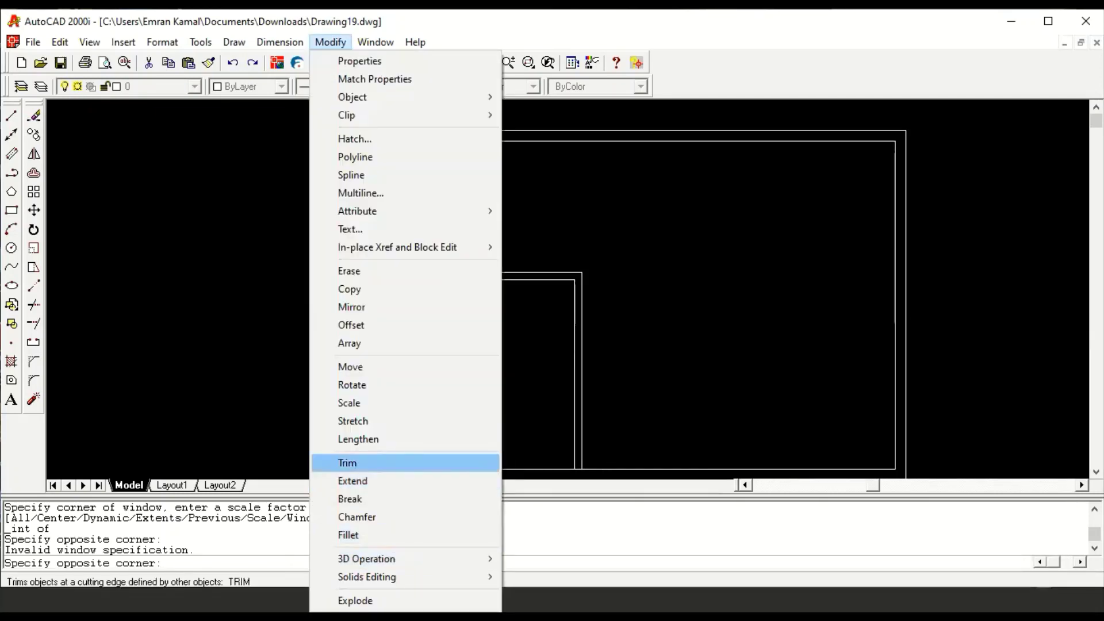
click(364, 466)
scroll(519, 355, down, 1)
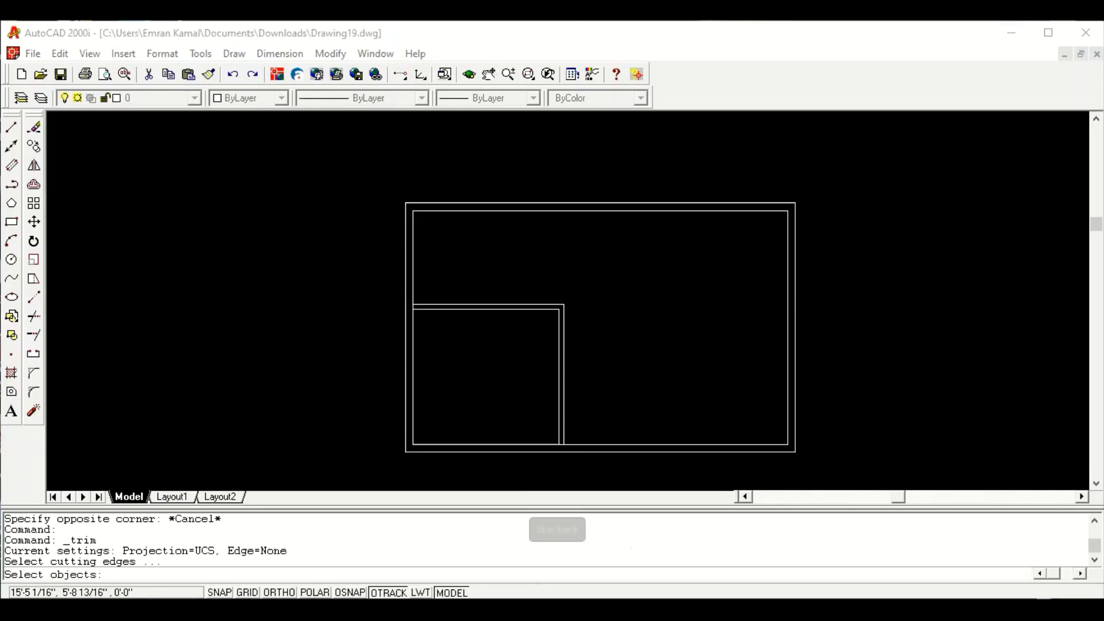
scroll(500, 328, up, 2)
scroll(500, 327, up, 1)
Trim the left inner wall line between the partition's upper and lower lines
click(419, 280)
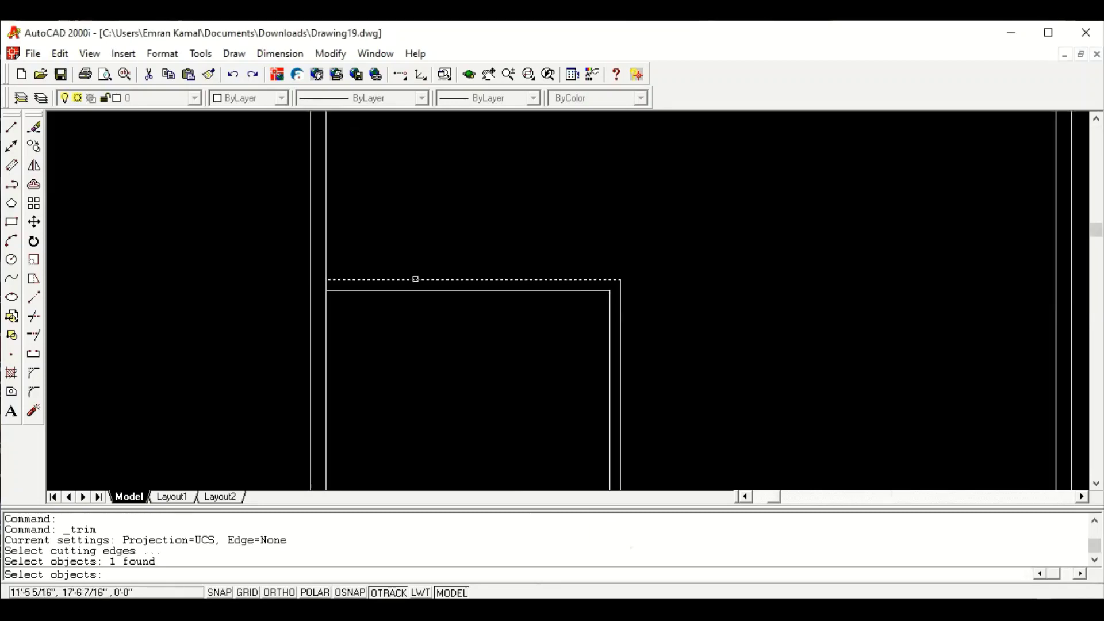
click(422, 290)
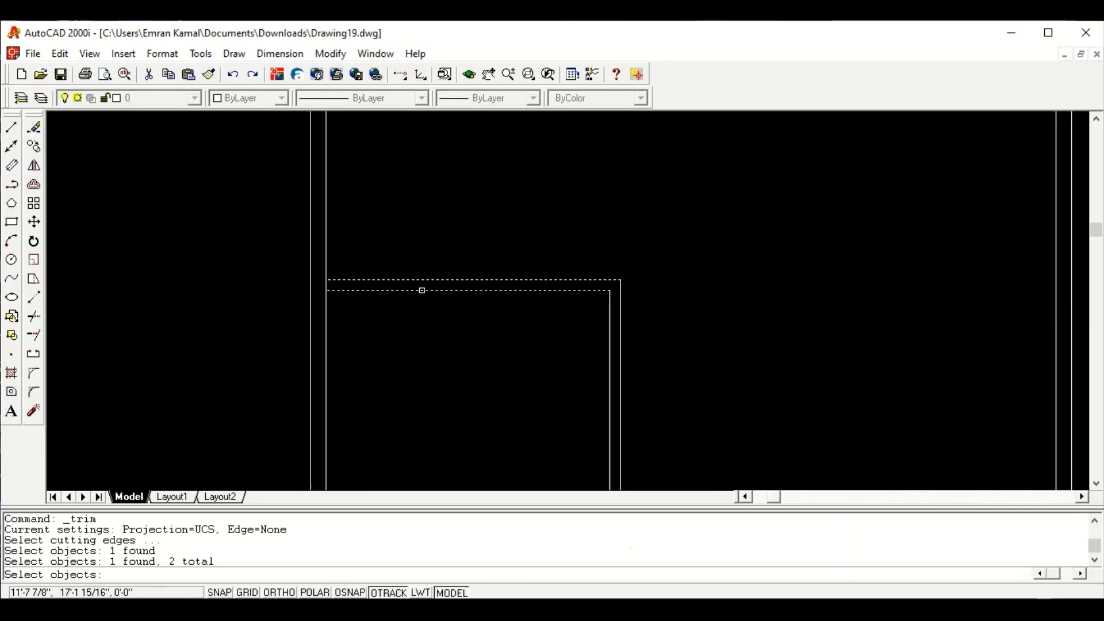
key(Return)
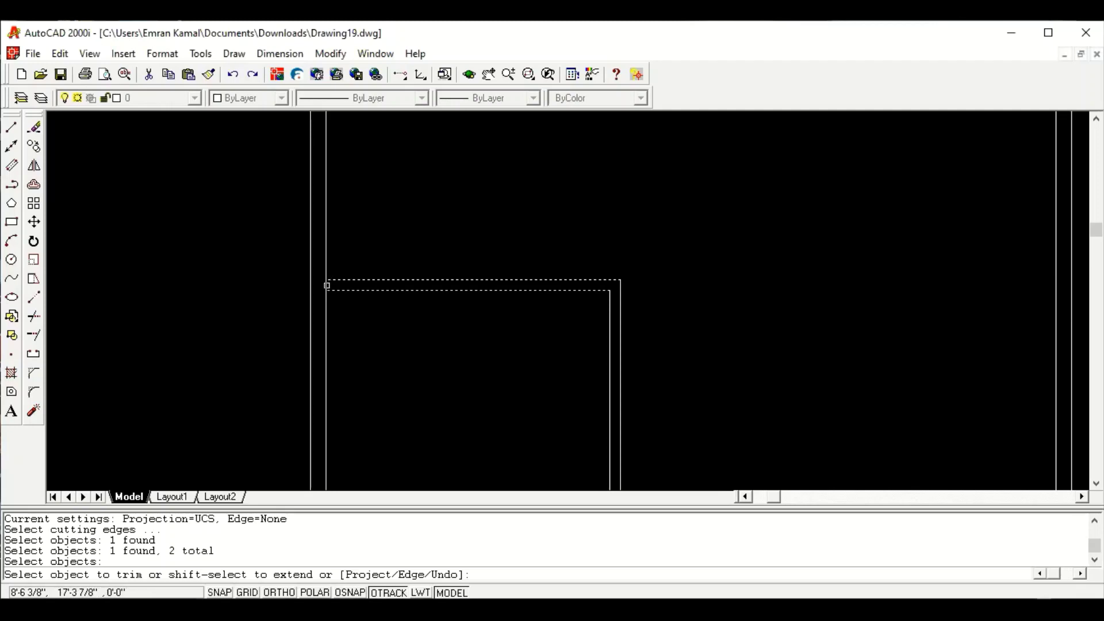
click(327, 285)
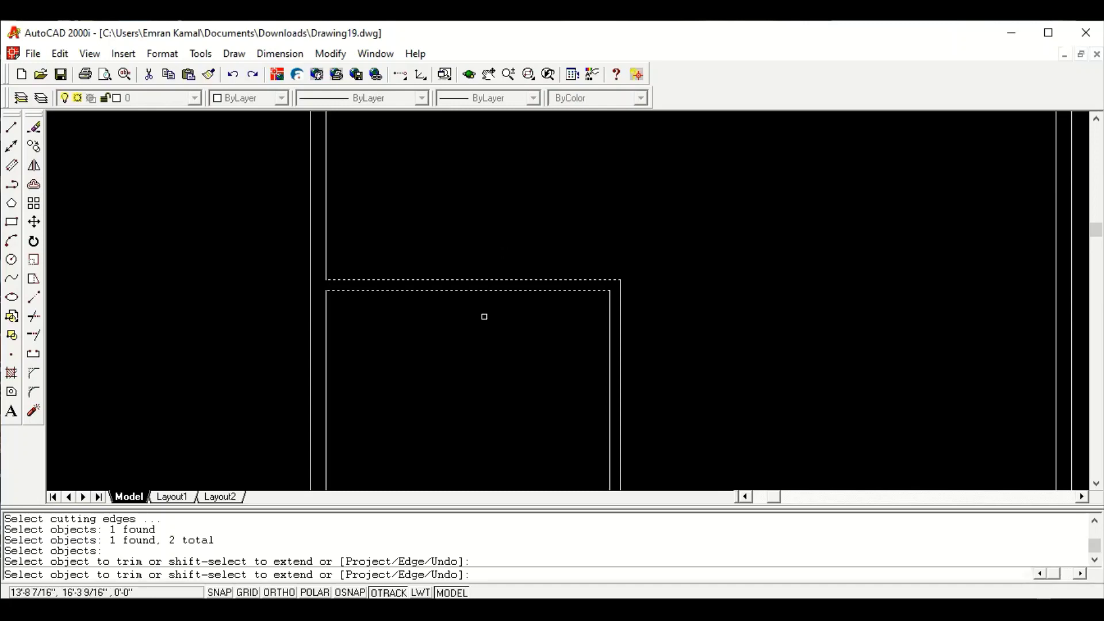
scroll(527, 315, up, 3)
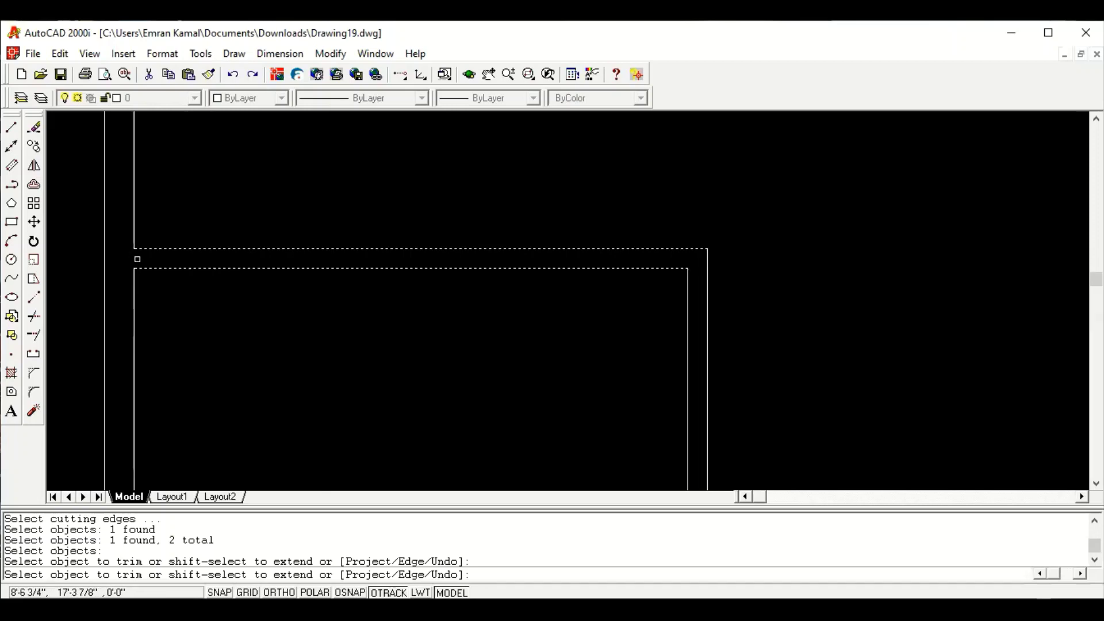
scroll(138, 257, down, 2)
scroll(138, 258, down, 4)
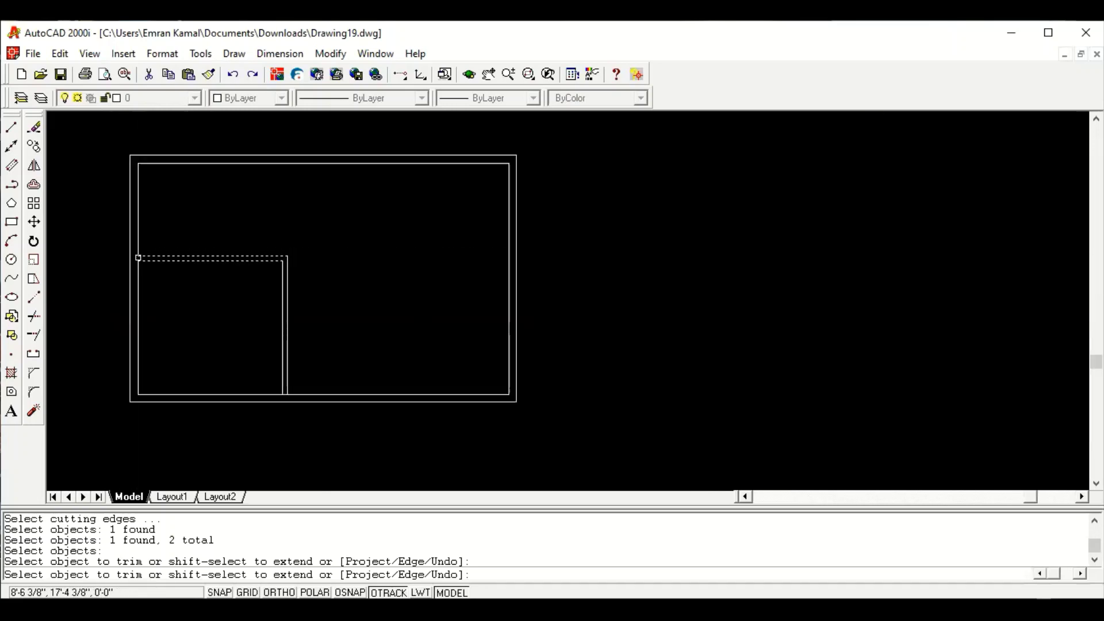
scroll(255, 277, up, 2)
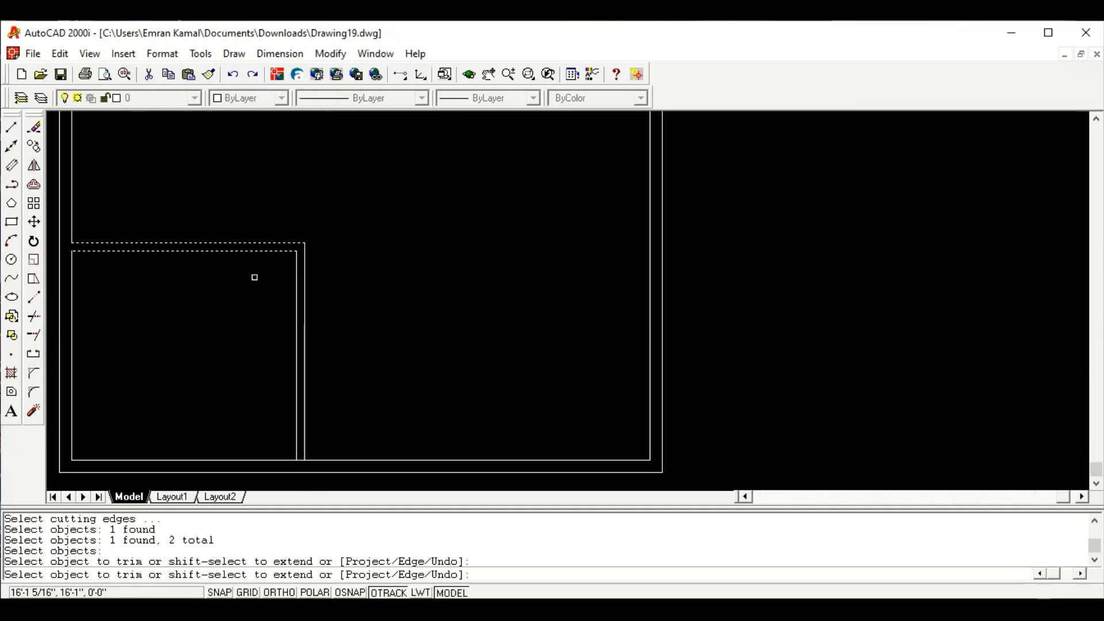
key(Return)
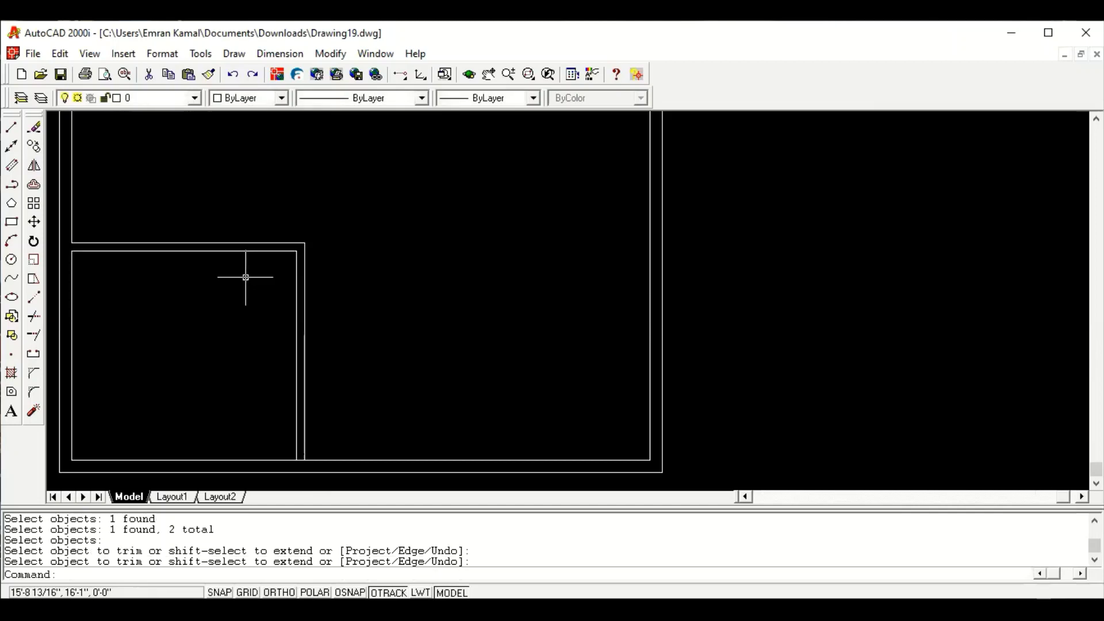
Trim the bottom wall line between the two vertical partition lines
click(330, 54)
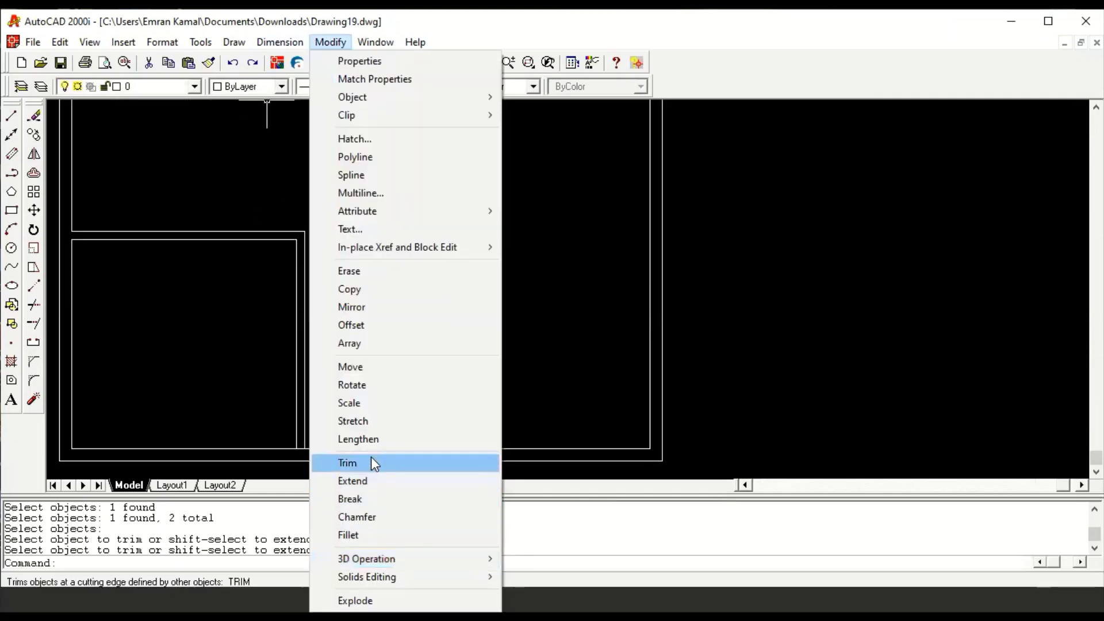
click(371, 458)
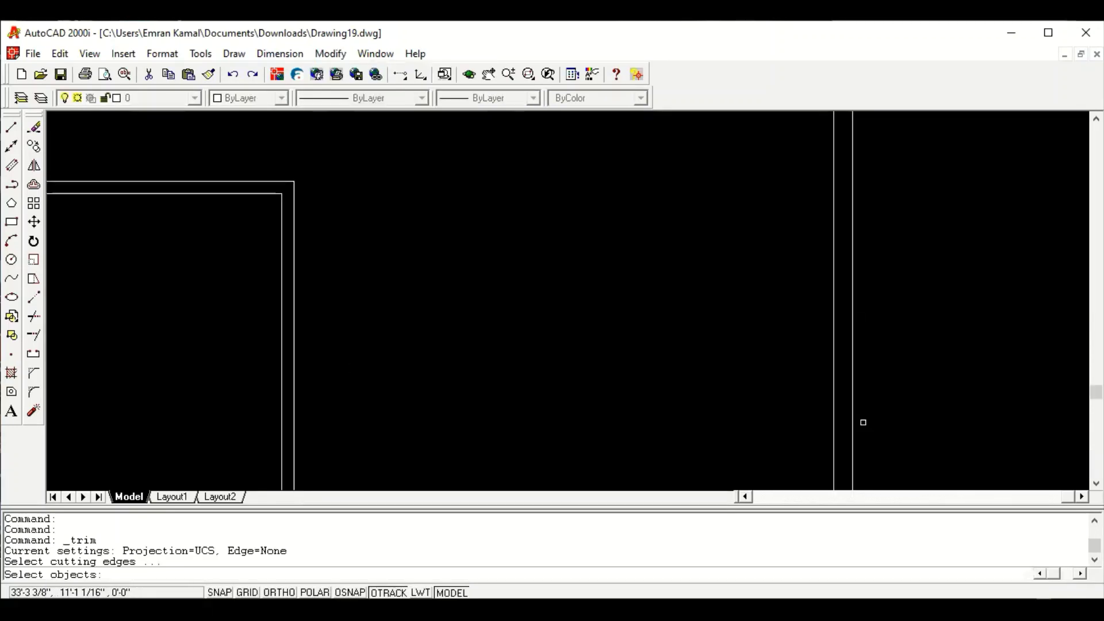
drag(1096, 393, 1096, 469)
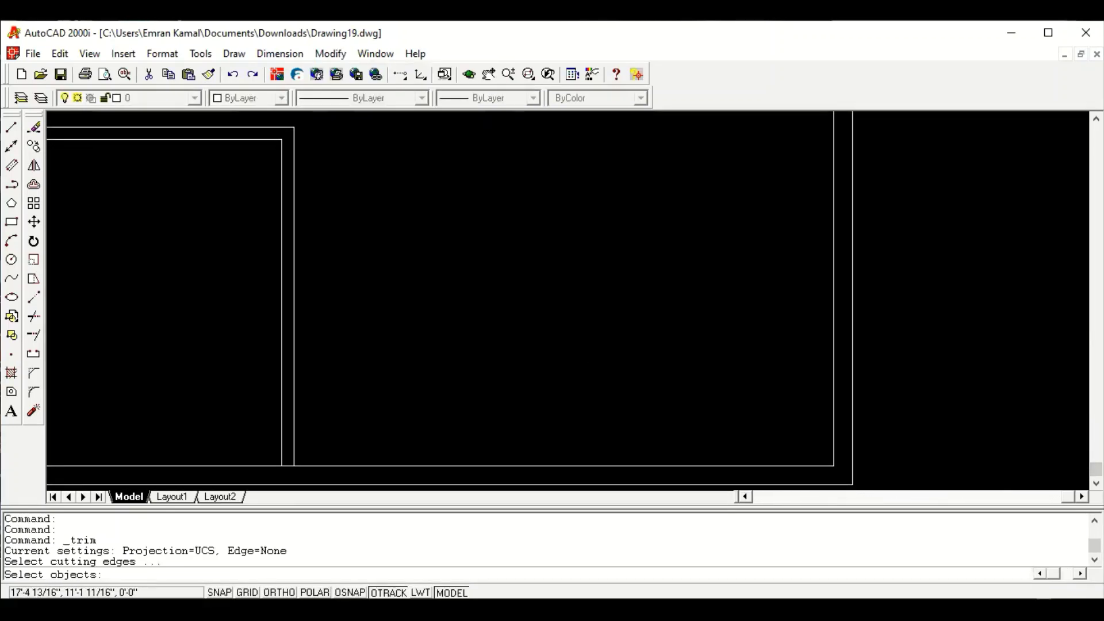
click(280, 366)
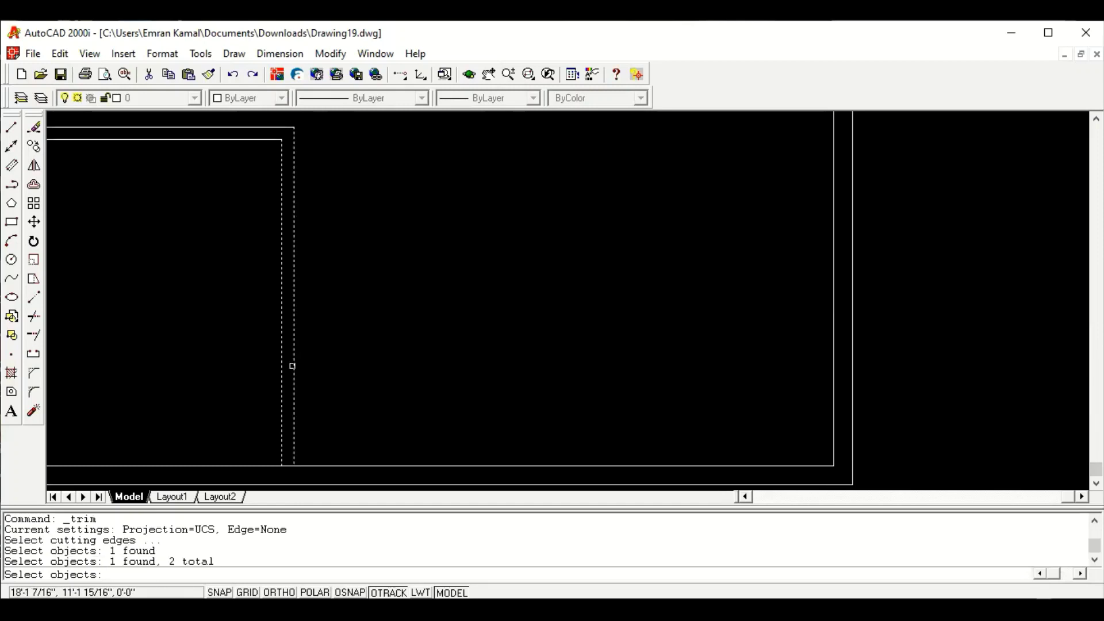
key(Return)
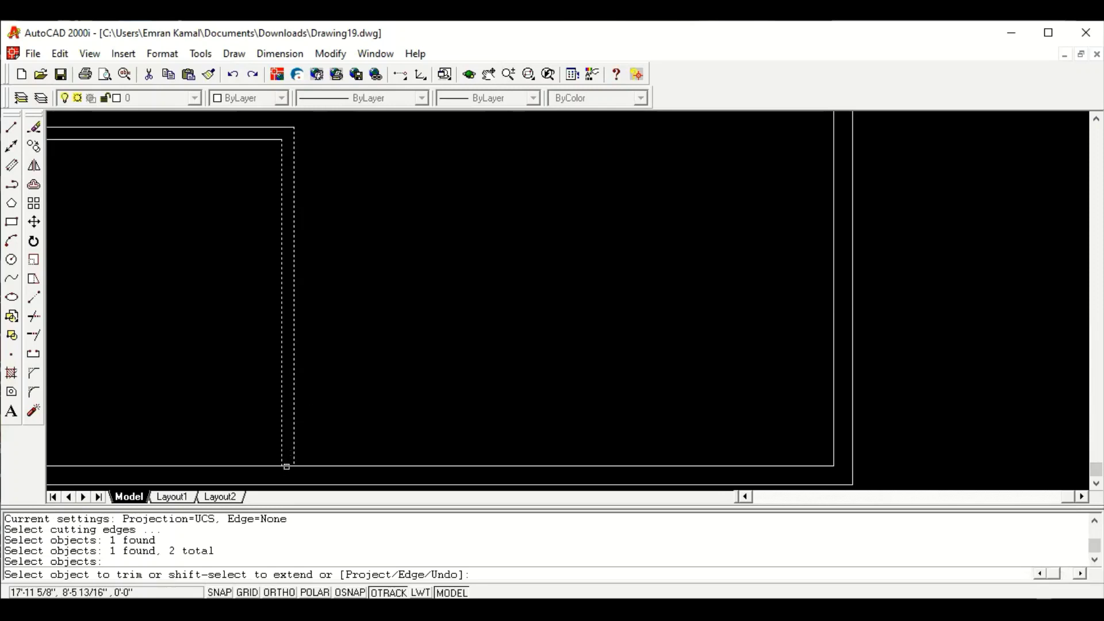
click(286, 463)
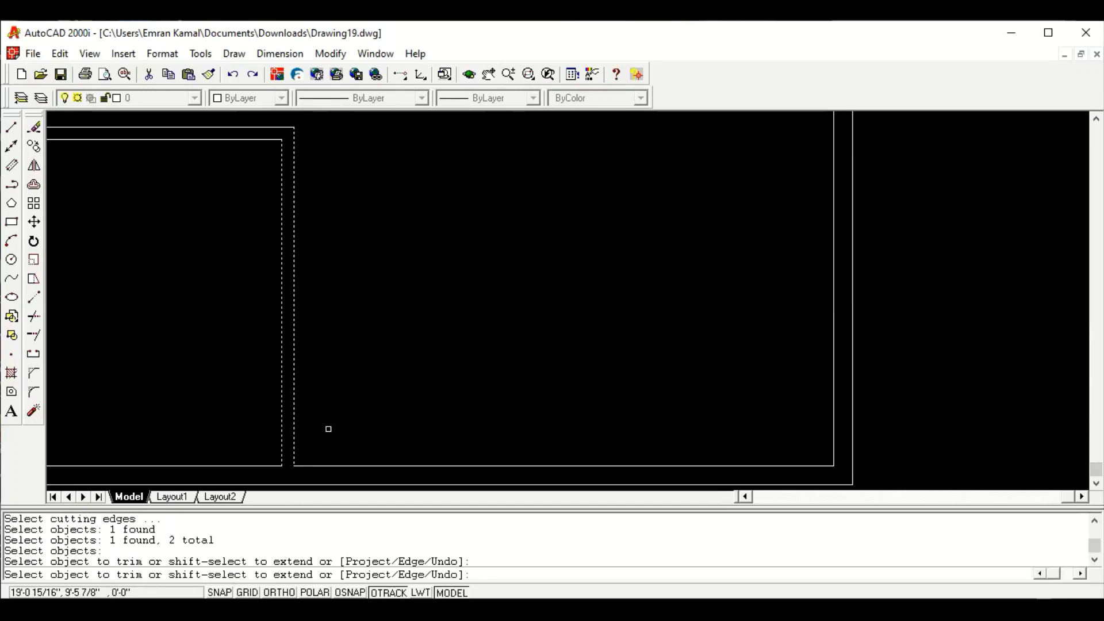
key(Return)
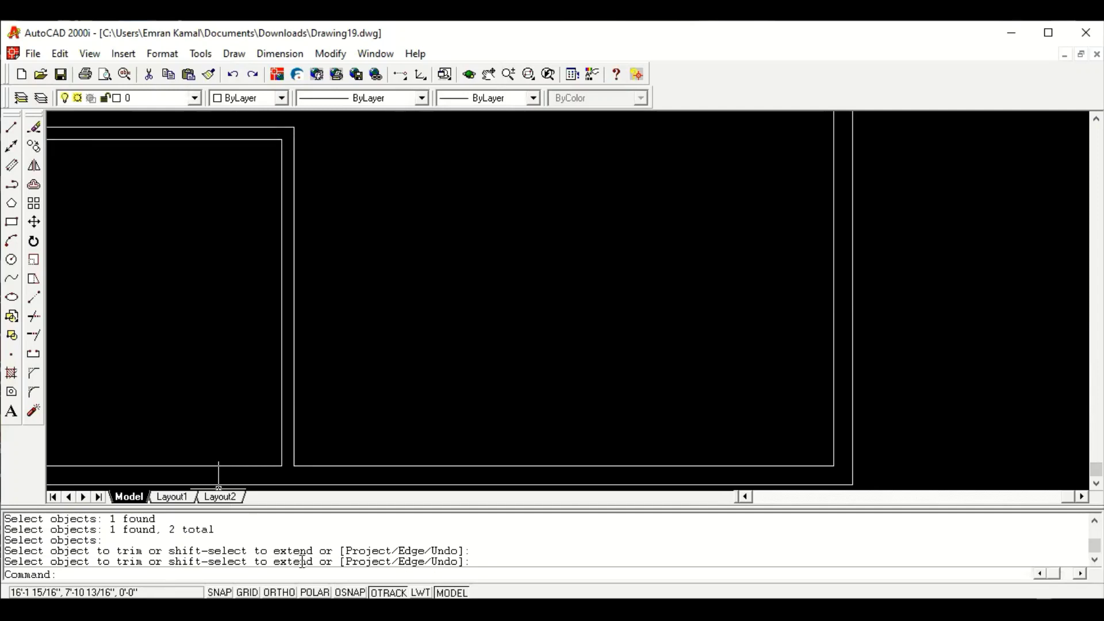
Restore the earlier close-up of the trimmed partition with Zoom Previous
scroll(402, 446, down, 4)
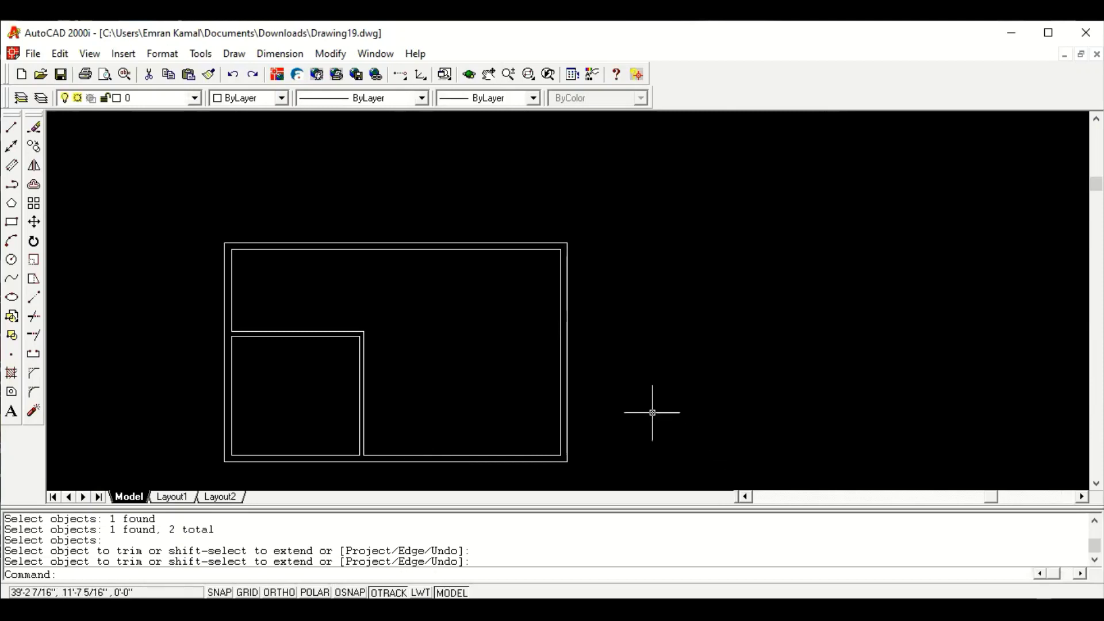
text(z)
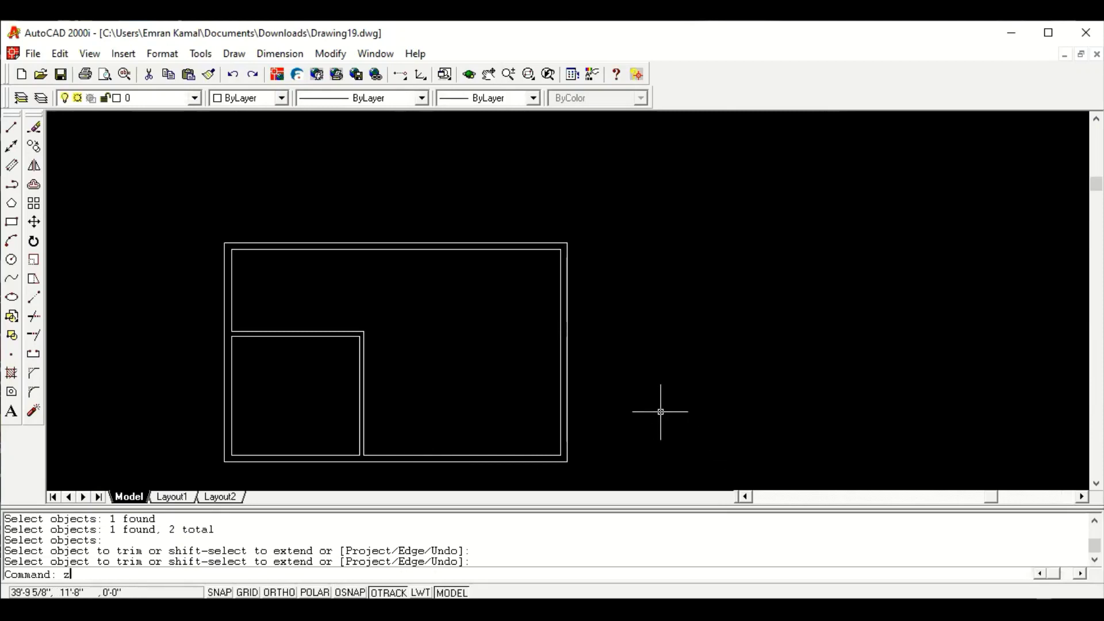
key(Return)
text(p)
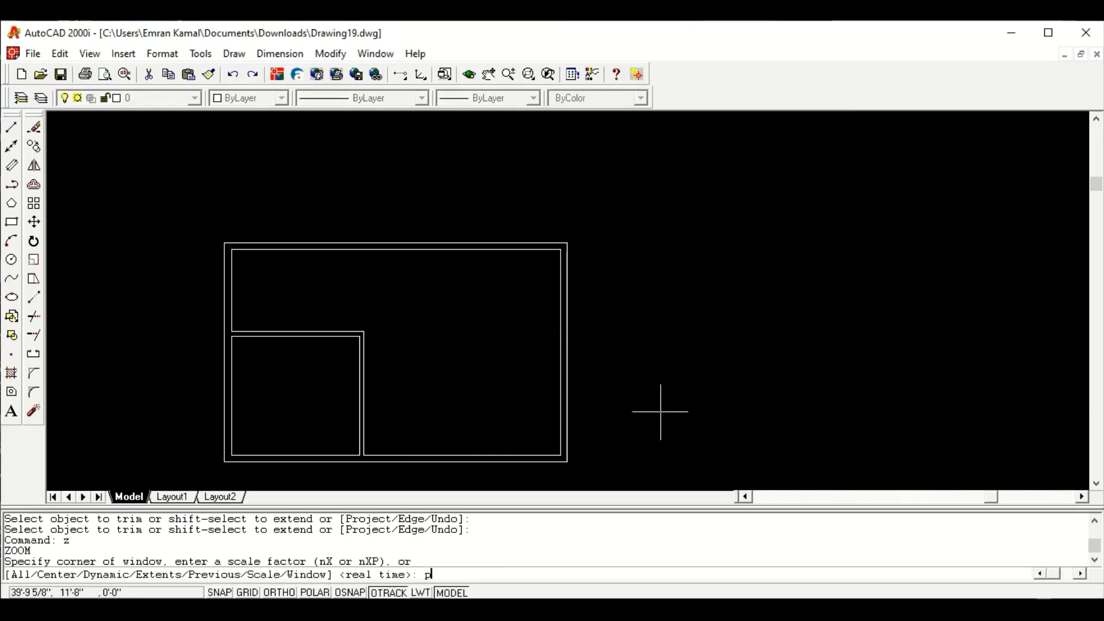
key(Return)
scroll(661, 408, down, 1)
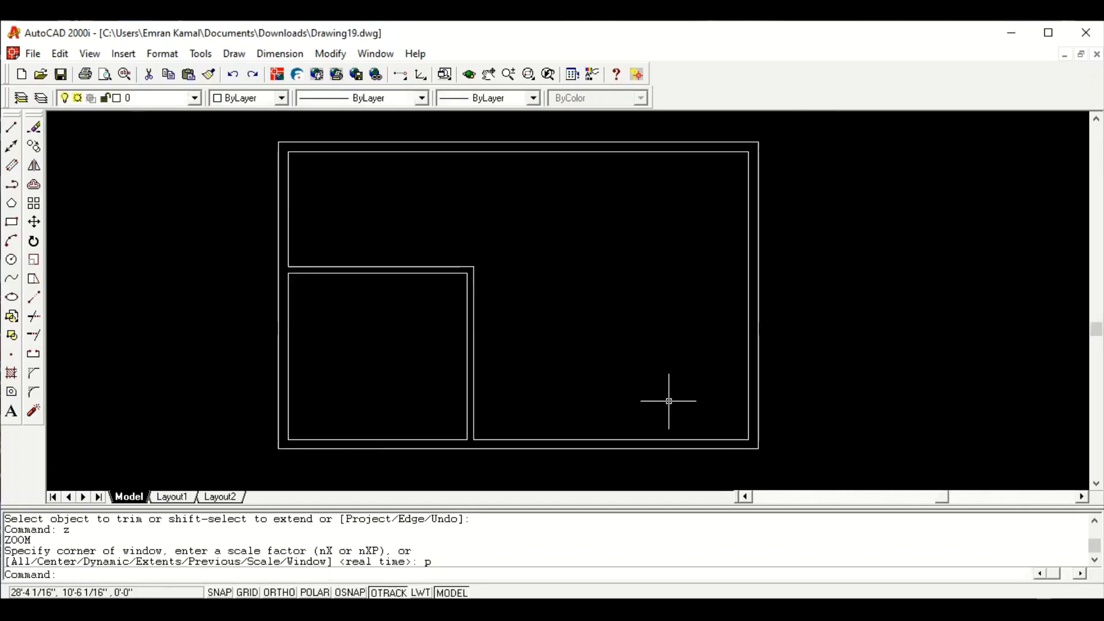
scroll(664, 403, up, 1)
scroll(667, 399, up, 1)
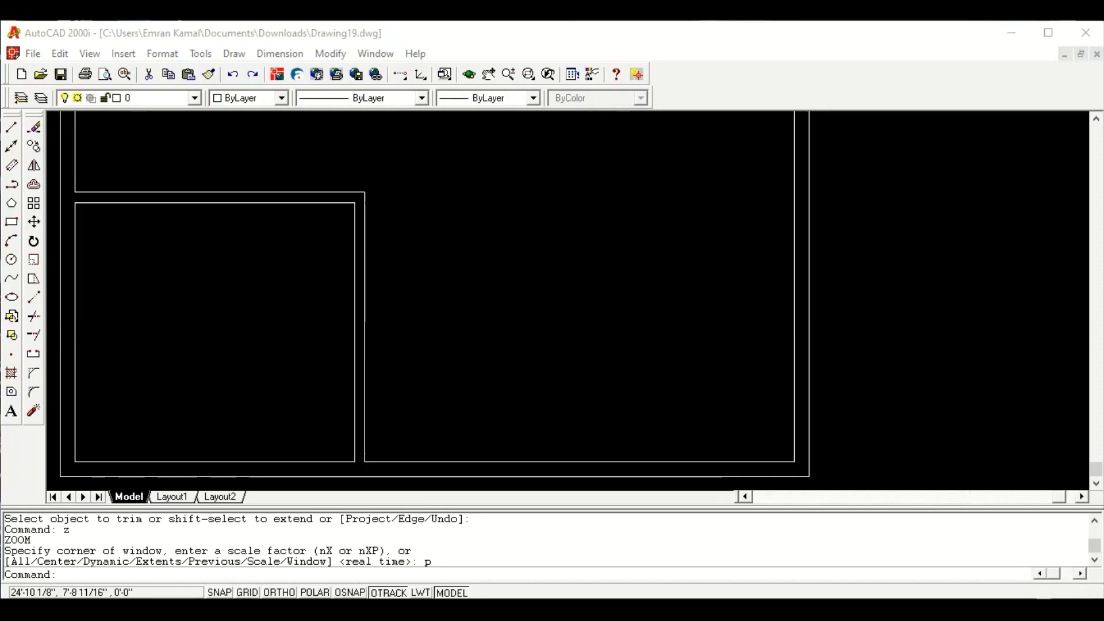
click(265, 36)
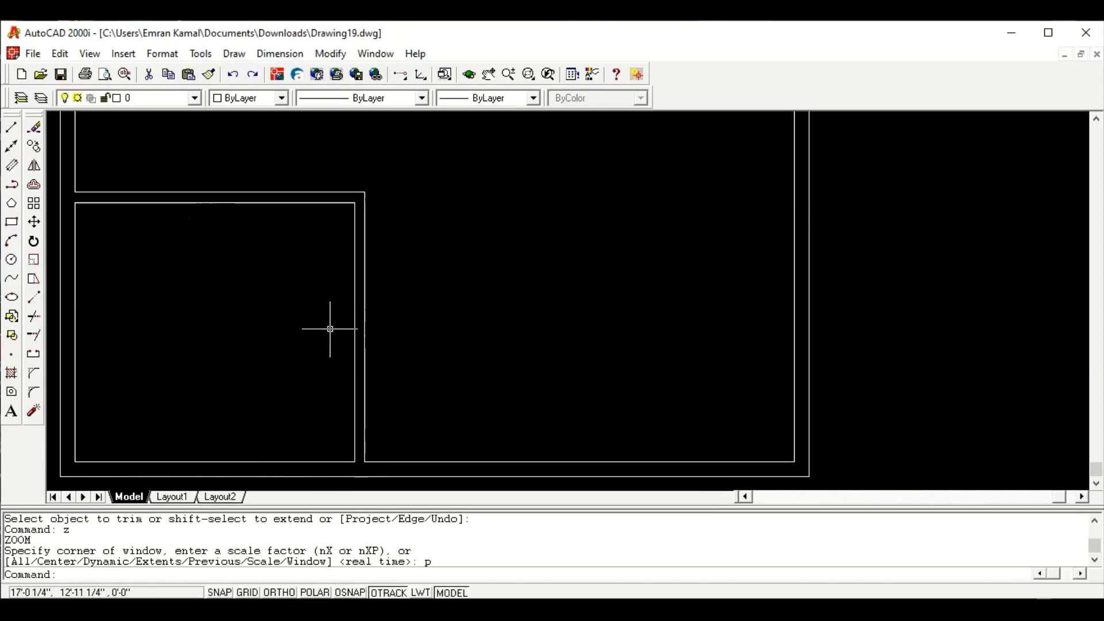
Start Offset, zoom out to the whole room, and set the distance to 6'
click(331, 53)
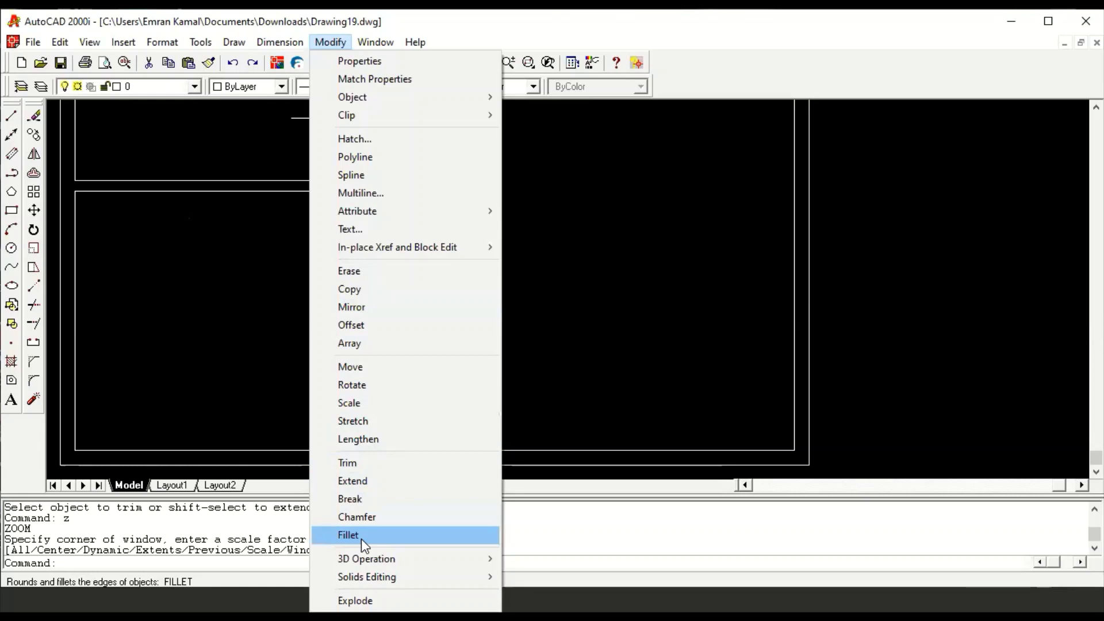
click(350, 326)
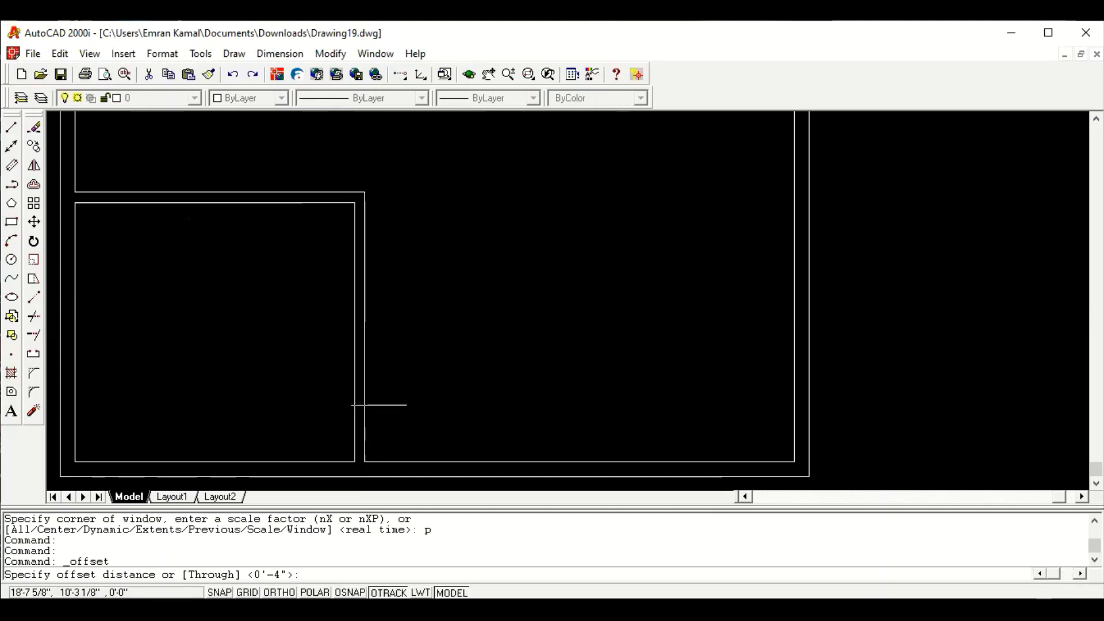
scroll(373, 373, down, 1)
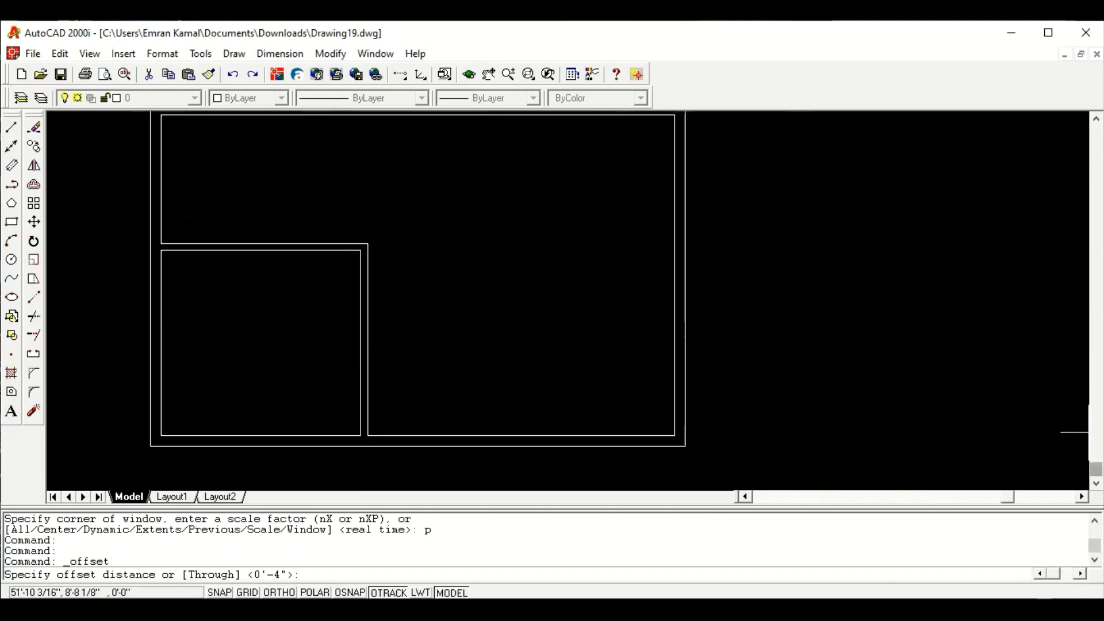
click(1096, 443)
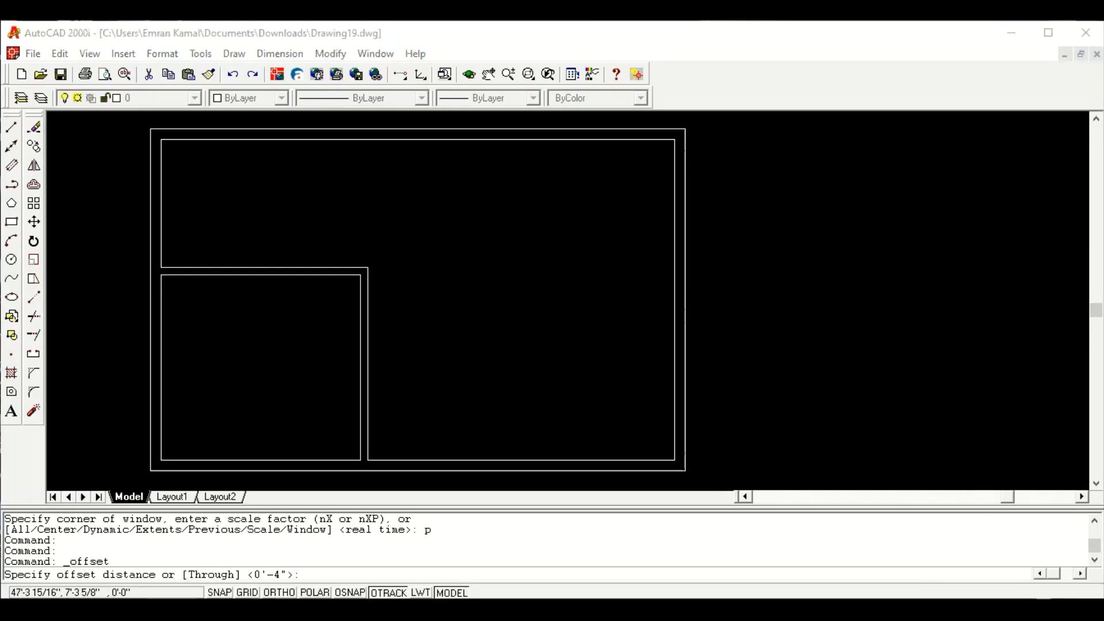
click(251, 34)
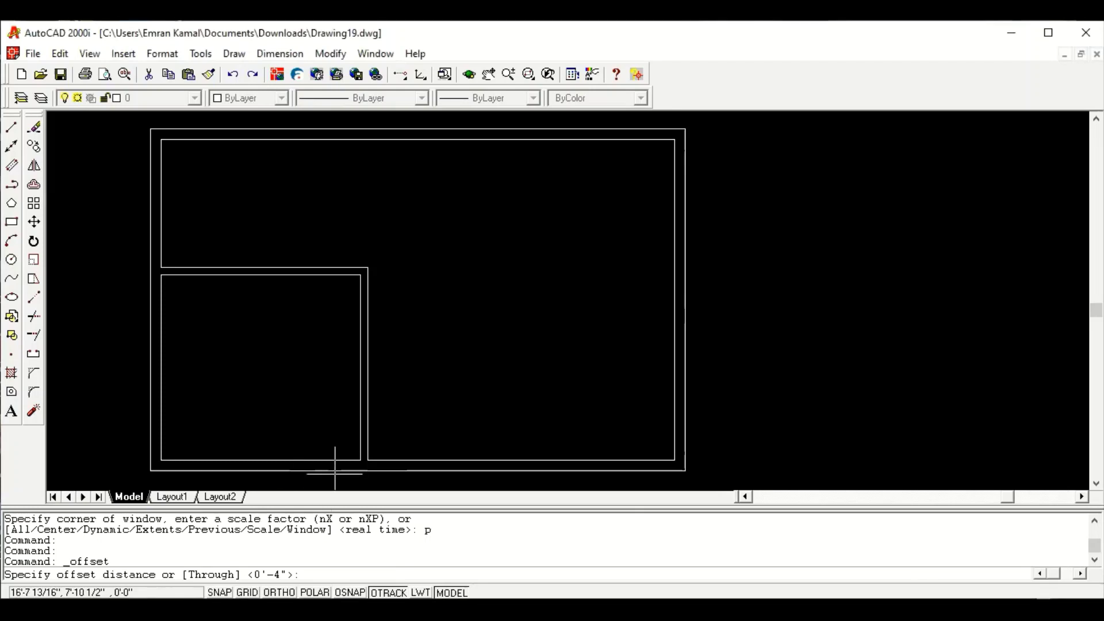
text(6)
key(Return)
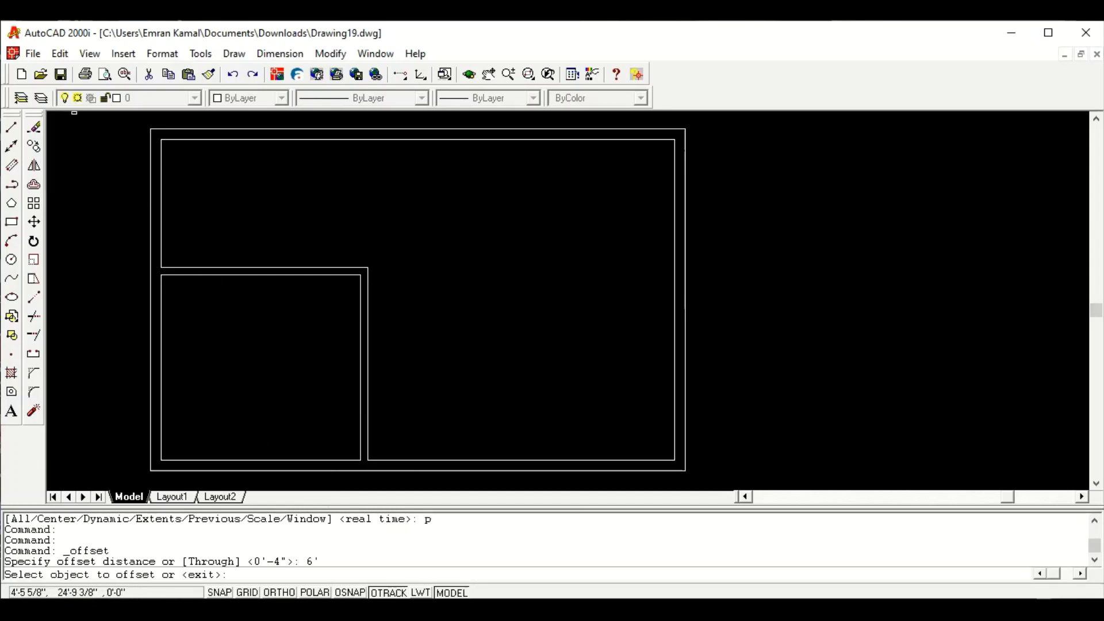
Offset the left outer wall line 6' inward as a full-height vertical line
click(149, 160)
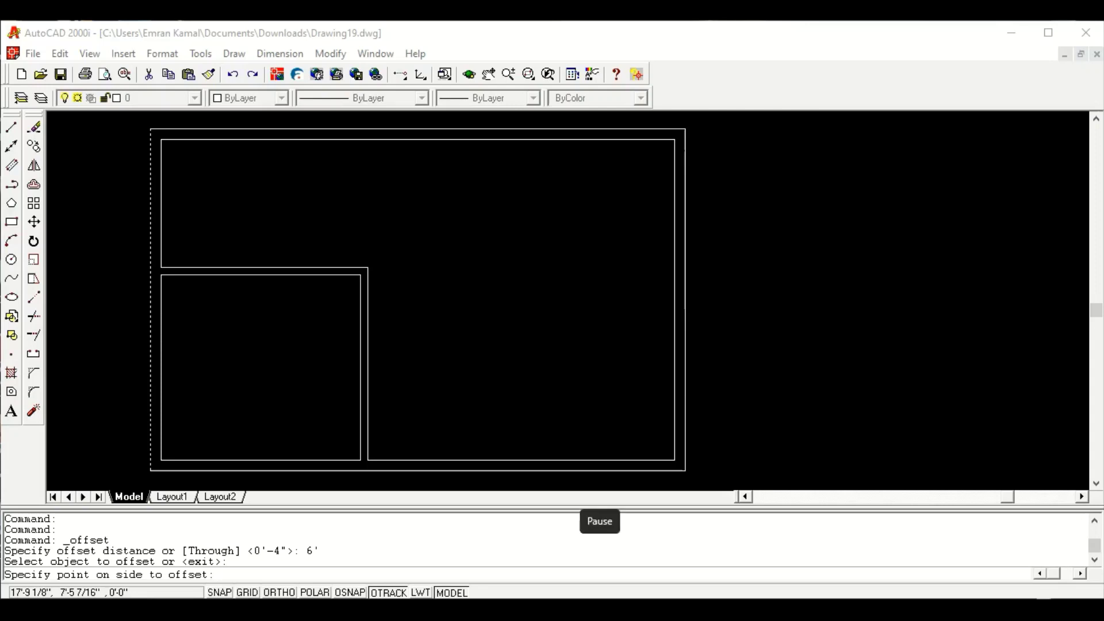
click(337, 41)
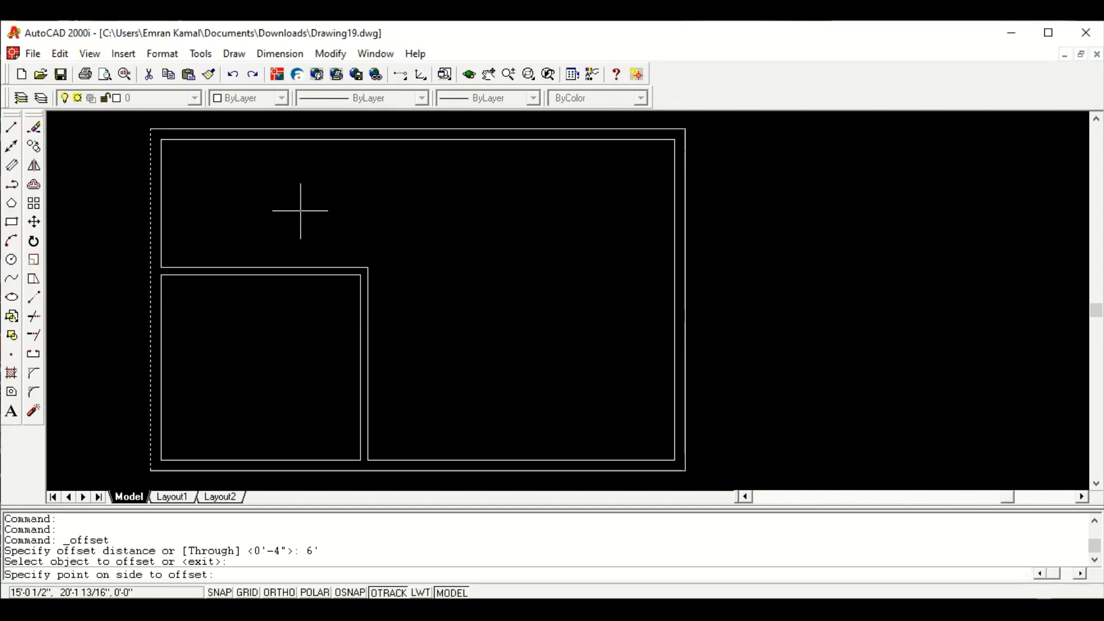
click(300, 211)
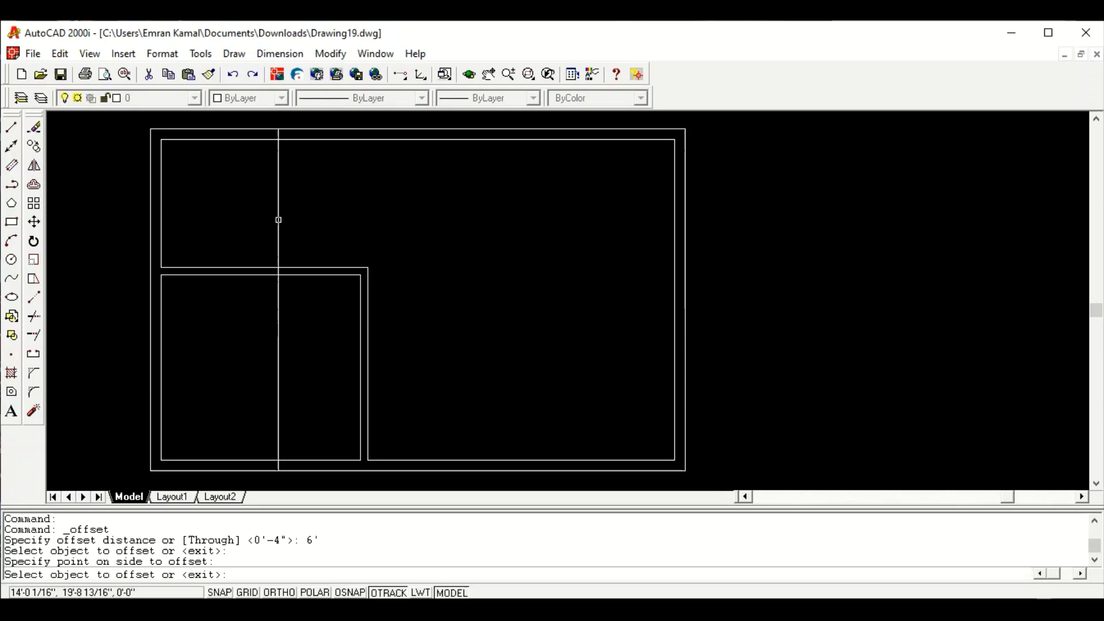
Offset the new vertical line another 6' right, 12' from the left wall
click(278, 219)
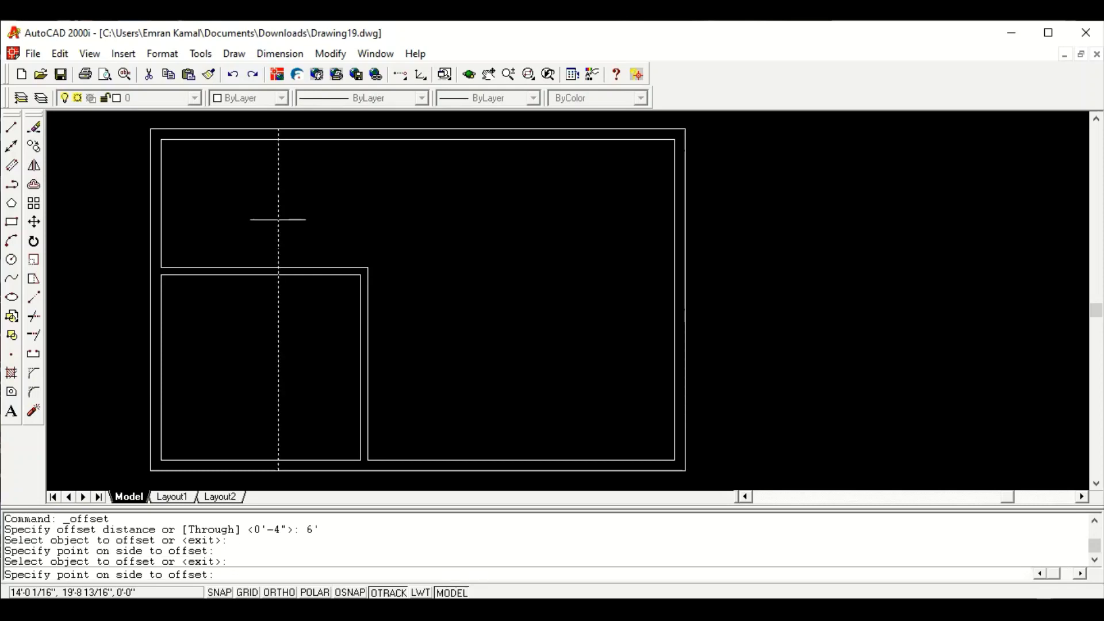
text(4)
key(Return)
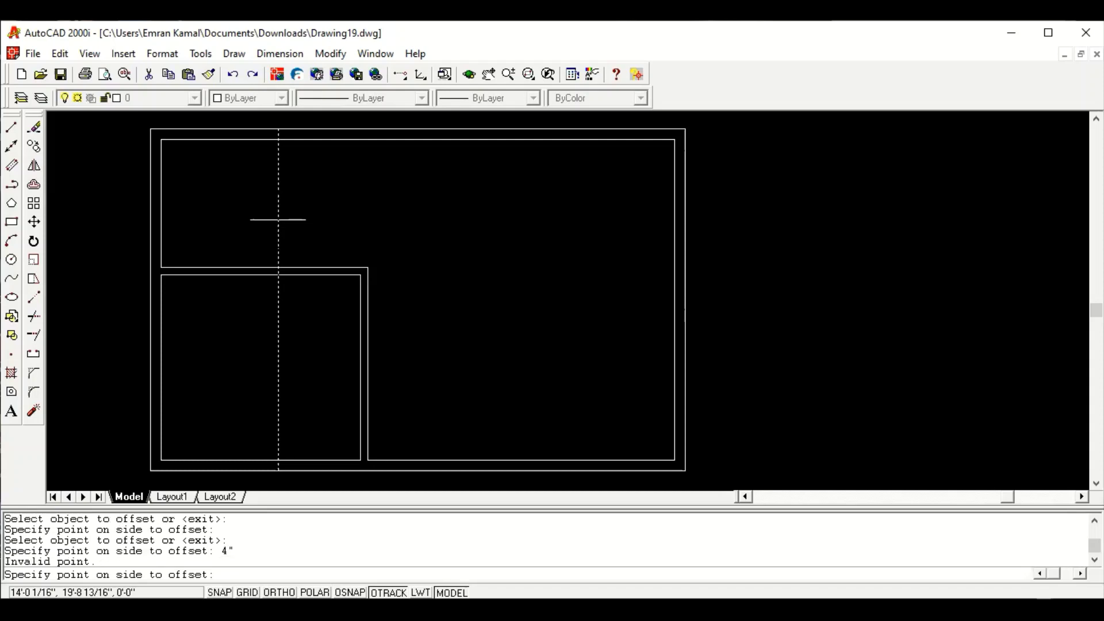
click(349, 195)
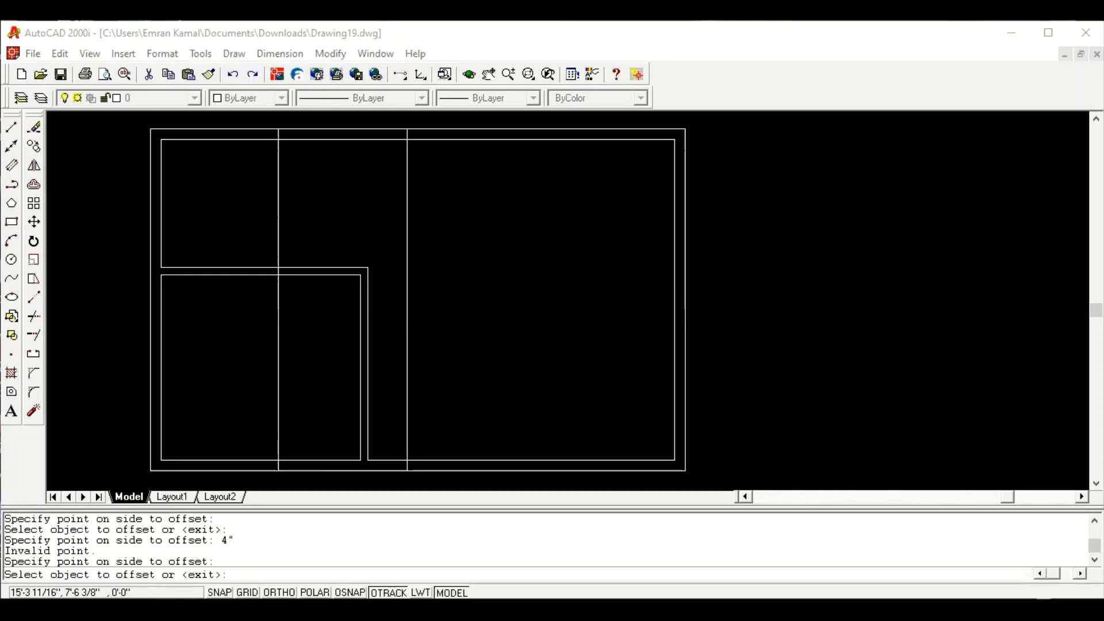
click(283, 39)
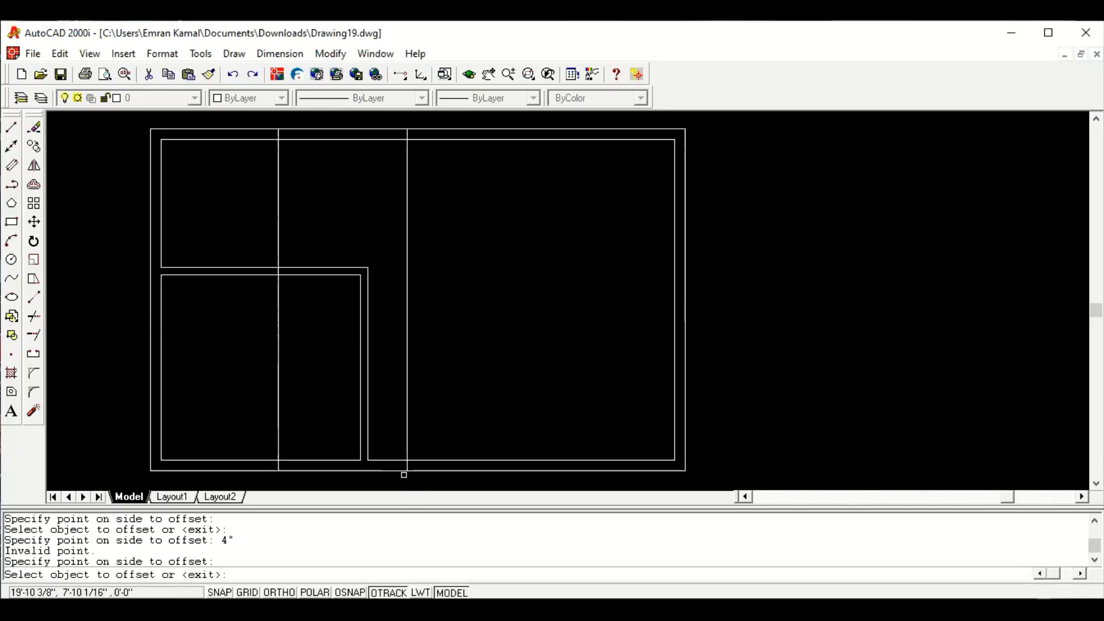
Undo the two lines and re-offset the left outer wall 6' inward
key(Escape)
key(ctrl+z)
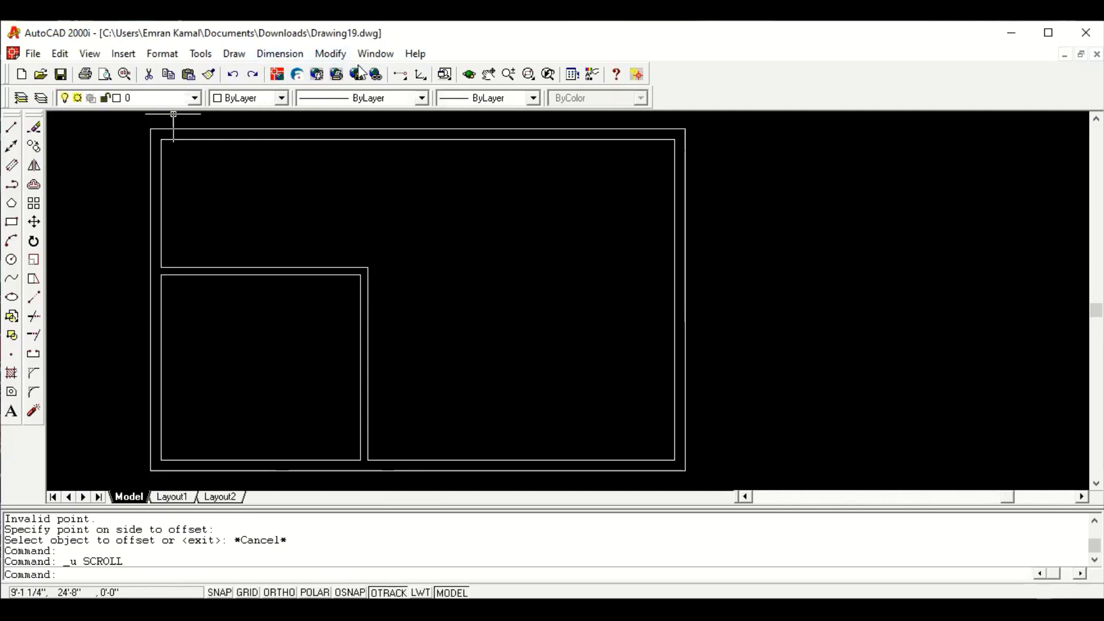
click(338, 56)
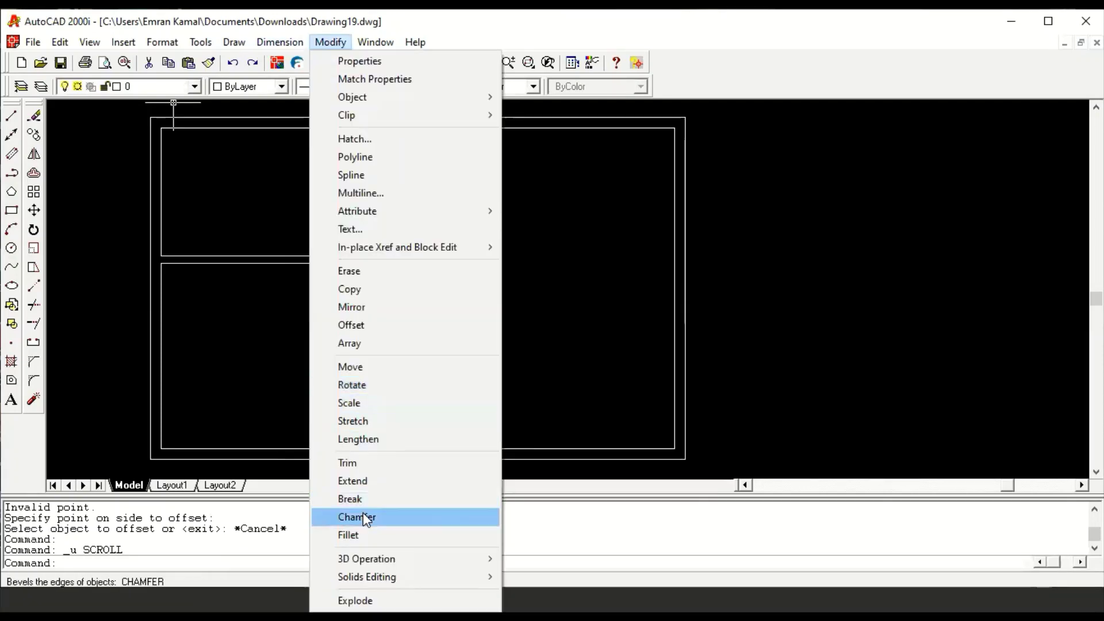
click(370, 323)
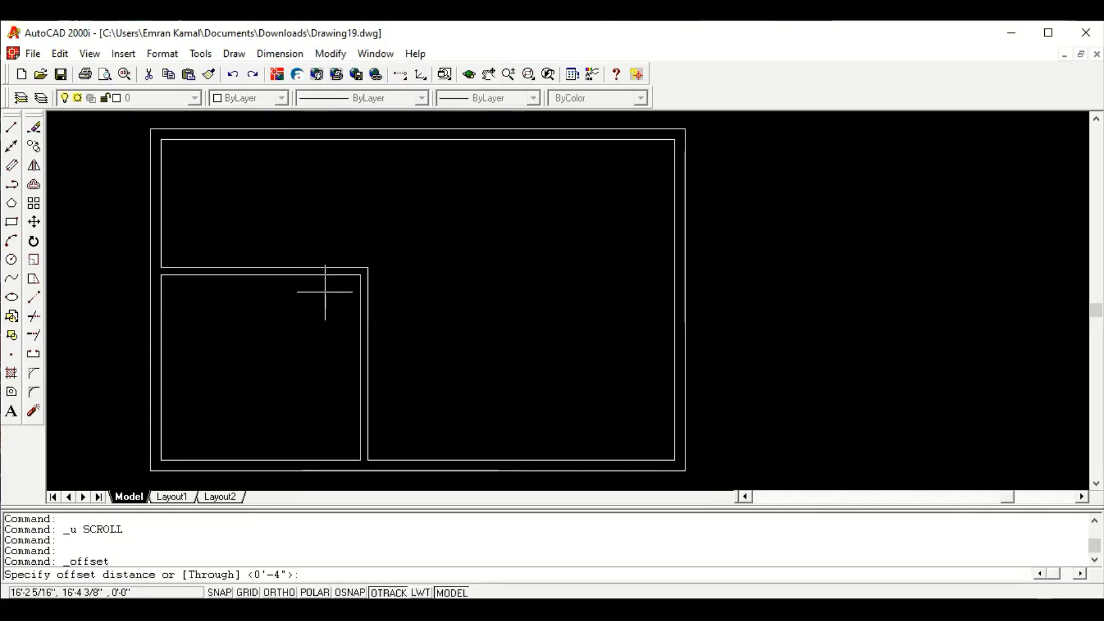
text(6)
key(Return)
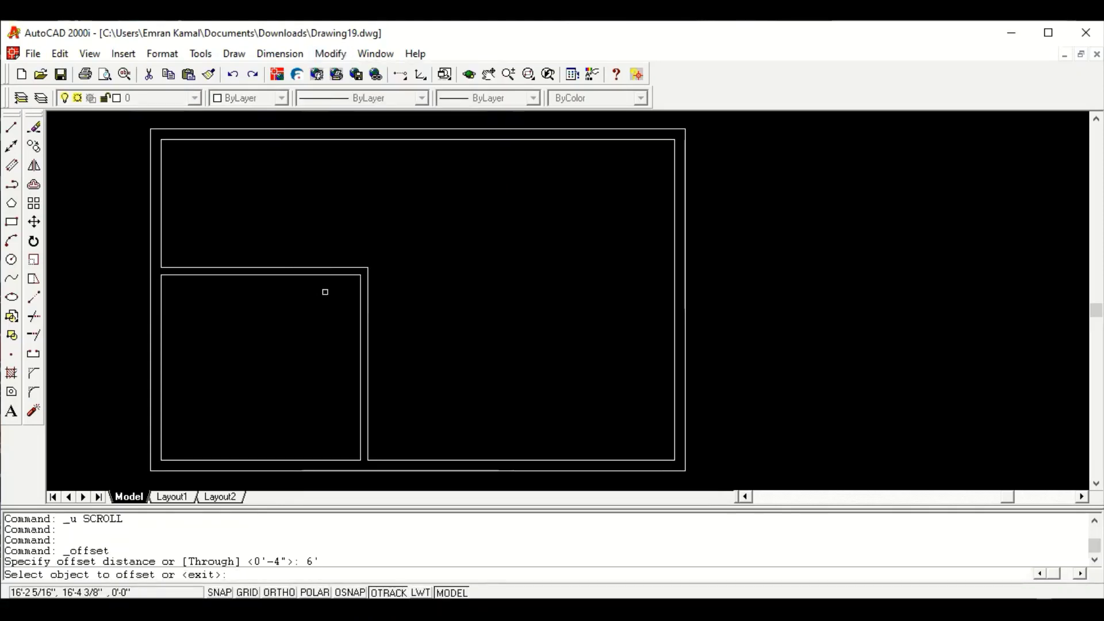
click(148, 203)
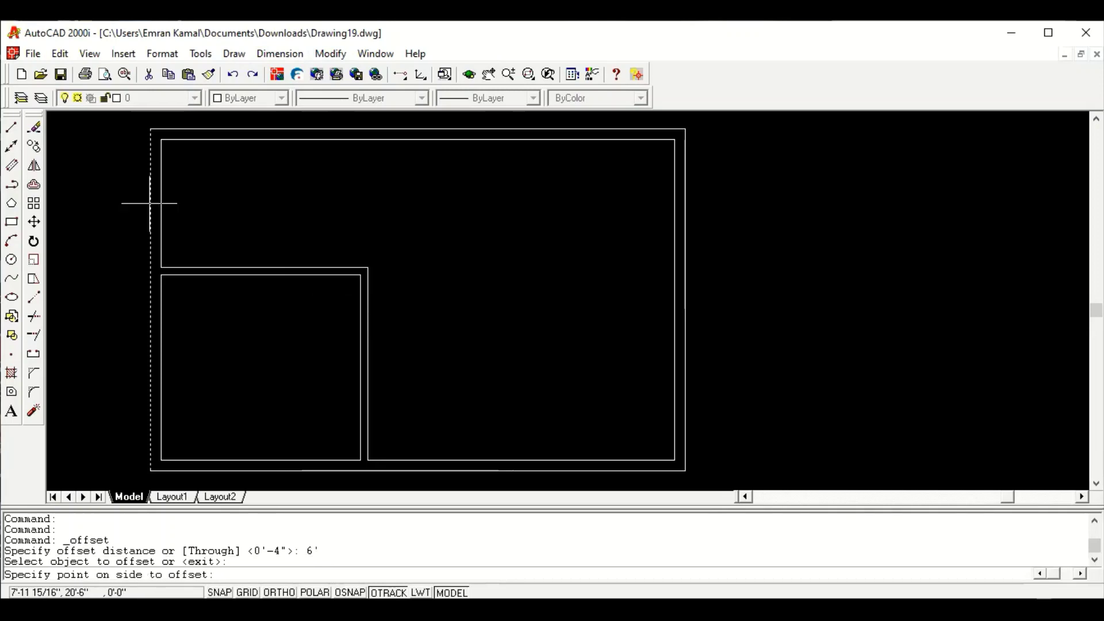
click(418, 207)
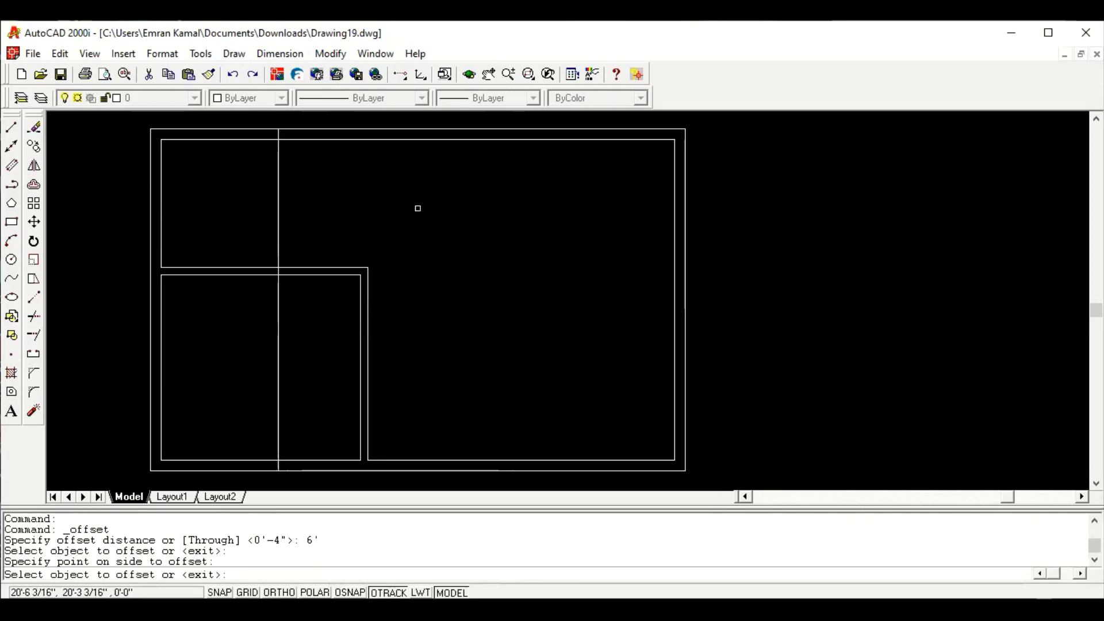
Offset that new vertical line 4" to the right, forming a parallel pair
click(337, 53)
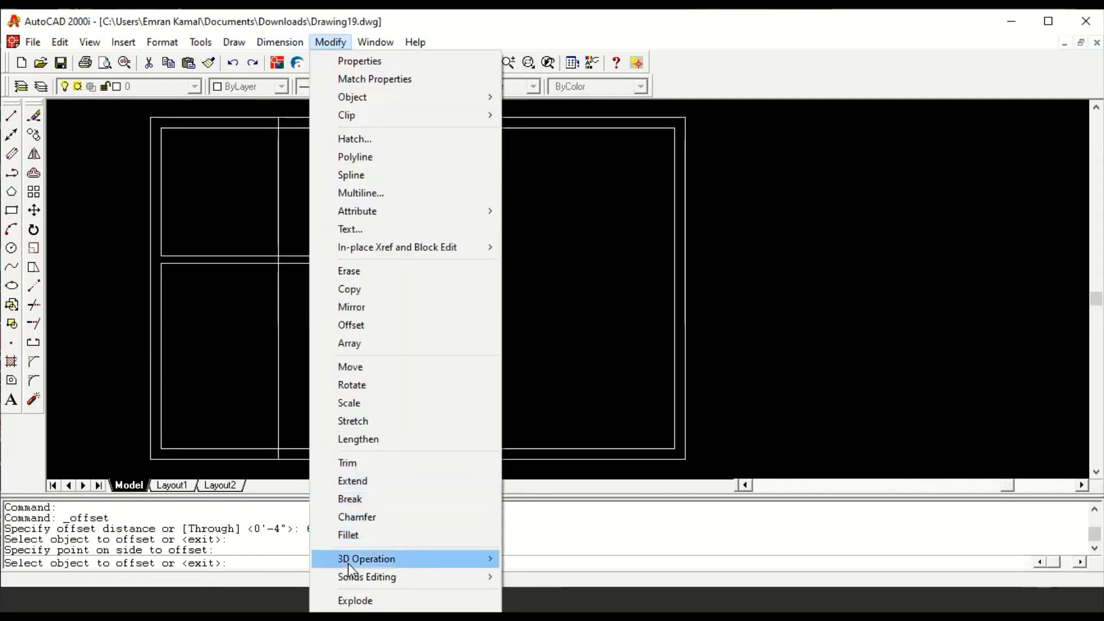
click(371, 327)
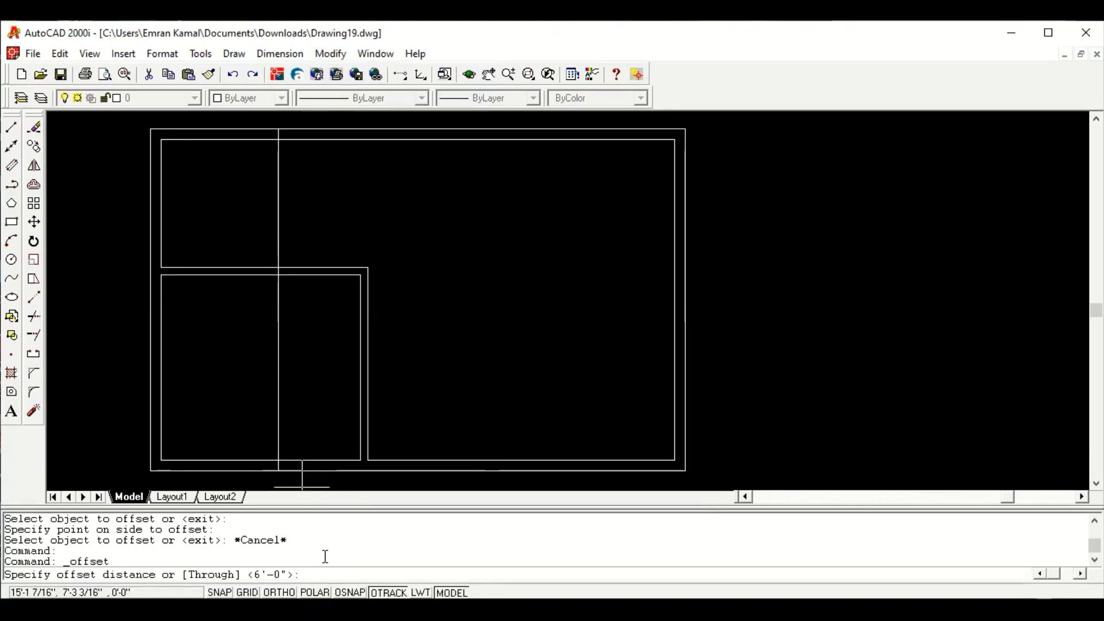
text(4)
text(")
key(Return)
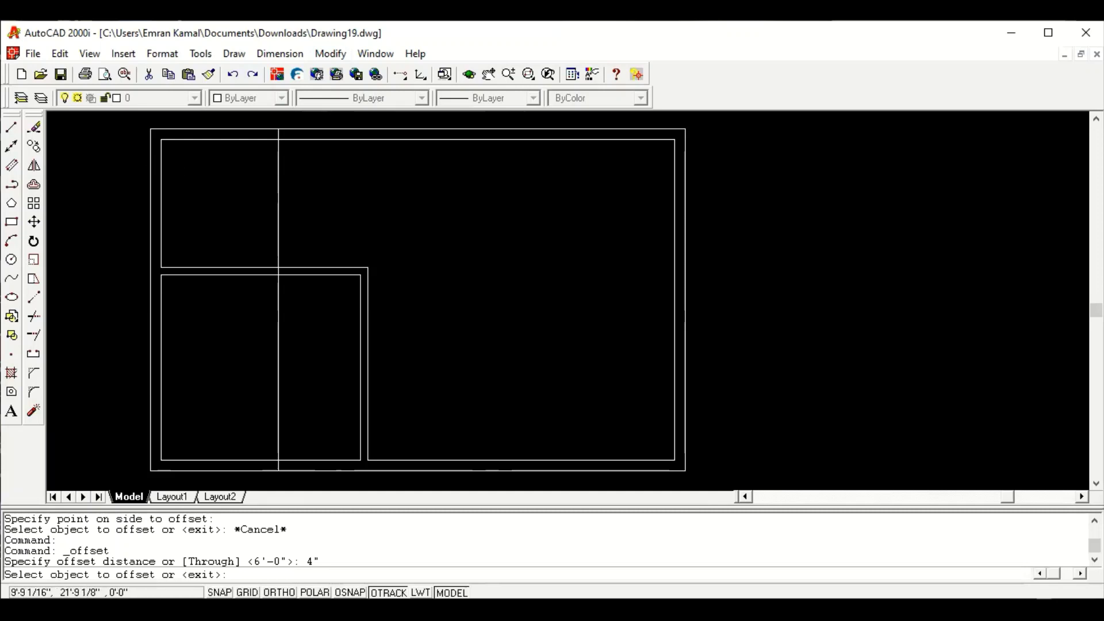
click(279, 193)
click(372, 202)
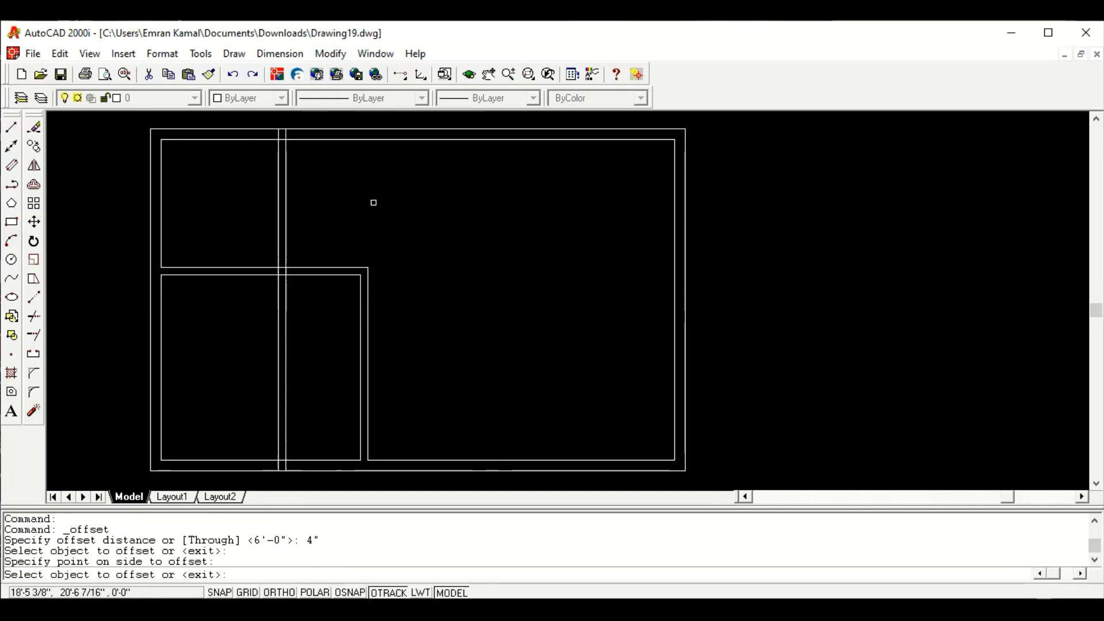
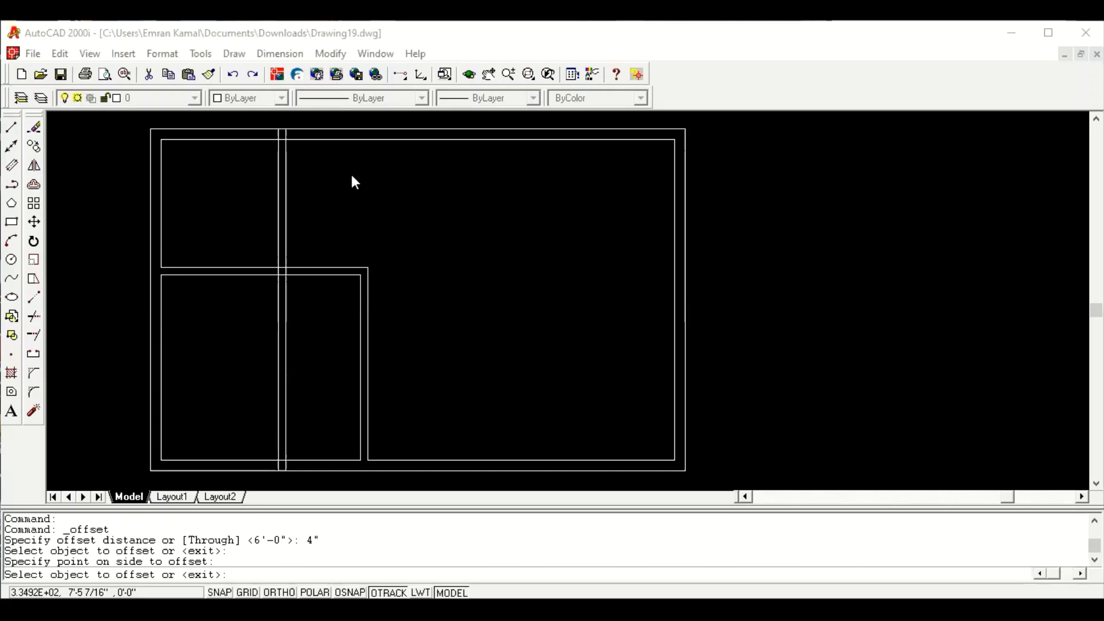
Trim both vertical wall lines below the horizontal wall, using it and the bottom outer line as edges
click(330, 54)
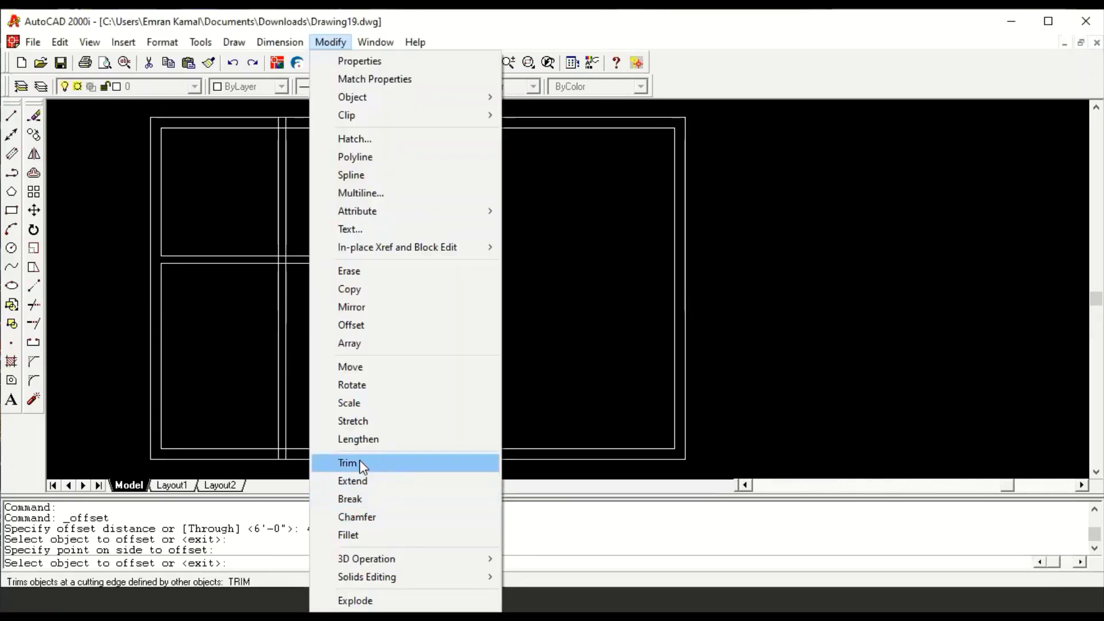
click(360, 460)
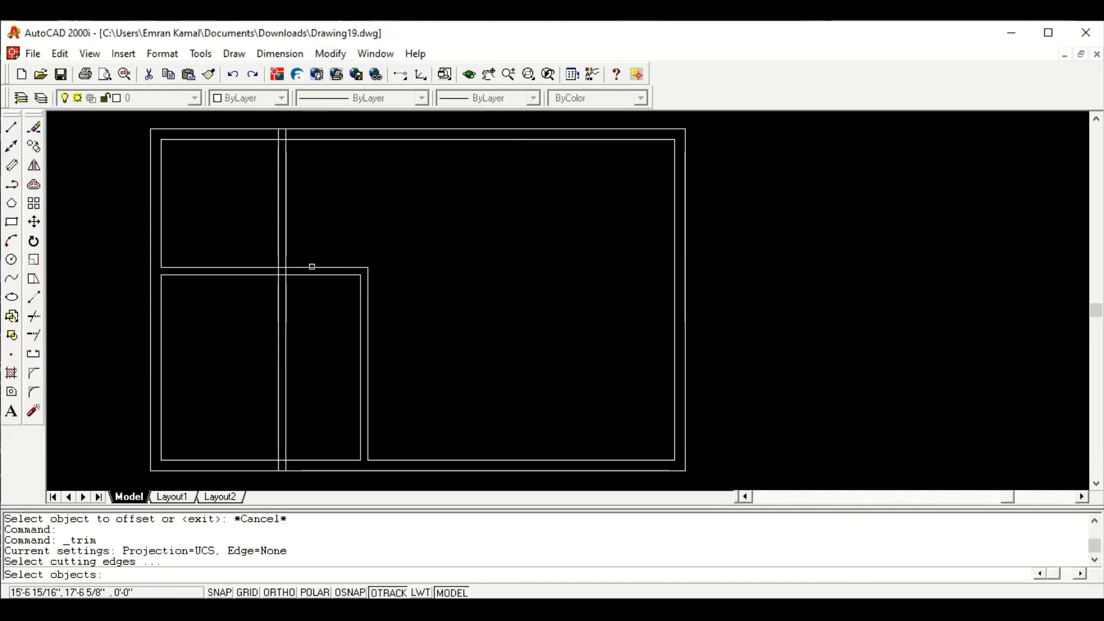
click(312, 266)
click(299, 471)
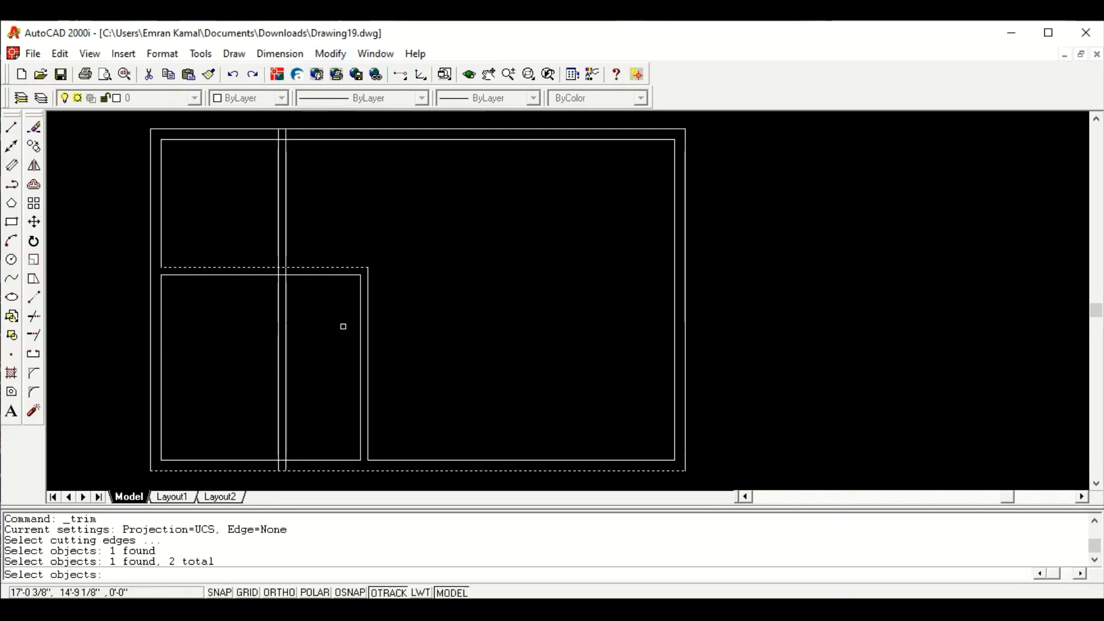
key(Return)
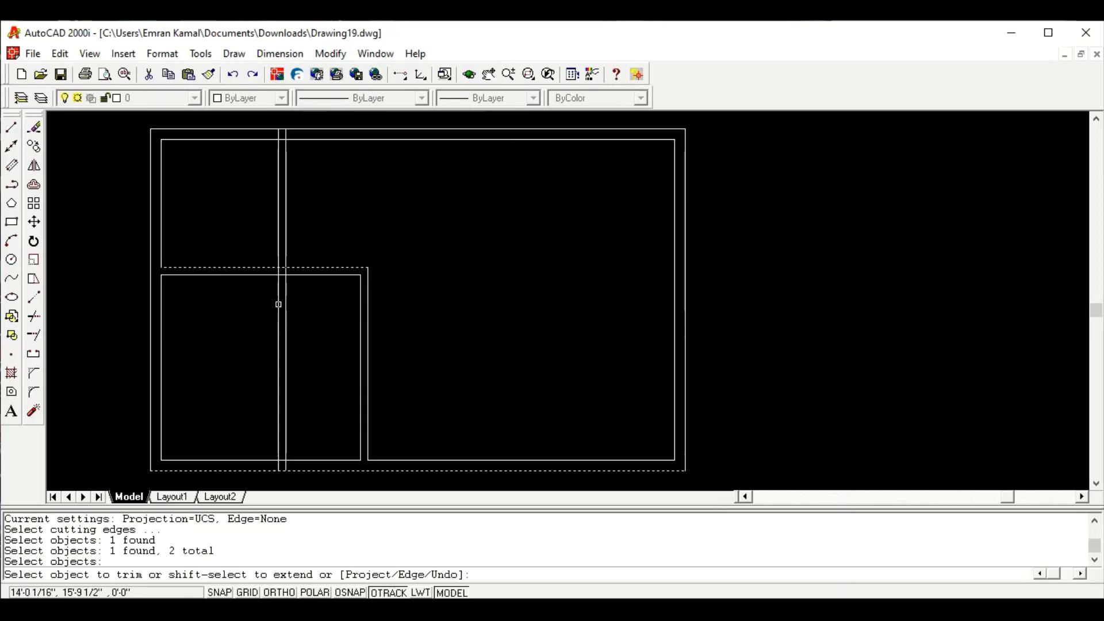
click(277, 306)
click(286, 302)
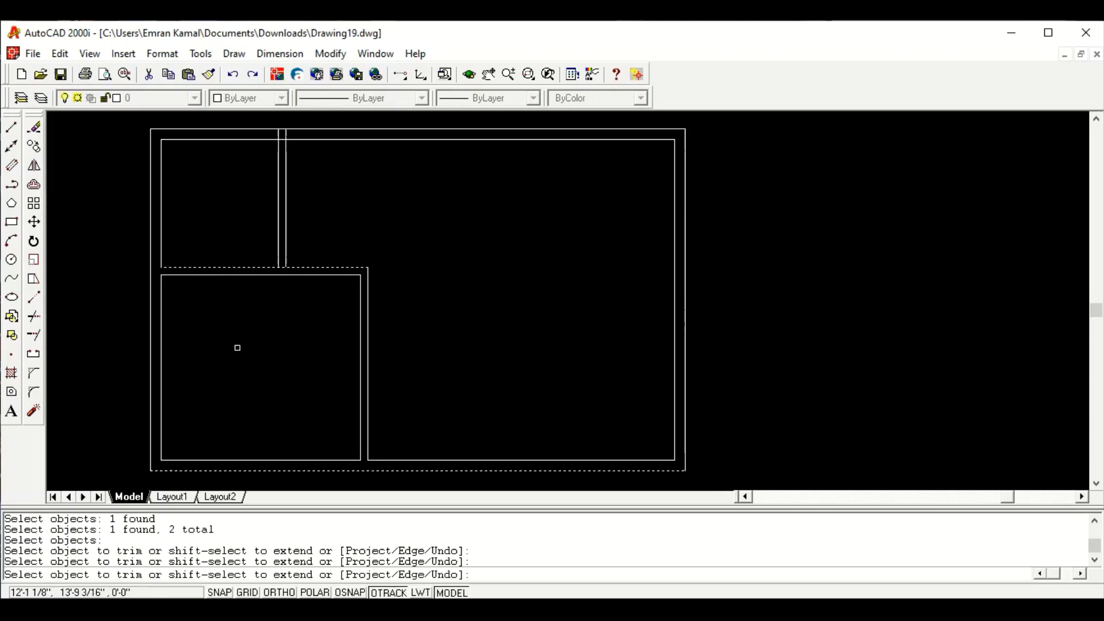
click(318, 58)
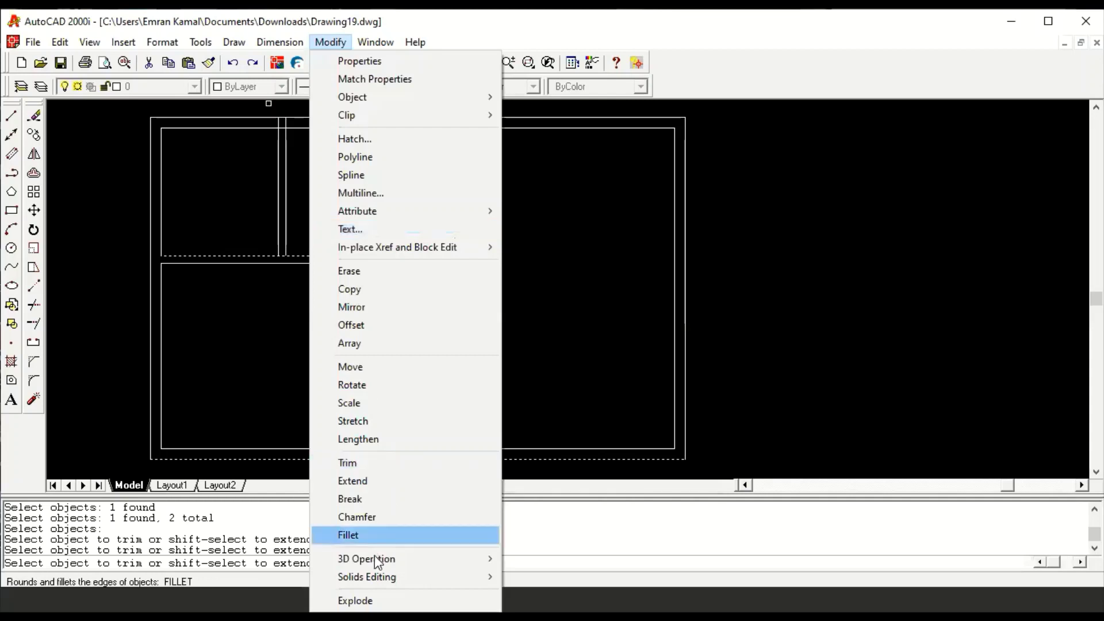
Trim out the inner top wall segment lying between the two partition wall lines
click(370, 462)
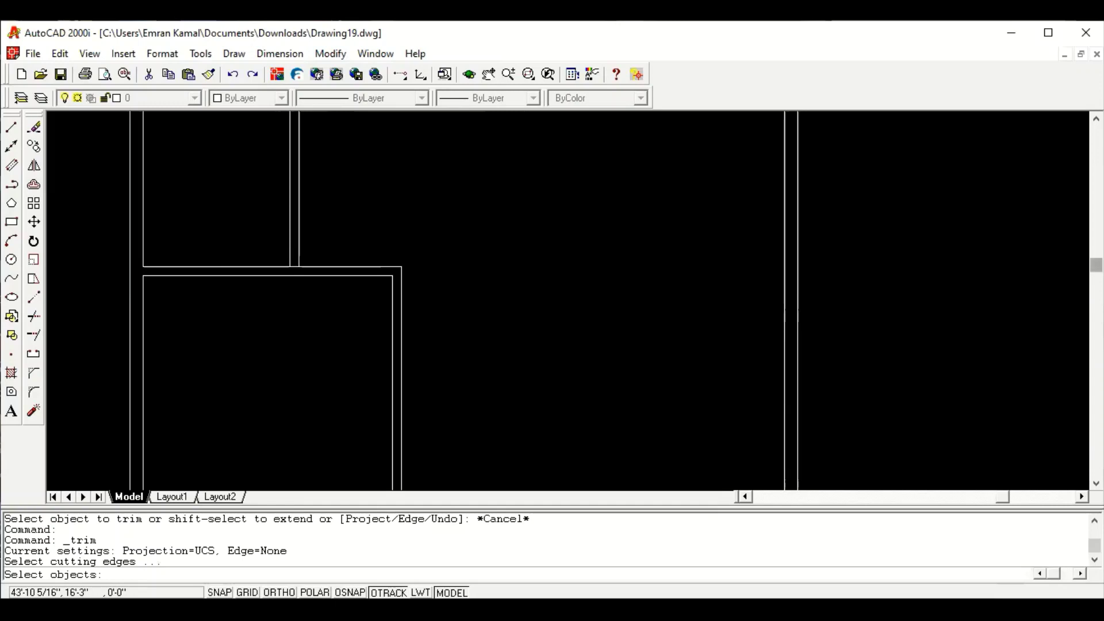
drag(1095, 264, 1068, 116)
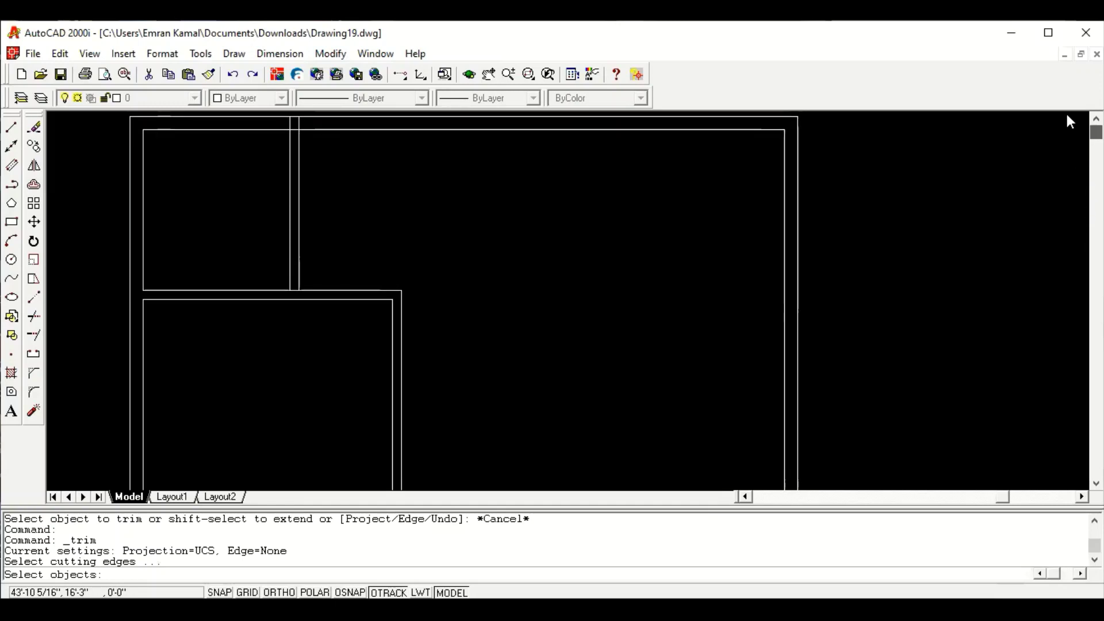
click(289, 148)
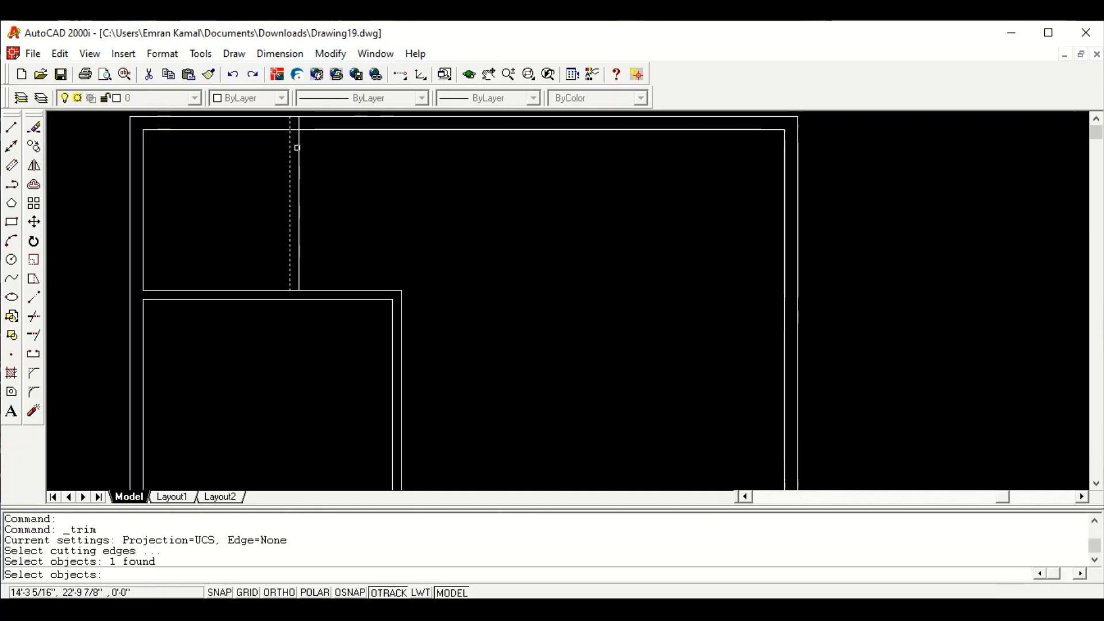
click(299, 147)
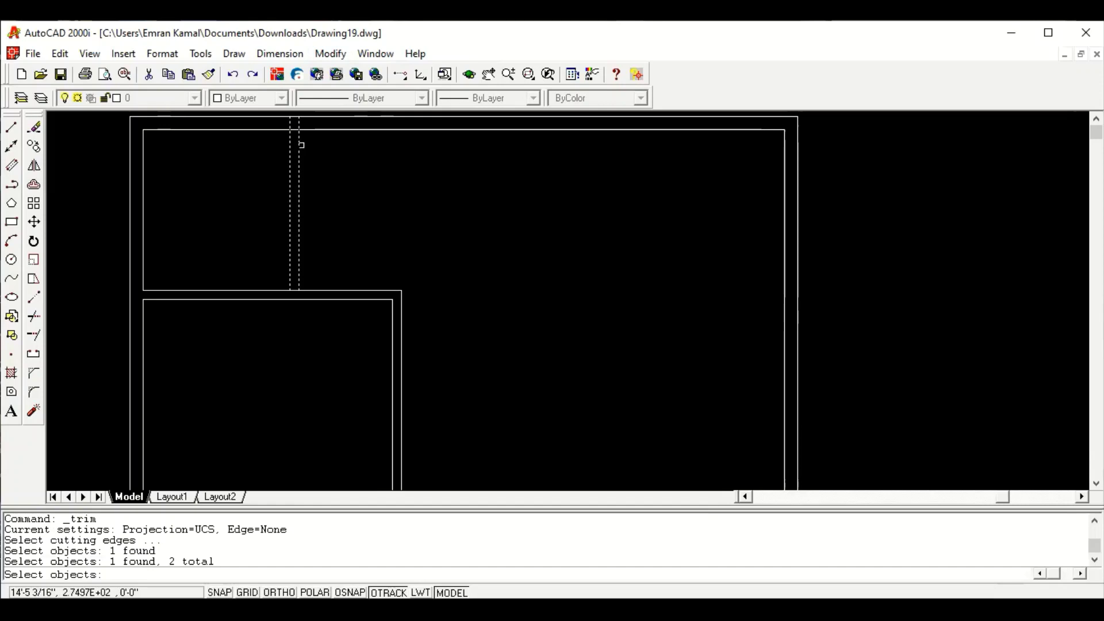
key(Return)
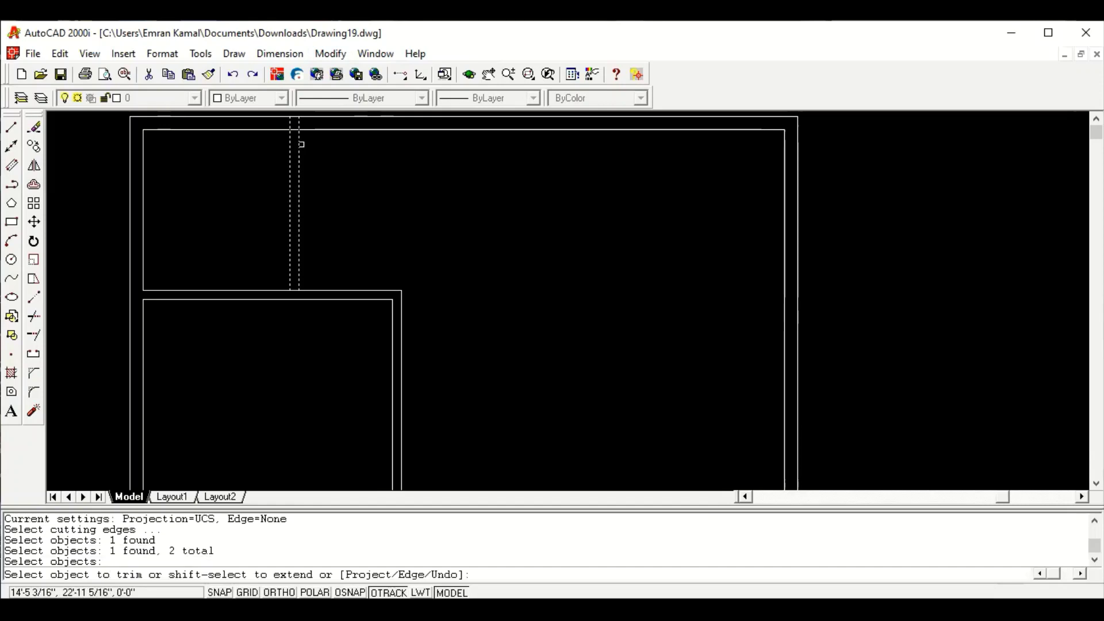
scroll(303, 141, up, 2)
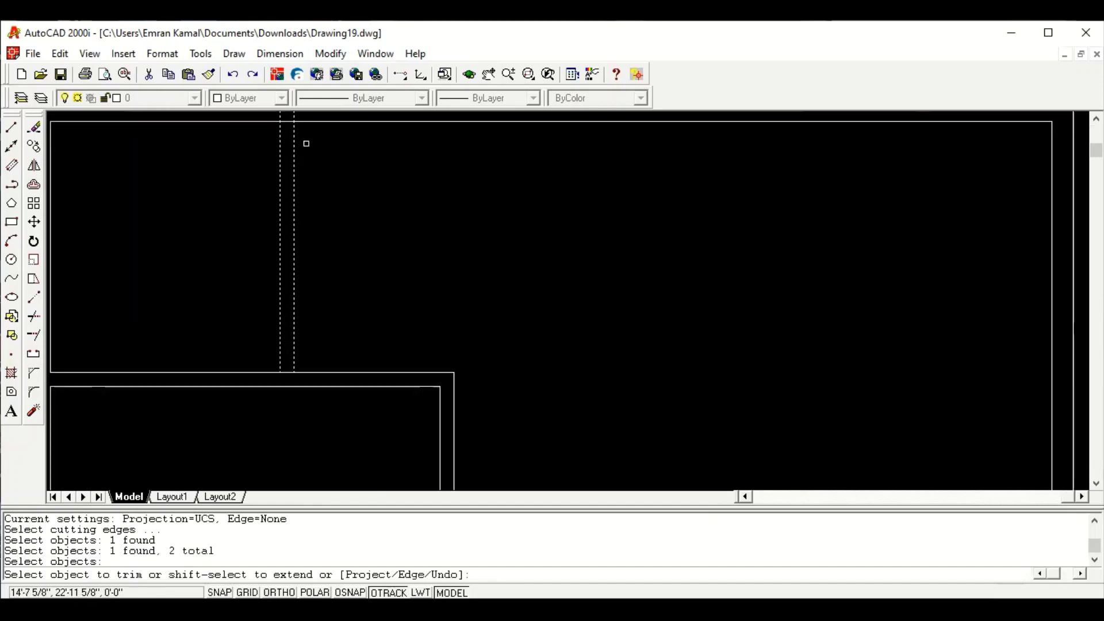
click(284, 119)
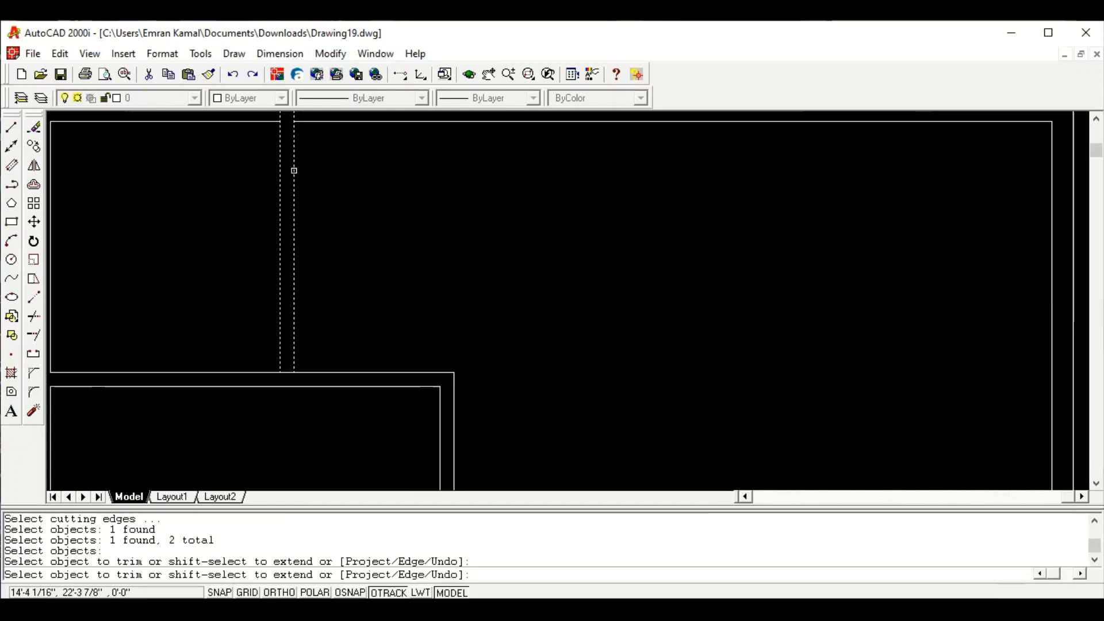
key(Return)
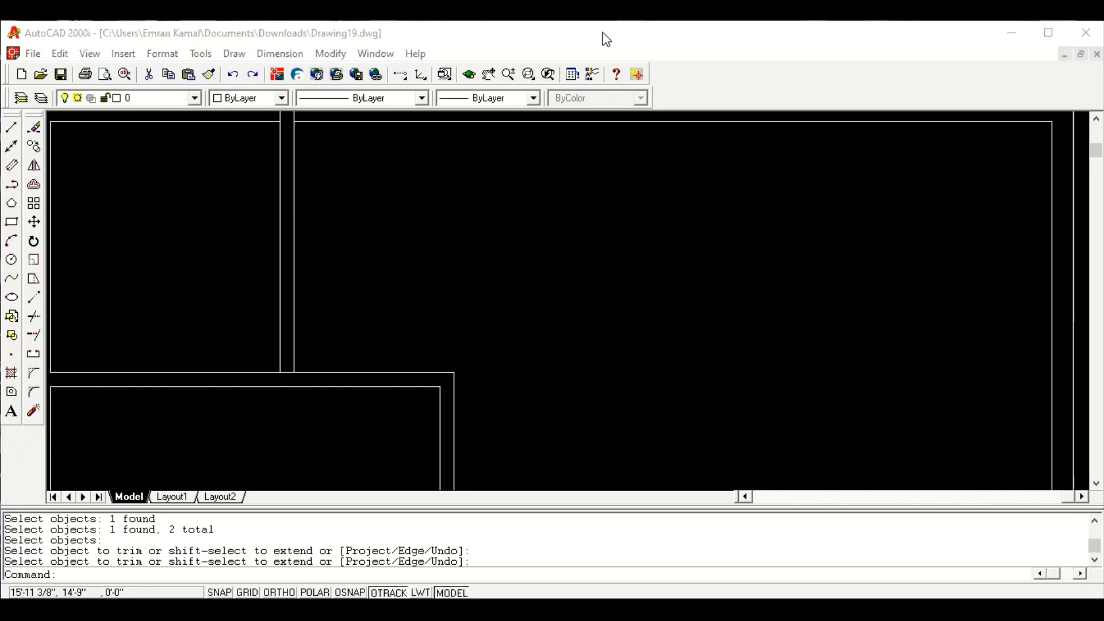
click(115, 29)
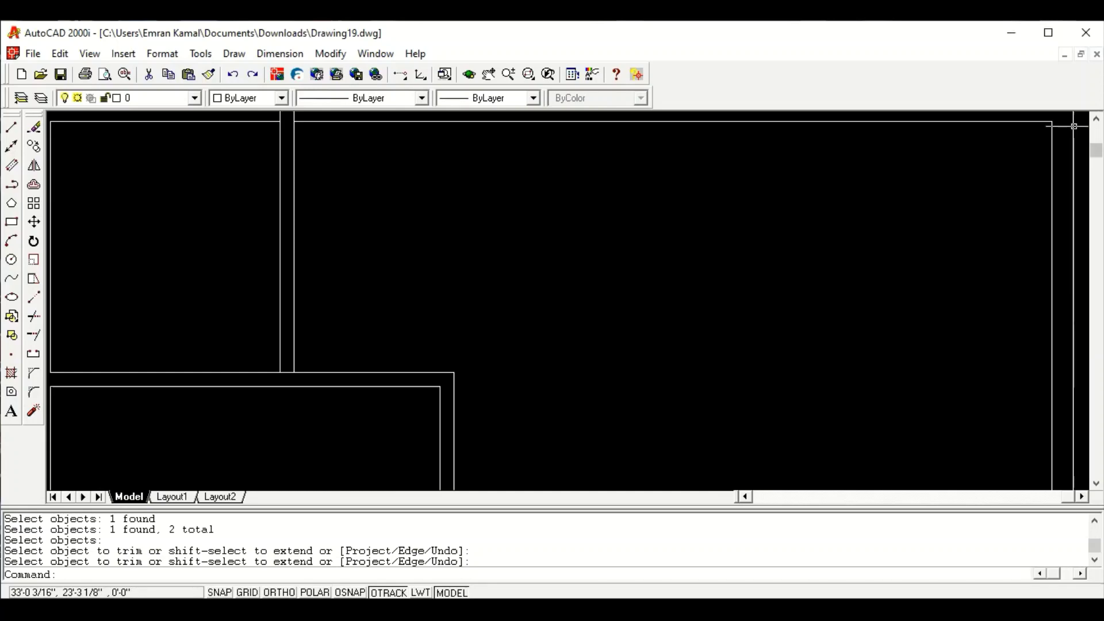
click(1096, 119)
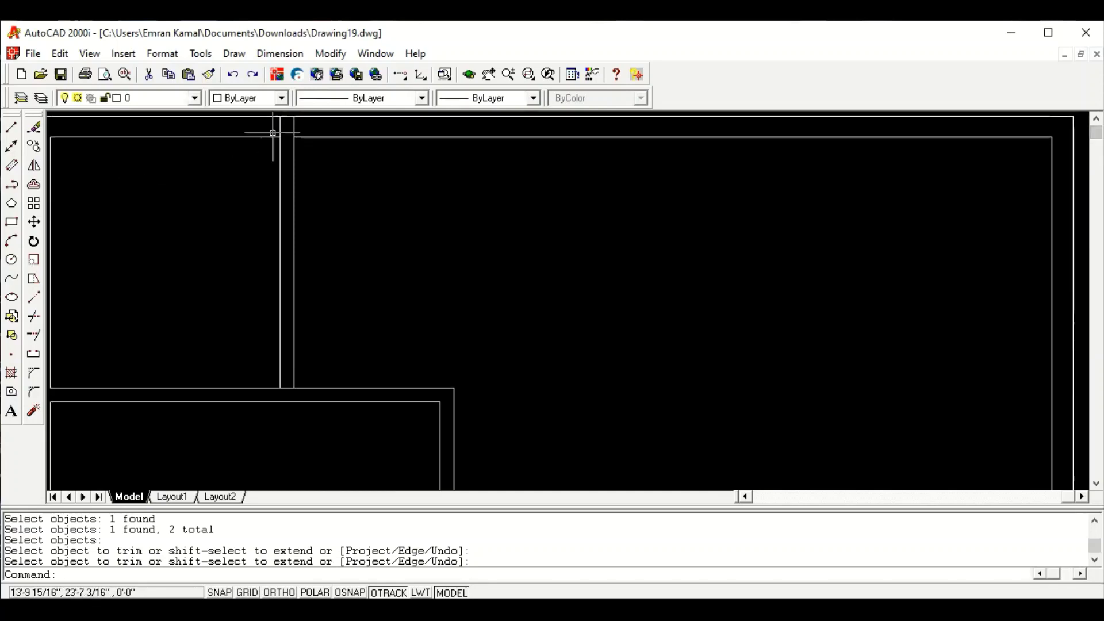
scroll(276, 135, down, 1)
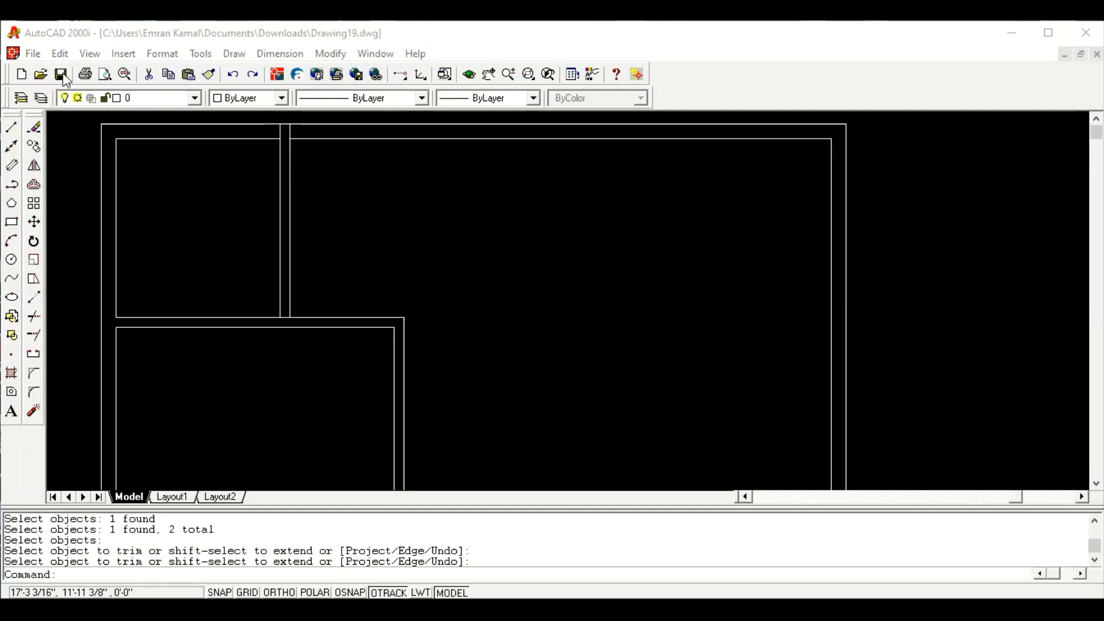
Trim the partition wall stub poking above the inner top wall line
click(331, 54)
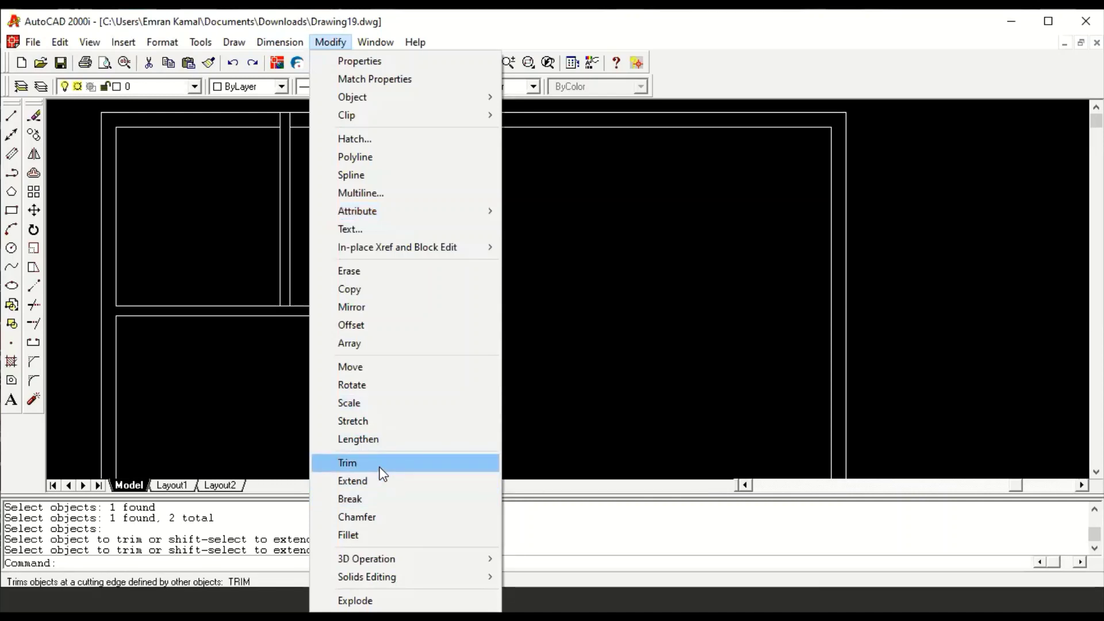
click(380, 469)
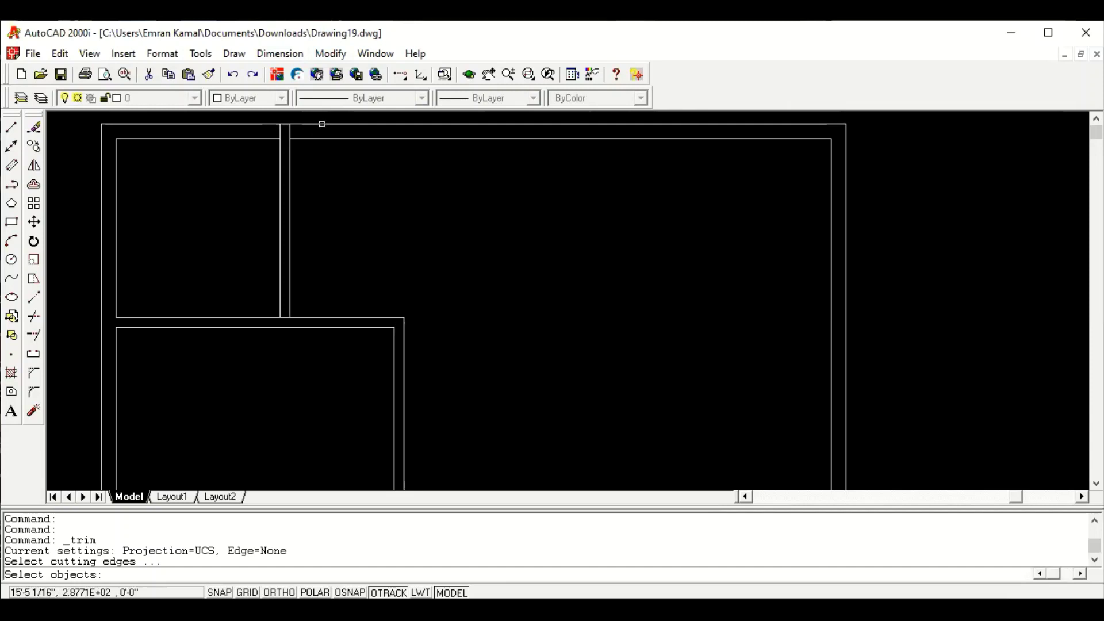
click(322, 123)
click(323, 138)
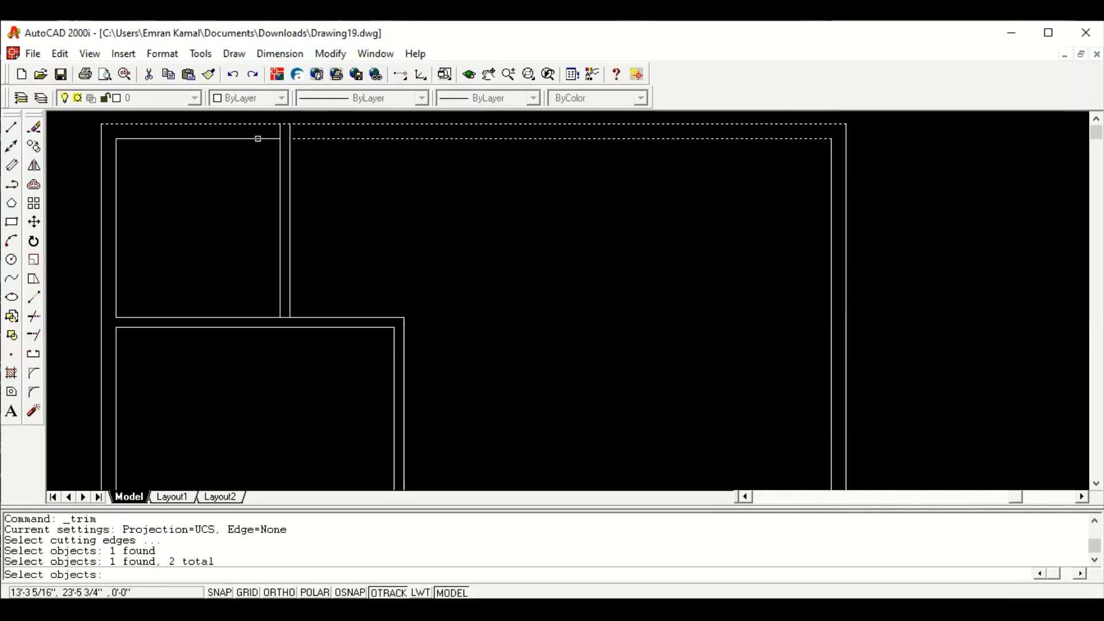
click(257, 139)
key(Return)
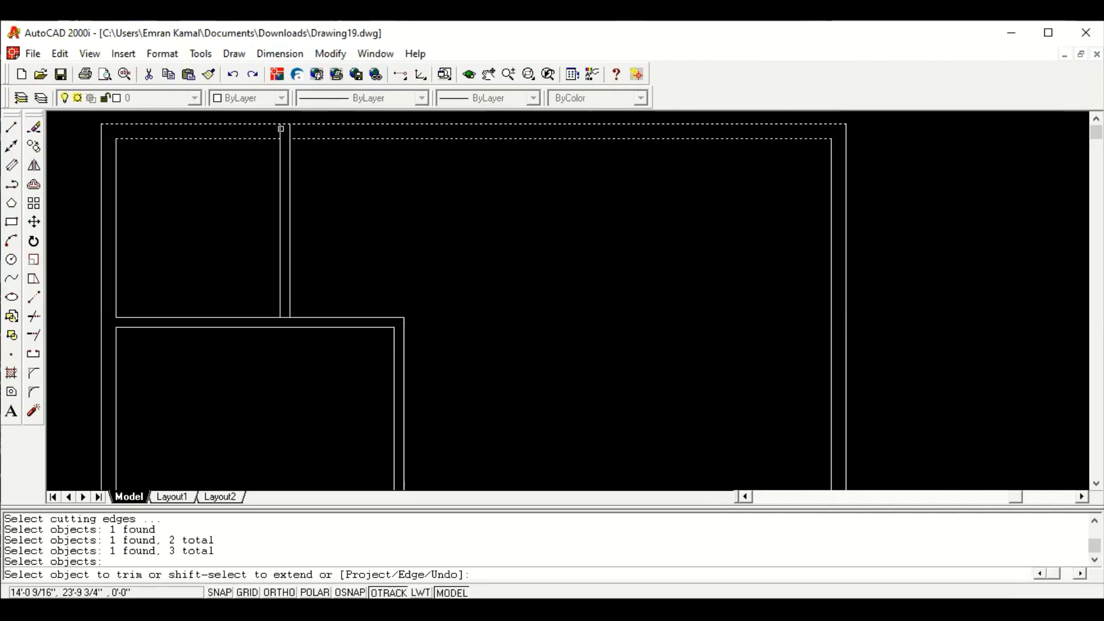
click(281, 130)
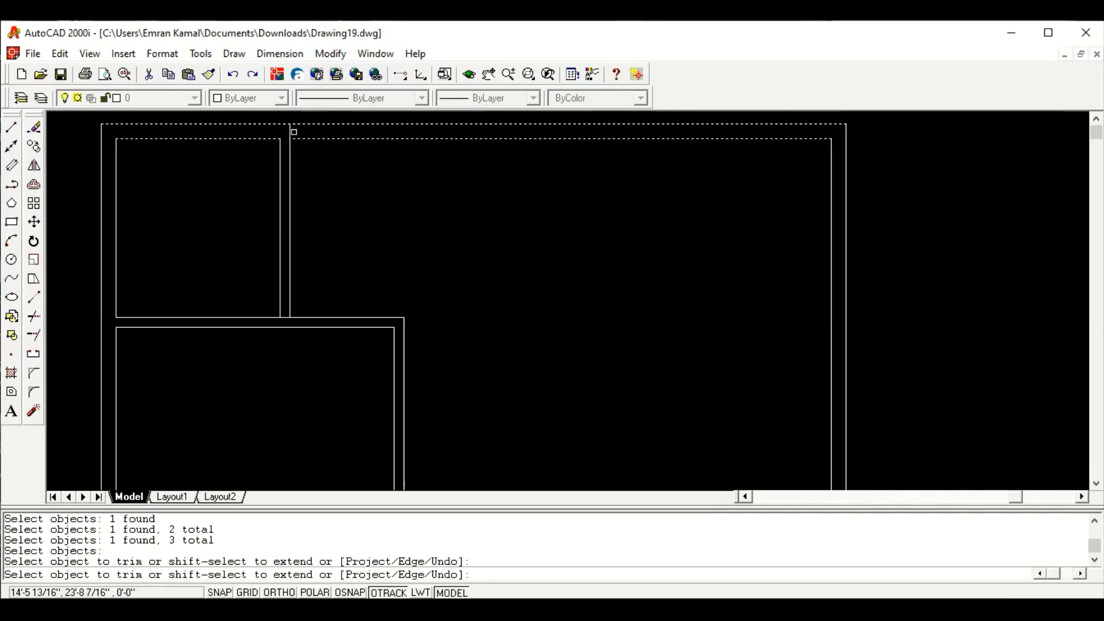
click(290, 132)
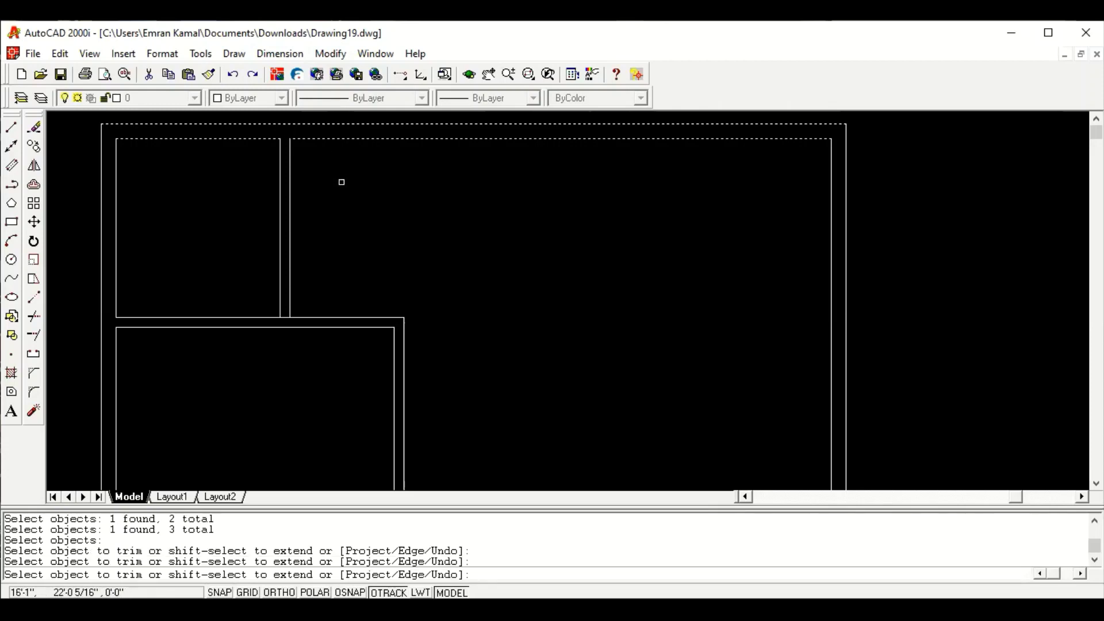
key(Return)
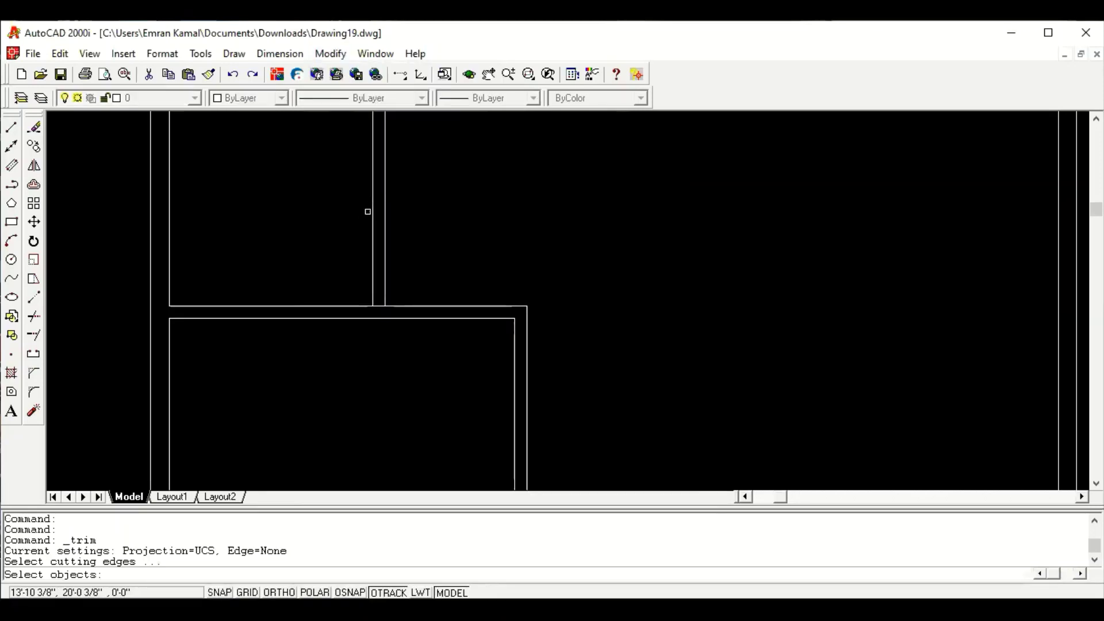
Open the middle wall line between the two partition lines so the partition joins it
click(367, 210)
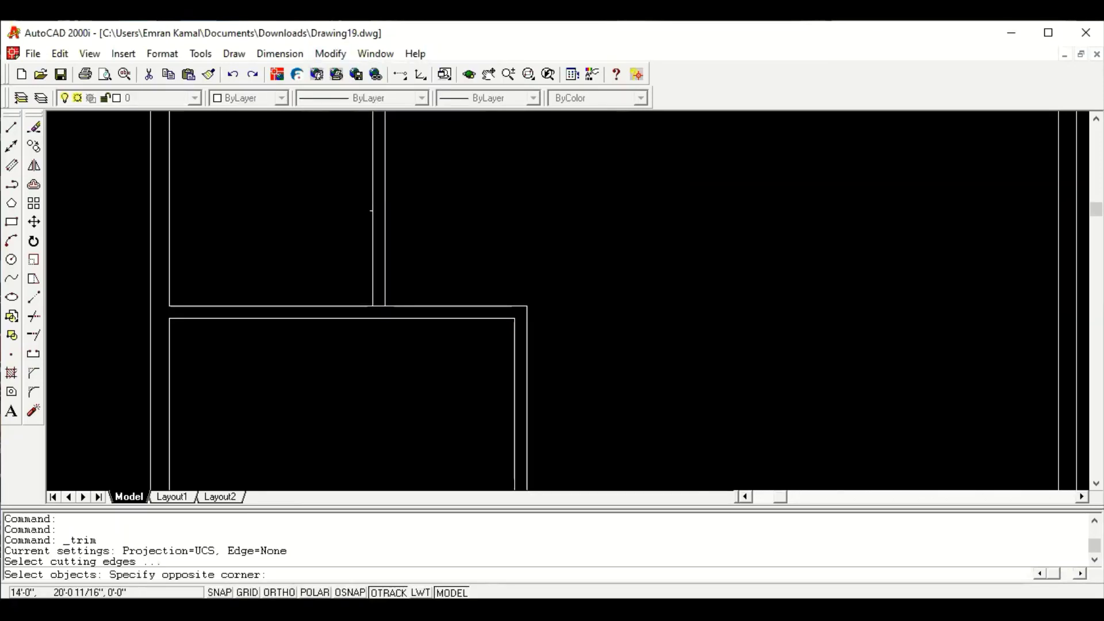
click(371, 210)
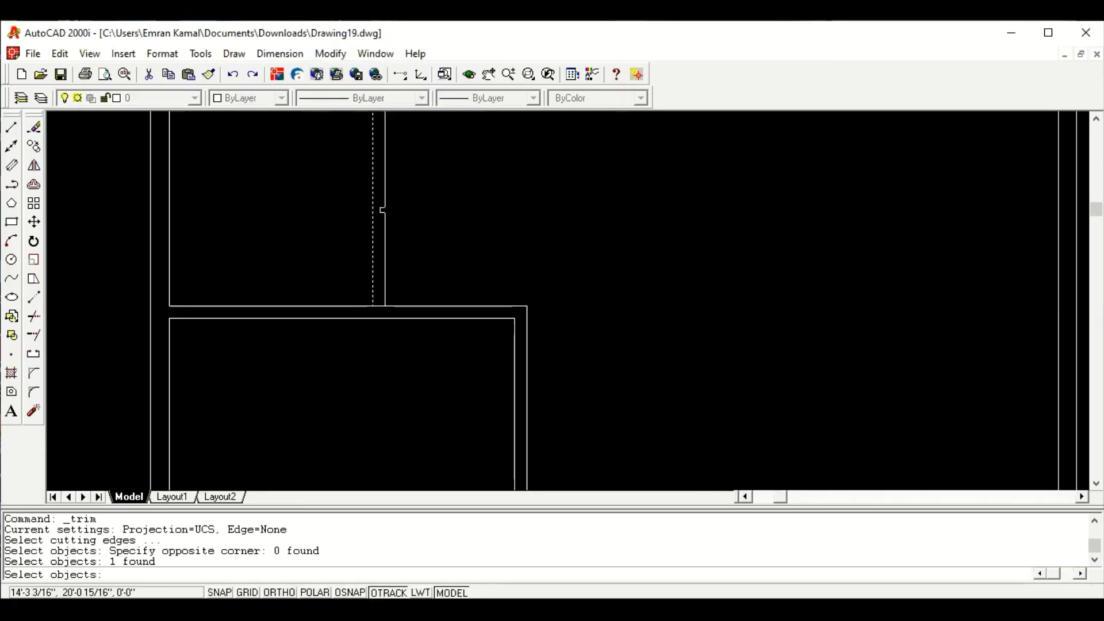
click(384, 209)
key(Return)
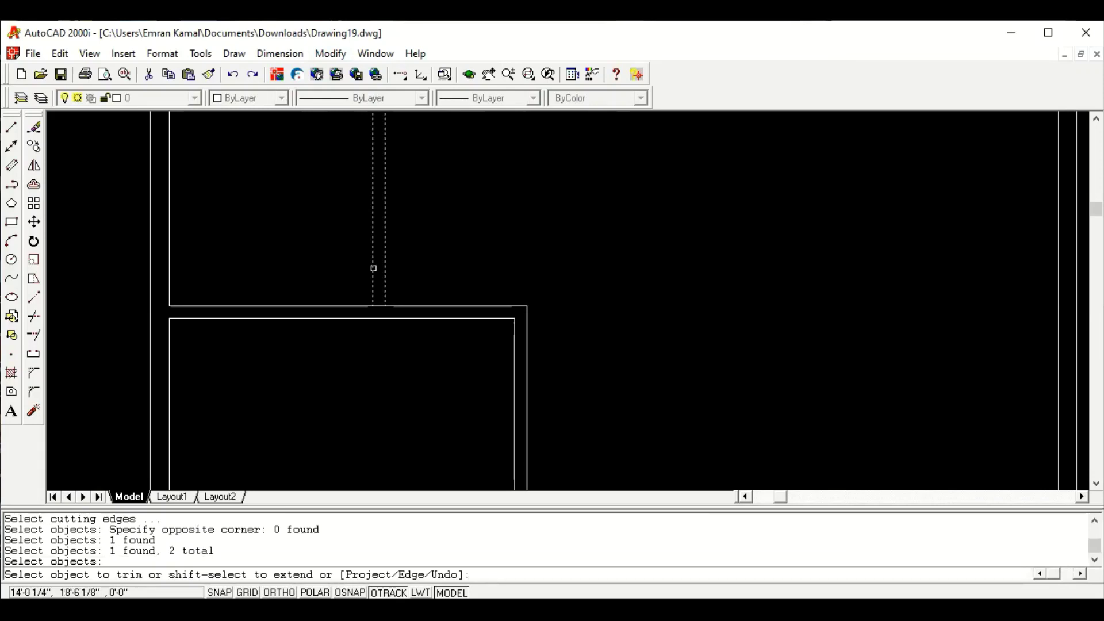
click(380, 304)
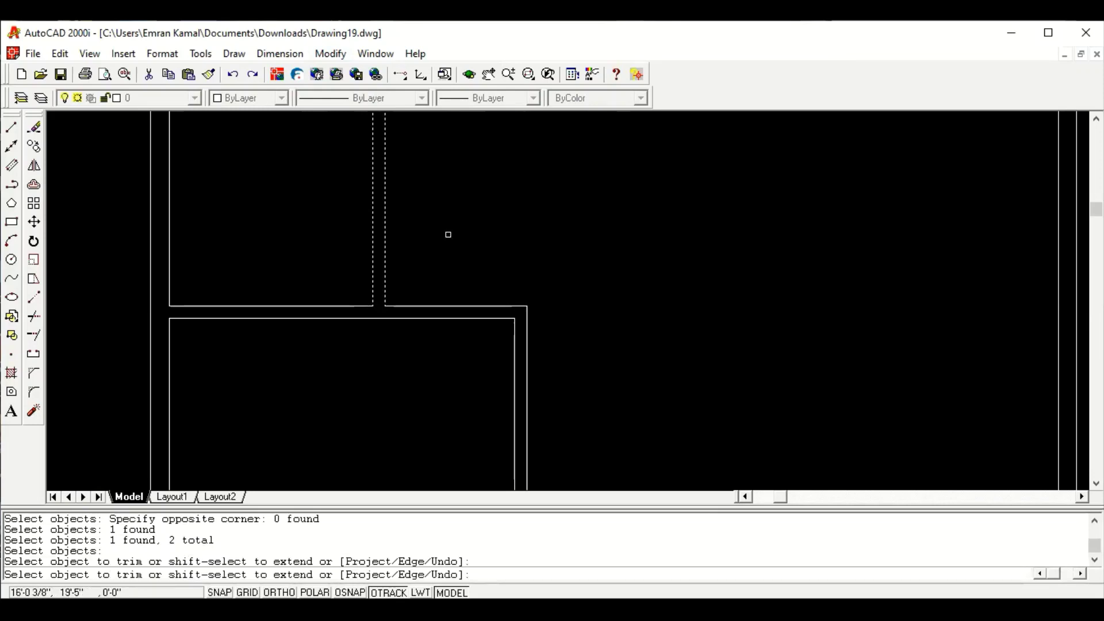
key(Return)
scroll(500, 276, up, 2)
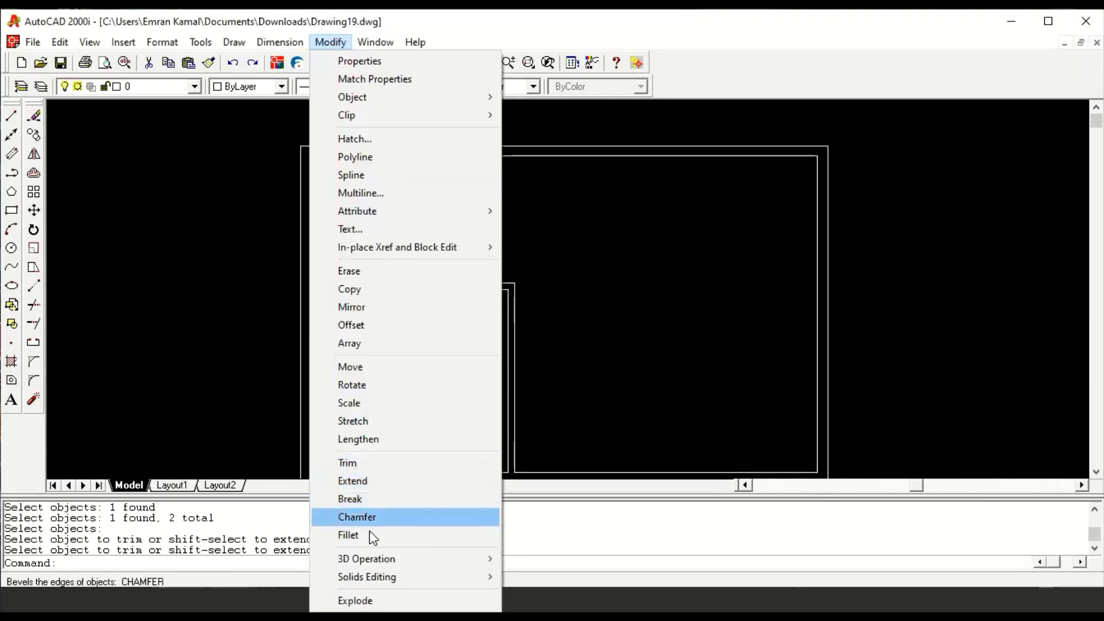
Offset the upper and lower interior vertical wall lines 6 to the right, doubling both walls
click(380, 325)
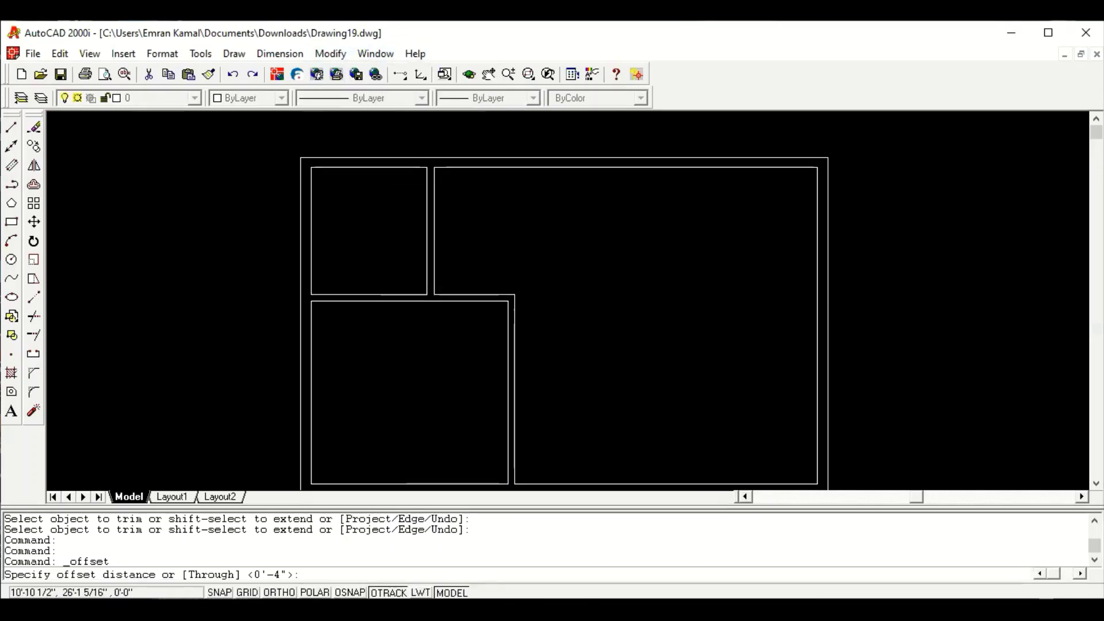
text(6)
key(Return)
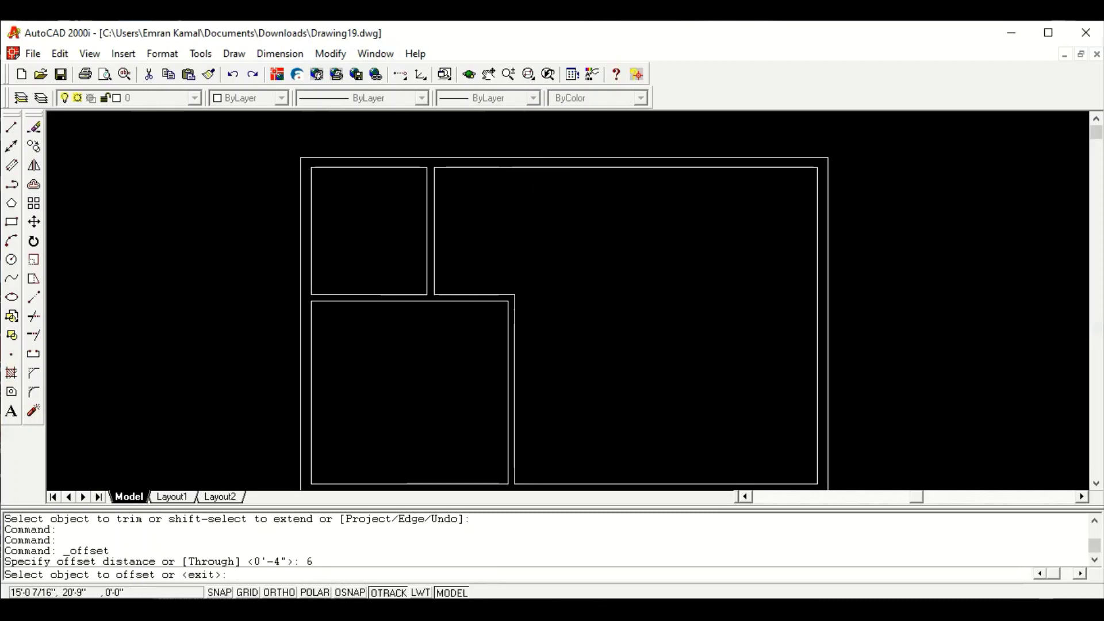
click(434, 220)
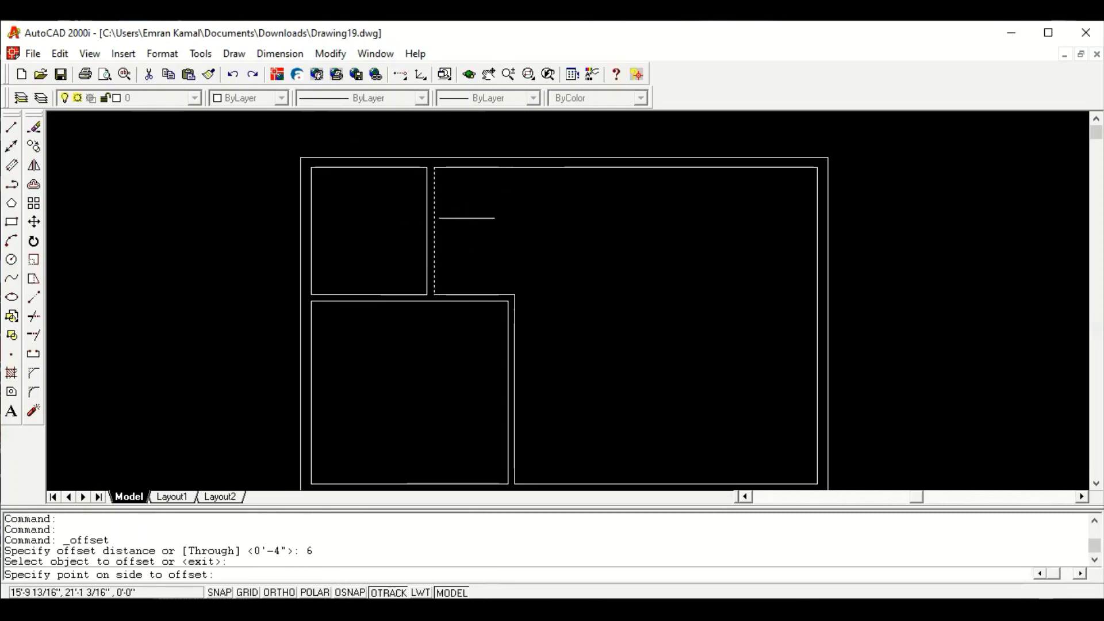
click(468, 219)
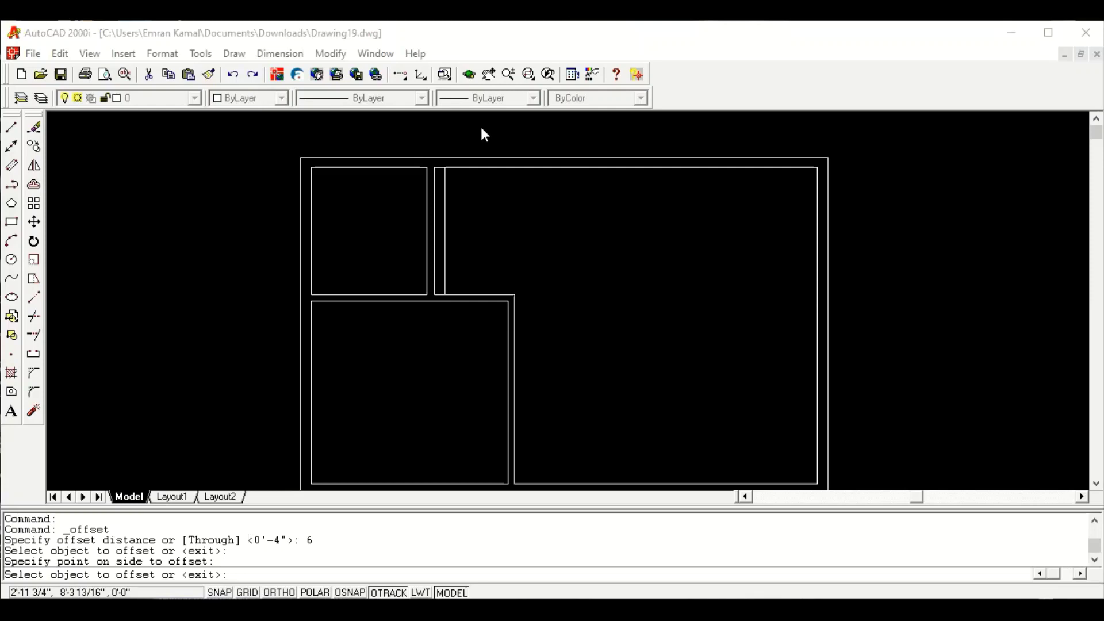
click(330, 55)
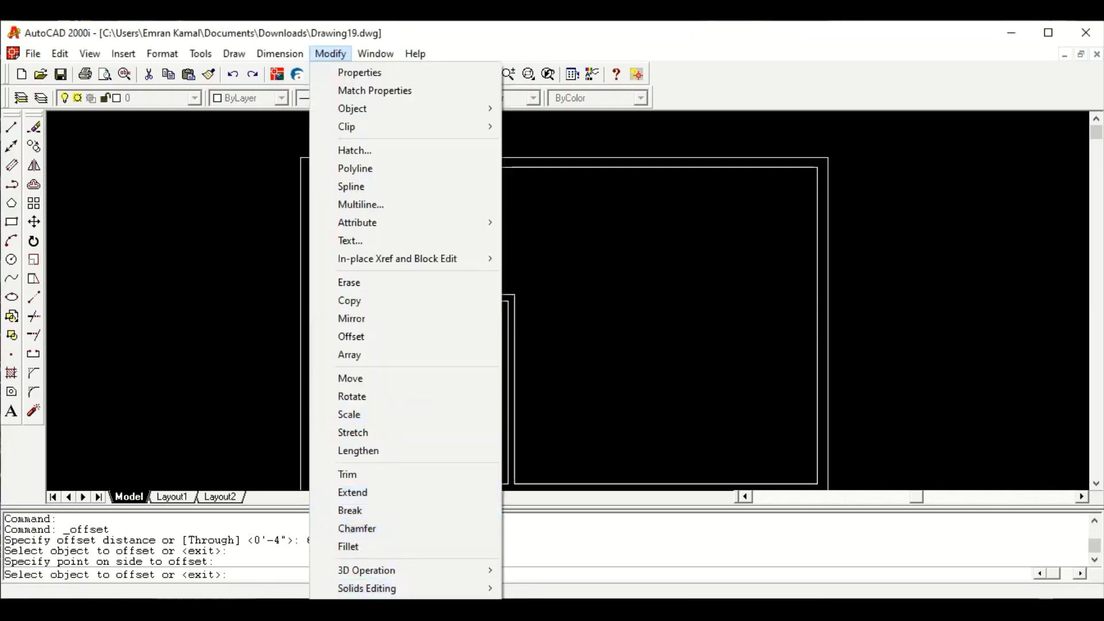
click(381, 338)
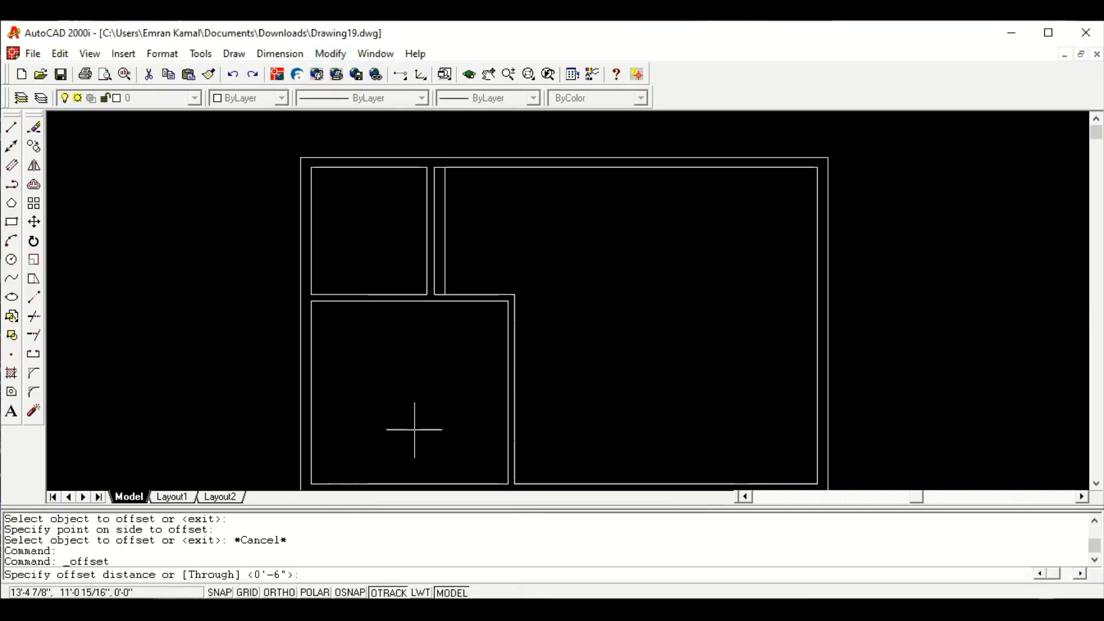
text(6)
key(Return)
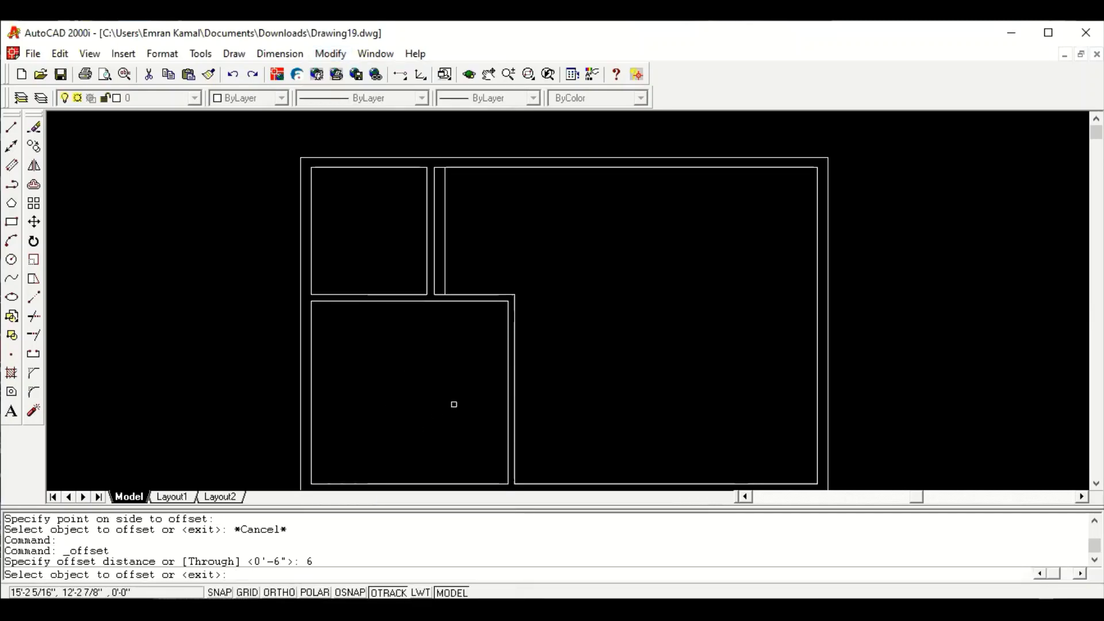
click(515, 352)
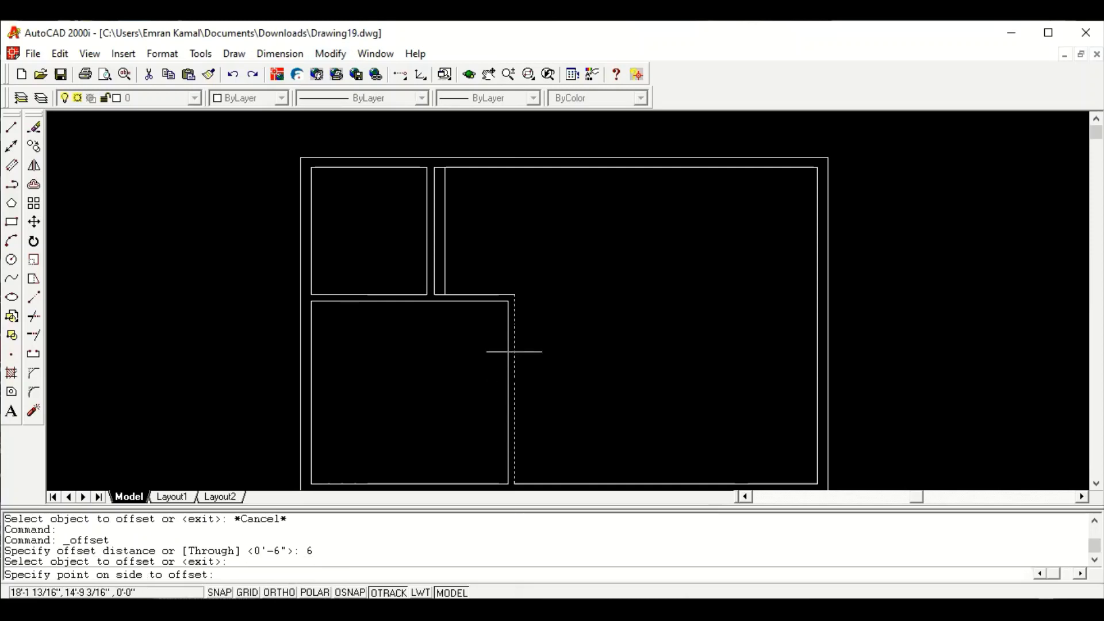
click(546, 353)
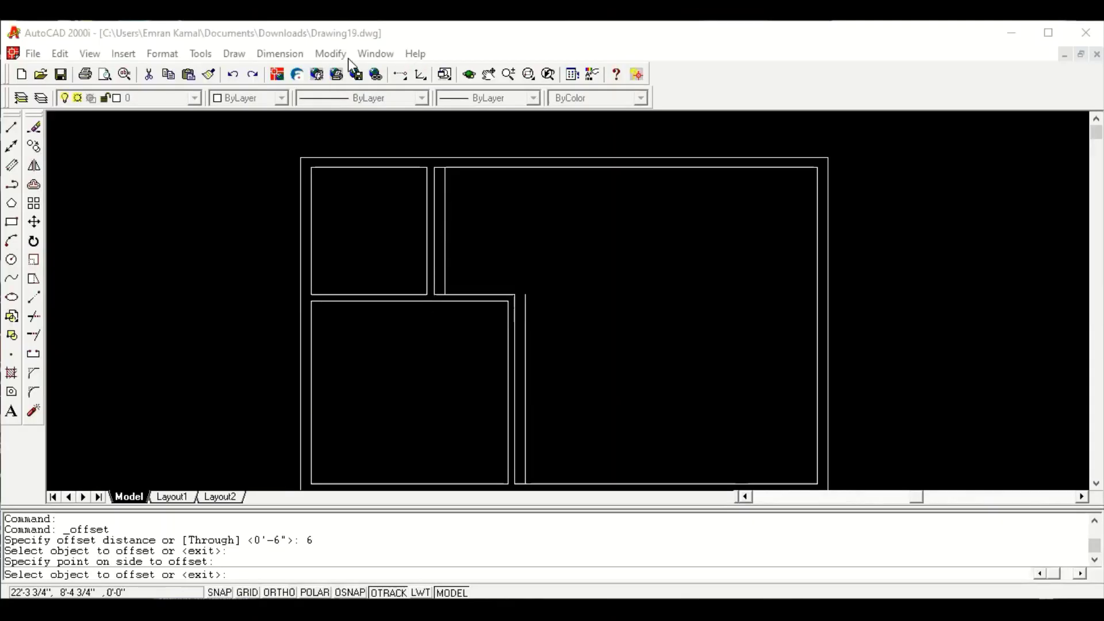
Offset each doubled wall line 3 feet to the right, creating two new parallel lines
click(331, 54)
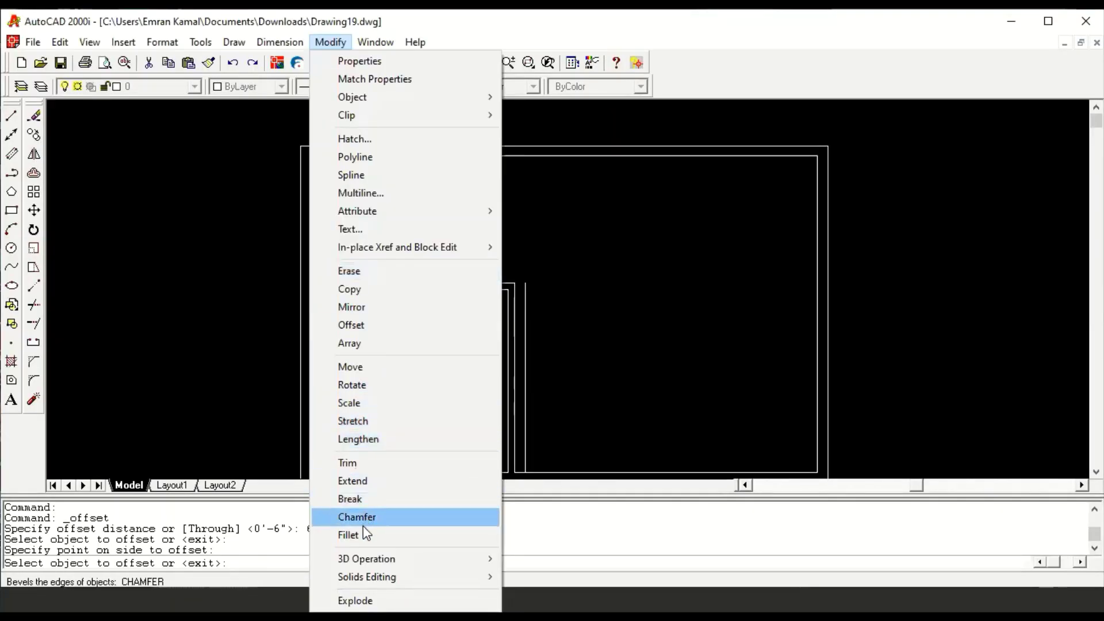
click(370, 328)
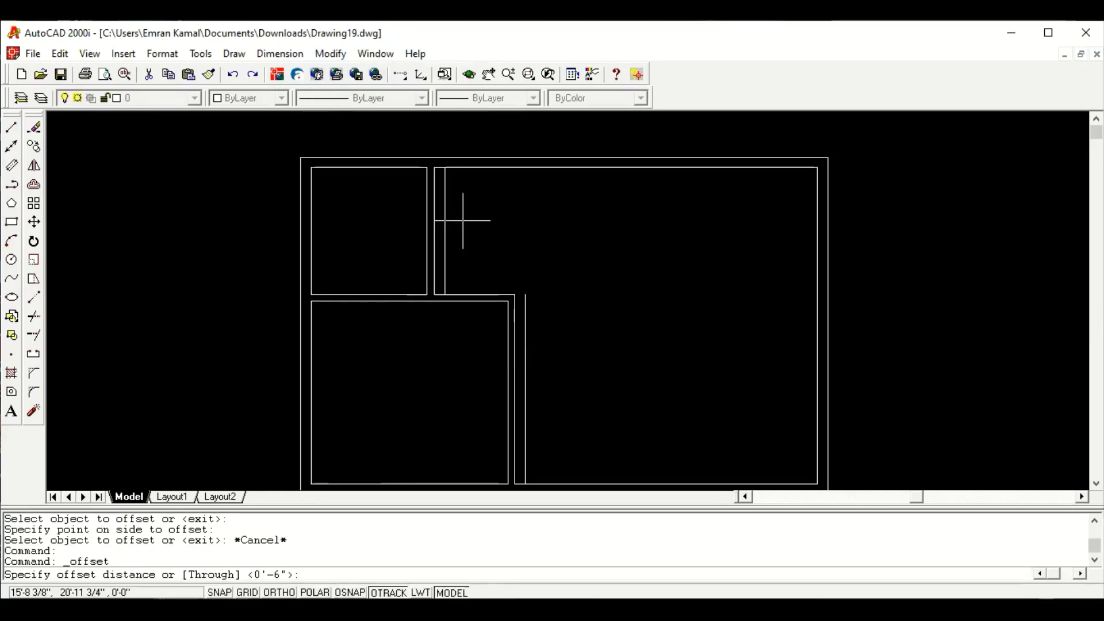
text(3)
key(Return)
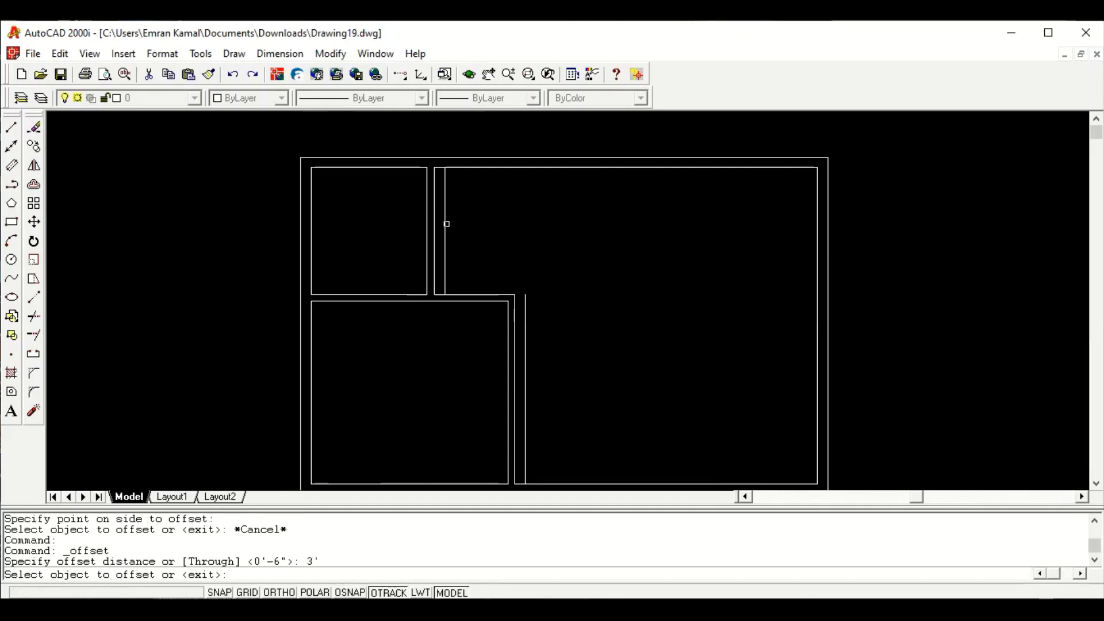
click(447, 223)
click(515, 223)
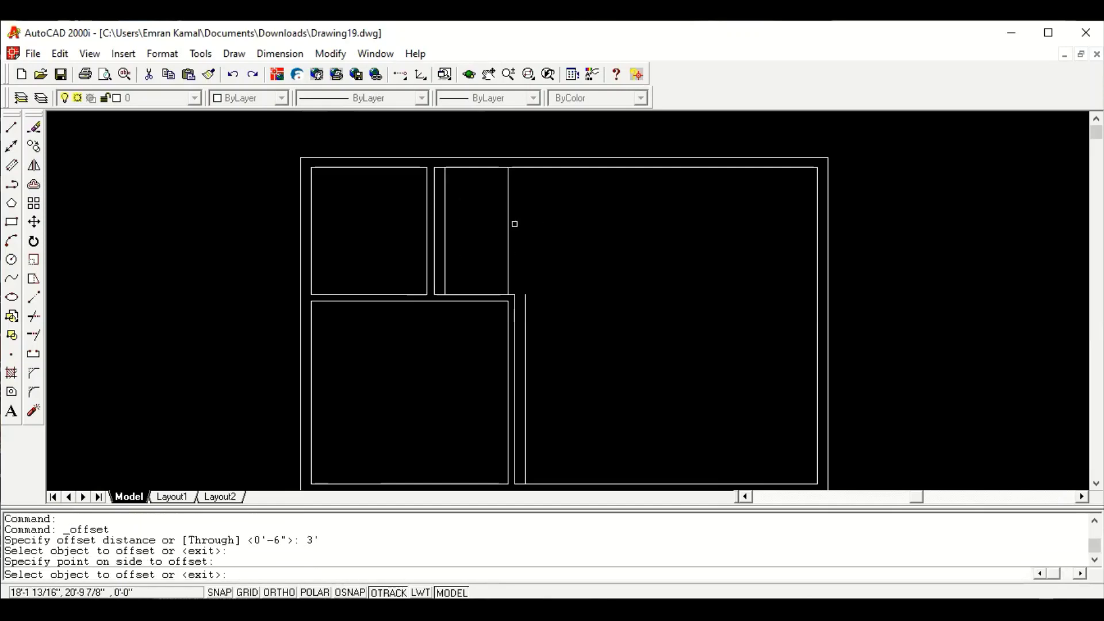
click(526, 356)
click(632, 366)
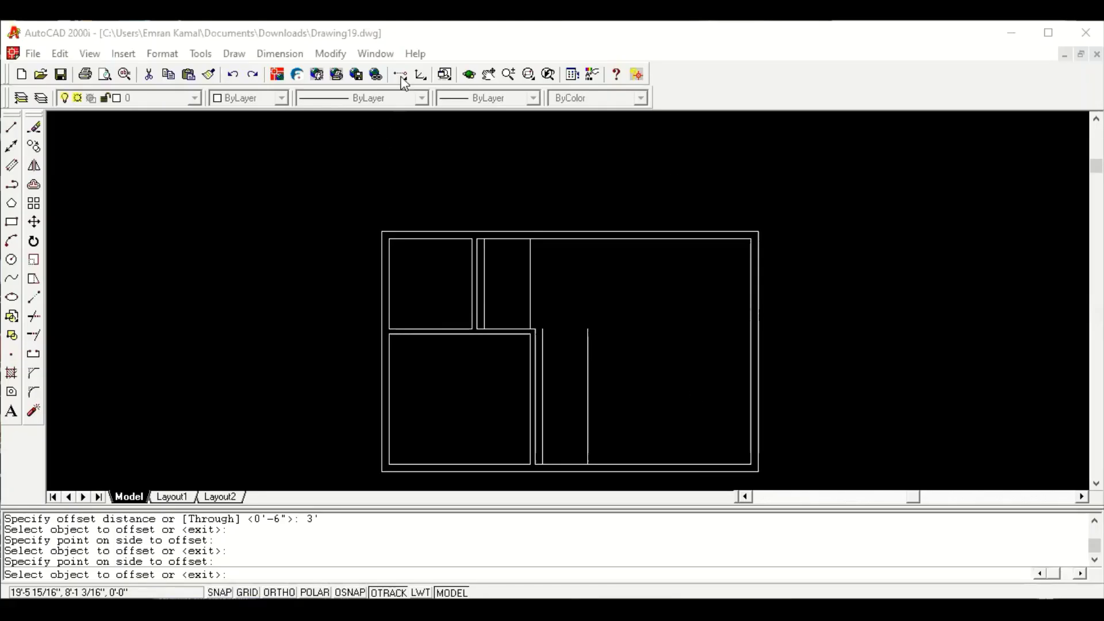
Extend the two upper vertical lines up to the outer and inner top wall lines
click(331, 53)
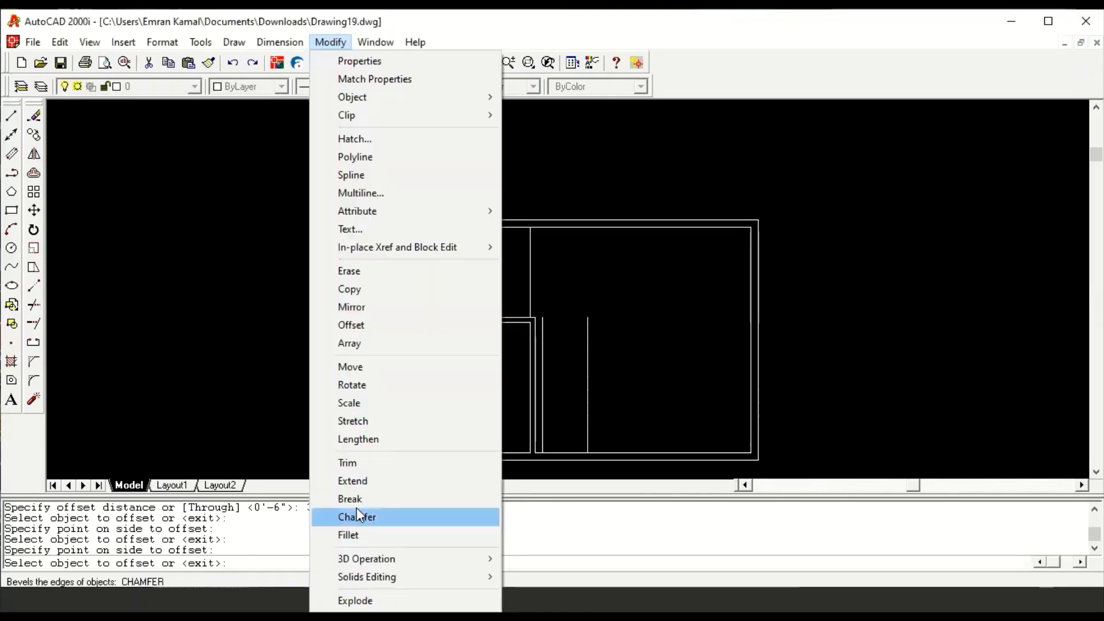
click(368, 481)
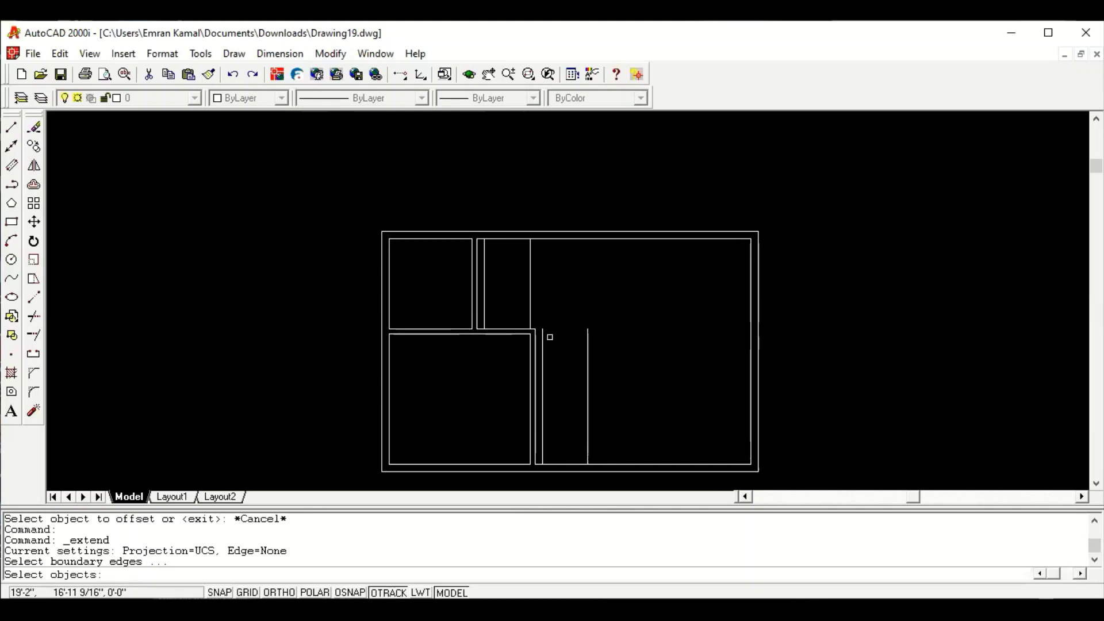
click(562, 232)
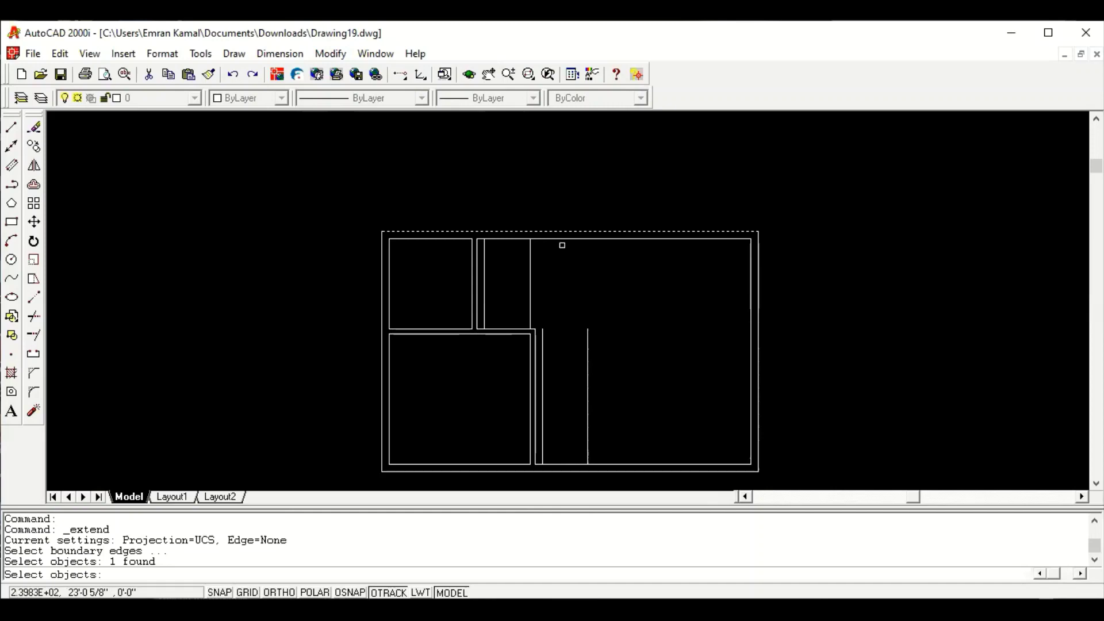
click(562, 239)
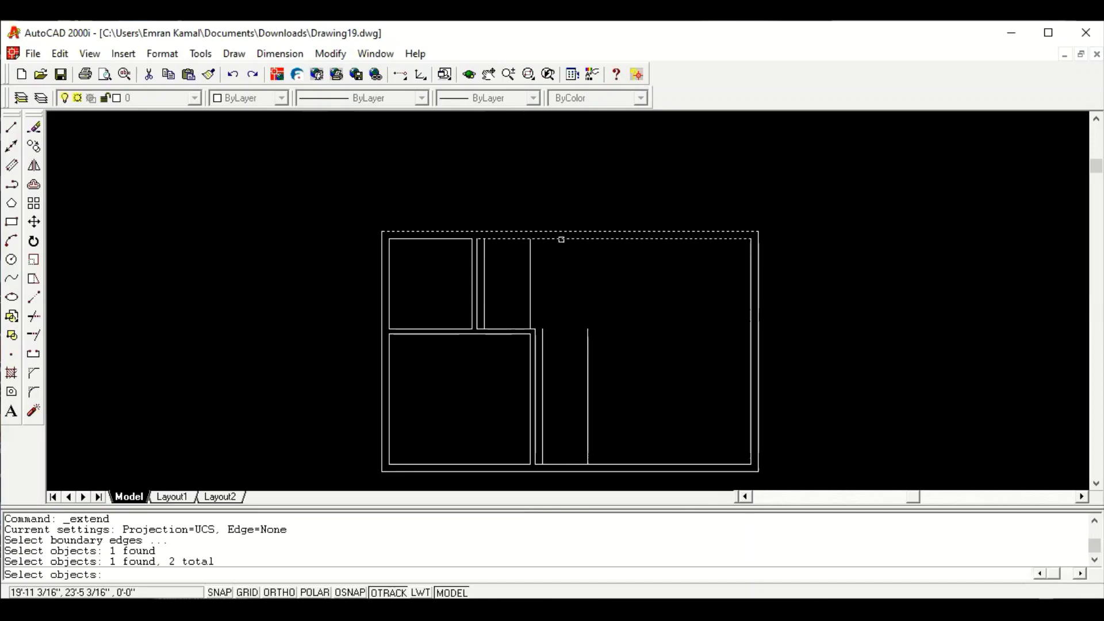
key(Return)
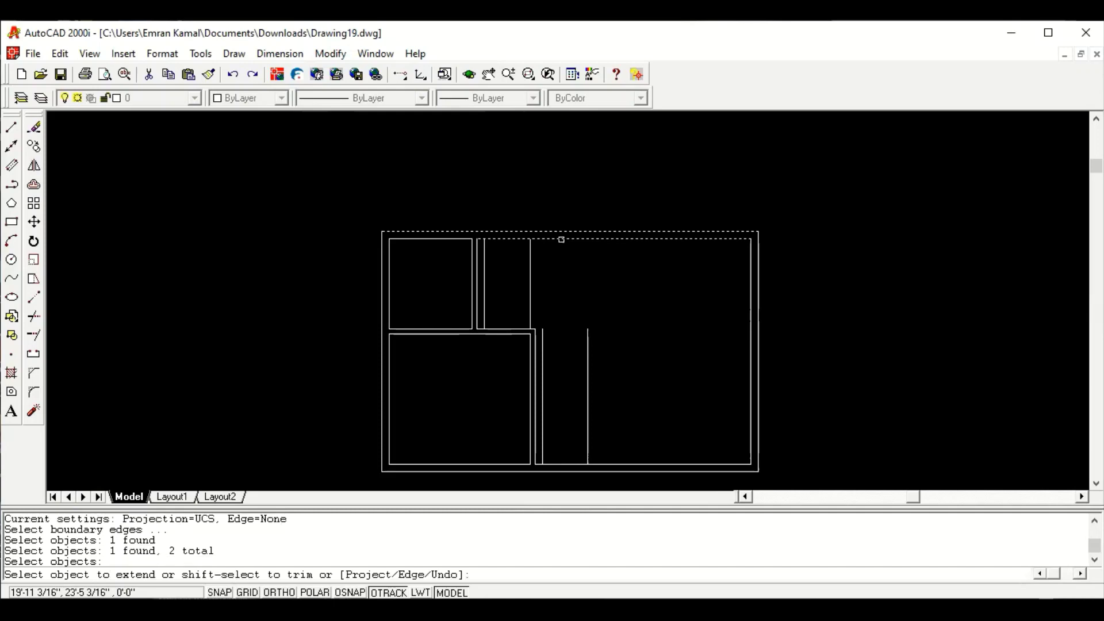
click(484, 251)
click(530, 262)
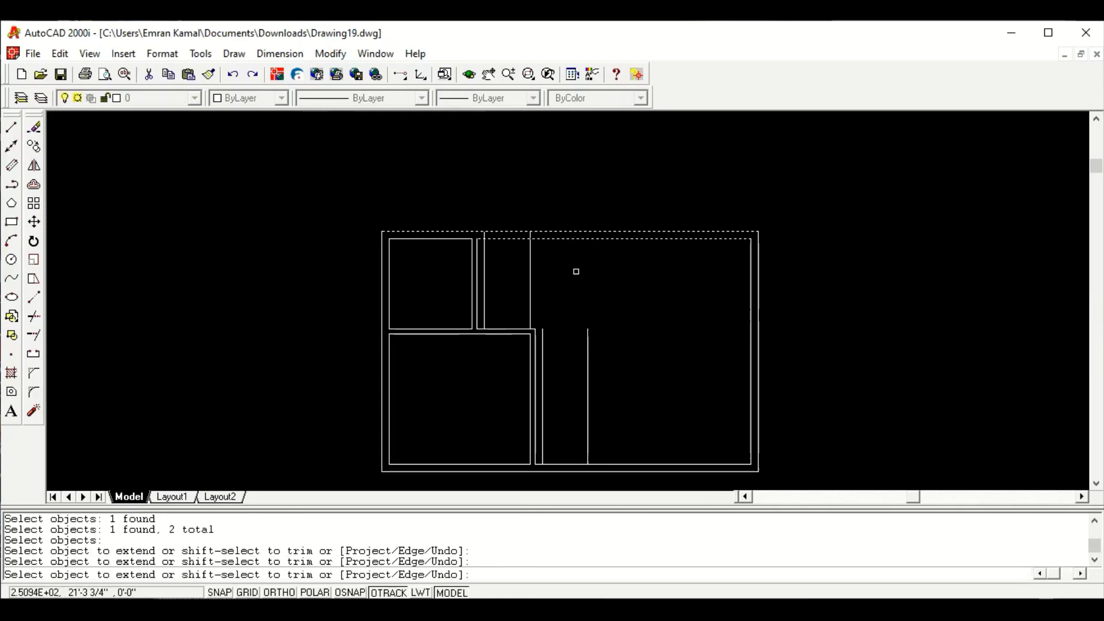
key(Return)
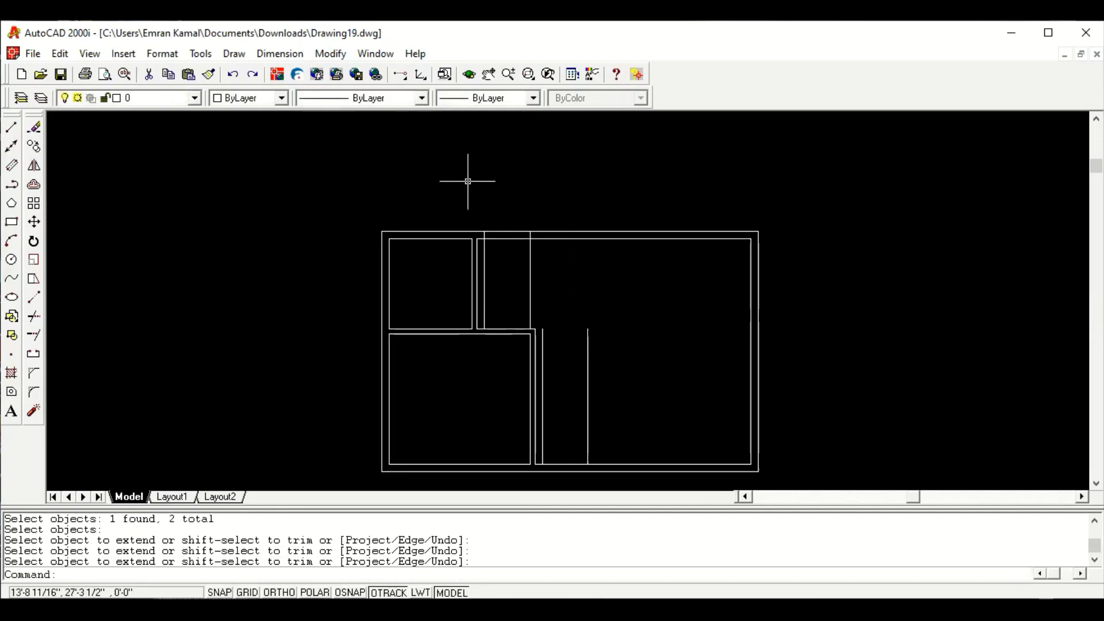
Extend the two lower vertical lines down to the inner and outer bottom wall lines
key(Return)
click(640, 463)
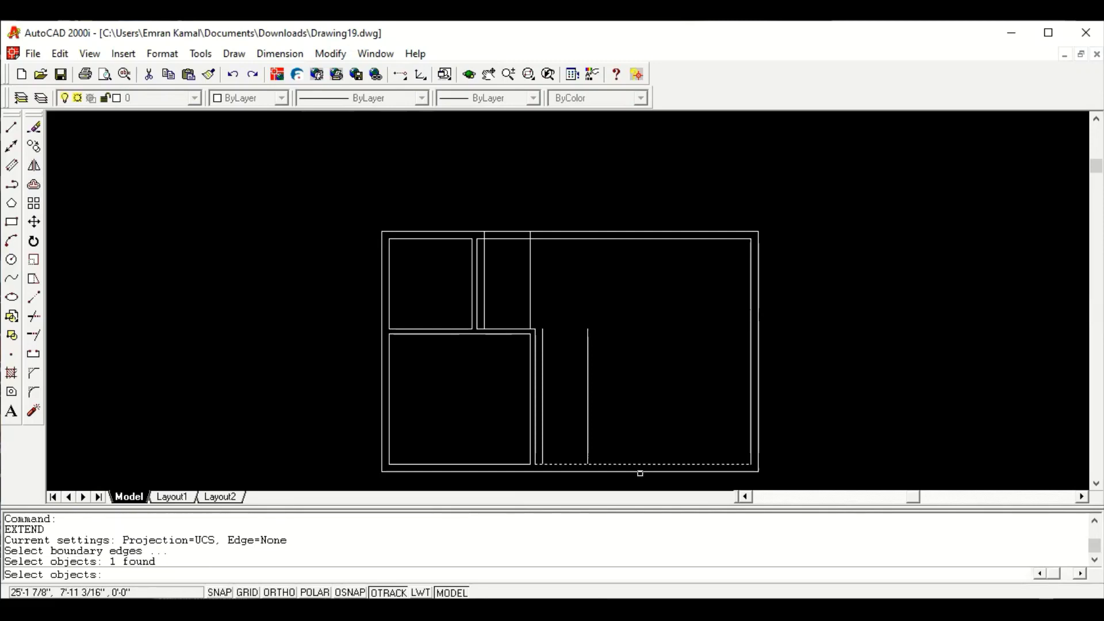
click(639, 472)
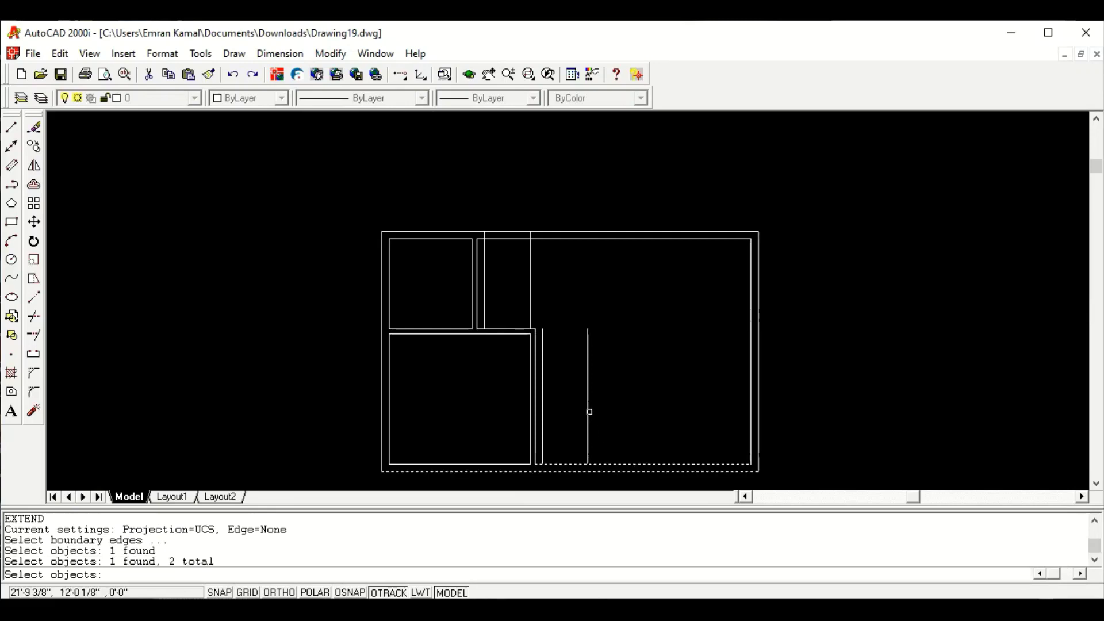
key(Return)
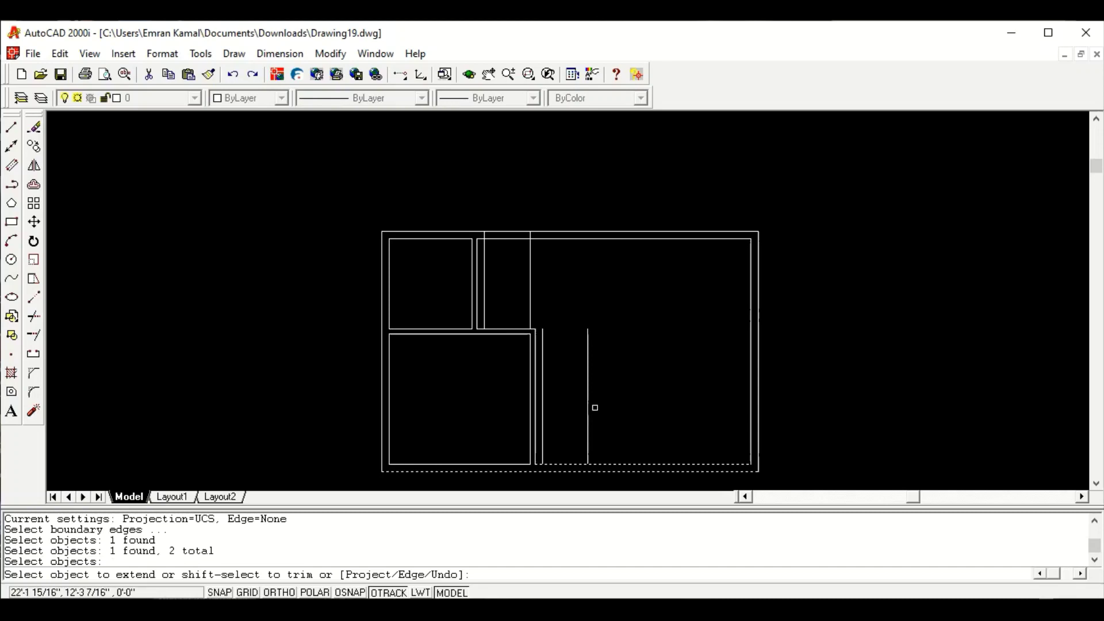
click(588, 407)
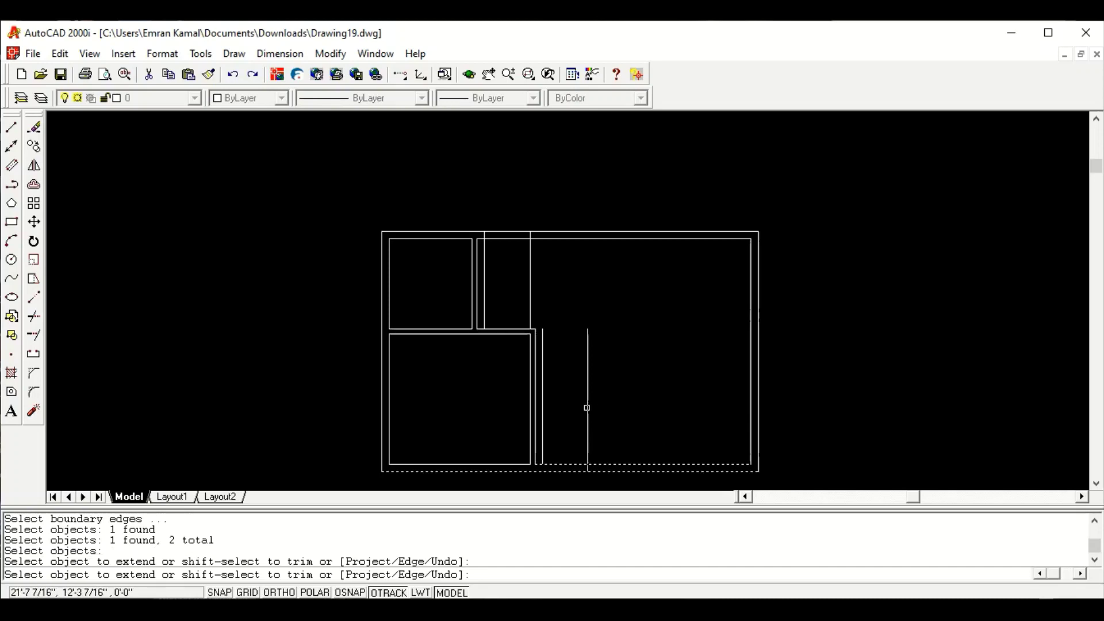
click(543, 419)
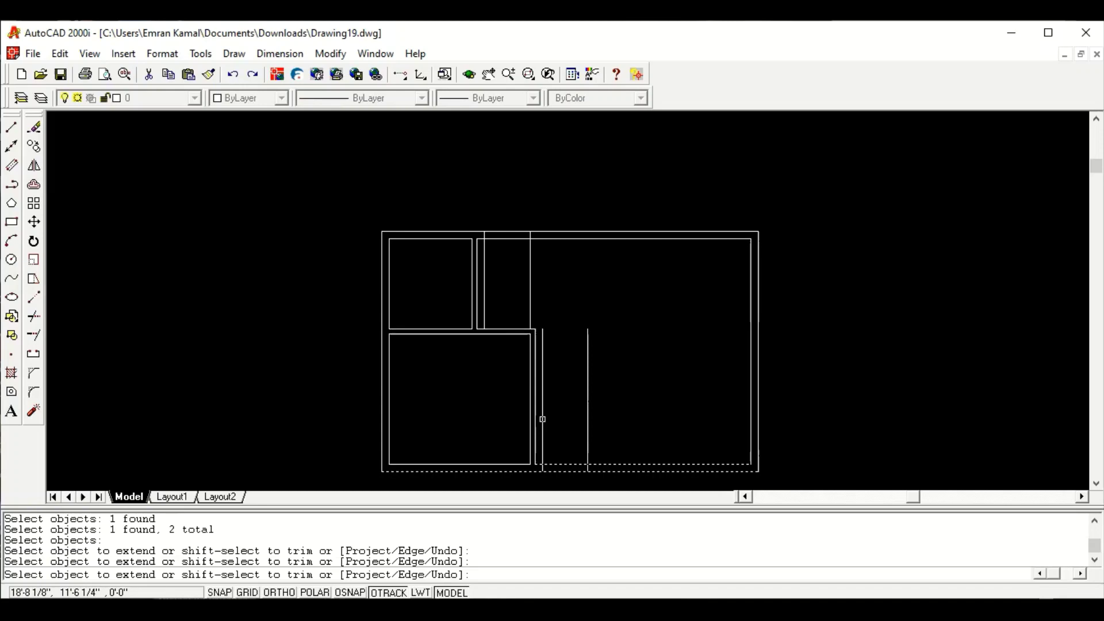
key(Return)
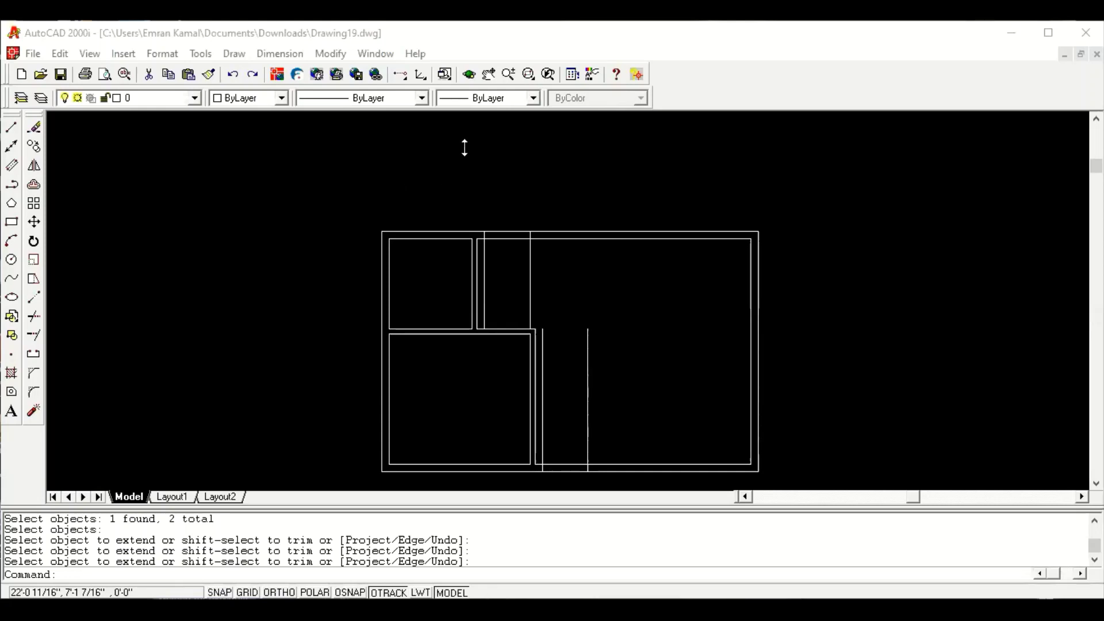
Trim both top wall lines between the two upper vertical lines to form a door opening
click(331, 53)
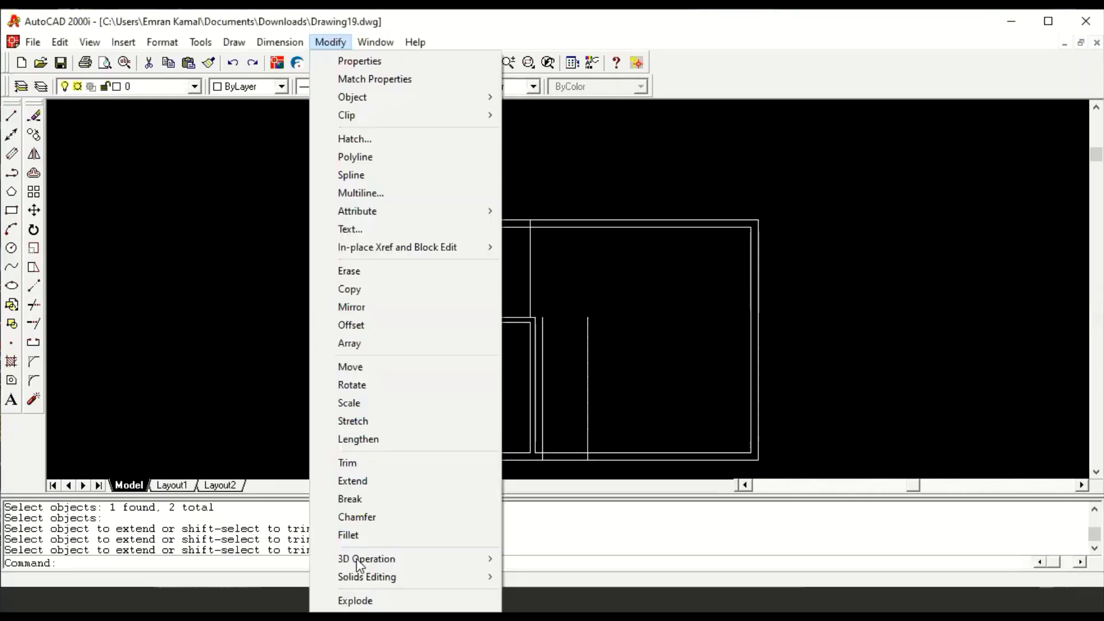
click(350, 458)
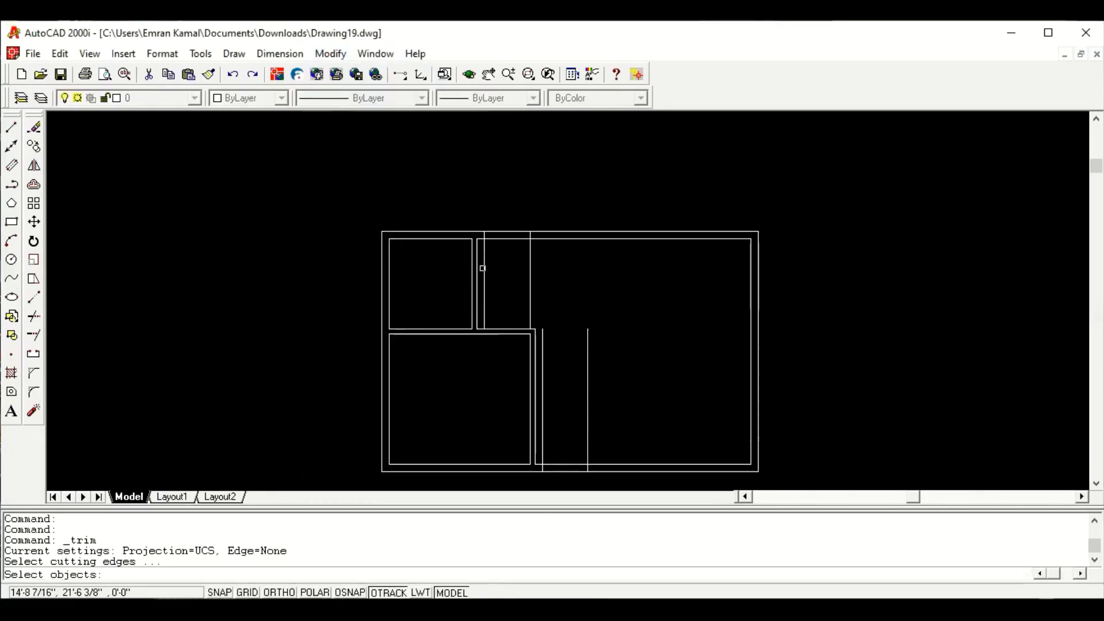
click(483, 268)
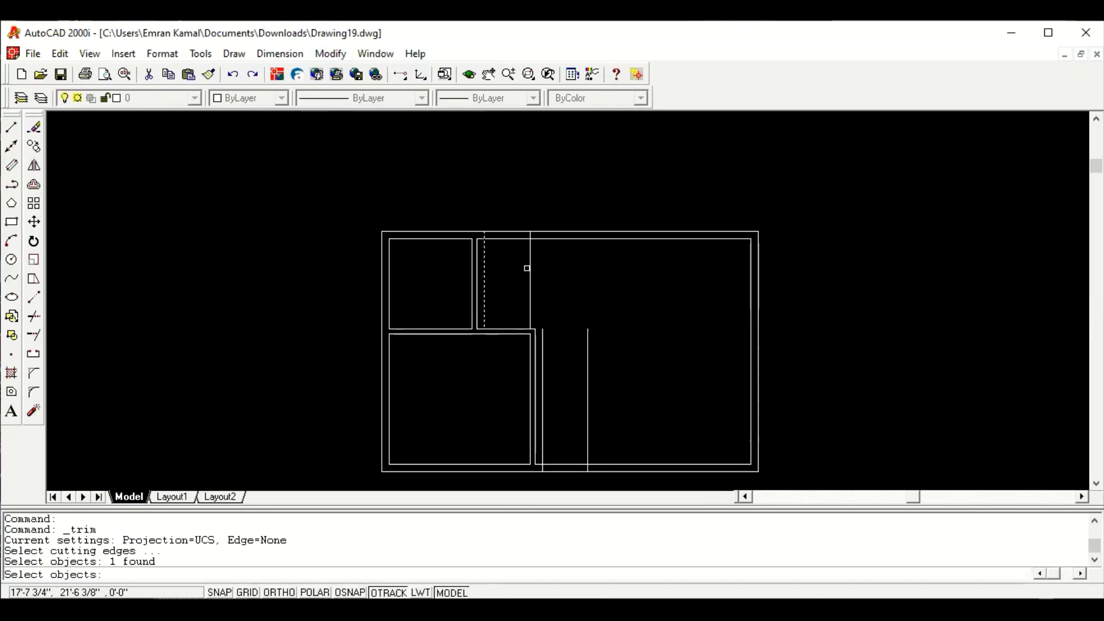
click(530, 268)
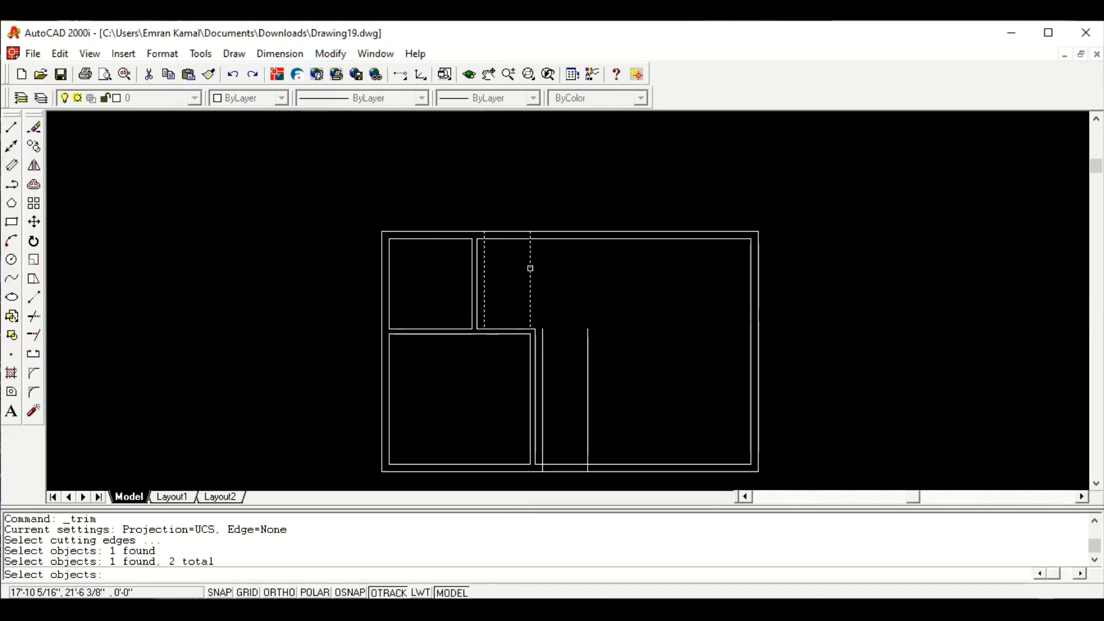
key(Return)
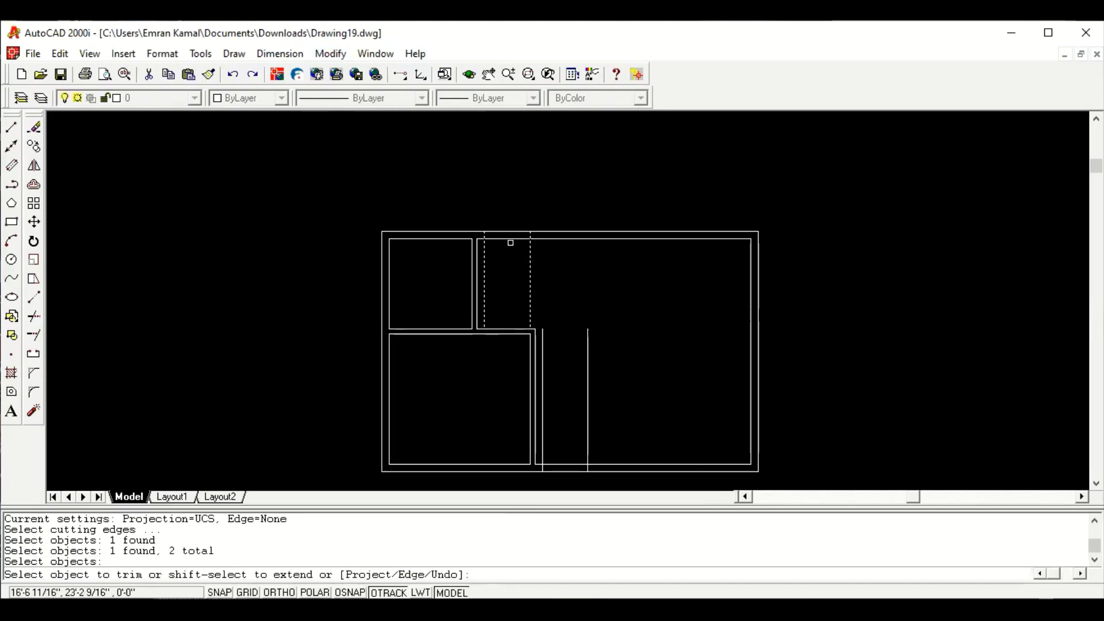
click(510, 240)
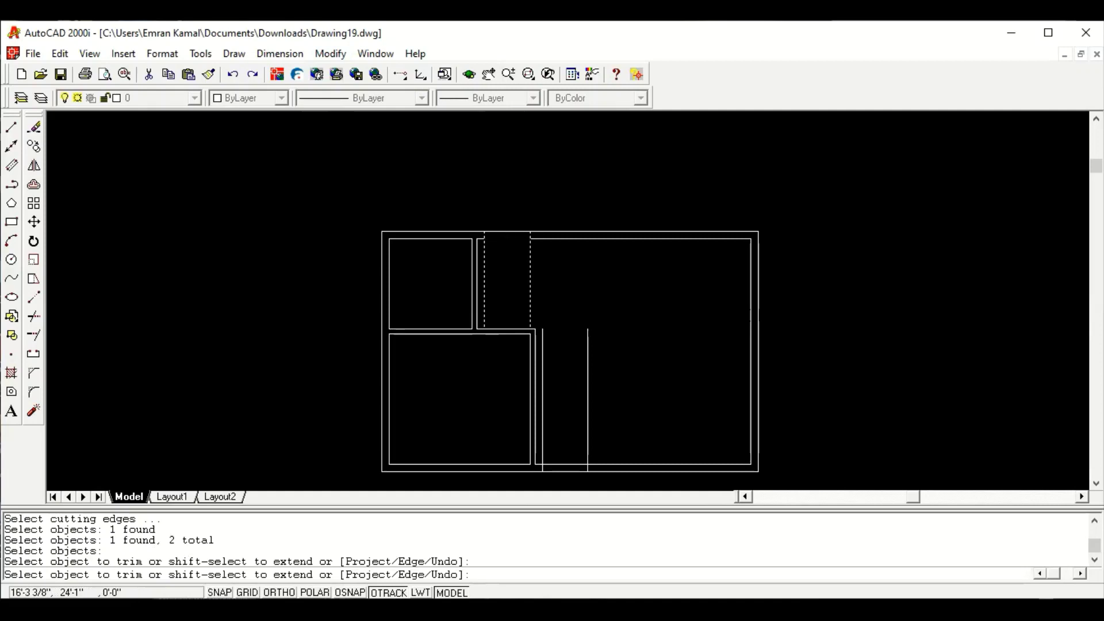
click(506, 231)
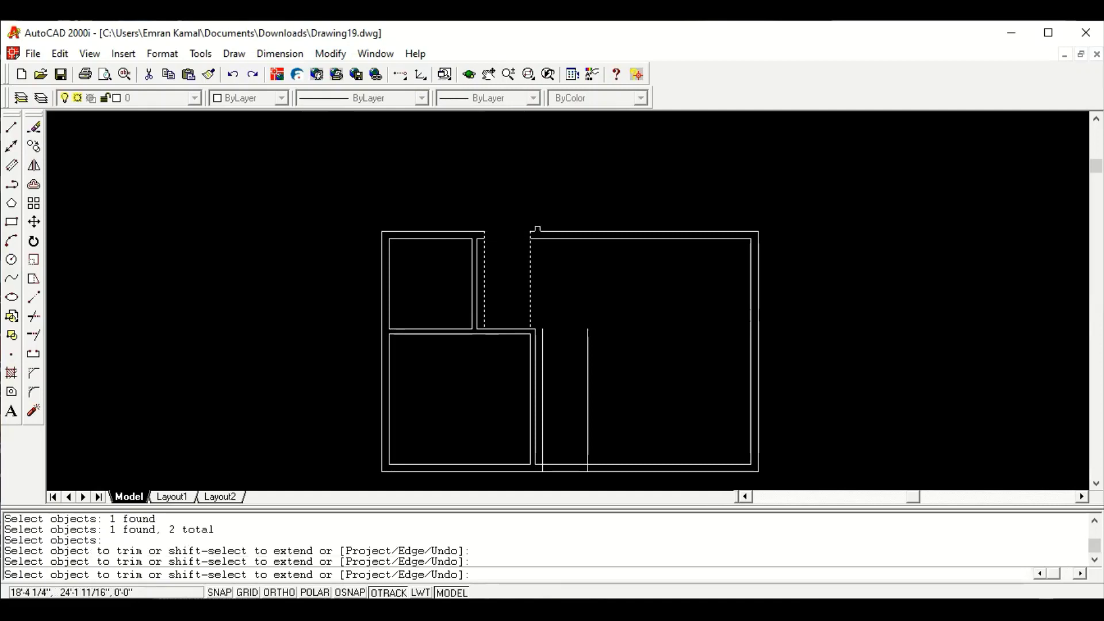
key(Return)
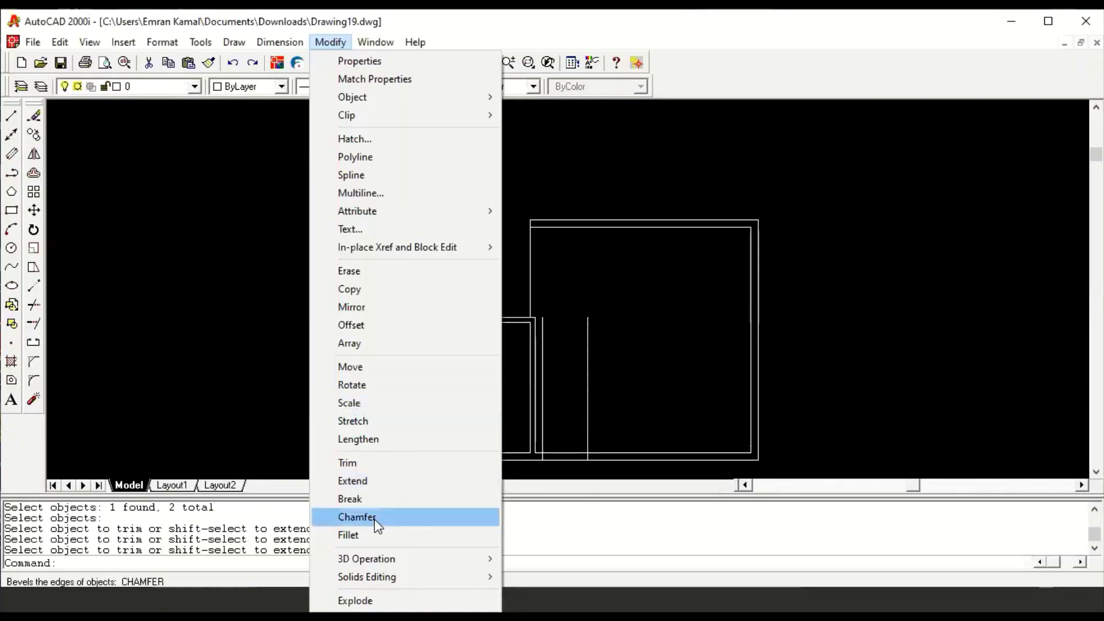
Trim away the strip's right wall line and the right room's left wall line, merging the spaces
click(360, 463)
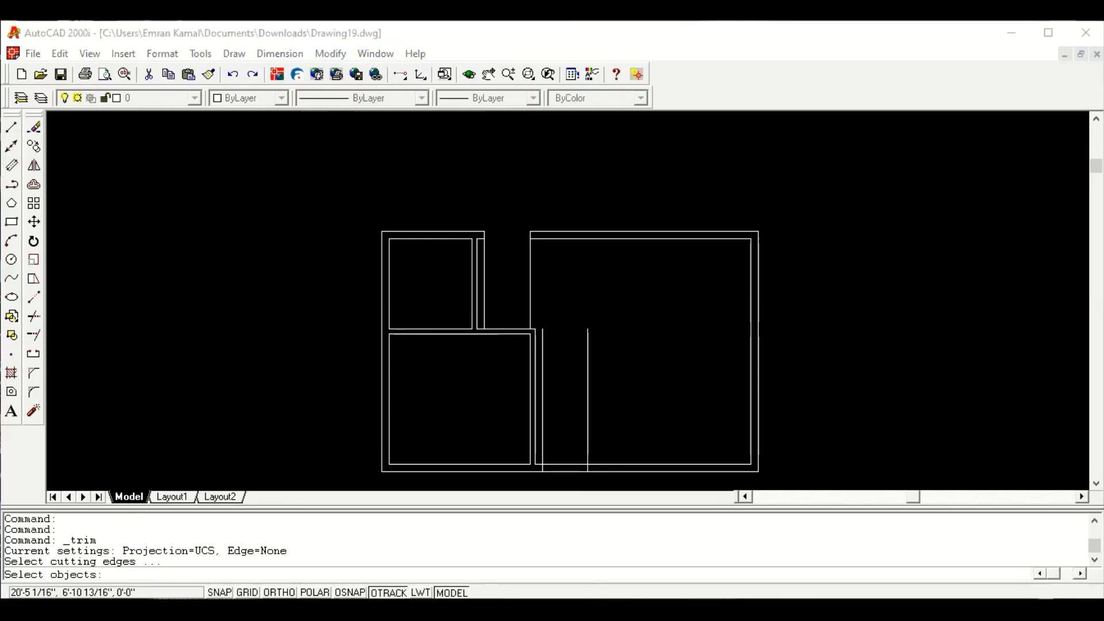
click(329, 43)
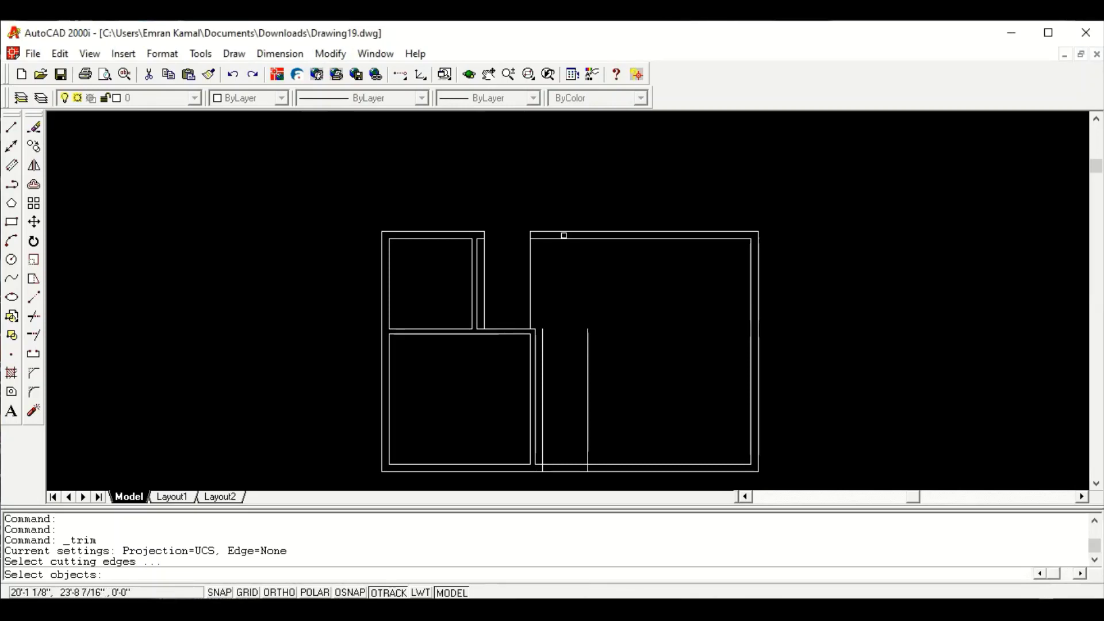
click(565, 241)
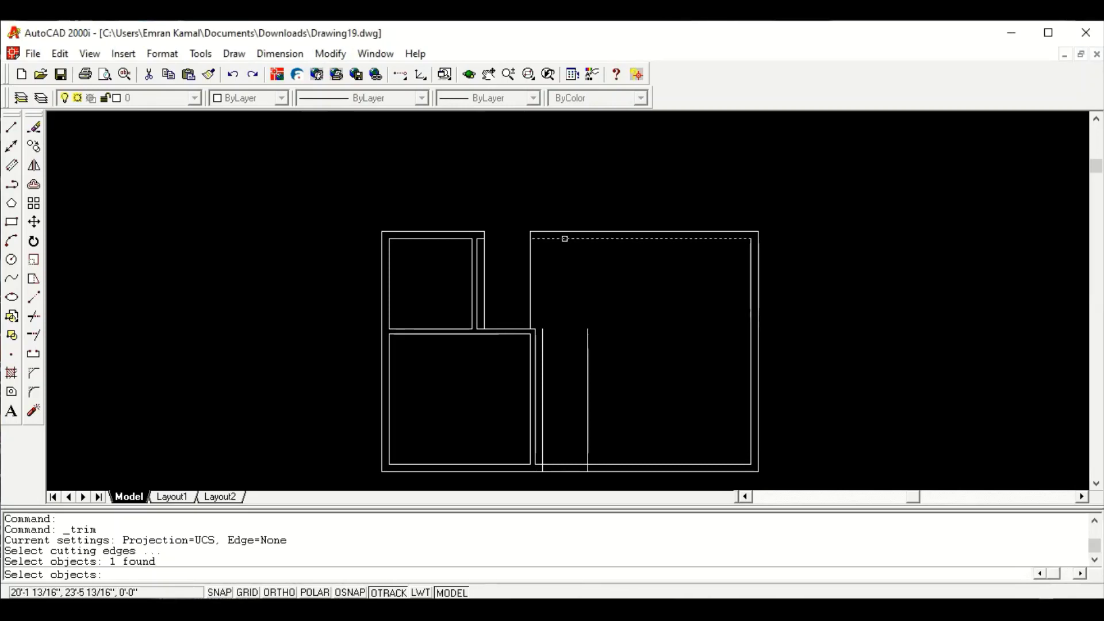
scroll(461, 291, up, 1)
scroll(461, 290, up, 1)
scroll(460, 291, up, 1)
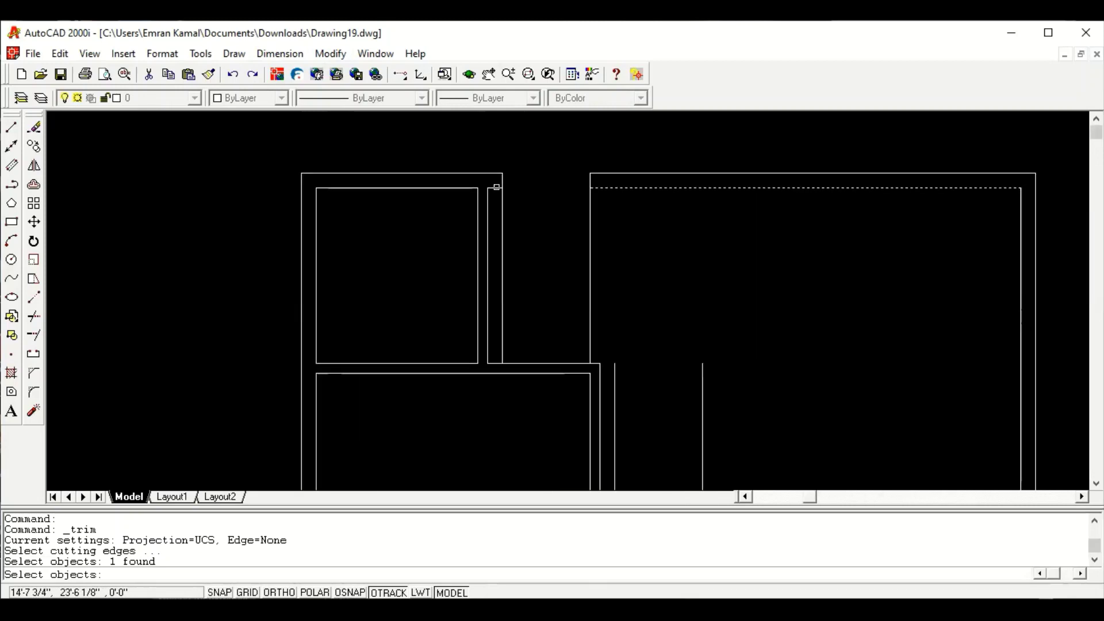
click(497, 188)
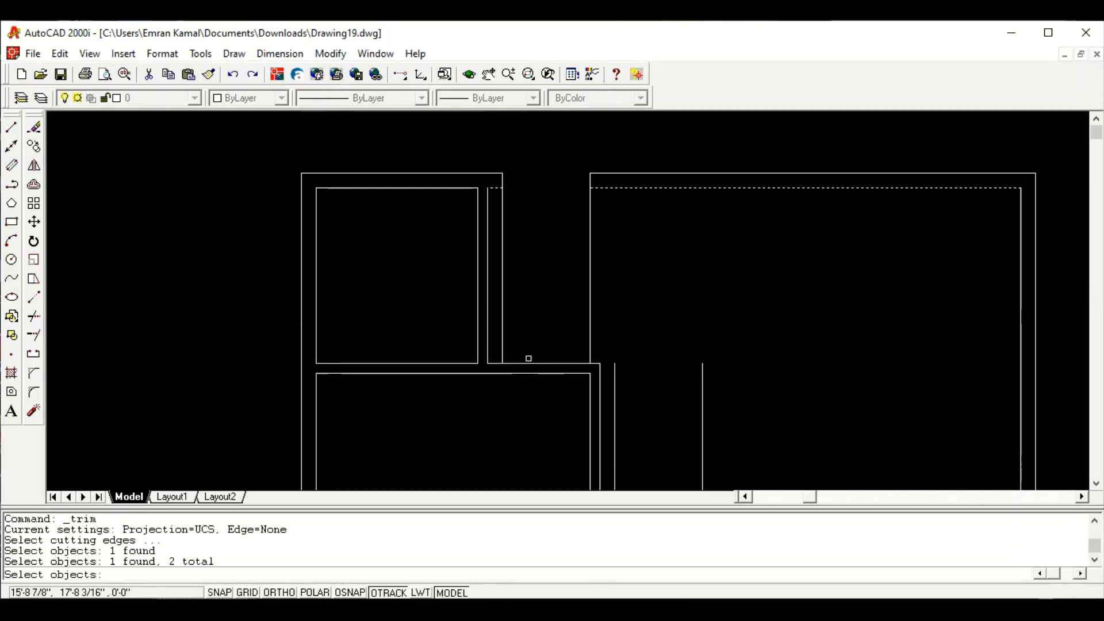
click(528, 363)
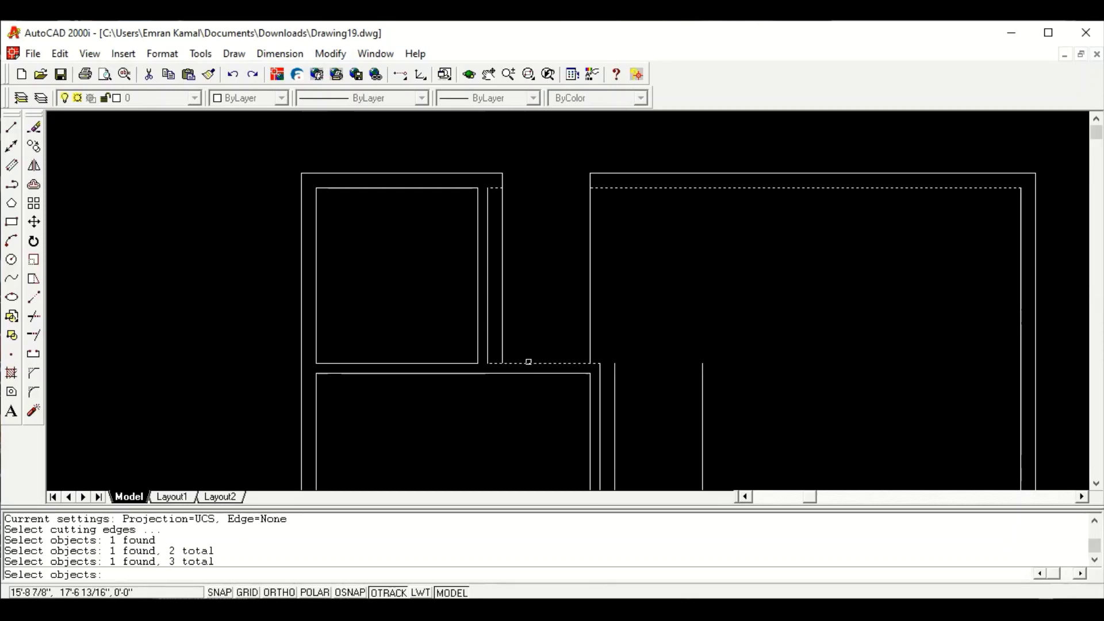
key(Return)
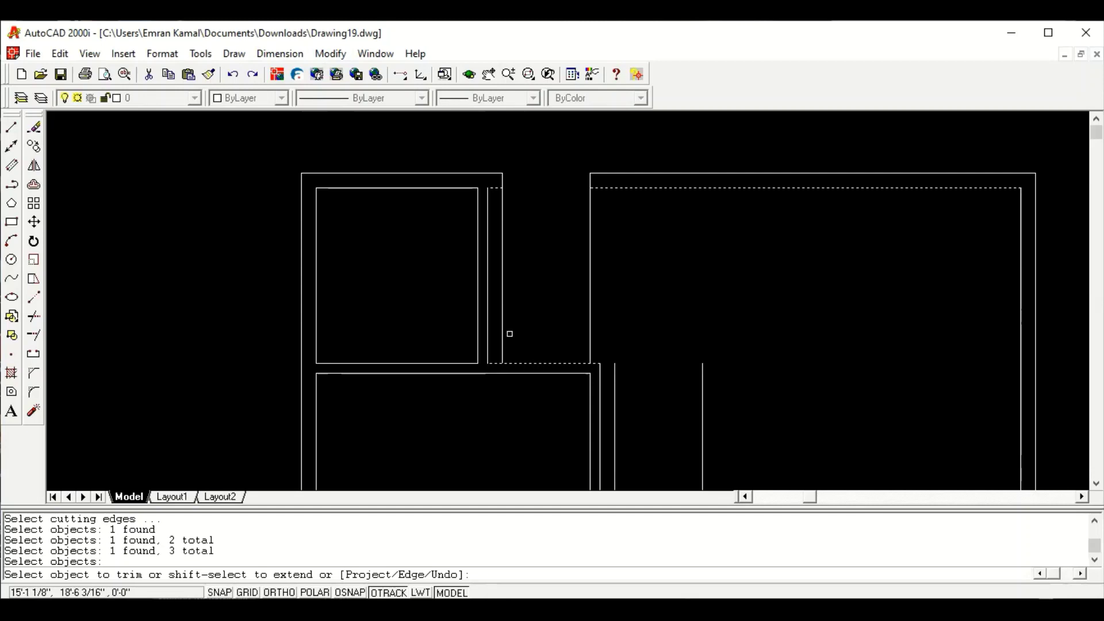
click(502, 327)
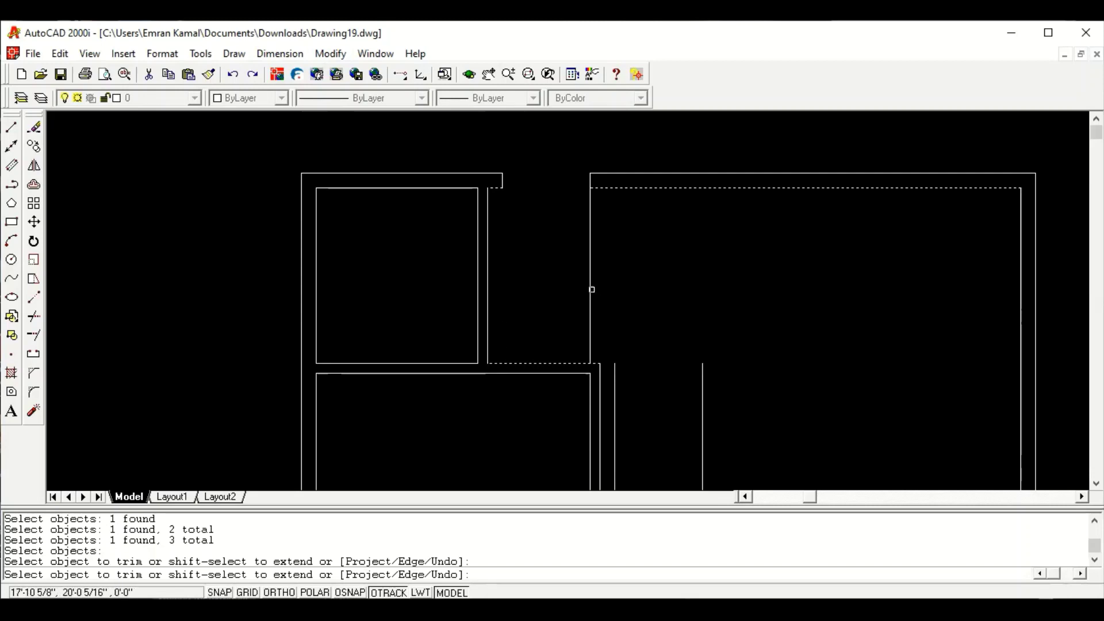
click(590, 289)
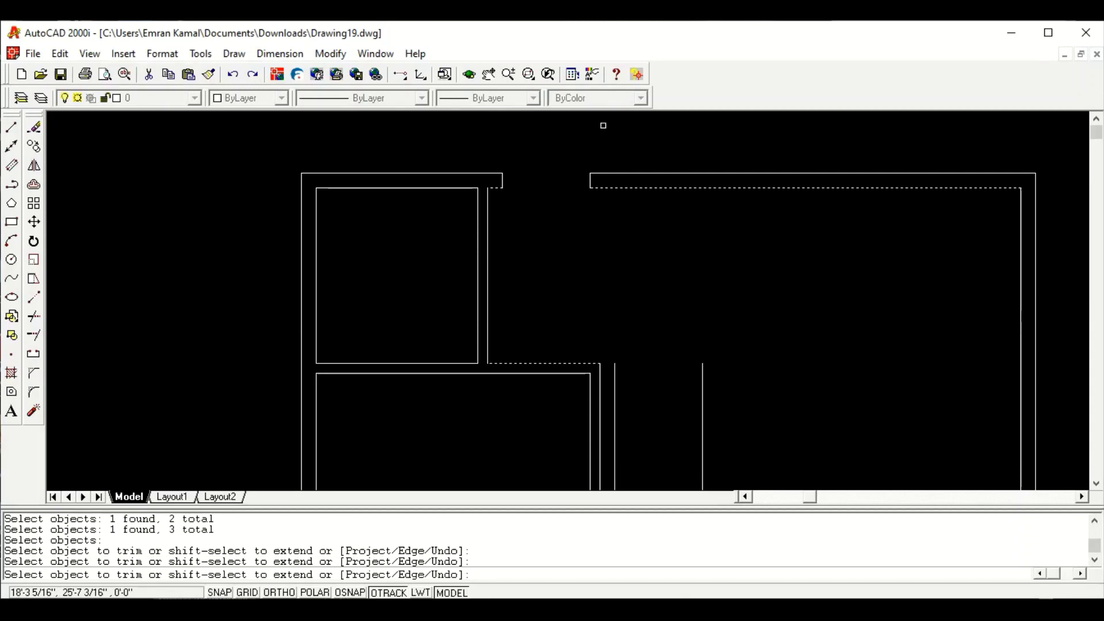
scroll(618, 268, down, 3)
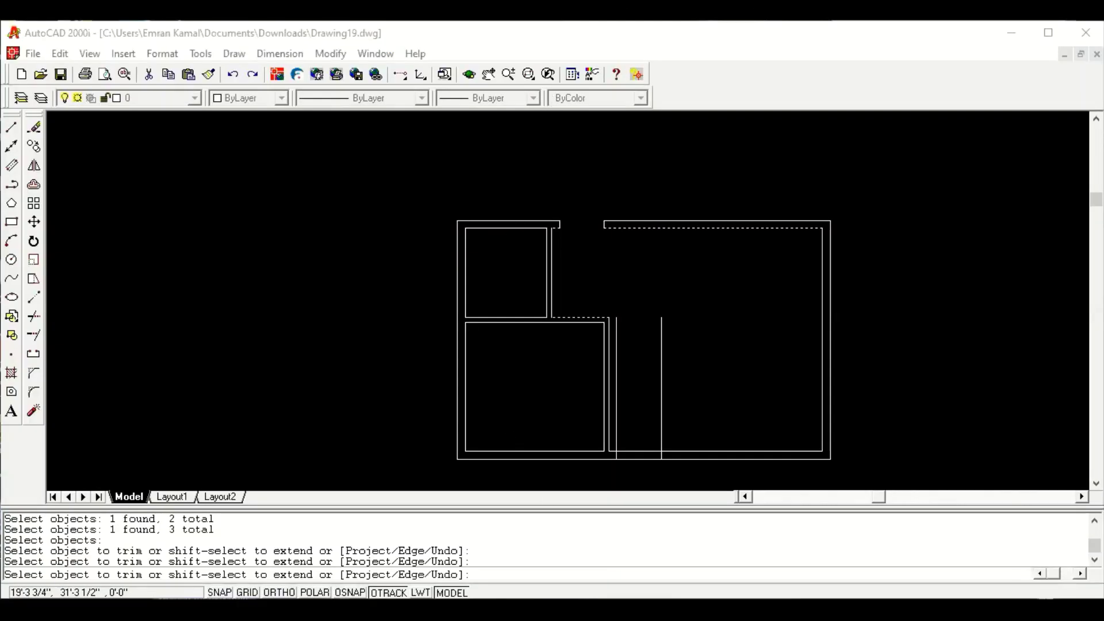
Begin a trim with the vertical lines and inner bottom wall as edges, then cancel and undo
click(340, 58)
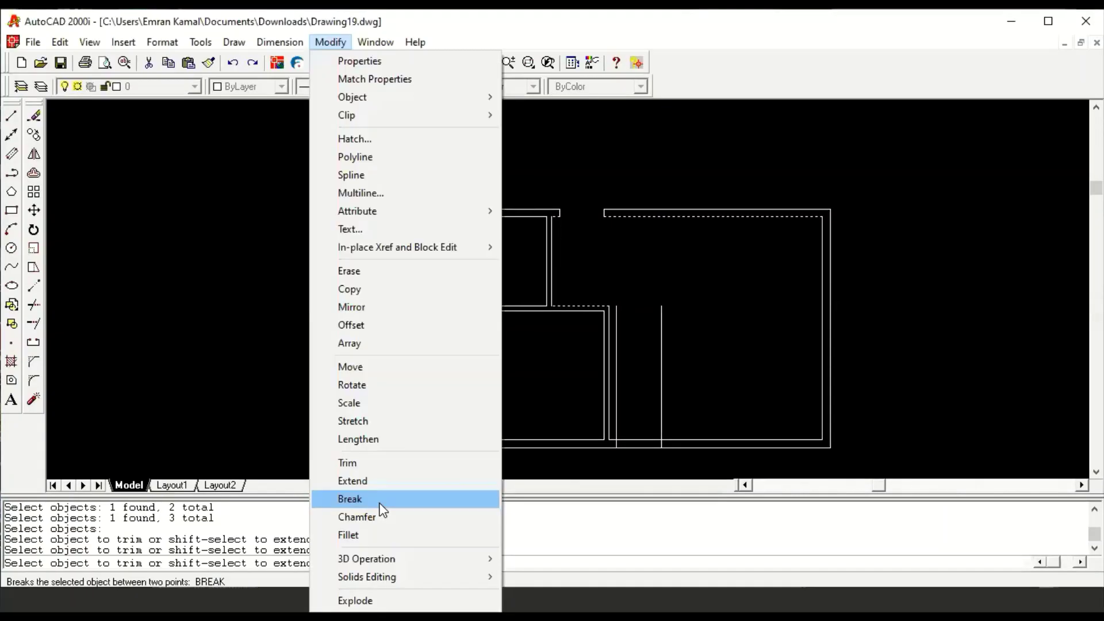
click(365, 465)
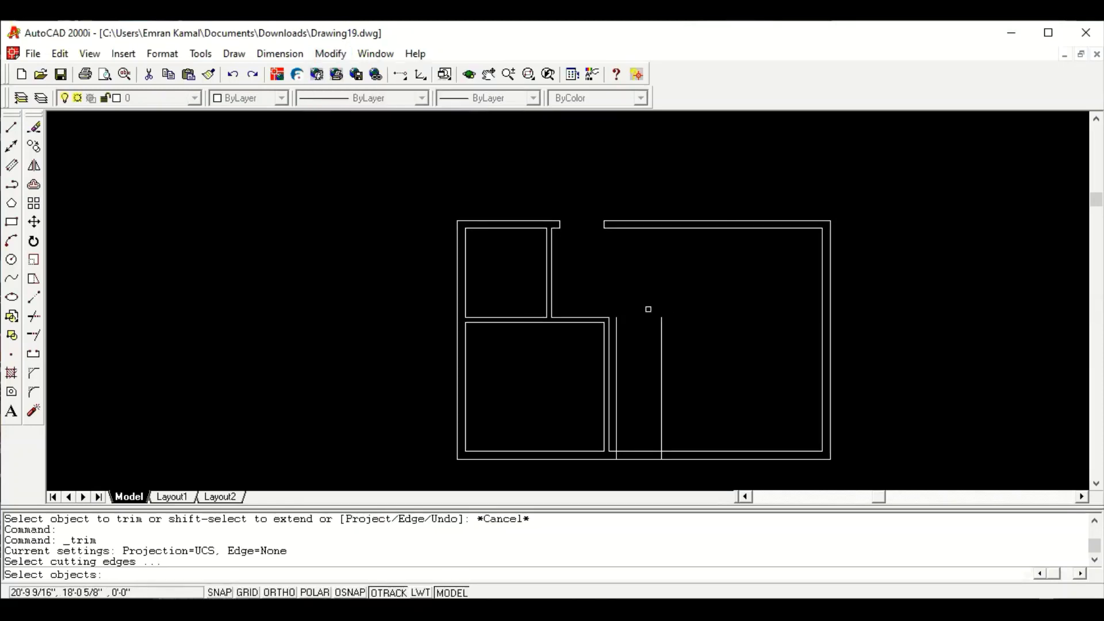
click(615, 349)
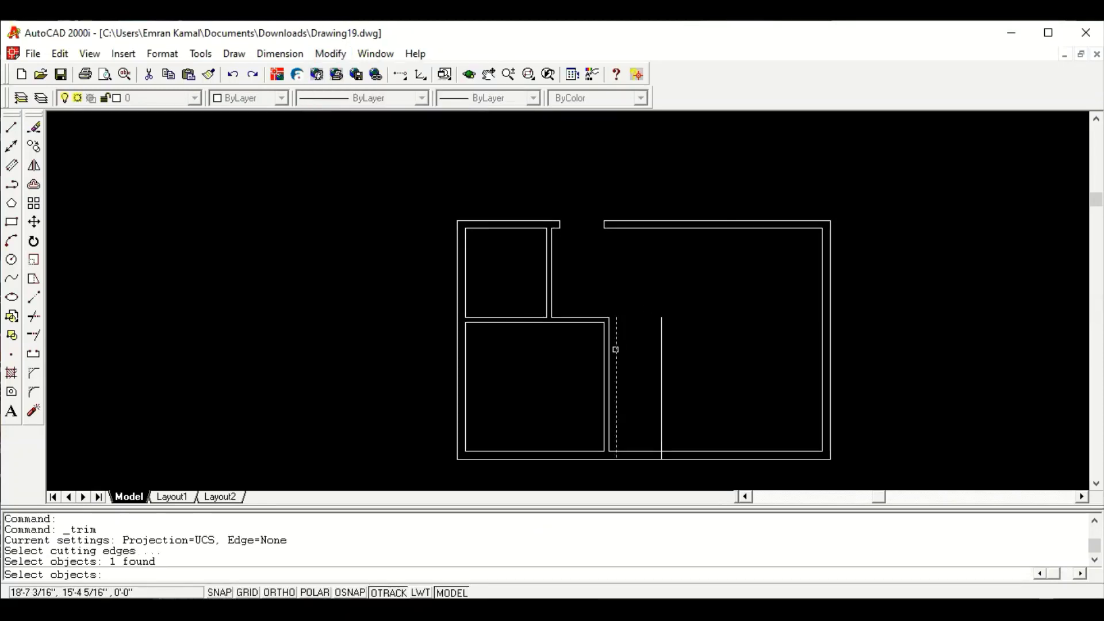
click(661, 346)
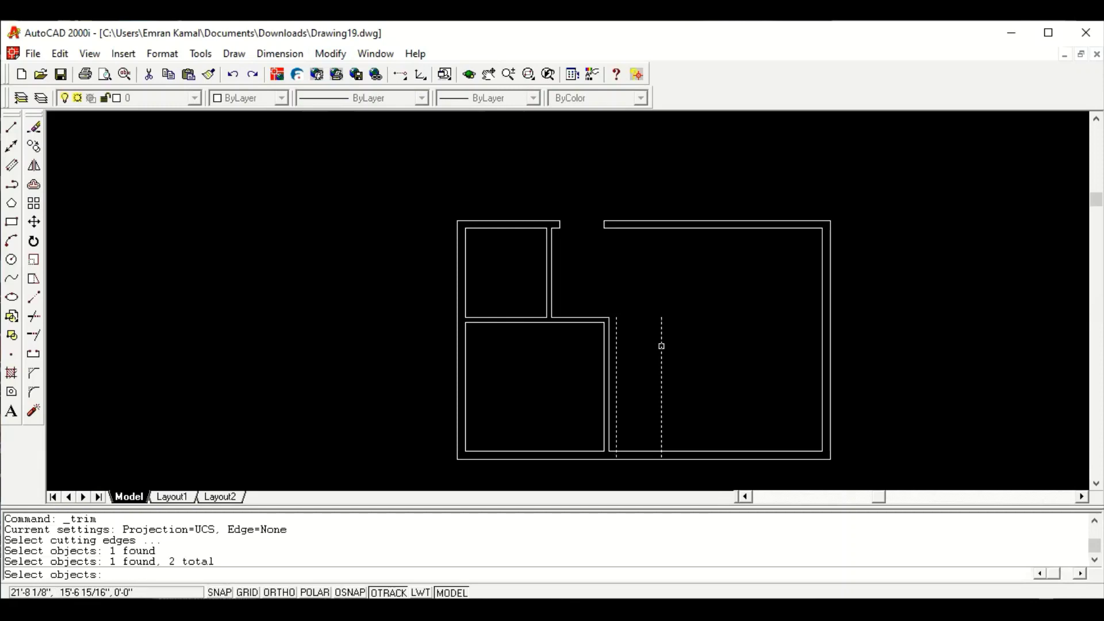
click(634, 452)
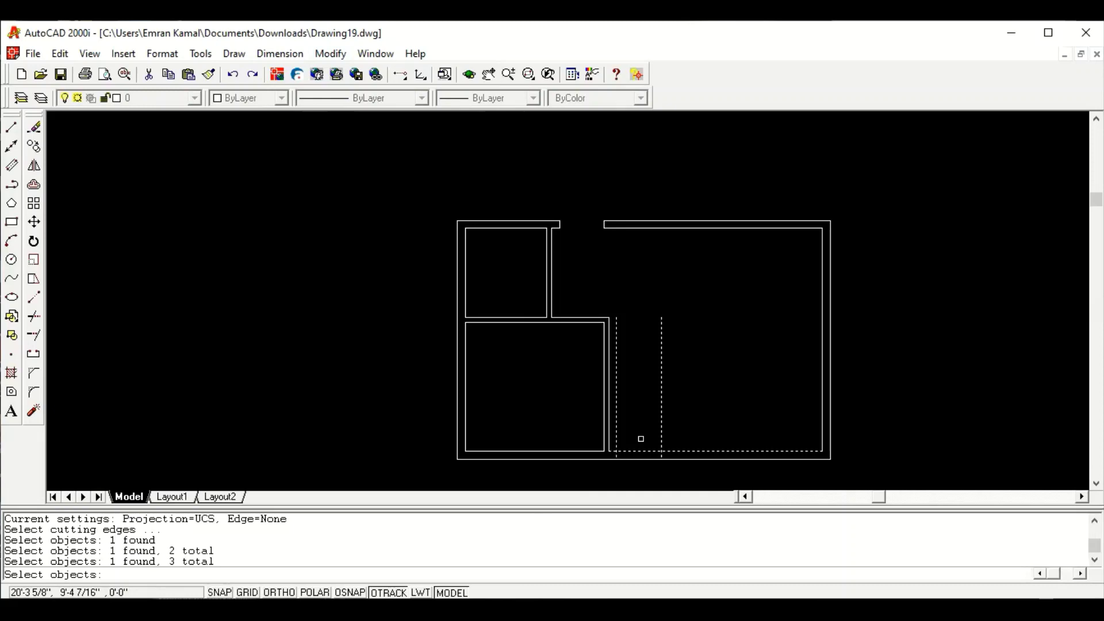
key(Escape)
key(ctrl+z)
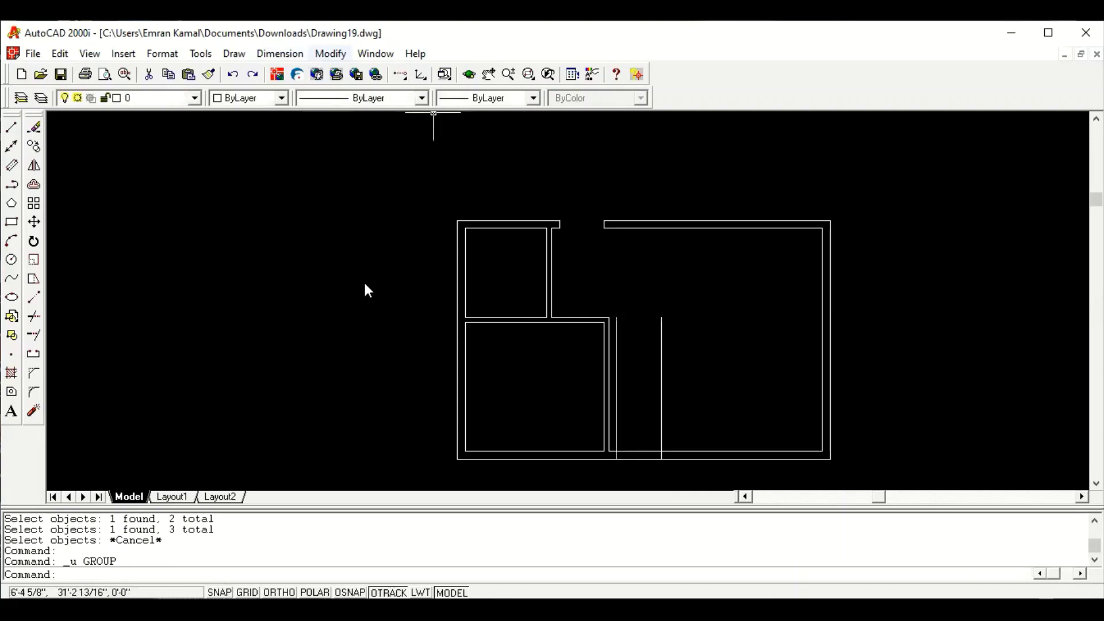
Trim both long vertical lines back to the bottom wall, leaving short door jambs
click(331, 54)
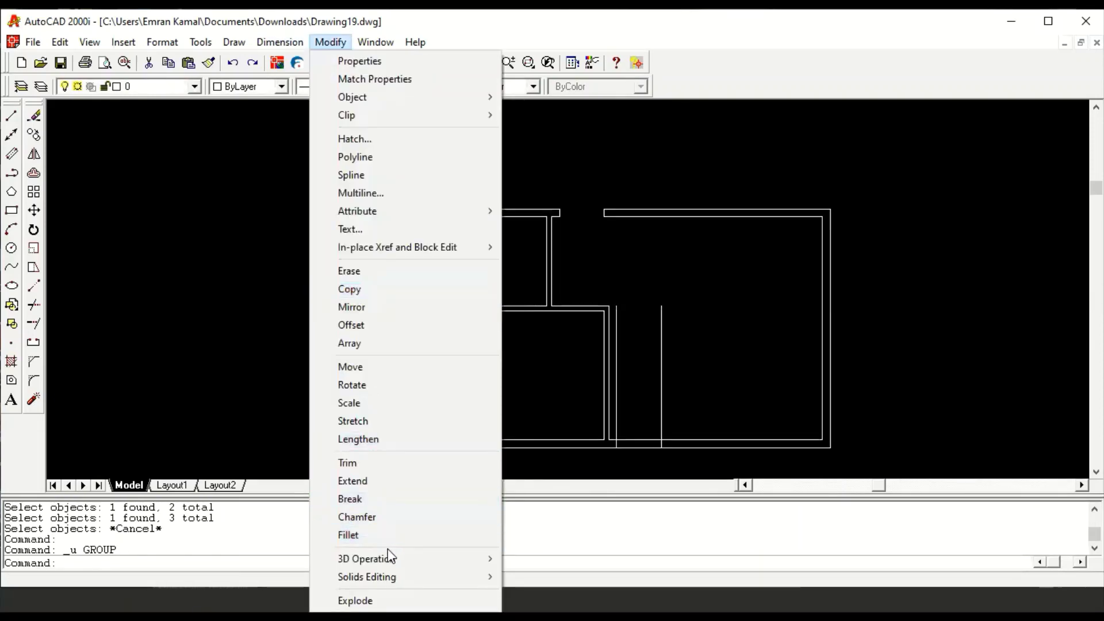
mouse_move(367, 557)
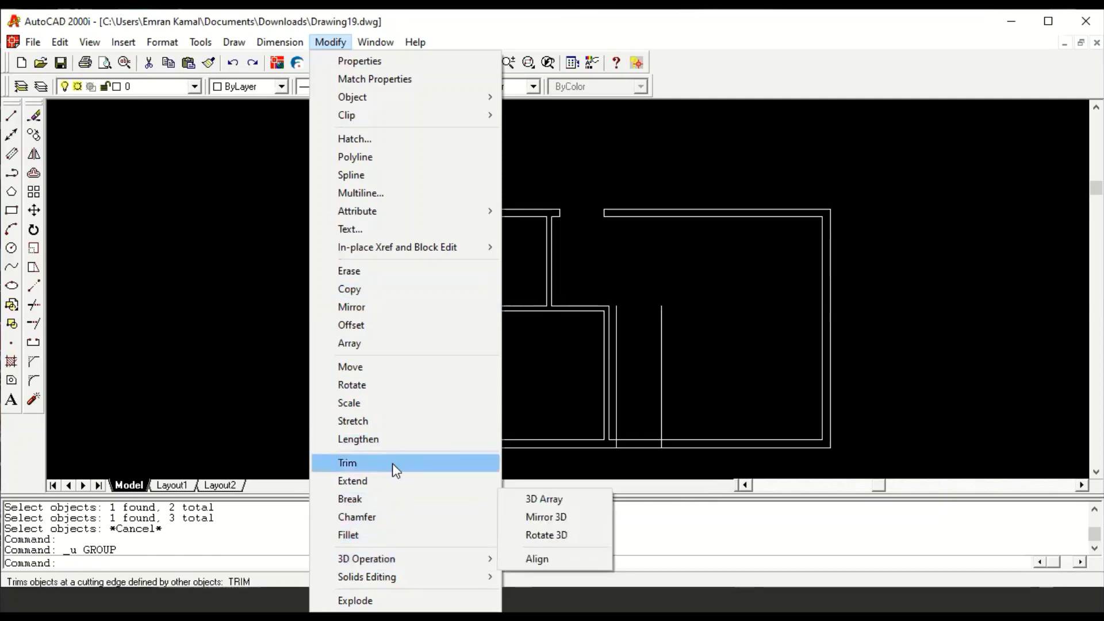
click(392, 463)
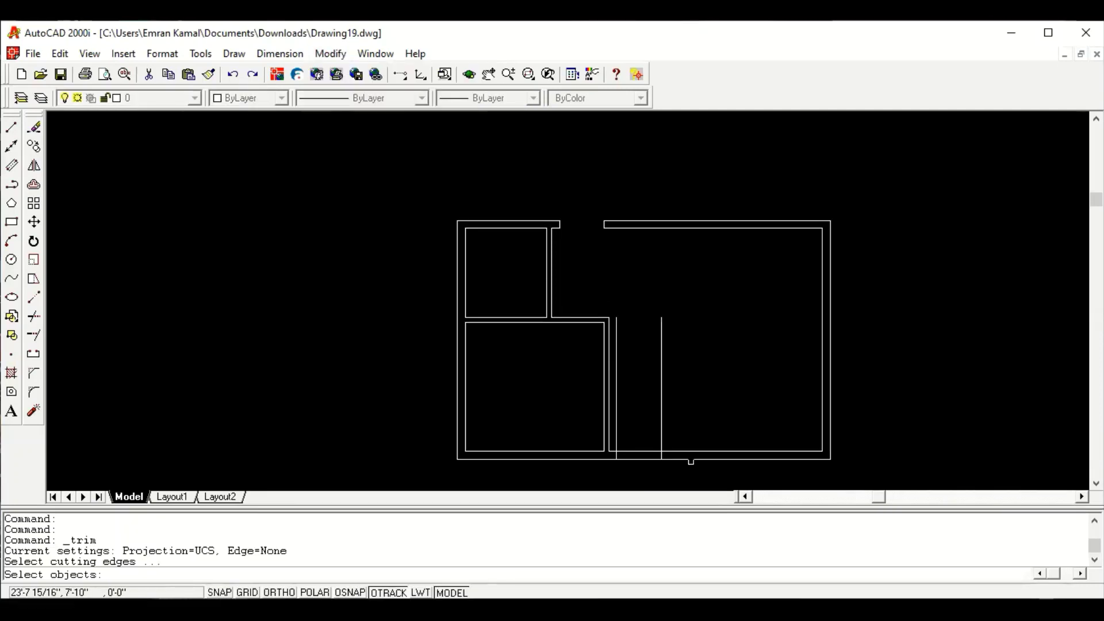
click(690, 461)
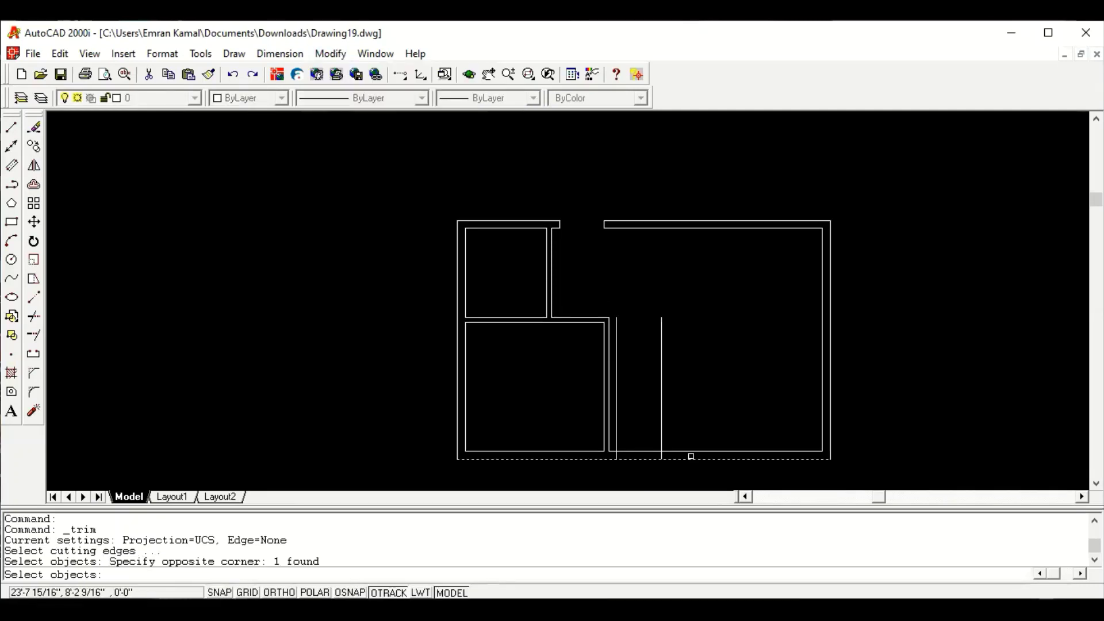
click(681, 452)
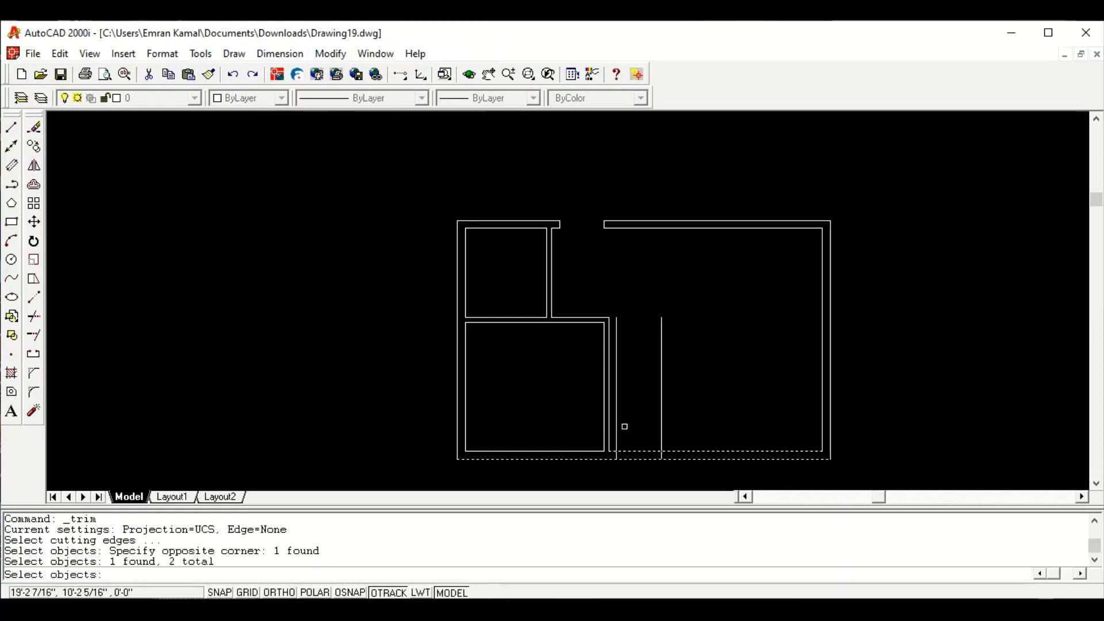
key(Return)
click(616, 411)
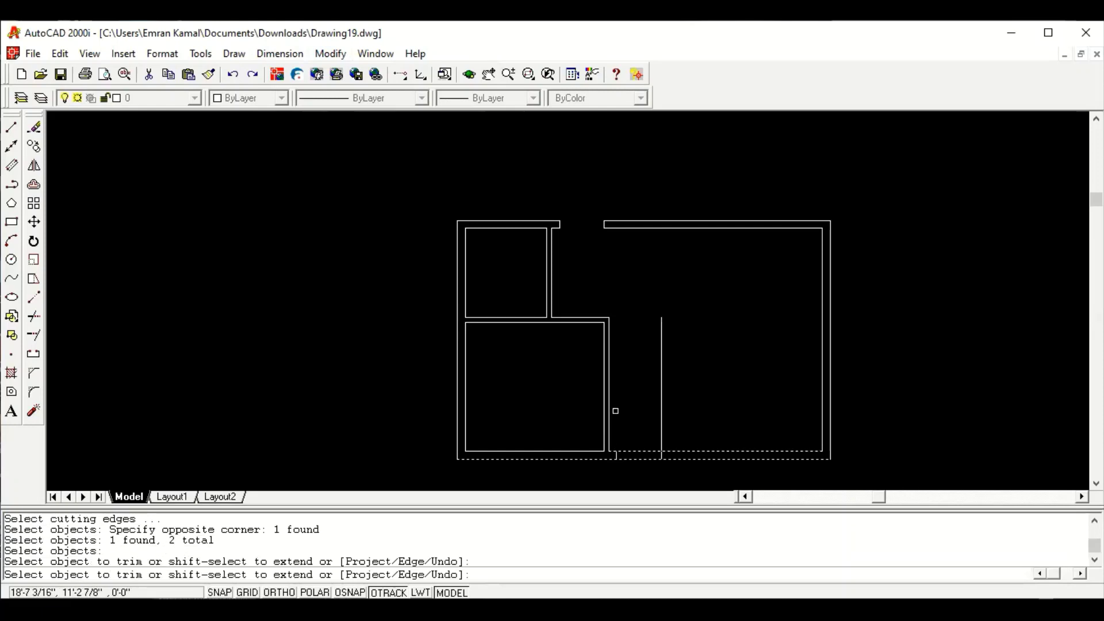
click(661, 397)
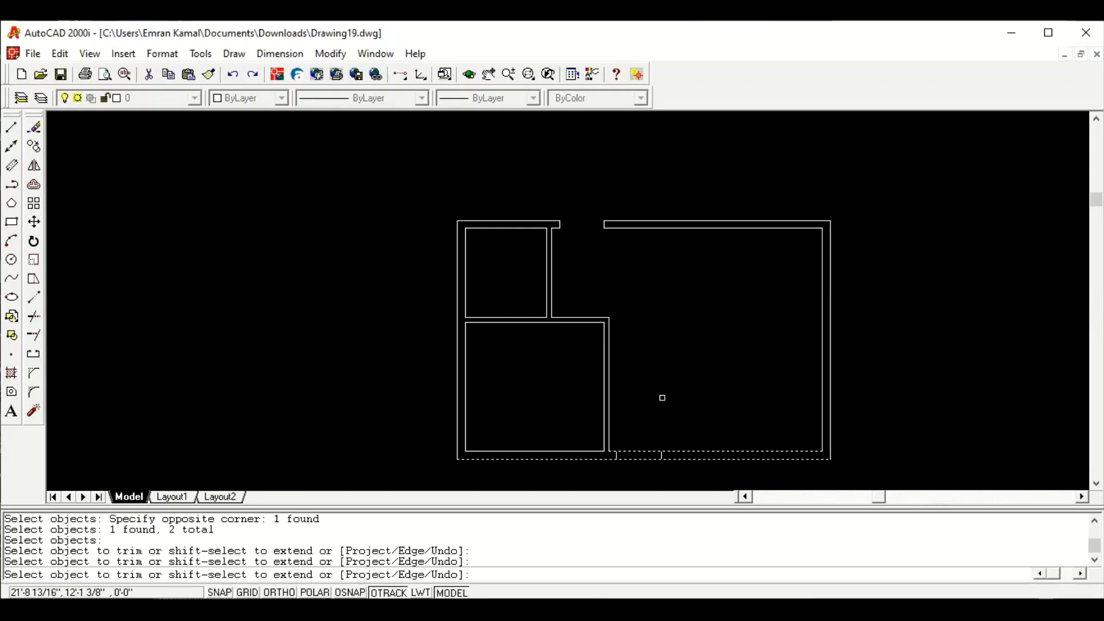
key(Return)
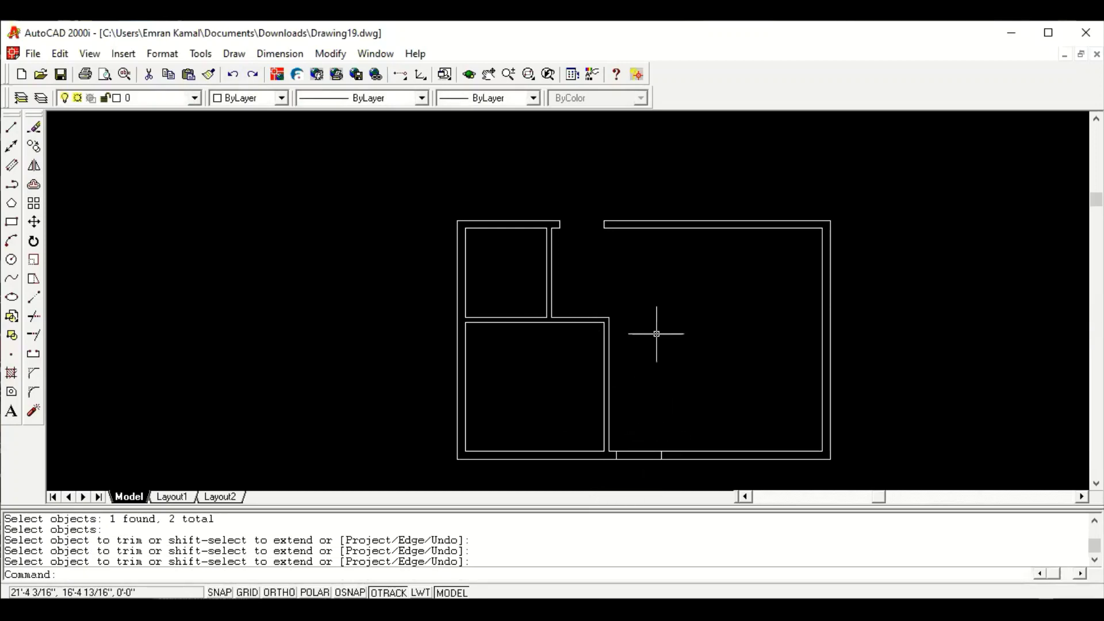
Remove both bottom wall lines between the two door jambs to open the doorway
key(Return)
scroll(656, 437, up, 3)
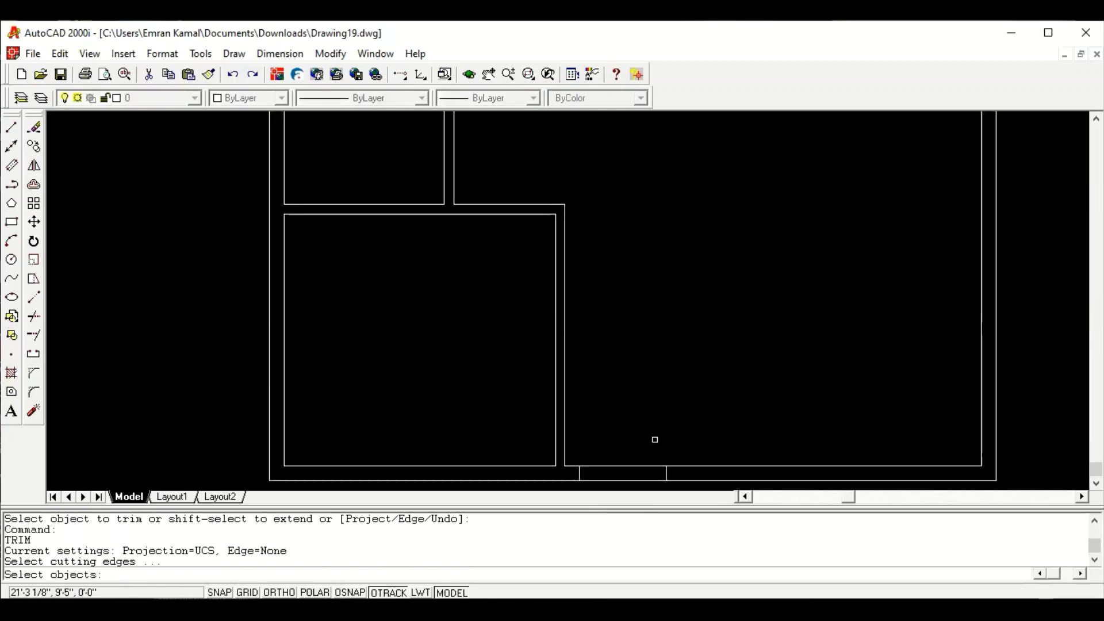
scroll(653, 439, up, 2)
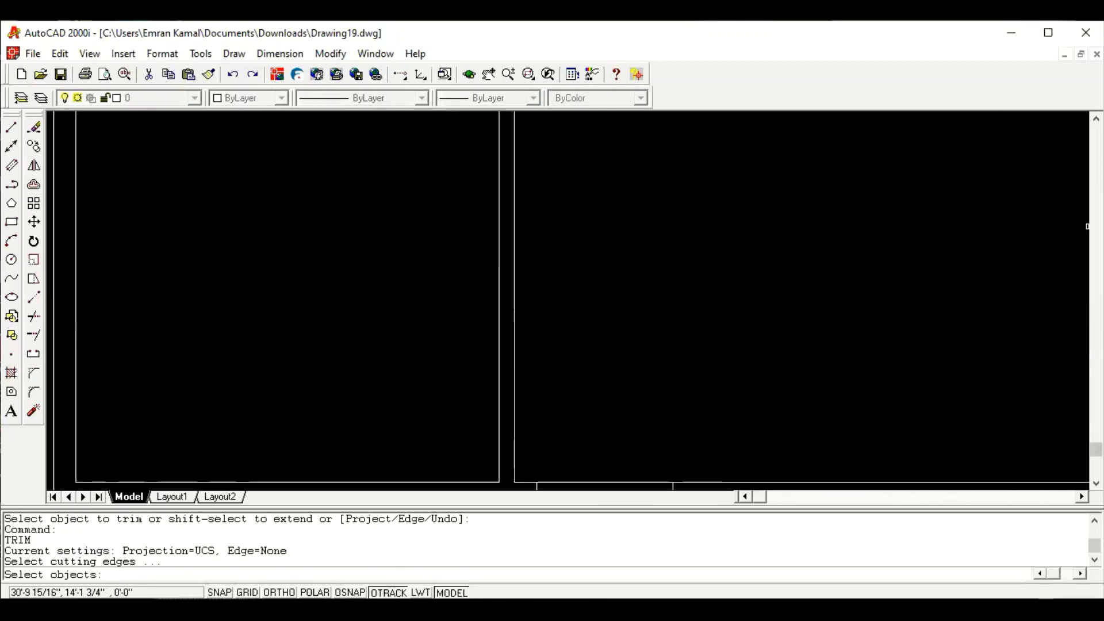
middle_drag(681, 483, 681, 462)
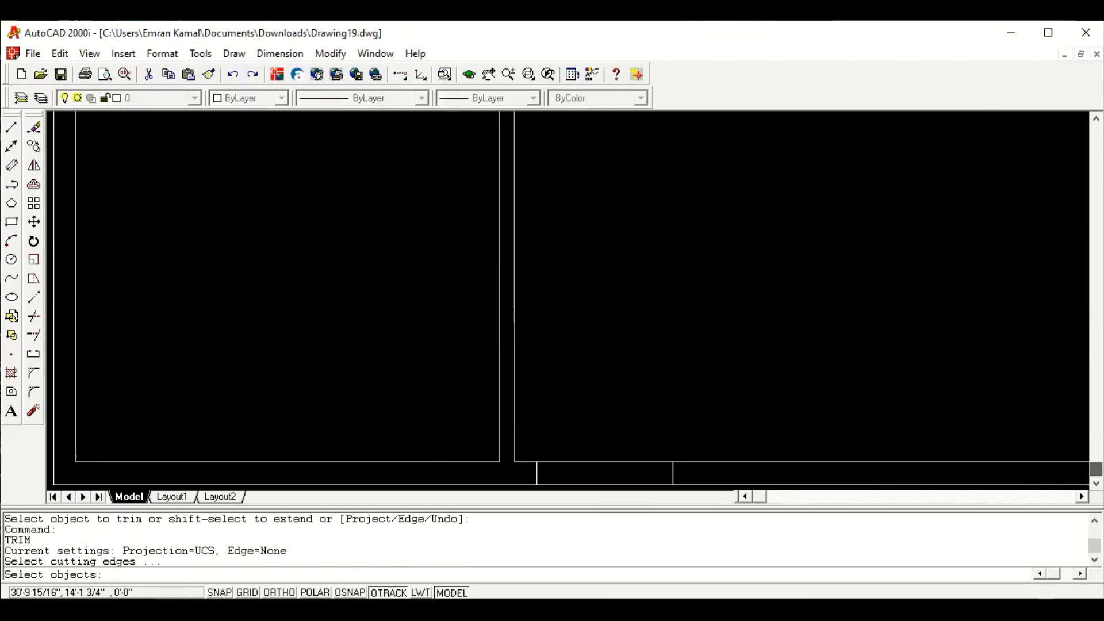
click(537, 475)
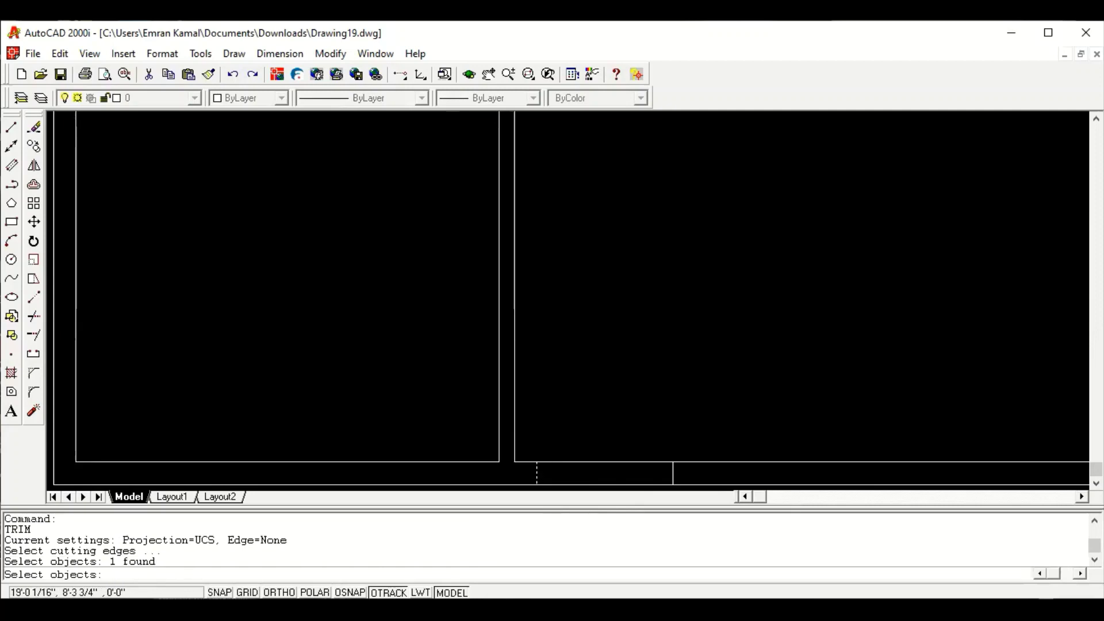
click(673, 470)
key(Return)
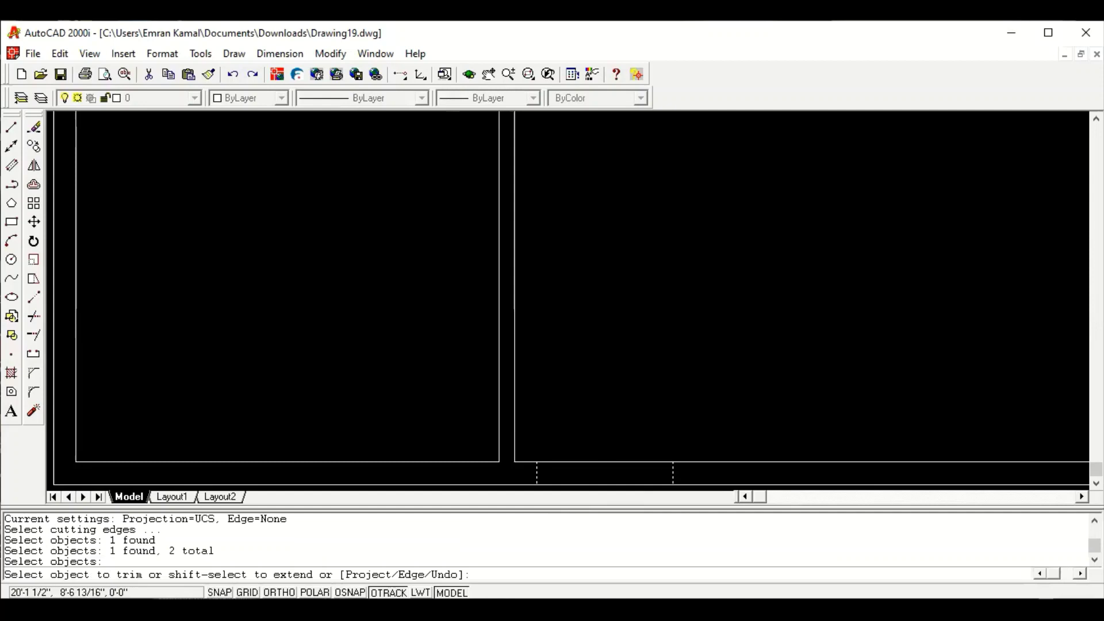
click(601, 461)
click(591, 483)
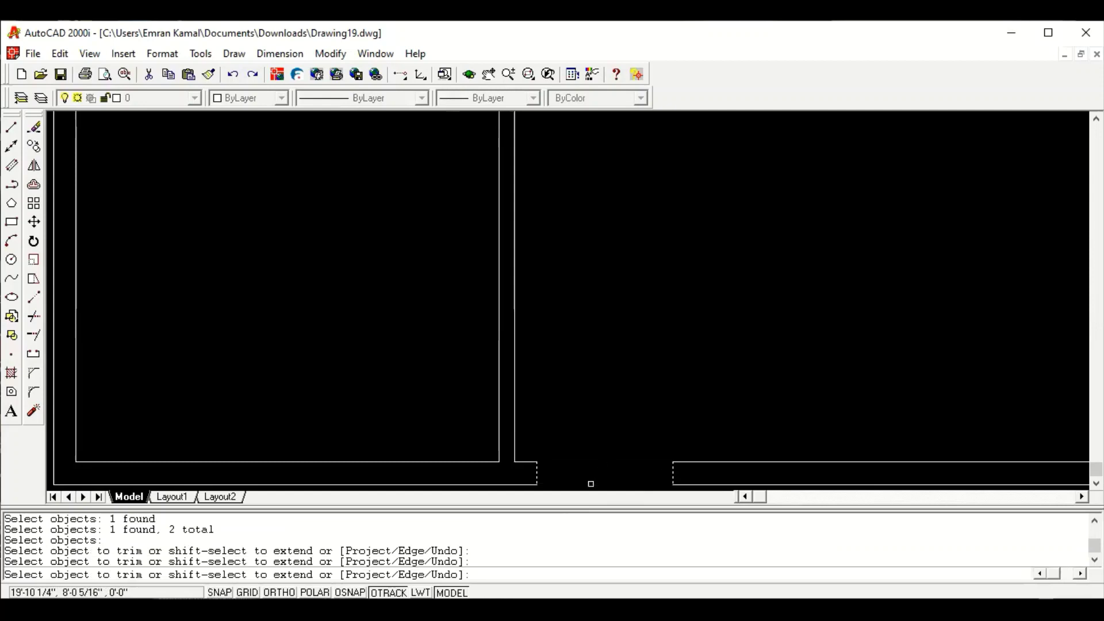
key(Return)
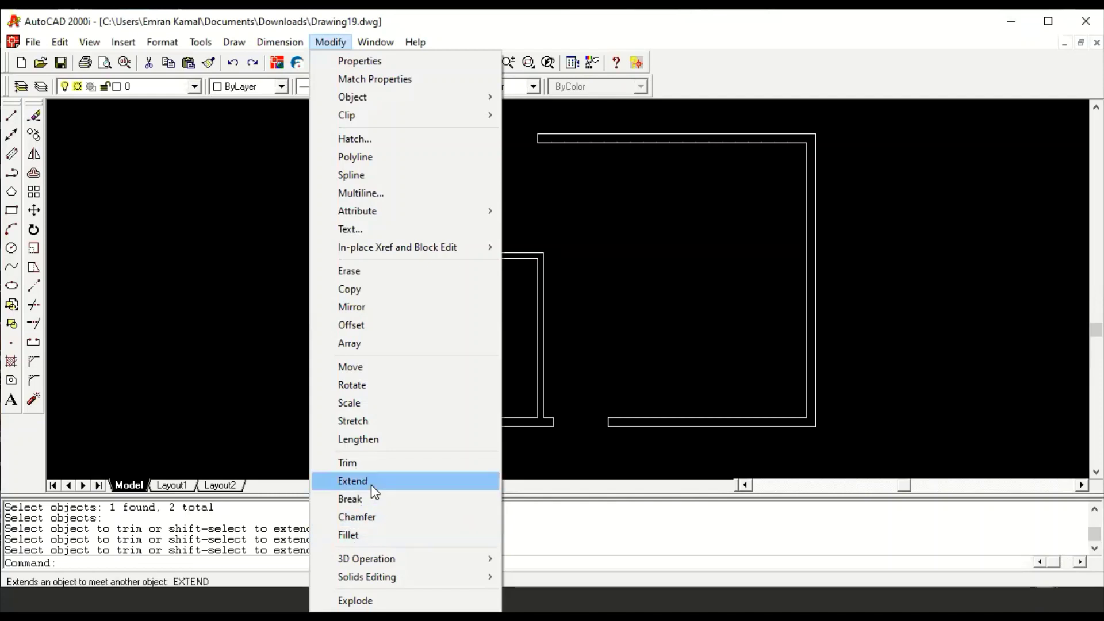
Offset the shared wall lines 6 inward: lower room's top line down, upper room's bottom line up
click(370, 330)
text(6)
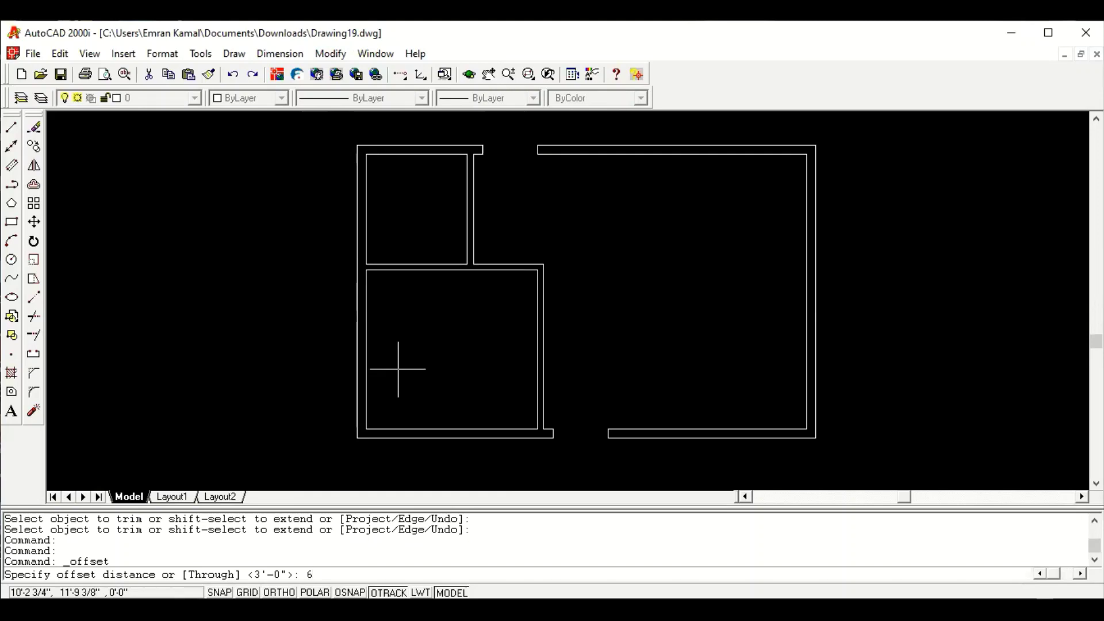
key(Return)
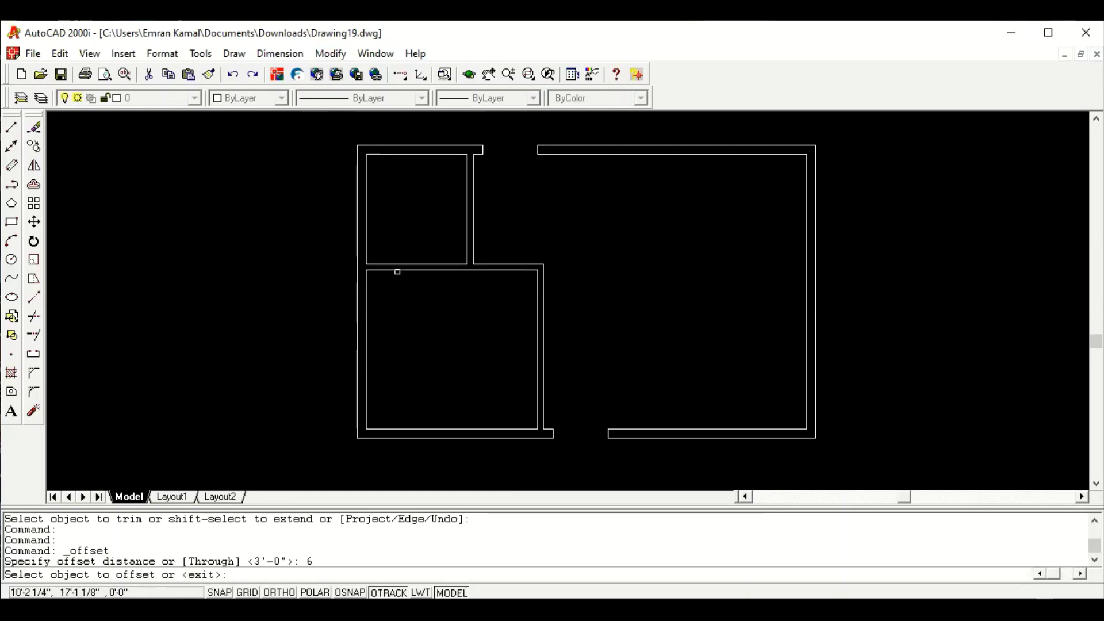
click(397, 270)
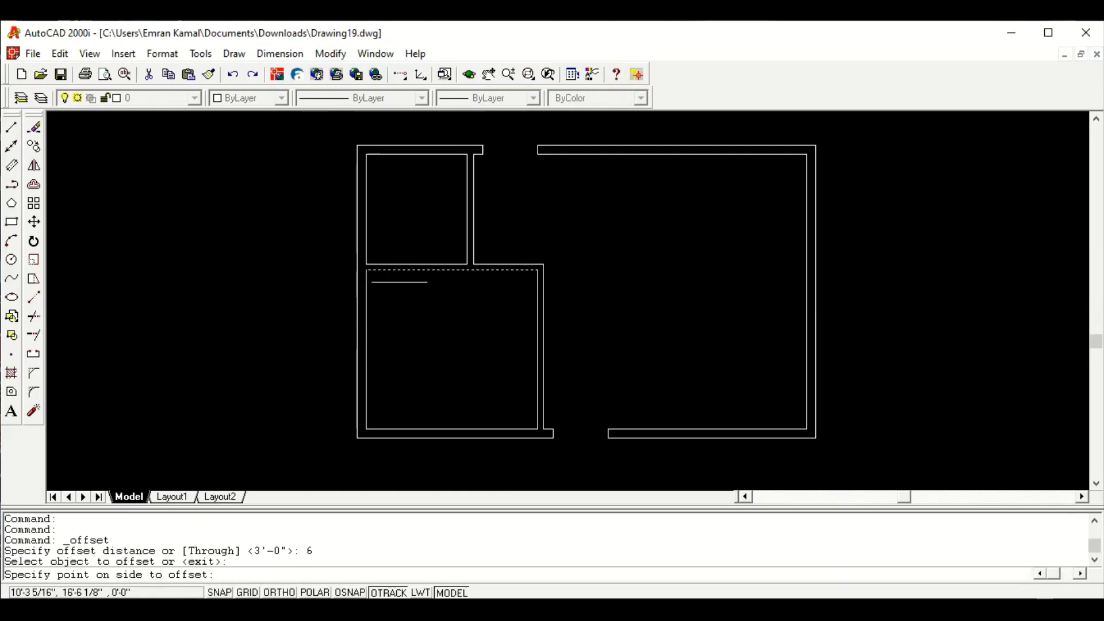
click(401, 307)
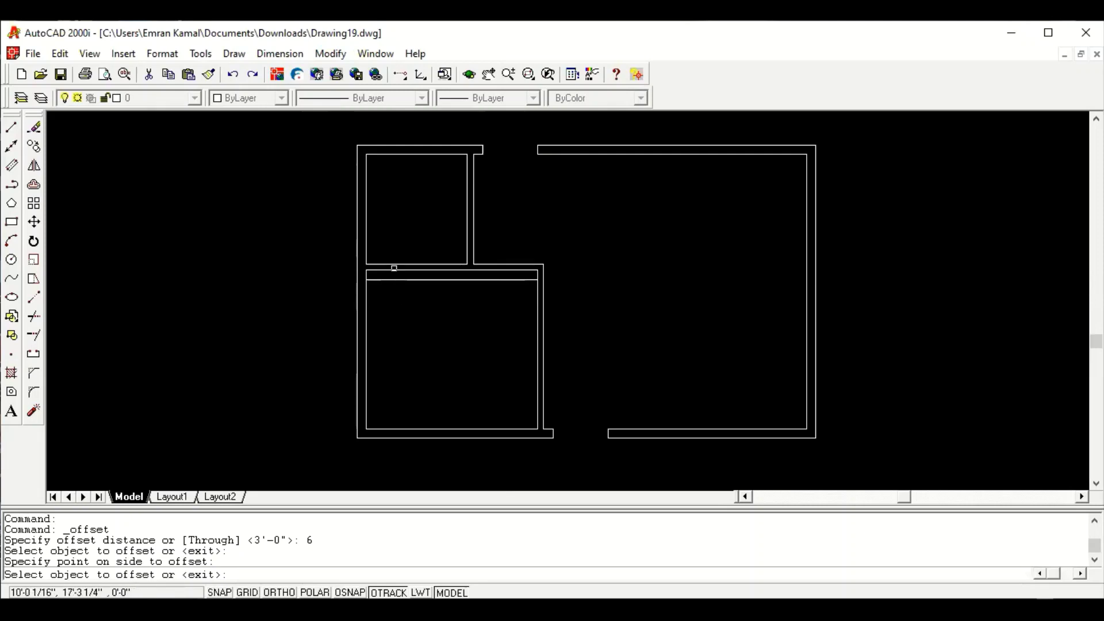
click(394, 264)
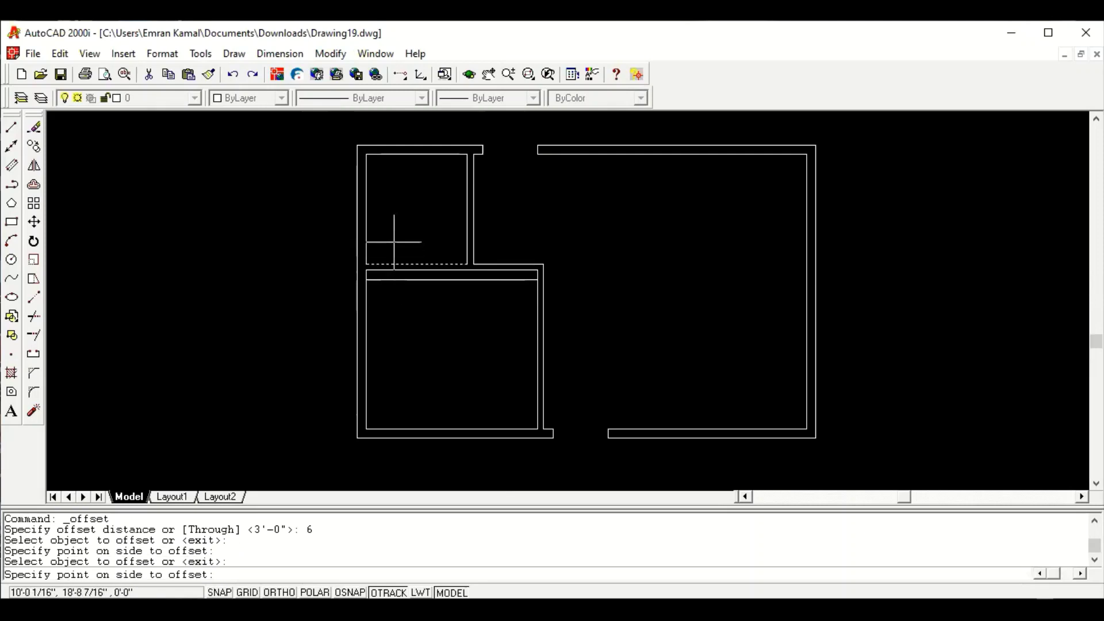
click(394, 242)
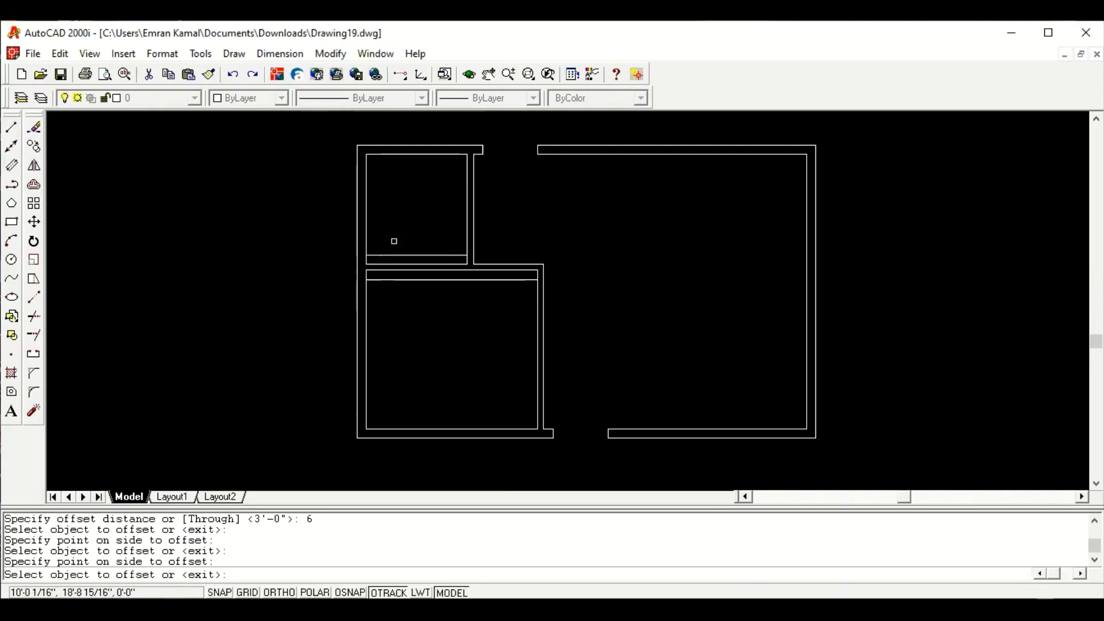
click(329, 54)
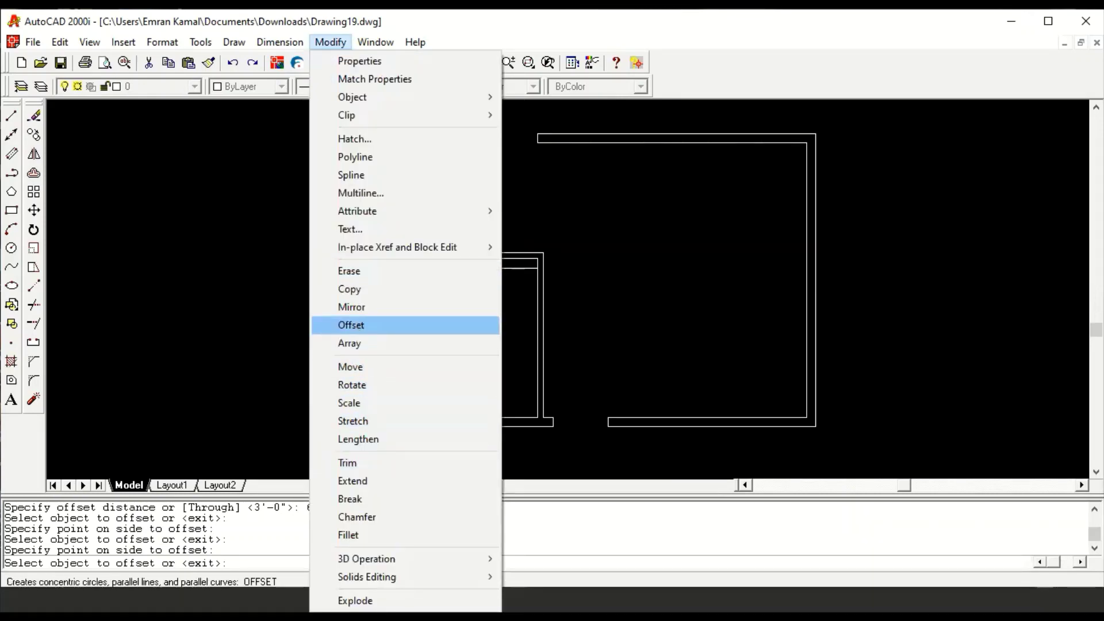
click(353, 326)
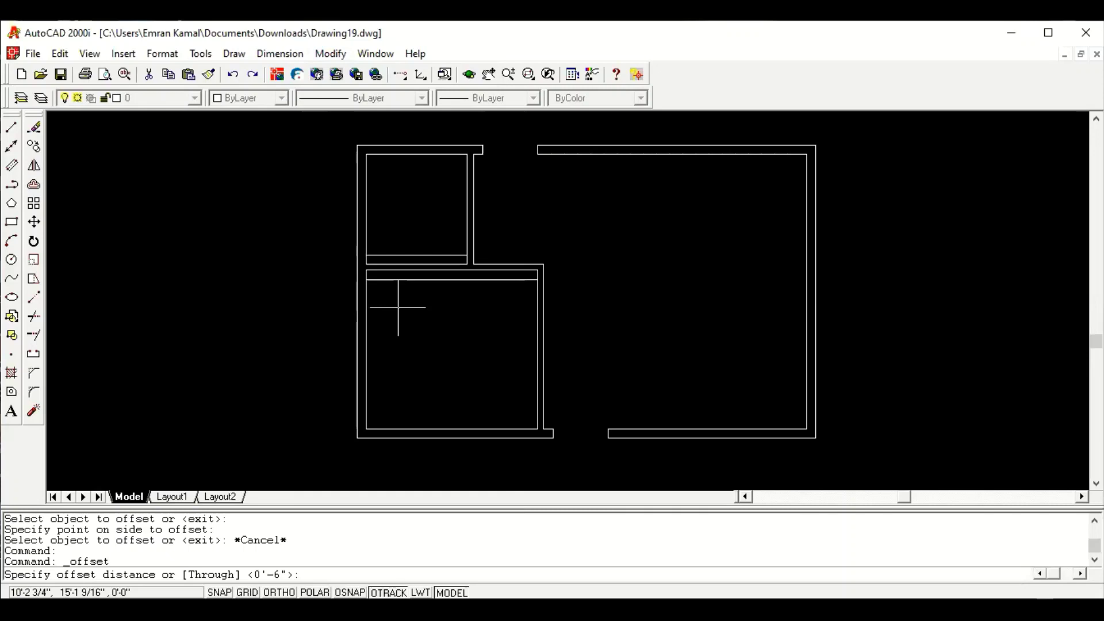
Offset the new lower-room line 30 downward and the new upper-room line 30 upward
text(30)
key(Return)
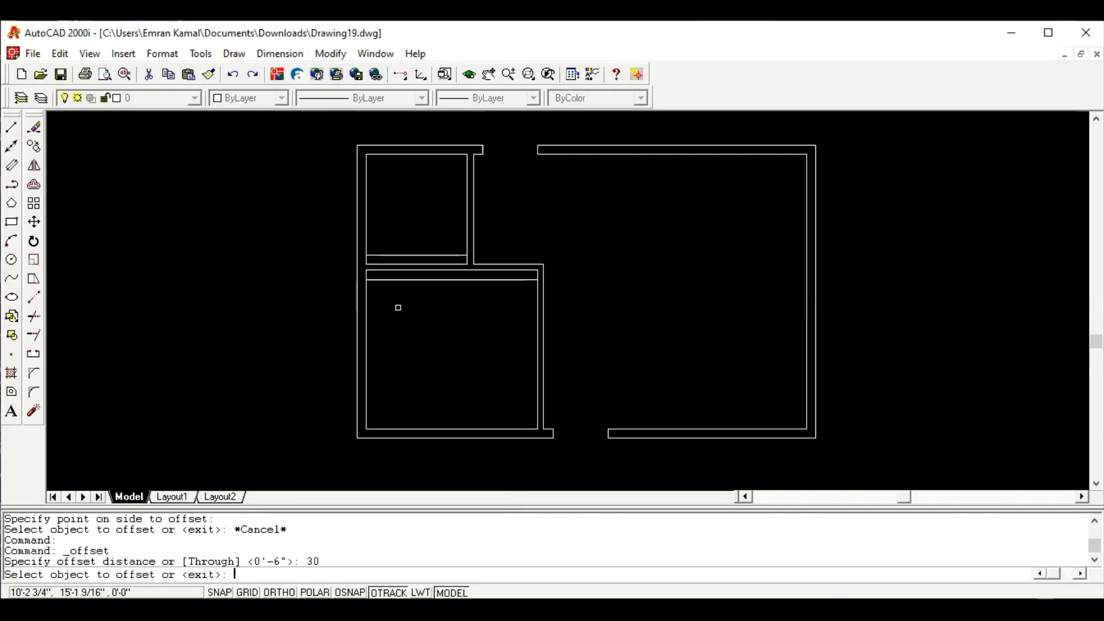
click(406, 279)
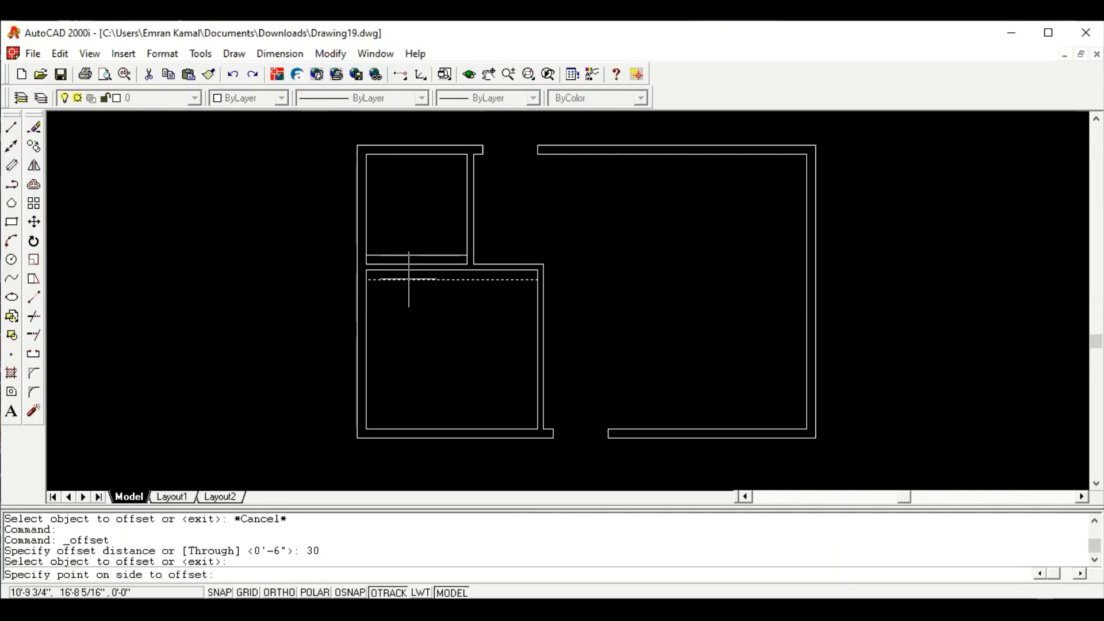
click(417, 352)
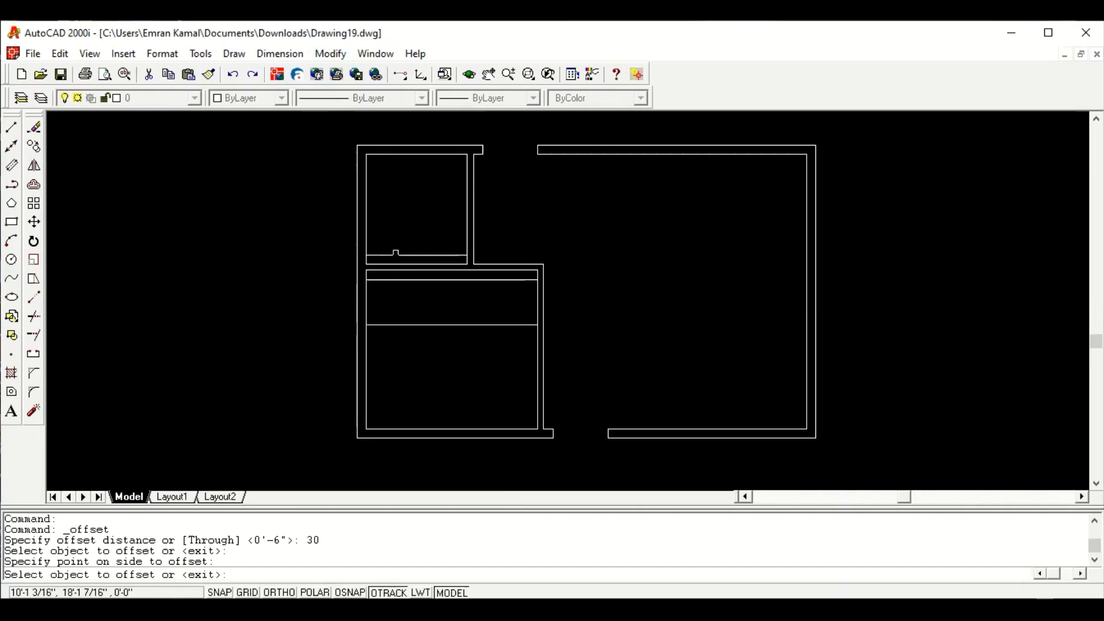
click(395, 254)
click(399, 208)
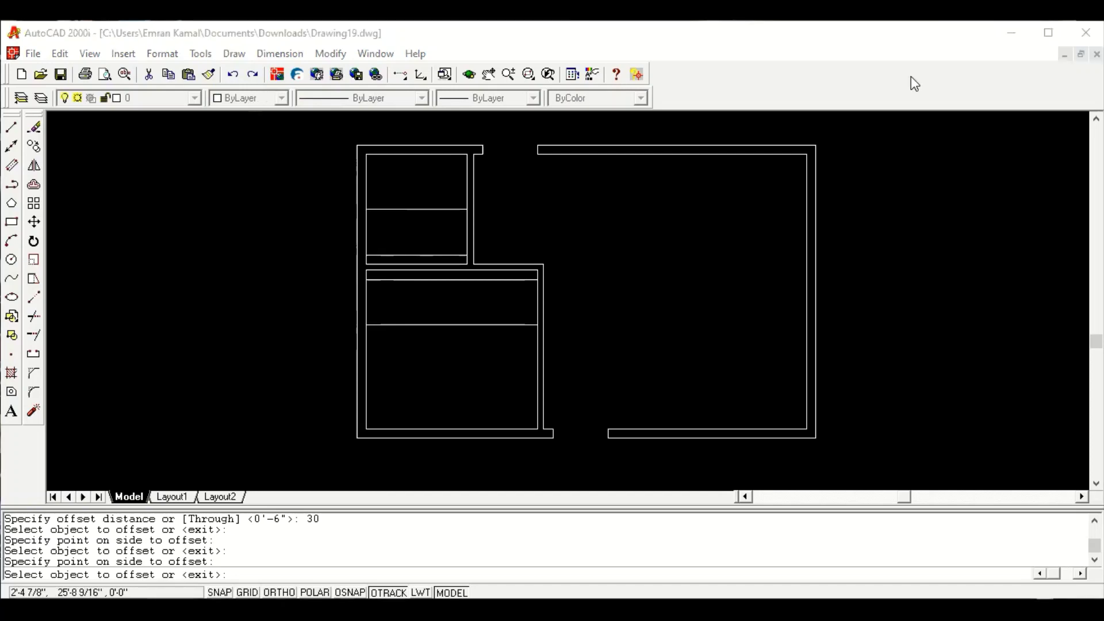
scroll(910, 76, up, 1)
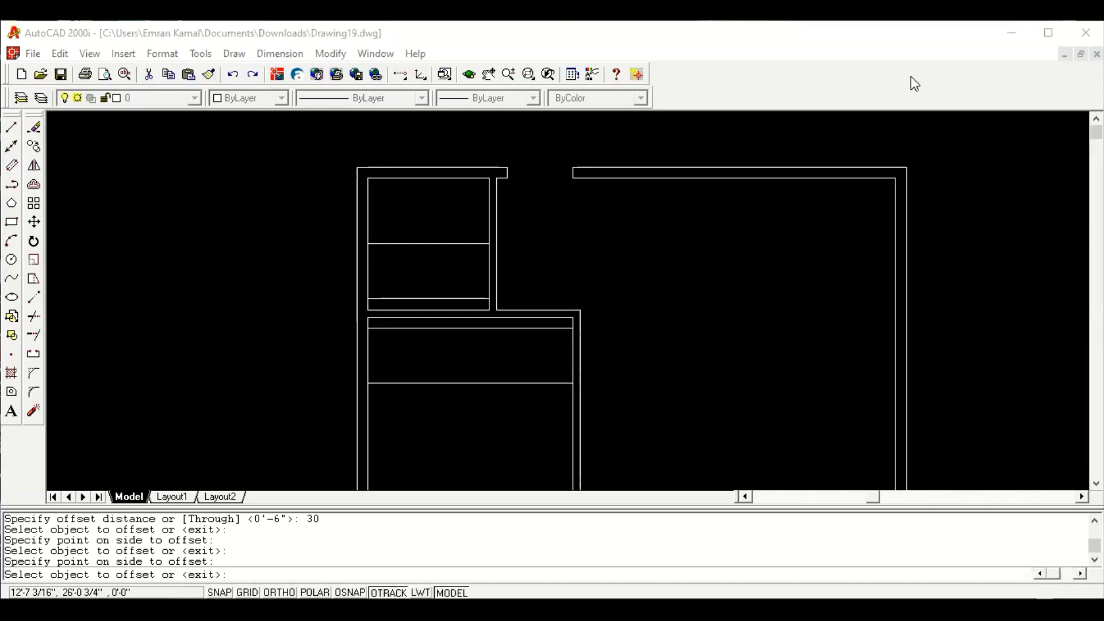
click(332, 53)
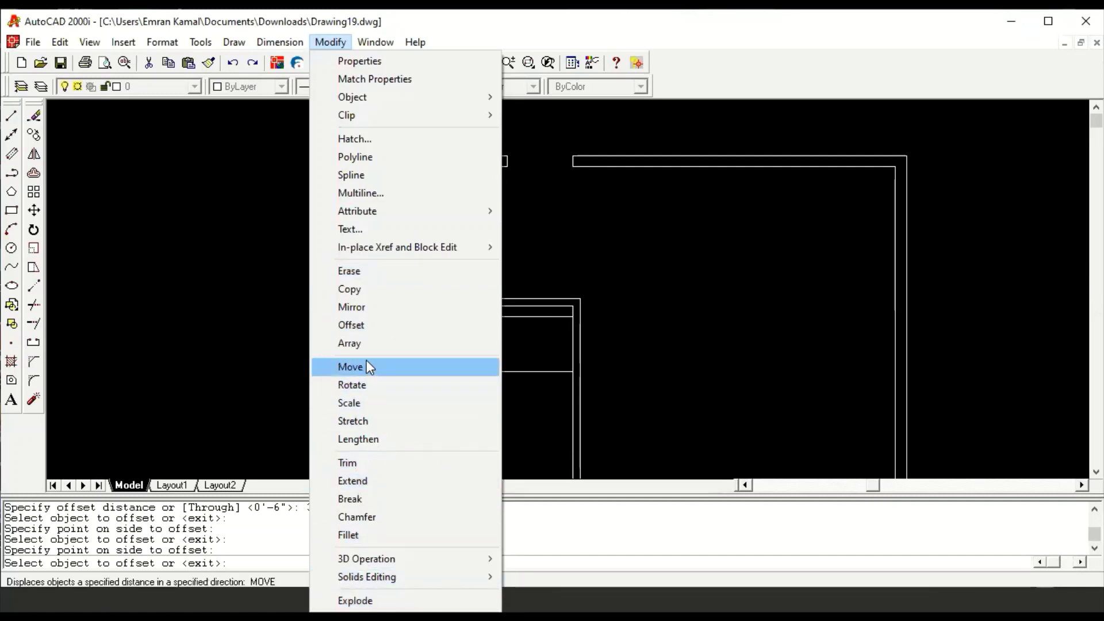
Extend both new lines right to the upper room's inner and outer right wall lines
click(366, 480)
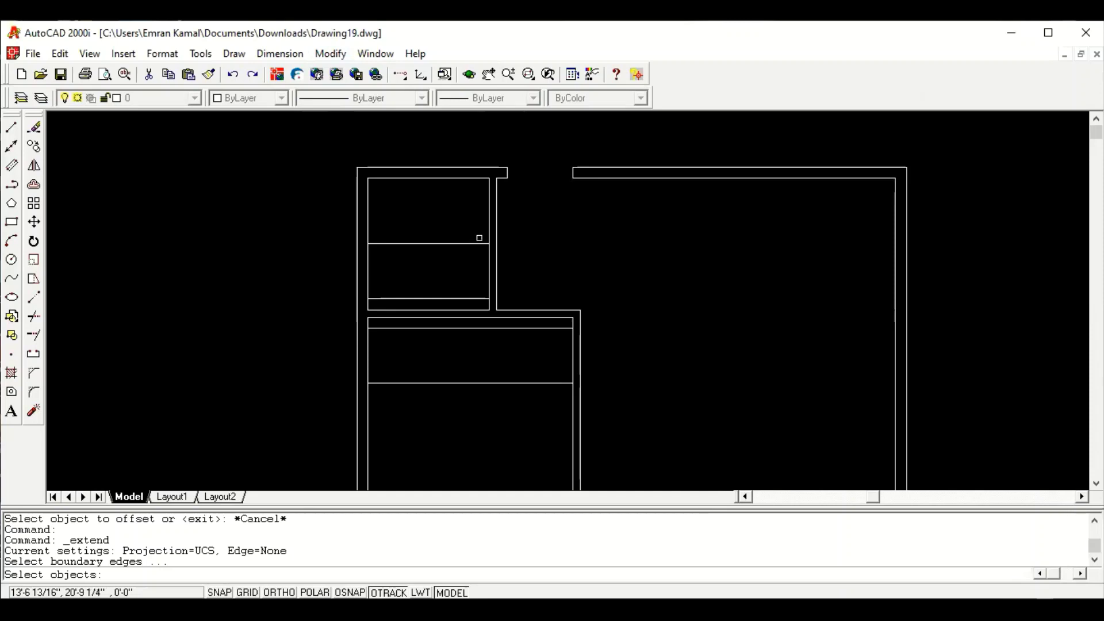
click(497, 228)
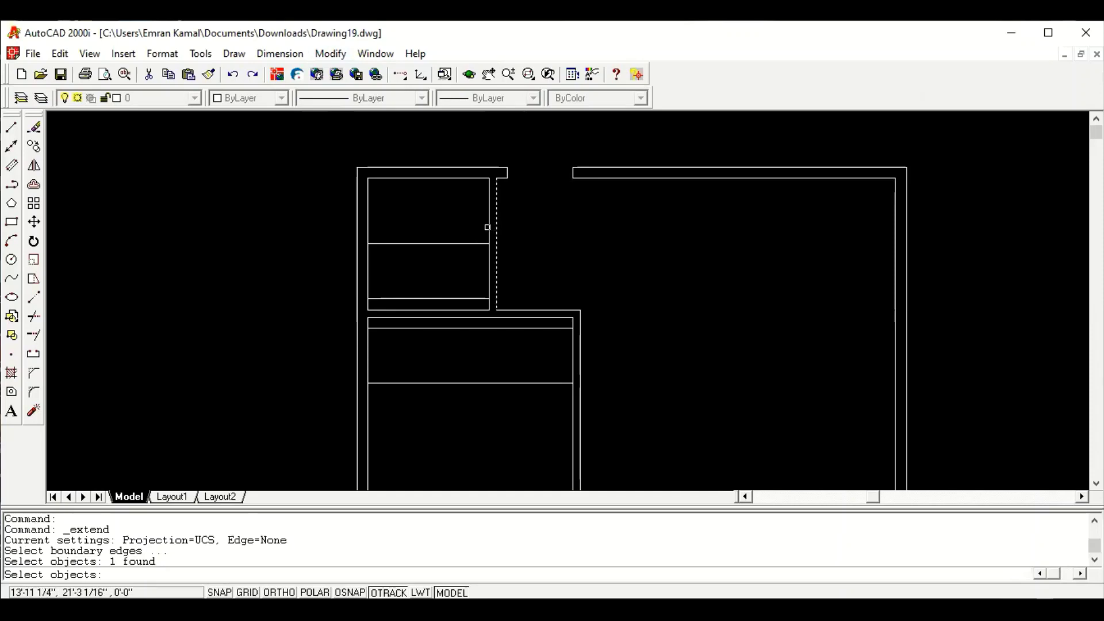
click(488, 227)
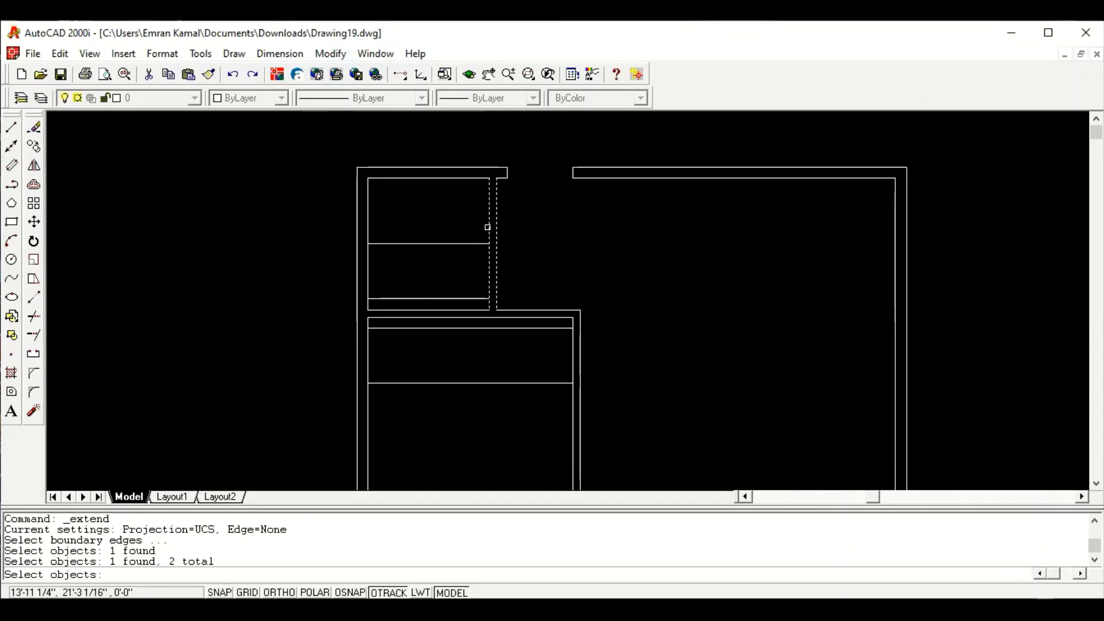
key(Return)
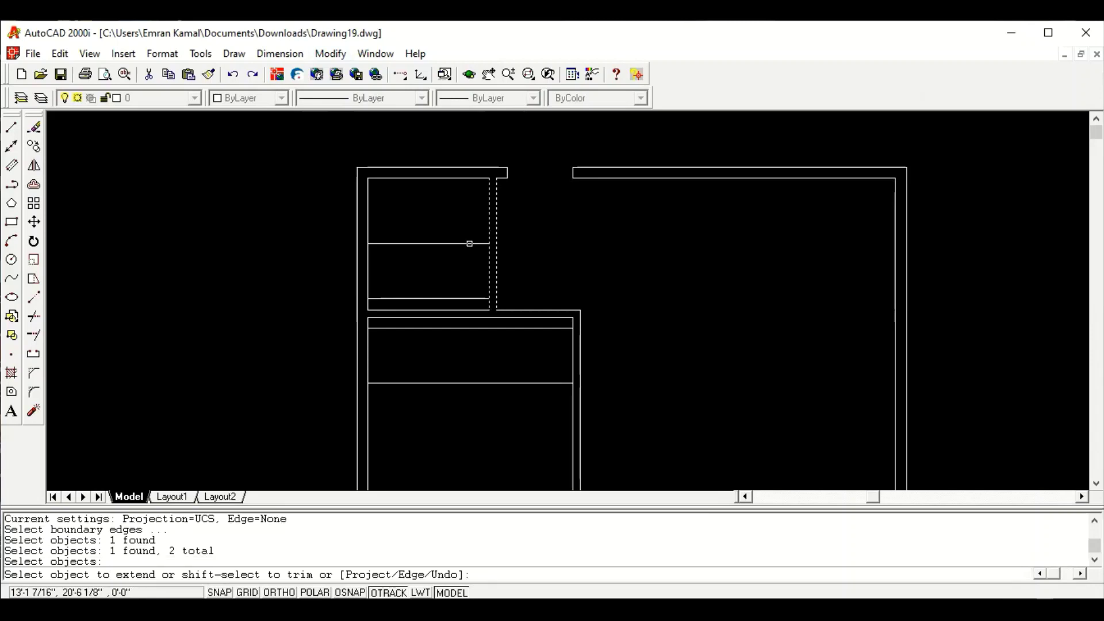
click(468, 244)
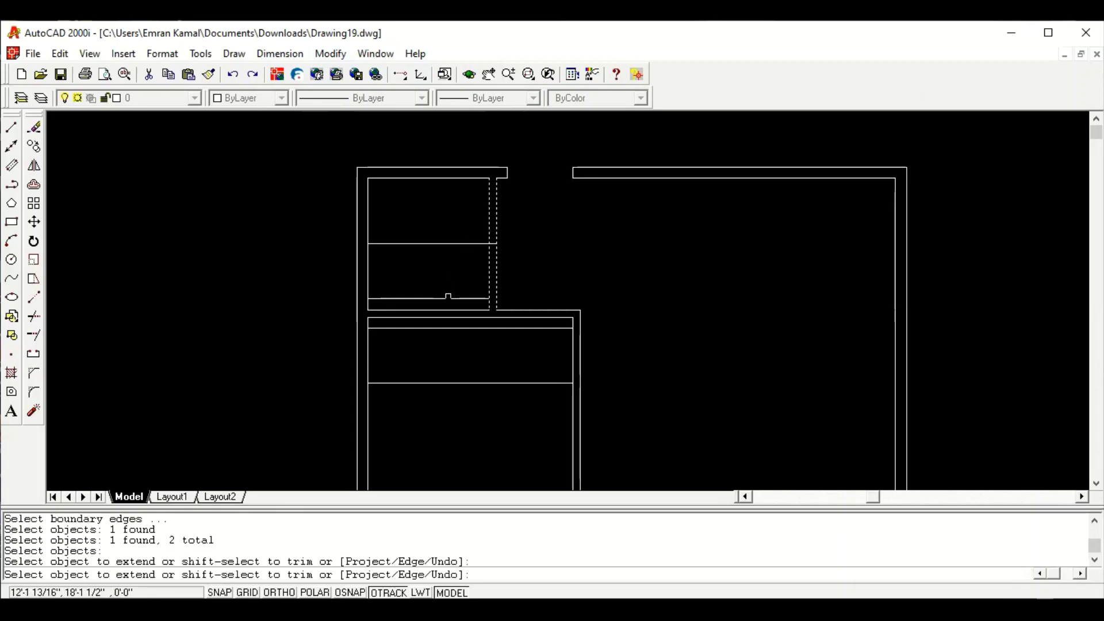
click(448, 297)
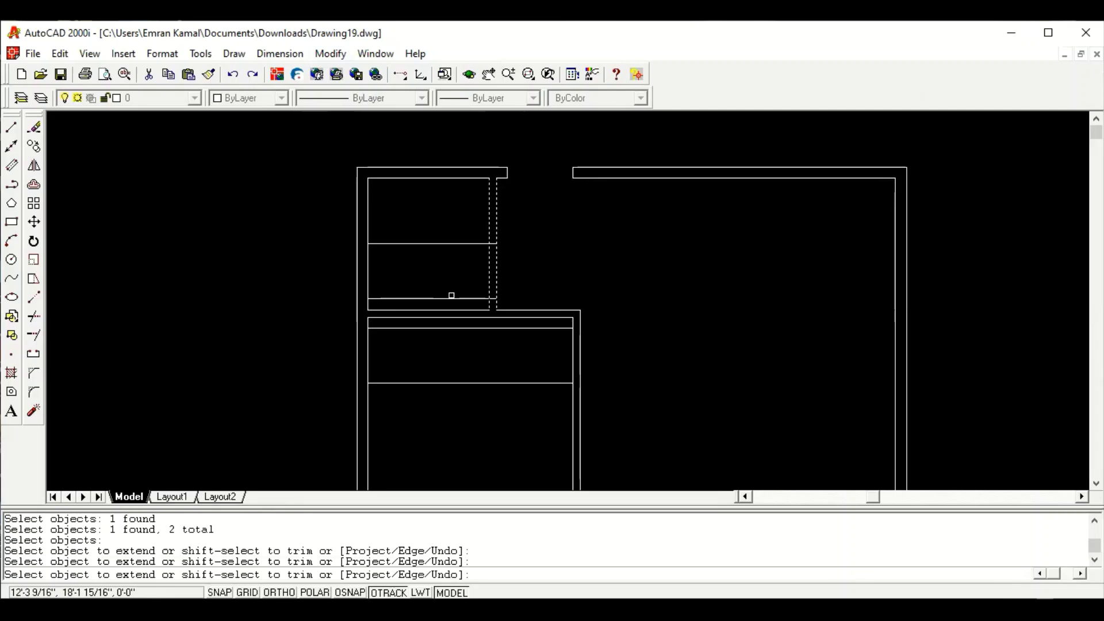
key(Return)
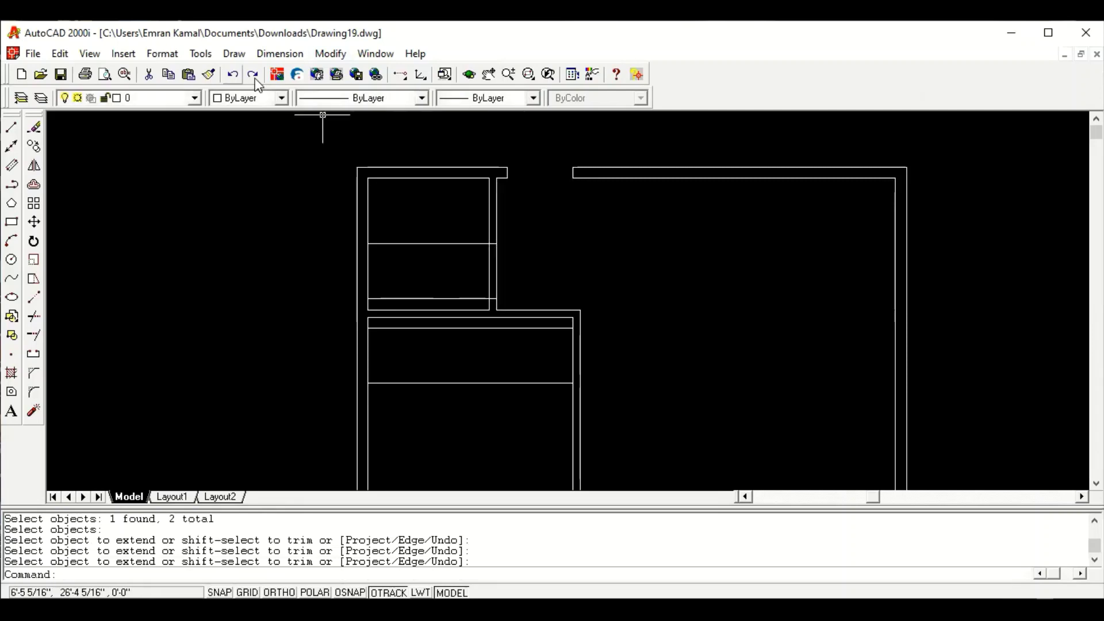
Extend the lower-room line right to the lower room's right wall lines
click(330, 54)
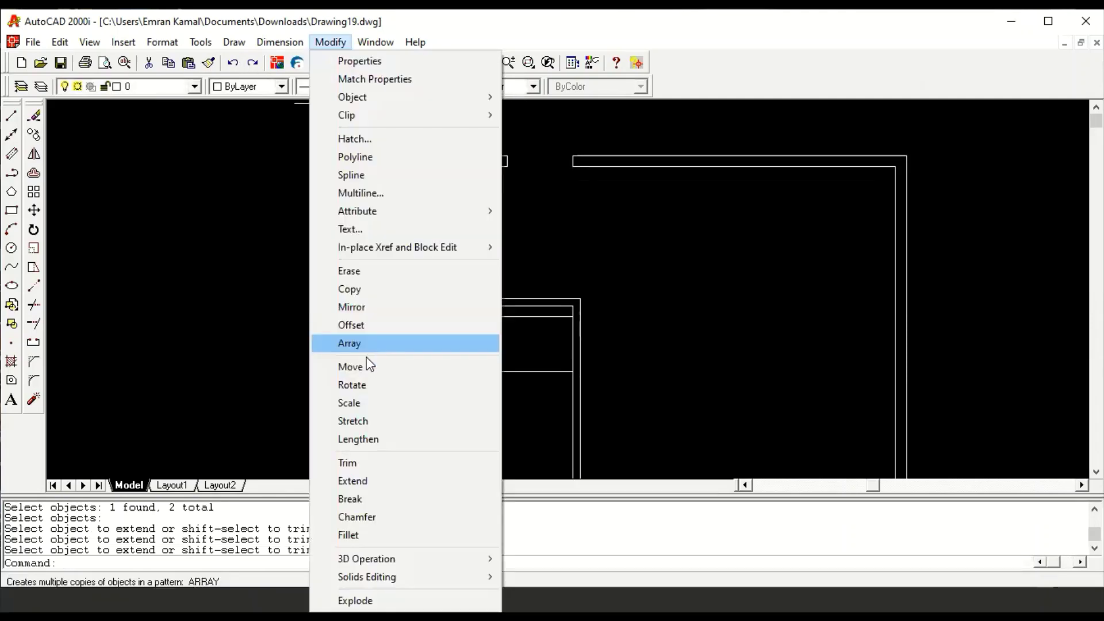
click(361, 483)
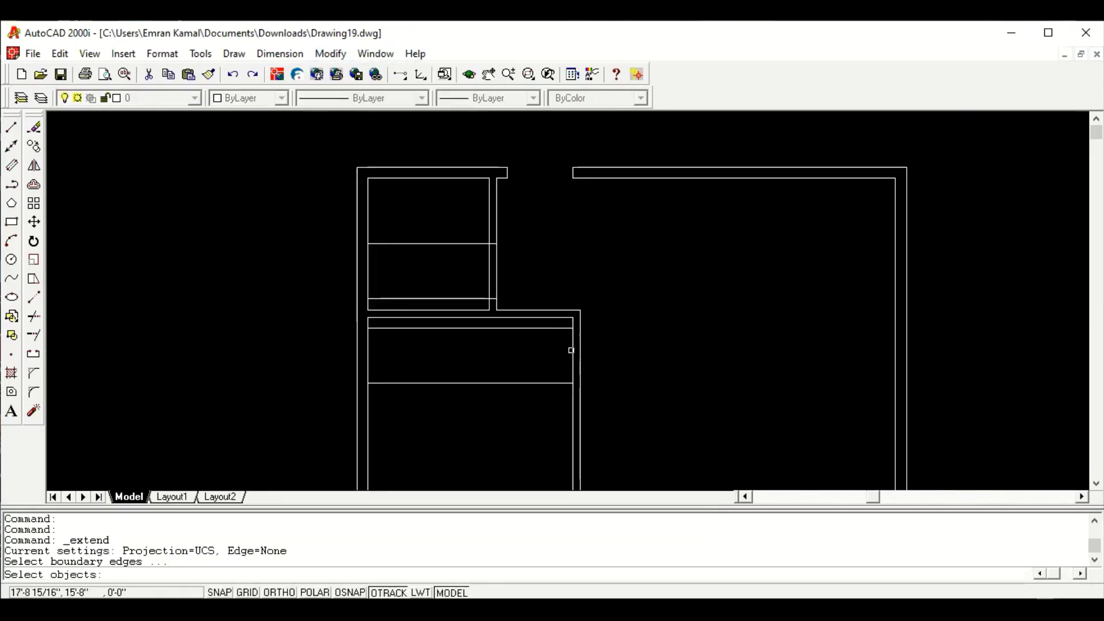
click(574, 350)
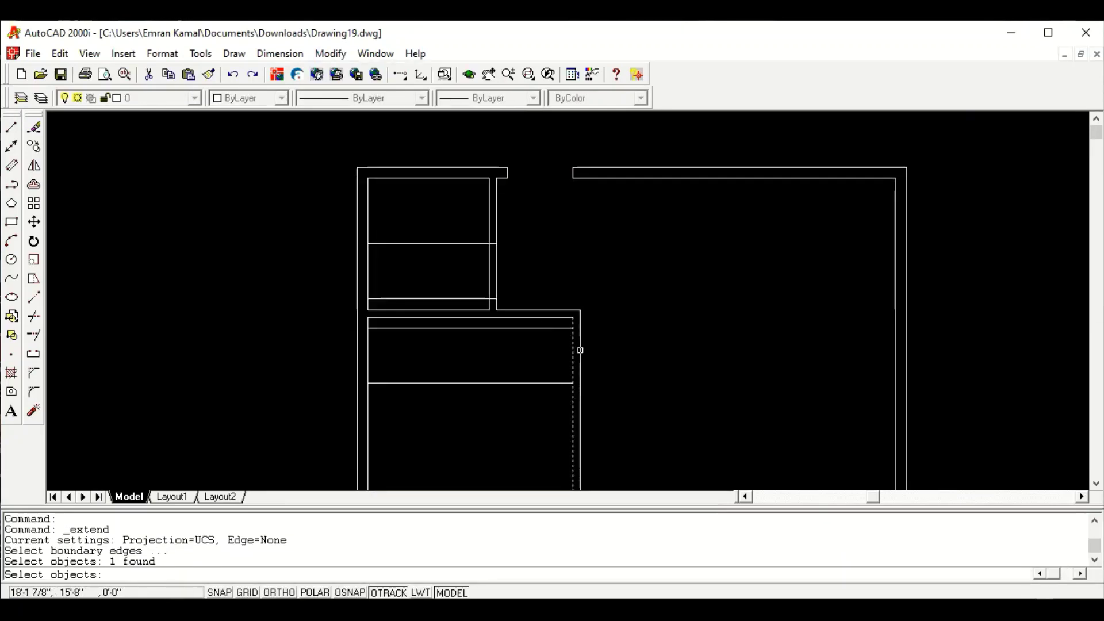
click(580, 351)
key(Return)
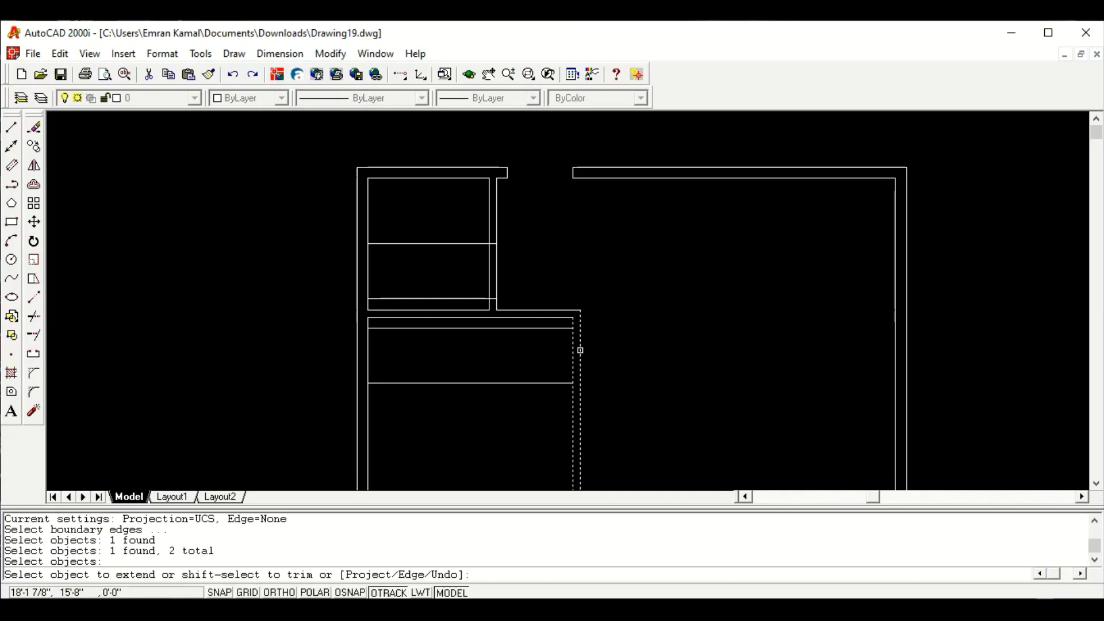
click(518, 326)
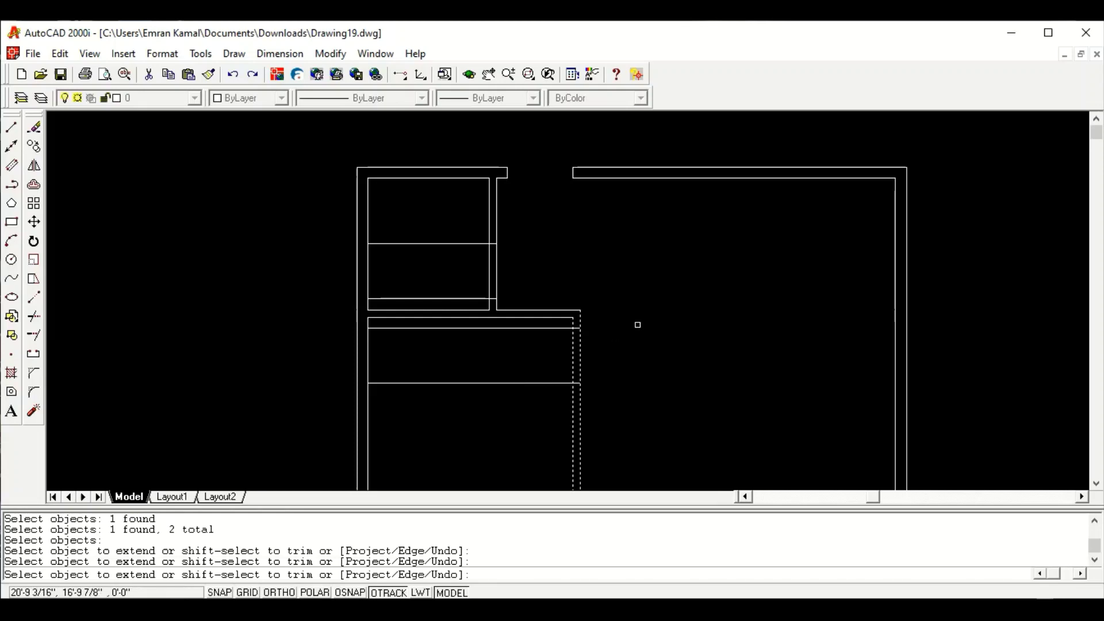
key(Return)
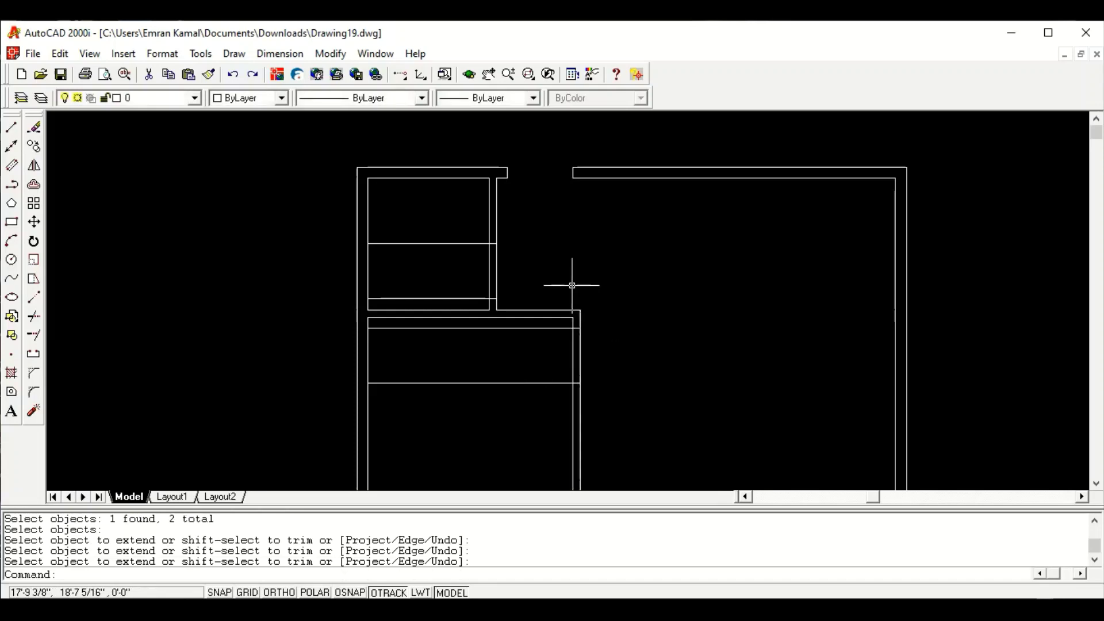
click(333, 58)
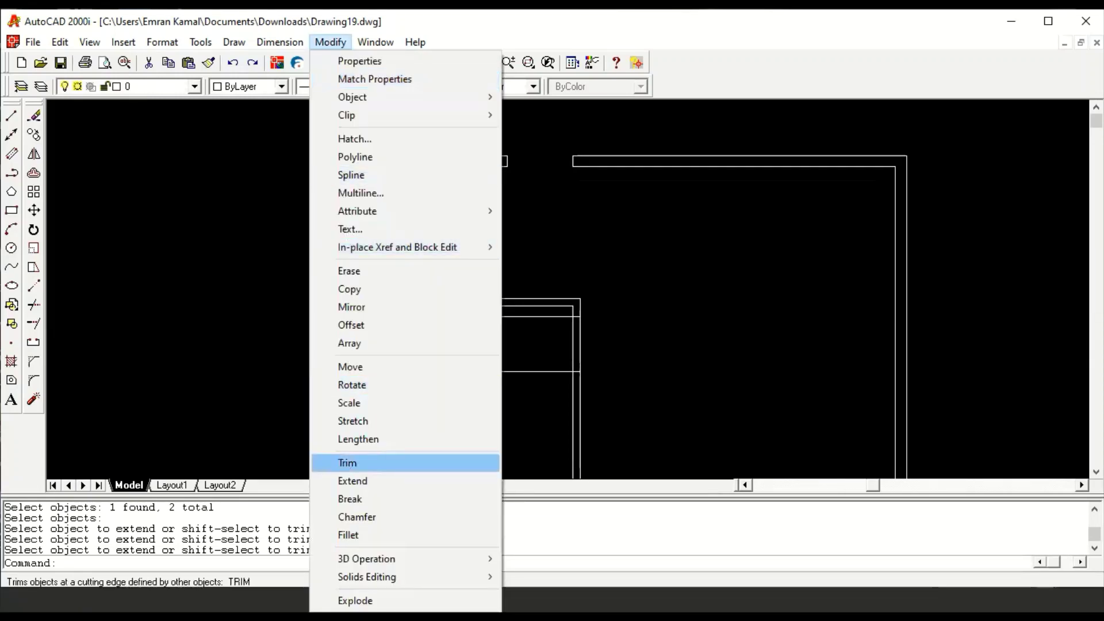
click(341, 458)
Trim both right wall lines of the upper-left room between the new lines to form a doorway
click(433, 298)
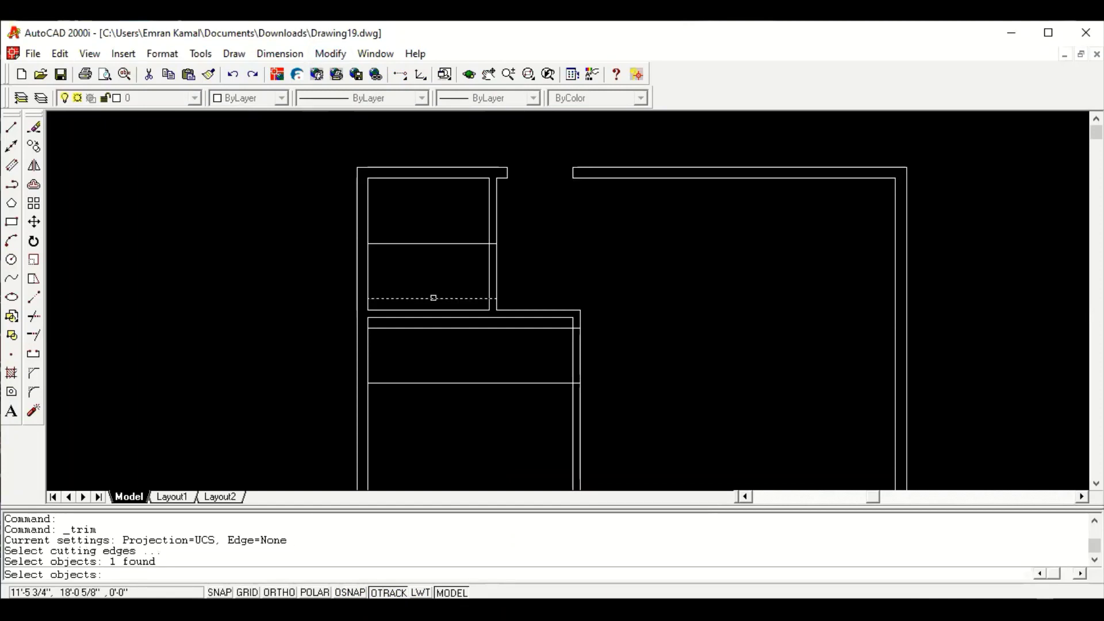
click(449, 244)
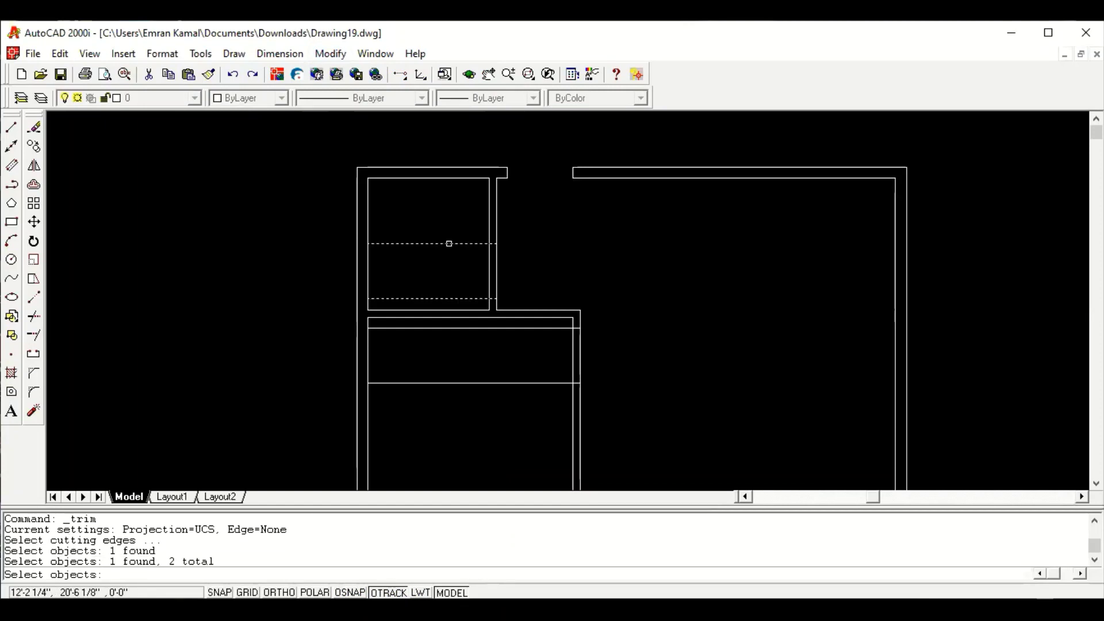
key(Return)
click(491, 264)
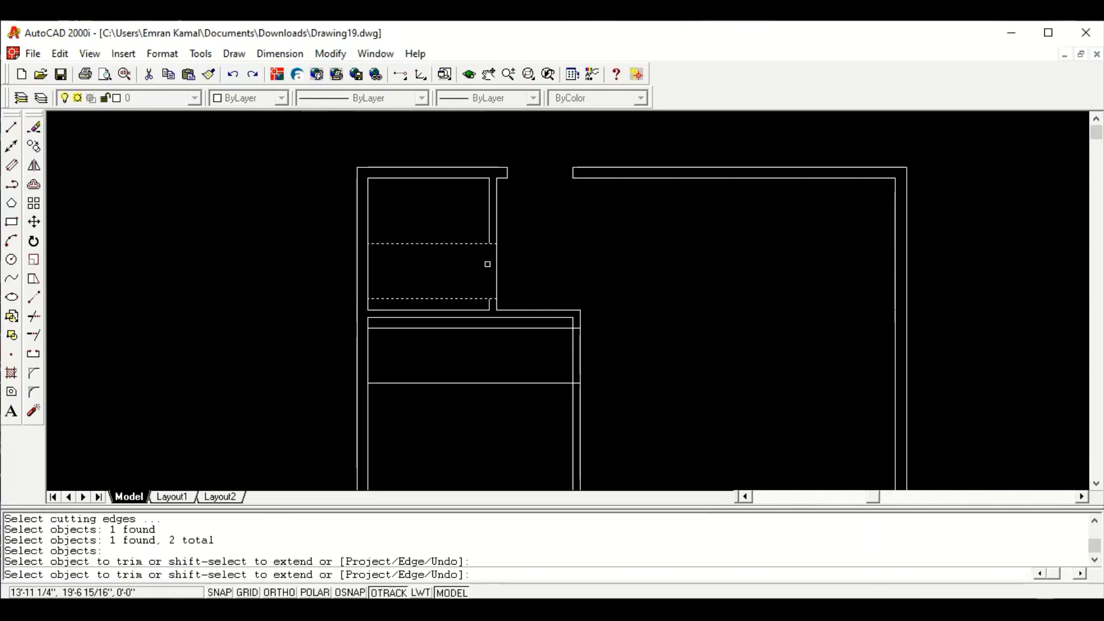
click(496, 262)
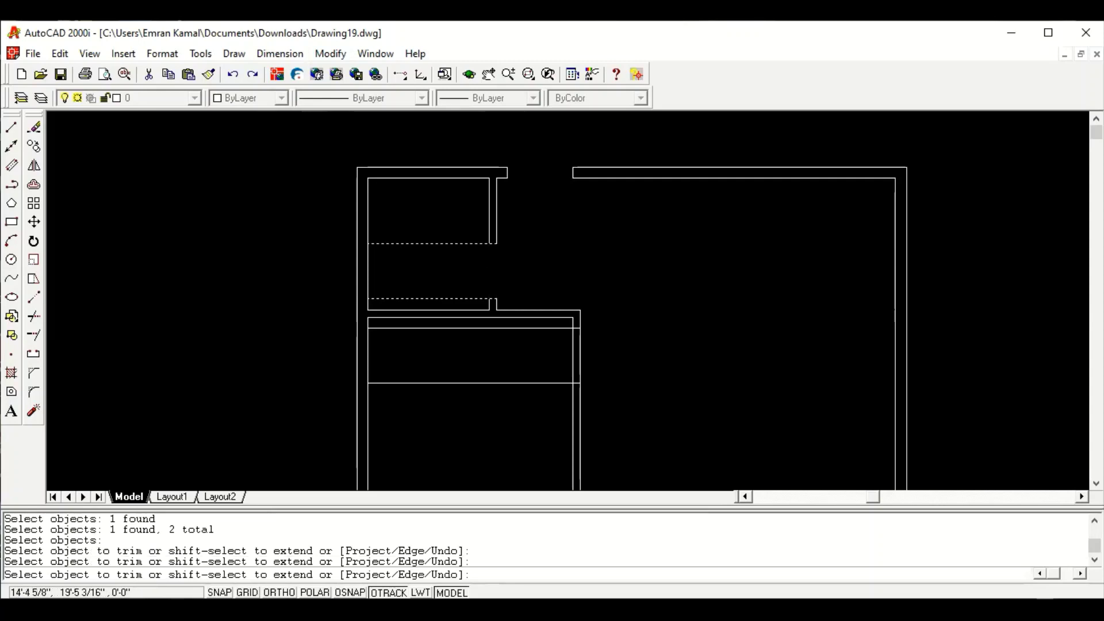
key(Return)
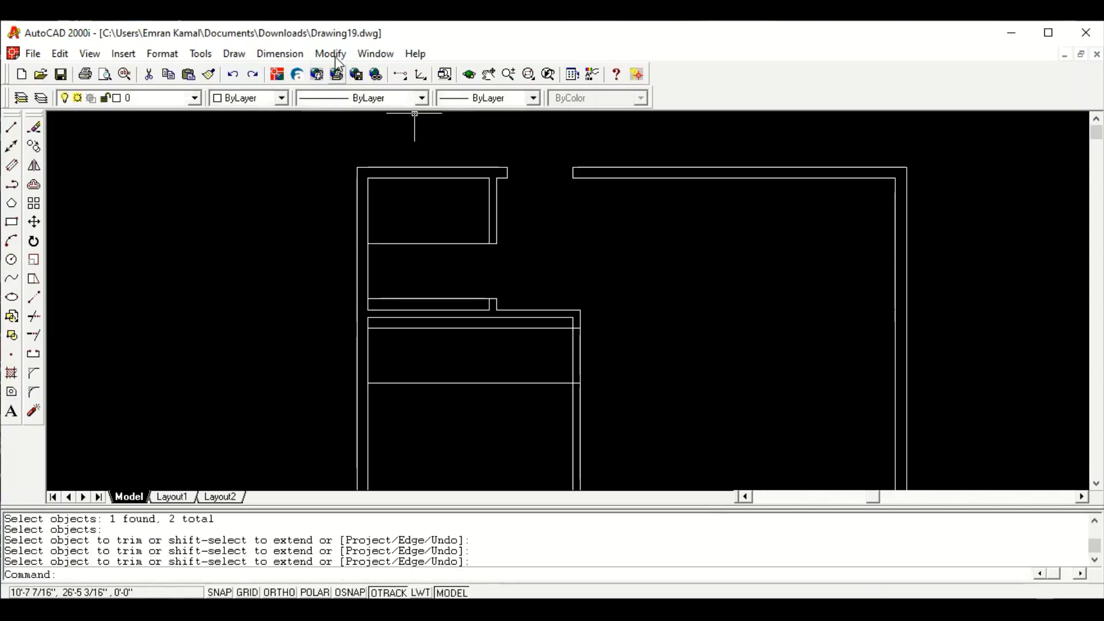
Cut a doorway through the lower room's right wall between its two horizontal lines
click(331, 54)
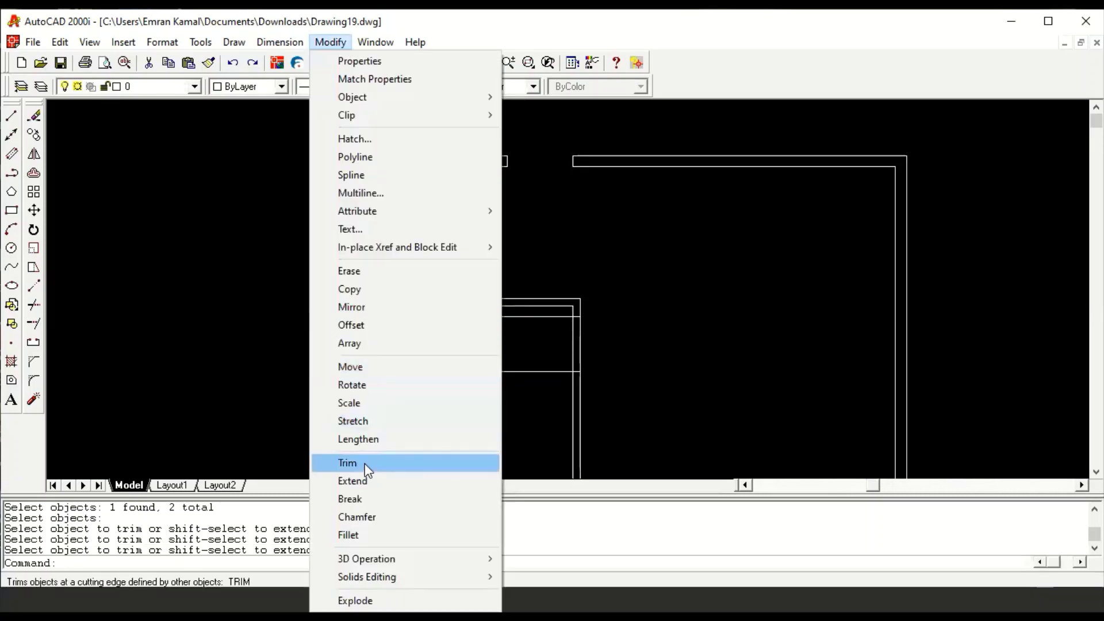
click(348, 463)
click(533, 328)
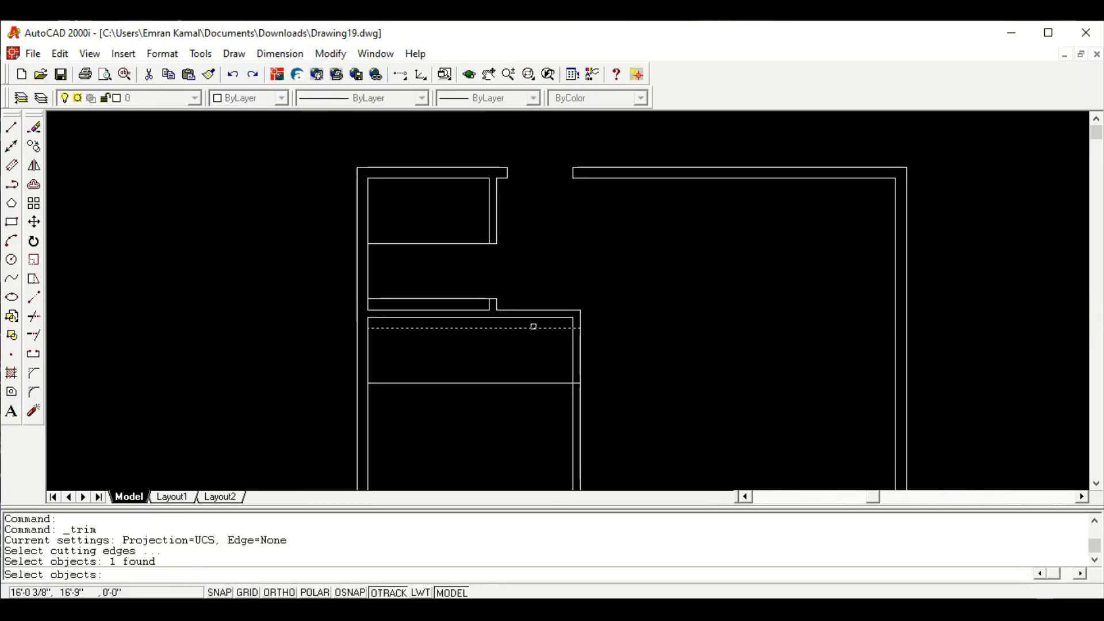
click(519, 383)
key(Return)
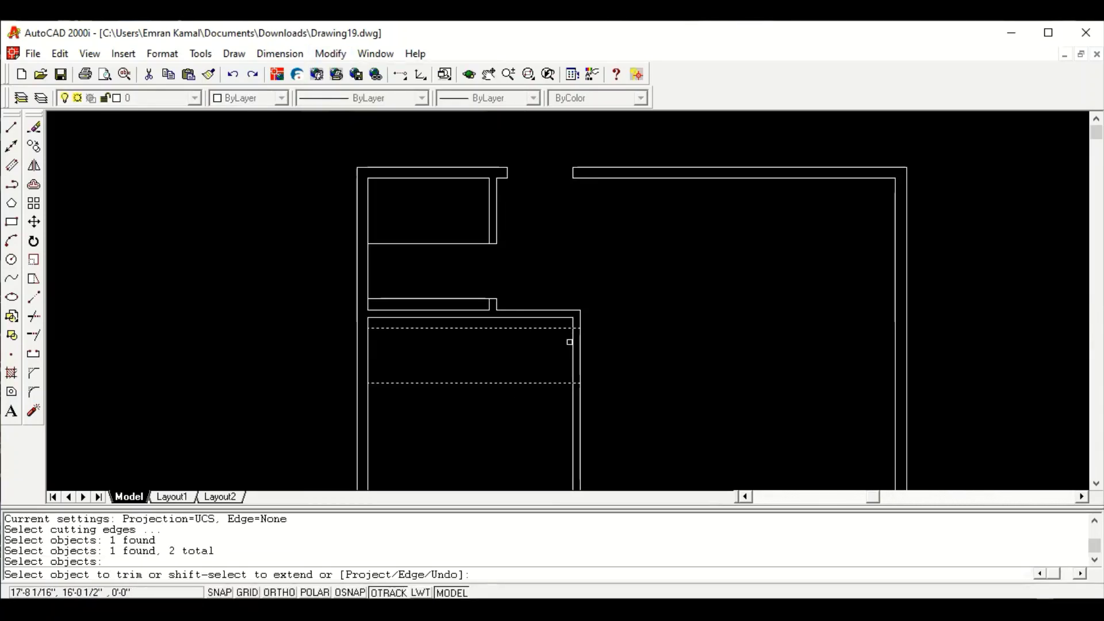
click(573, 342)
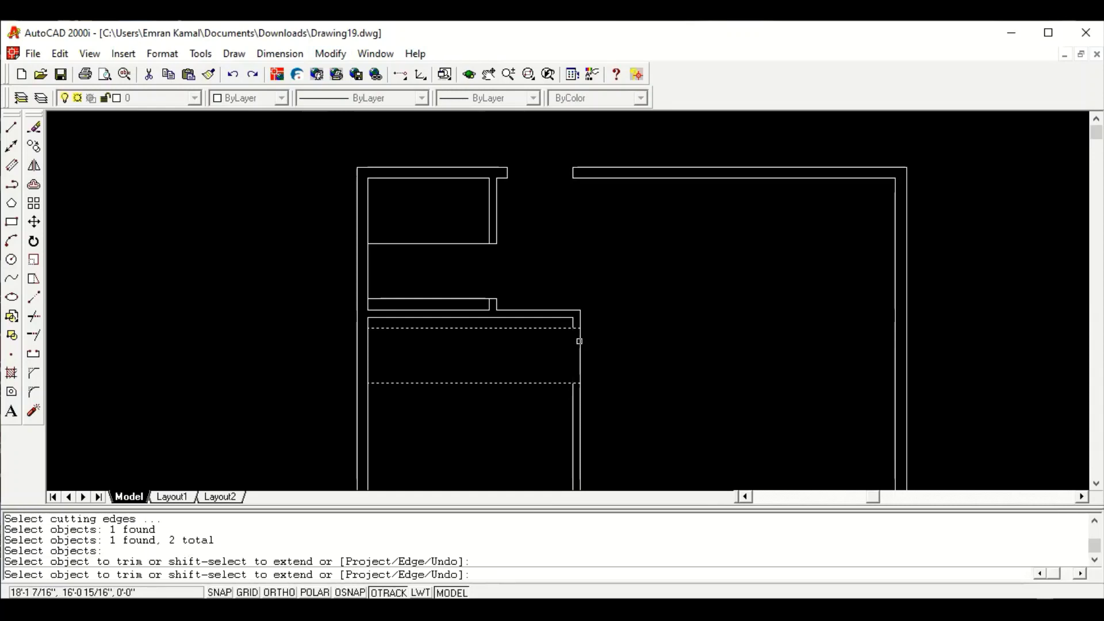
click(580, 341)
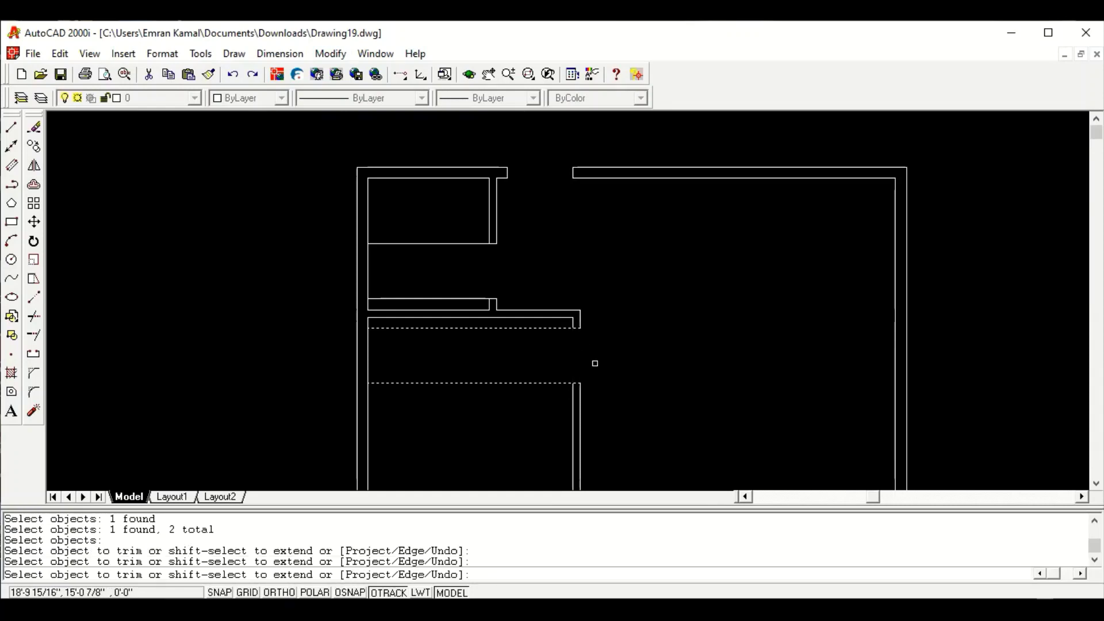
key(Return)
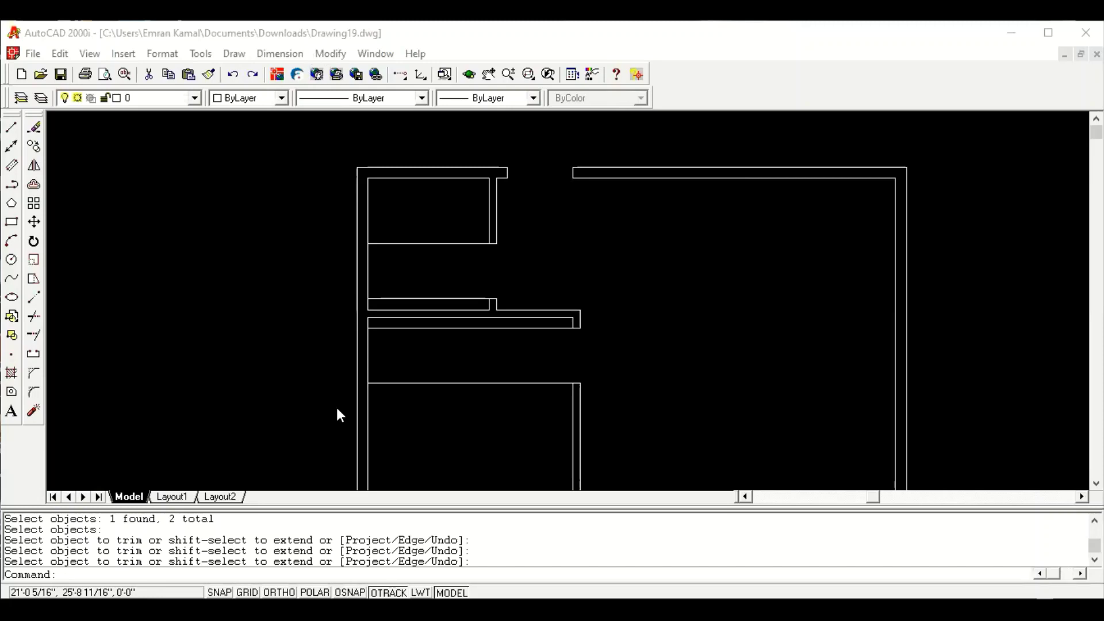
Trim away the two horizontal wall lines below the upper-left room between its side walls
click(331, 54)
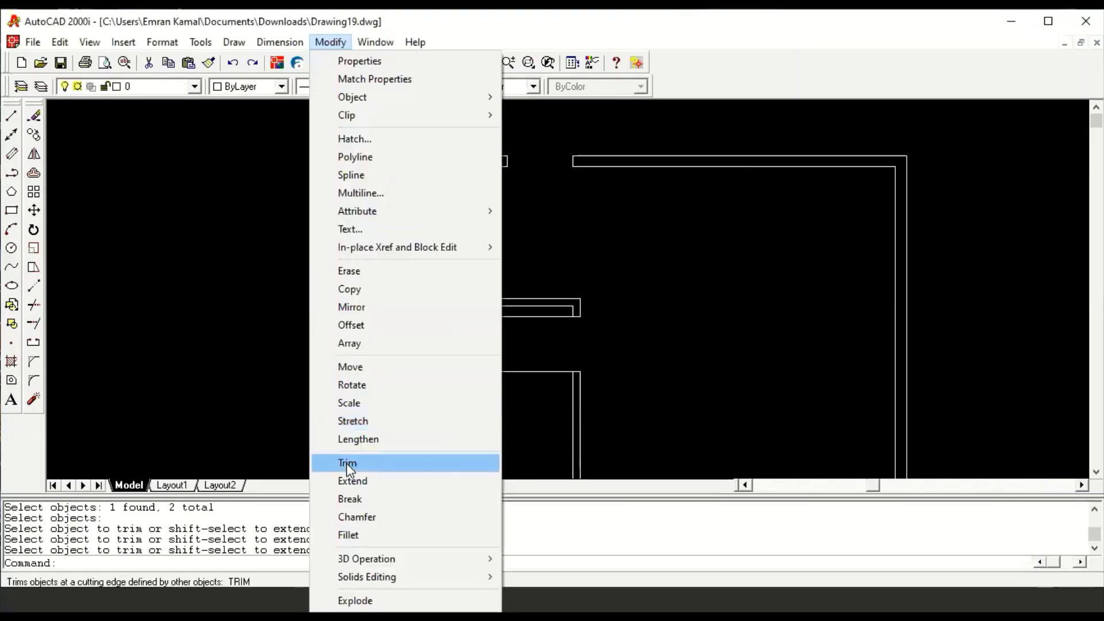
click(348, 464)
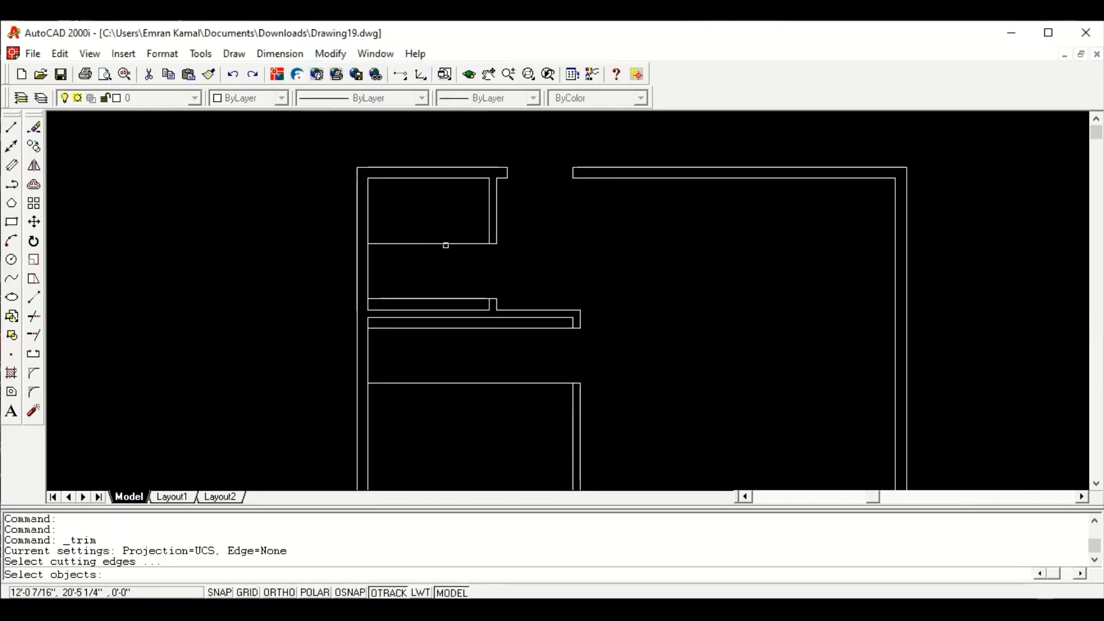
scroll(450, 254, up, 1)
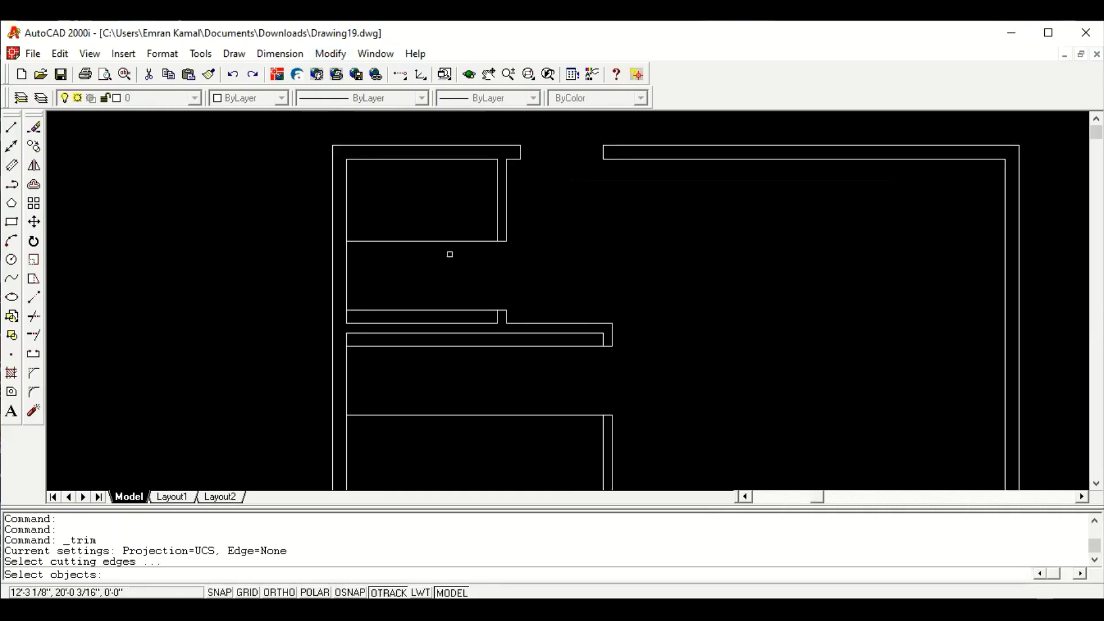
scroll(450, 254, up, 1)
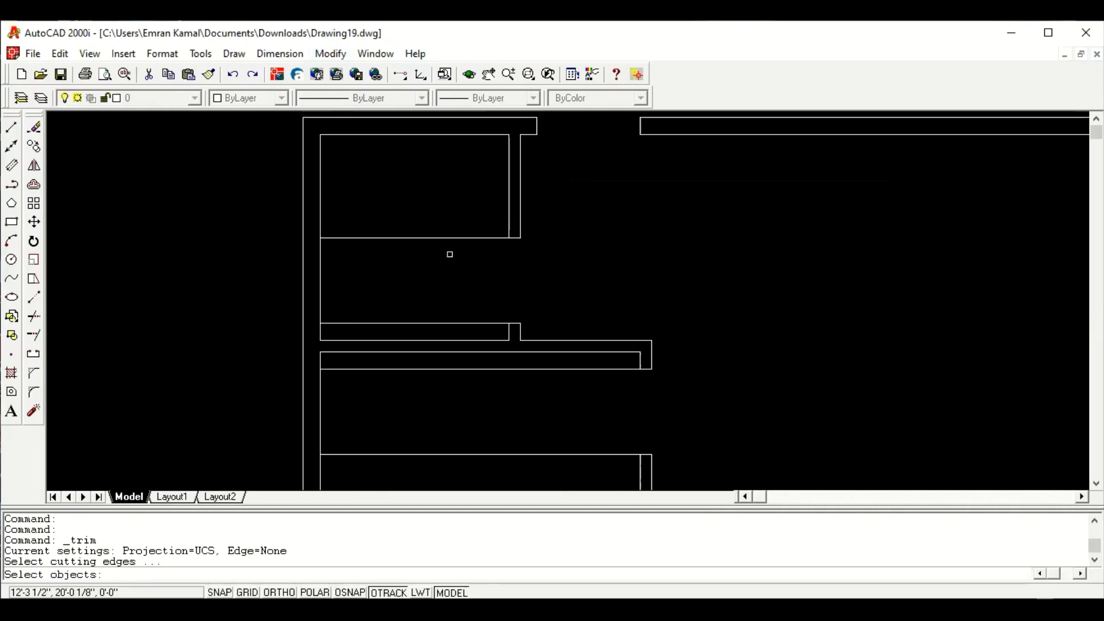
click(319, 205)
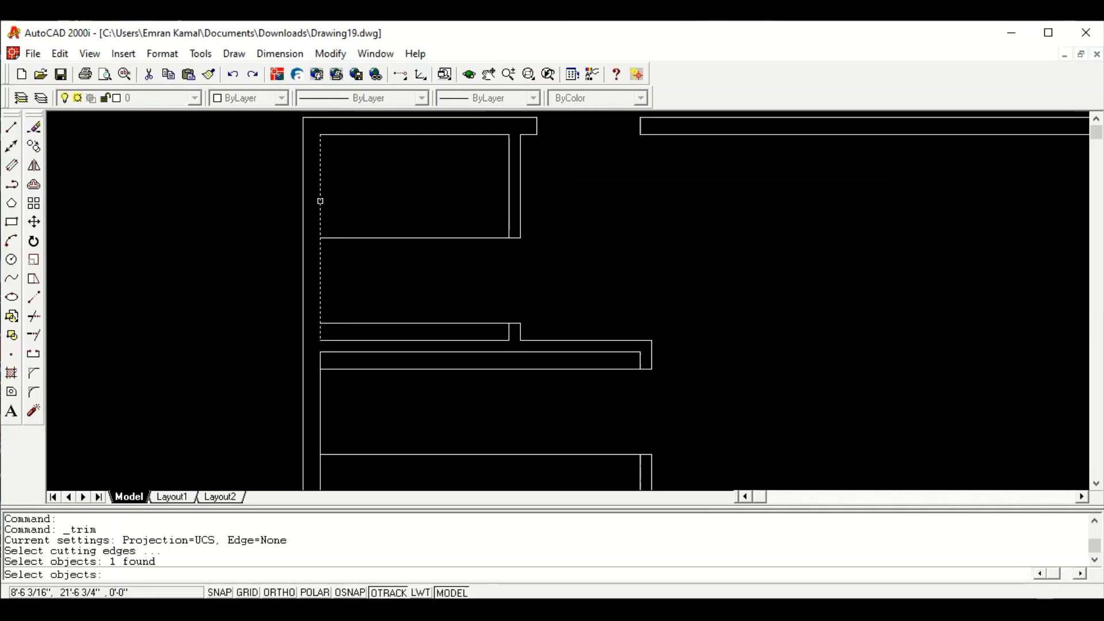
click(507, 185)
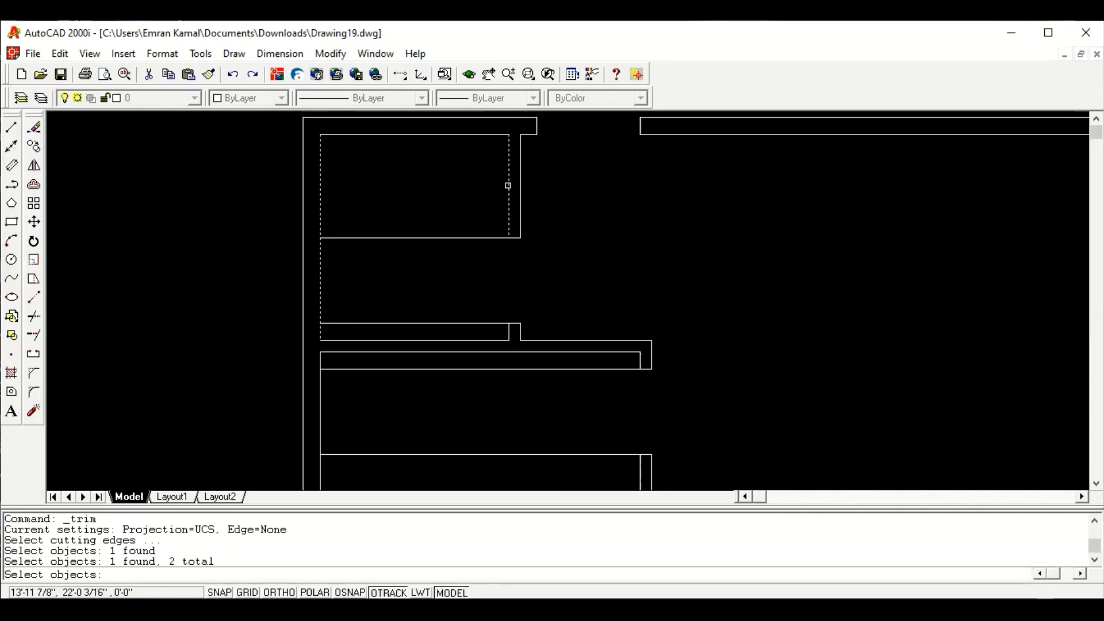
click(509, 331)
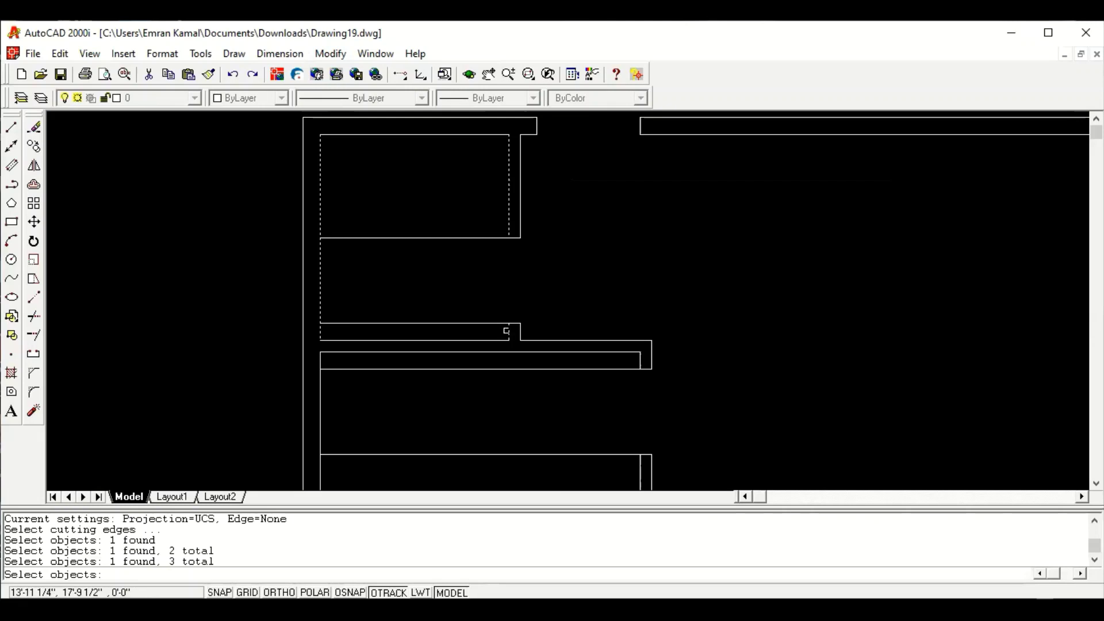
key(Return)
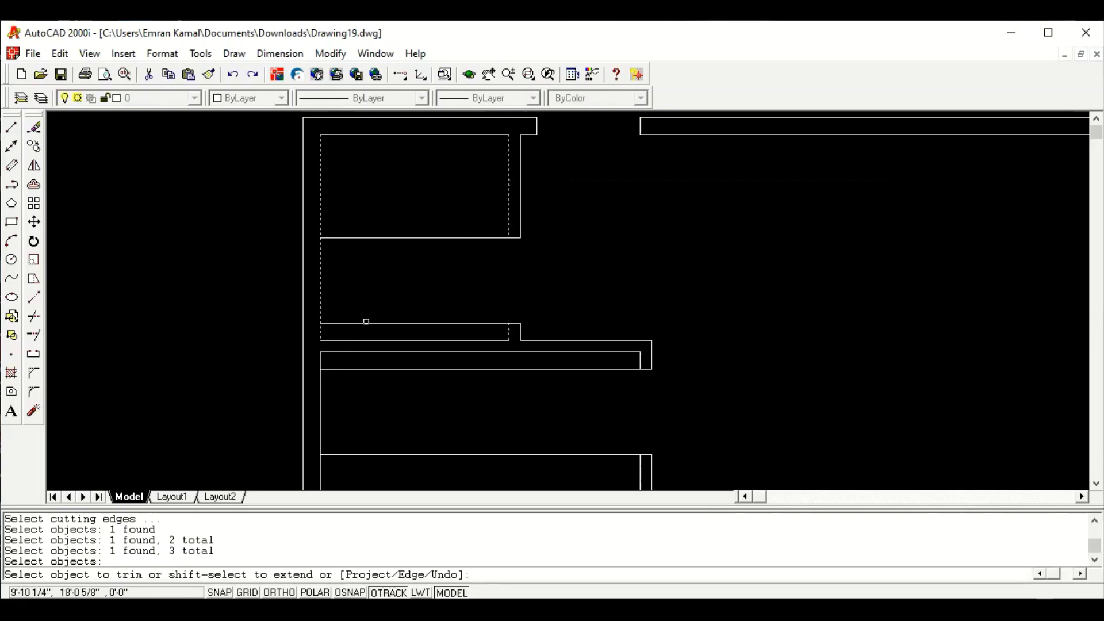
click(367, 322)
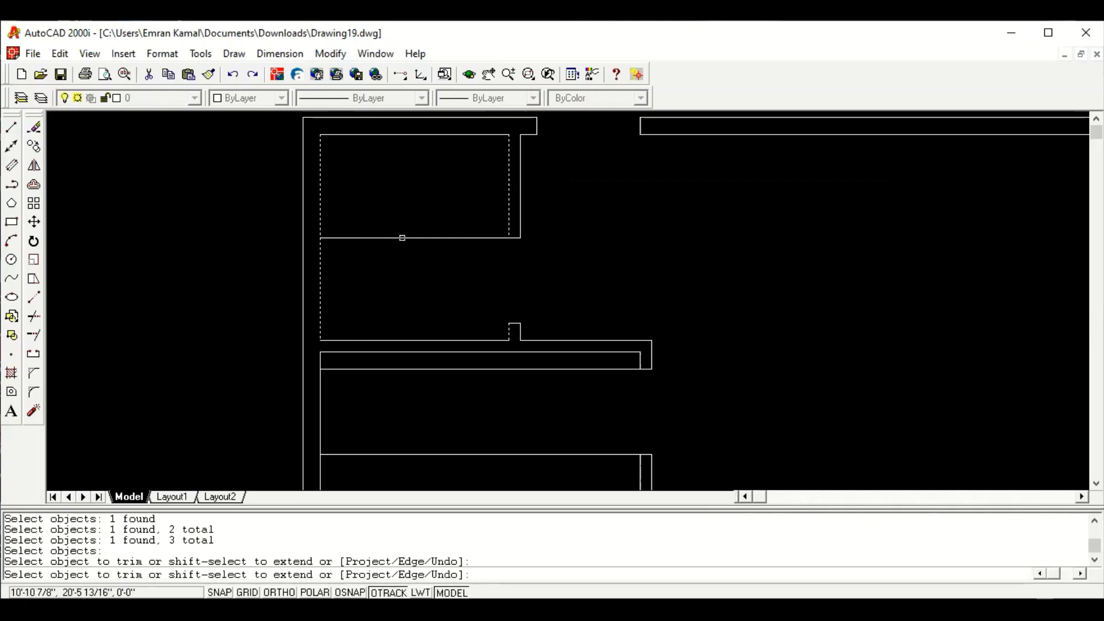
click(402, 238)
click(330, 54)
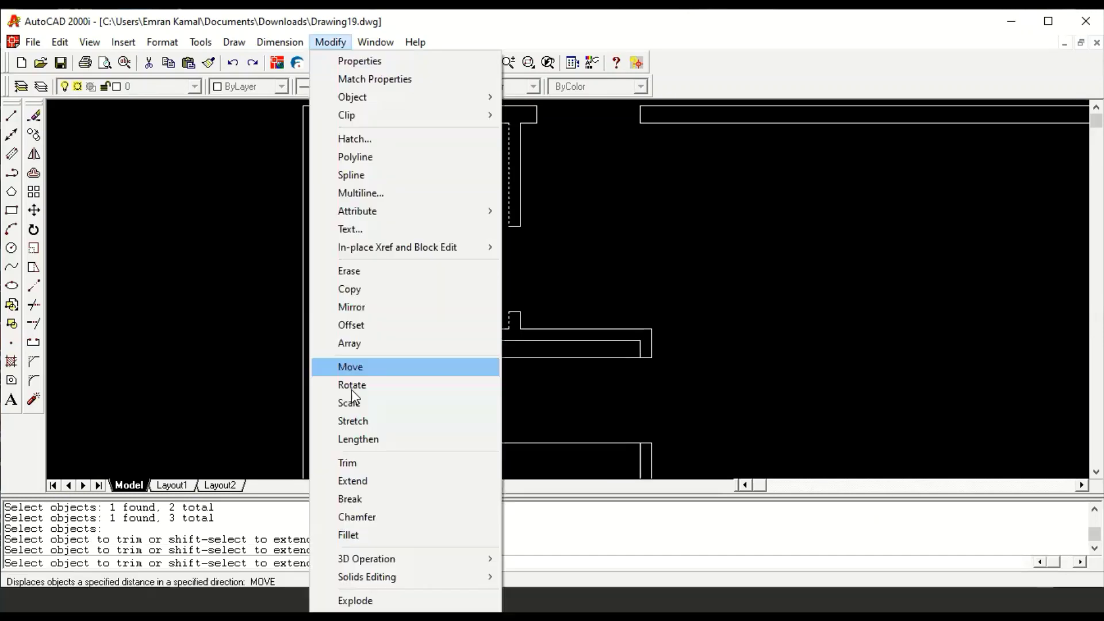
Trim away the two horizontal wall lines between the lower-left room and the strip above
click(347, 464)
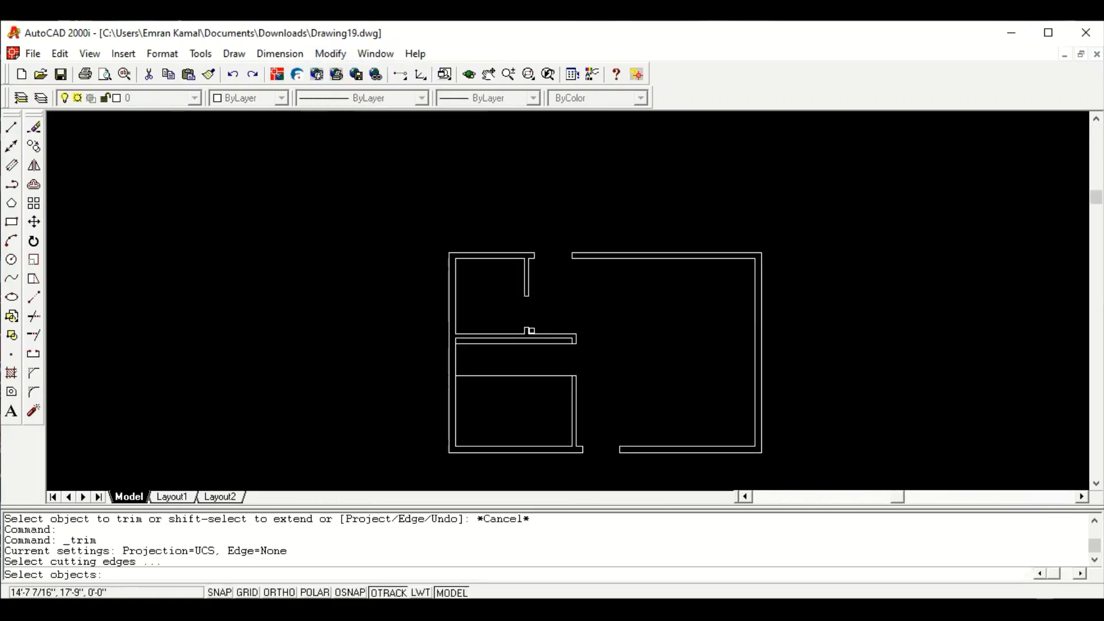
scroll(552, 446, up, 5)
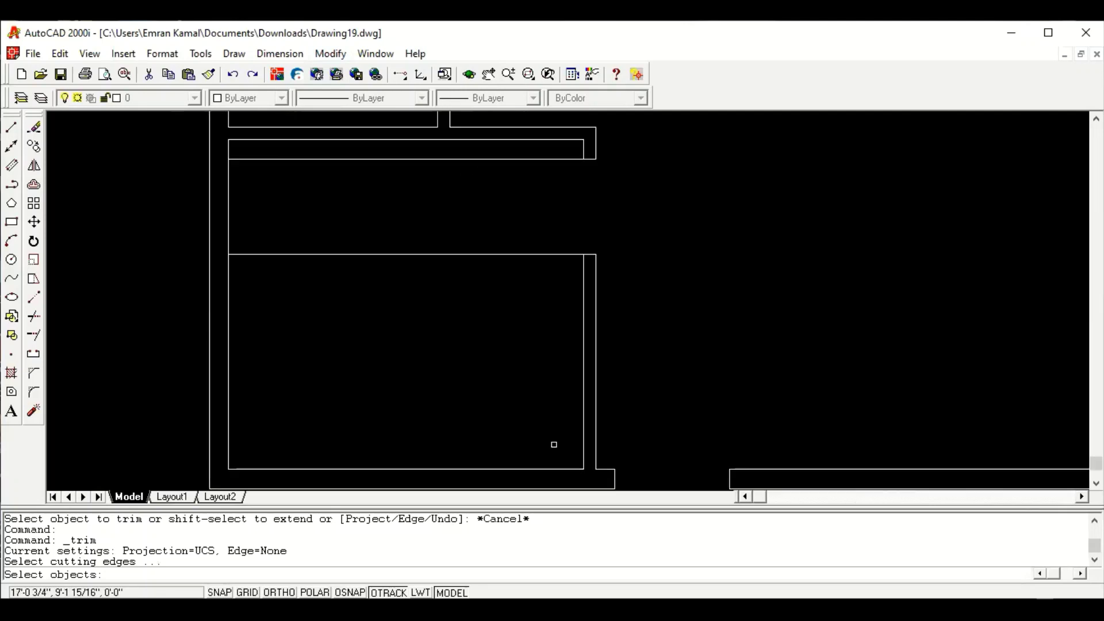
click(230, 192)
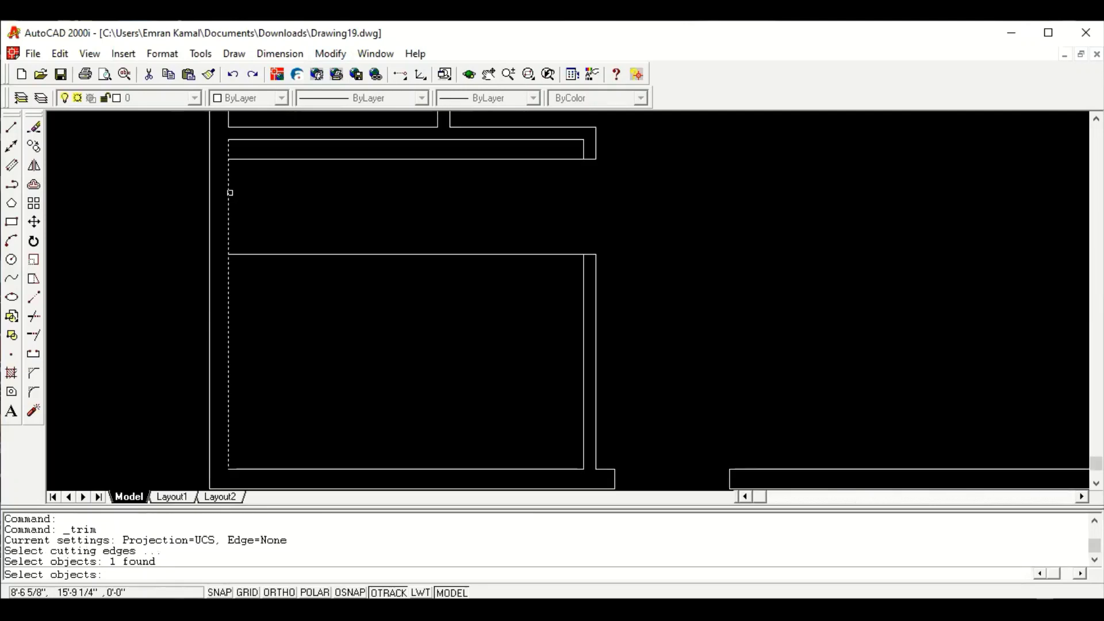
click(584, 151)
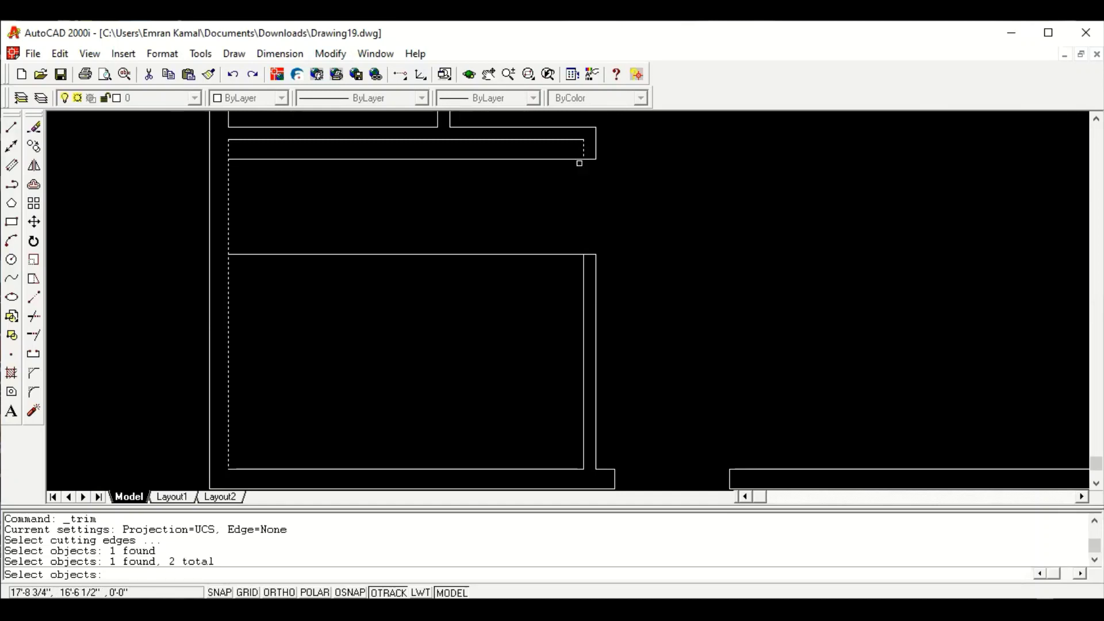
click(584, 283)
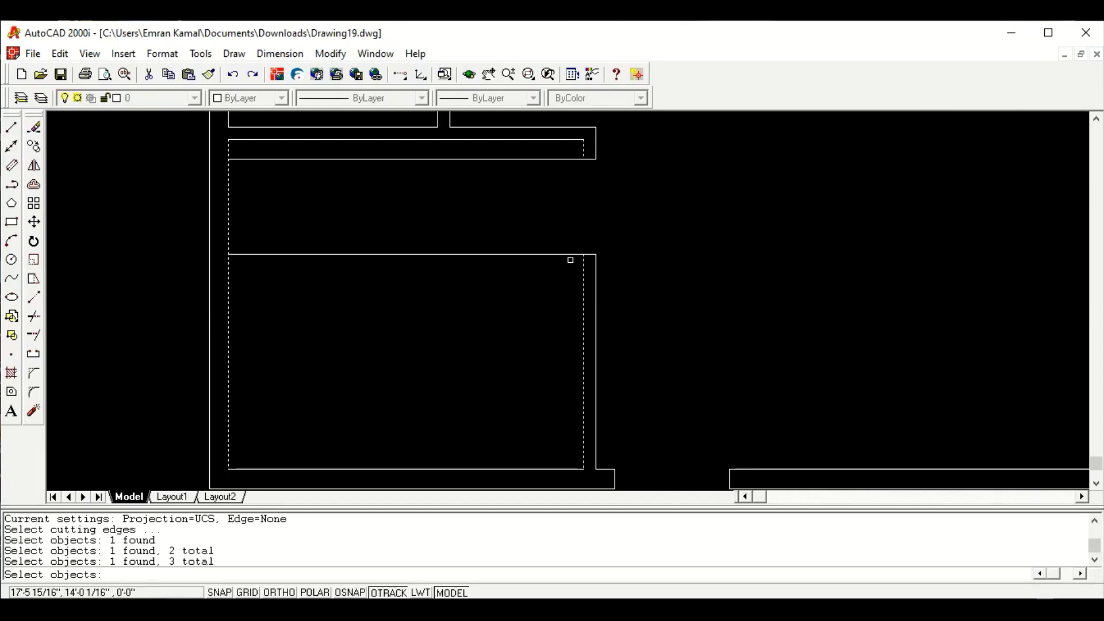
key(Return)
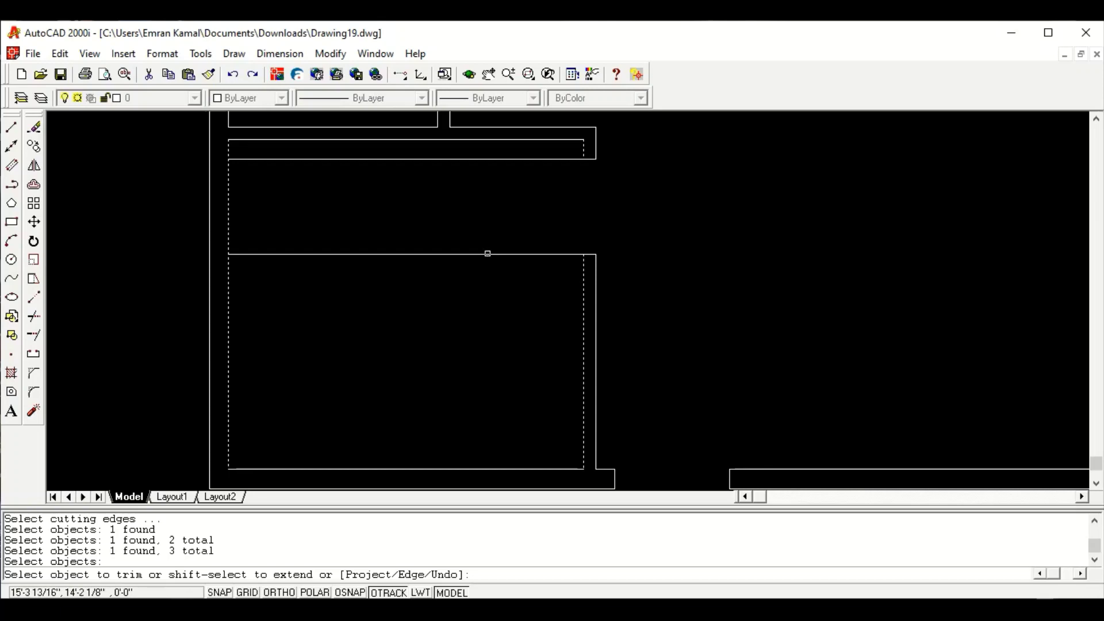
click(488, 255)
click(516, 158)
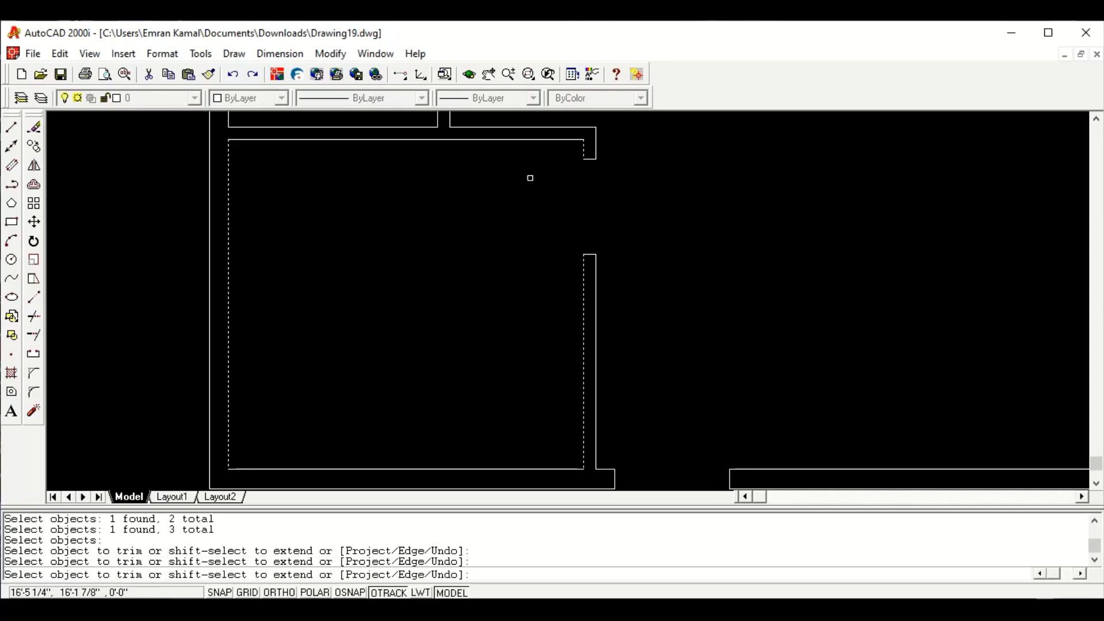
key(Return)
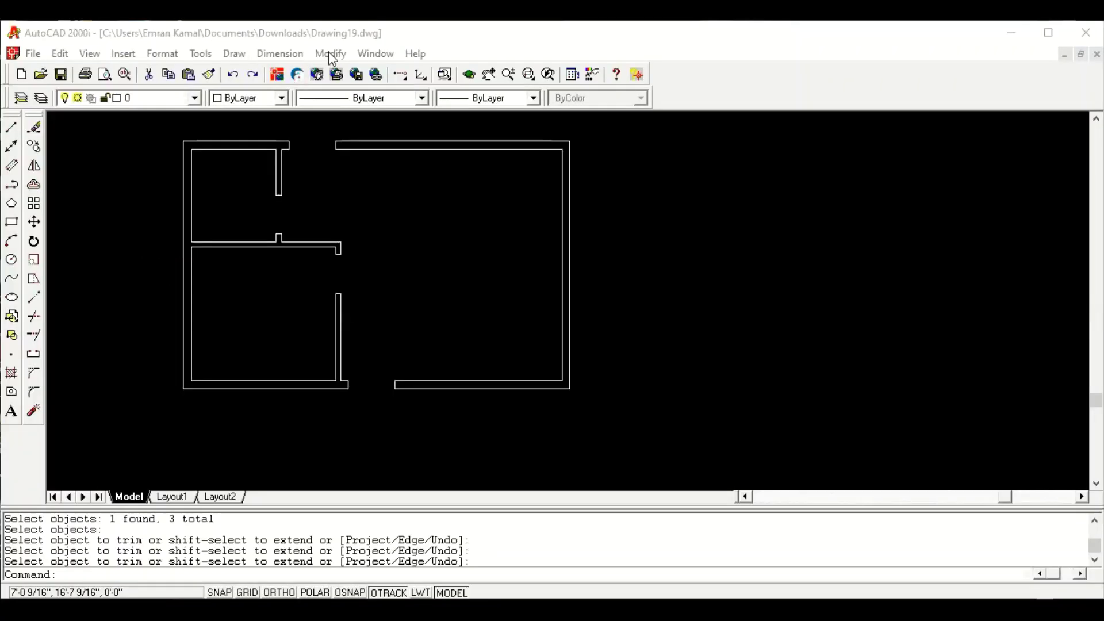
Make a first offset of the bottom wall line, then undo the unwanted copy
click(330, 53)
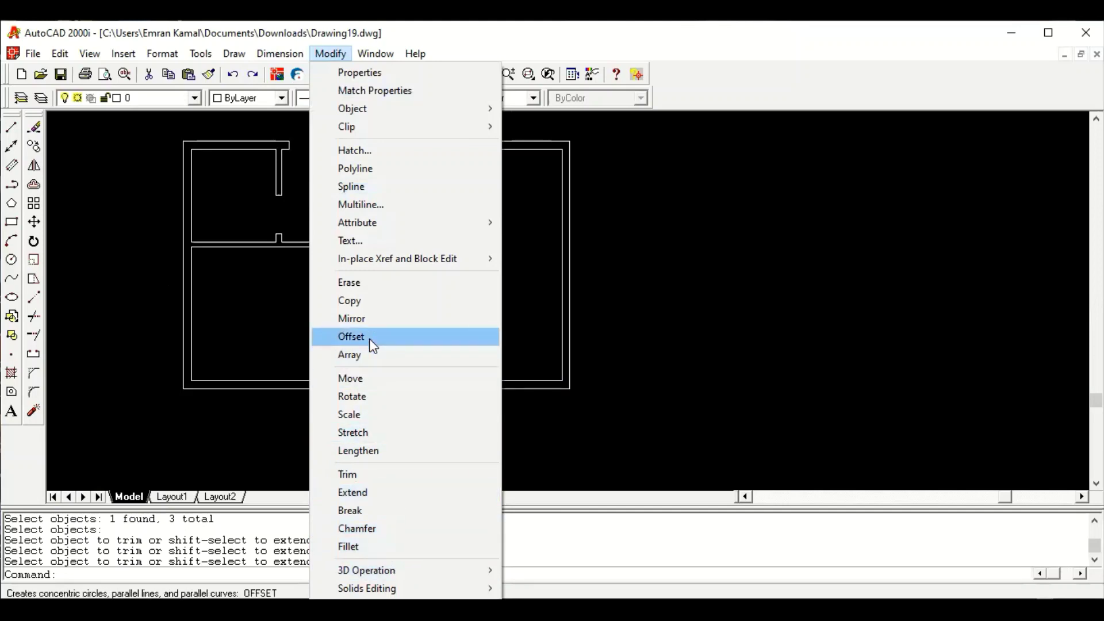
click(351, 336)
text(1)
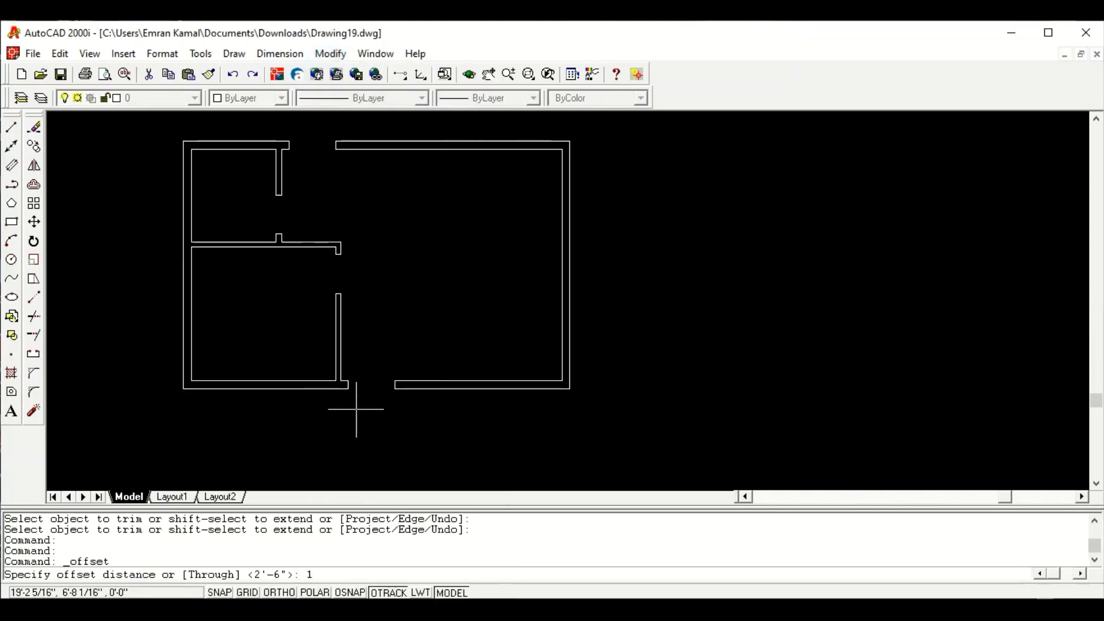
text(2)
key(Return)
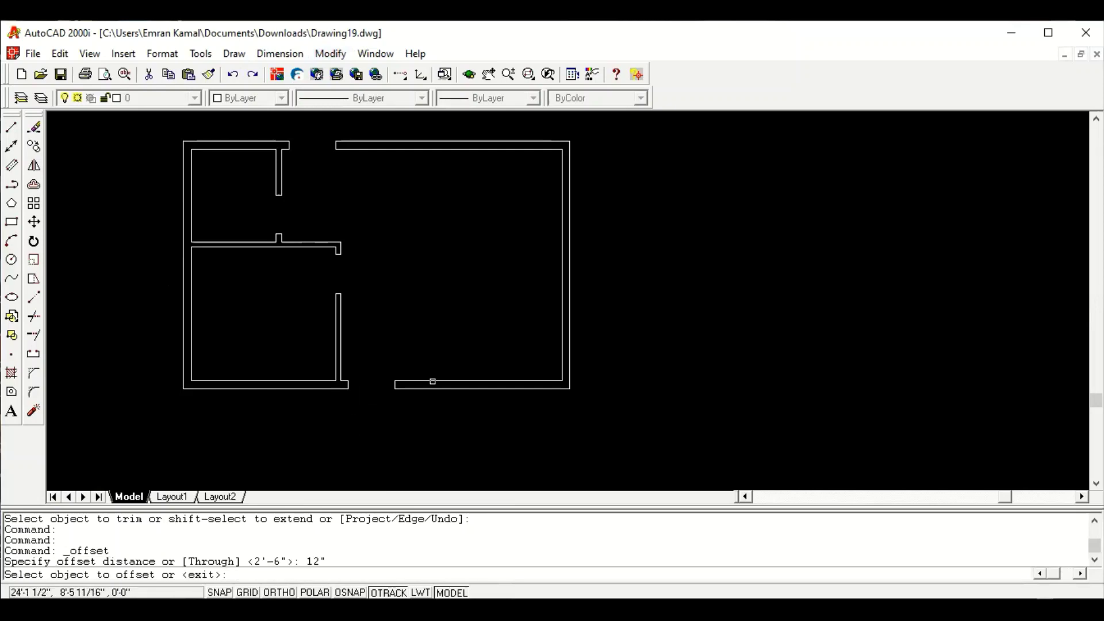
click(433, 381)
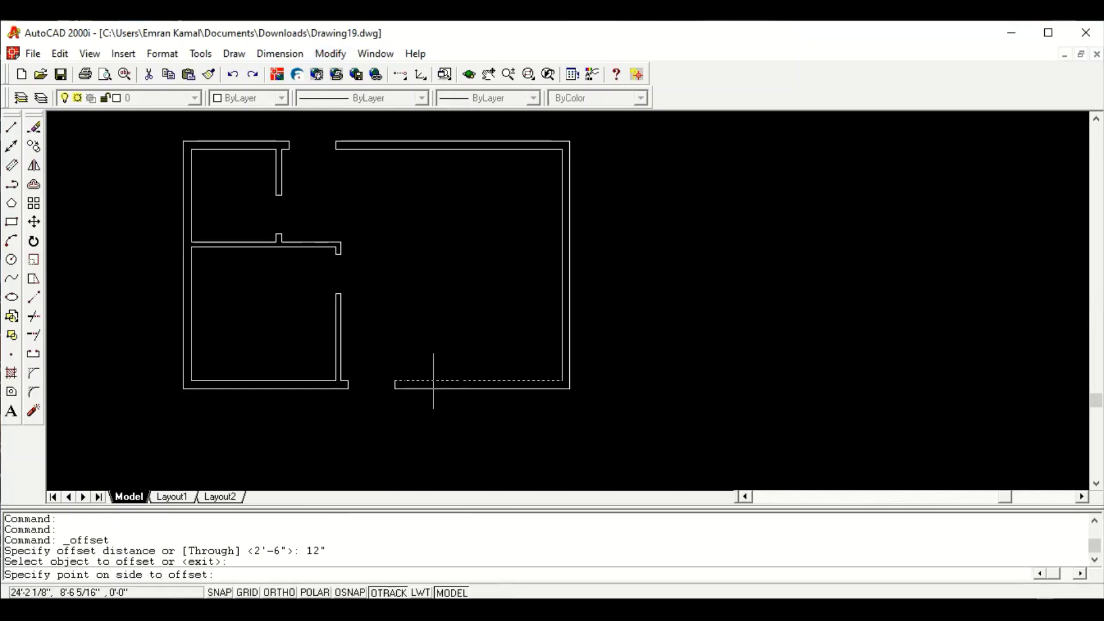
click(453, 322)
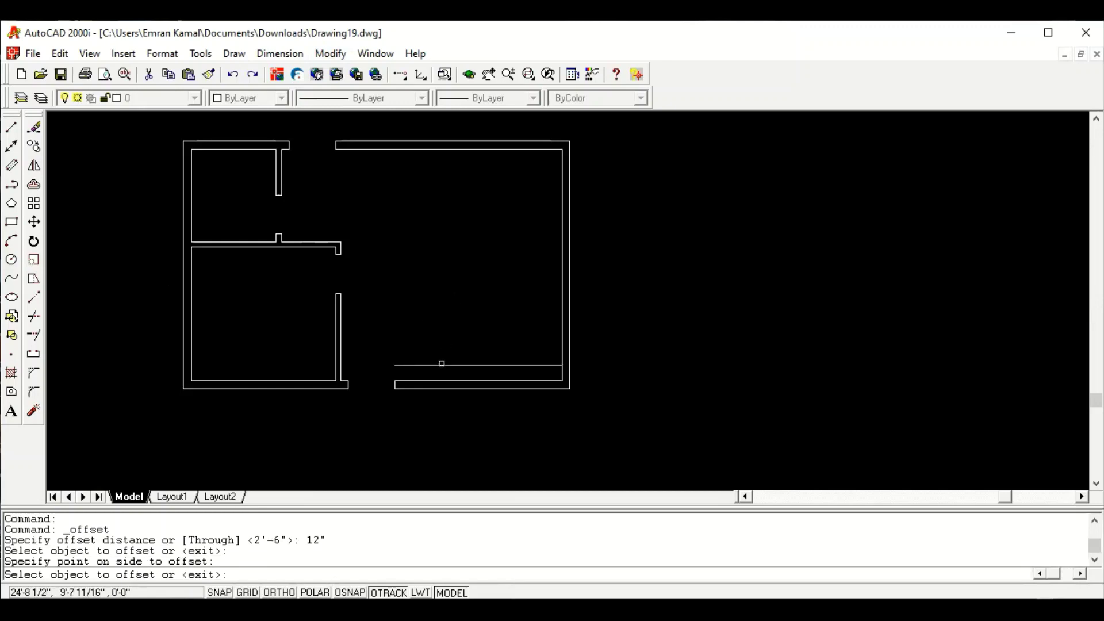
click(442, 365)
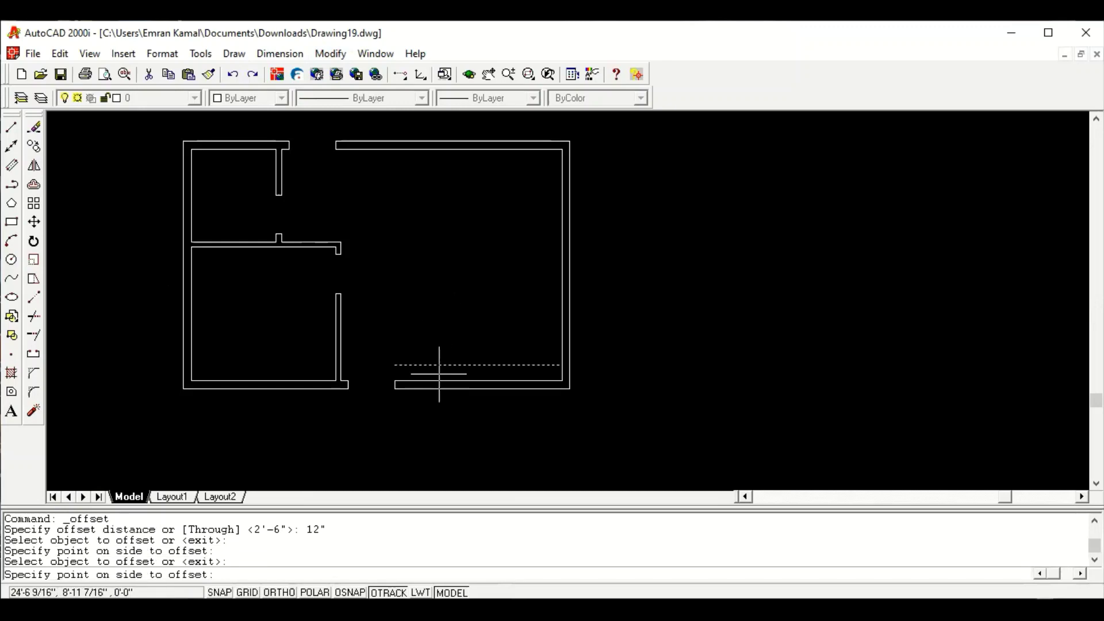
key(ctrl+z)
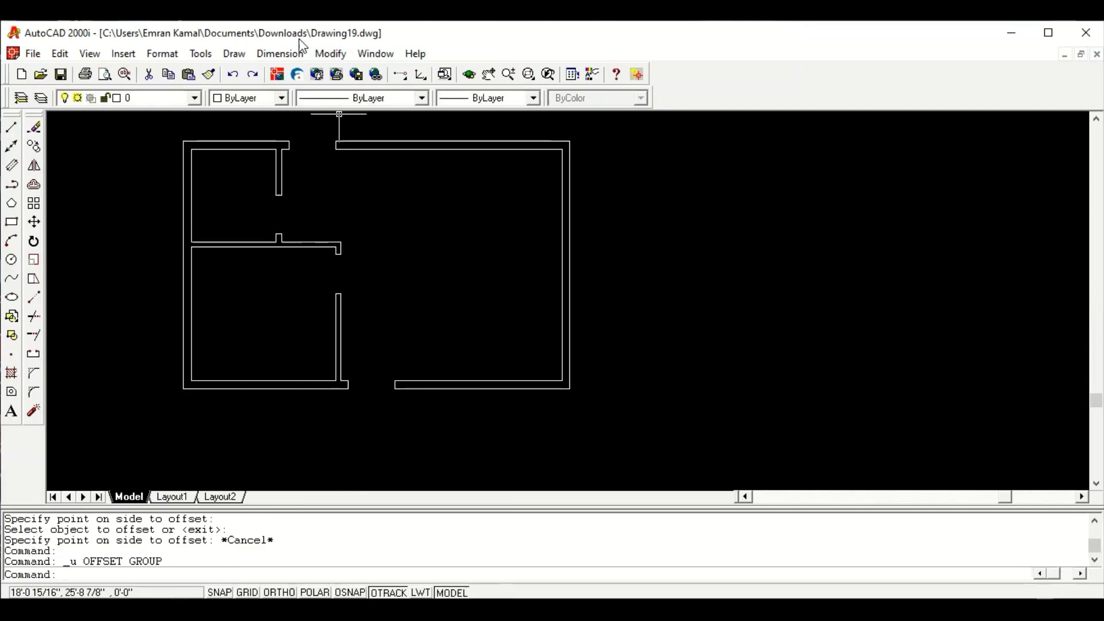
Offset the bottom wall line 12" upward to form its inner line
click(320, 53)
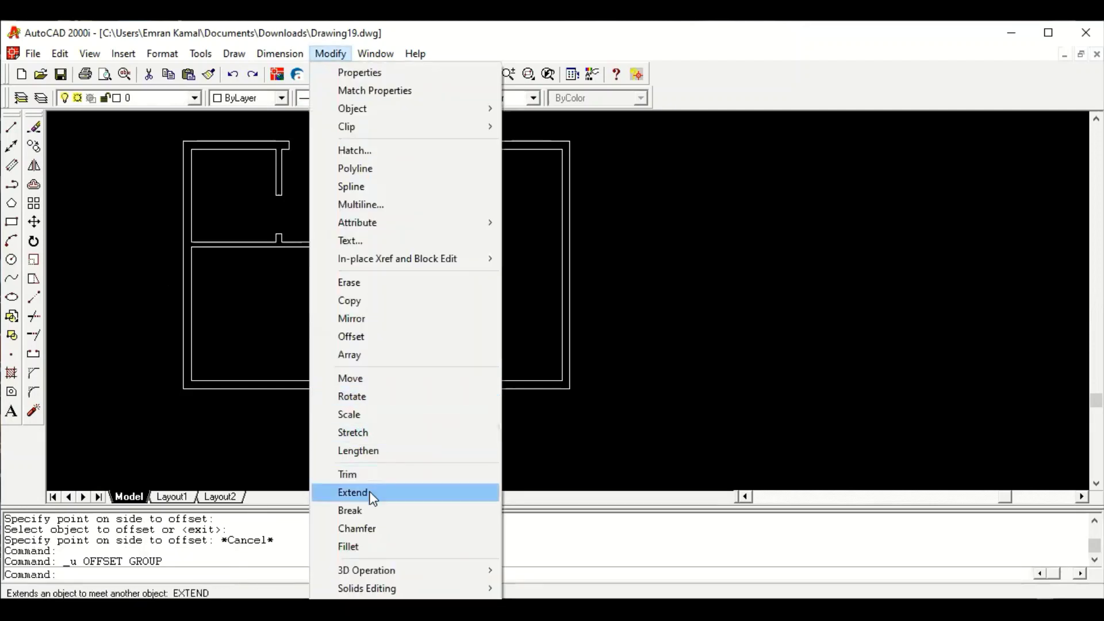
click(351, 336)
text(12)
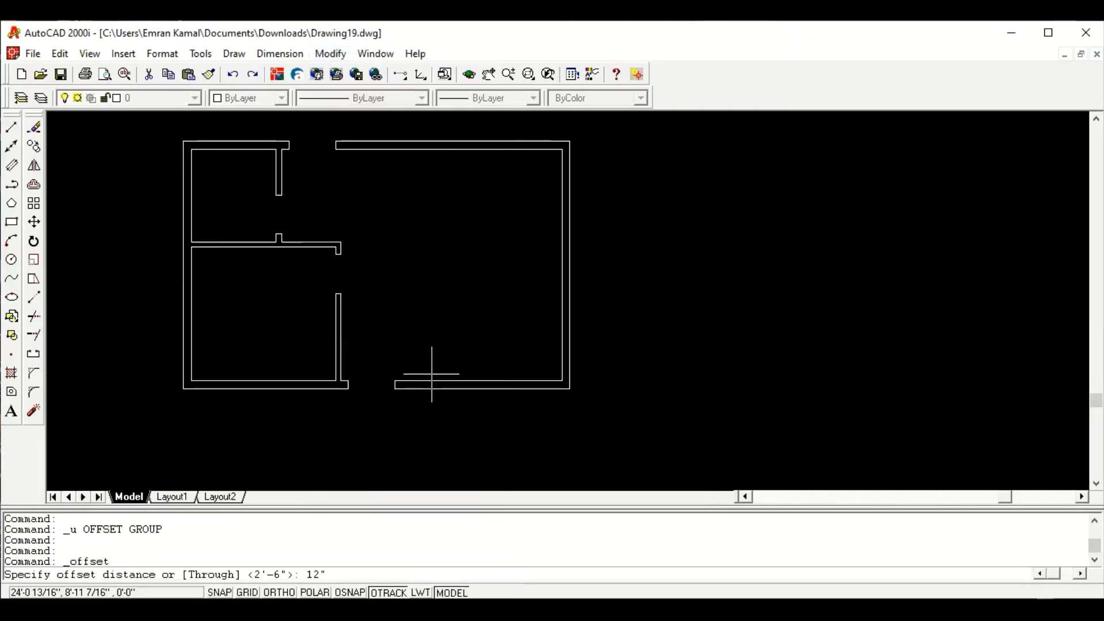
key(Return)
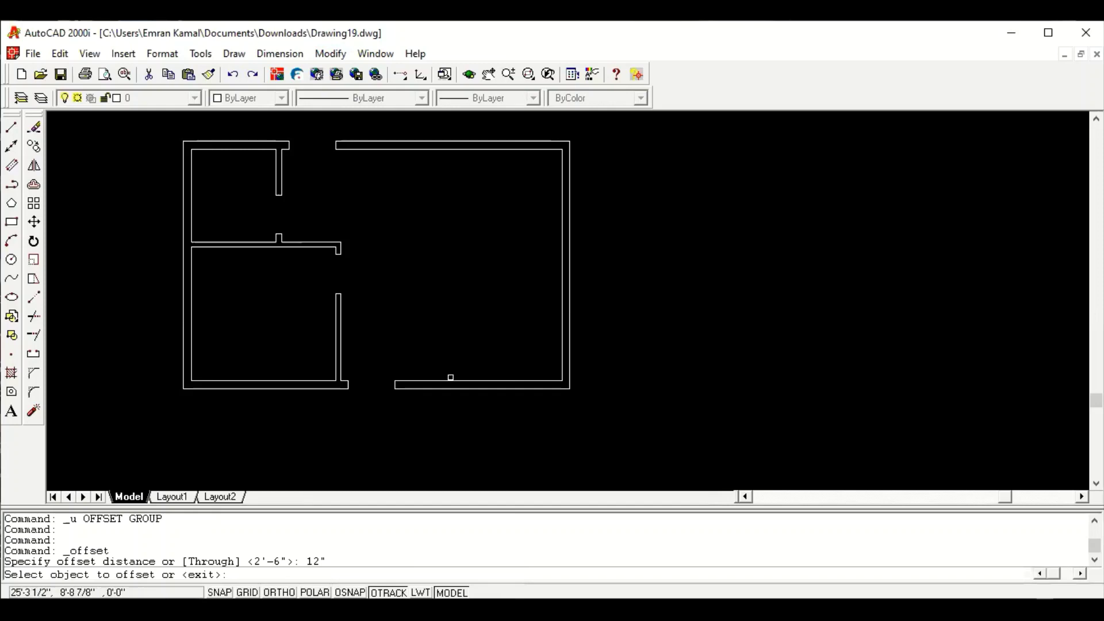
click(454, 380)
click(468, 295)
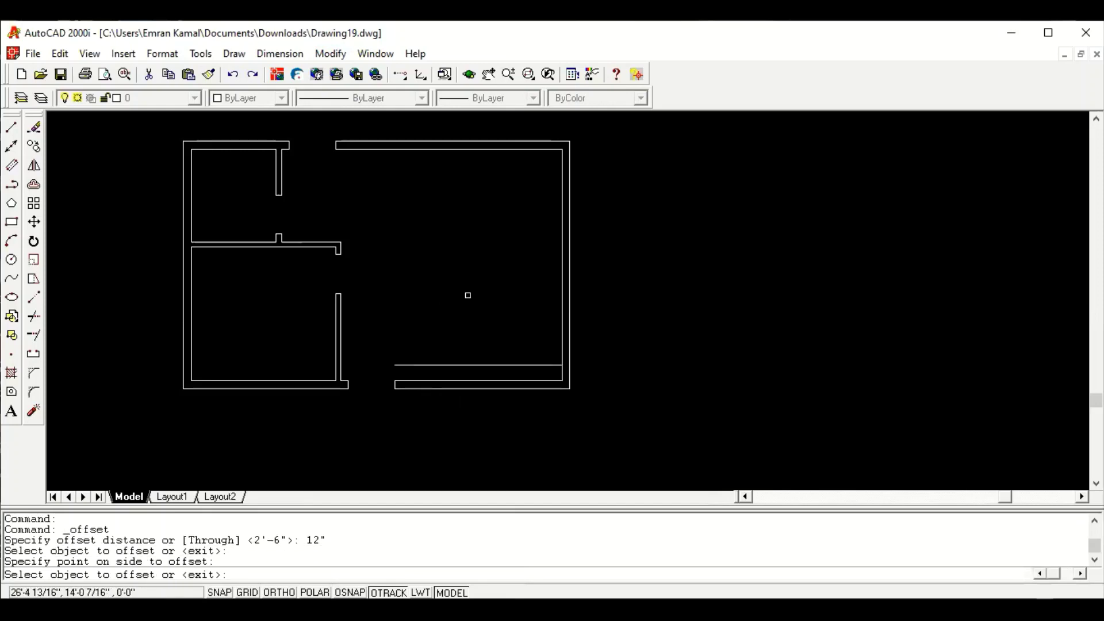
Offset the new inner line 7' upward for the partition
click(325, 55)
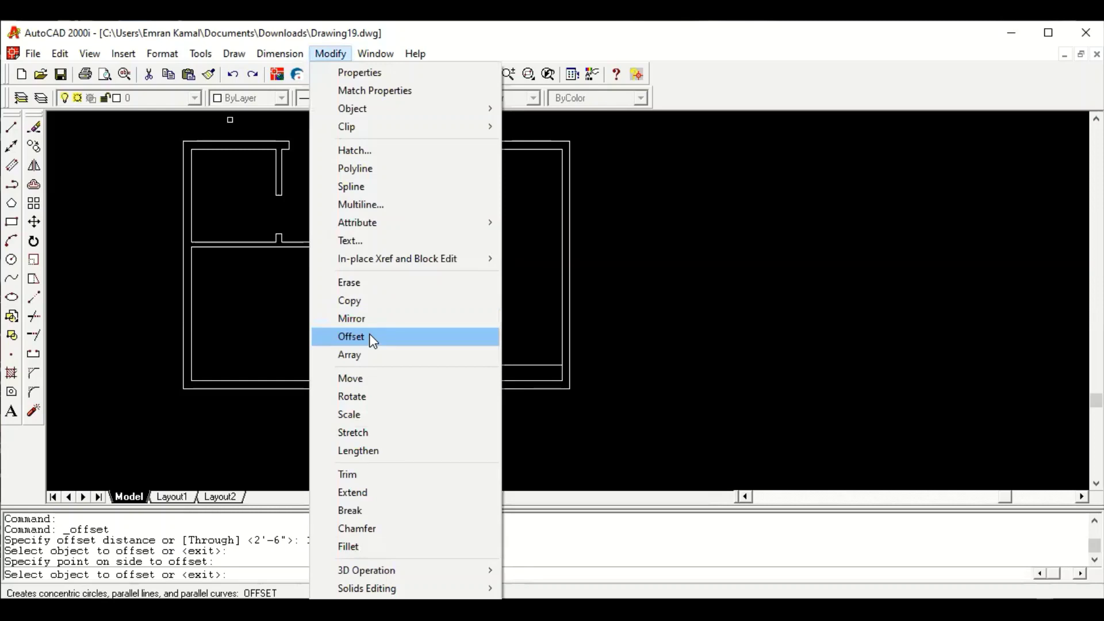
click(373, 338)
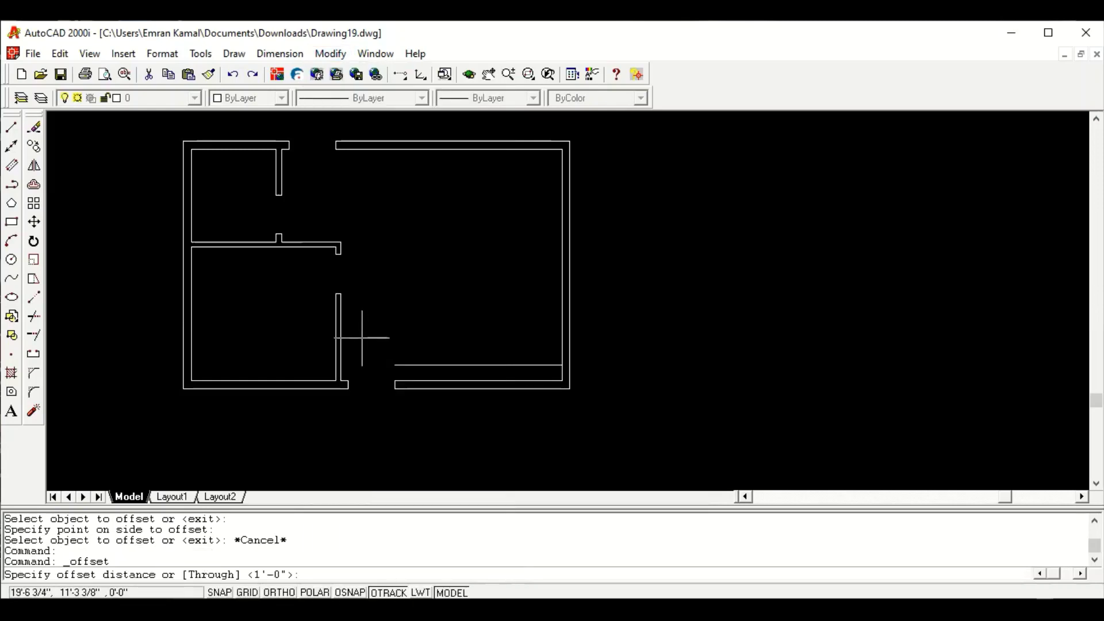
text(7')
key(Return)
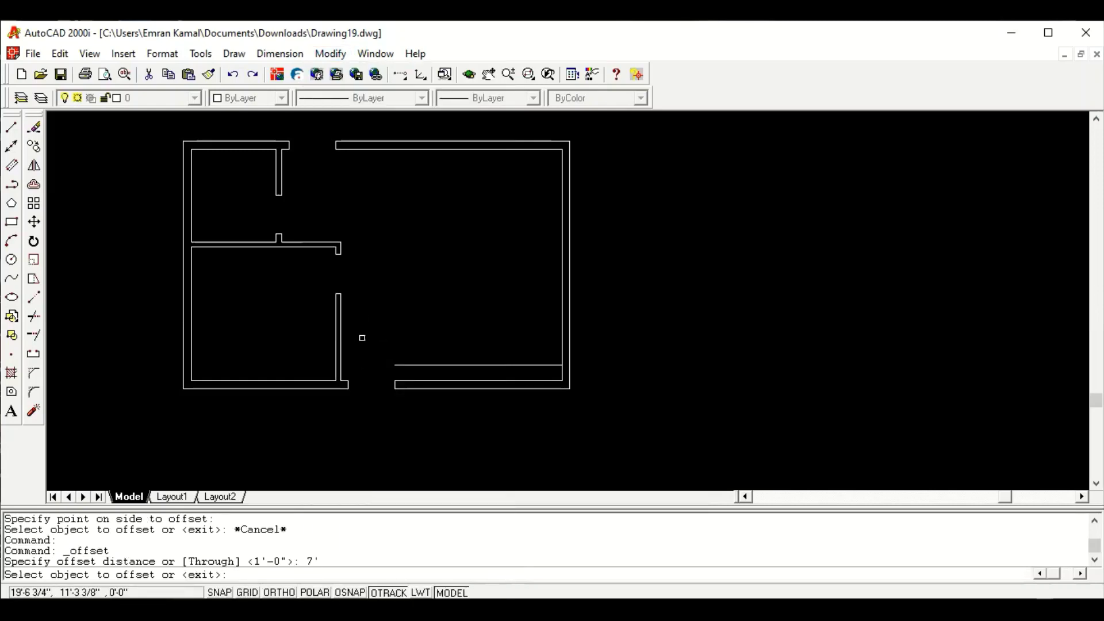
click(449, 364)
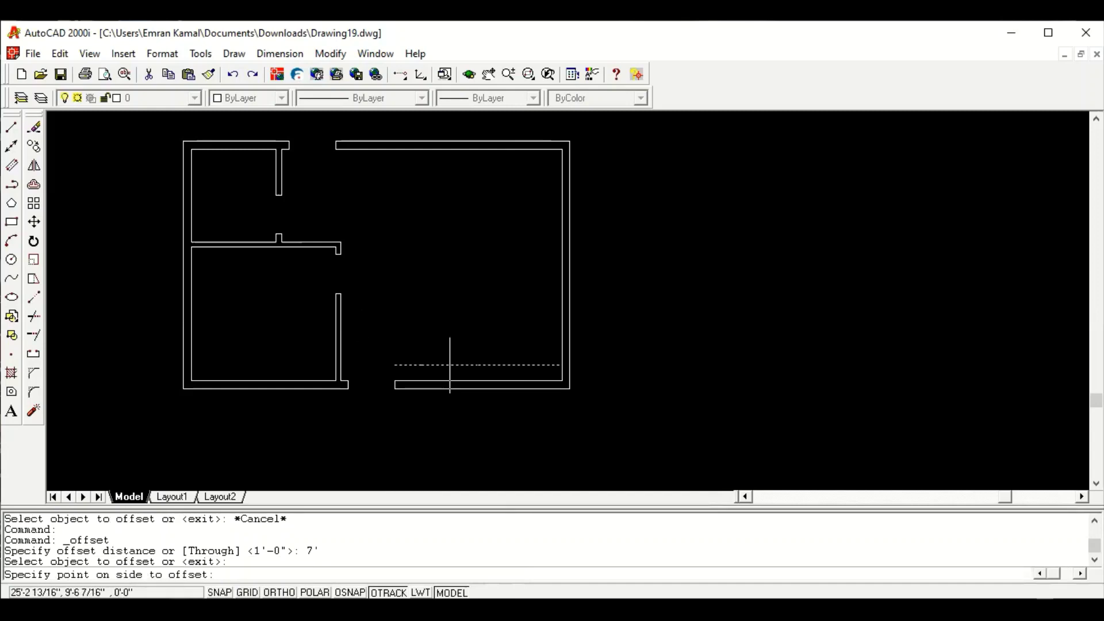
click(456, 276)
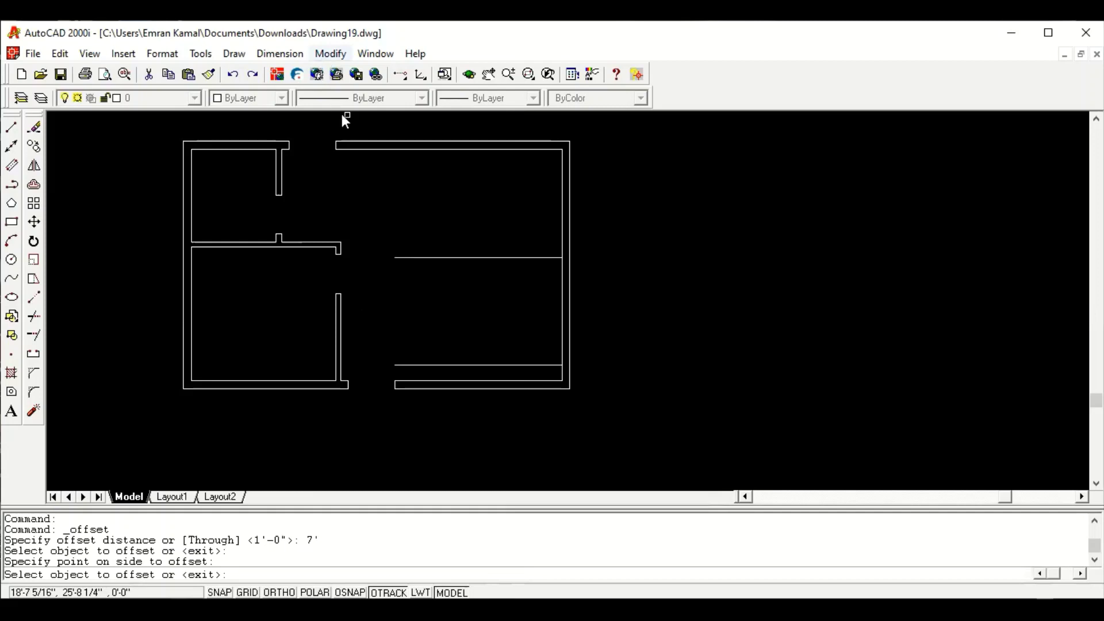
click(330, 54)
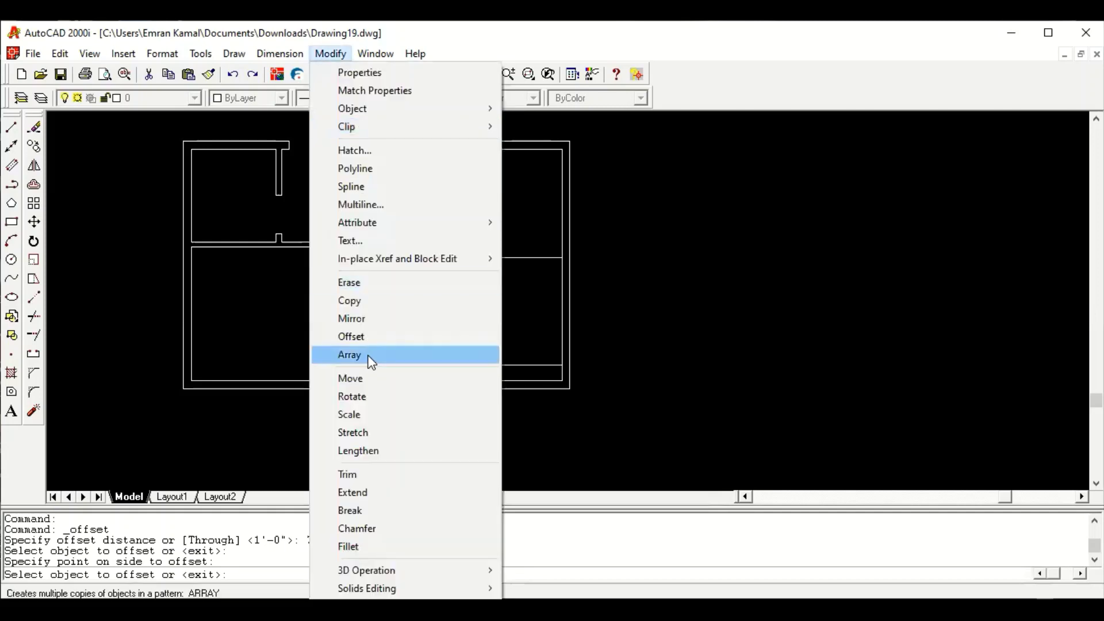
Extend the middle and lower inner horizontal lines right to the outer right wall
click(369, 492)
click(569, 242)
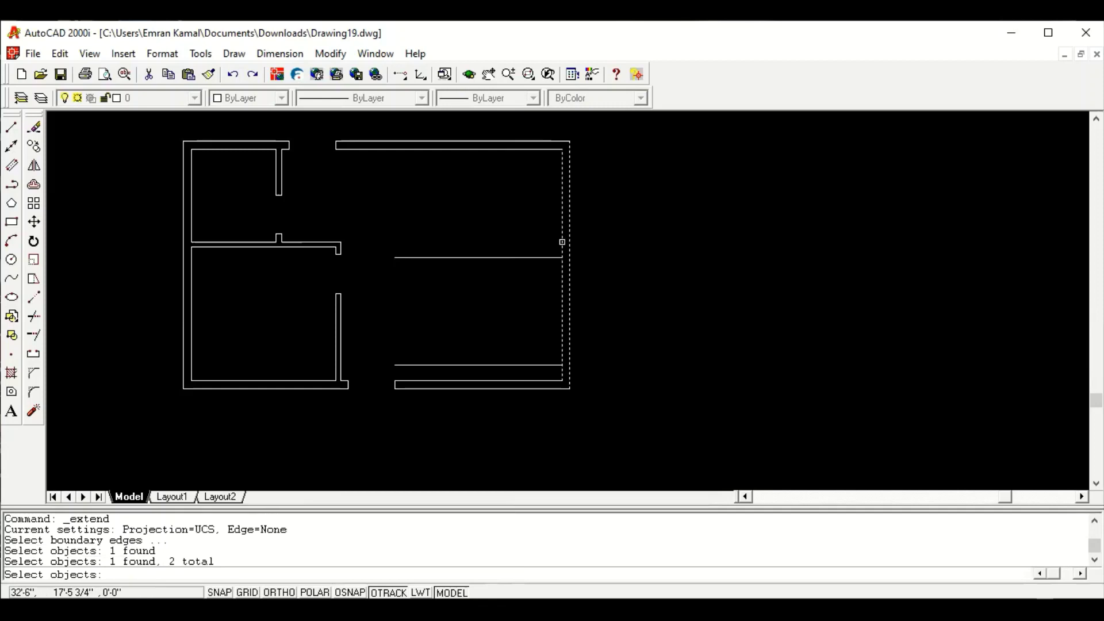
key(Return)
click(512, 257)
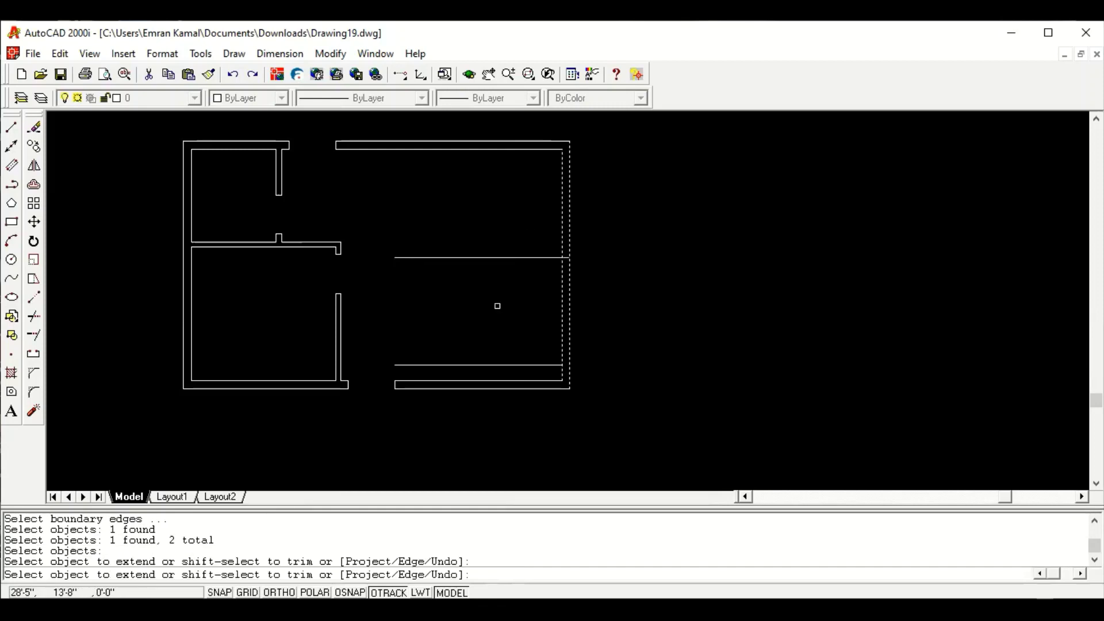
click(498, 364)
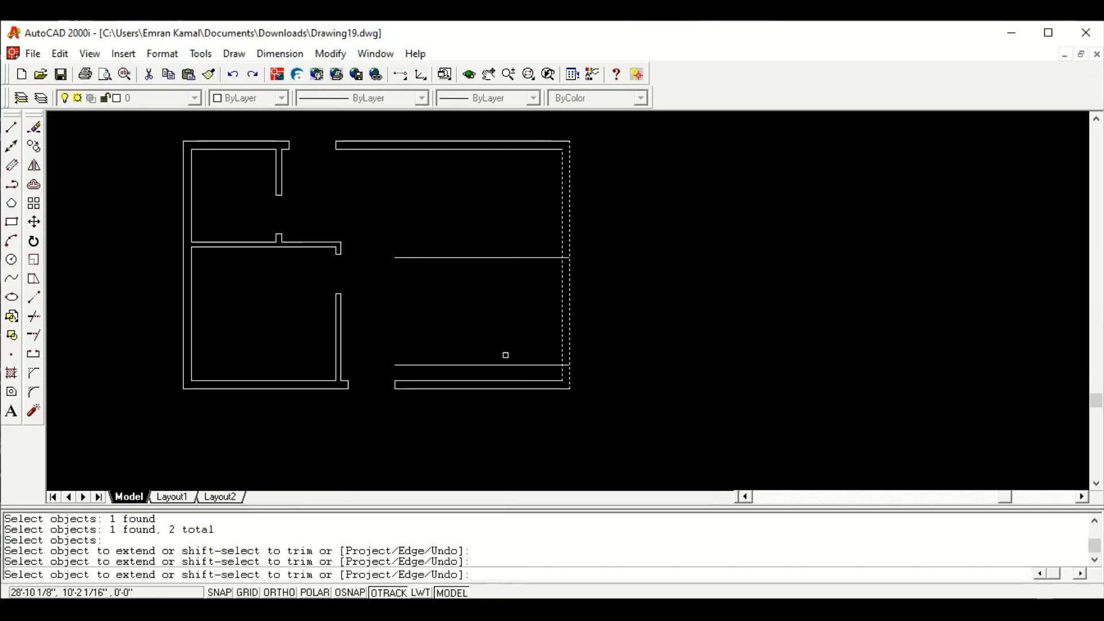
key(Return)
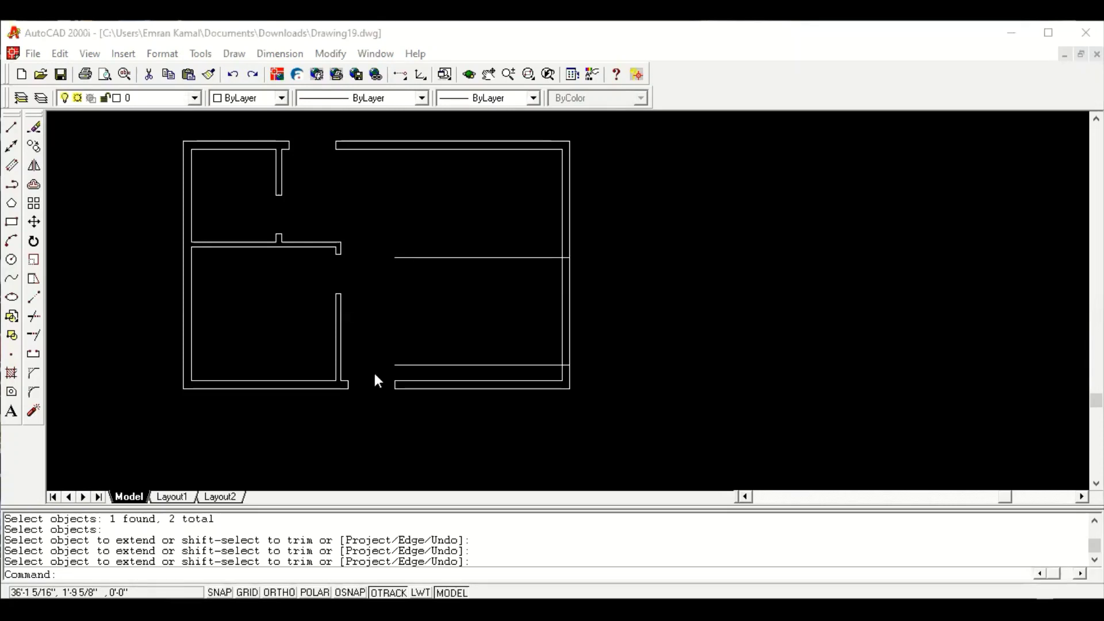
key(alt+m)
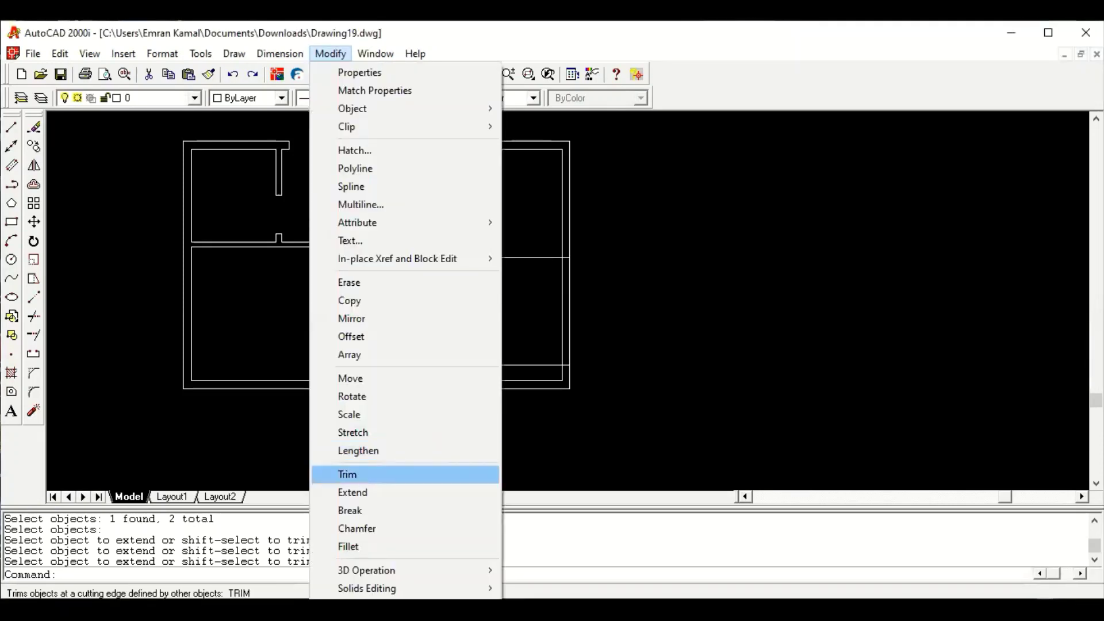
Trim the inner and outer right wall lines between the two horizontal lines, leaving a gap
key(Return)
click(517, 258)
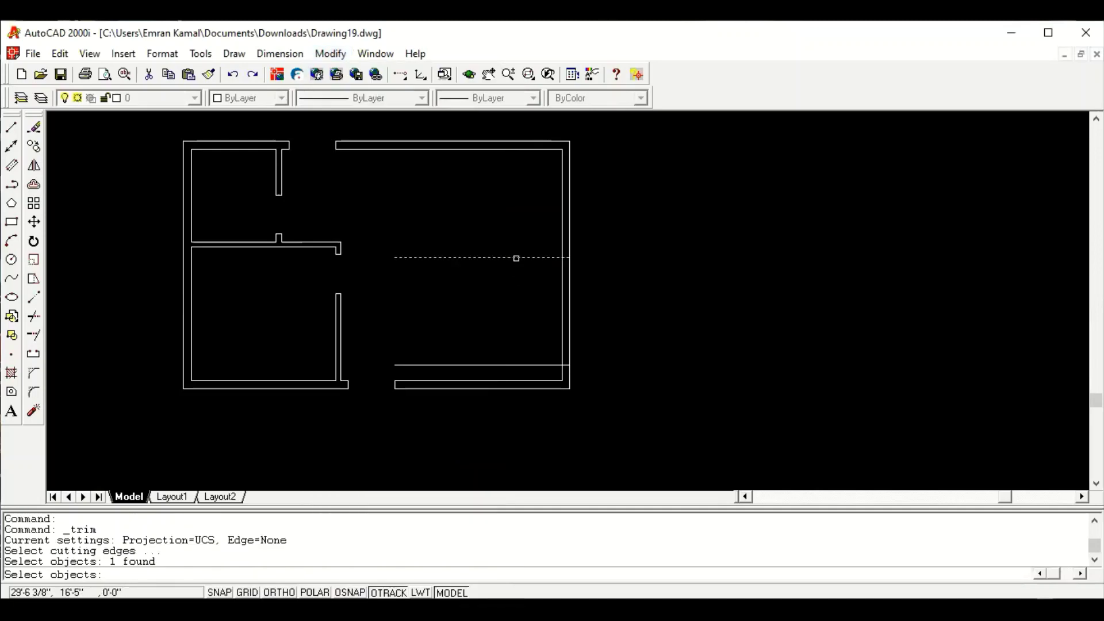
click(494, 364)
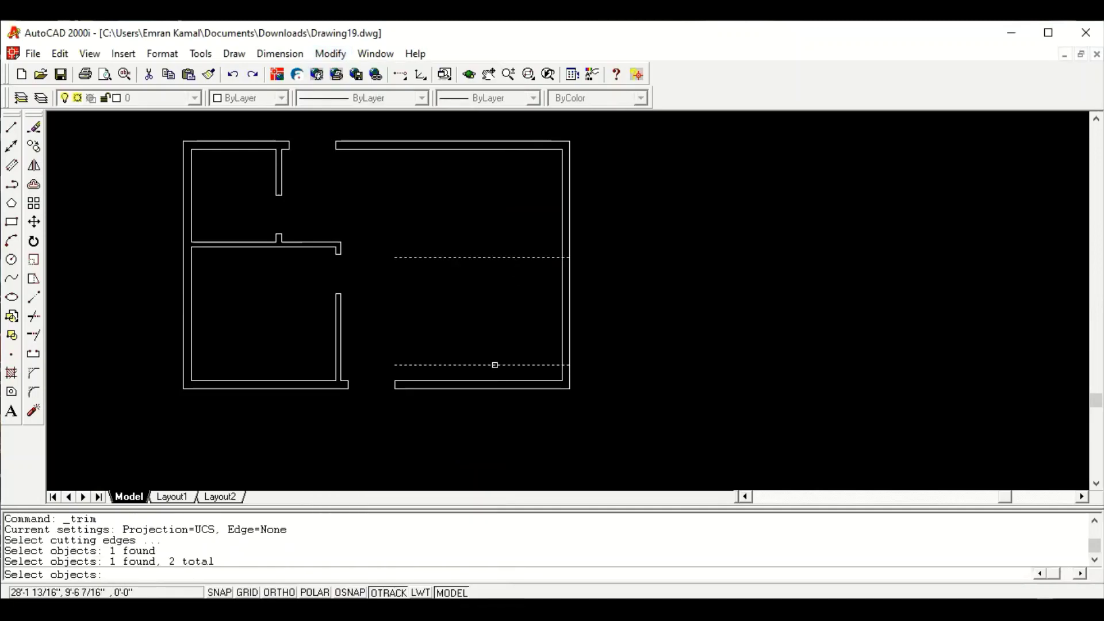
key(Return)
click(562, 307)
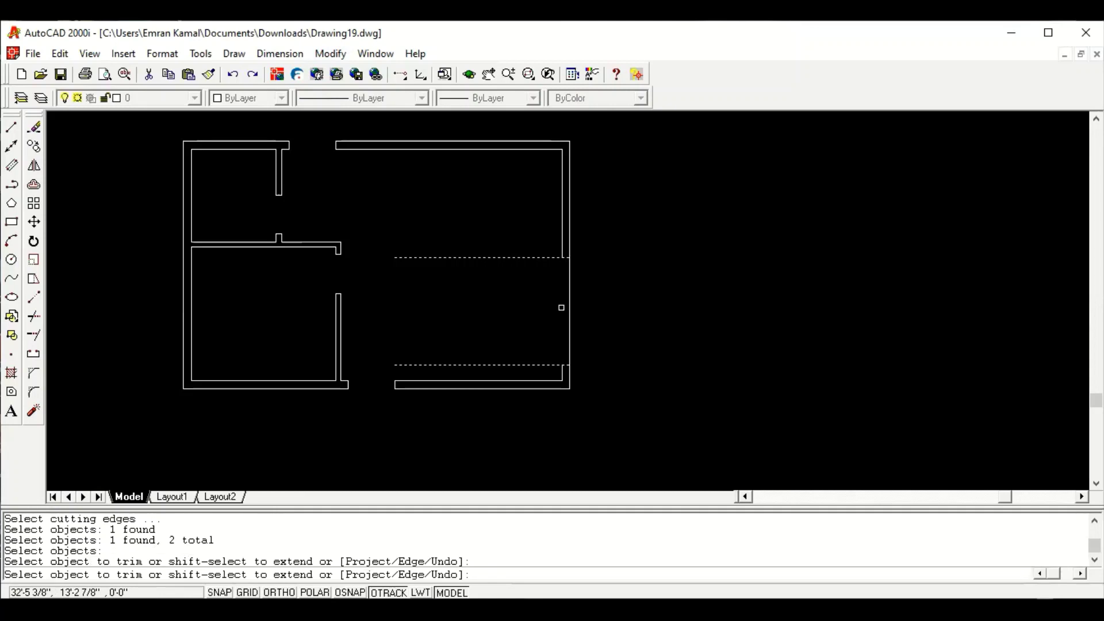
click(566, 307)
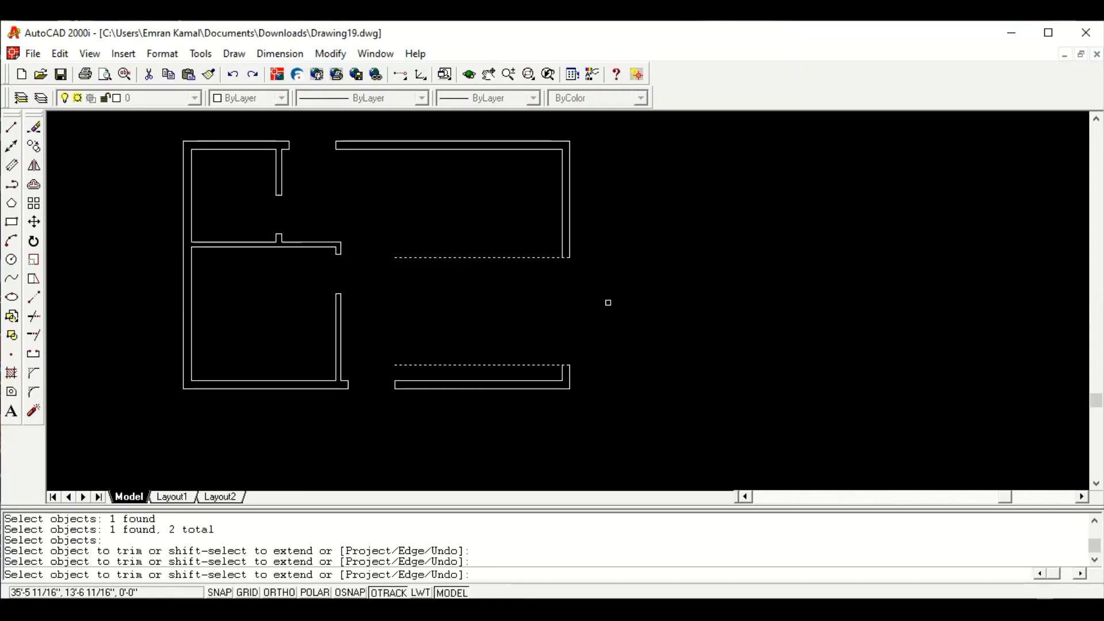
key(Return)
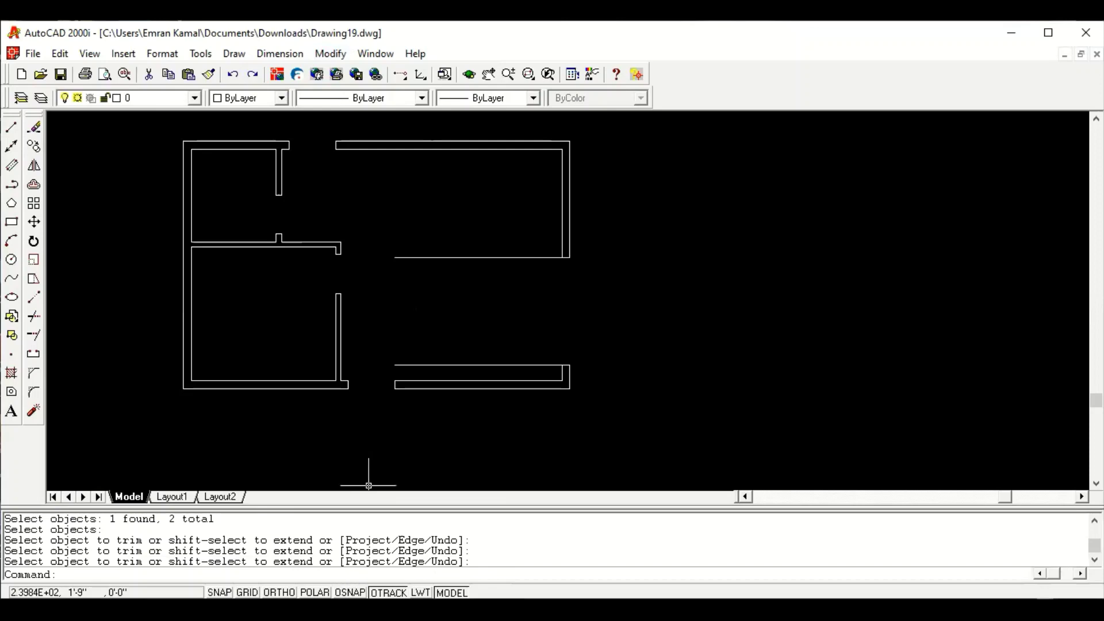
Enable the Perpendicular object snap and turn Osnap on
right_click(349, 592)
click(372, 575)
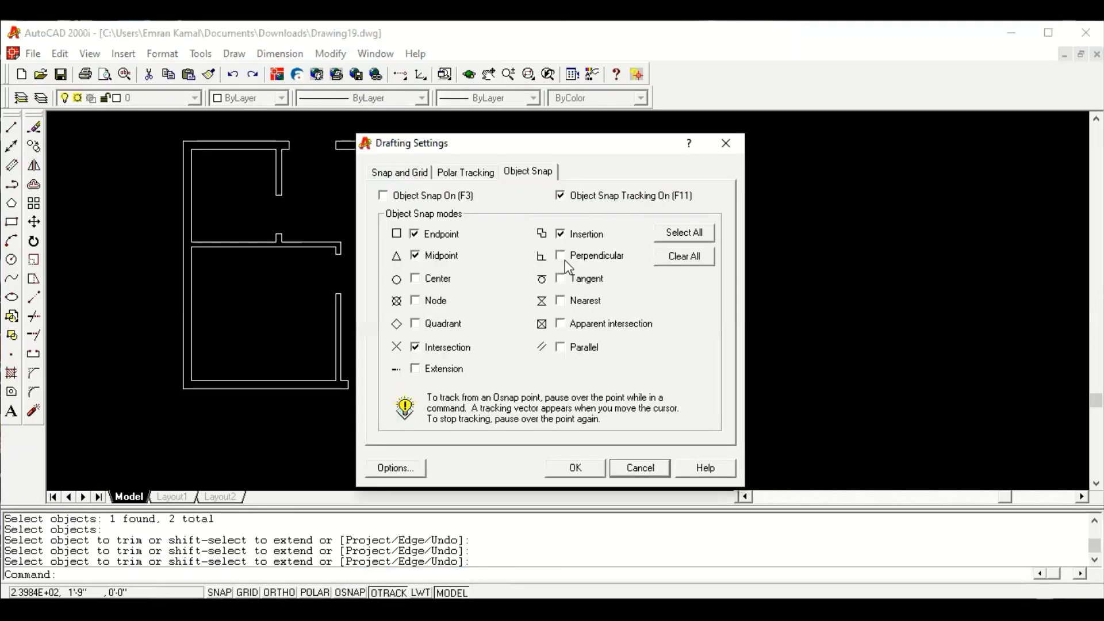
click(561, 255)
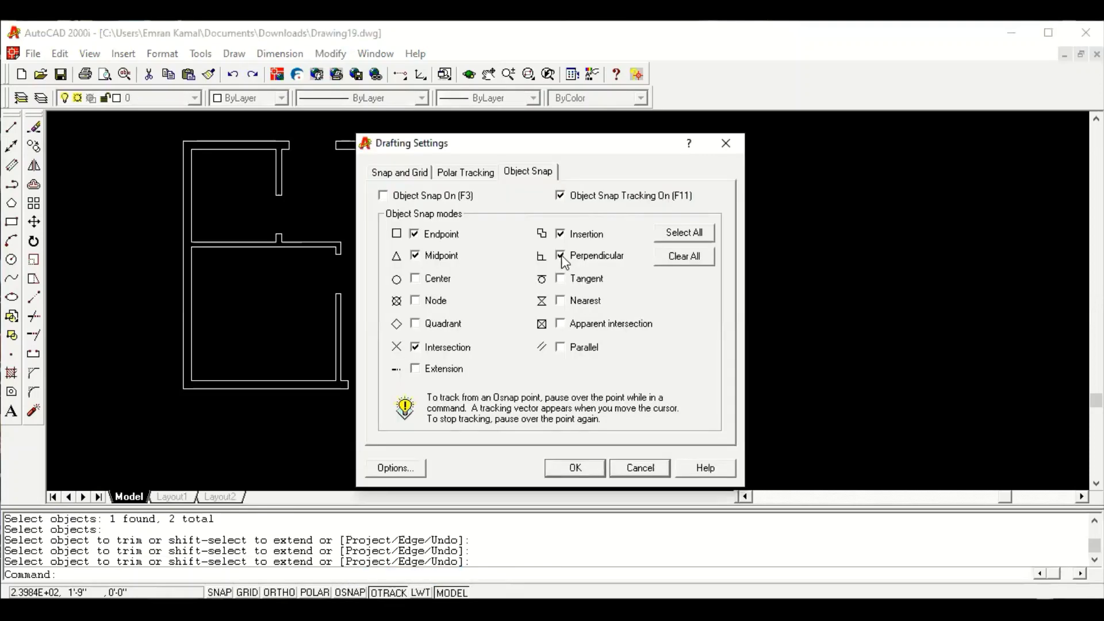
click(581, 464)
key(F3)
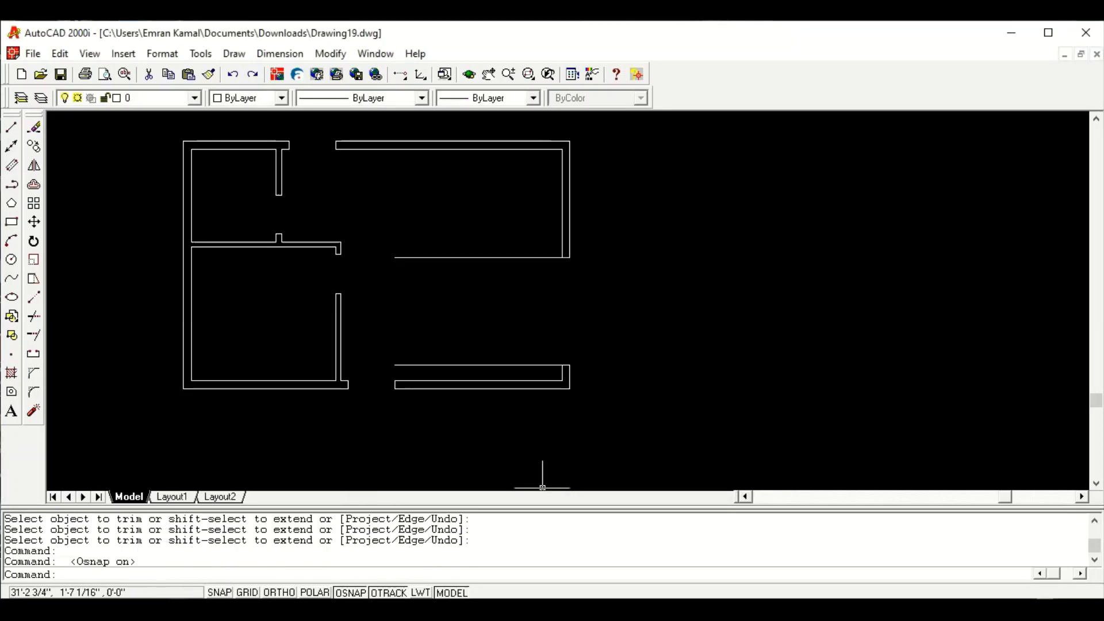
Draw a vertical line from the bottom wall corner perpendicular up to the top wall
click(11, 126)
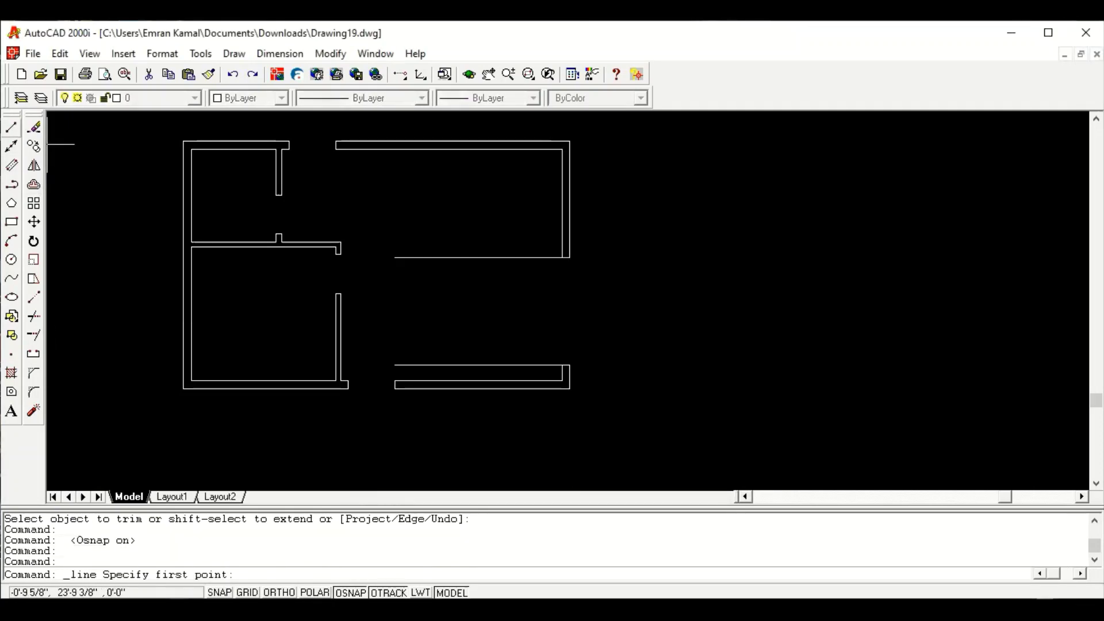
click(395, 381)
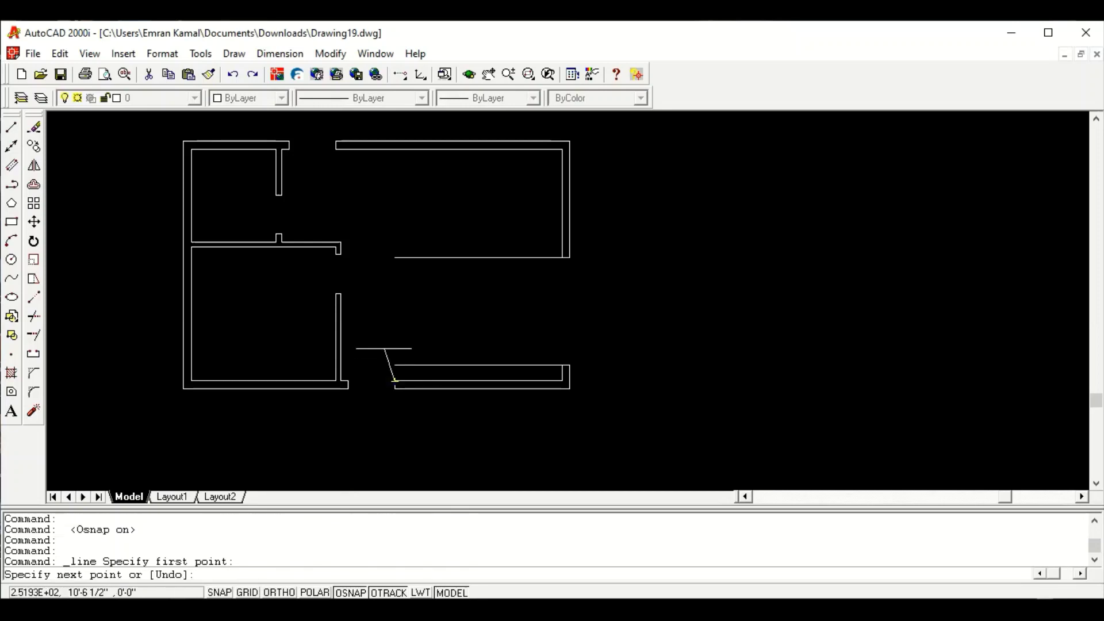
click(394, 148)
key(Return)
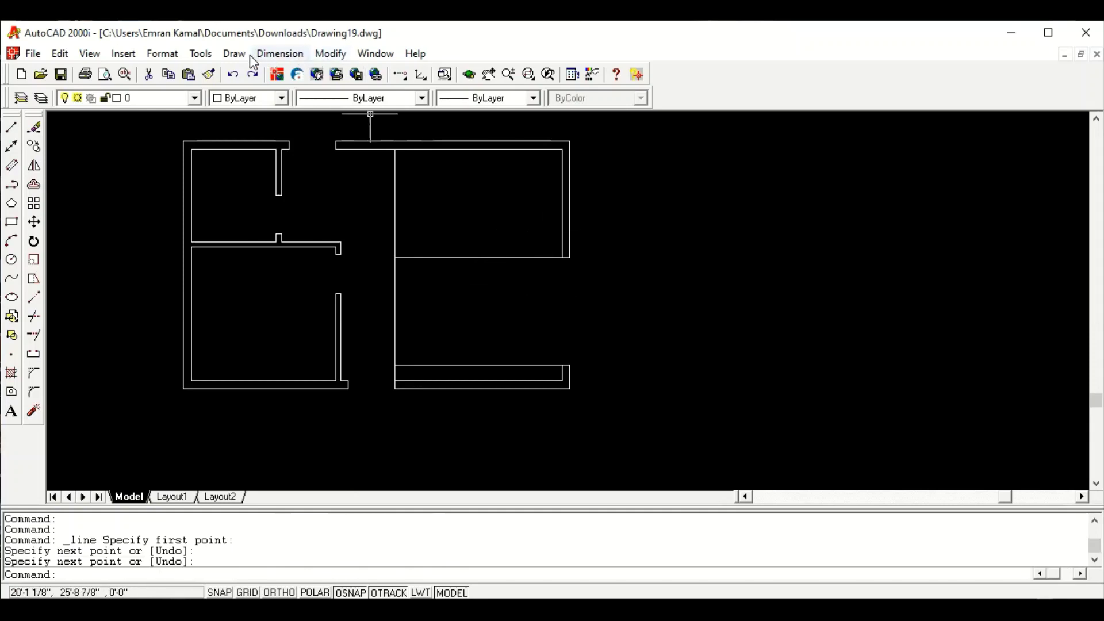
Trim the two inner horizontal lines in the right room against the new vertical line and right walls
click(324, 57)
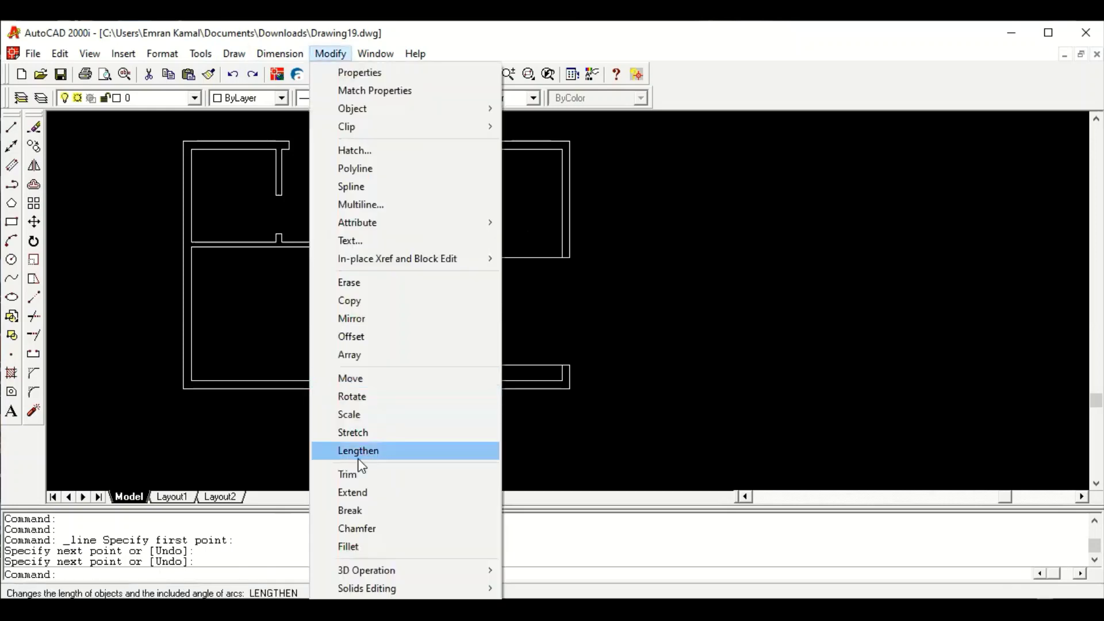
click(355, 472)
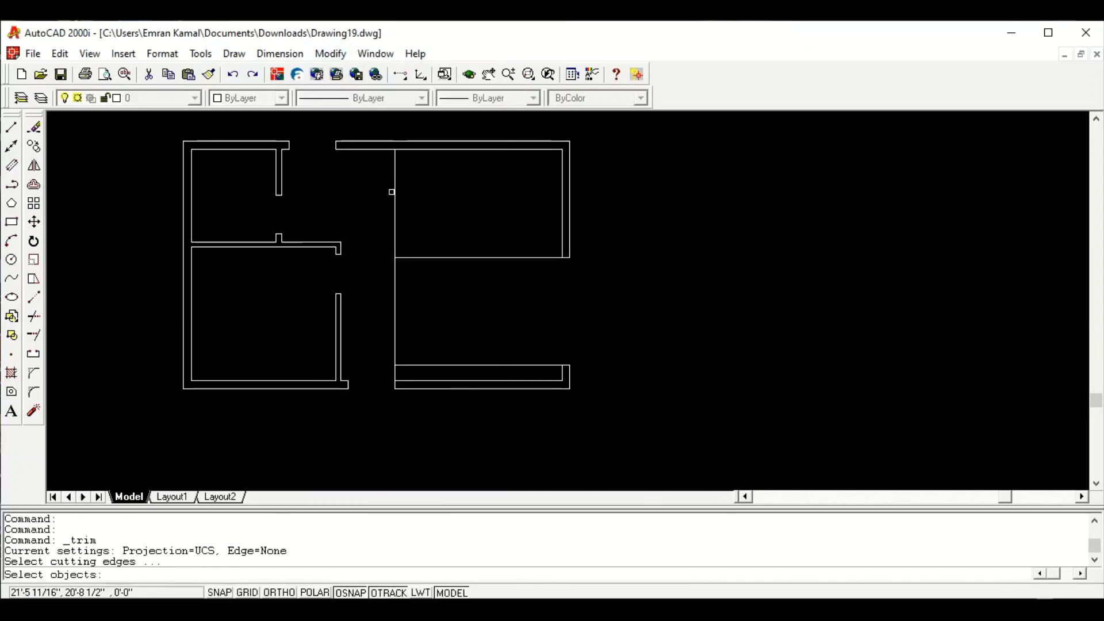
click(395, 190)
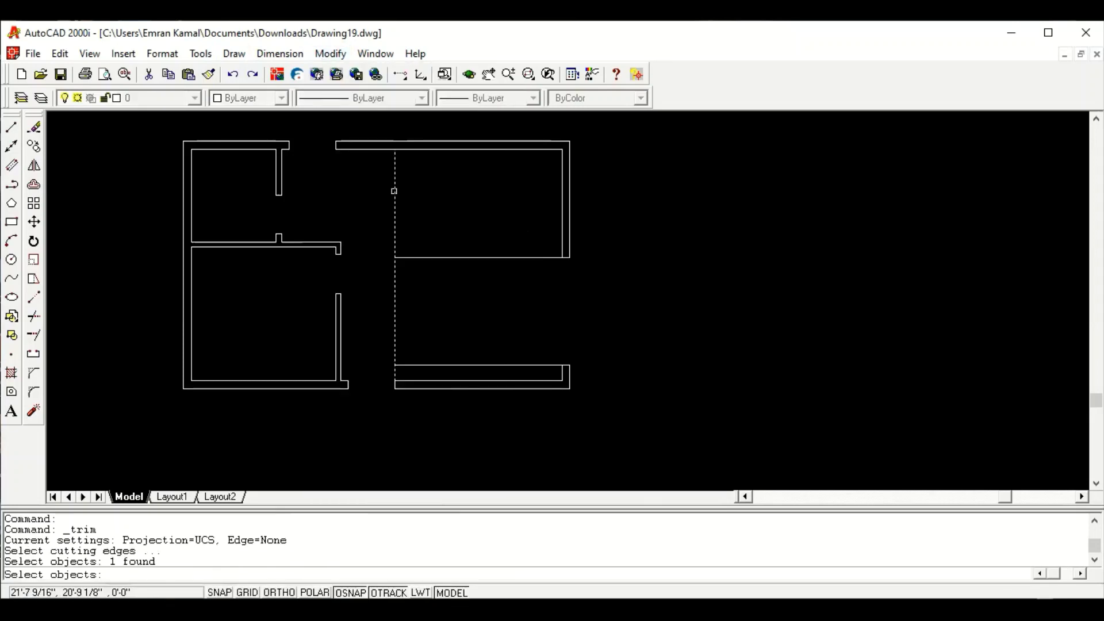
click(562, 187)
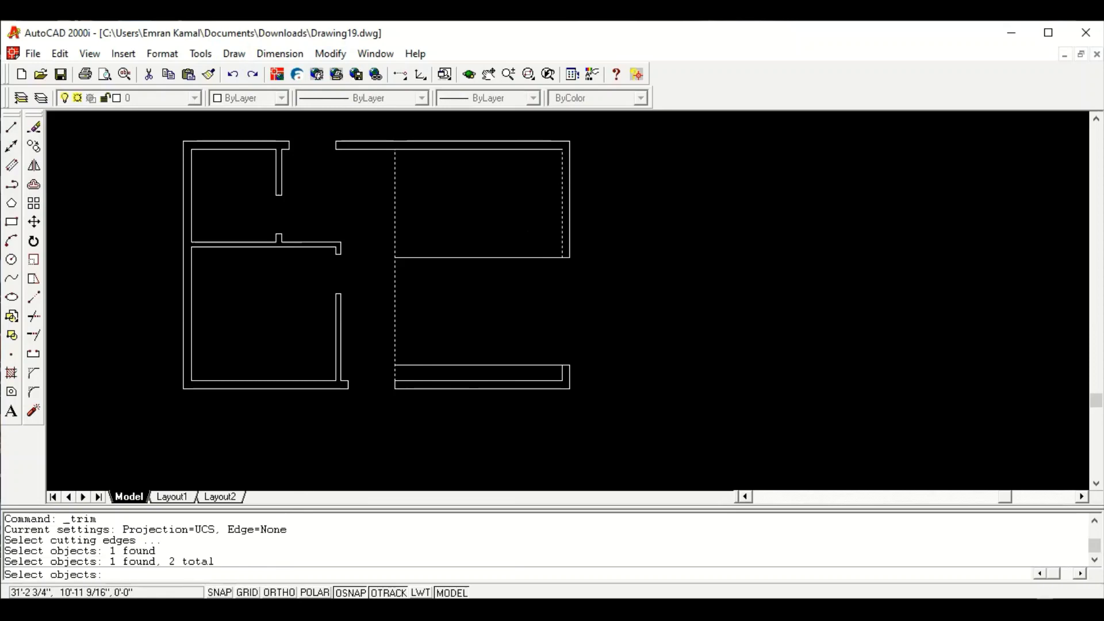
click(562, 372)
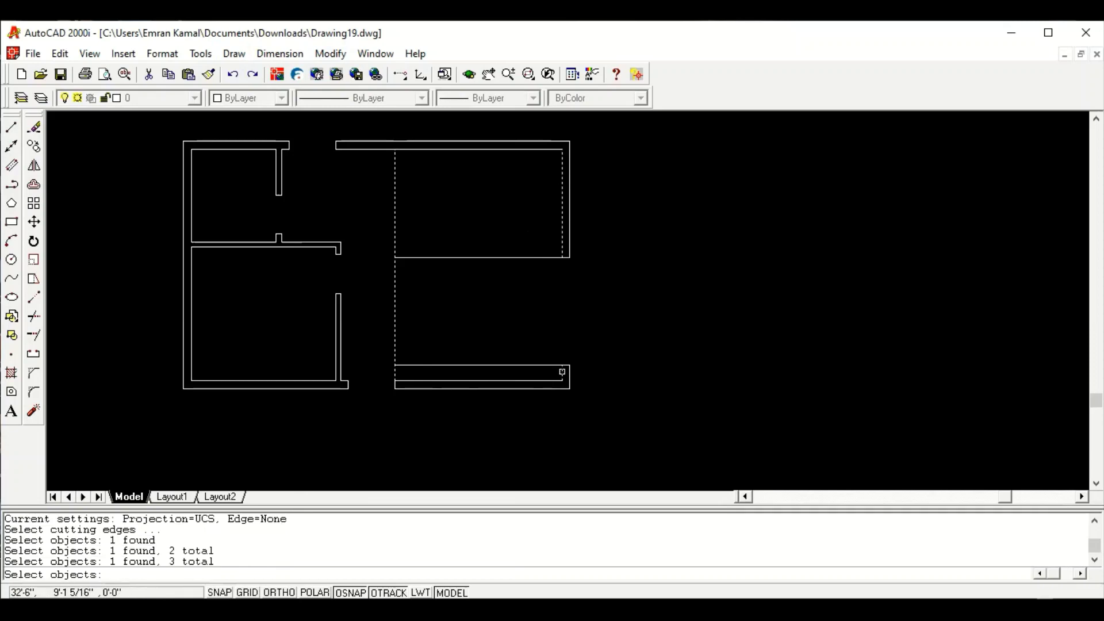
key(Return)
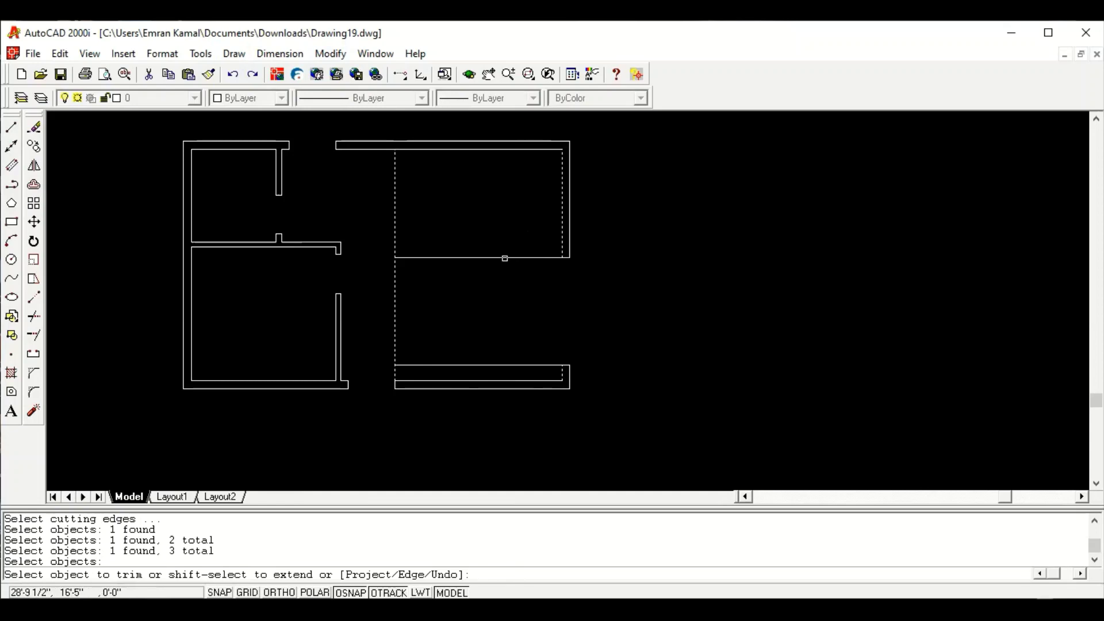
click(504, 258)
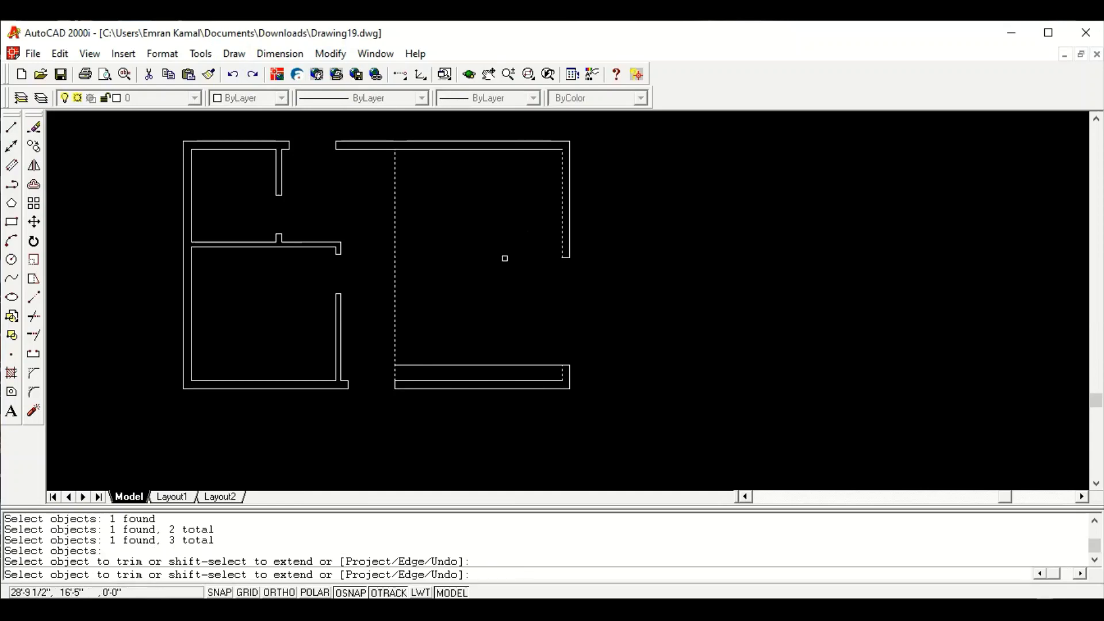
click(477, 365)
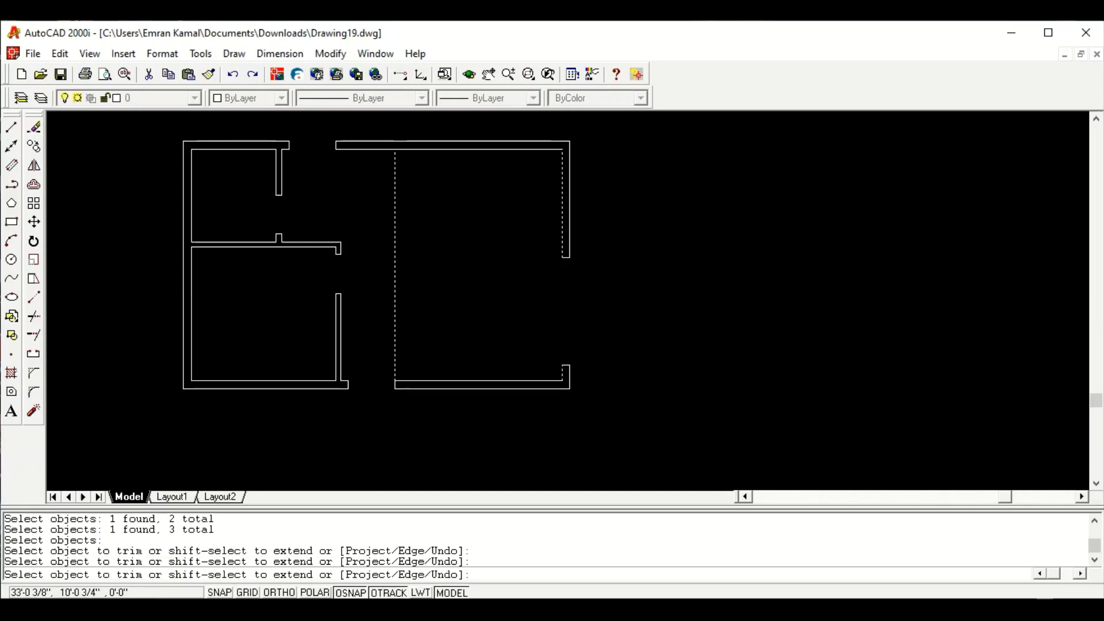
scroll(560, 276, up, 1)
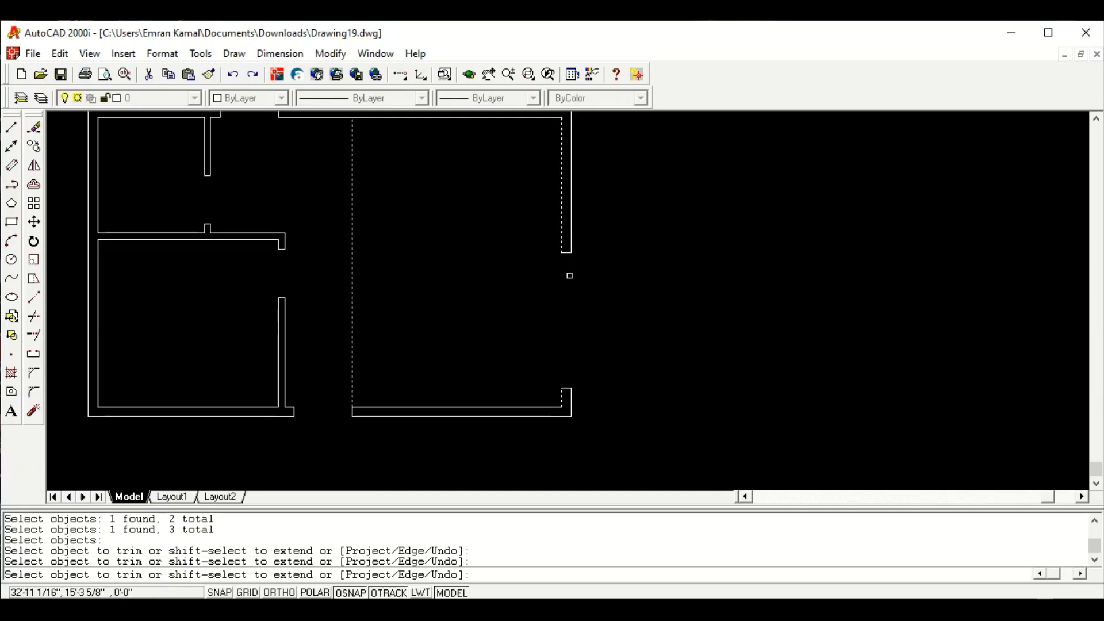
scroll(564, 281, up, 2)
scroll(562, 288, down, 5)
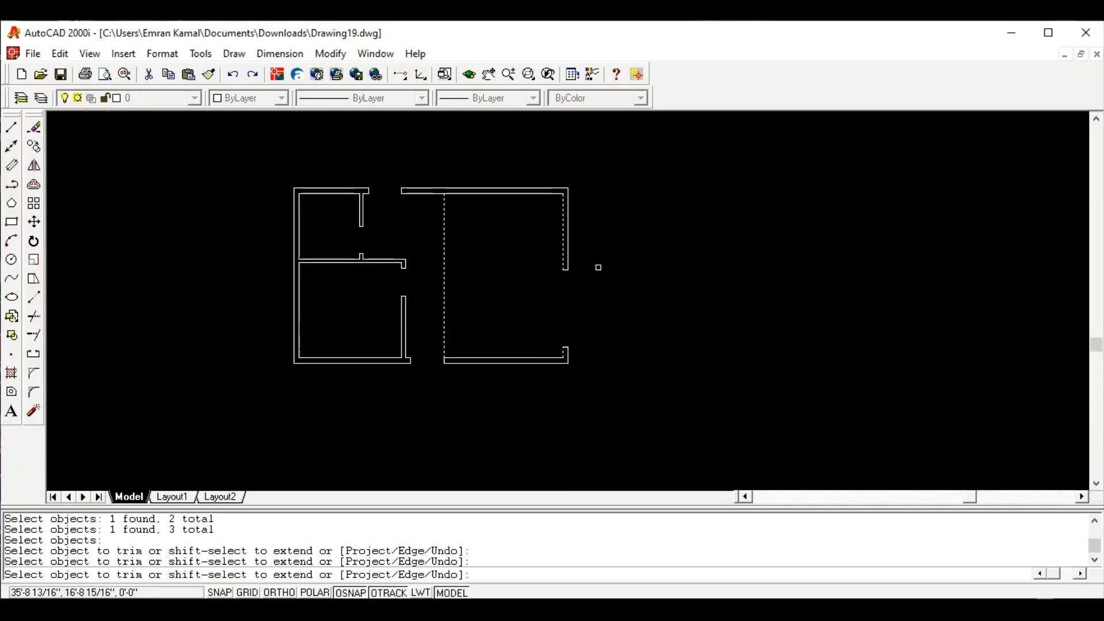
End trimming and erase the vertical line forming the right room's left wall
key(Return)
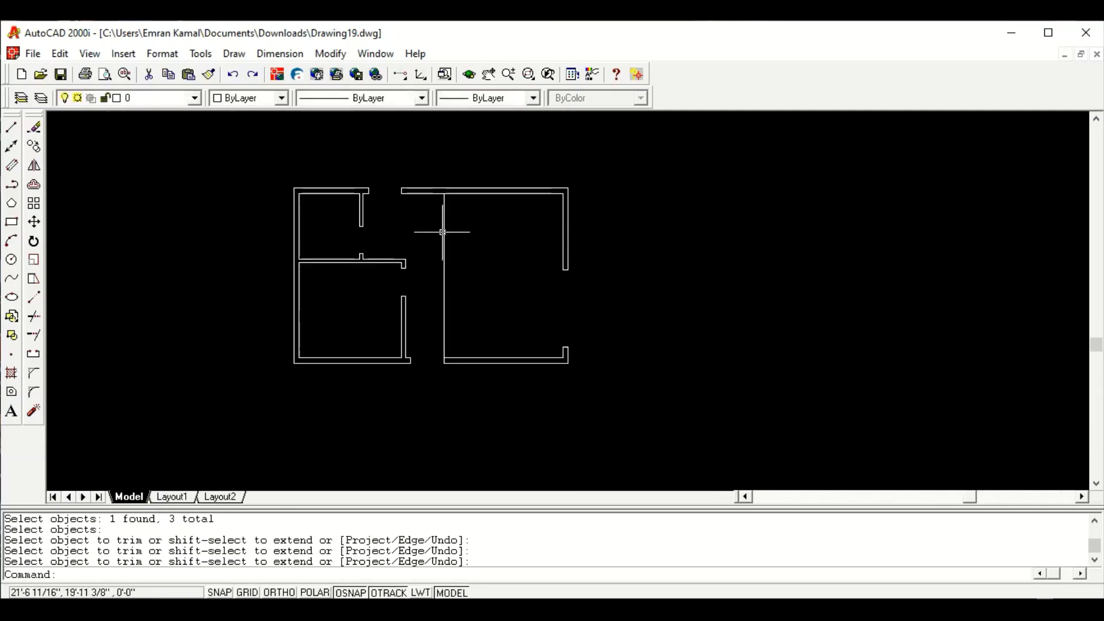
click(338, 56)
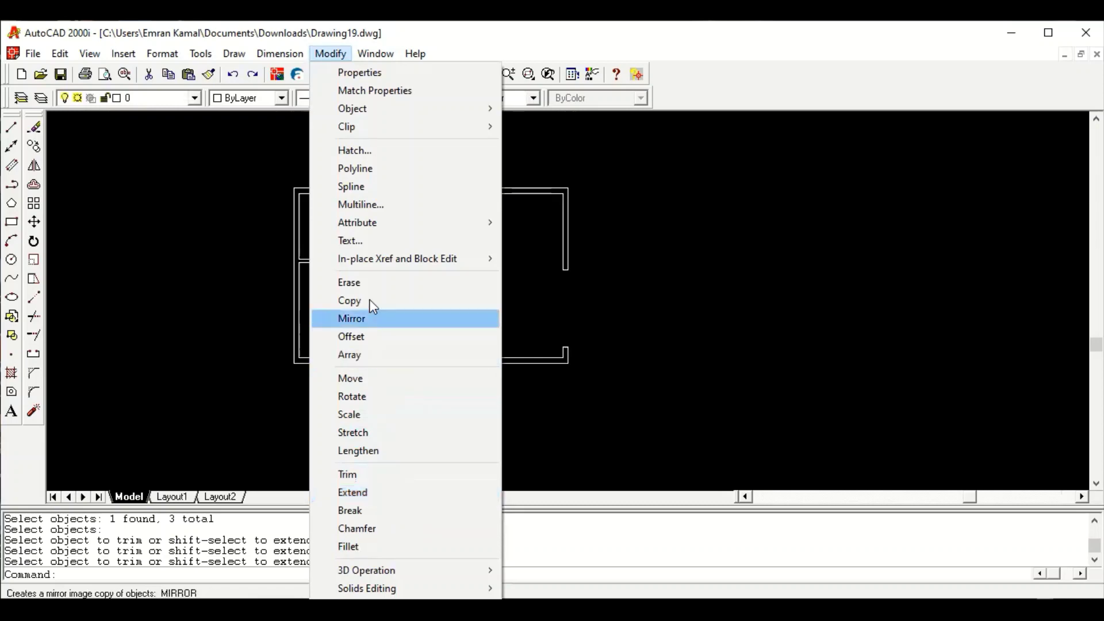
click(367, 274)
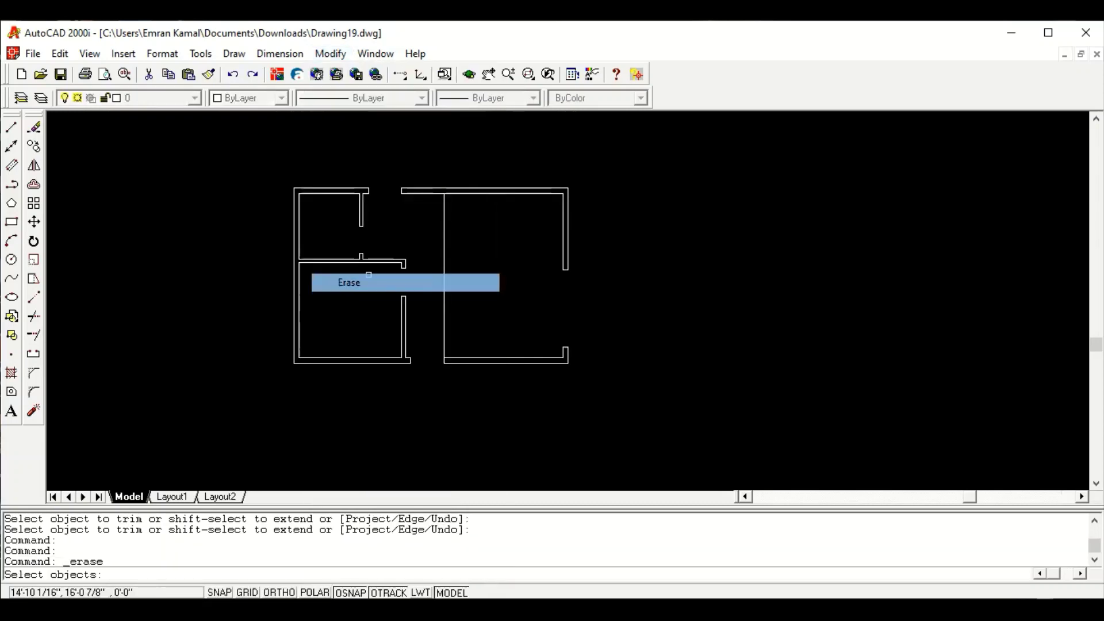
click(444, 247)
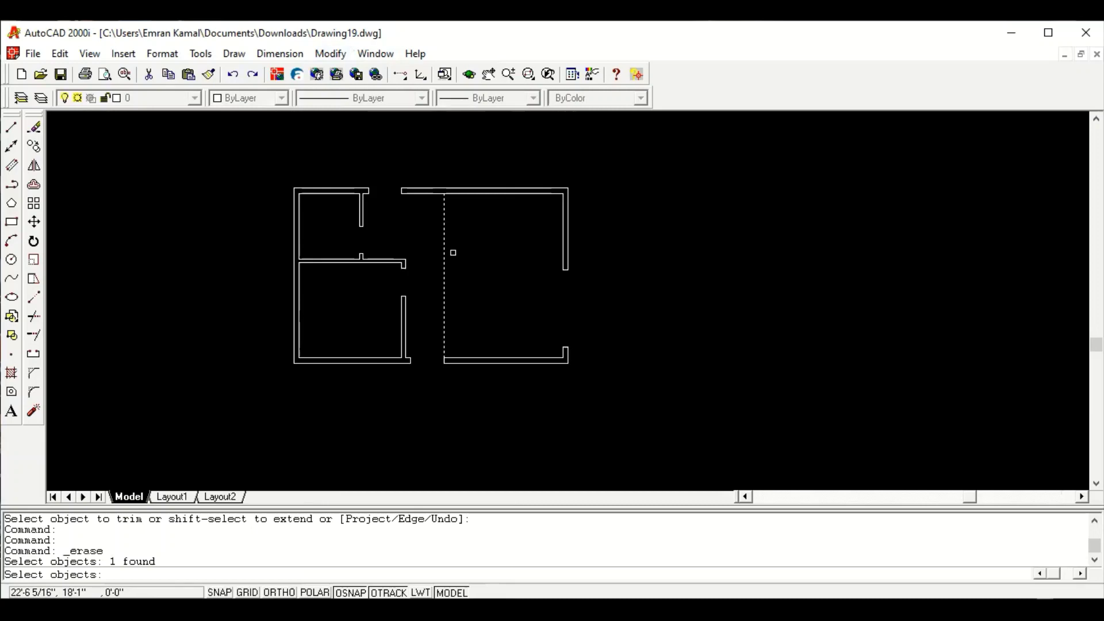
key(Return)
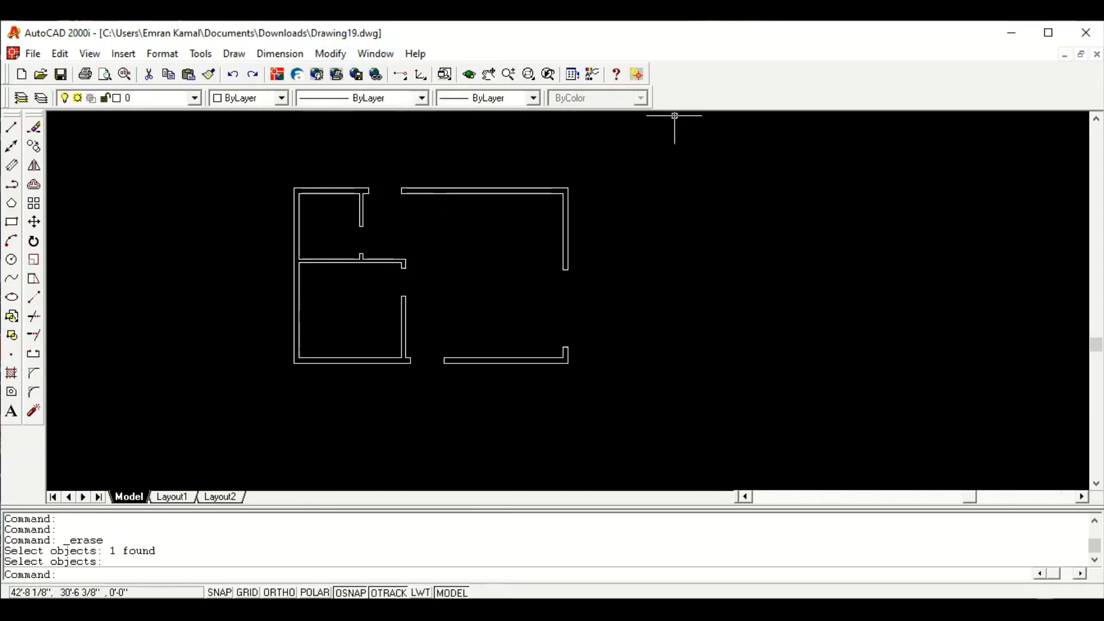
Zoom in on the bottom-wall doorway and start a rectangle there
scroll(485, 296, up, 3)
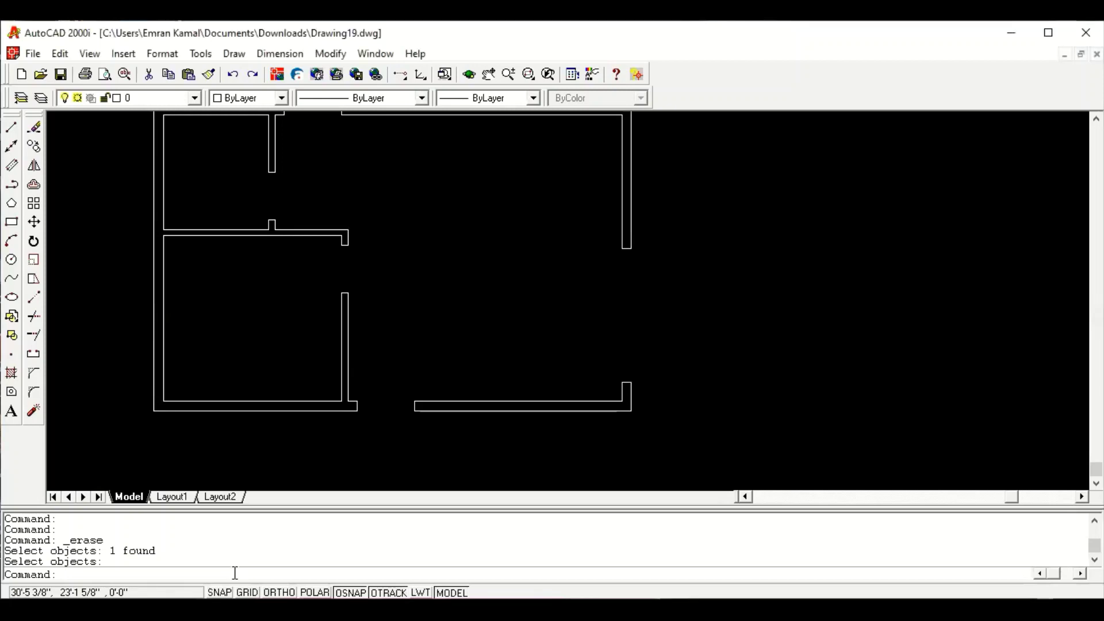
text(z)
key(Return)
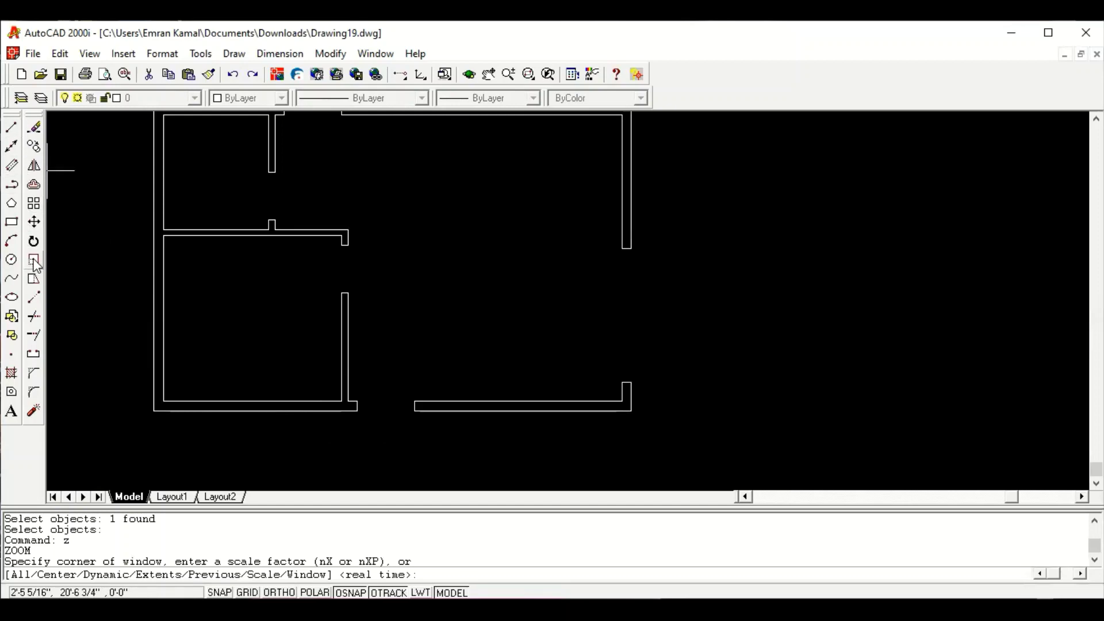
click(12, 222)
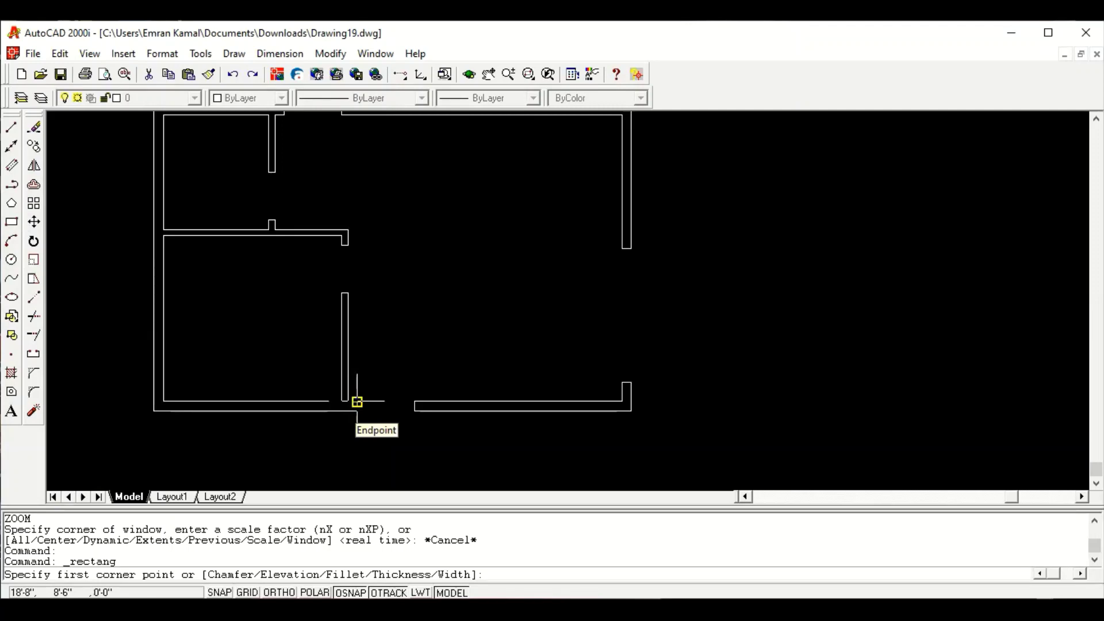
text(end)
key(Return)
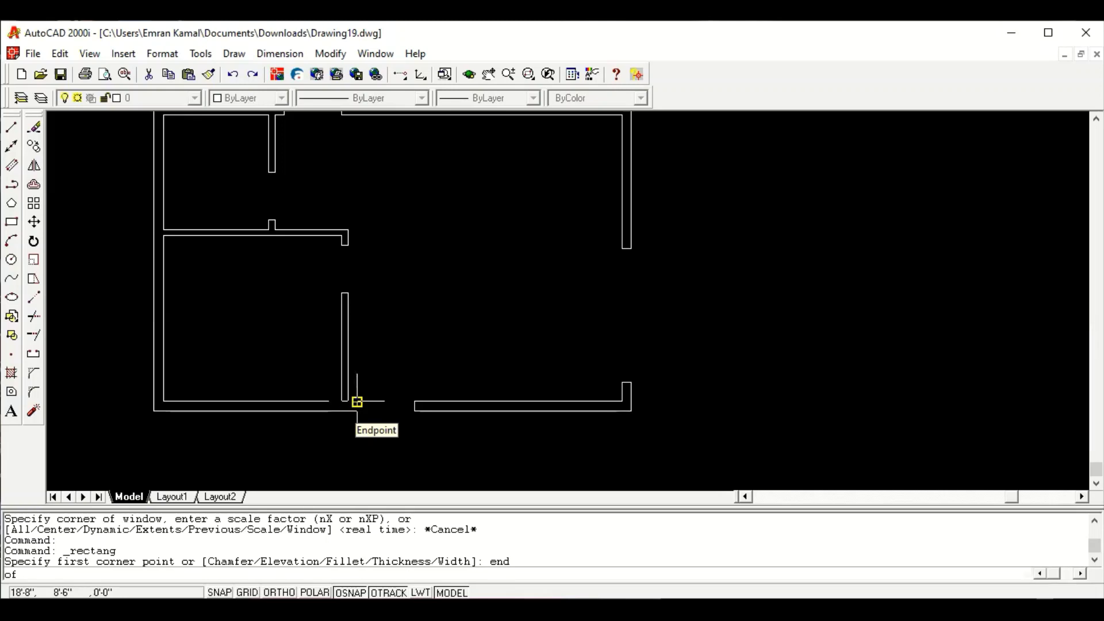
click(357, 401)
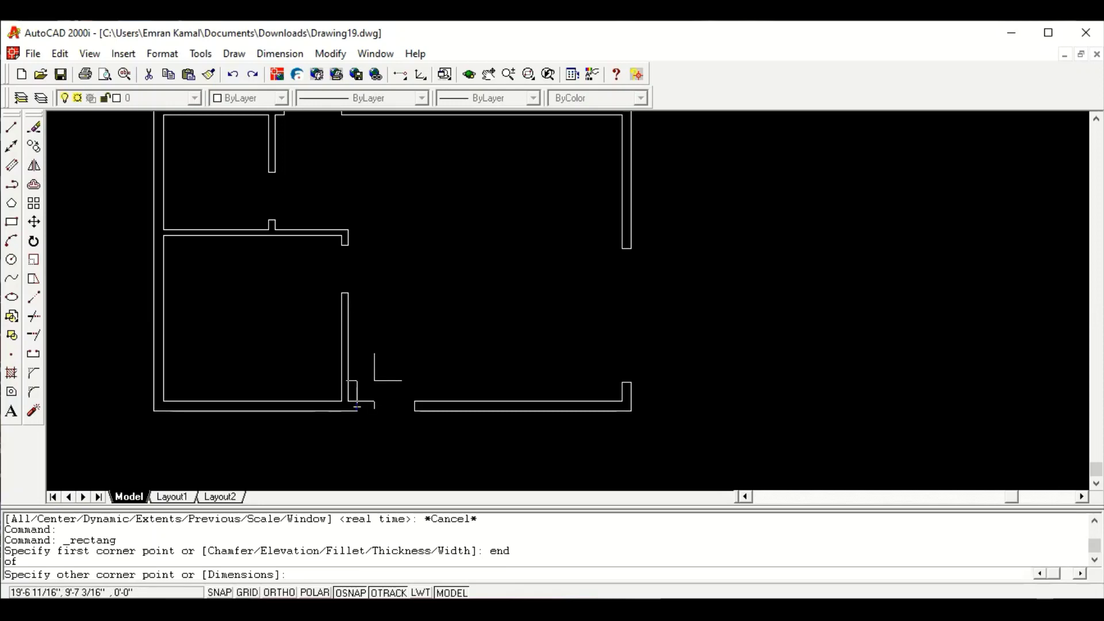
key(Escape)
key(ctrl+z)
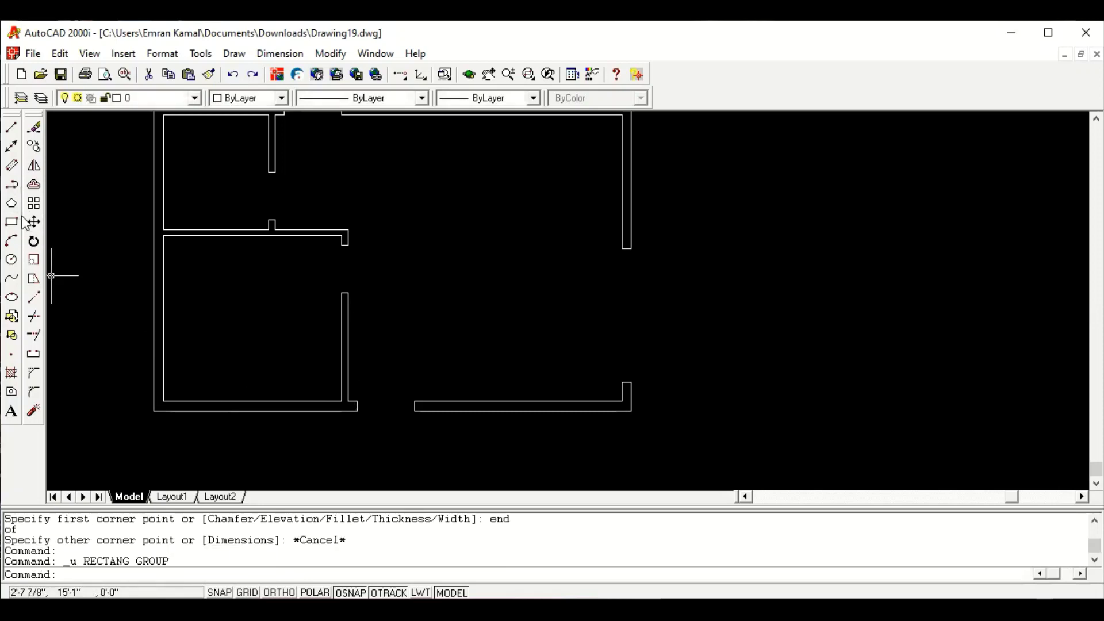
Draw a 3' by 1.5 door-leaf rectangle from the opening's left wall endpoint
click(12, 223)
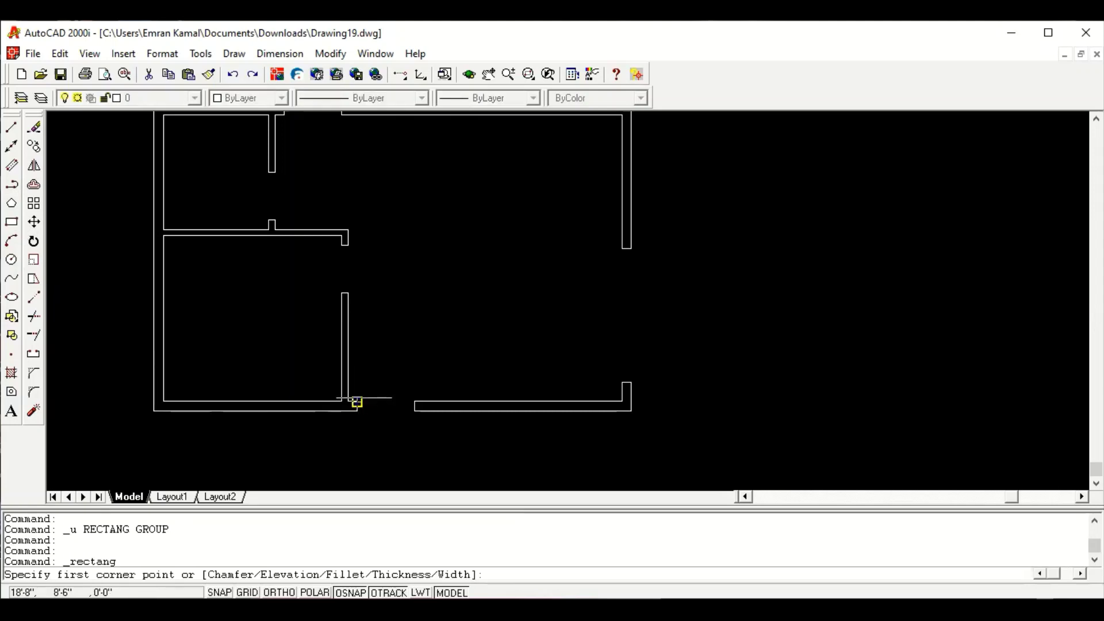
text(end)
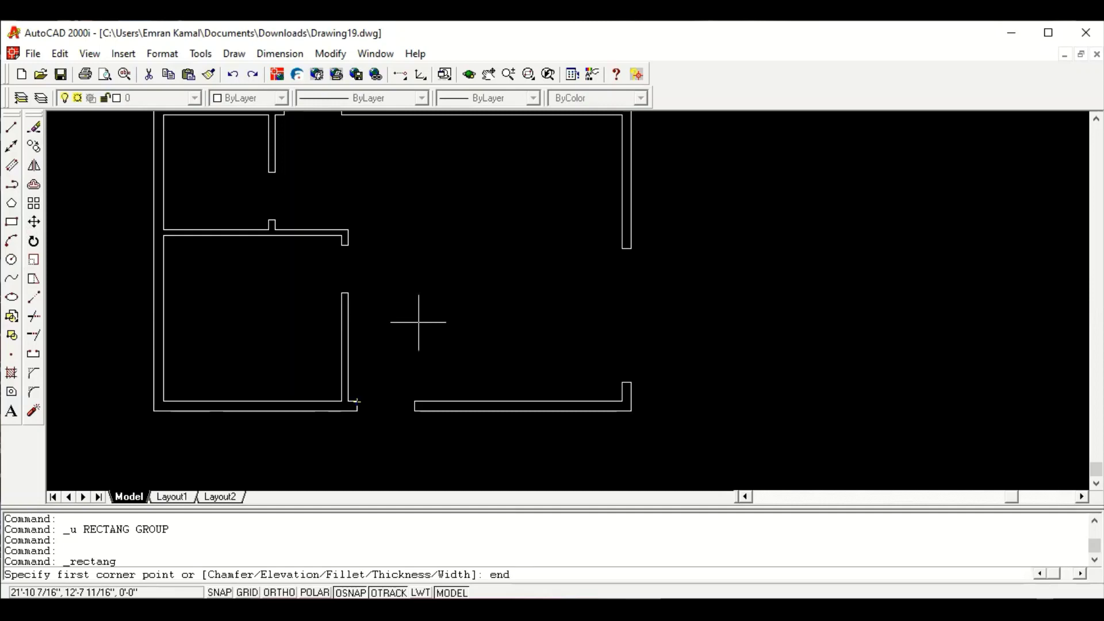
key(Return)
scroll(355, 400, up, 2)
scroll(376, 414, up, 2)
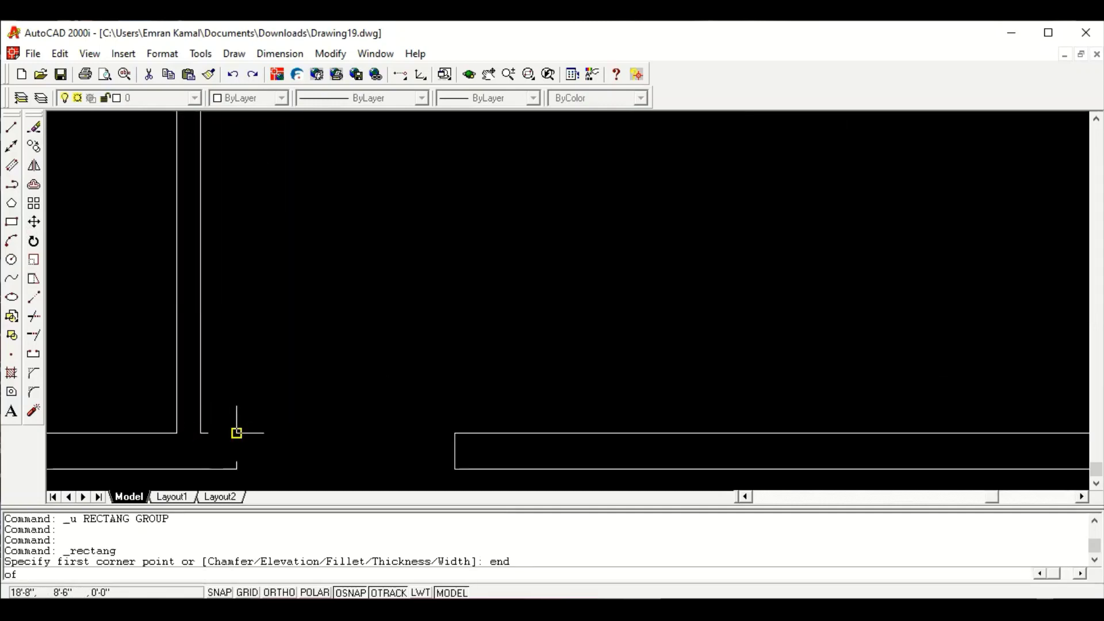
click(236, 433)
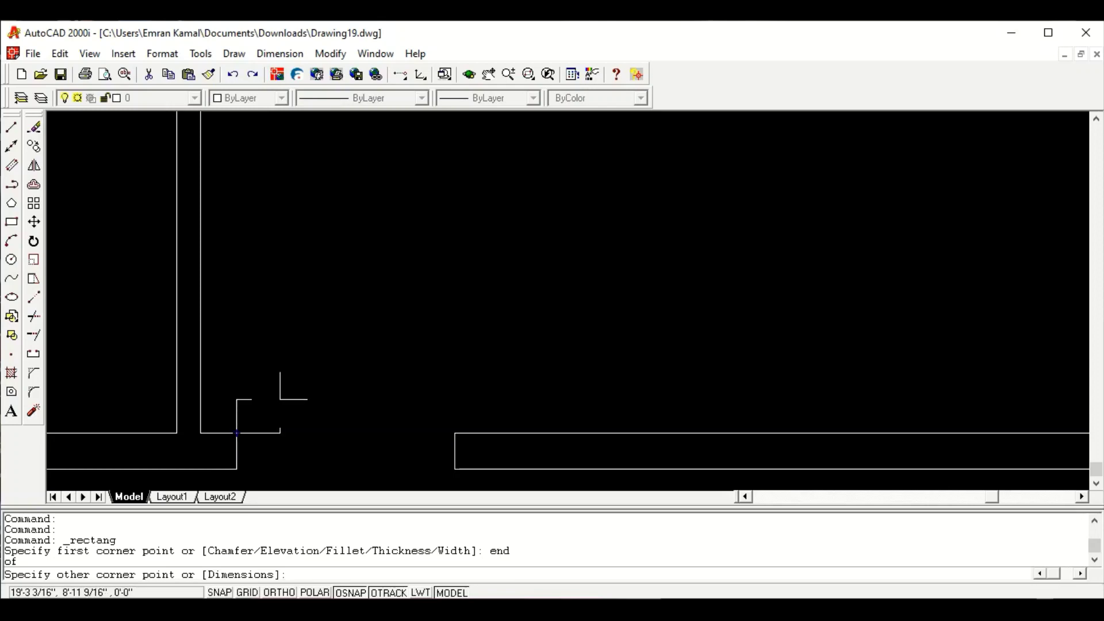
text(@)
text(3',-)
text(1.)
text(5)
key(Return)
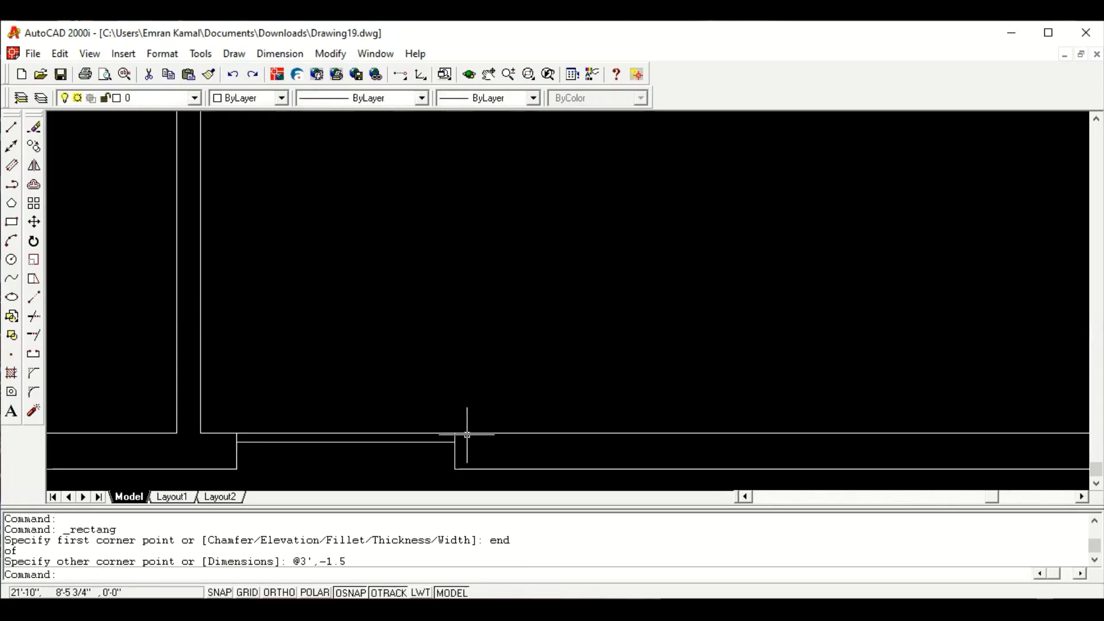
Select the door-leaf rectangle for rotation, restarting Rotate after invalid base-point entries
click(326, 57)
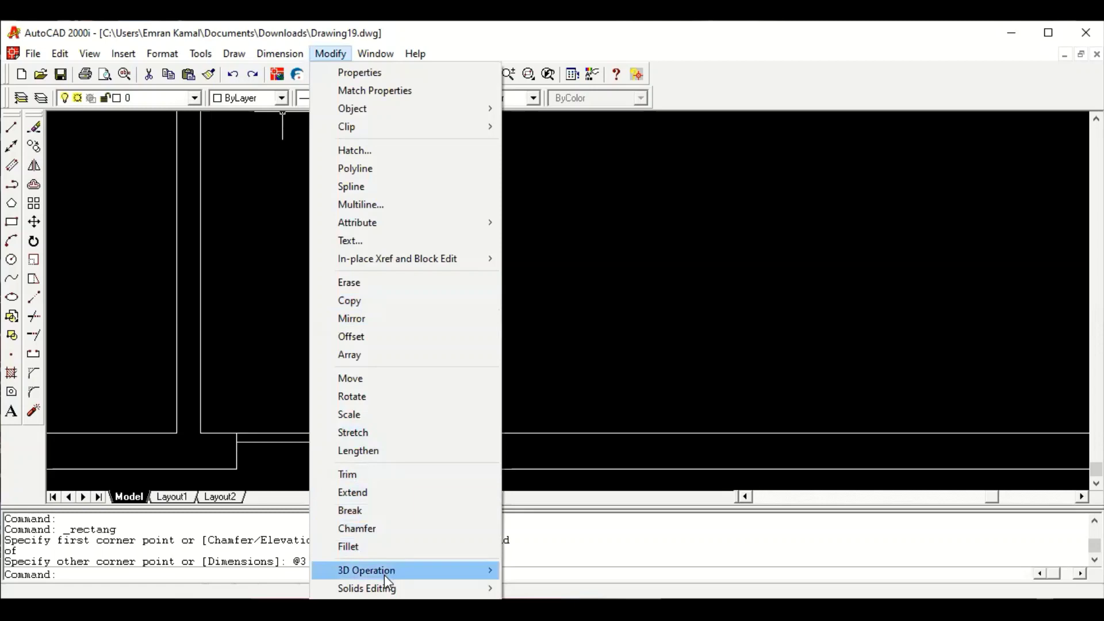
click(364, 396)
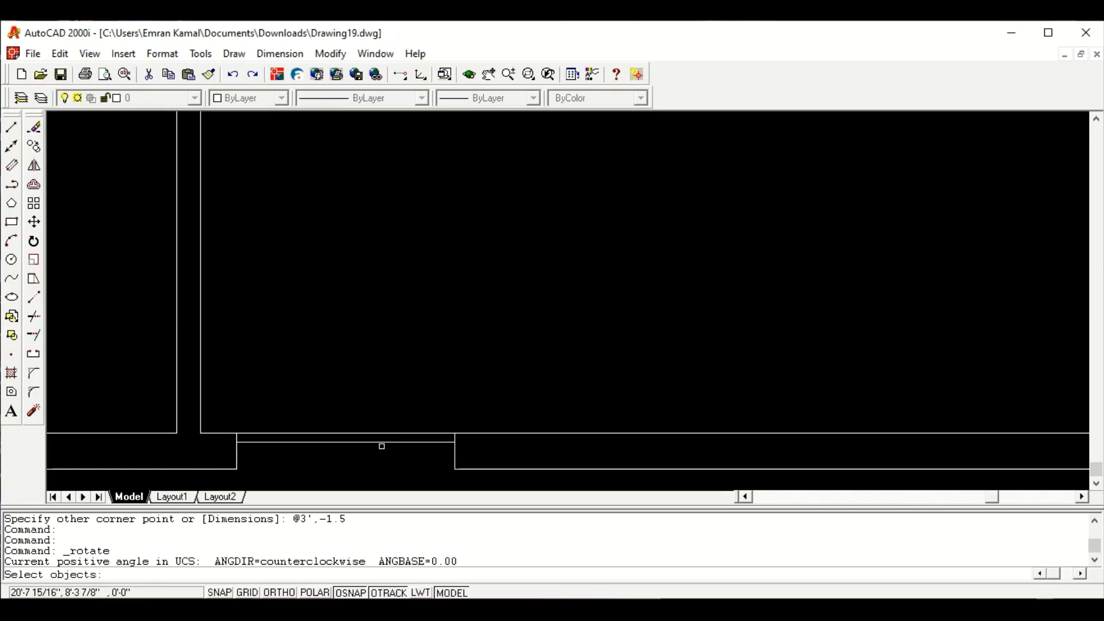
click(381, 443)
key(Return)
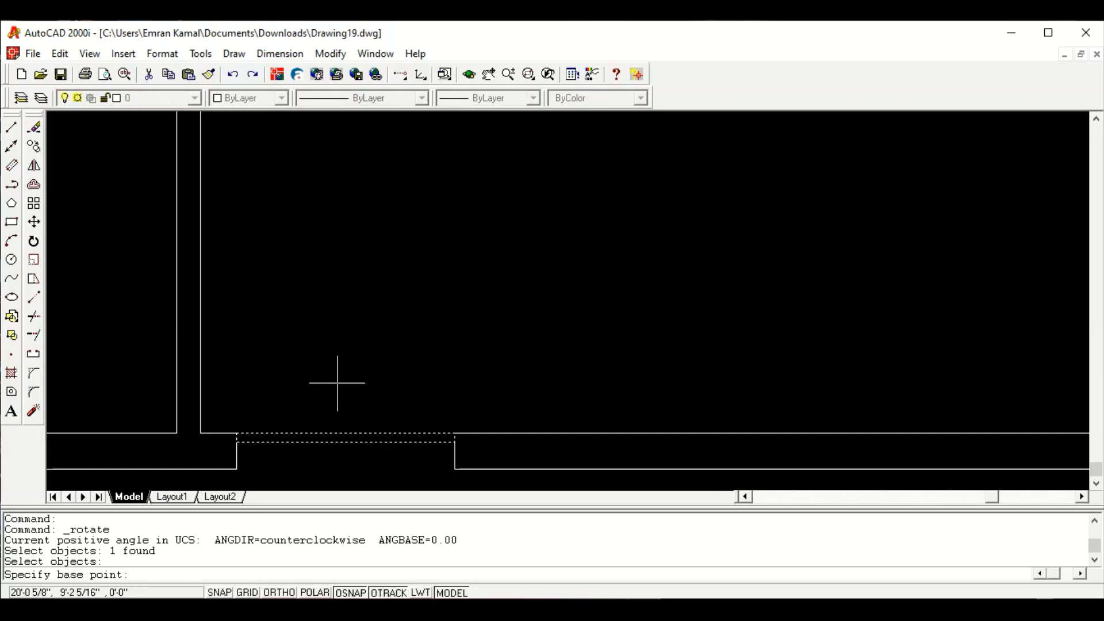
text(en)
text(d)
text(\)
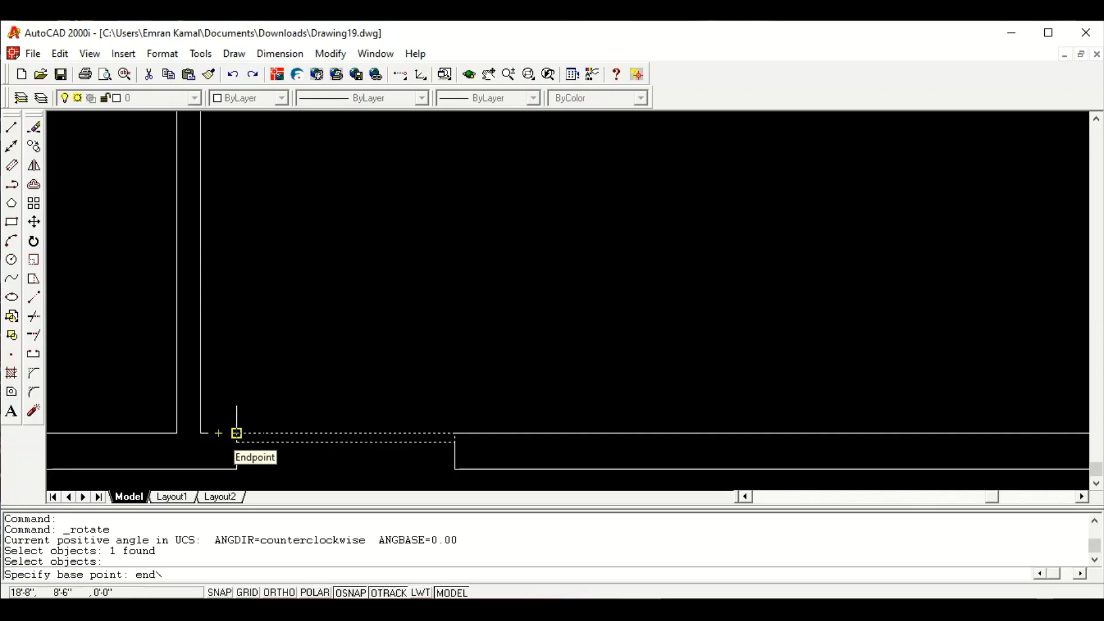
text(90)
key(Return)
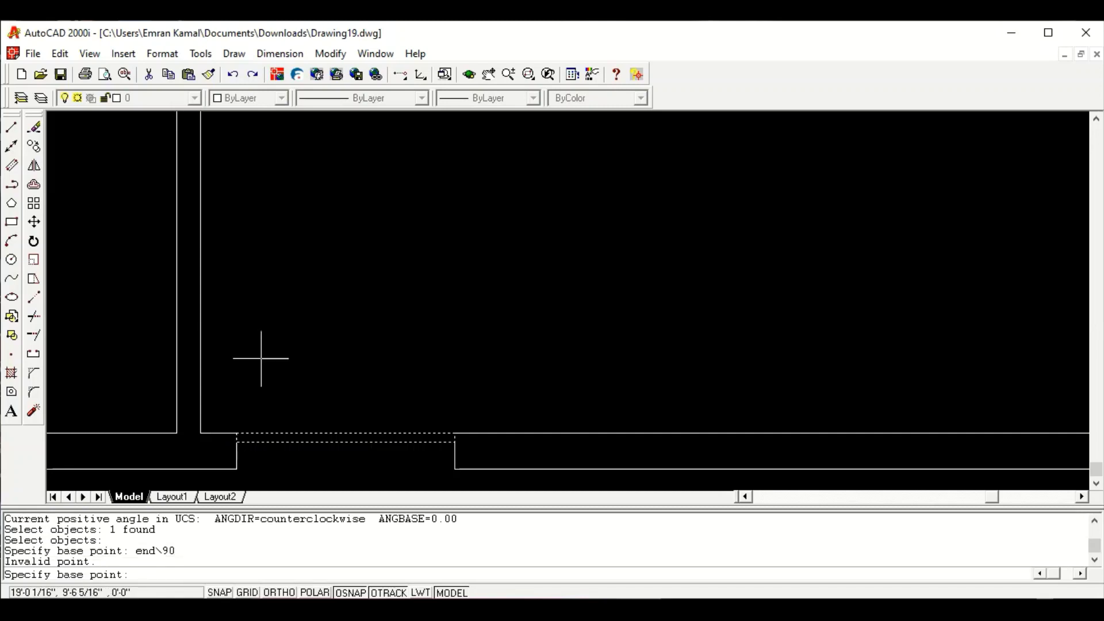
key(Return)
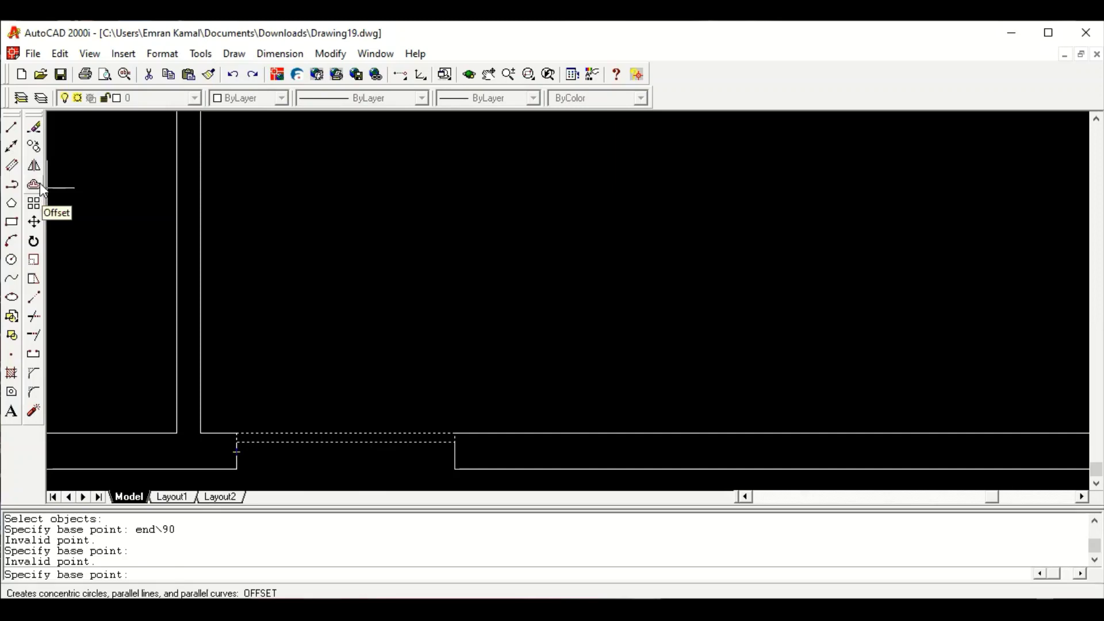
click(330, 53)
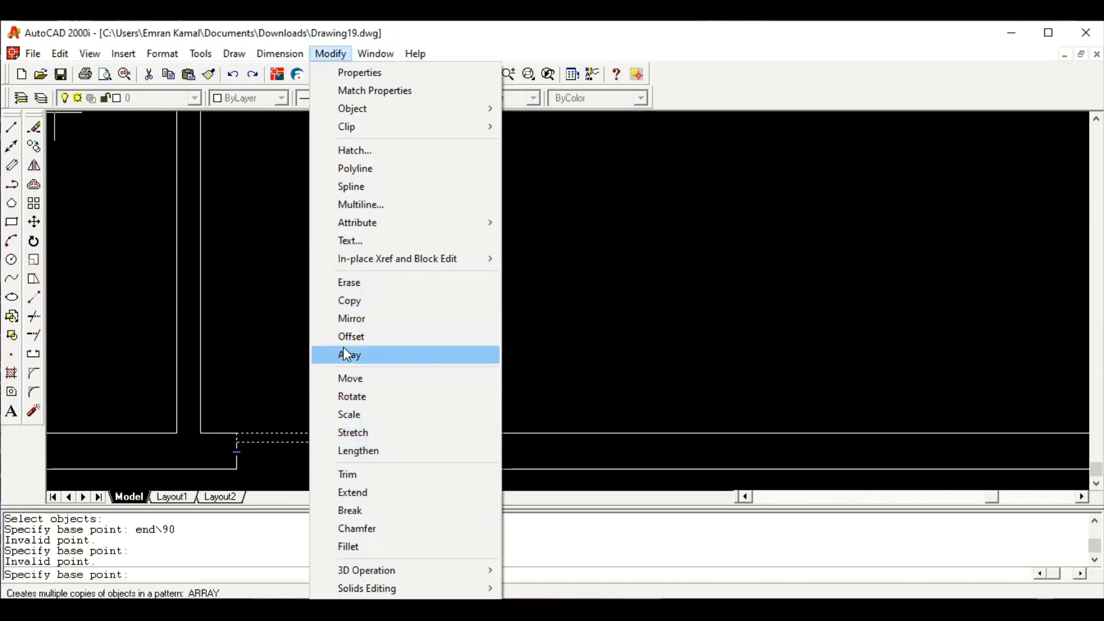
click(374, 402)
click(344, 432)
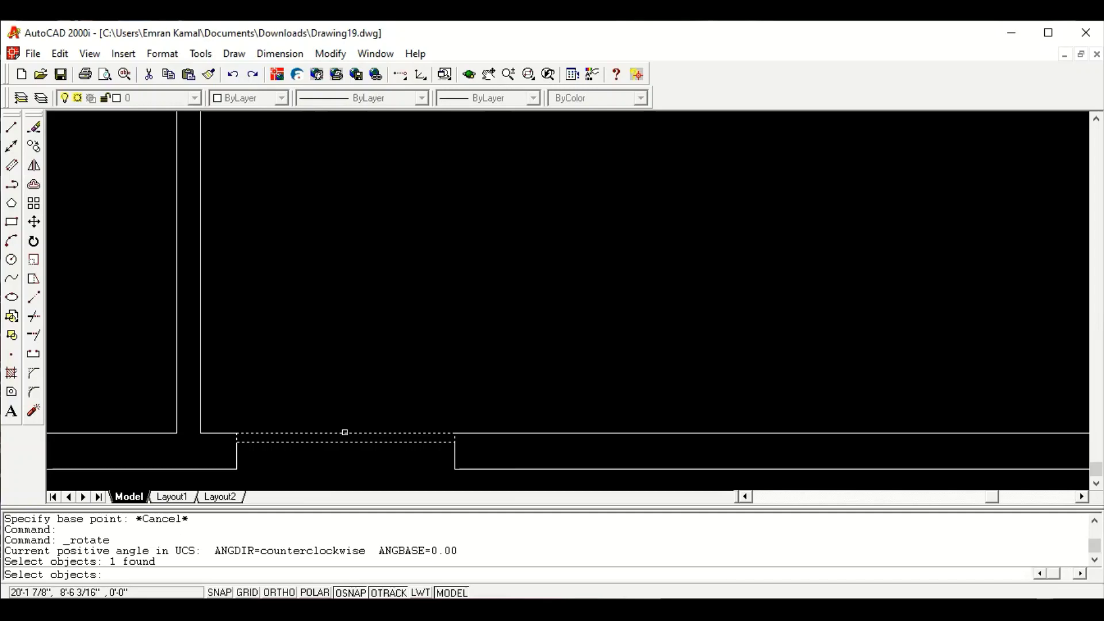
Rotate the door leaf 90° about its snapped lower-left corner so it stands upright
key(Return)
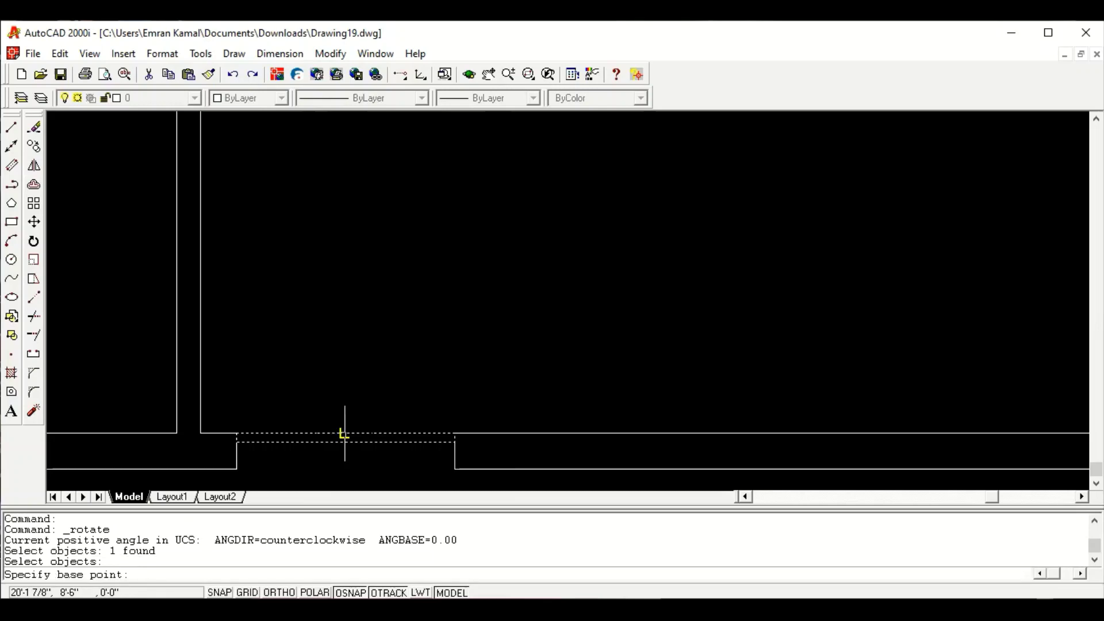
text(end)
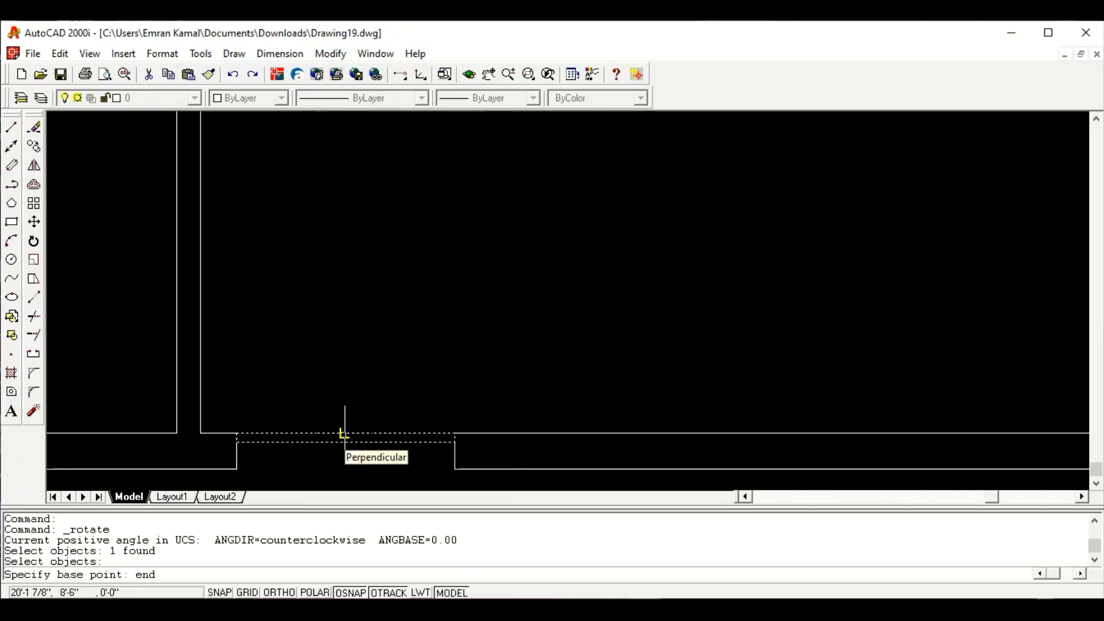
key(Return)
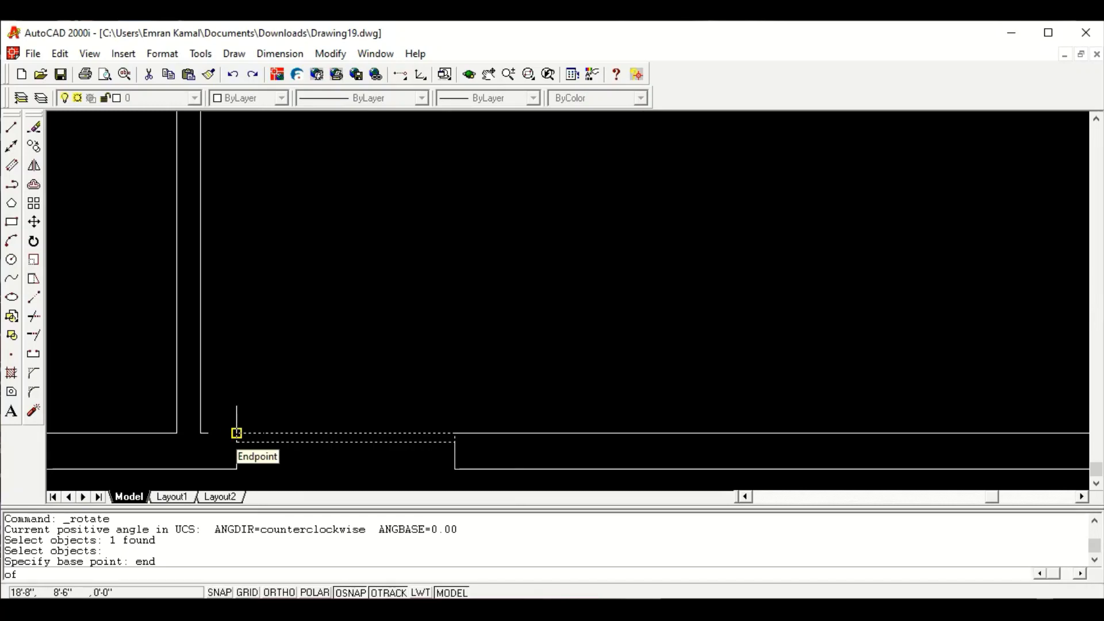
click(236, 433)
text(90)
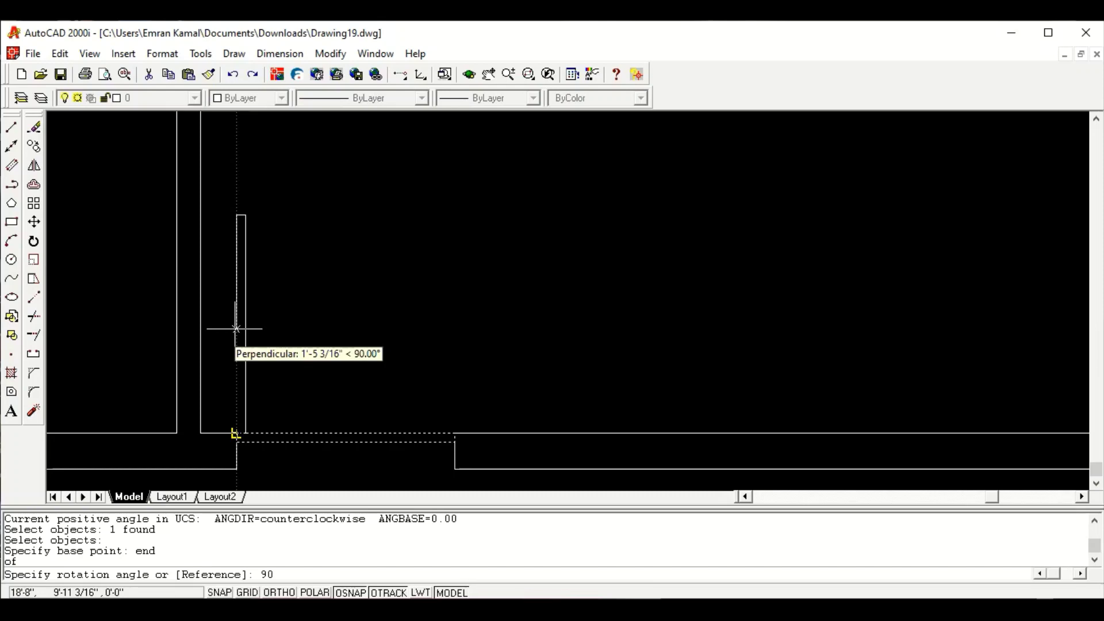
key(Return)
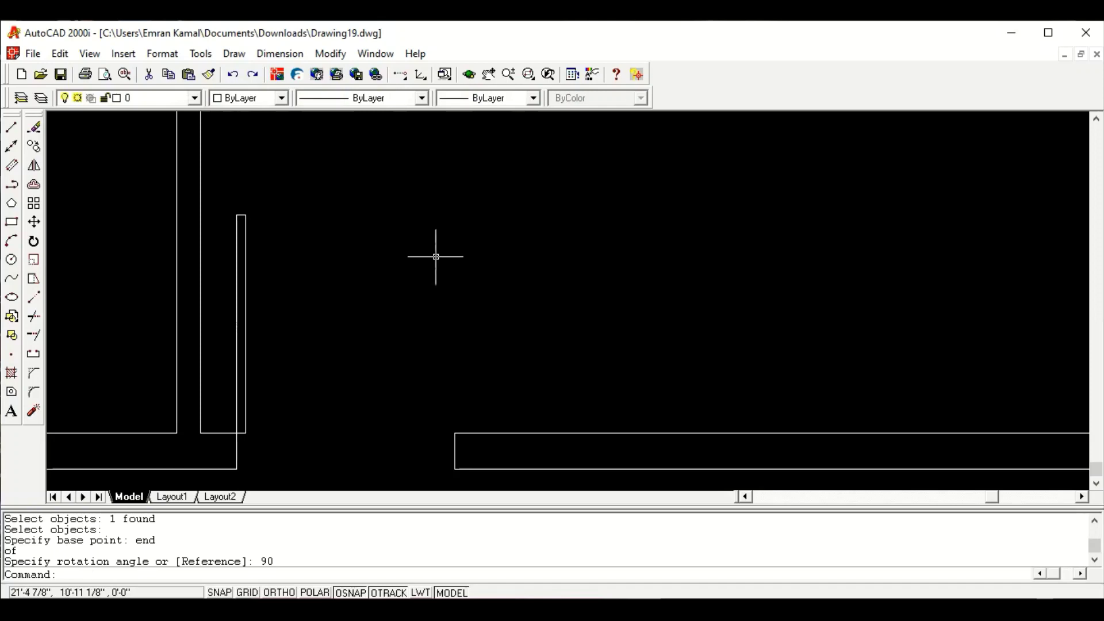
click(233, 54)
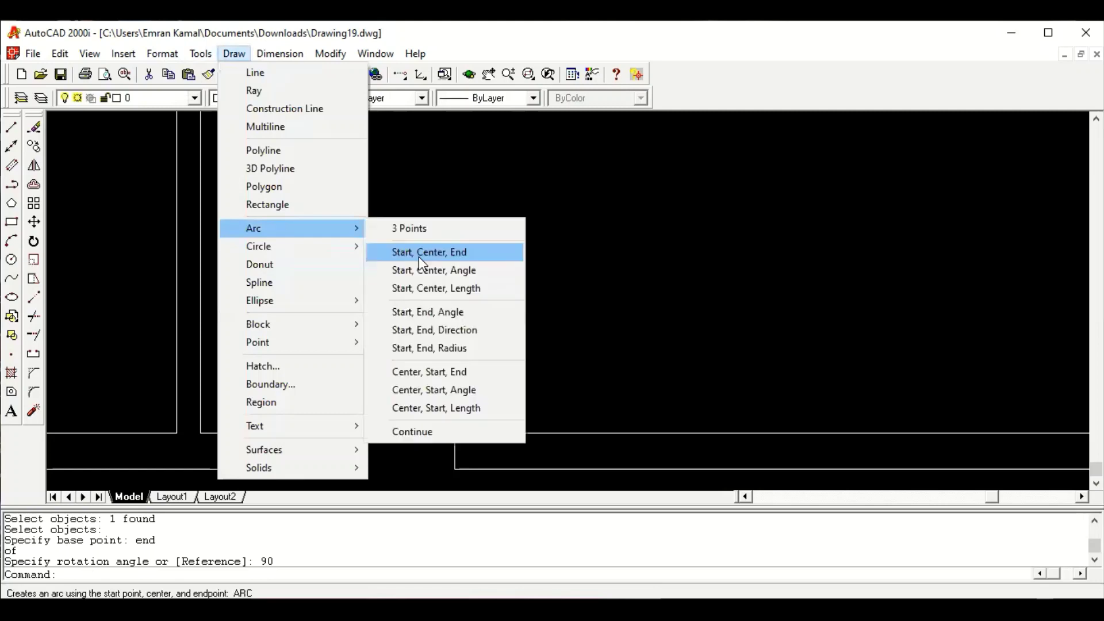
mouse_move(294, 228)
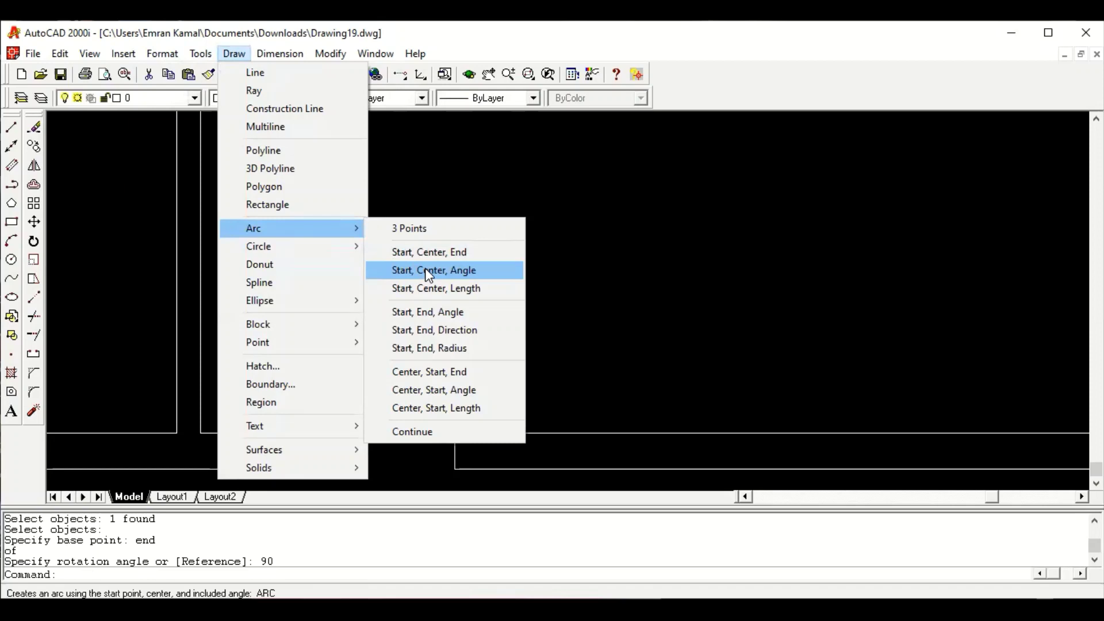
click(428, 271)
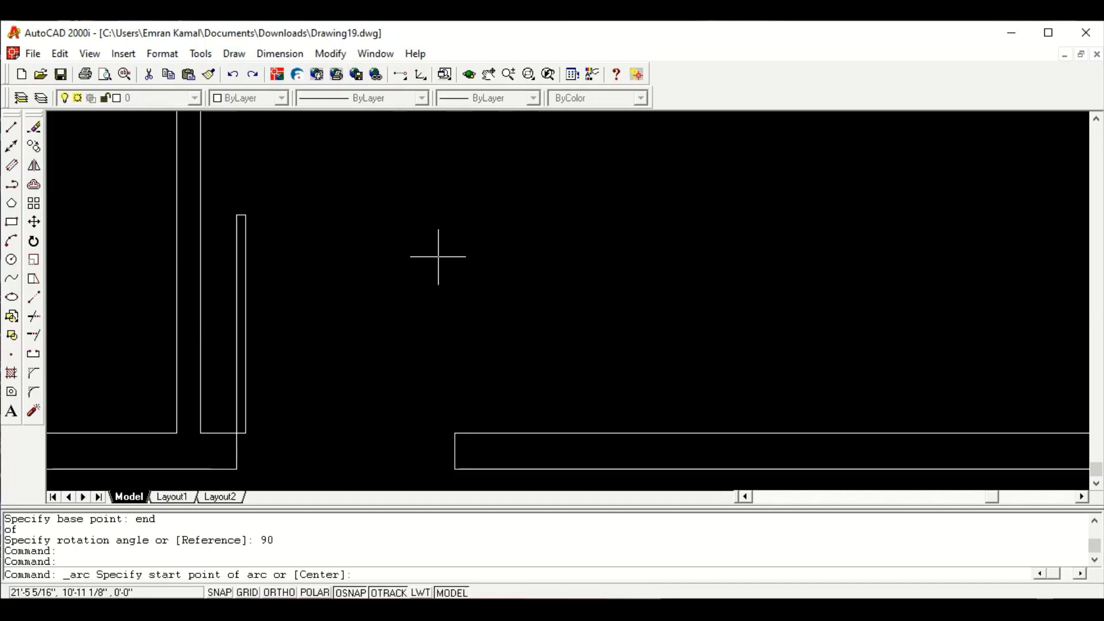
text(end)
key(Return)
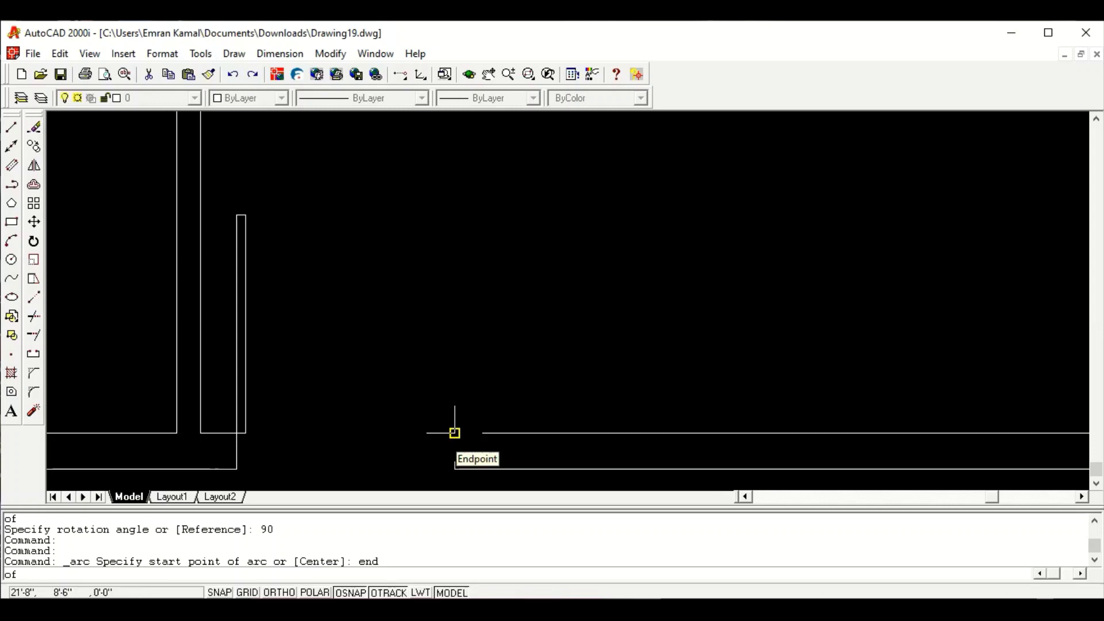
click(454, 432)
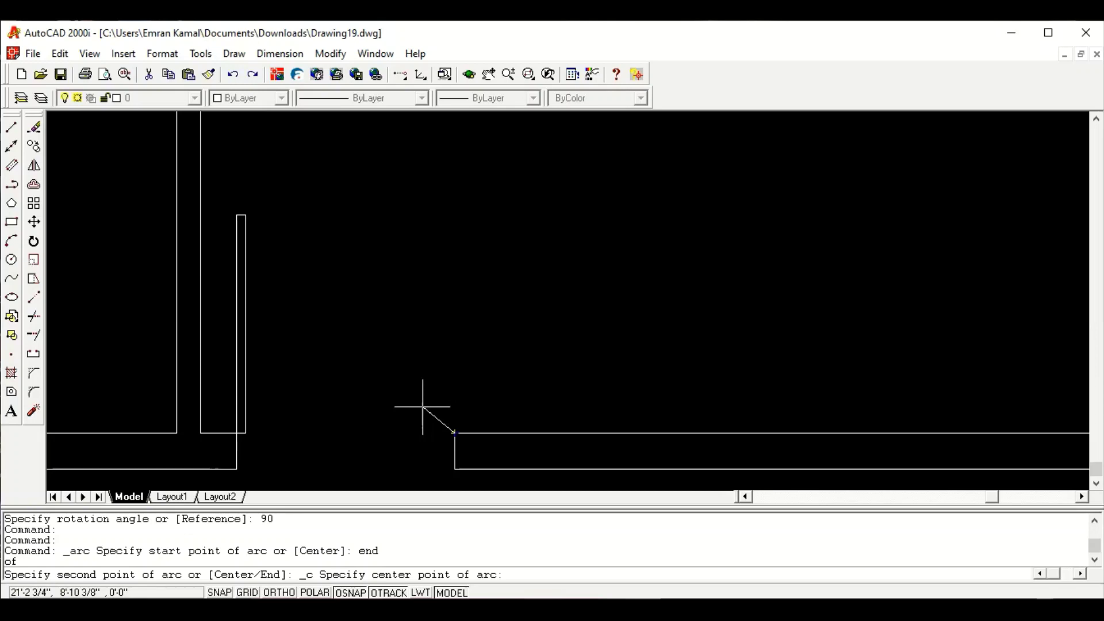
text(9)
text(0)
key(Return)
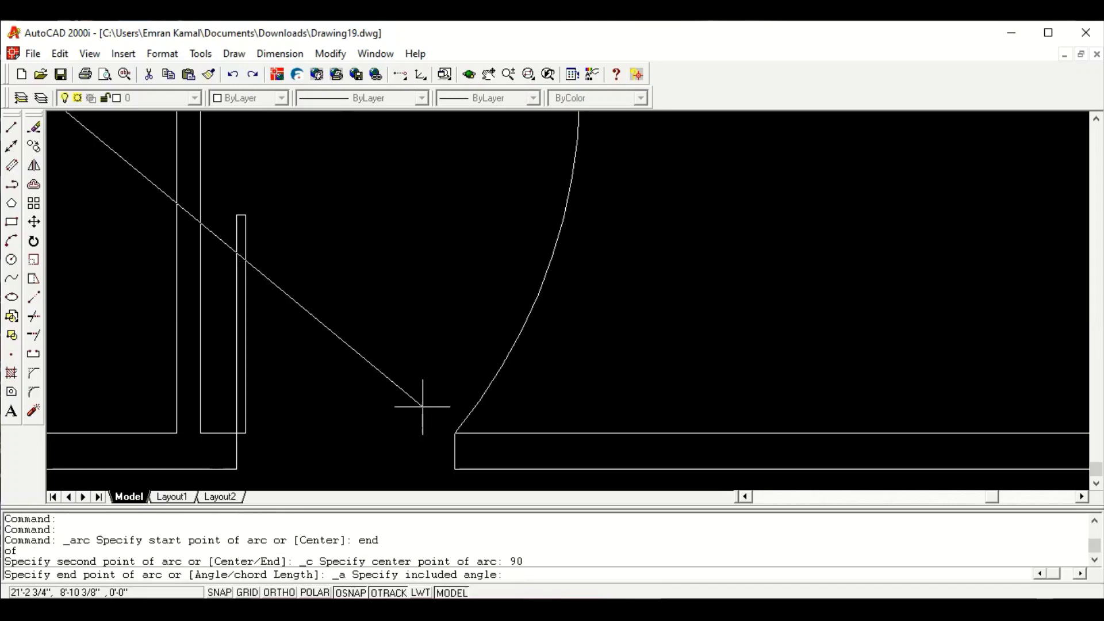
scroll(234, 288, down, 2)
scroll(234, 283, down, 3)
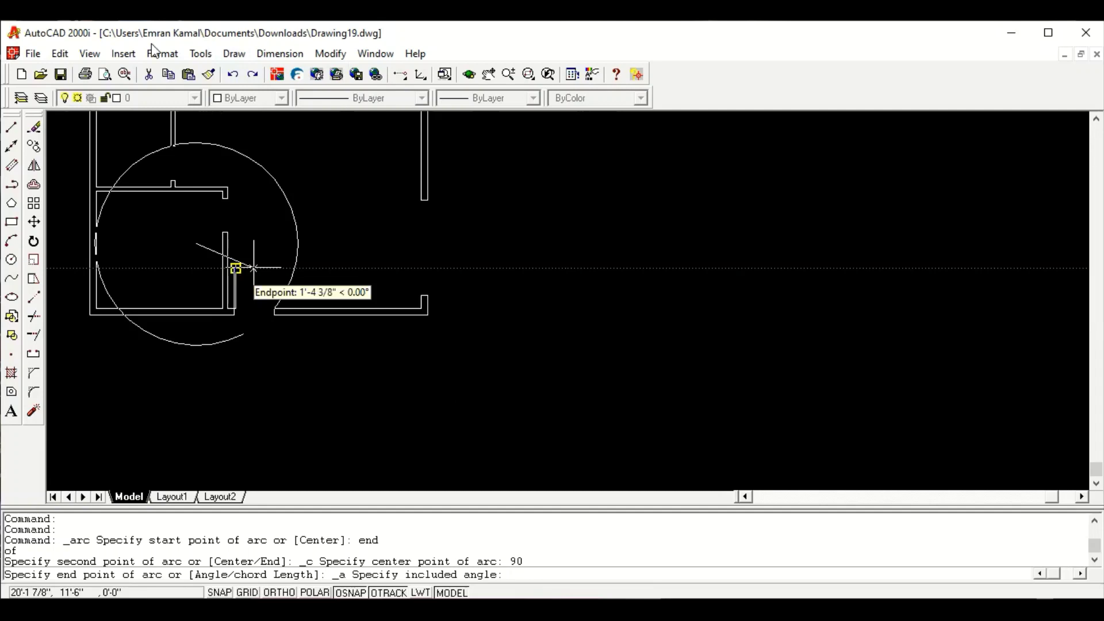
key(Escape)
key(ctrl+z)
click(234, 54)
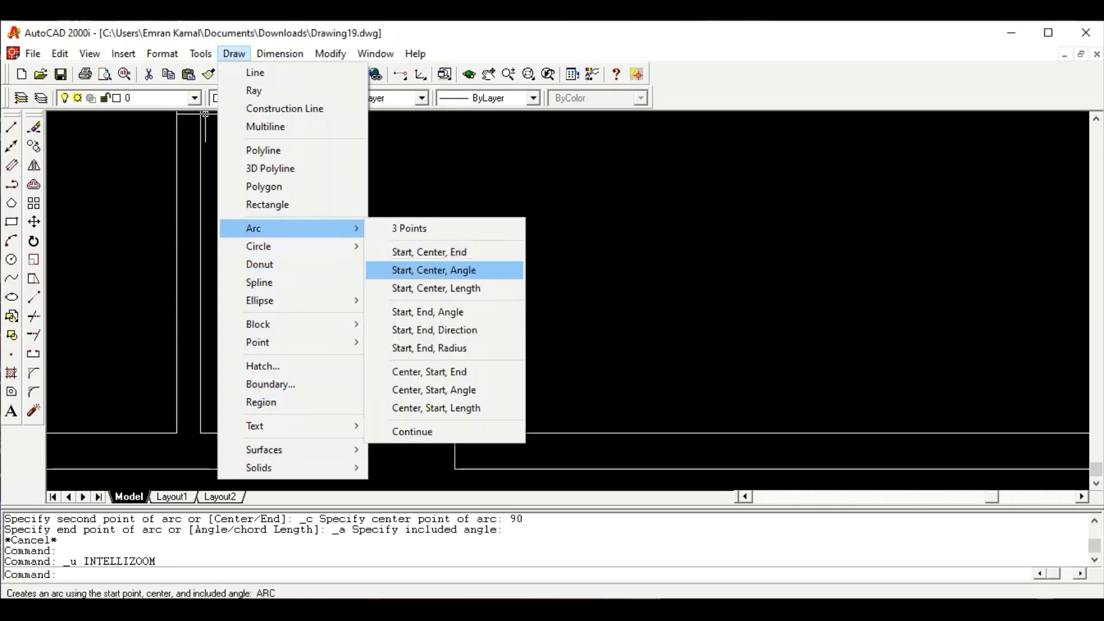
click(434, 270)
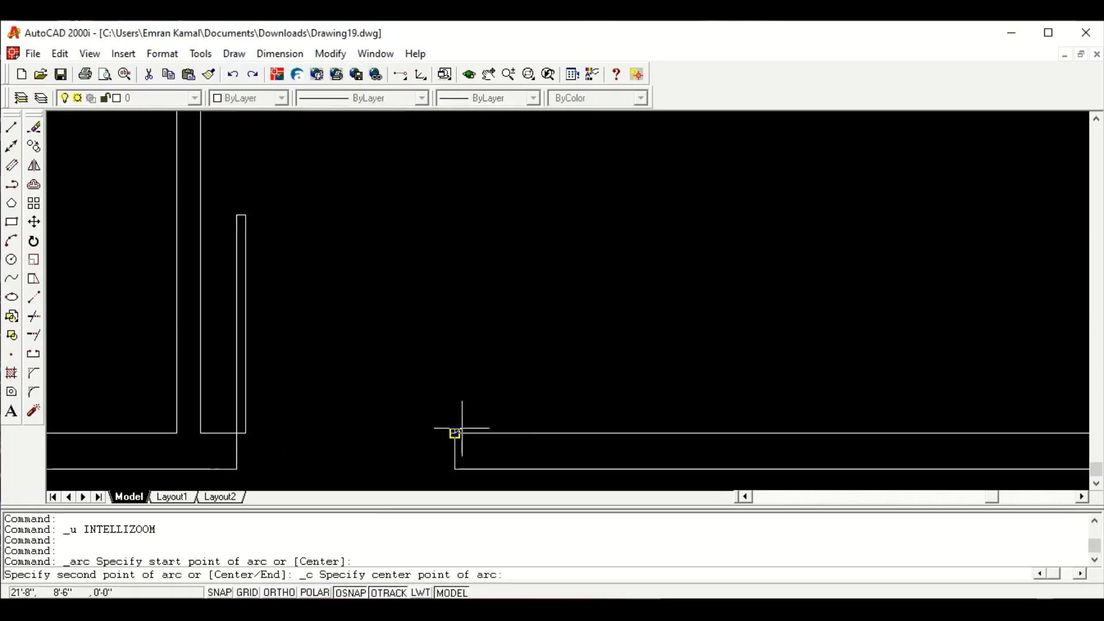
click(245, 215)
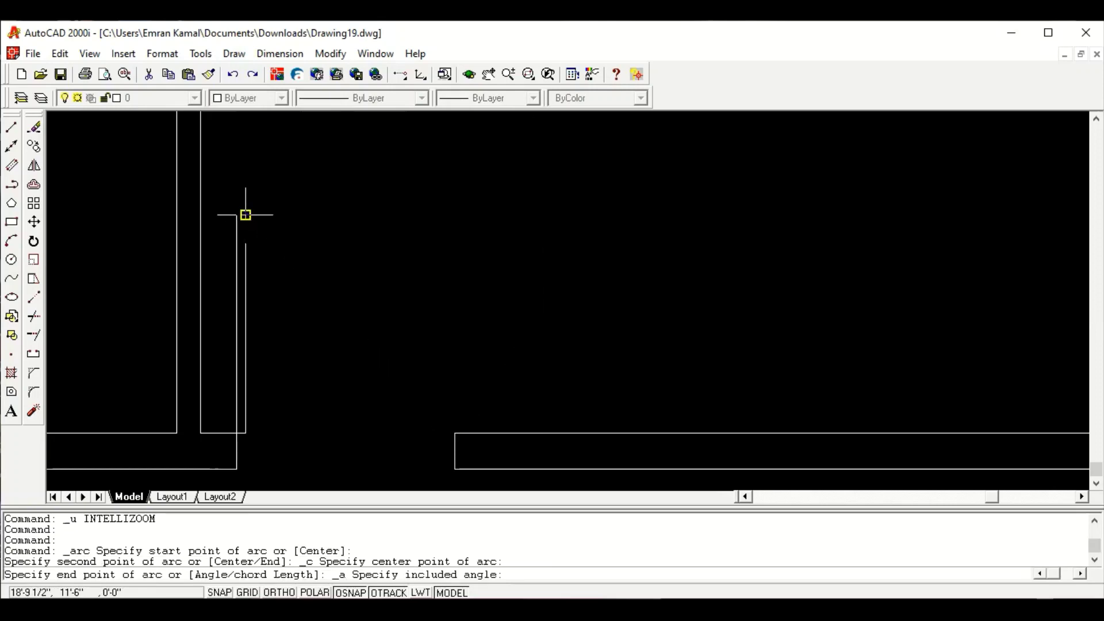
text(90)
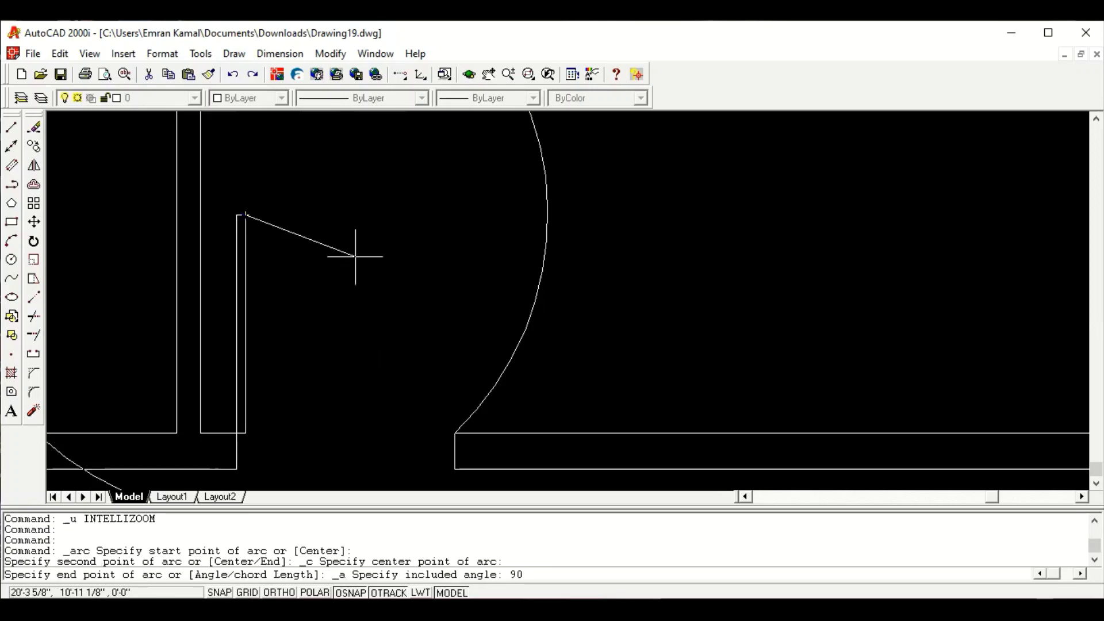
key(Return)
scroll(356, 256, down, 5)
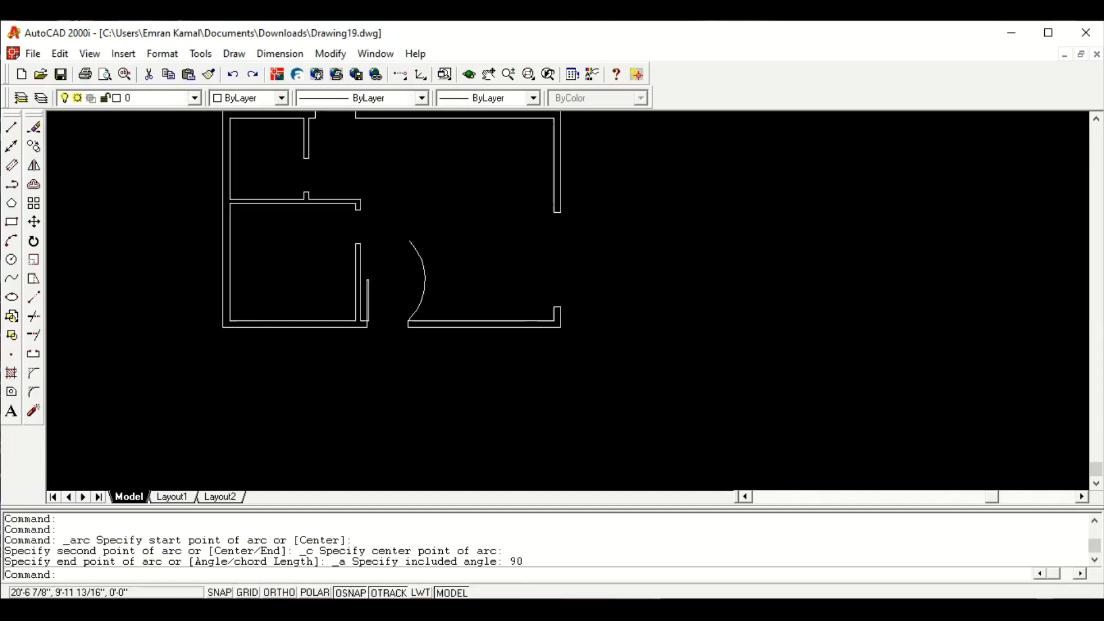
scroll(395, 328, down, 2)
scroll(396, 327, down, 2)
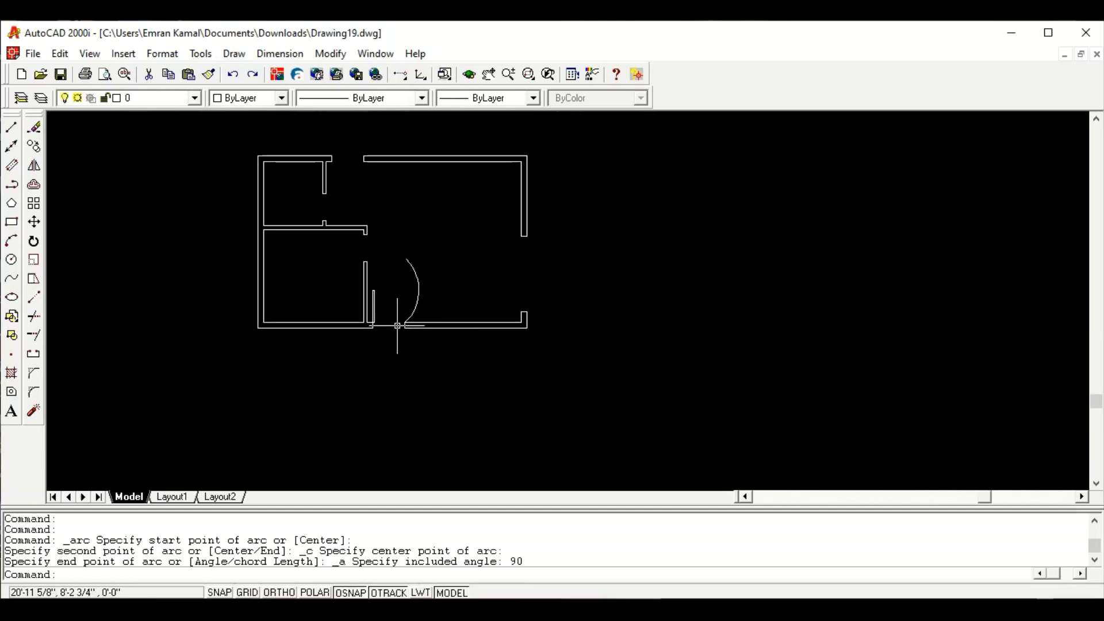
key(ctrl+z)
key(ctrl+z)
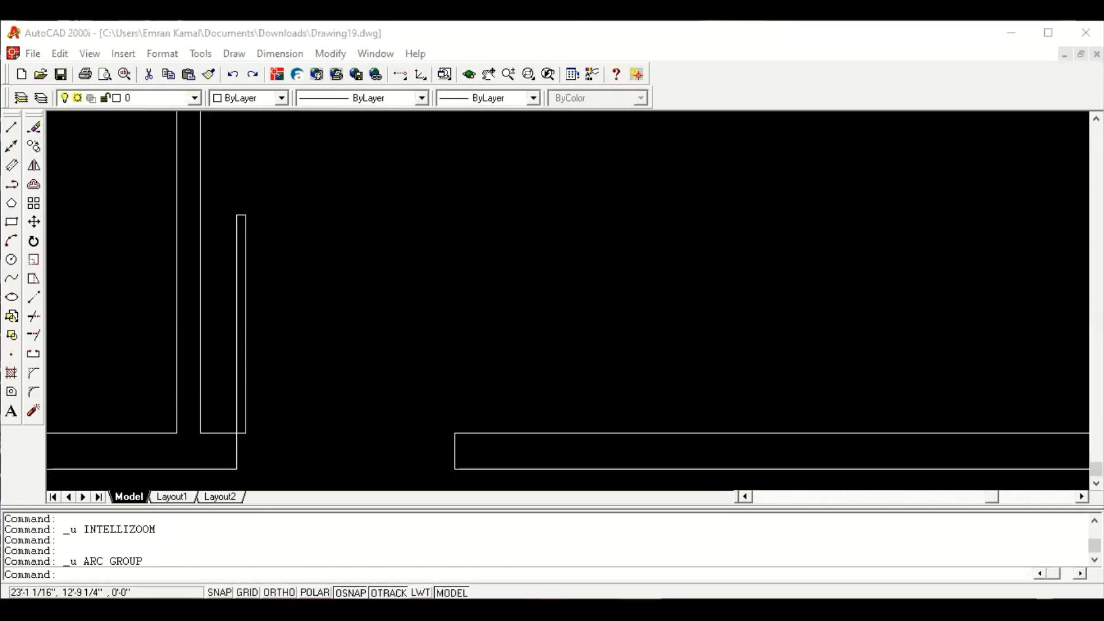
Draw a 90° swing arc from the doorway's right wall end, centred on the leaf's bottom corner
click(230, 54)
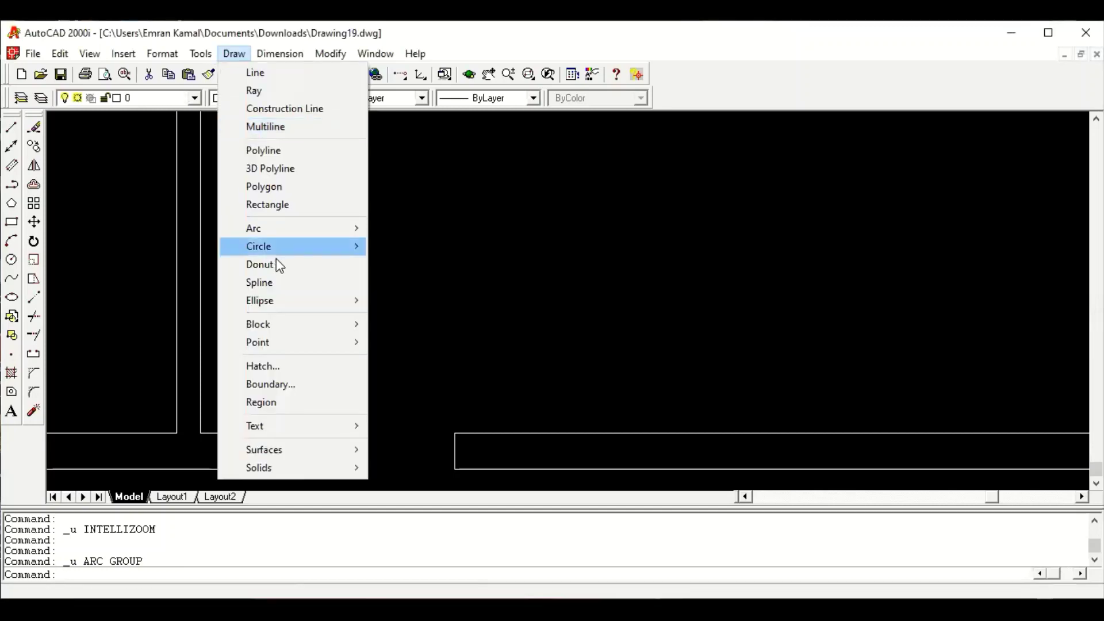
mouse_move(254, 228)
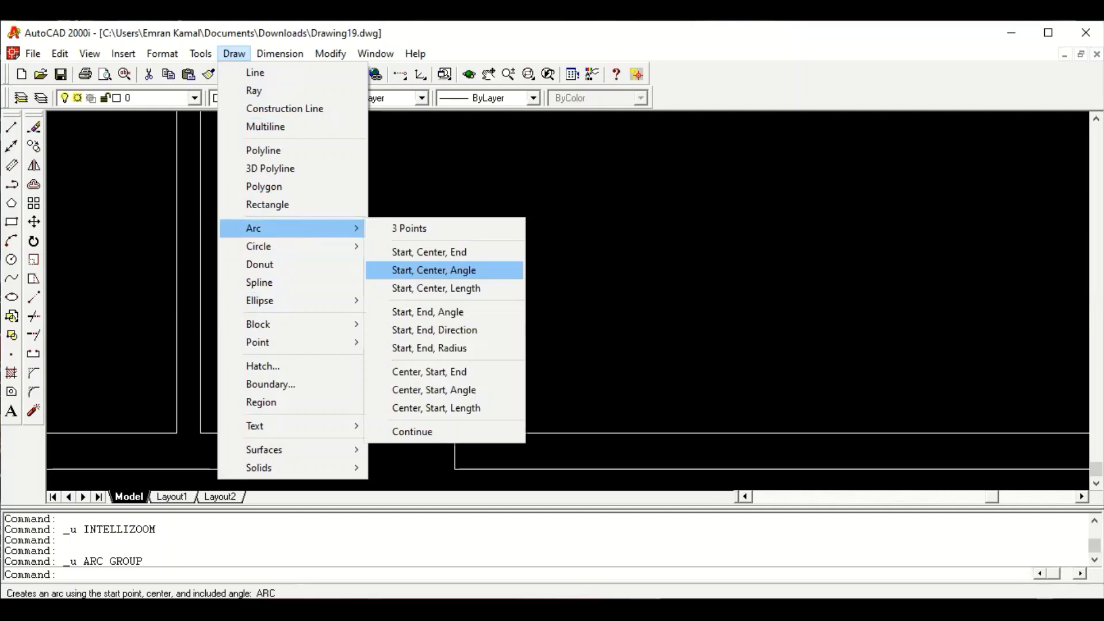
click(434, 270)
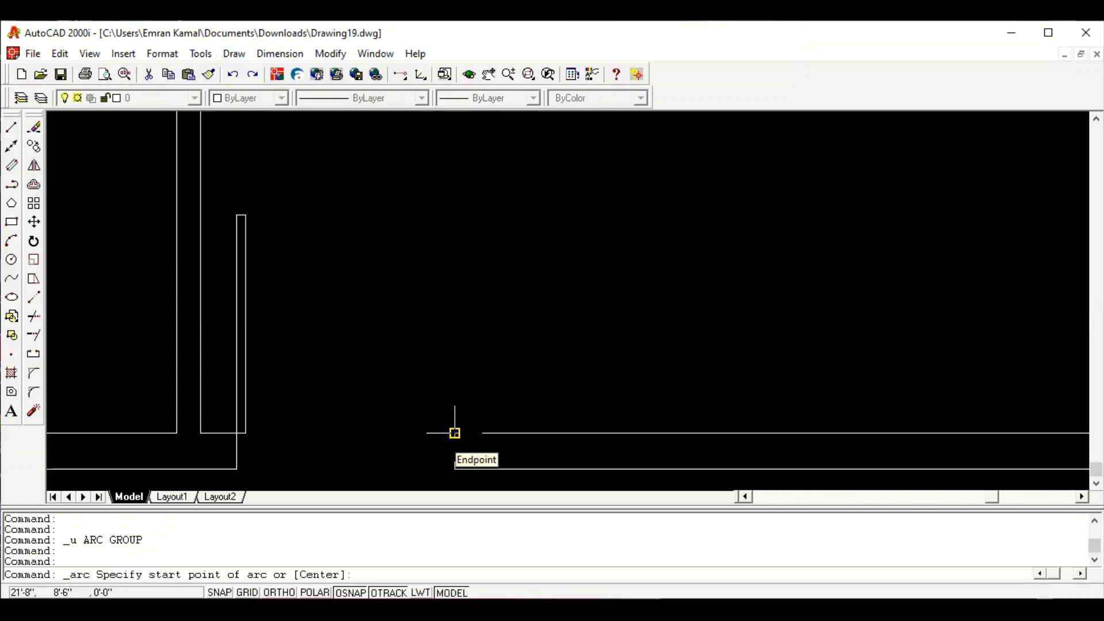
text(end)
key(Return)
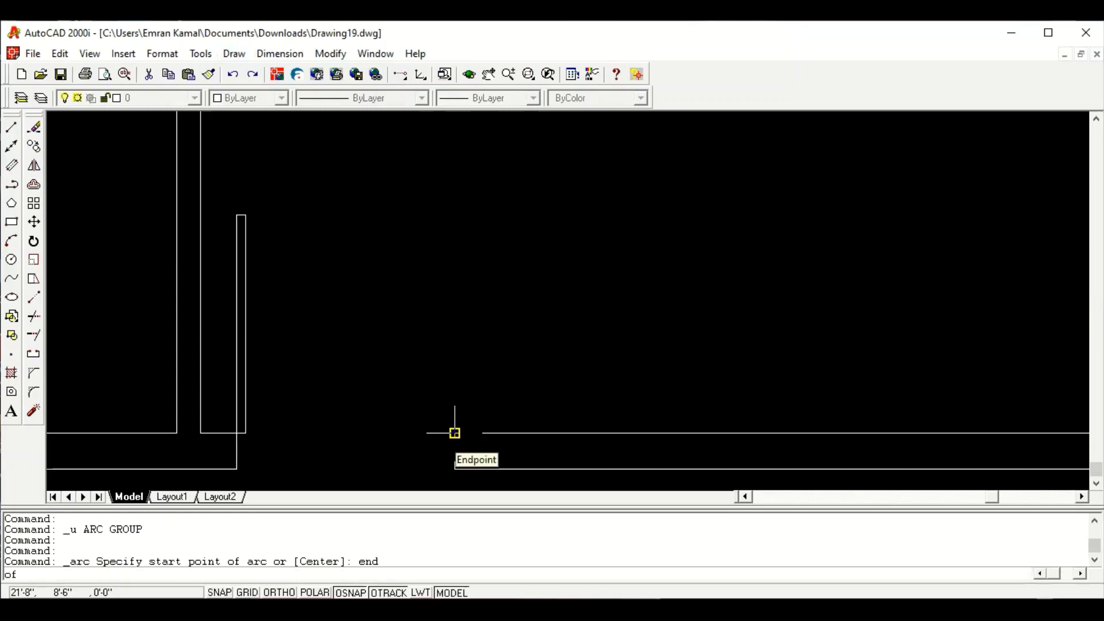
click(454, 432)
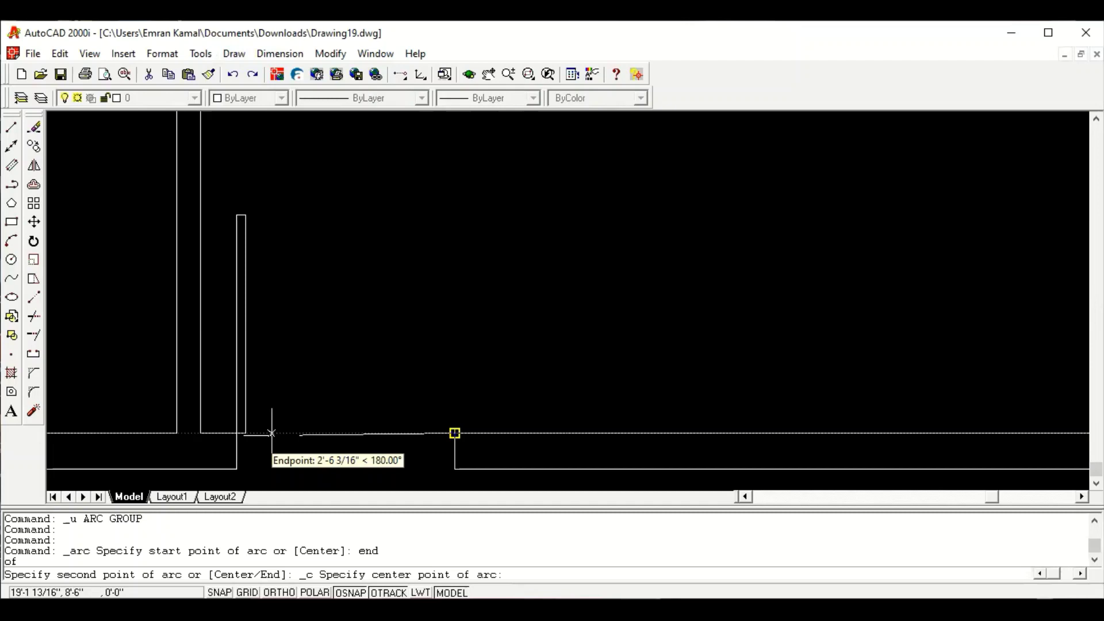
click(236, 432)
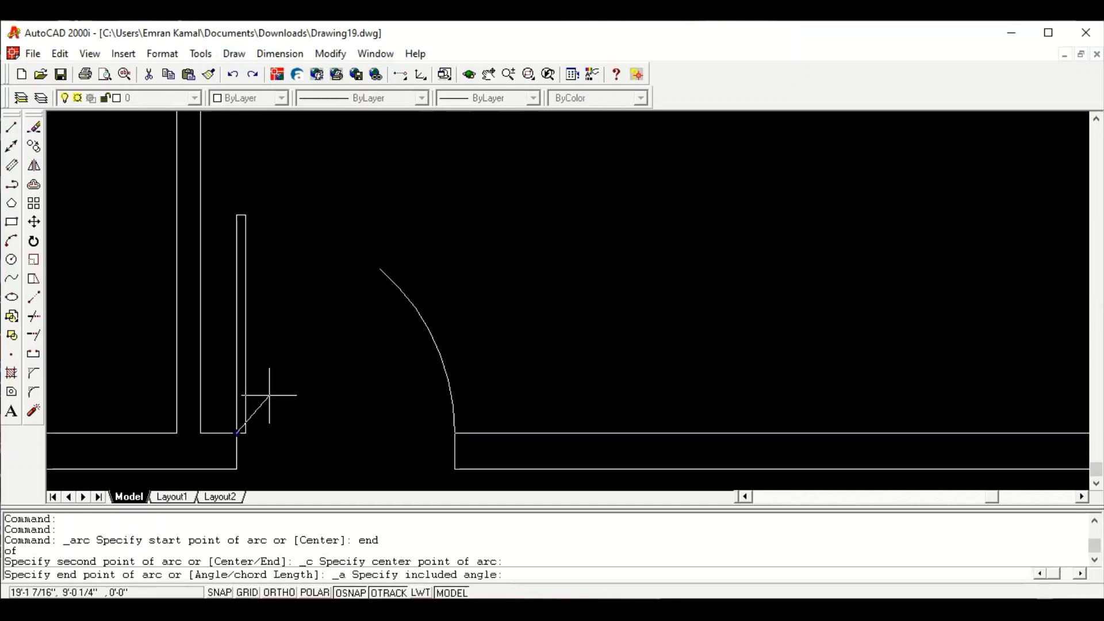
text(90)
key(Return)
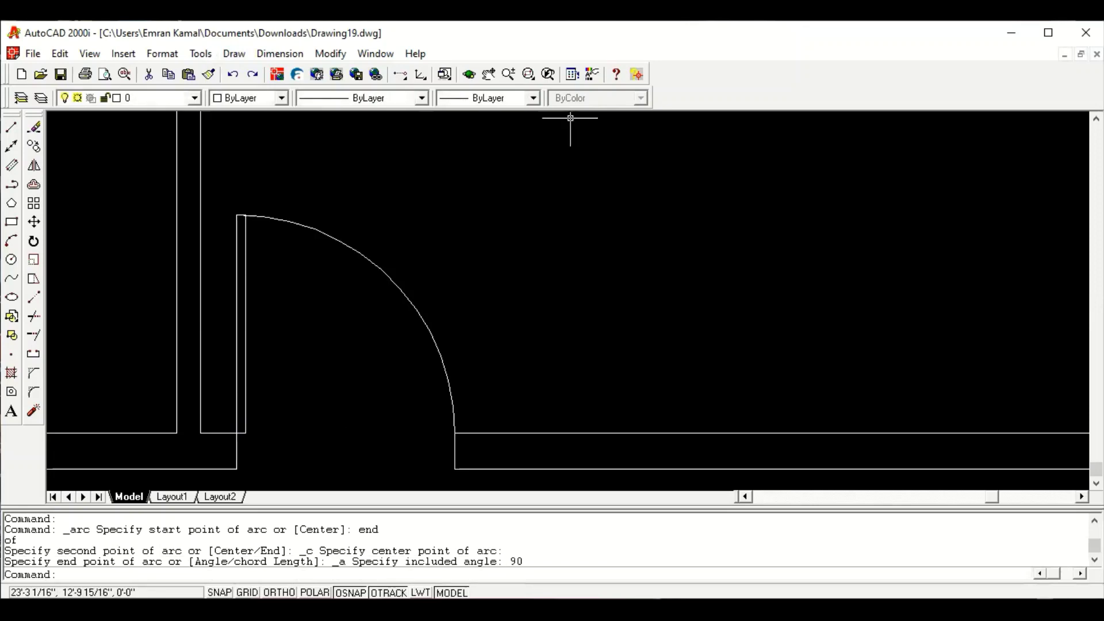
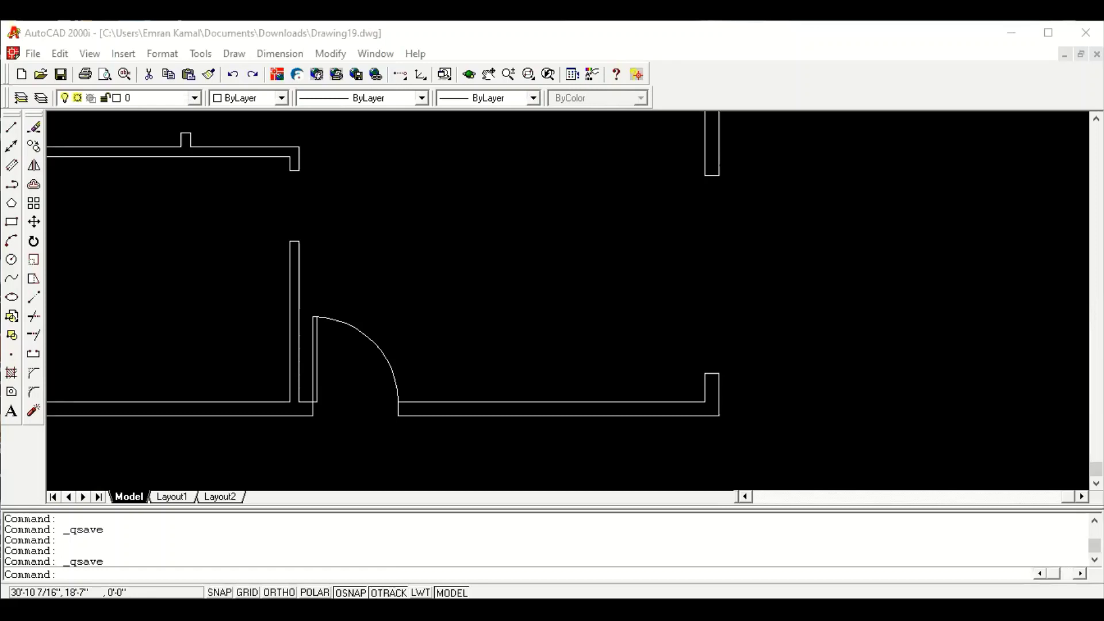
Copy the door swing arc and leaf line, using the door's bottom corner as base point
click(332, 58)
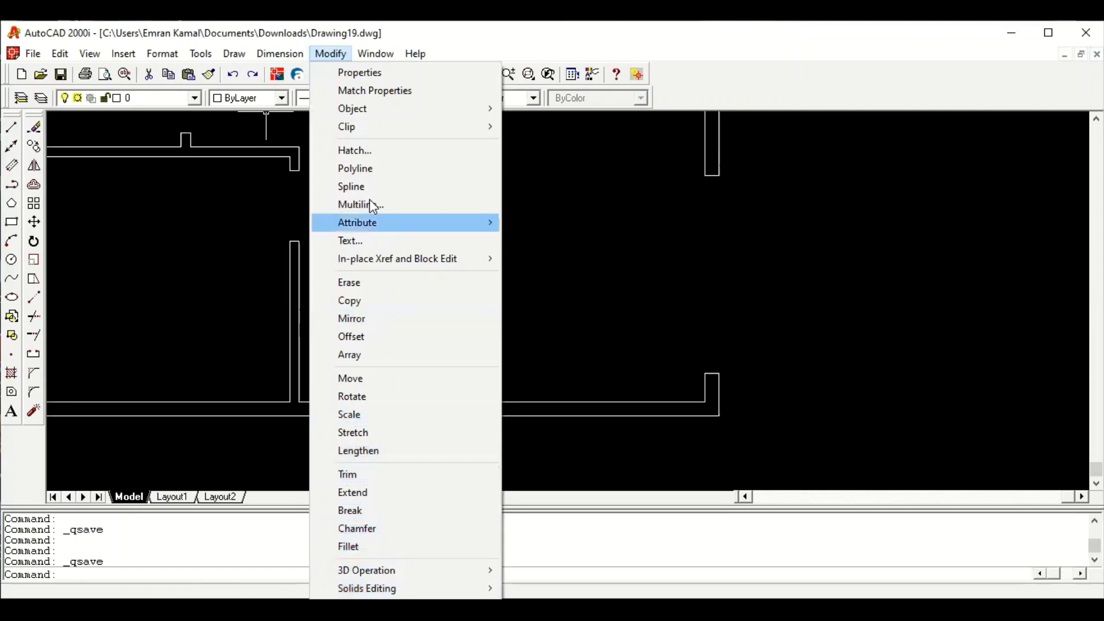
click(363, 302)
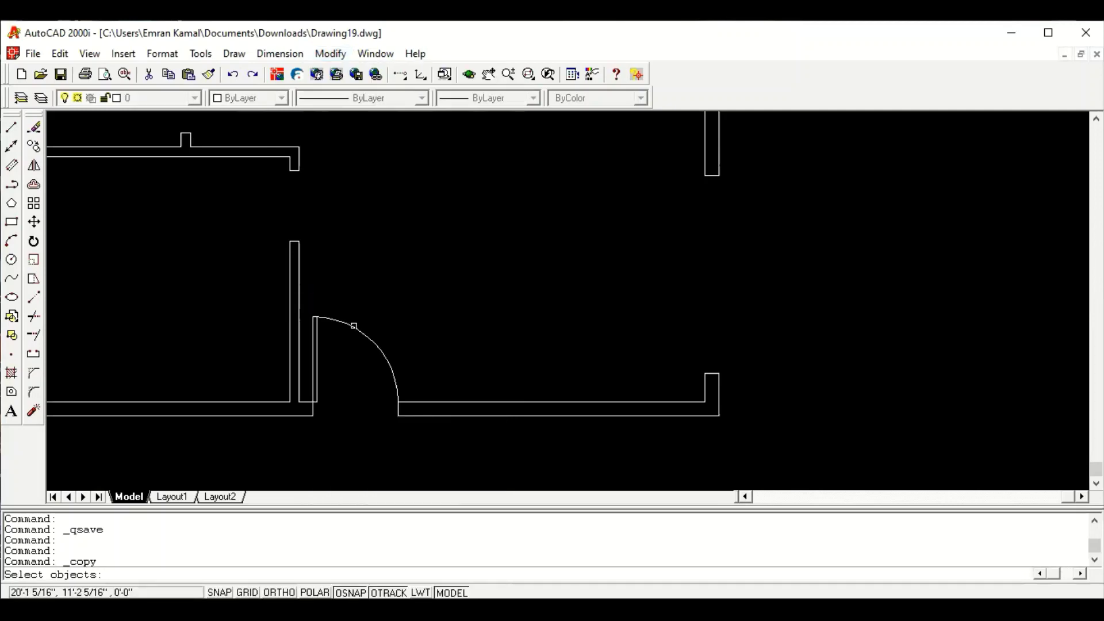
click(354, 326)
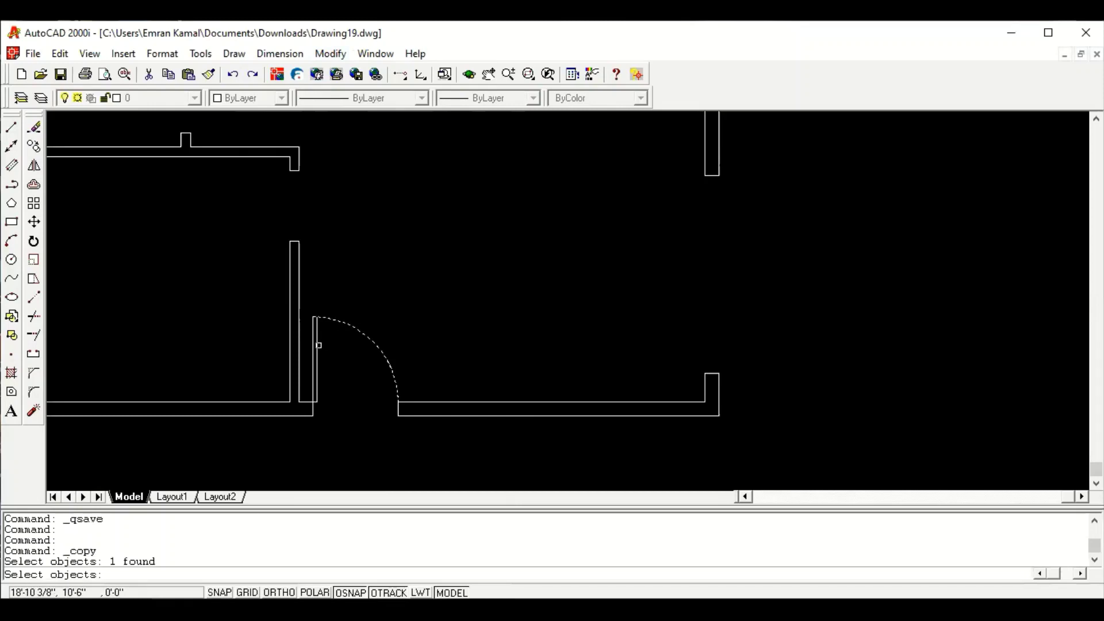
click(317, 345)
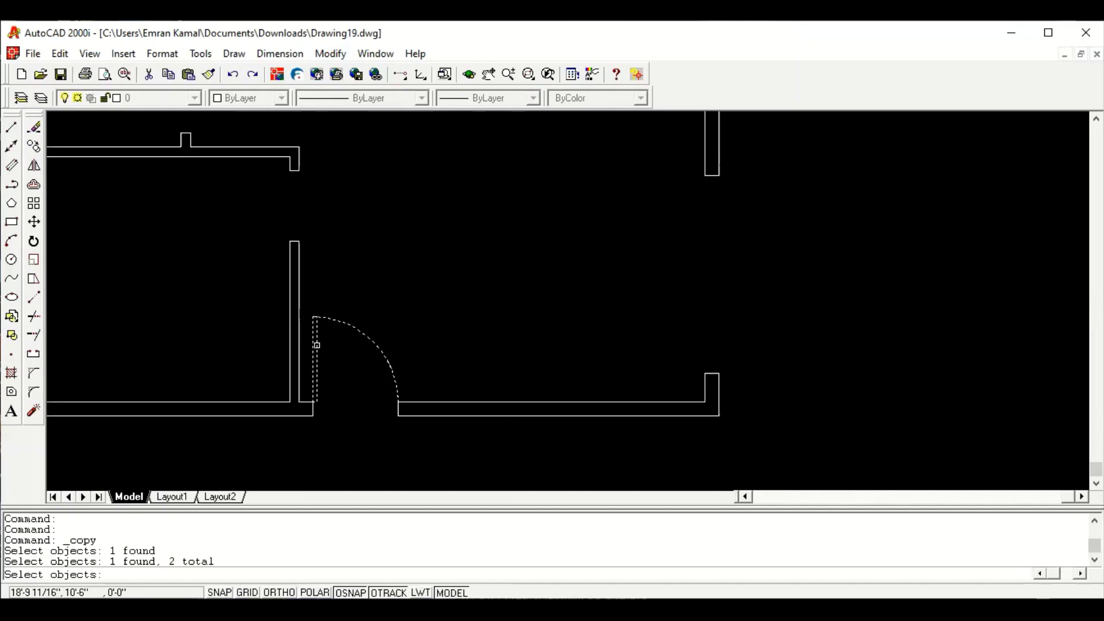
key(Return)
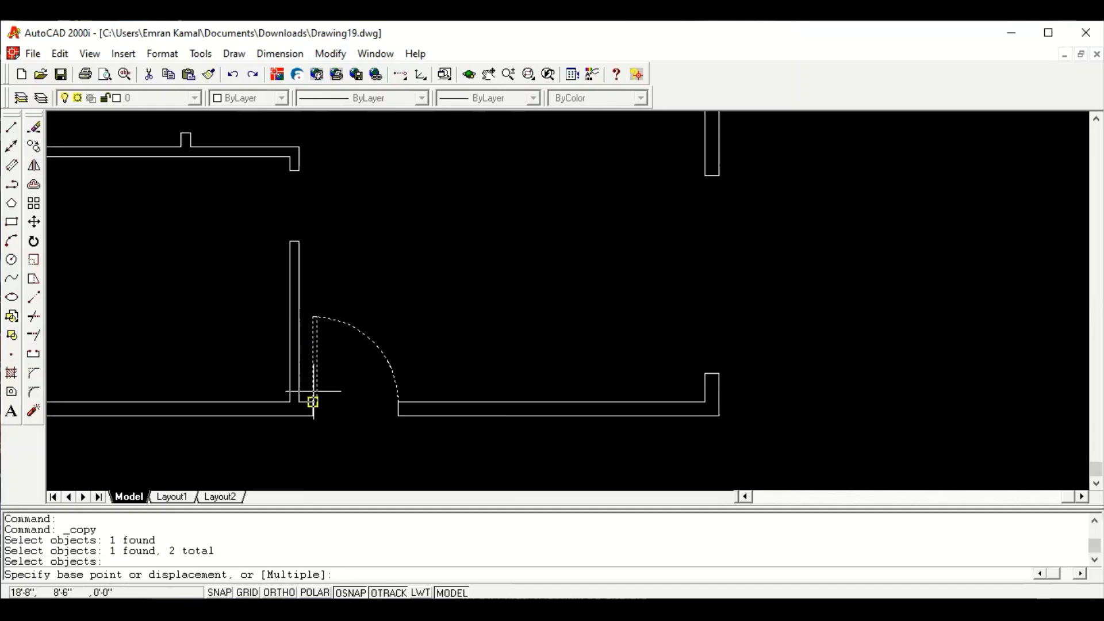
scroll(313, 397, up, 3)
scroll(314, 398, up, 1)
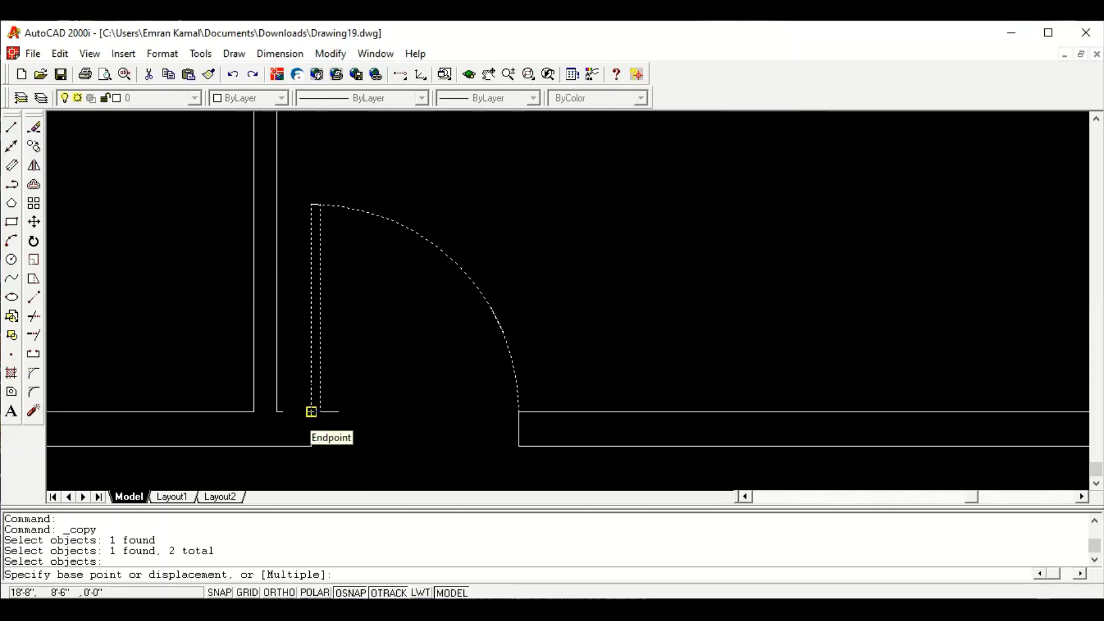
click(311, 412)
Move to the upper wall and place the door copy at the upper doorway corner
scroll(345, 368, down, 2)
scroll(394, 310, down, 4)
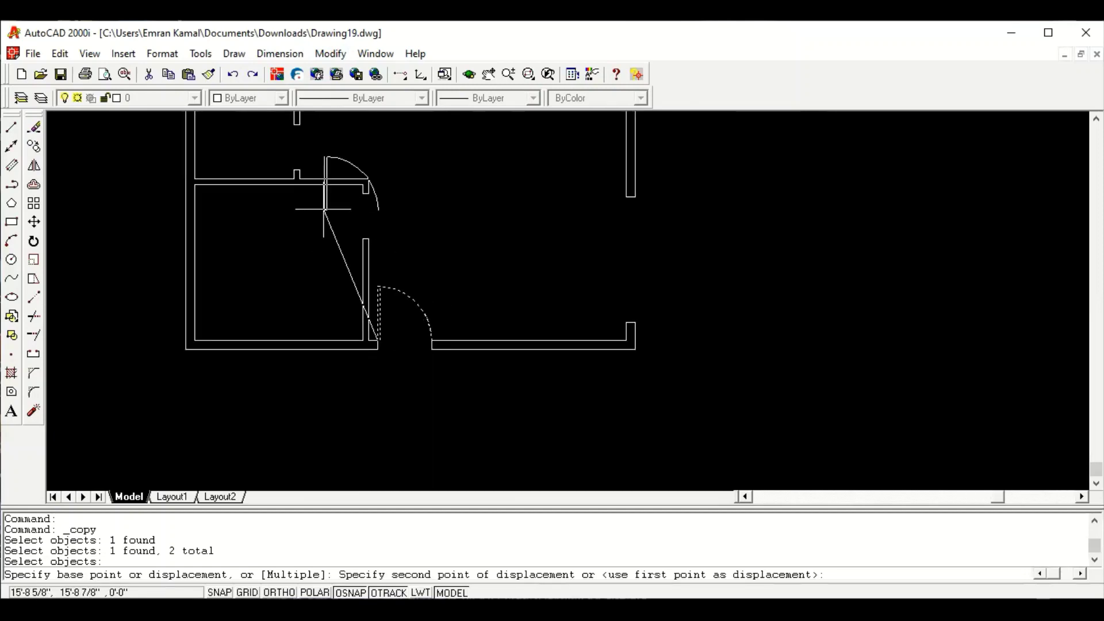
scroll(295, 135, down, 4)
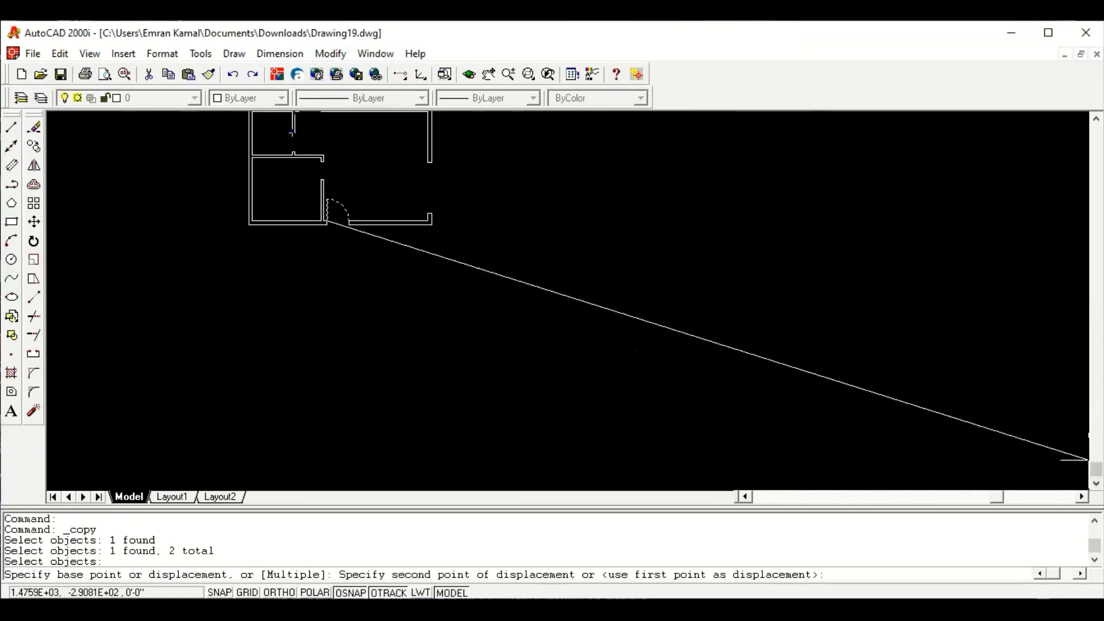
drag(1095, 468, 1096, 184)
drag(1073, 128, 1072, 133)
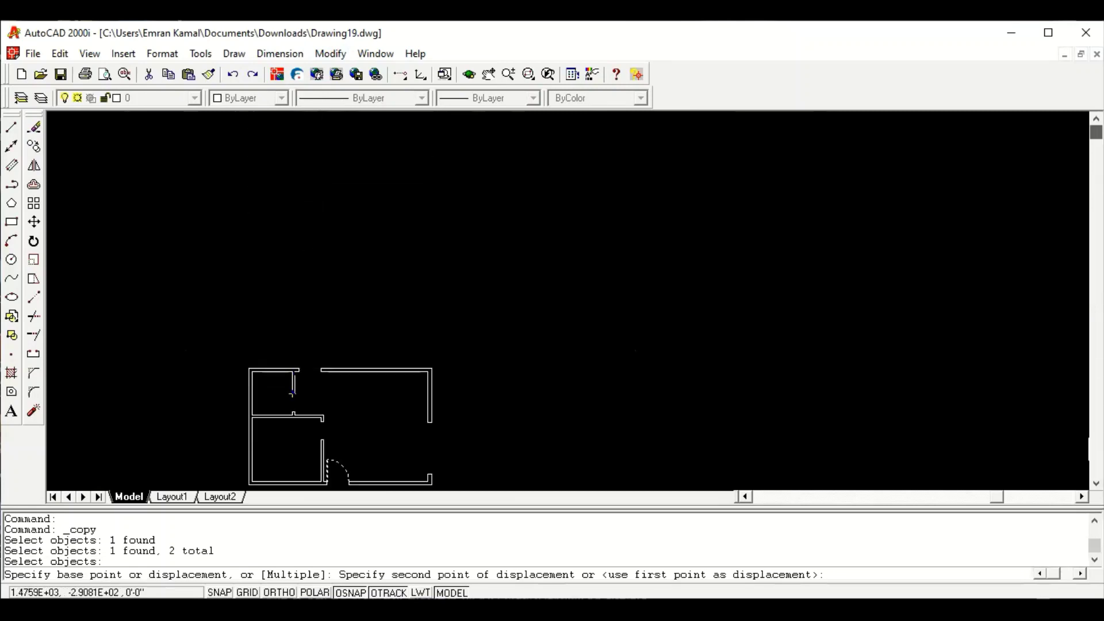
scroll(344, 348, up, 6)
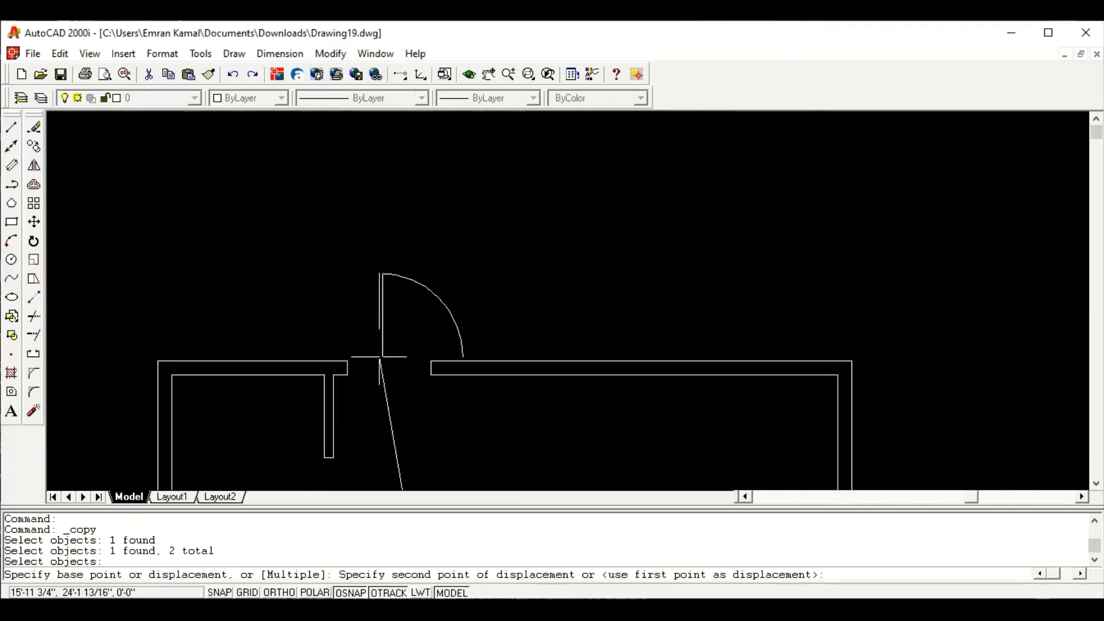
scroll(382, 365, down, 3)
scroll(391, 412, down, 3)
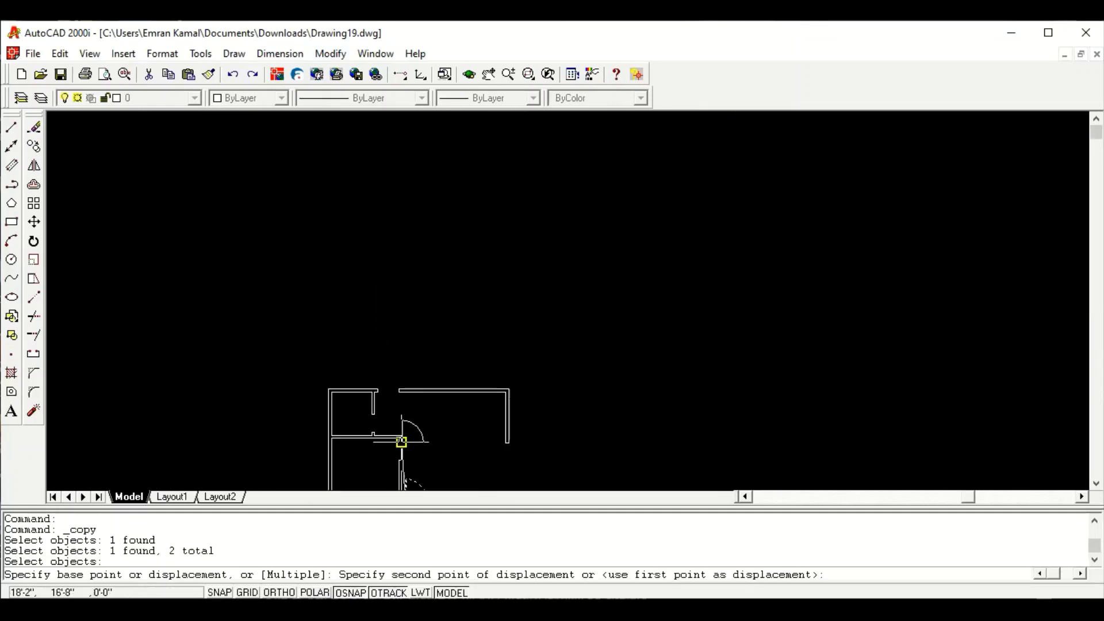
click(1096, 259)
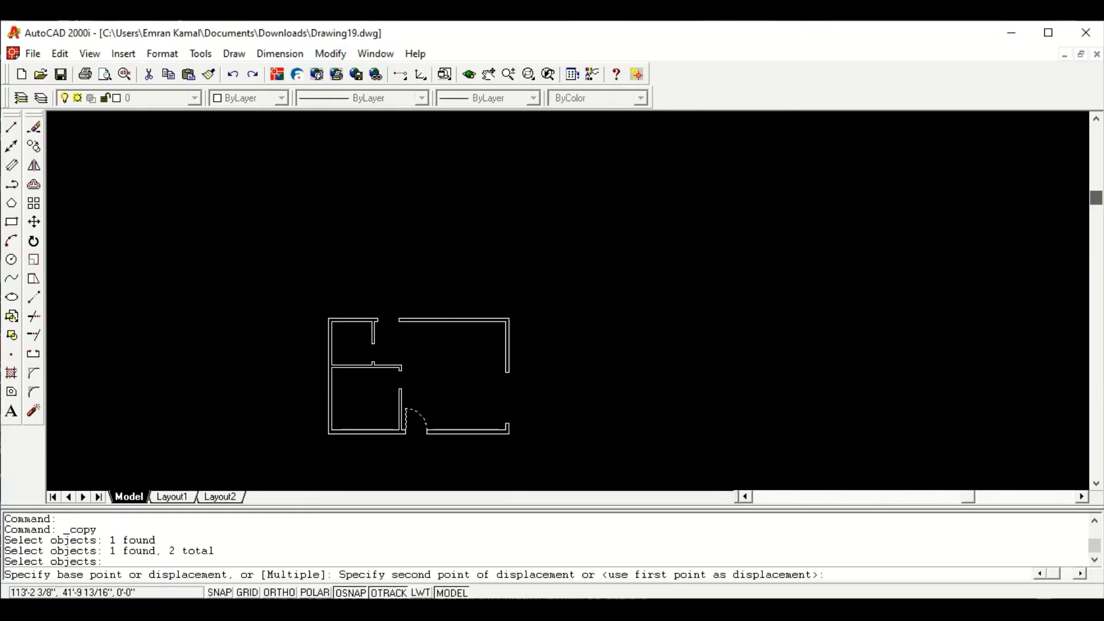
scroll(422, 411, up, 5)
scroll(259, 373, up, 3)
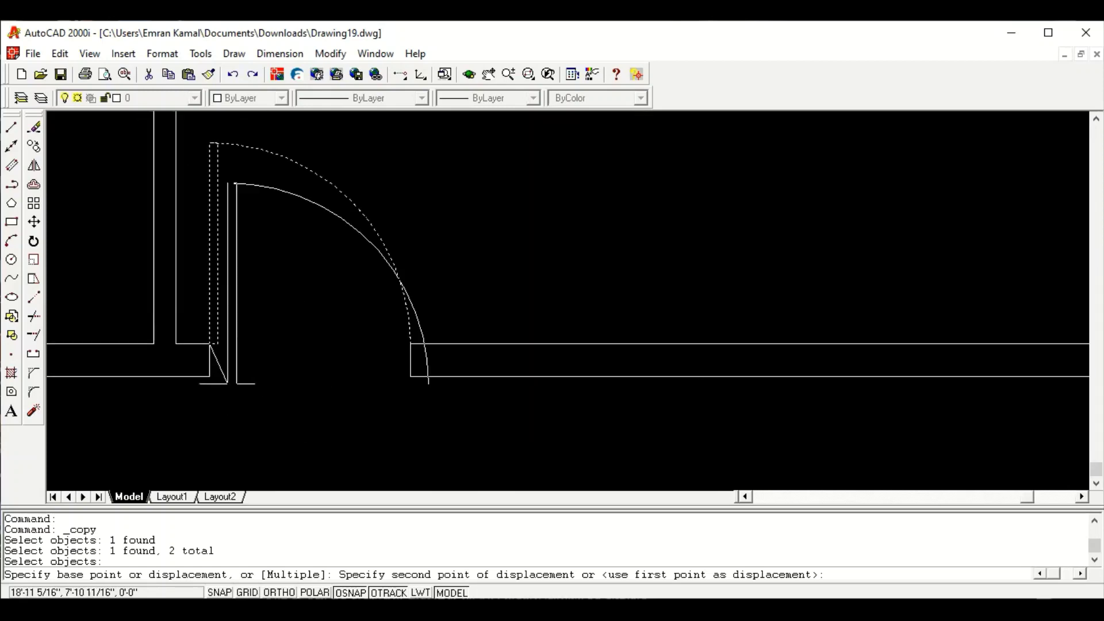
scroll(173, 333, up, 2)
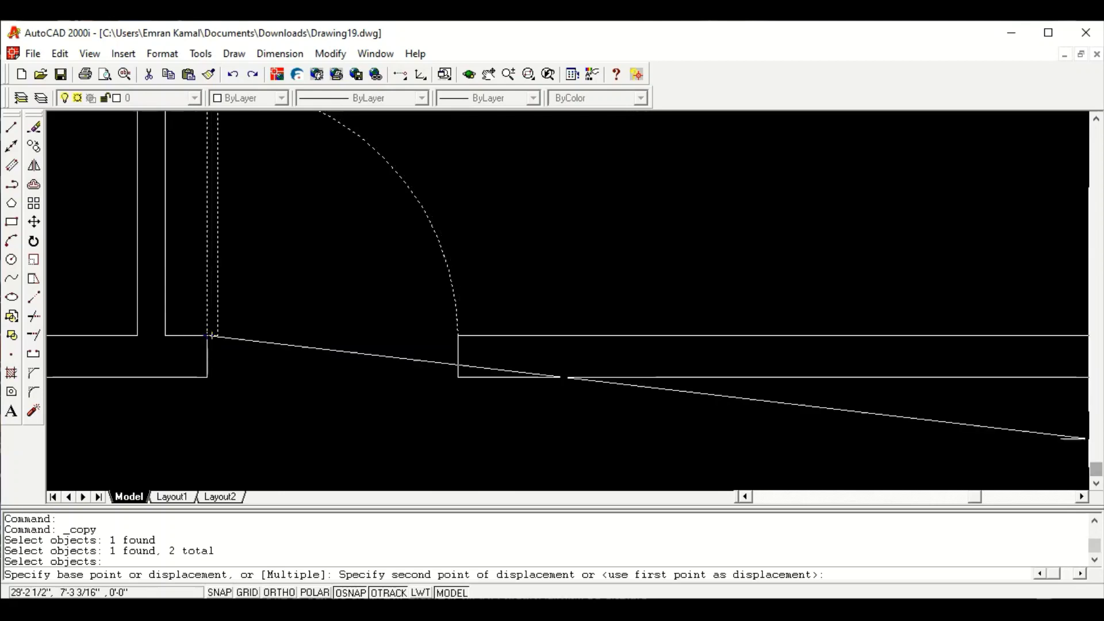
drag(1095, 469, 1095, 174)
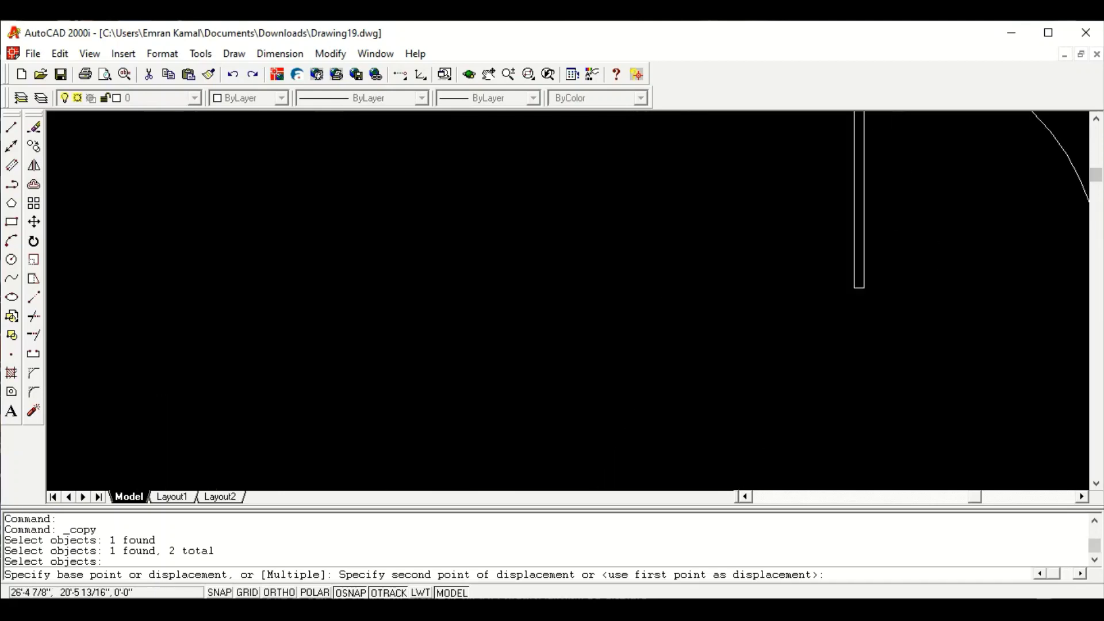
scroll(809, 306, down, 3)
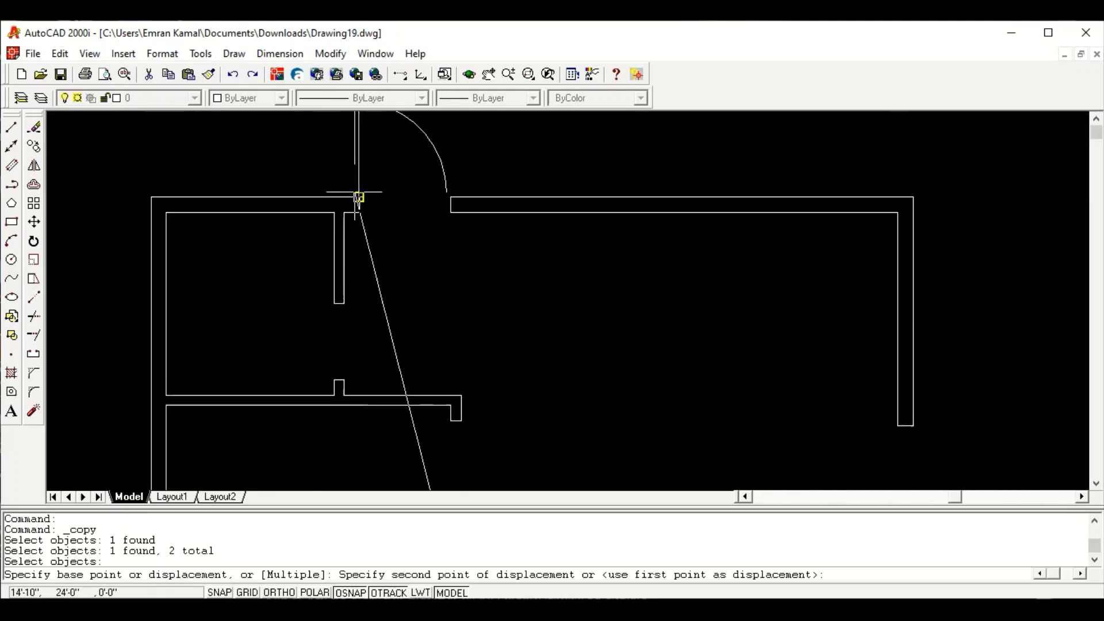
scroll(359, 198, up, 4)
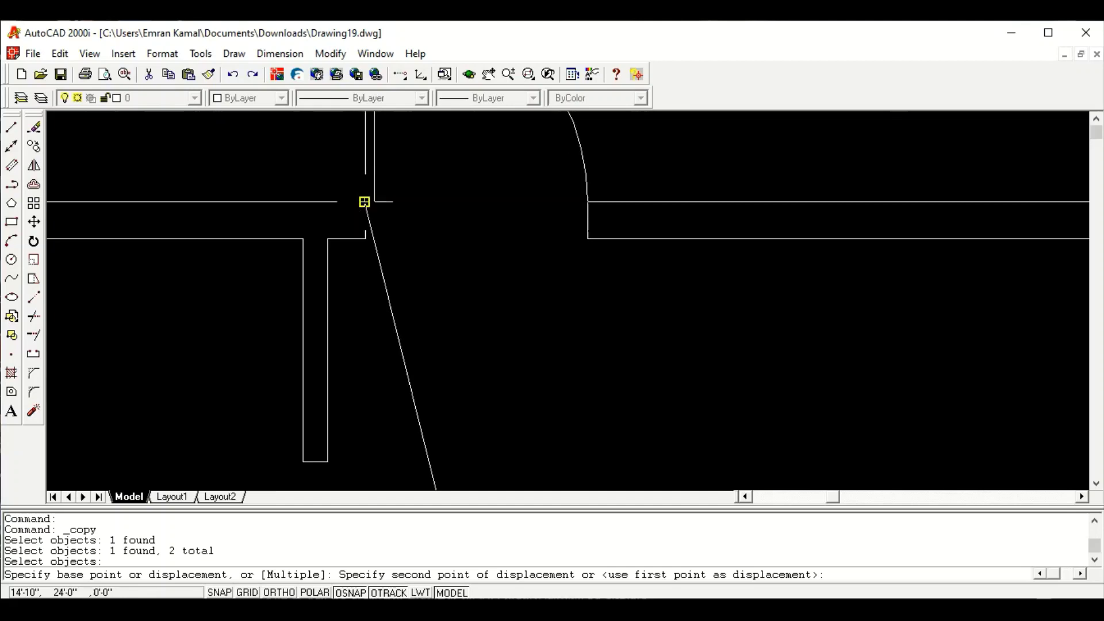
click(364, 202)
scroll(457, 279, down, 2)
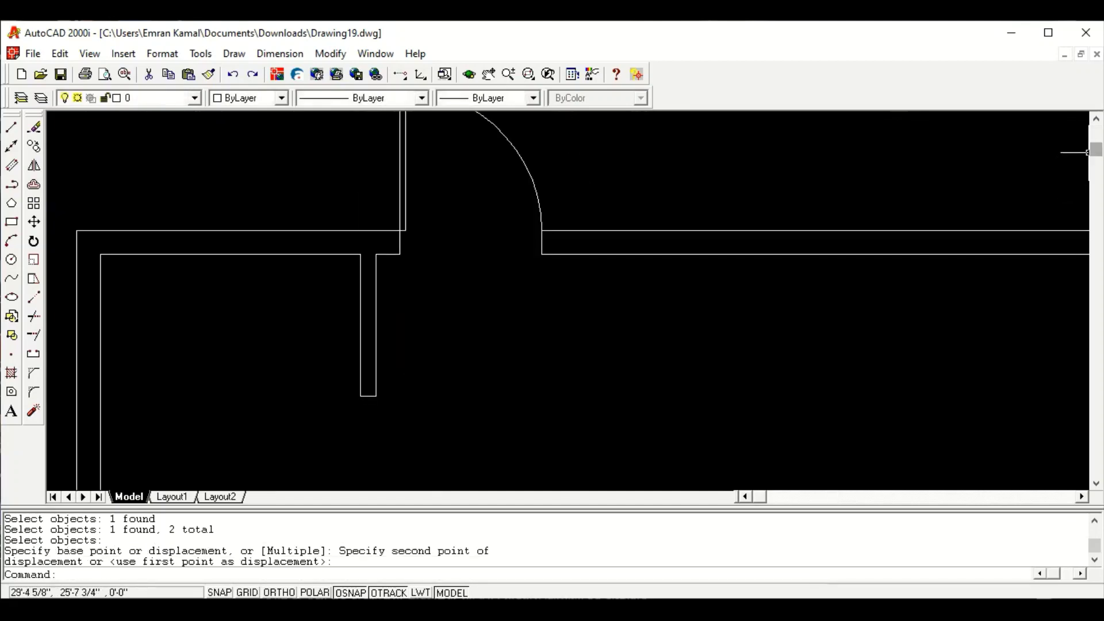
drag(1096, 150, 1096, 133)
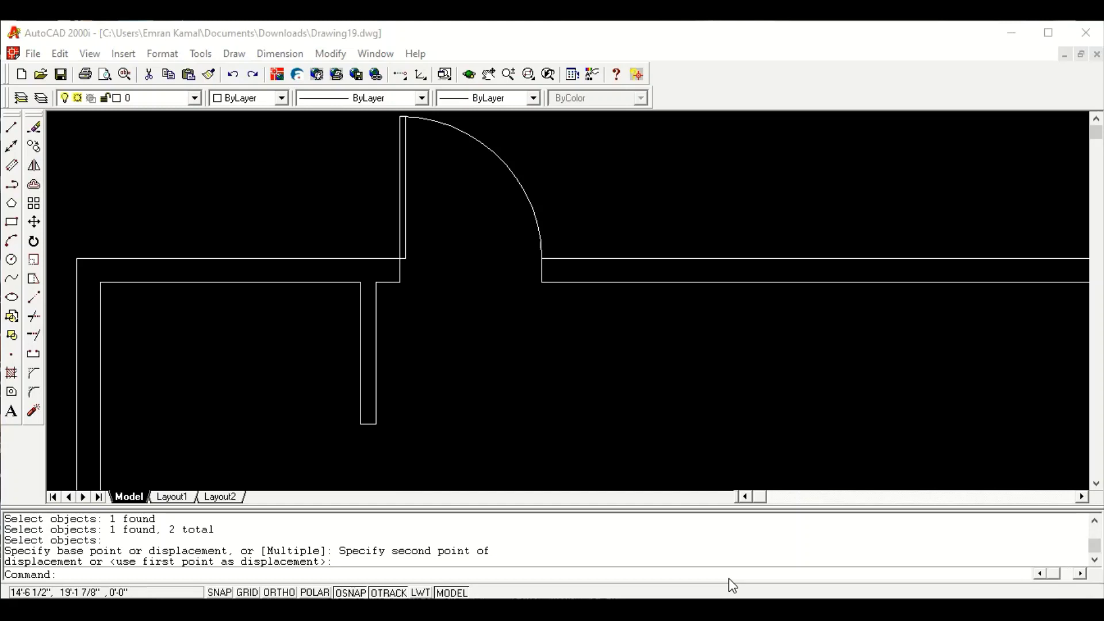
click(80, 33)
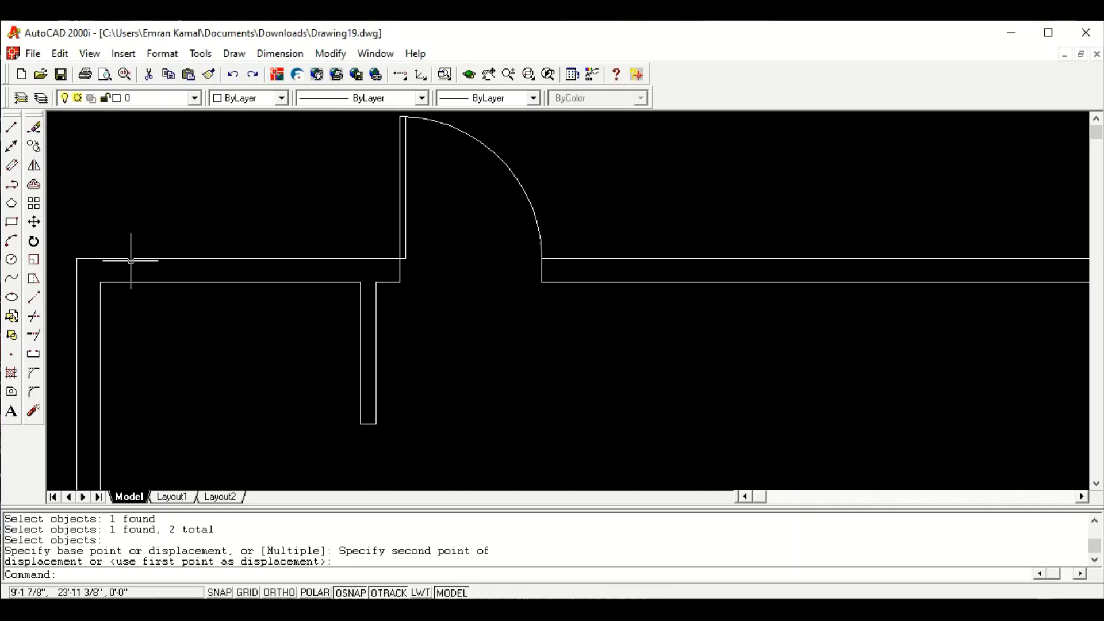
Mirror the upper door's leaf and arc while keeping the original, then undo it
click(33, 166)
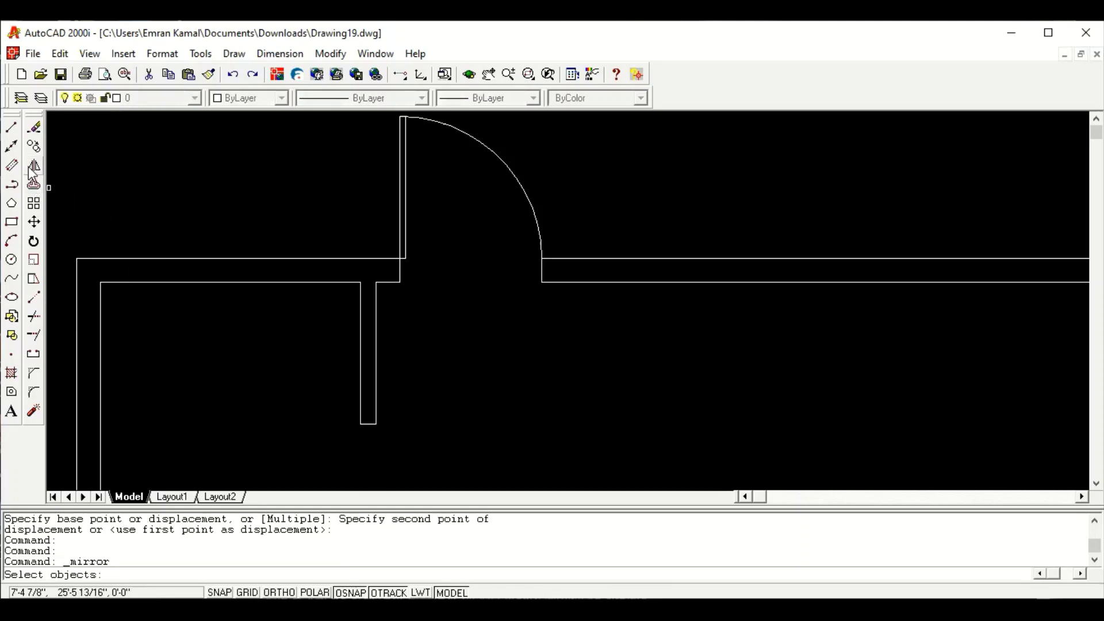
click(405, 189)
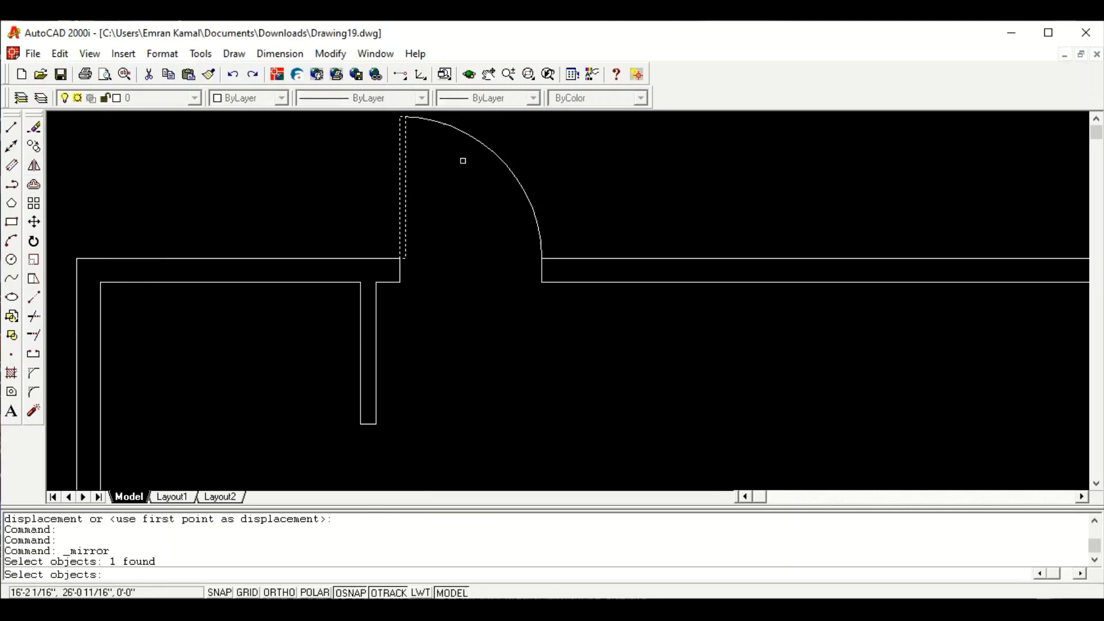
click(488, 147)
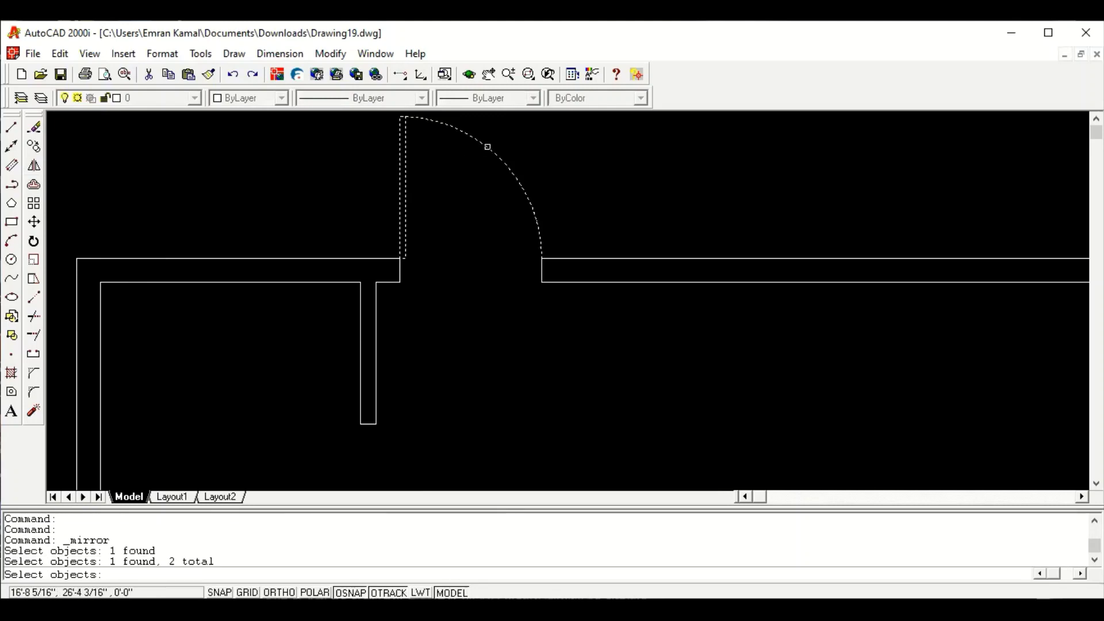
key(Return)
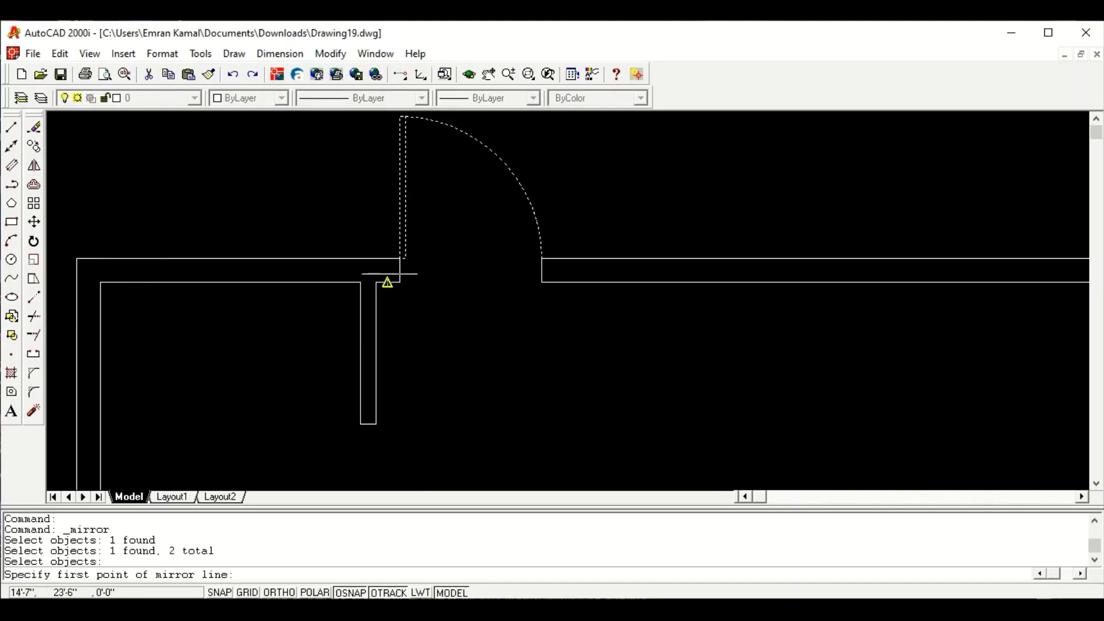
scroll(399, 270, up, 3)
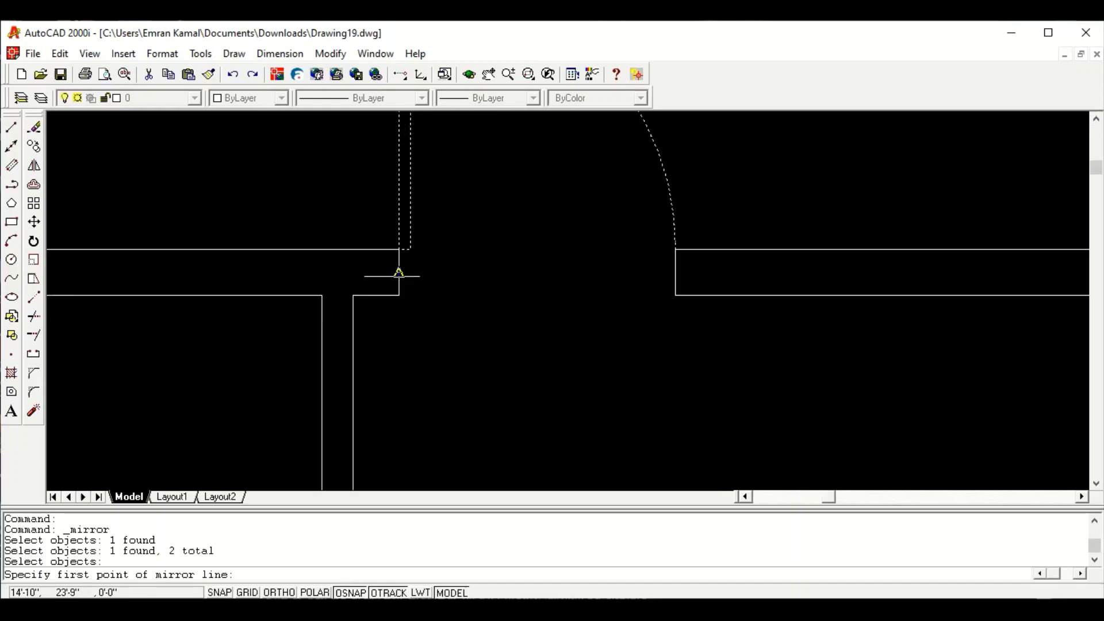
click(400, 272)
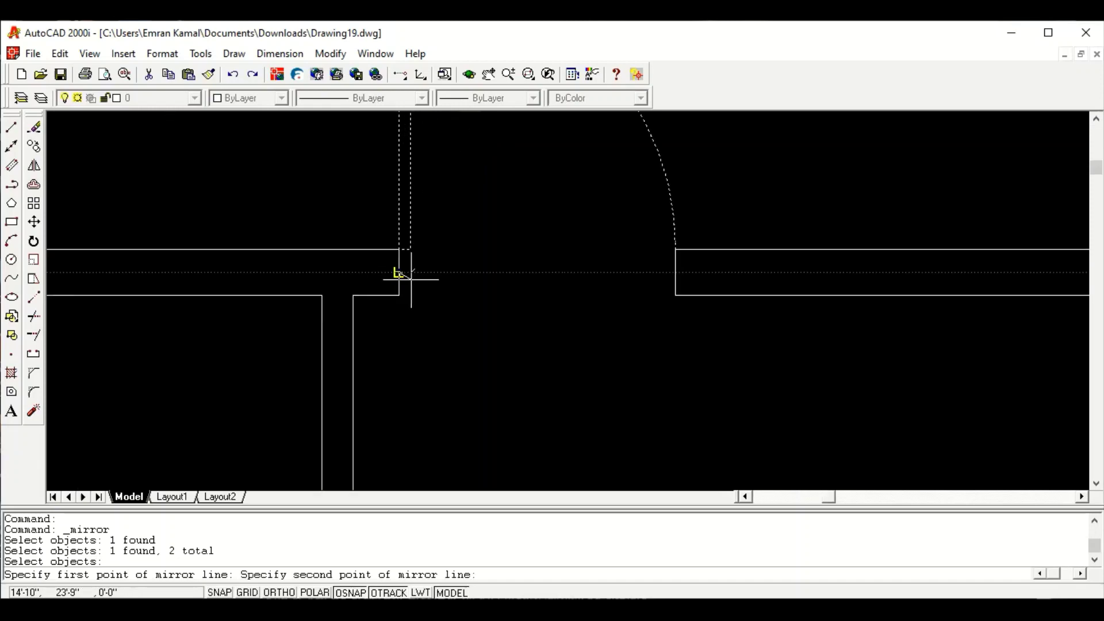
click(667, 271)
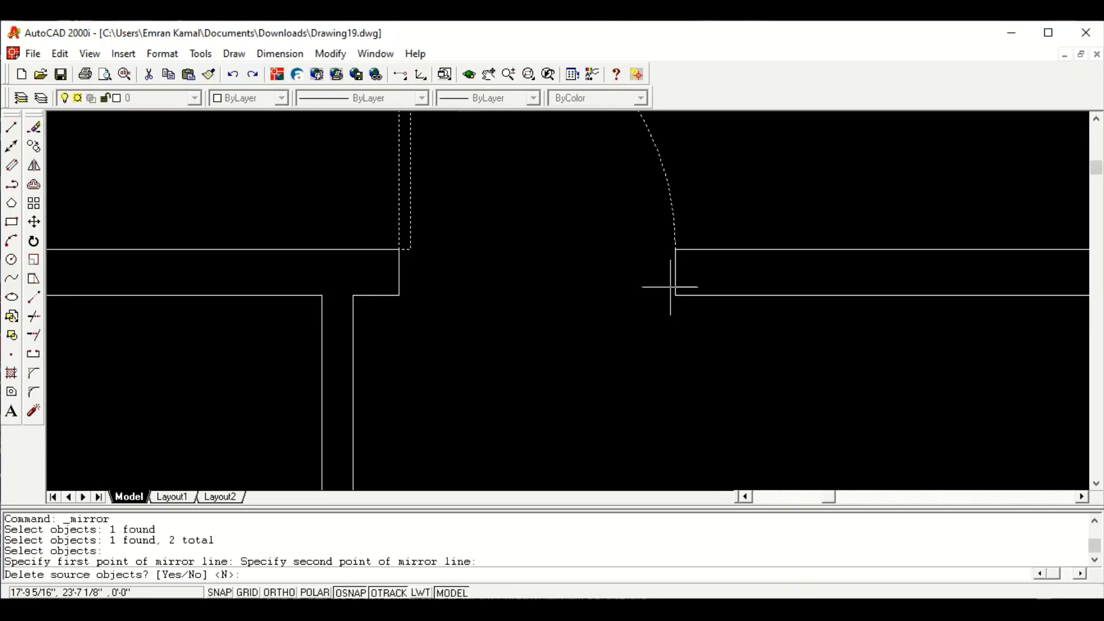
key(Return)
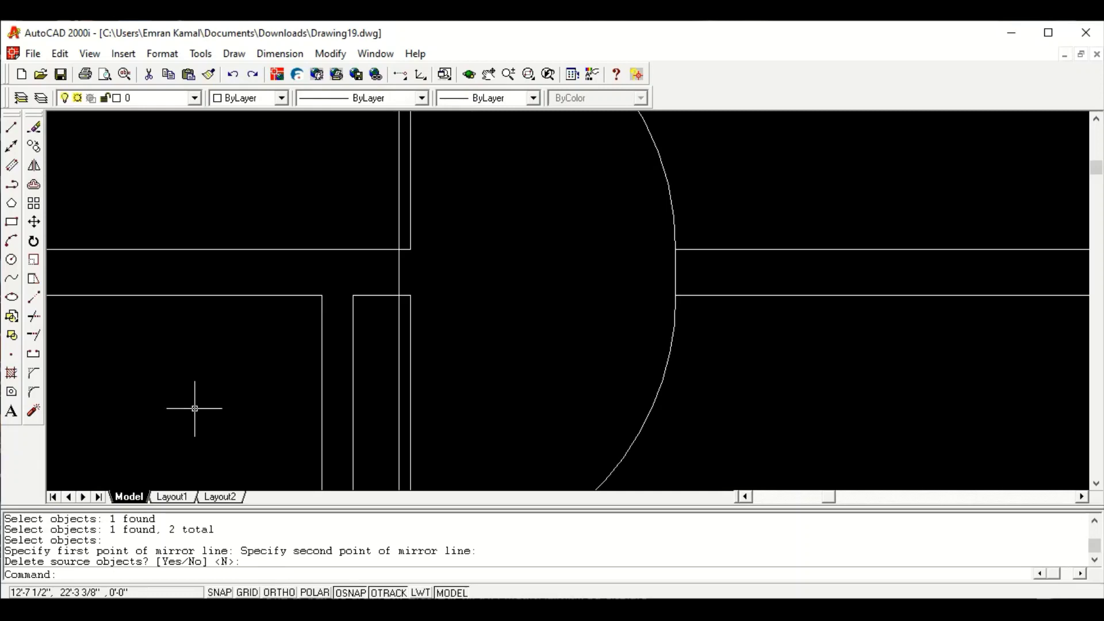
key(ctrl+z)
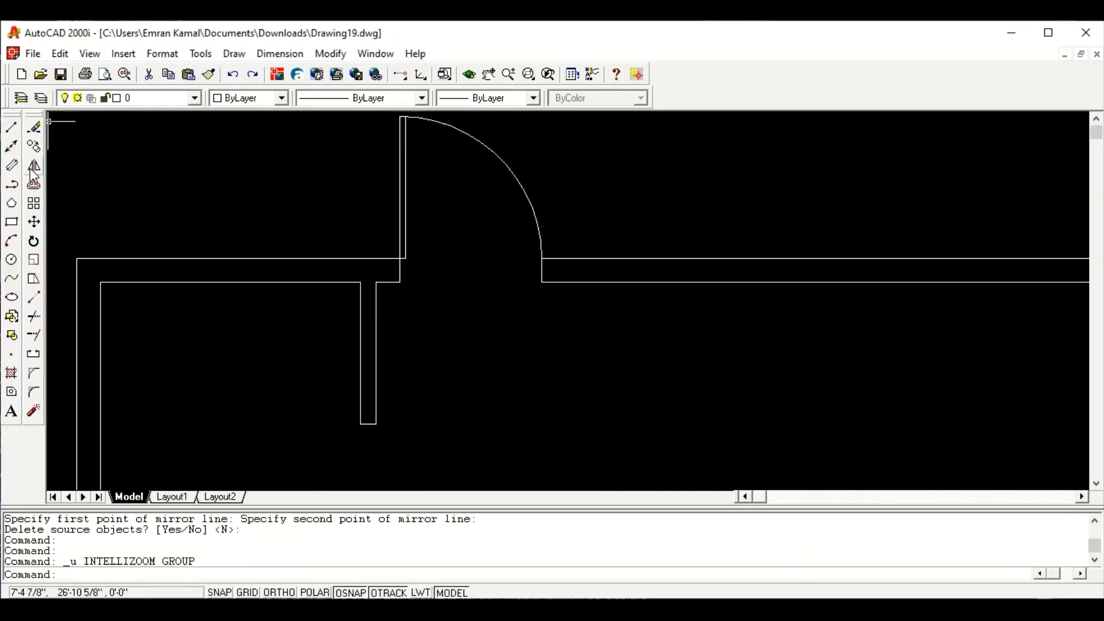
Mirror the door leaf and arc across the opening again, answering Y to delete the originals
click(34, 165)
click(403, 190)
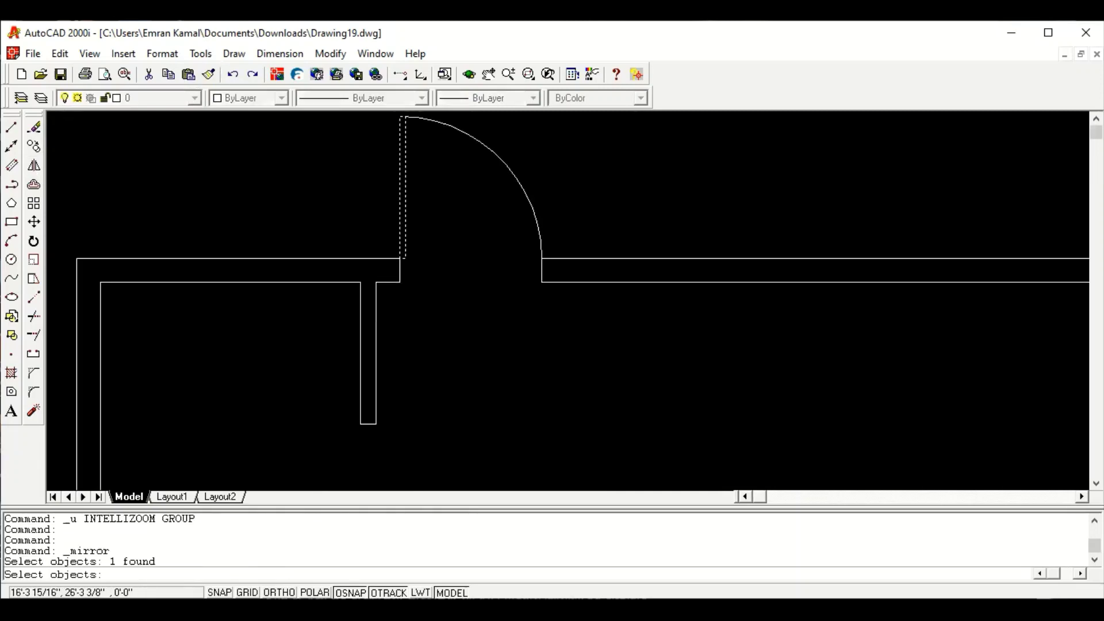
click(486, 148)
scroll(459, 310, up, 4)
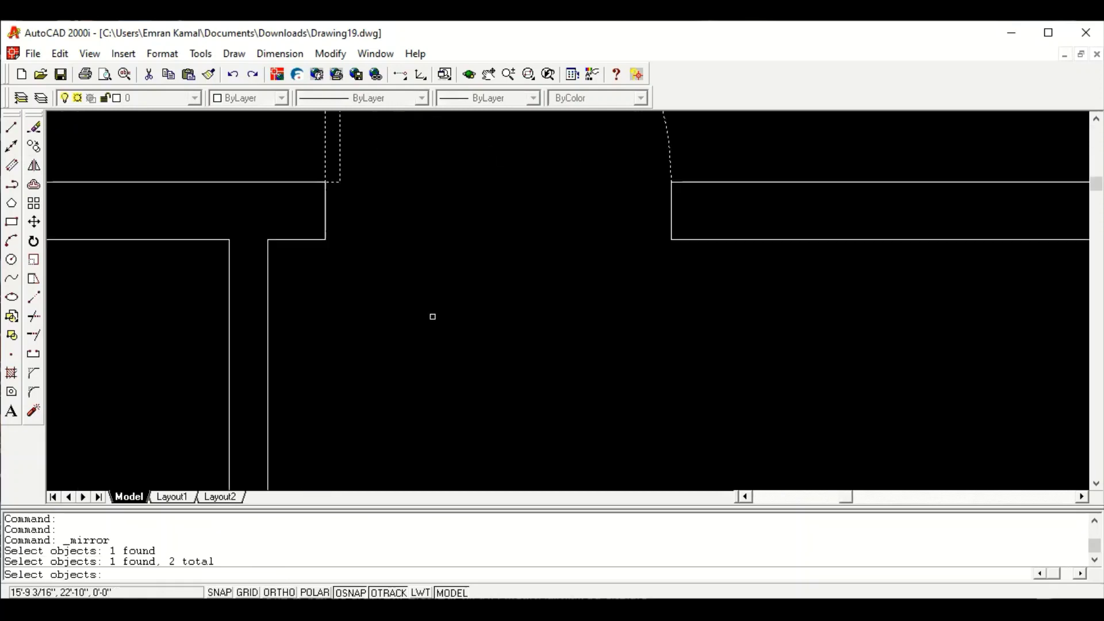
key(Return)
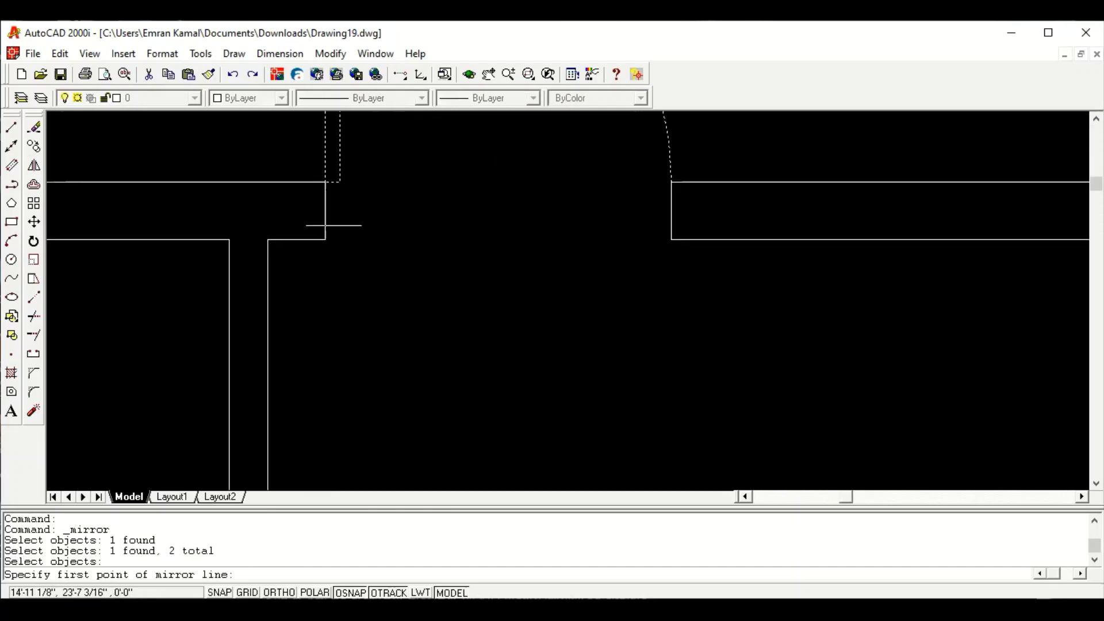
click(324, 210)
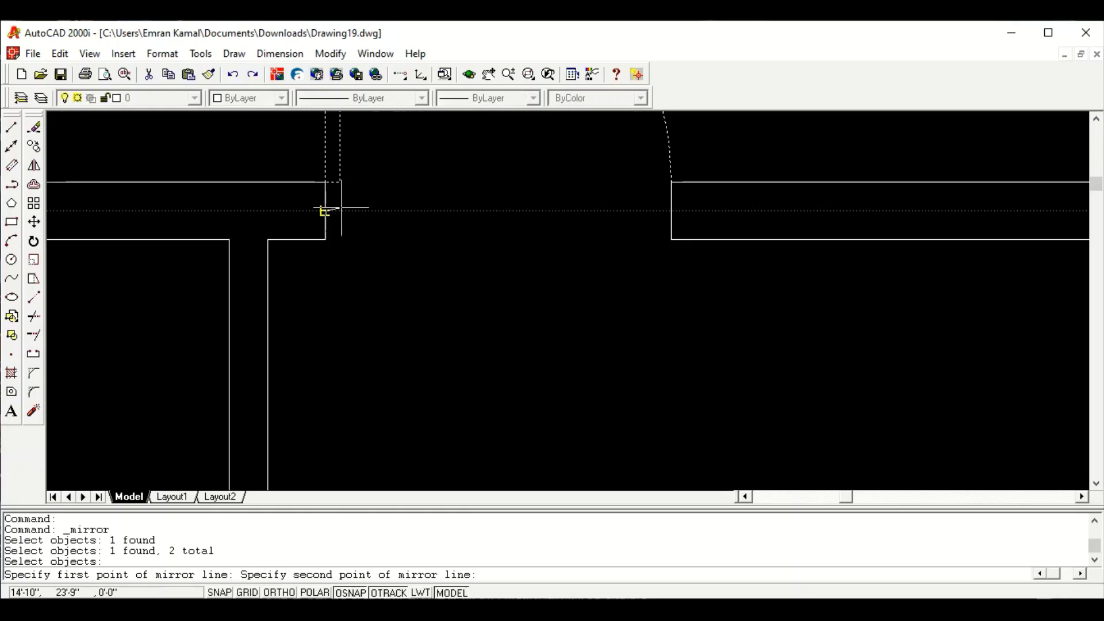
click(656, 221)
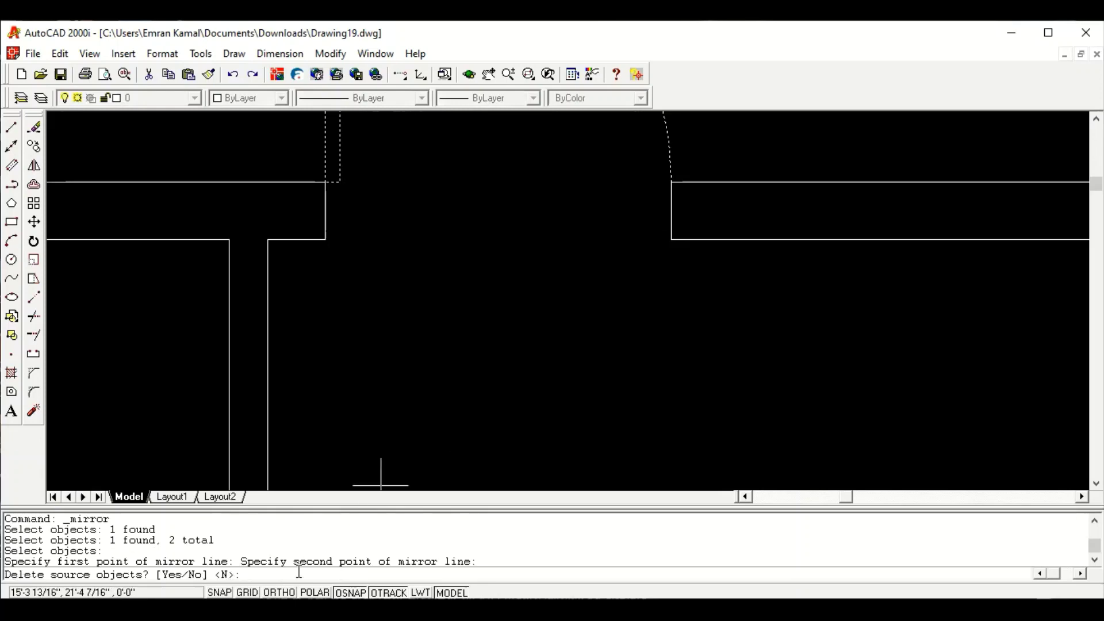
text(y)
key(Return)
scroll(380, 480, down, 3)
scroll(518, 460, down, 2)
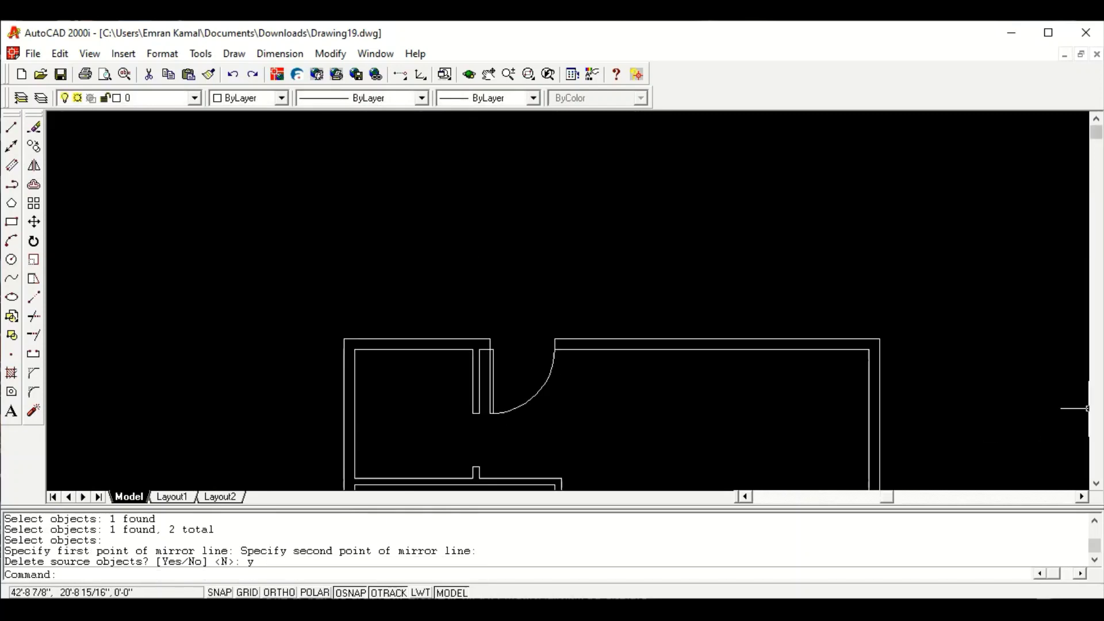
drag(1096, 132, 1096, 295)
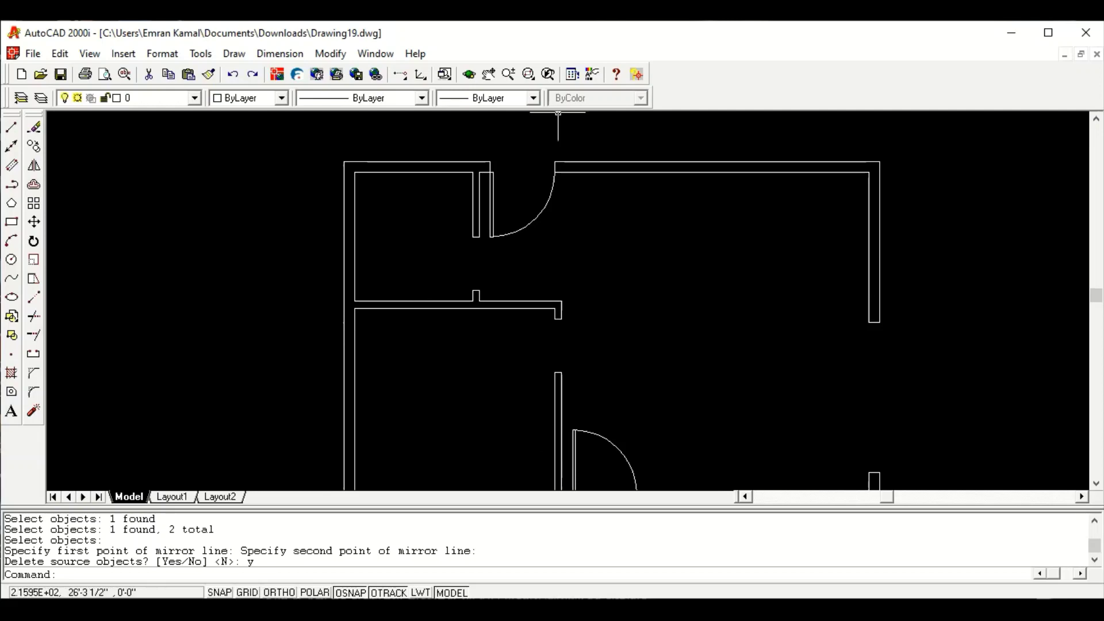
scroll(558, 115, up, 2)
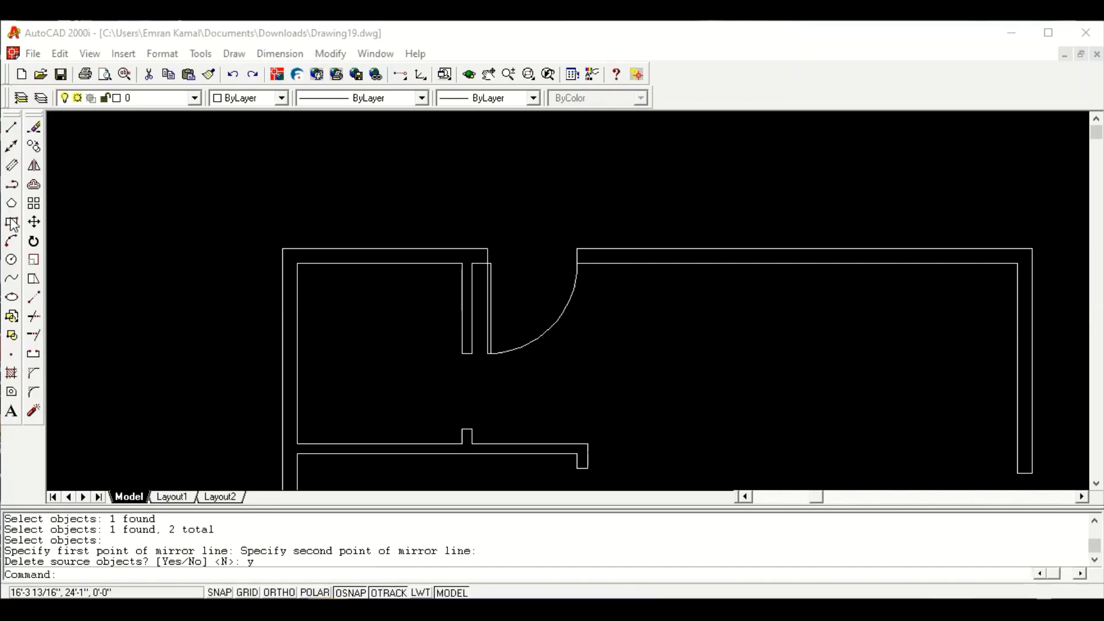
Draw a door leaf rectangle from the opening's corner to @-2'6,1.5
click(175, 194)
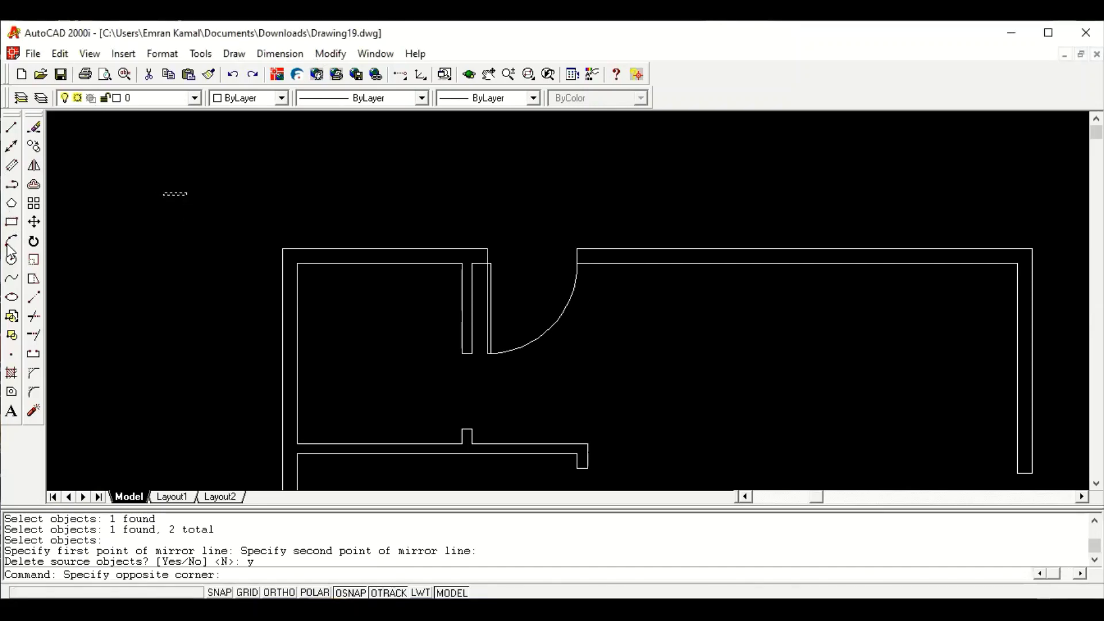
click(11, 222)
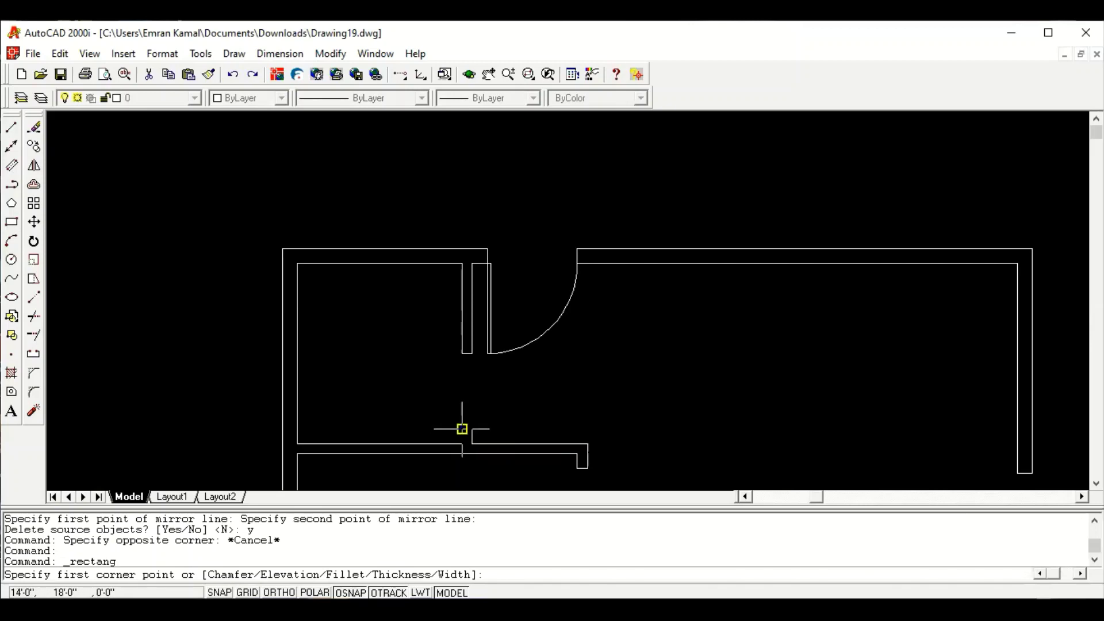
scroll(462, 428, up, 3)
scroll(462, 426, up, 1)
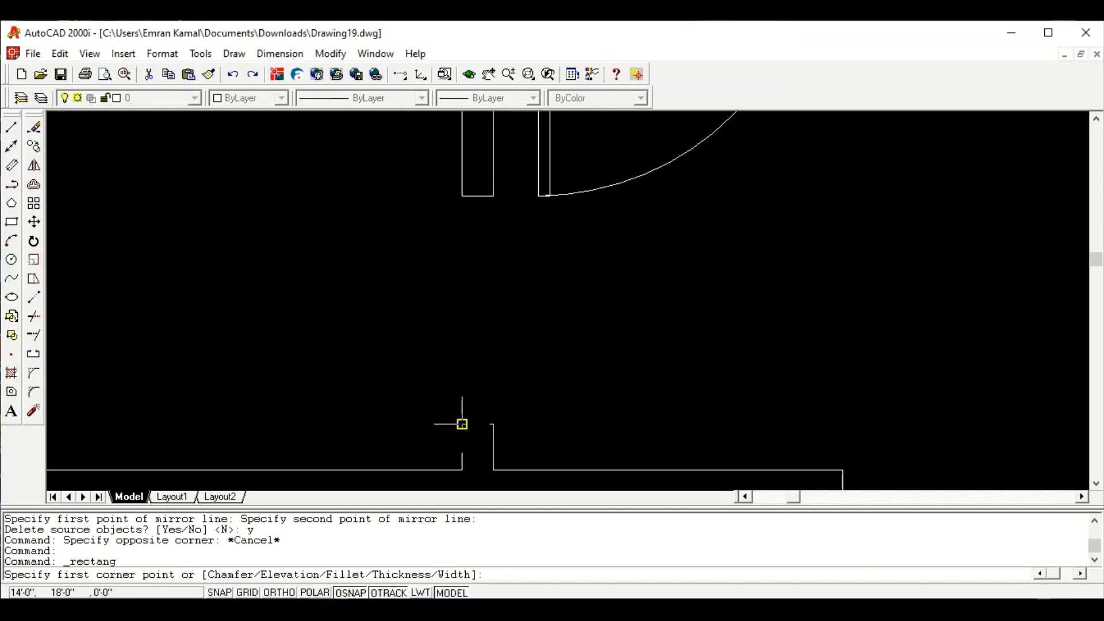
click(462, 424)
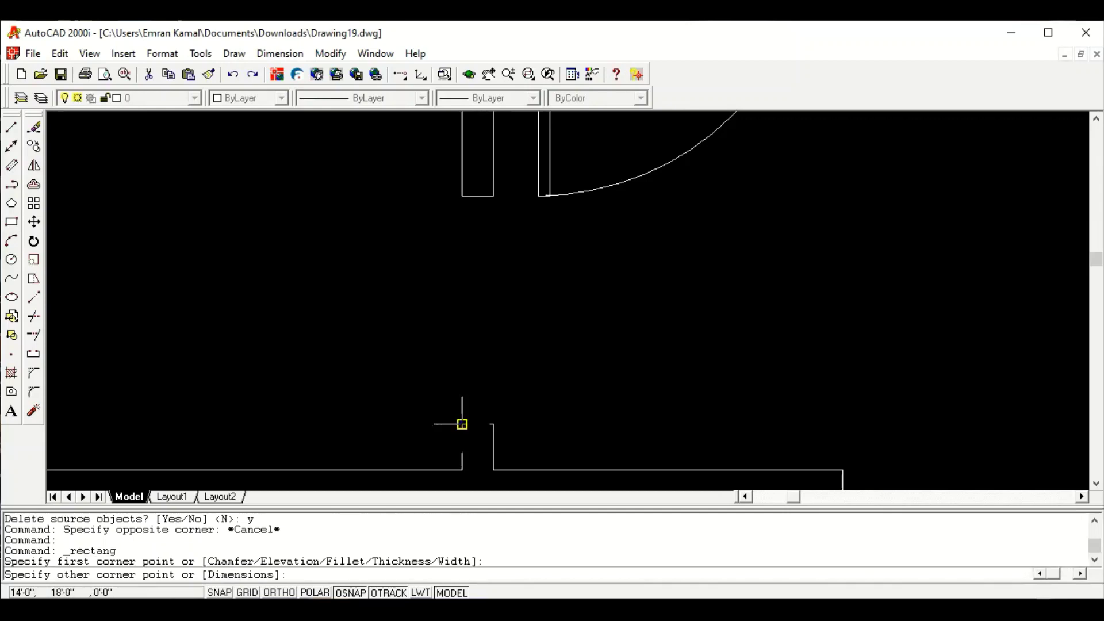
text(@)
text(-2)
text(')
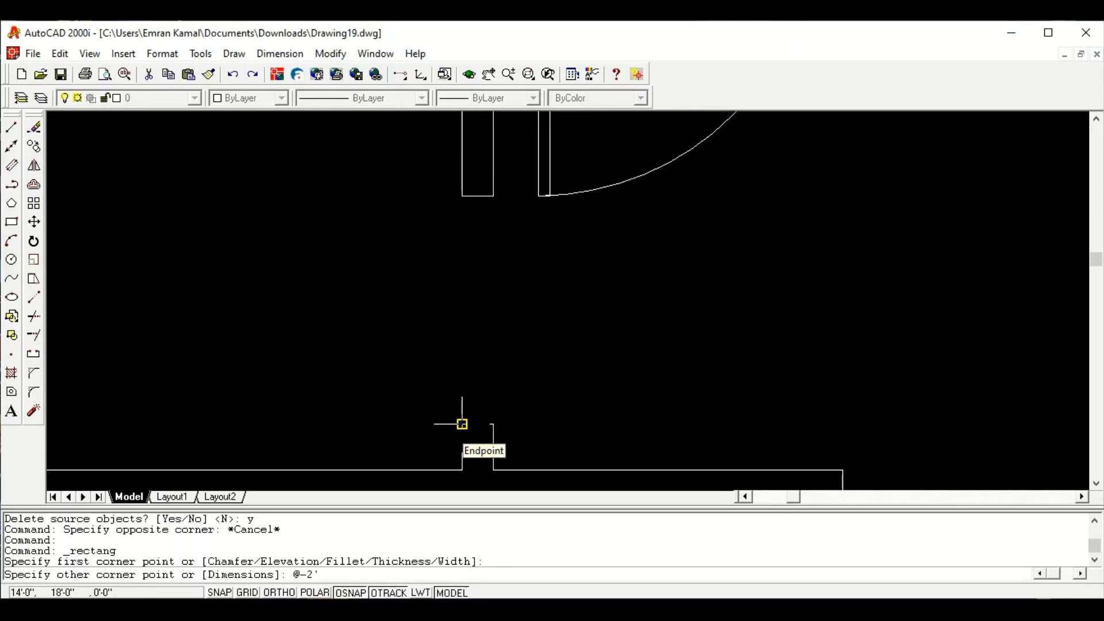
text(6,1.)
text(5)
key(Return)
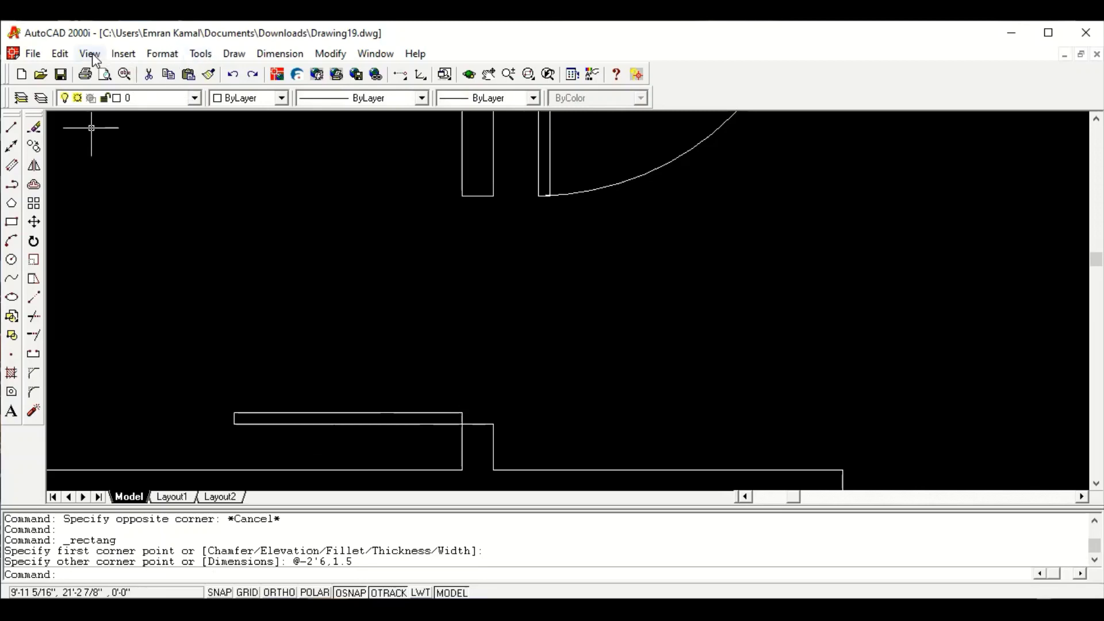
Draw a 90° start-center-angle arc from the leaf's outer corner around the hinge
click(227, 55)
mouse_move(254, 228)
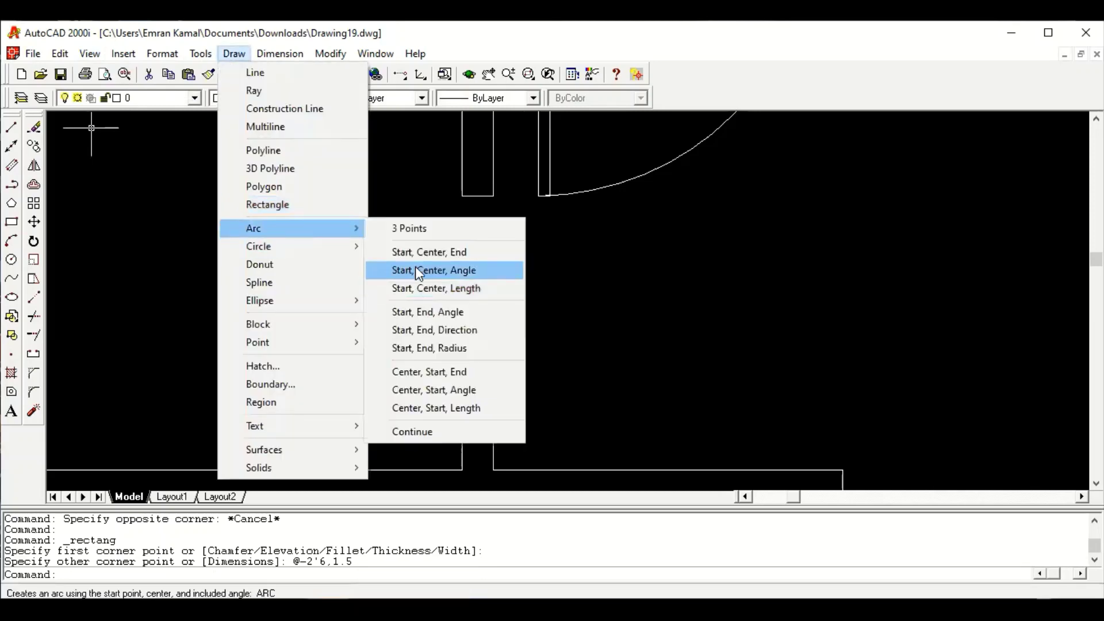
click(434, 269)
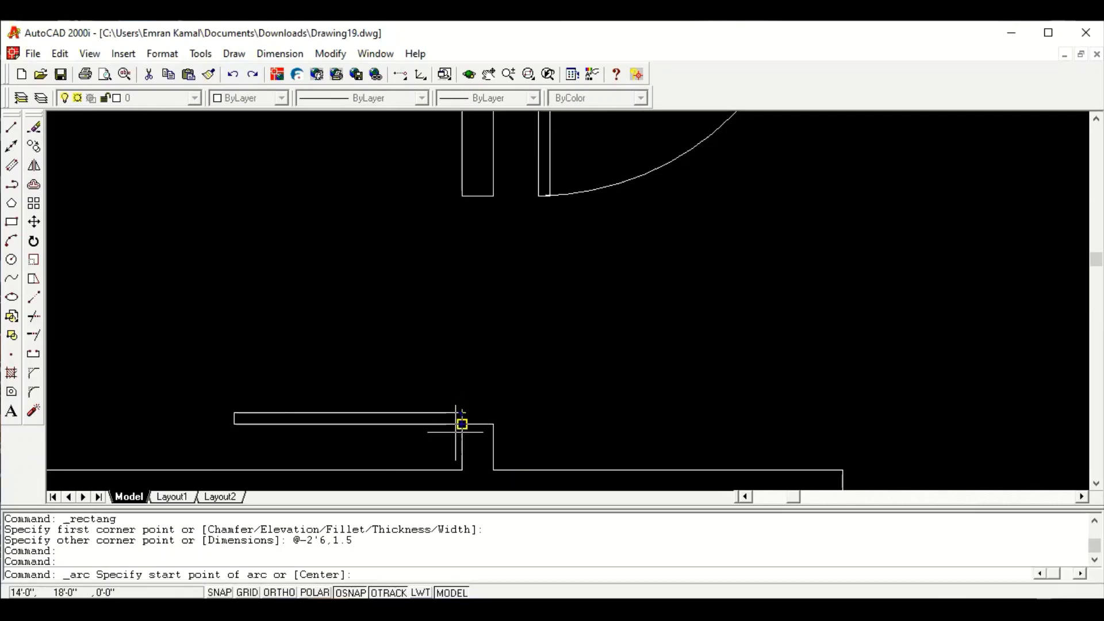
click(462, 424)
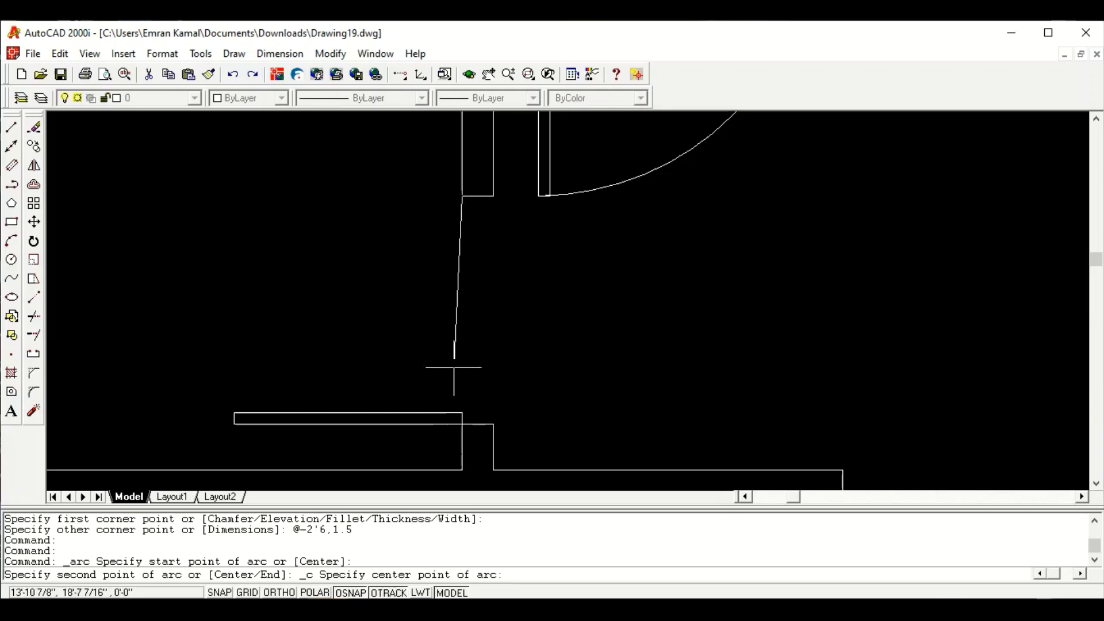
click(462, 419)
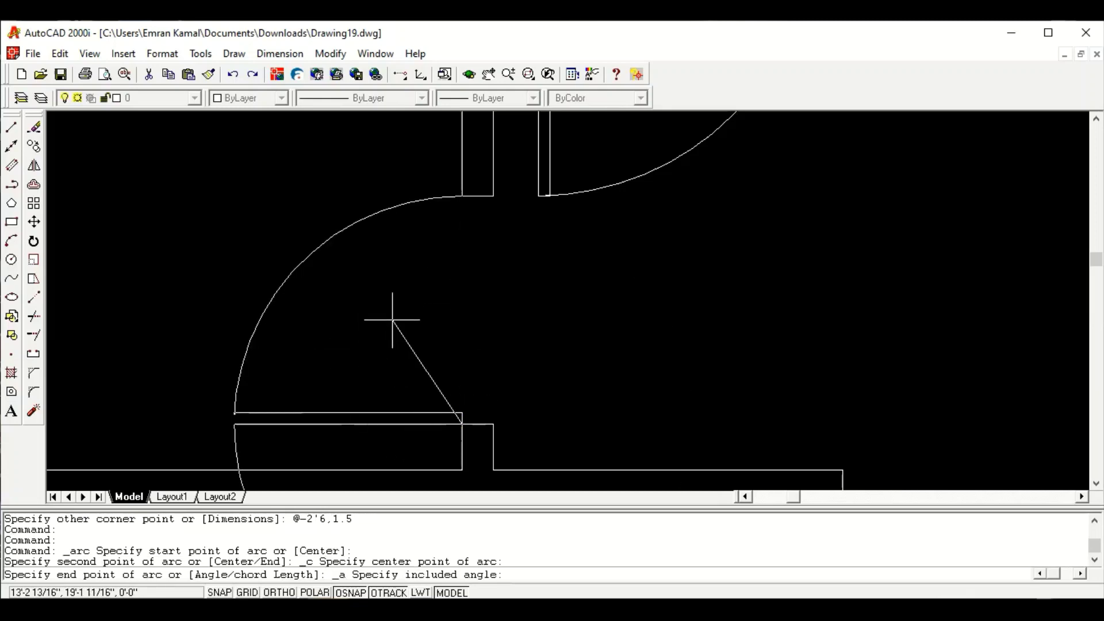
text(90)
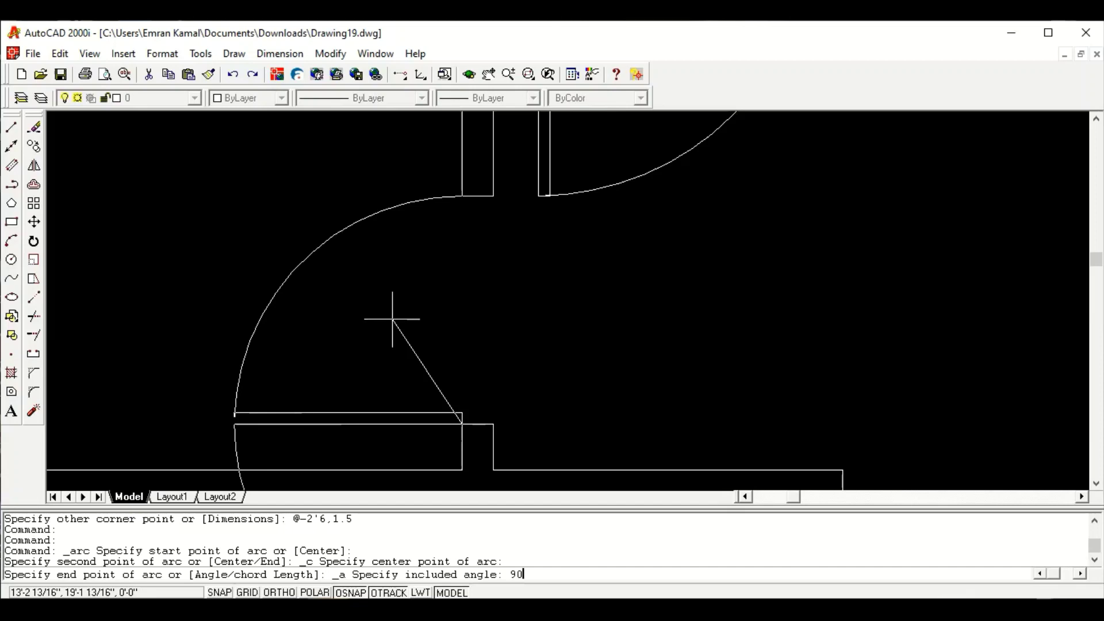
key(Return)
scroll(510, 315, down, 2)
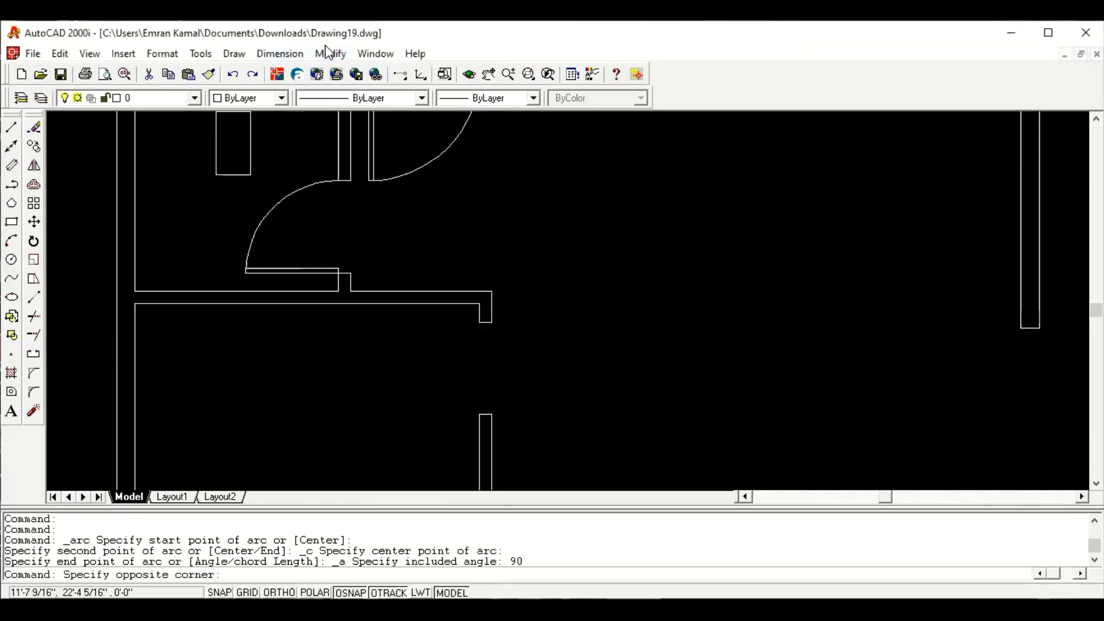
click(331, 55)
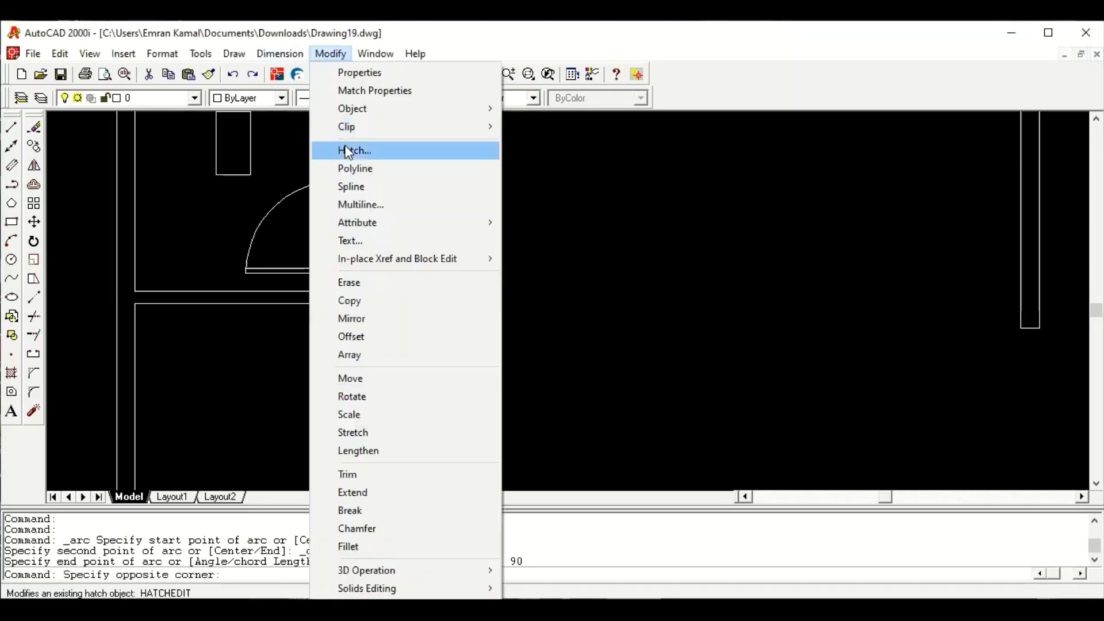
Copy the leaf rectangle and swing arc from the hinge corner into the vertical wall opening, then zoom out
click(350, 304)
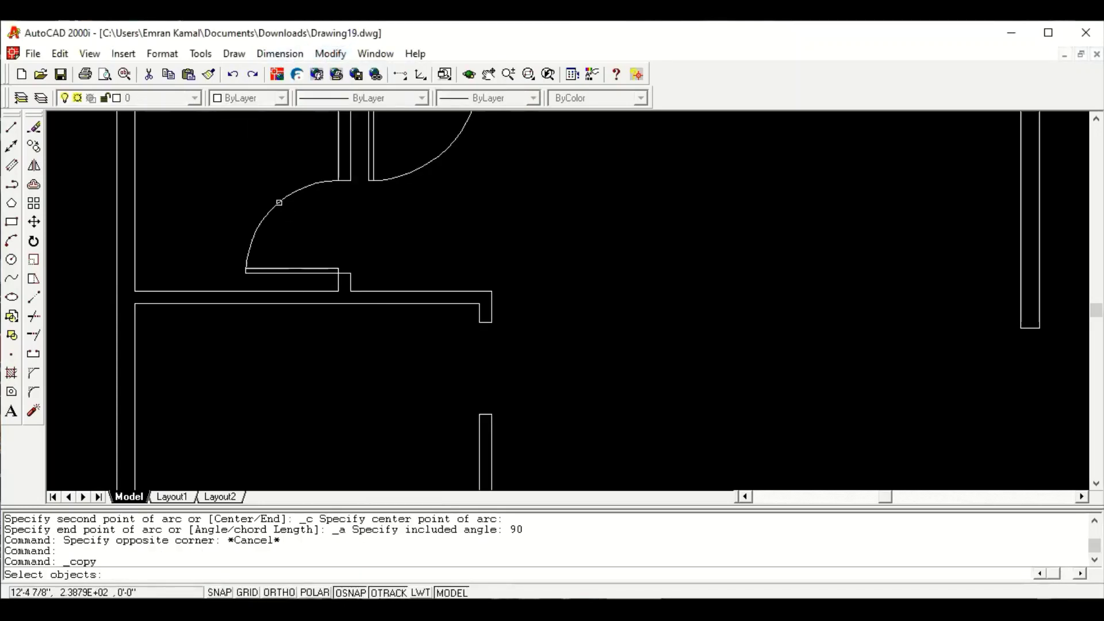
click(279, 203)
click(296, 271)
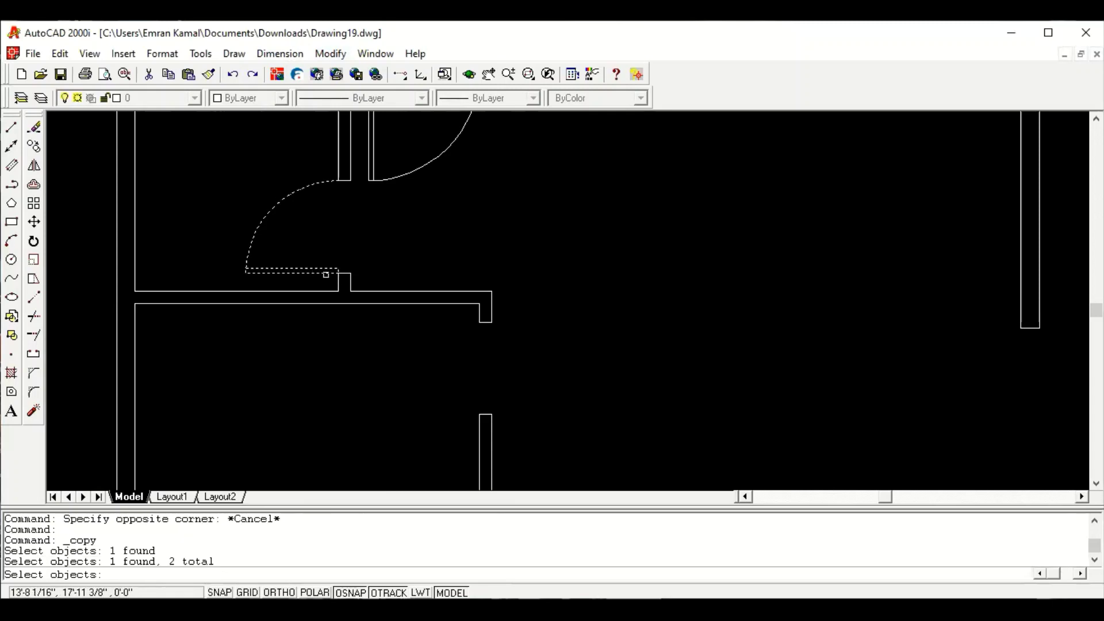
key(Return)
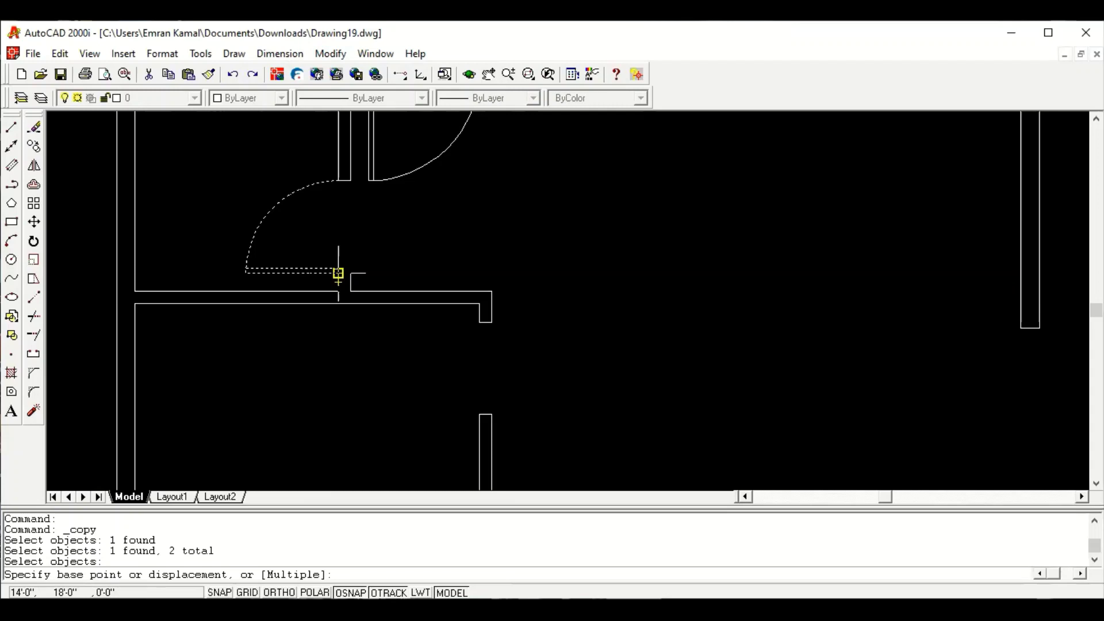
scroll(338, 273, up, 3)
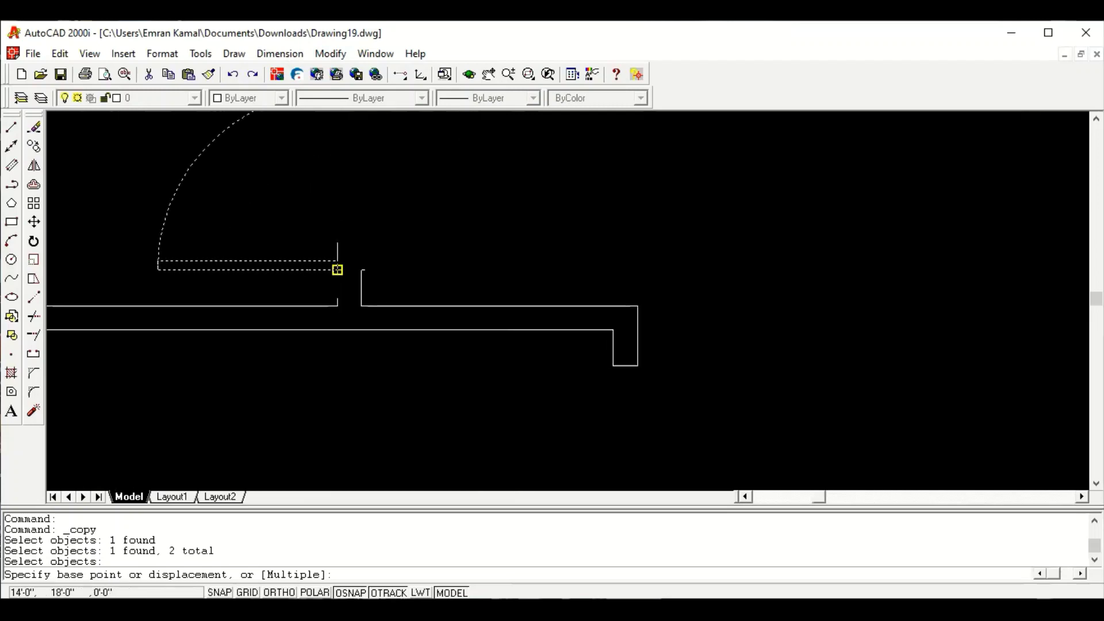
click(338, 269)
scroll(338, 270, down, 2)
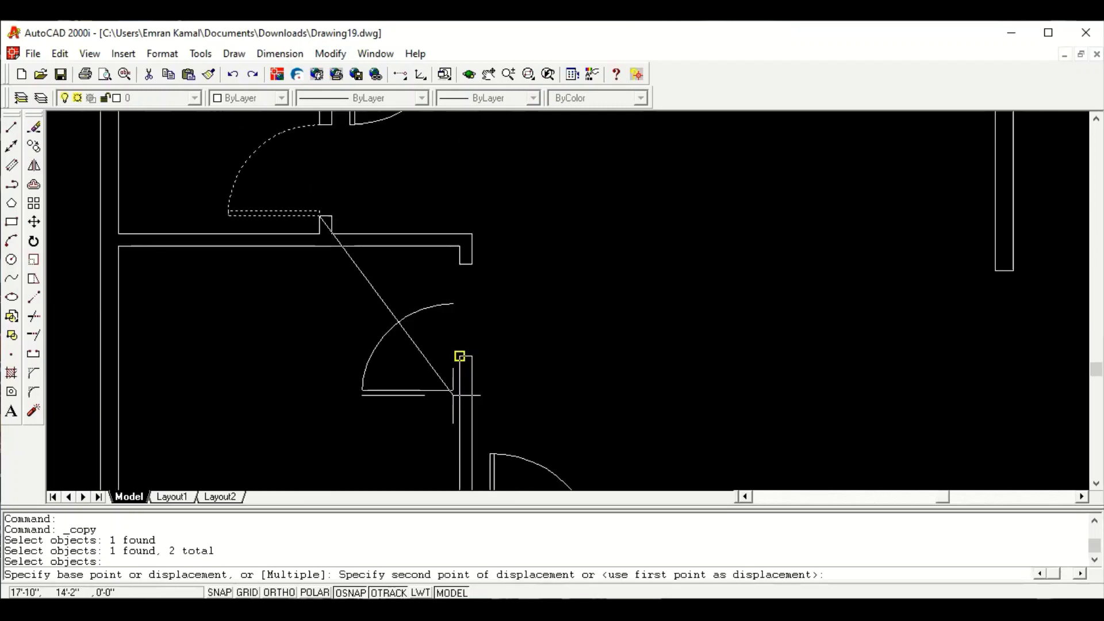
scroll(463, 315, up, 2)
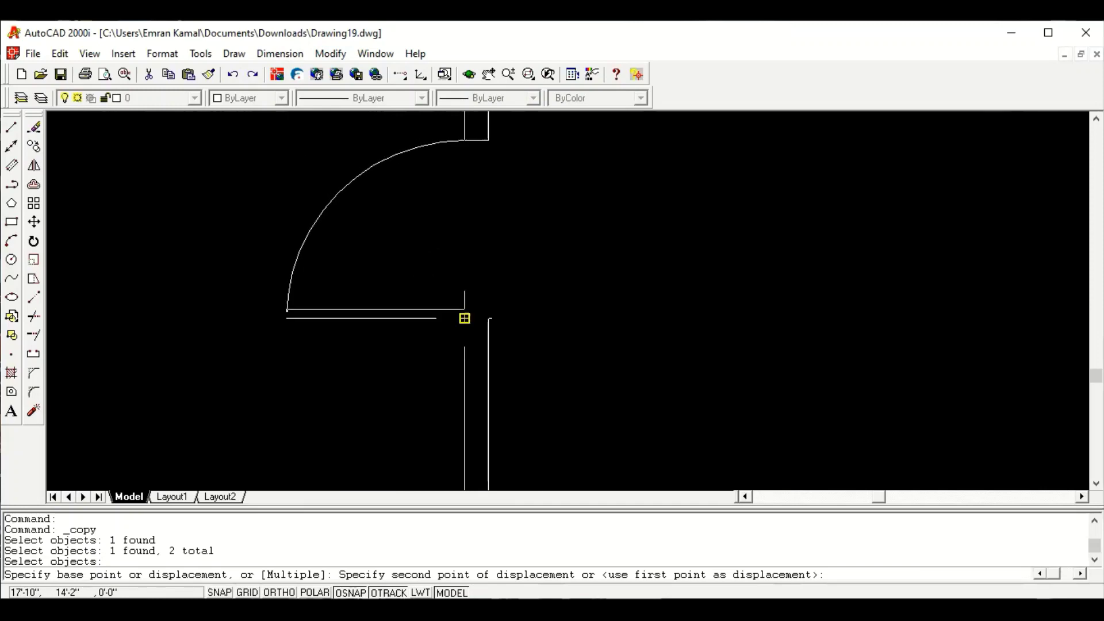
click(465, 318)
scroll(525, 288, down, 2)
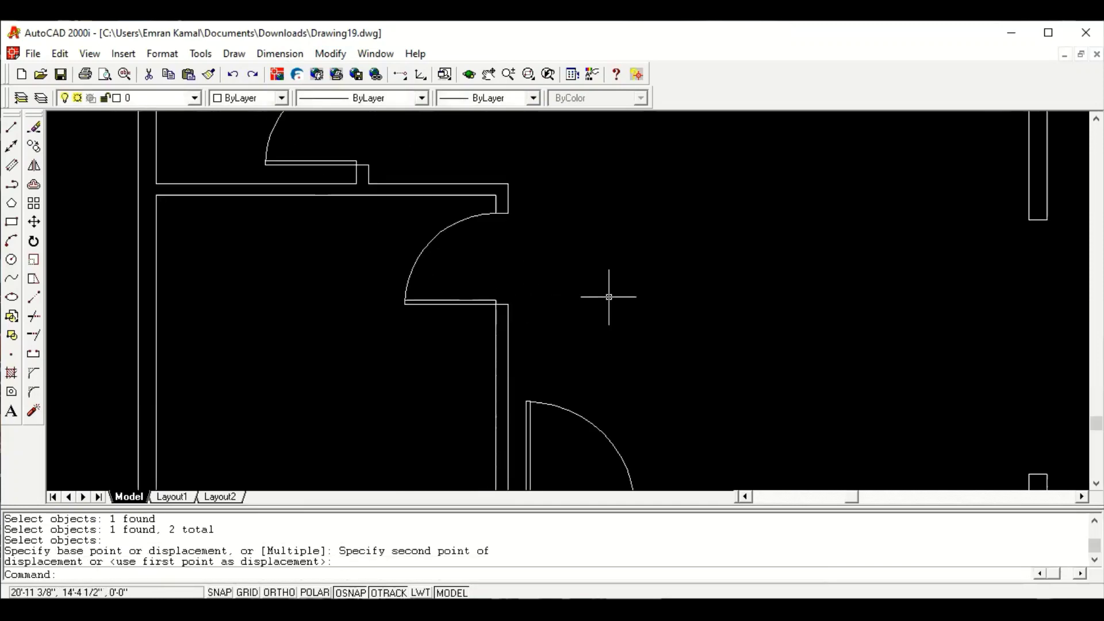
scroll(606, 296, up, 1)
scroll(795, 257, down, 2)
scroll(803, 264, down, 1)
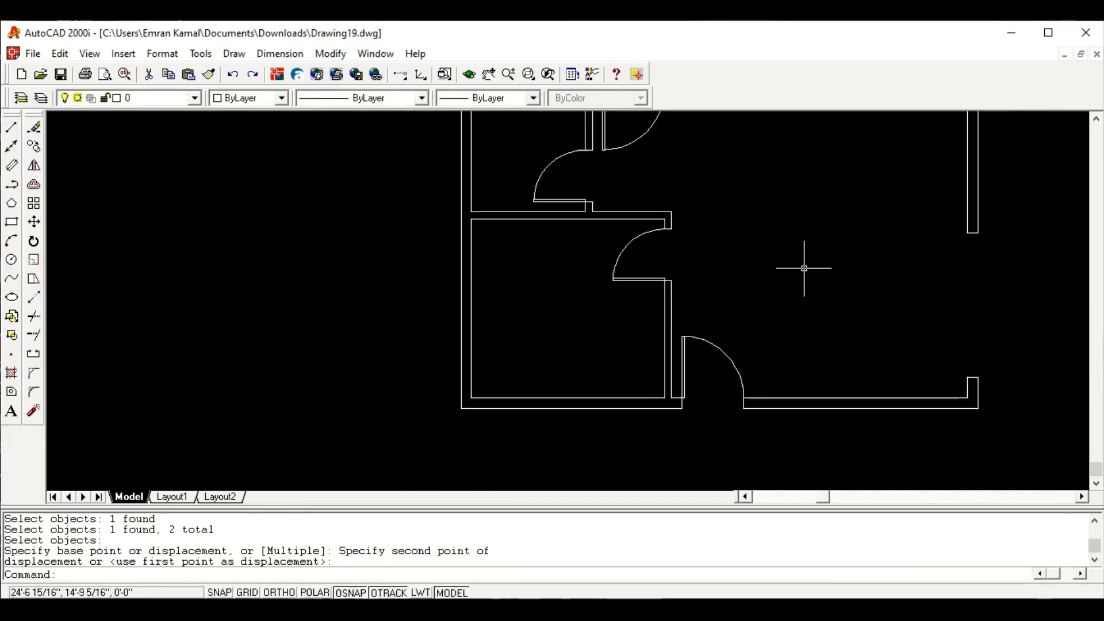
scroll(810, 285, down, 1)
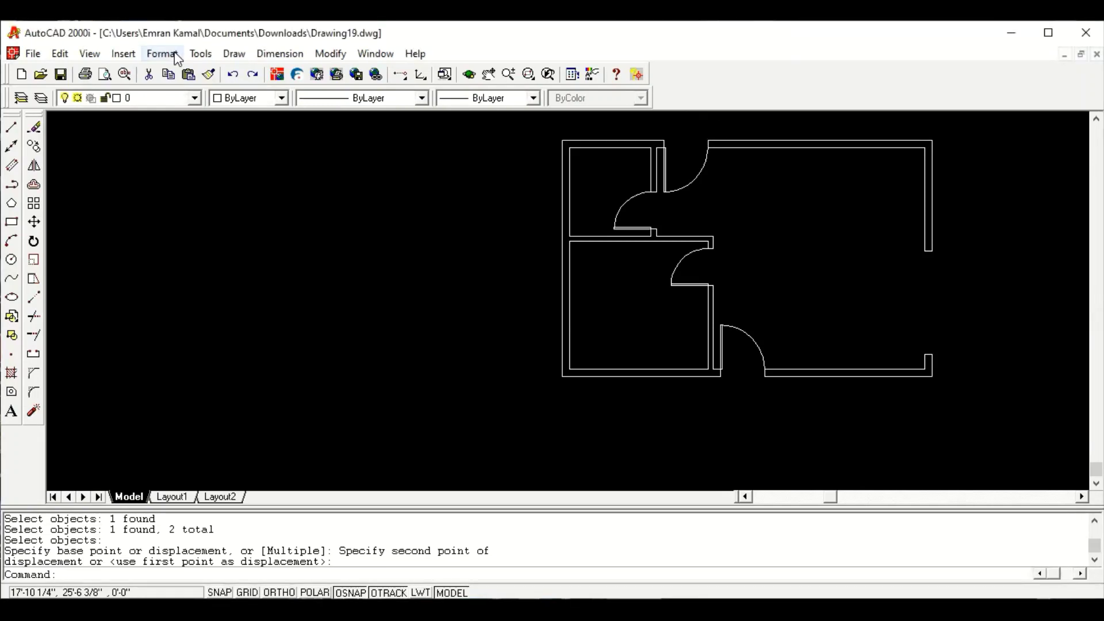
Offset the right wall's end line downward and the lower jamb line upward, each by 2 inches
click(326, 54)
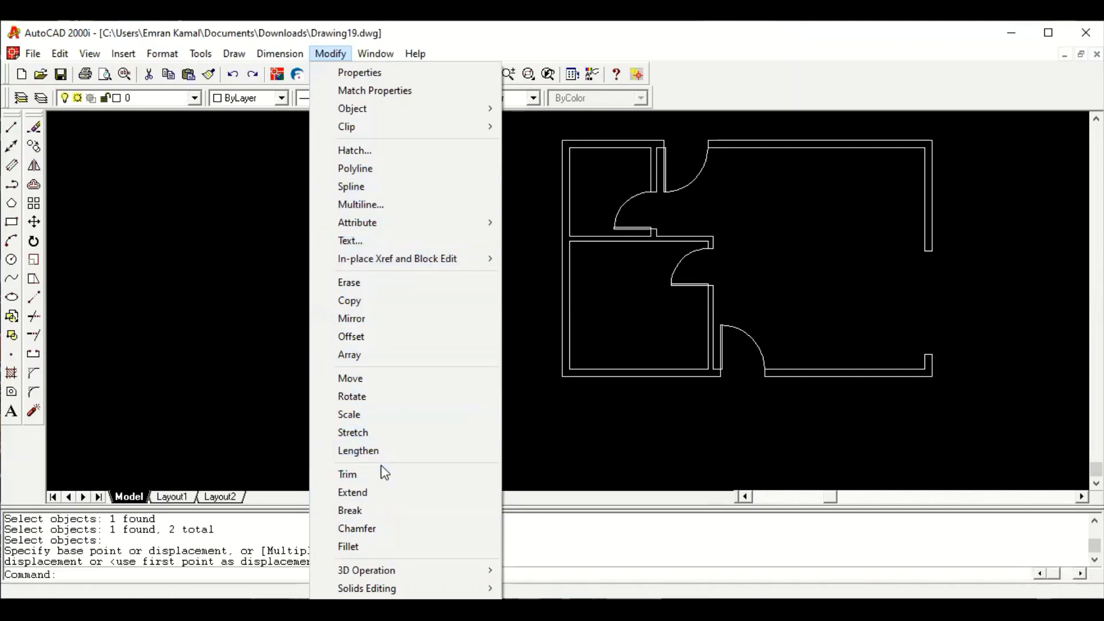
click(371, 345)
scroll(889, 273, up, 2)
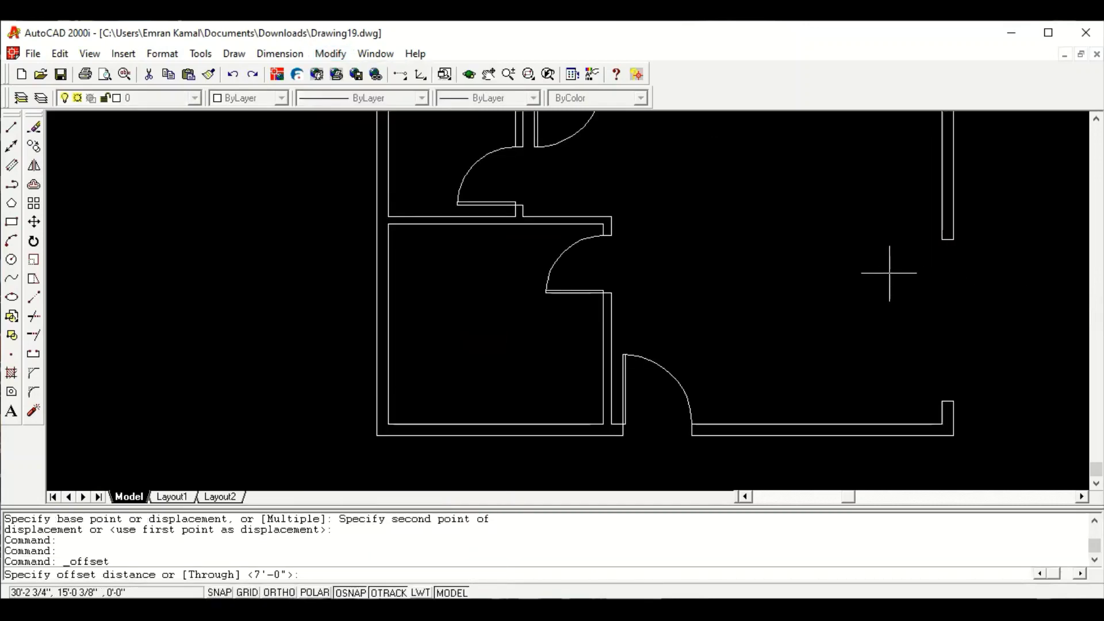
text(2)
key(Return)
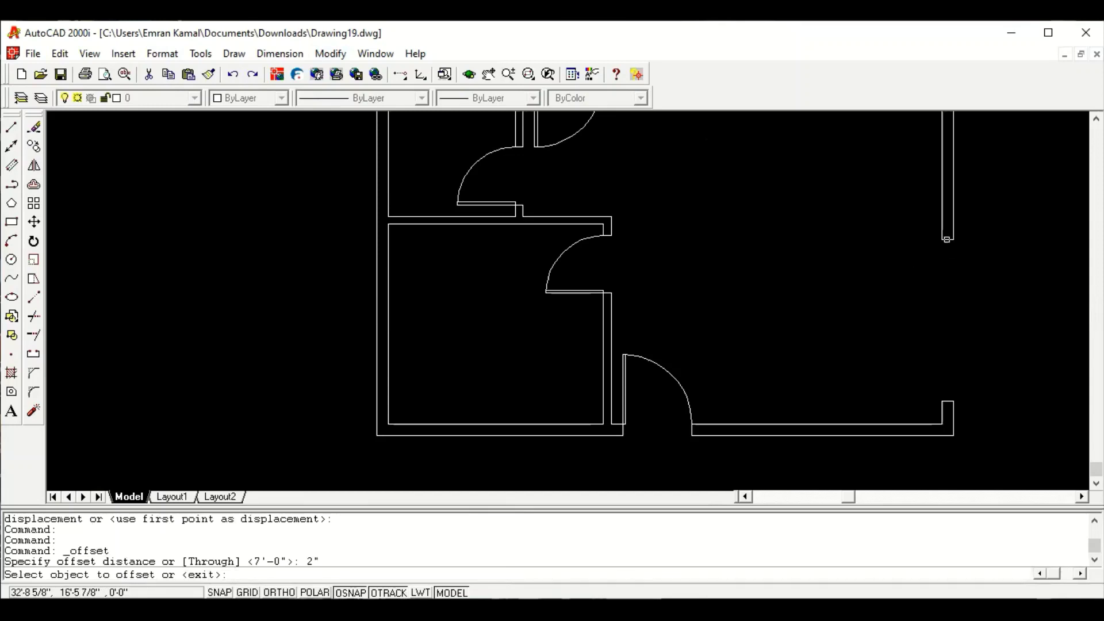
click(946, 239)
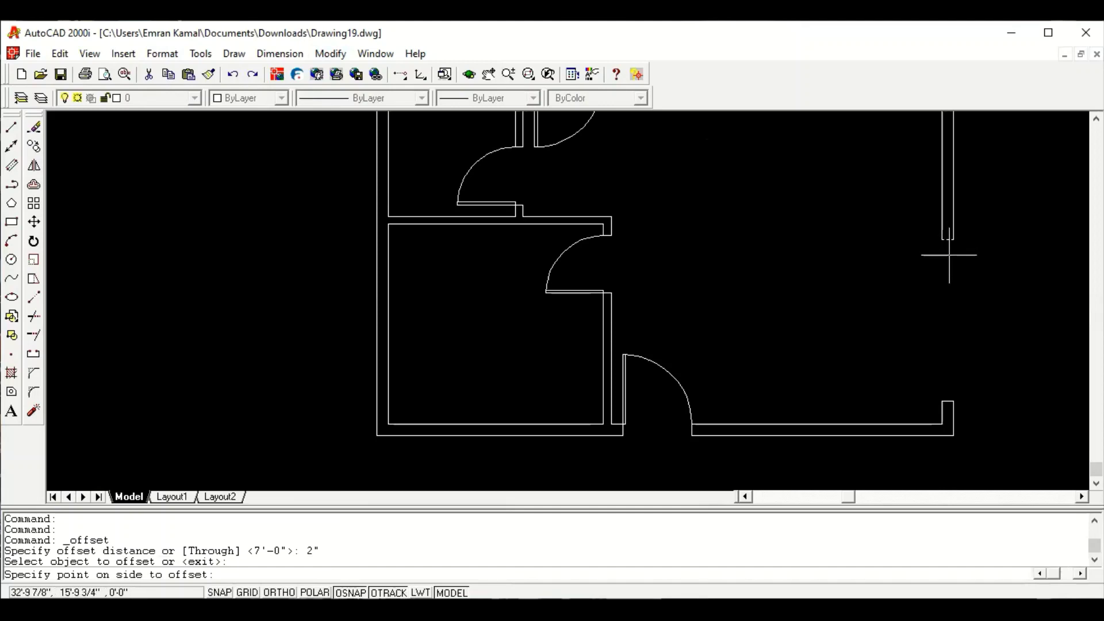
click(948, 255)
scroll(948, 370, up, 3)
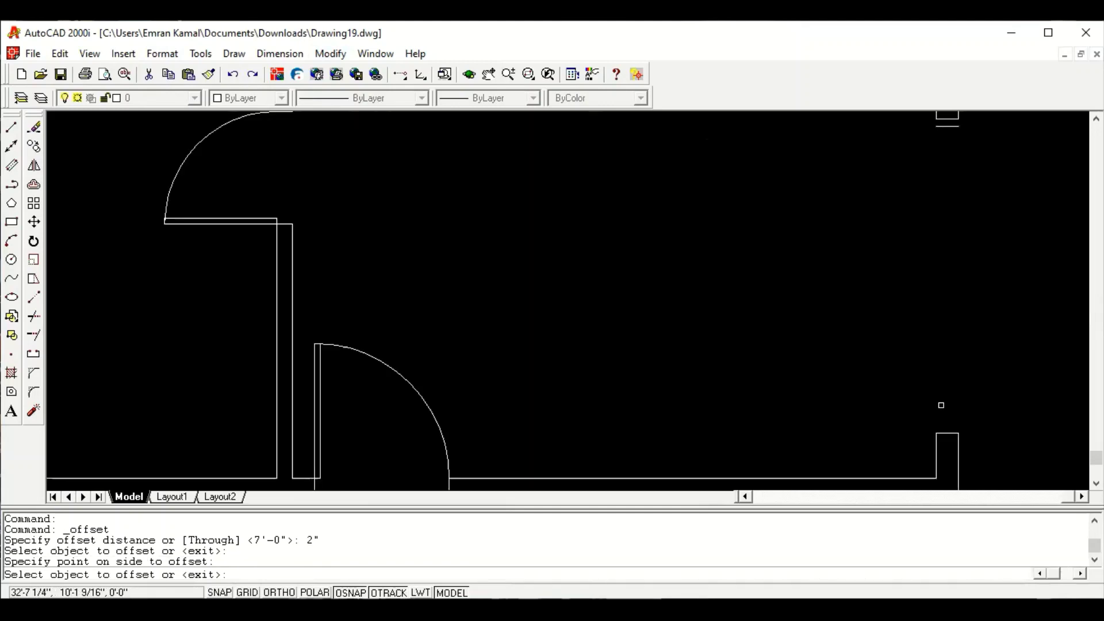
click(949, 434)
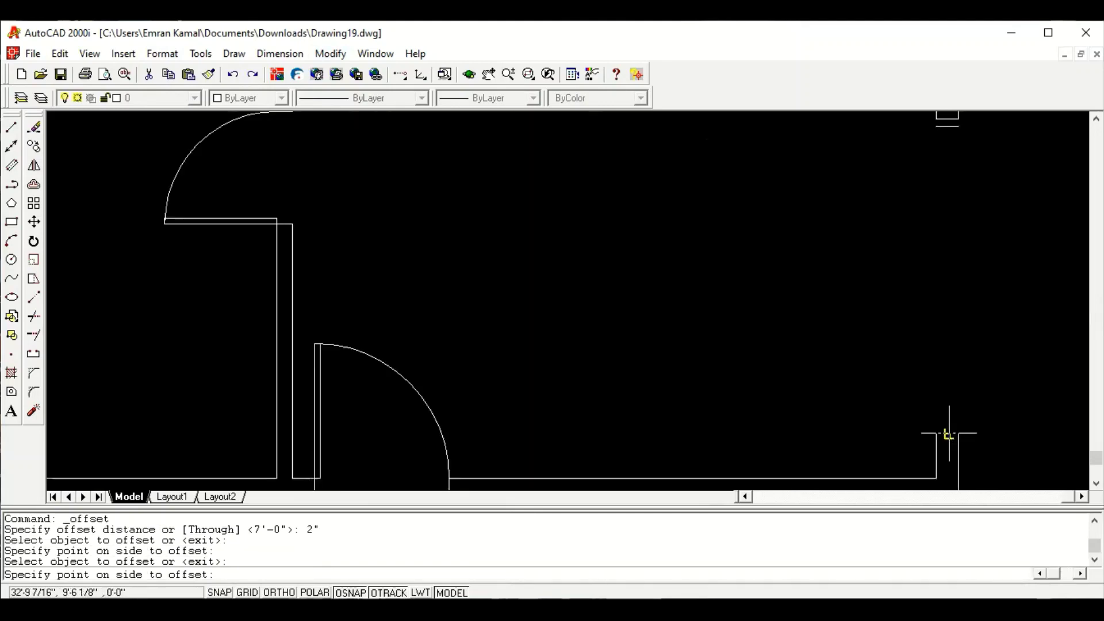
click(949, 406)
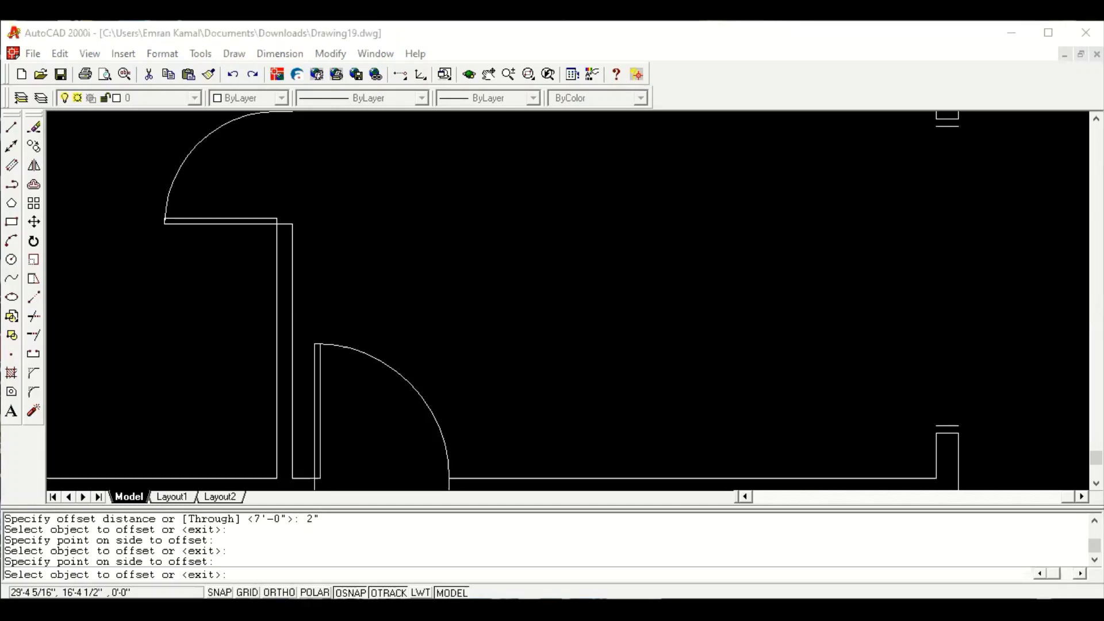
scroll(916, 167, down, 2)
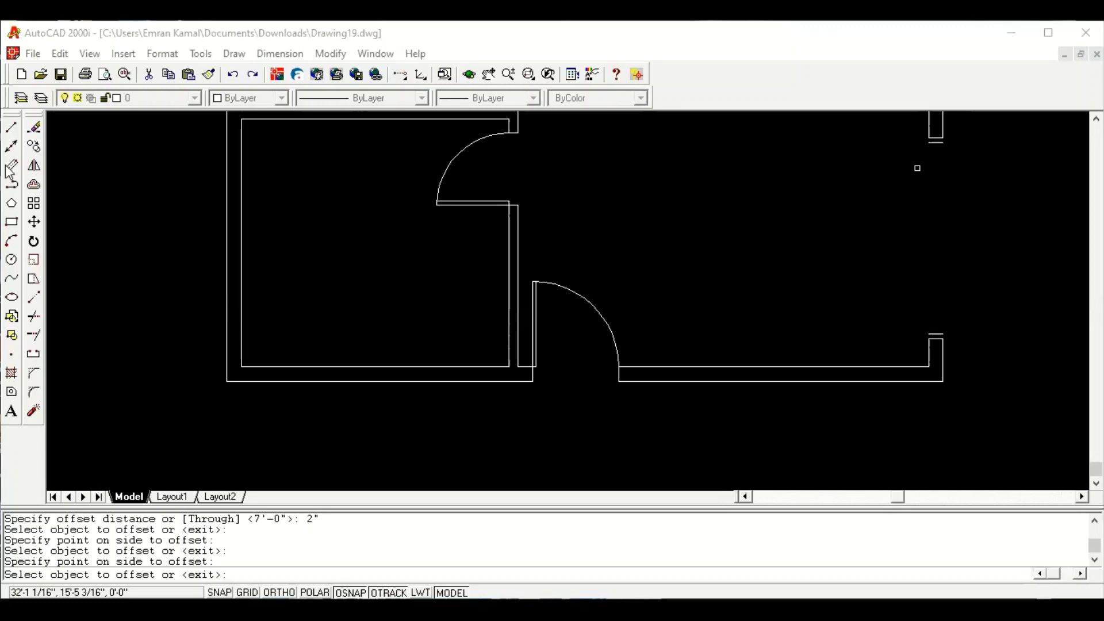
Draw a line from the upper jamb's midpoint to the lower jamb's midpoint of the right-wall window
click(11, 127)
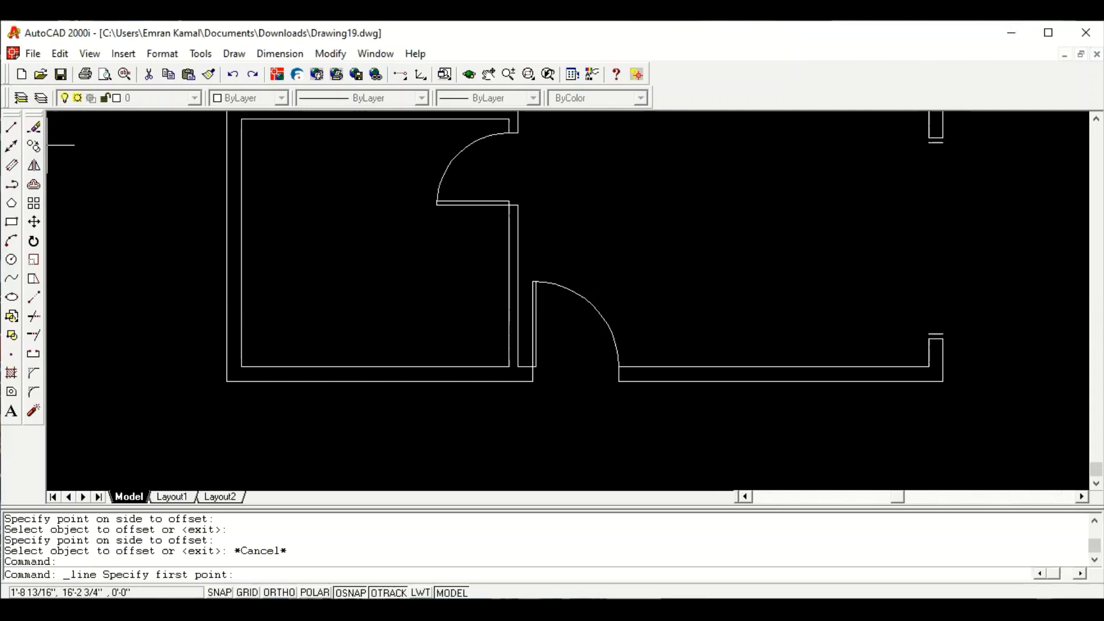
click(11, 127)
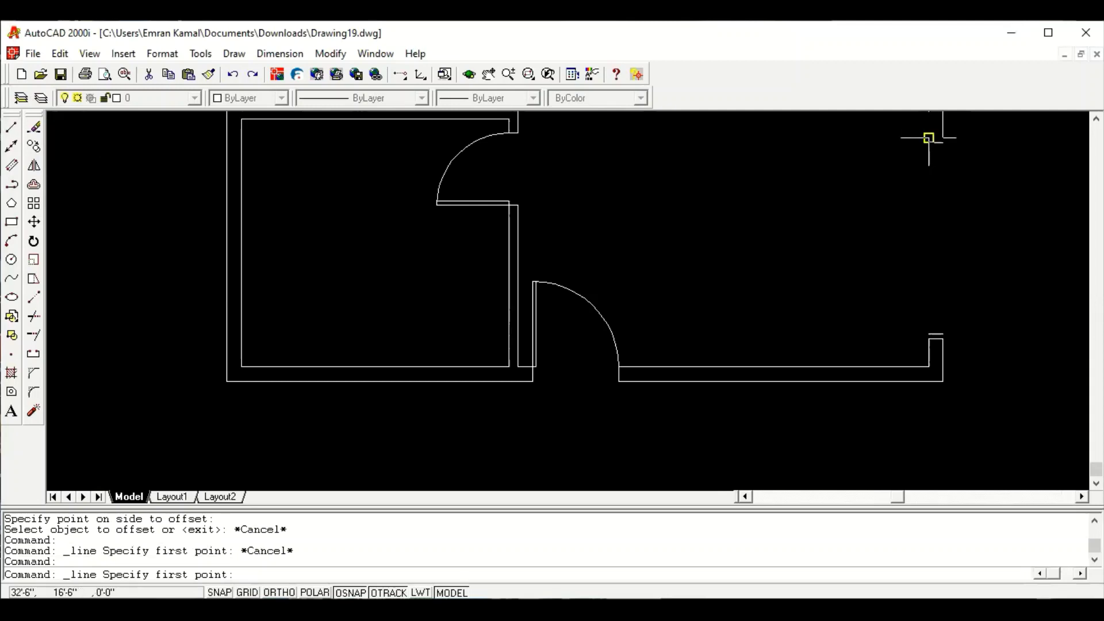
scroll(961, 180, up, 1)
scroll(961, 180, up, 1)
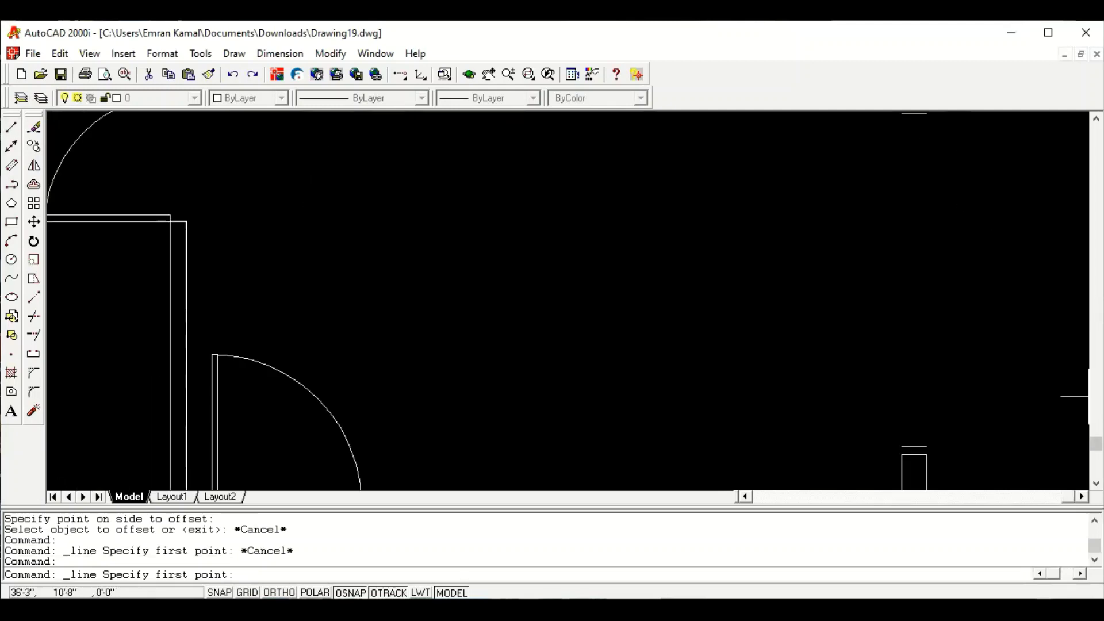
drag(1096, 444, 1096, 371)
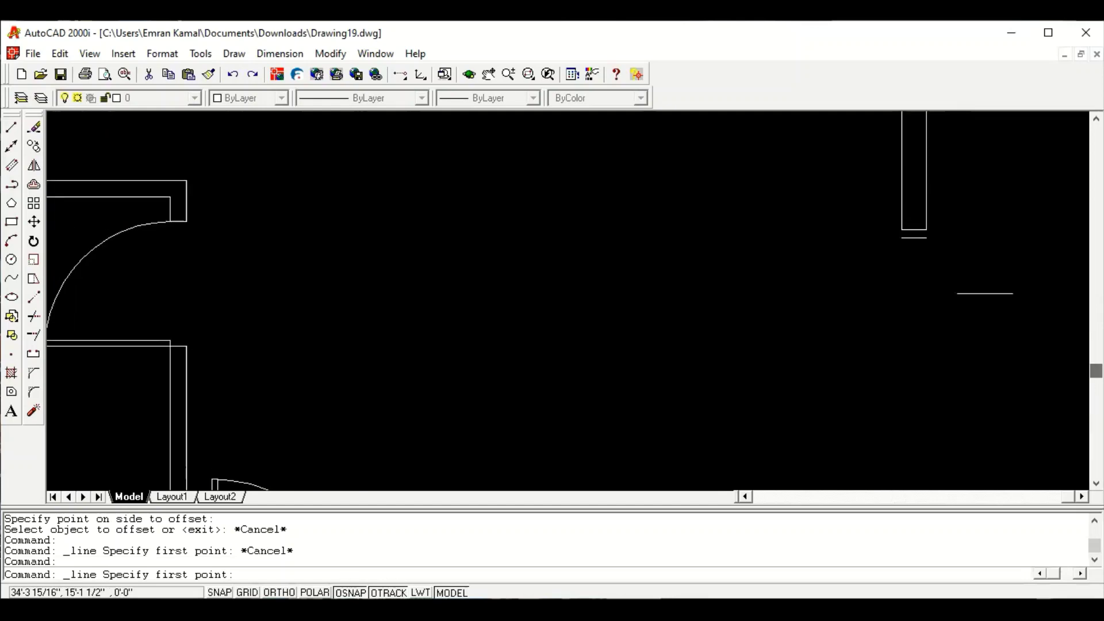
click(914, 234)
scroll(924, 296, down, 2)
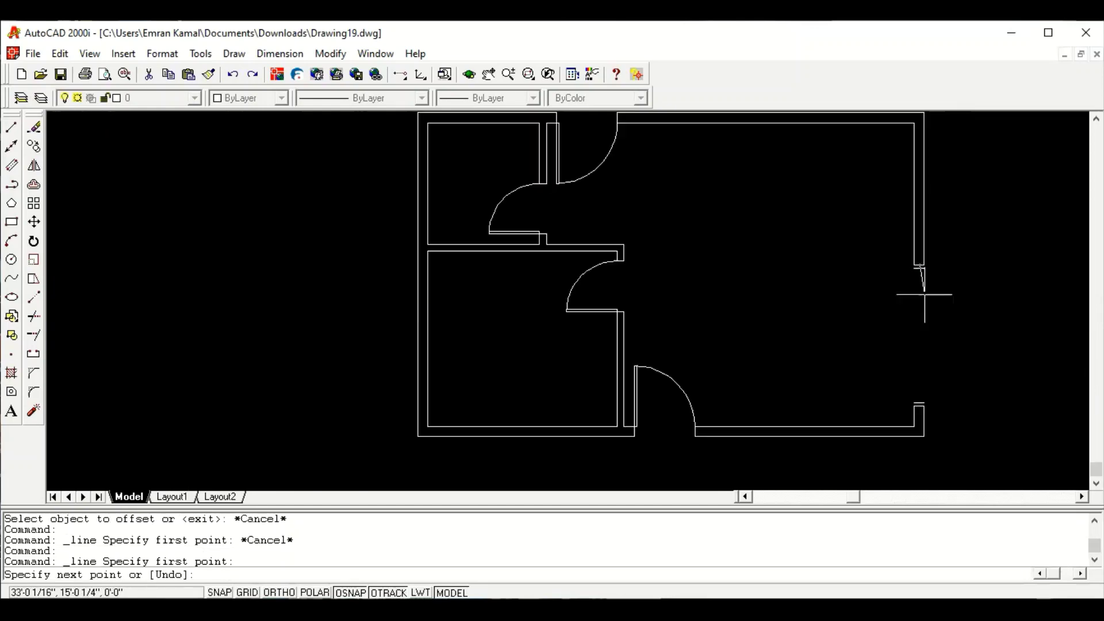
scroll(912, 456, up, 1)
scroll(917, 443, up, 1)
scroll(915, 426, up, 2)
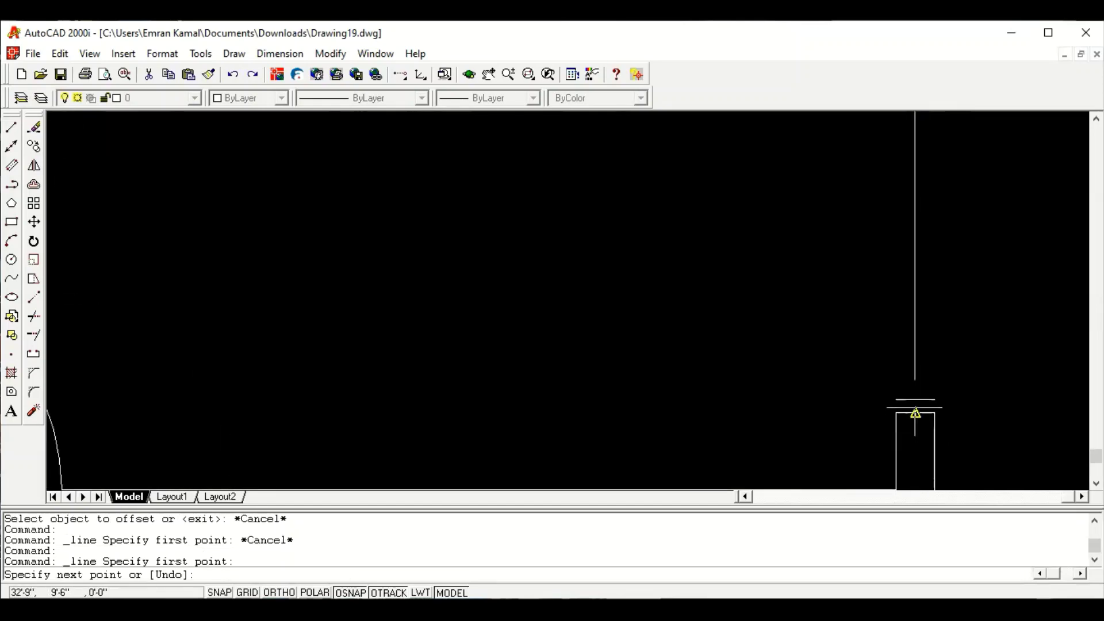
click(915, 402)
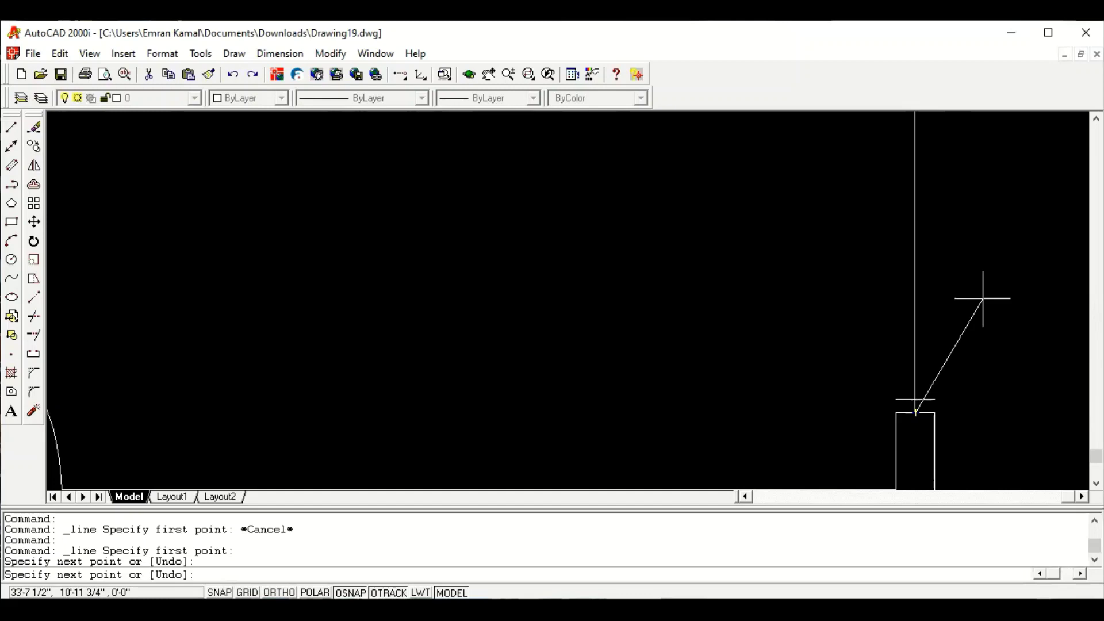
key(Return)
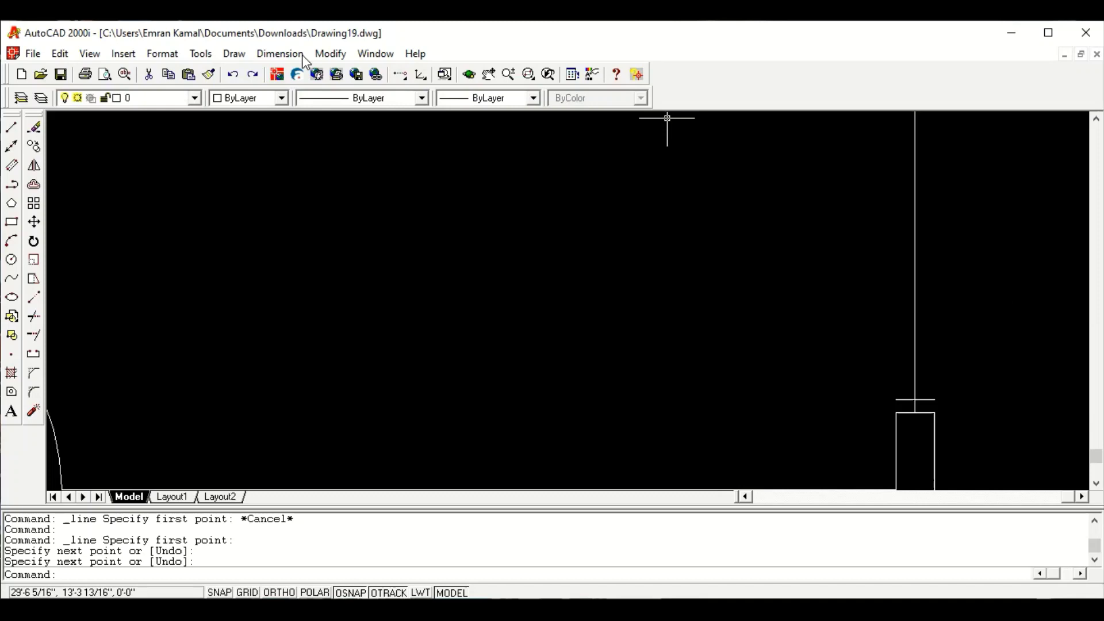
Offset the window centre line 1.5 to the right and left, then turn ORTHO on
click(330, 53)
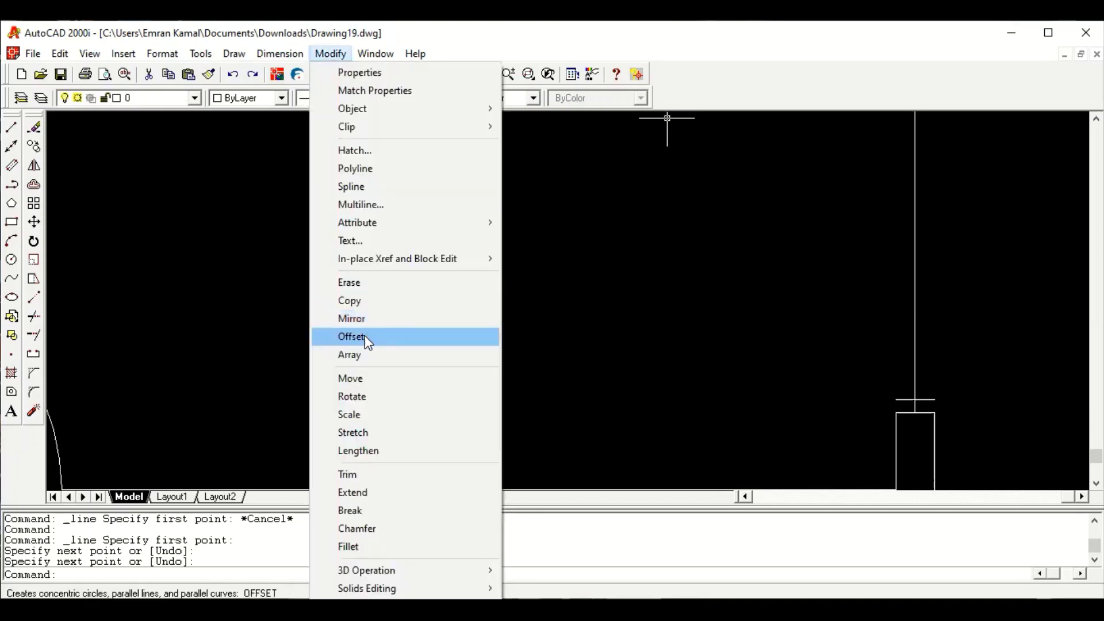
click(367, 342)
text(1)
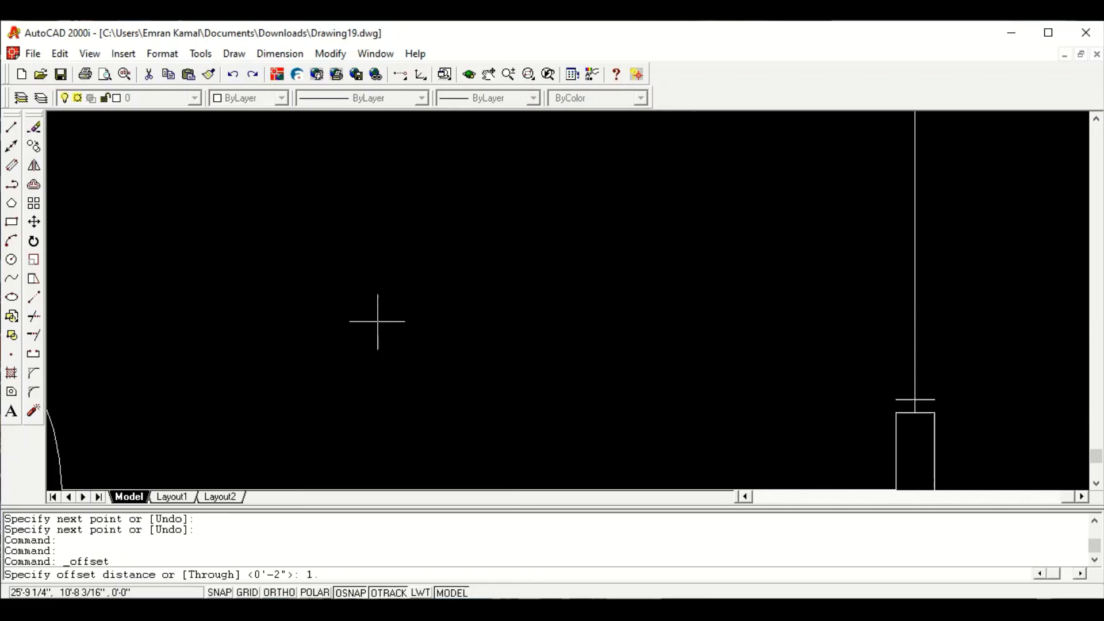
text(.5)
key(Return)
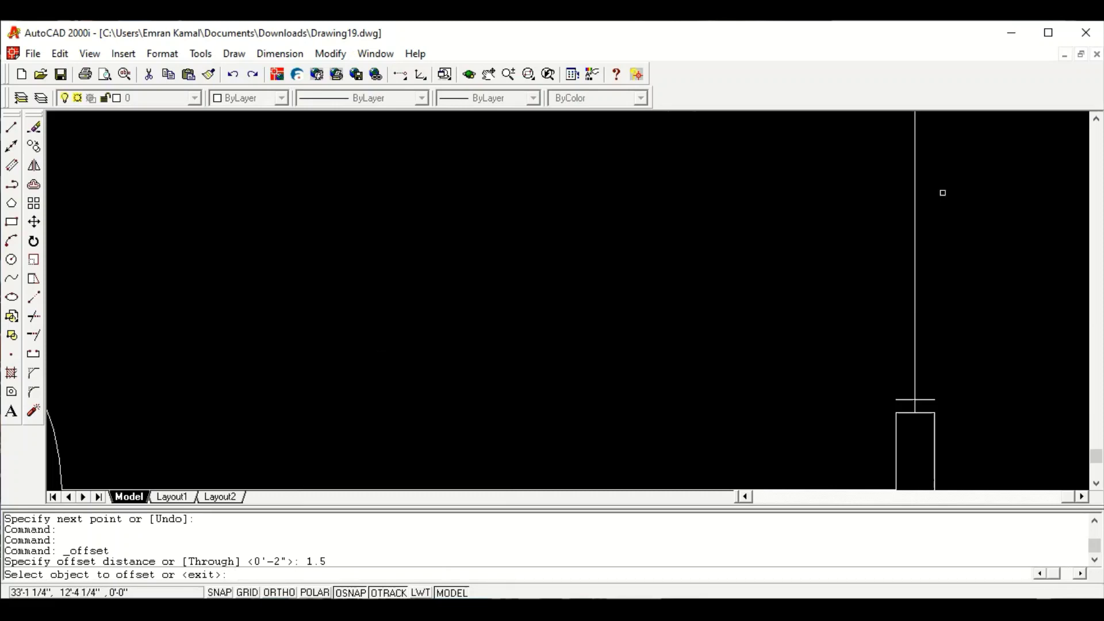
click(915, 198)
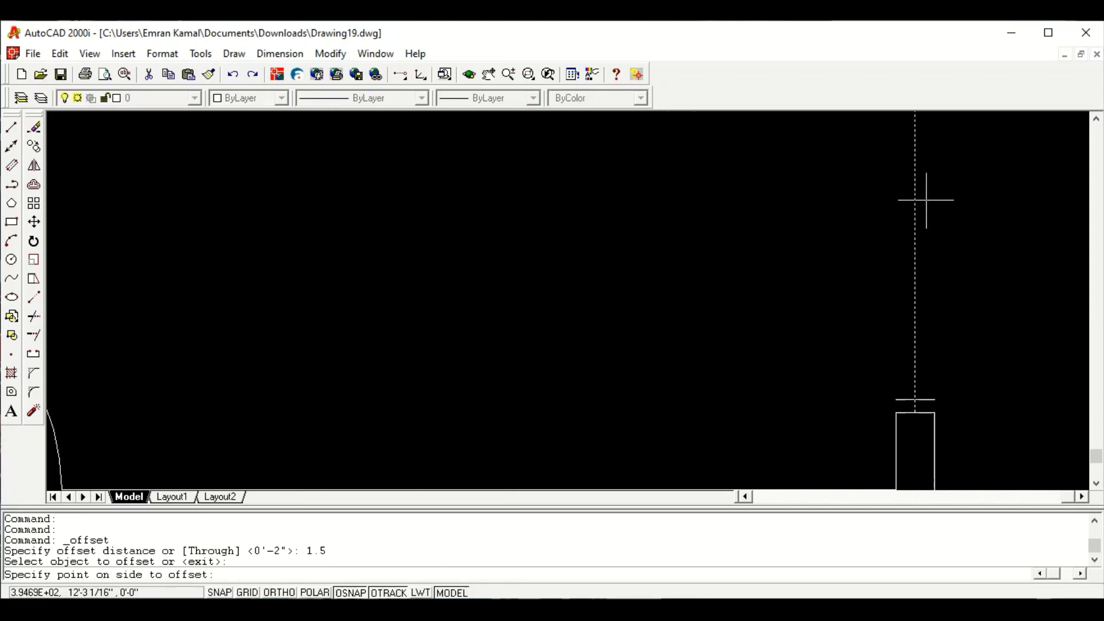
click(929, 200)
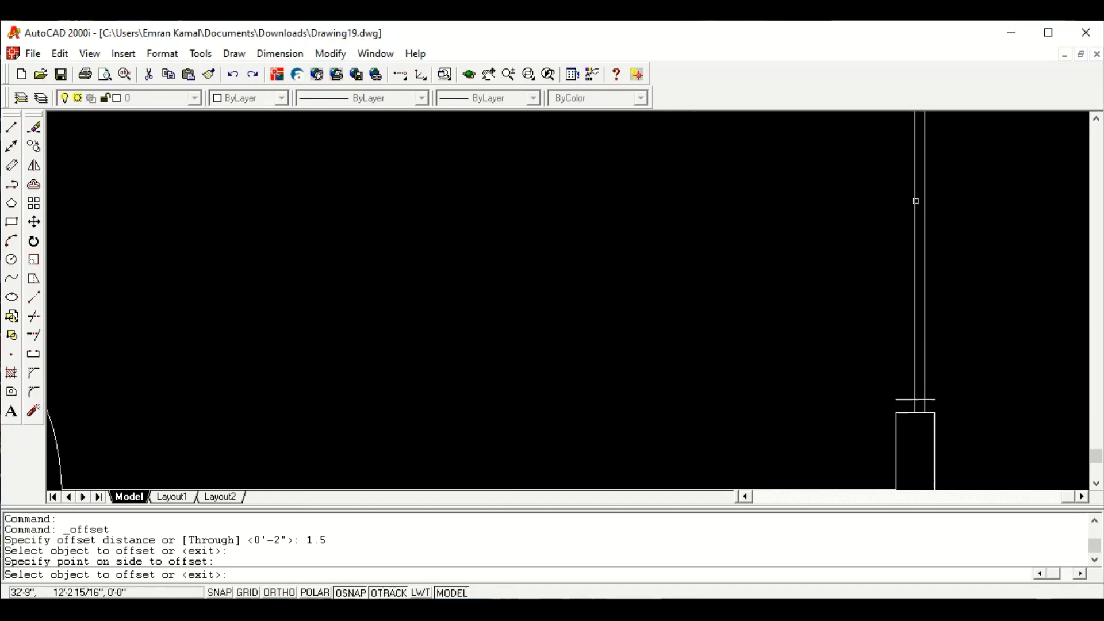
click(916, 201)
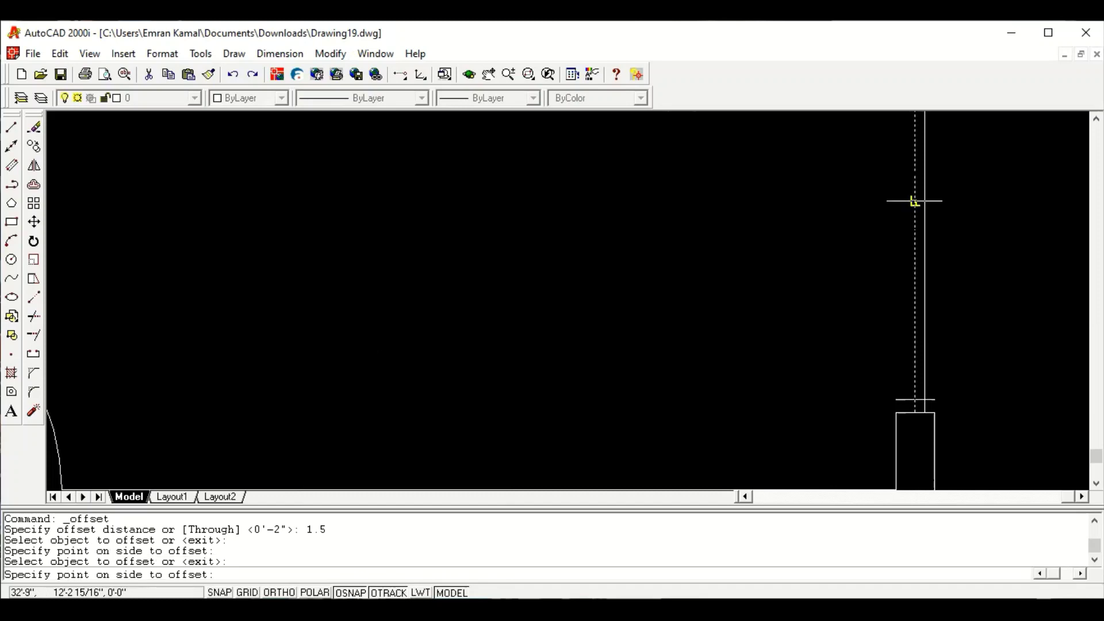
click(882, 225)
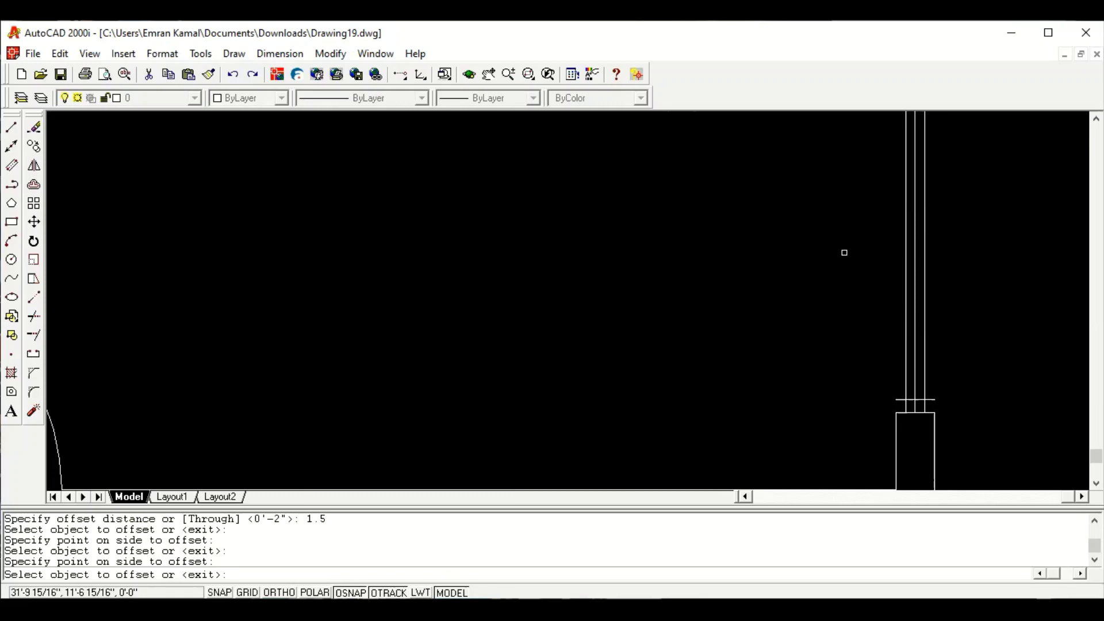
key(Return)
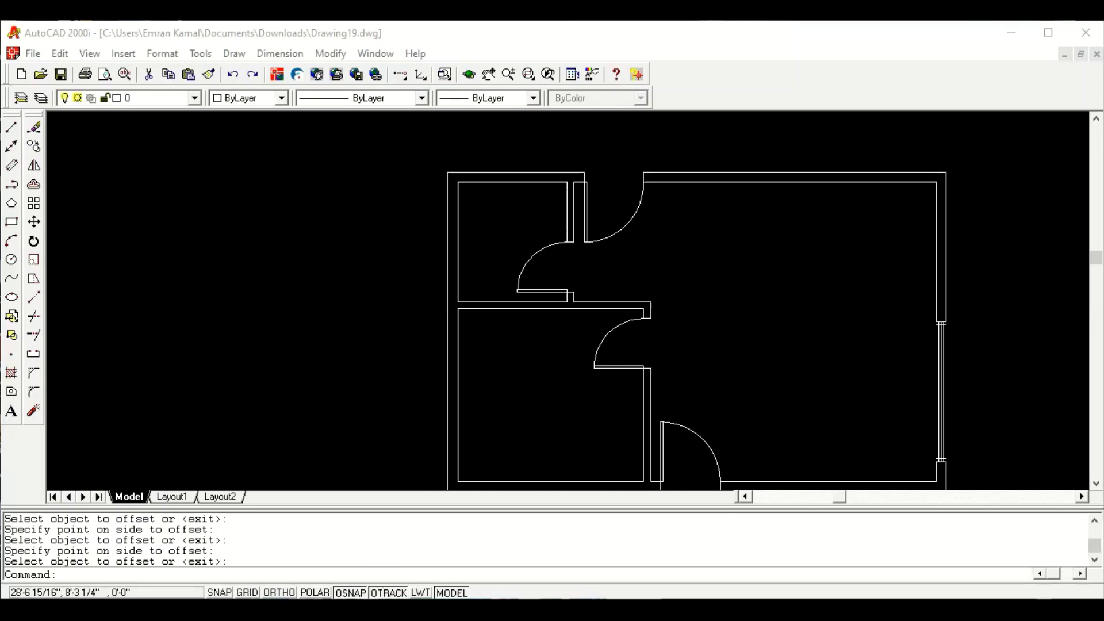
click(279, 592)
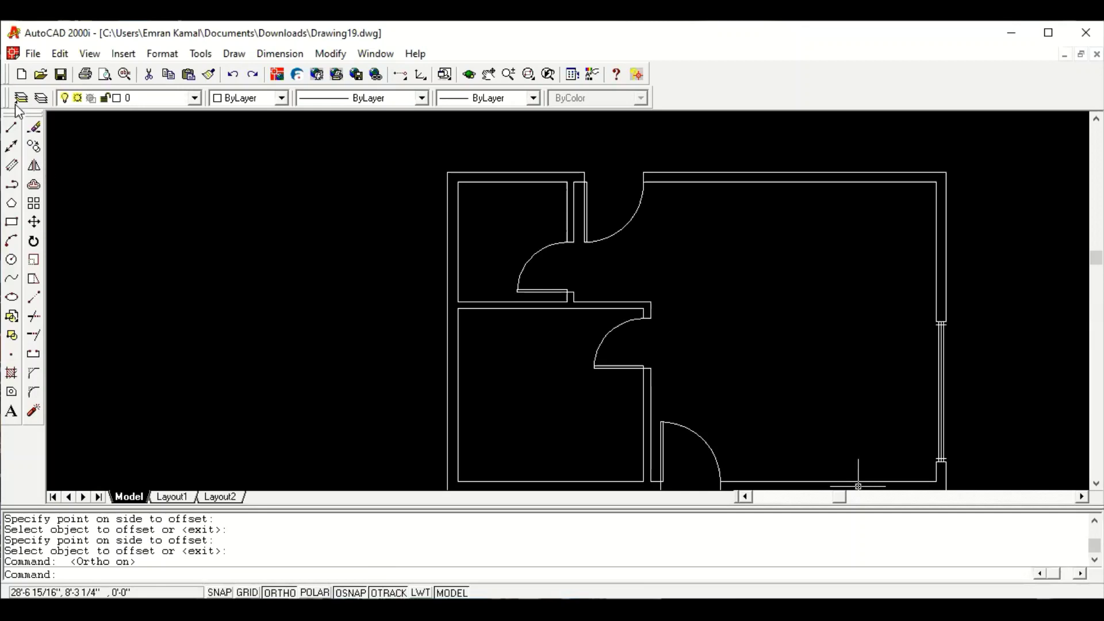
Draw a 2' horizontal line rightward from the window line's endpoint through the middle window line
click(11, 127)
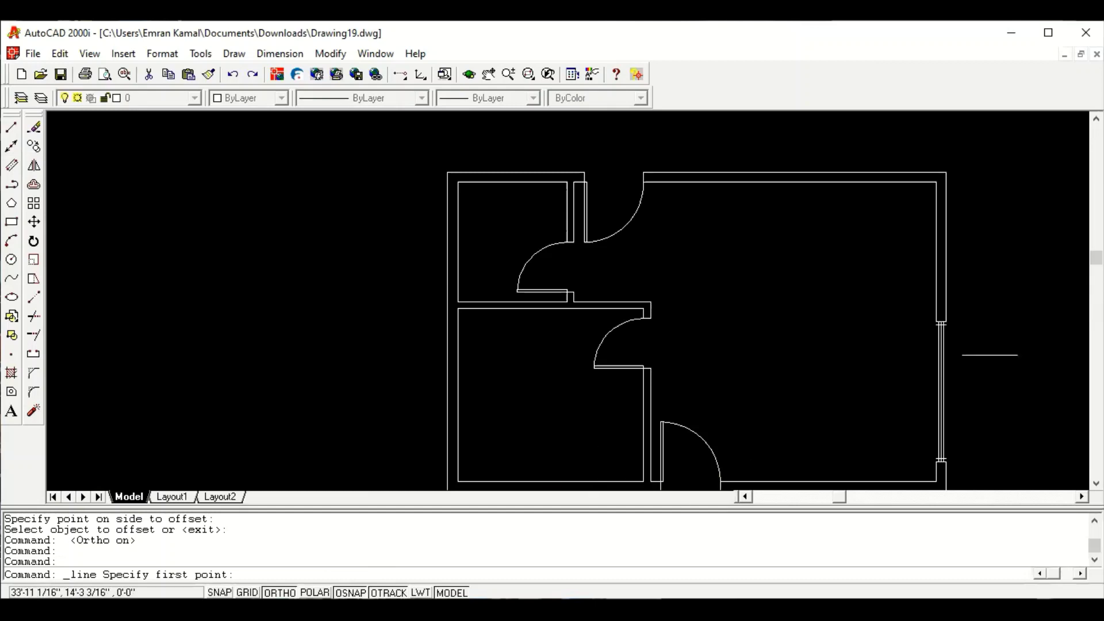
scroll(991, 359, up, 1)
scroll(935, 395, up, 3)
scroll(902, 400, up, 1)
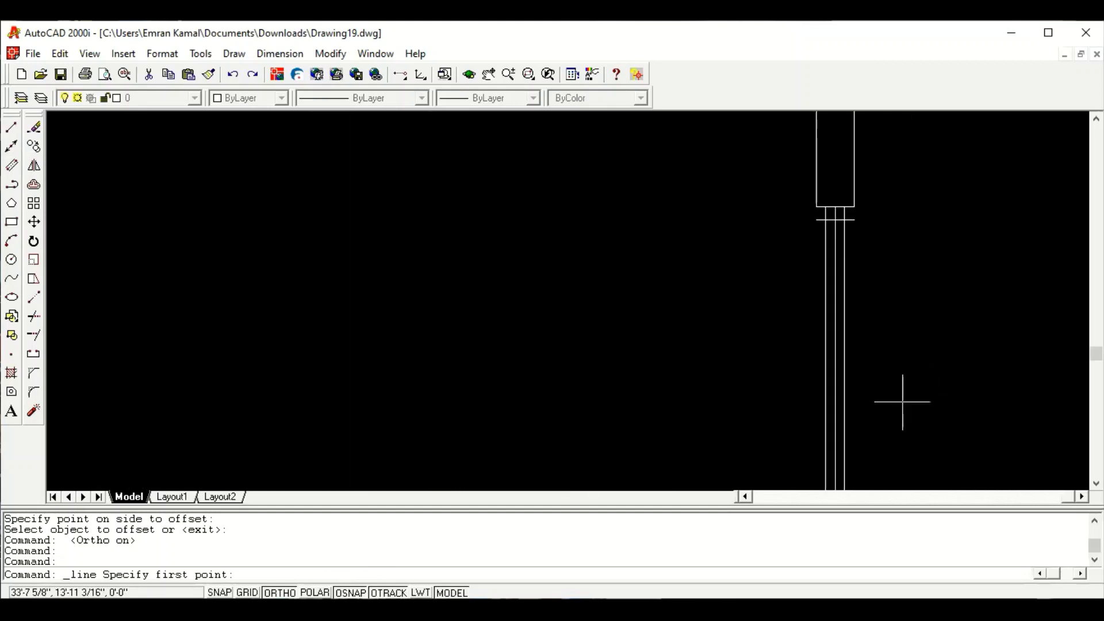
click(824, 467)
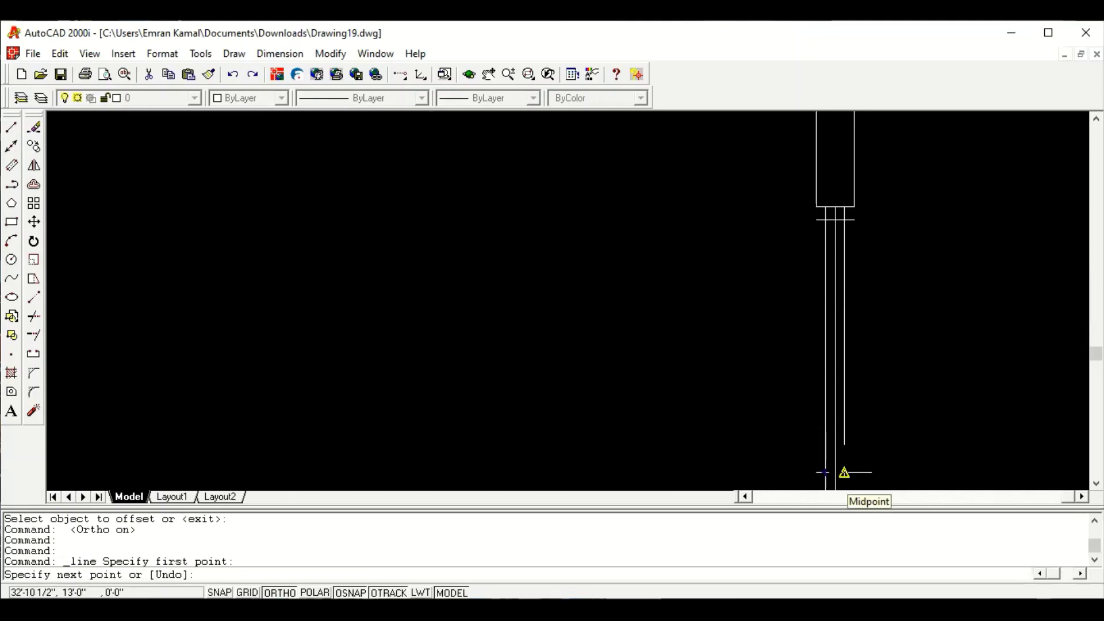
click(844, 473)
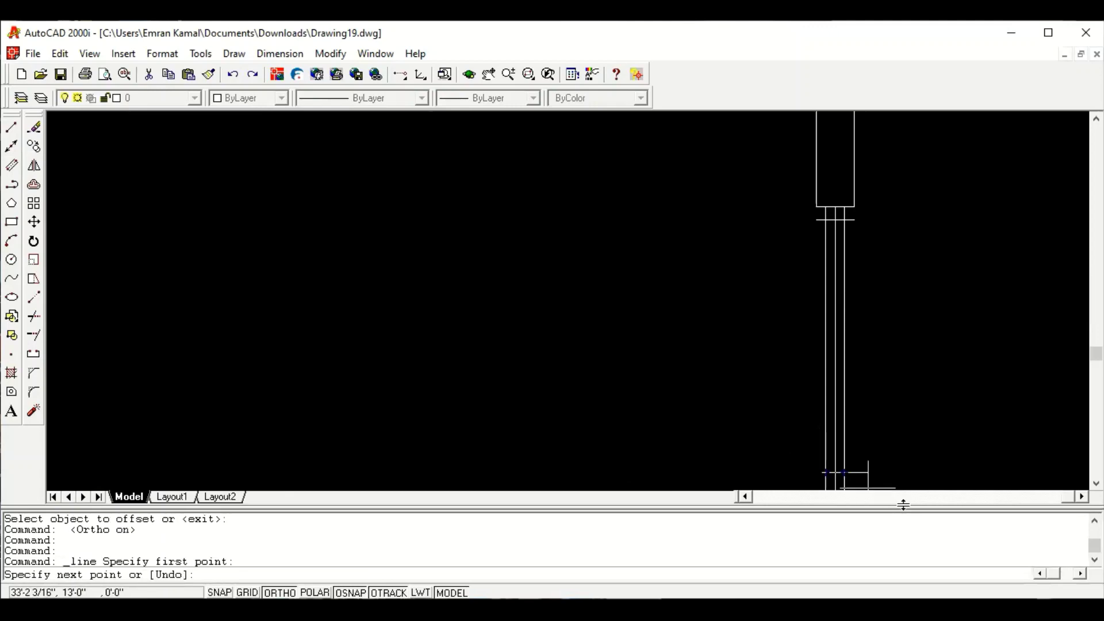
text(2)
text(')
key(Return)
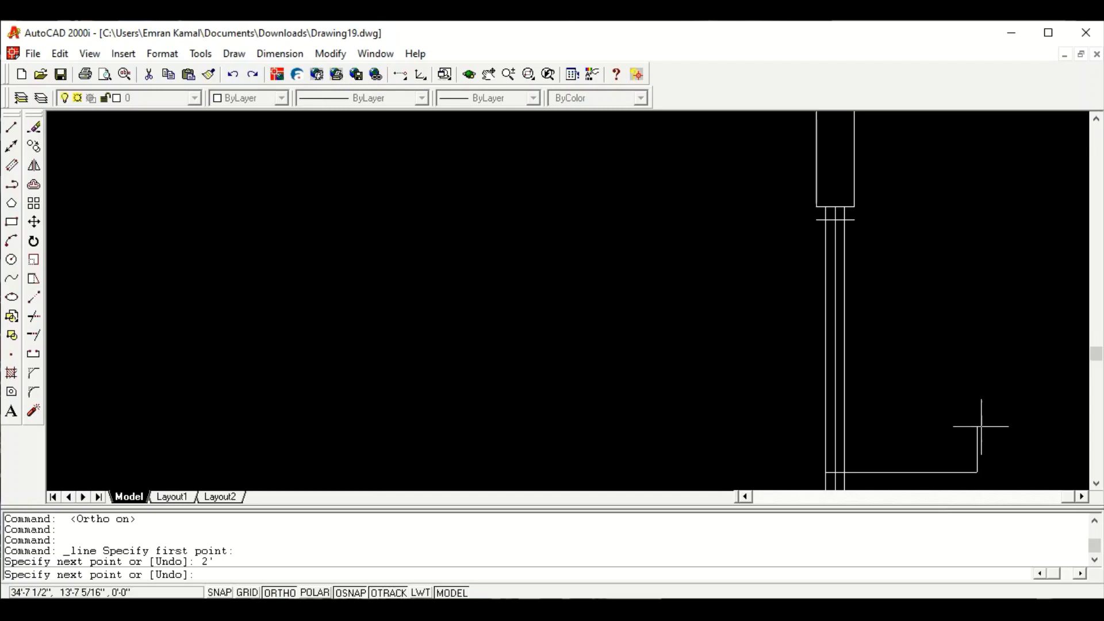
key(Return)
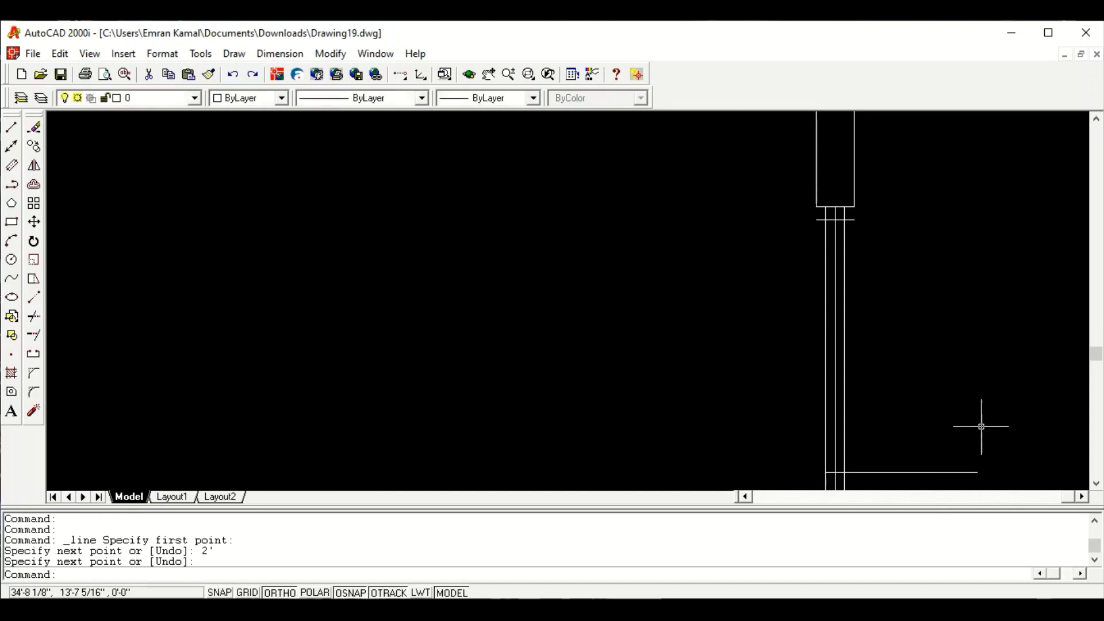
Offset the 2' horizontal line 1 inch above and 1 inch below it
drag(1095, 354, 1096, 384)
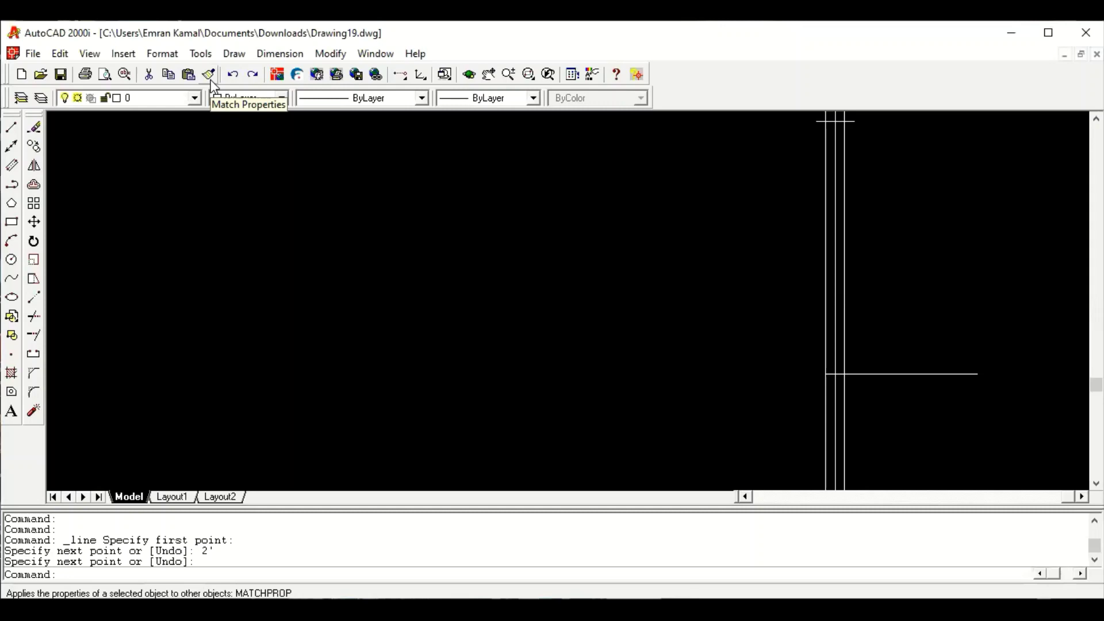
click(332, 54)
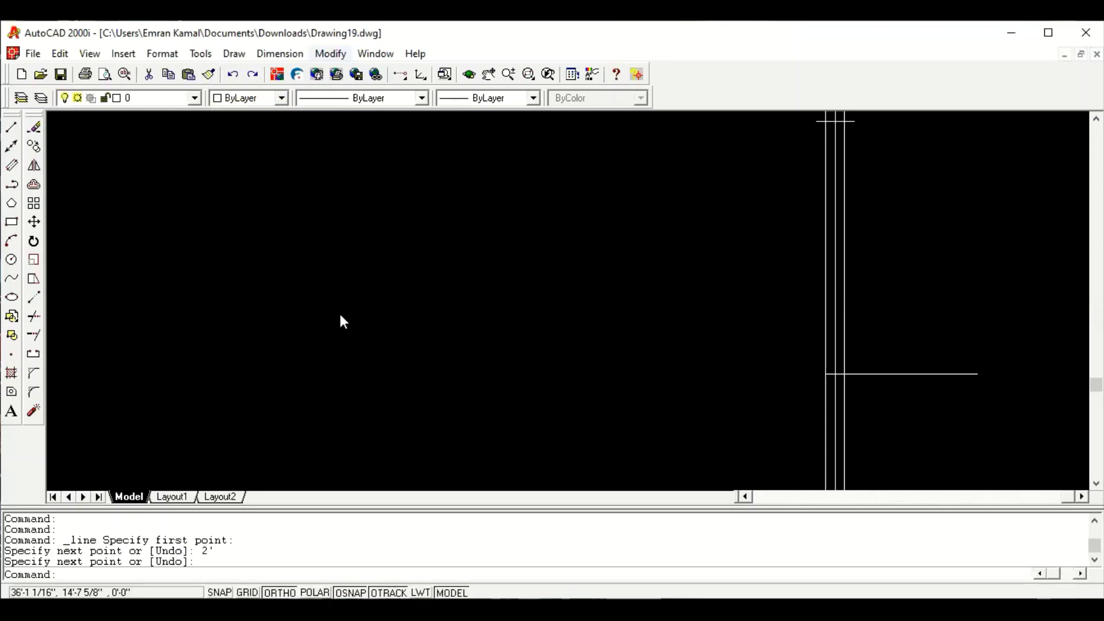
click(357, 338)
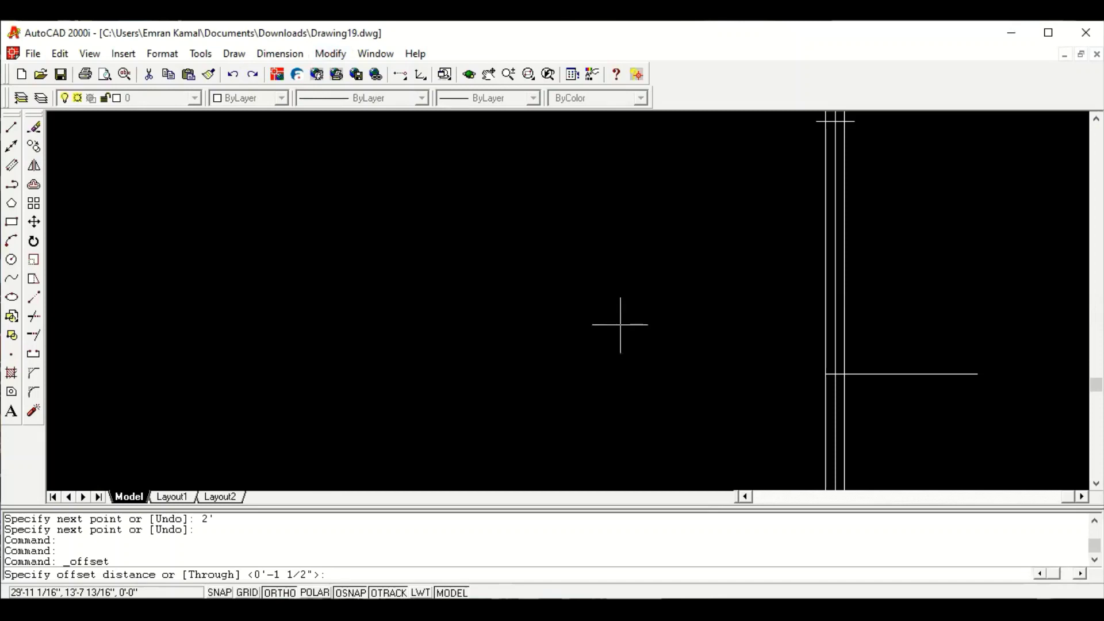
text(1)
key(Return)
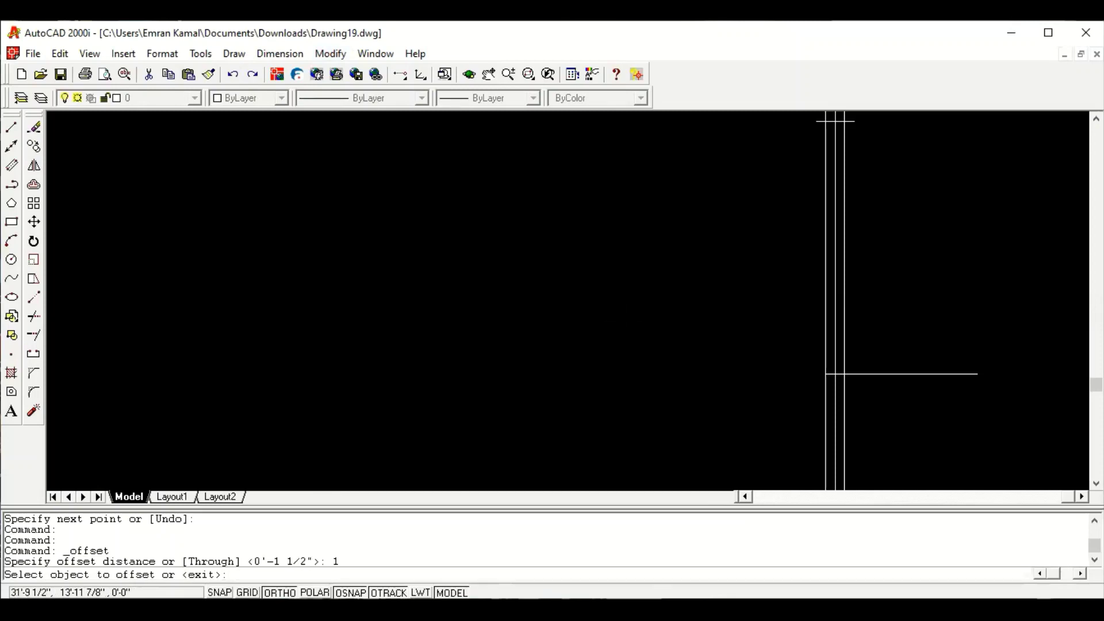
click(895, 374)
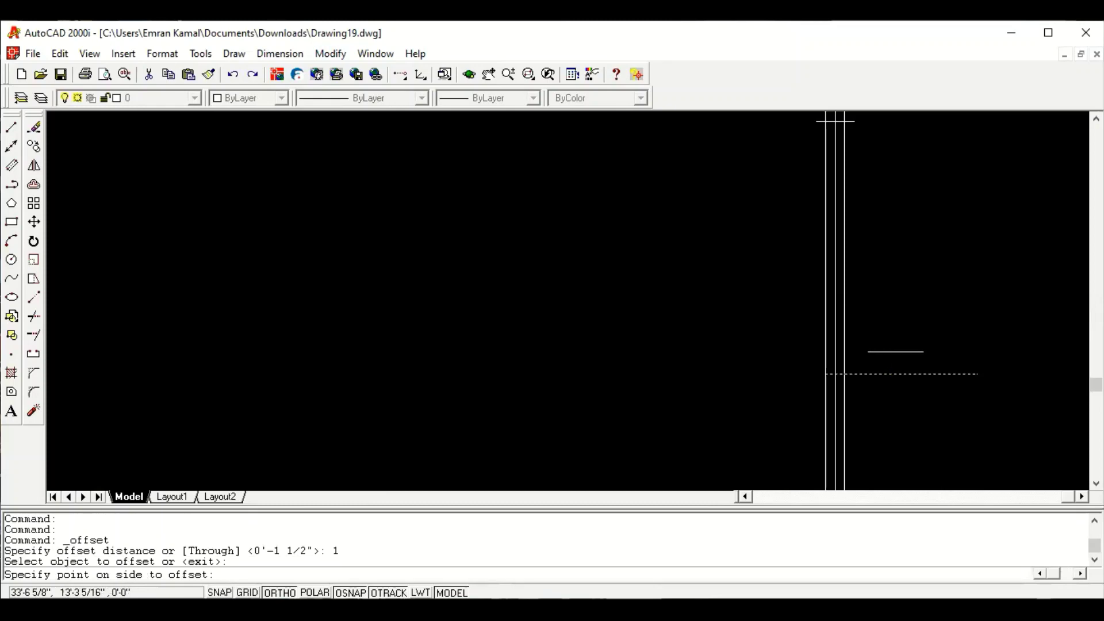
click(892, 345)
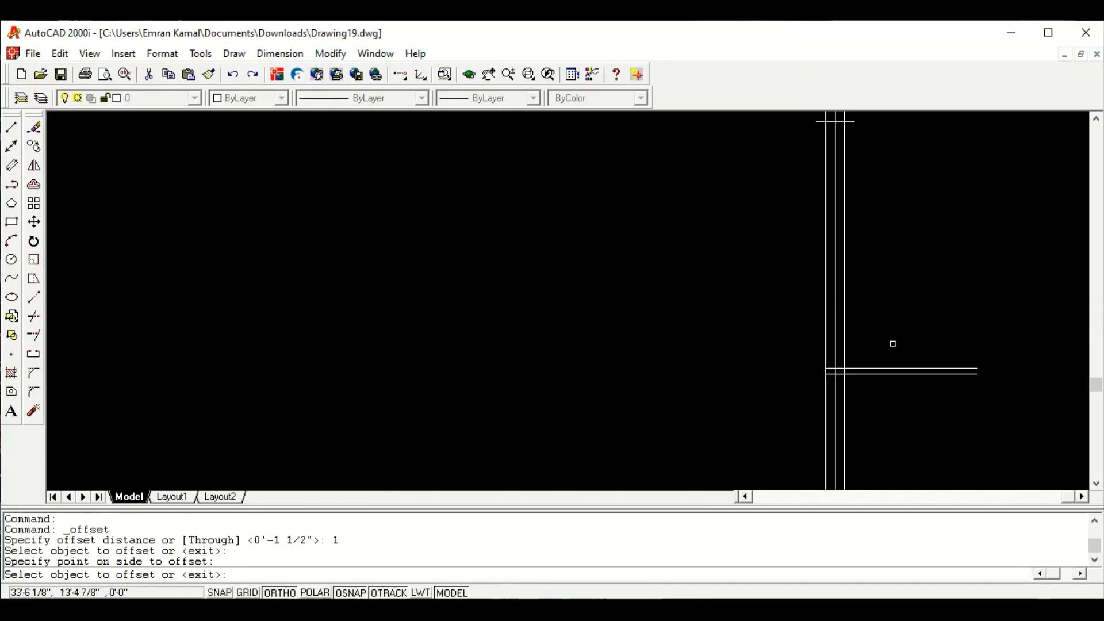
click(896, 375)
click(895, 386)
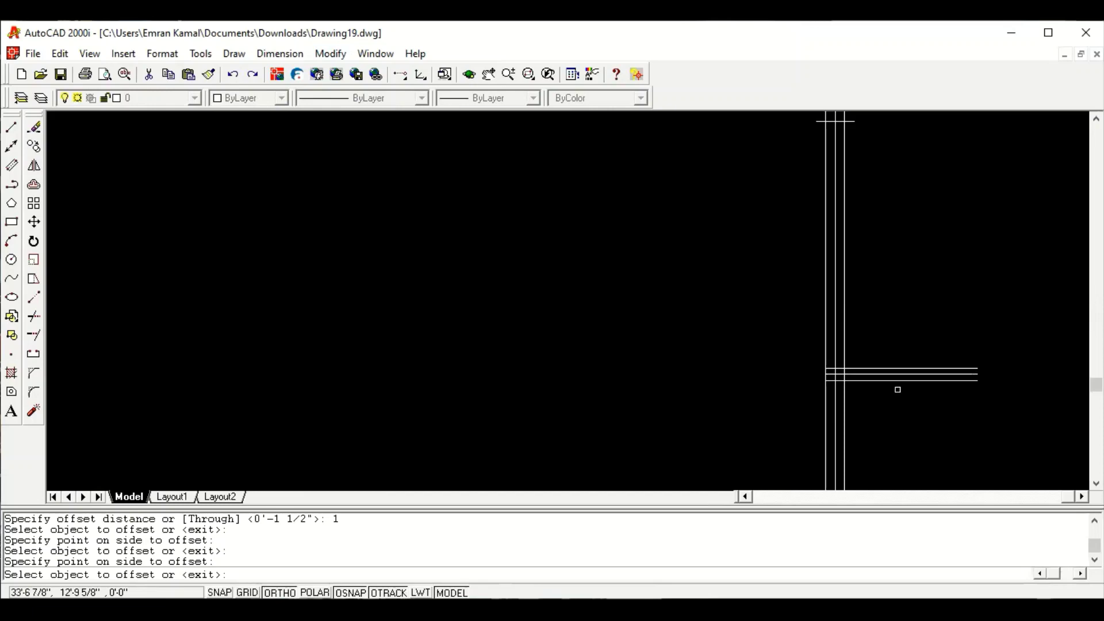
key(Return)
scroll(915, 377, down, 2)
scroll(918, 394, up, 2)
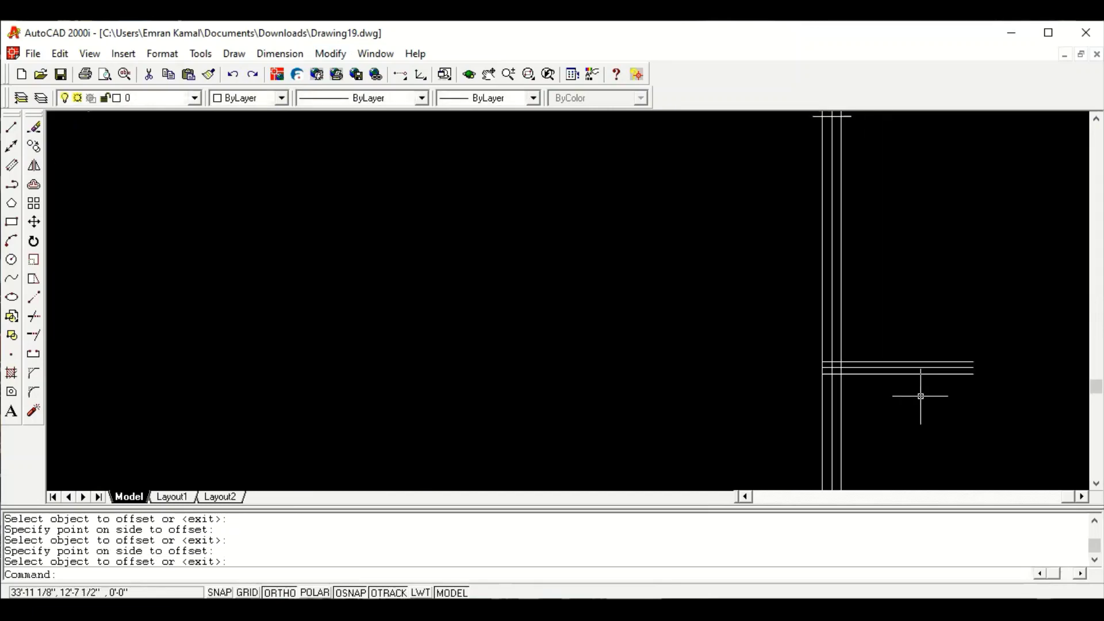
mouse_move(1095, 386)
mouse_down()
mouse_move(1095, 376)
mouse_move(1096, 404)
mouse_up()
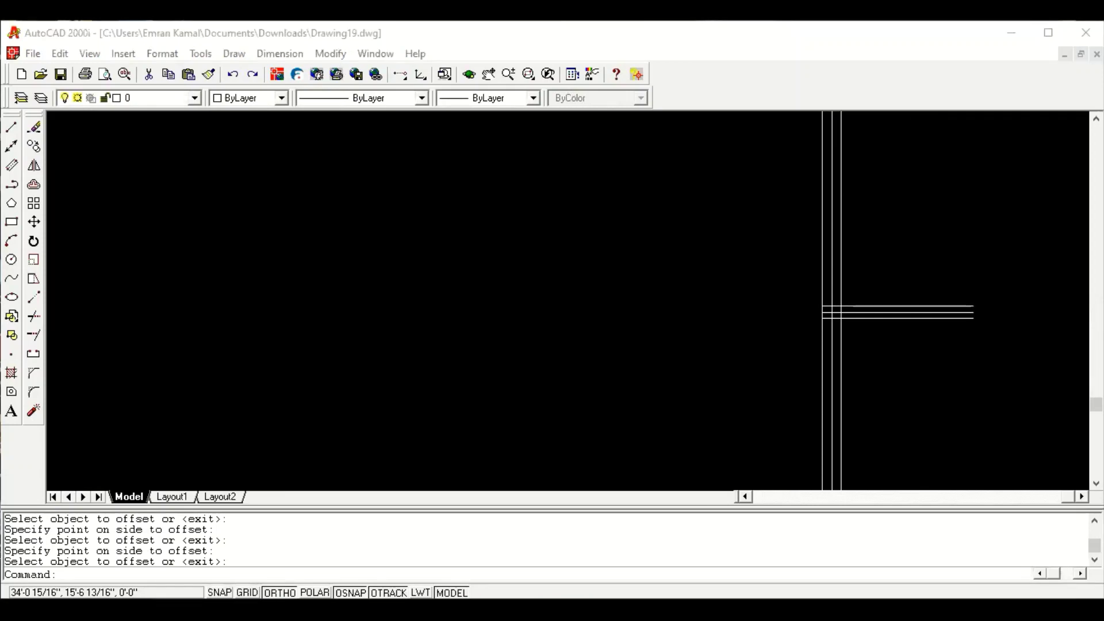
Trim the right wall's two vertical lines back to the pair of horizontal wall lines
click(330, 52)
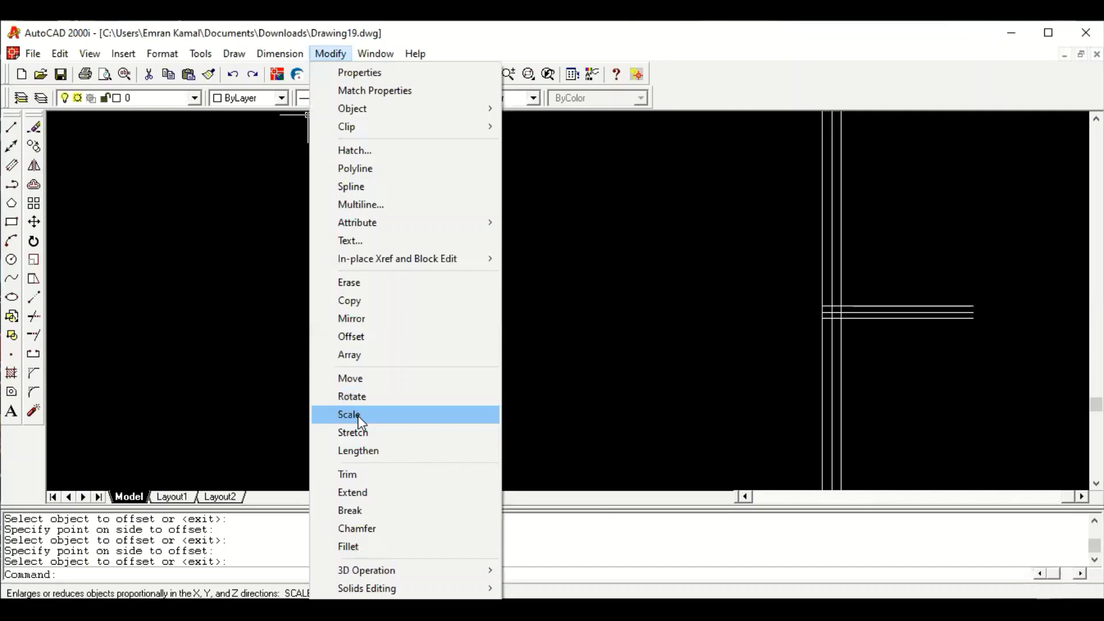
click(351, 482)
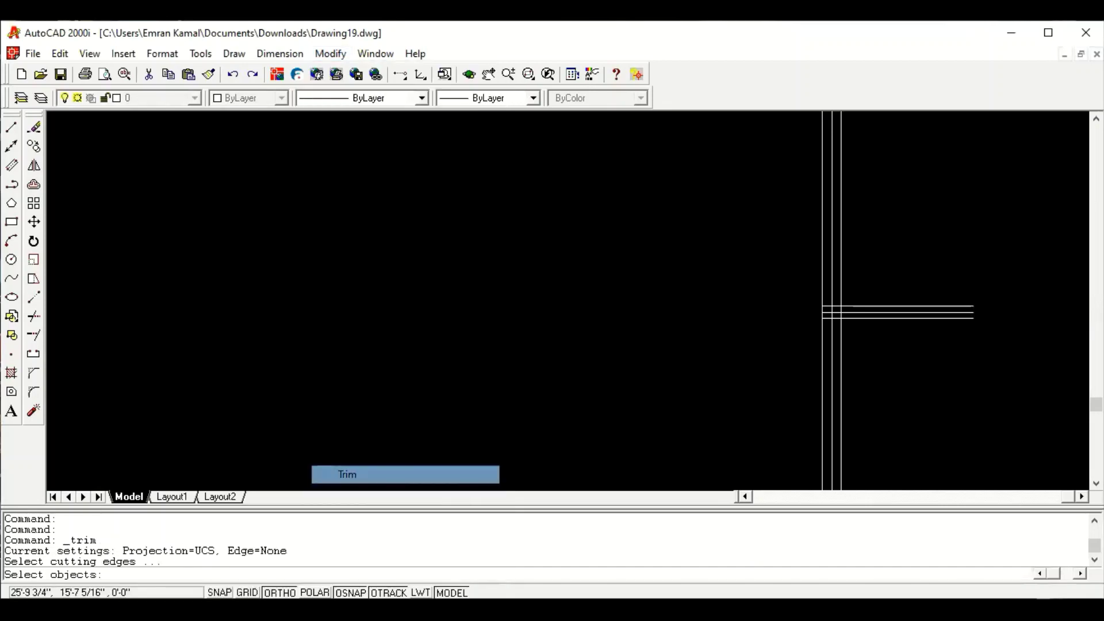
click(940, 305)
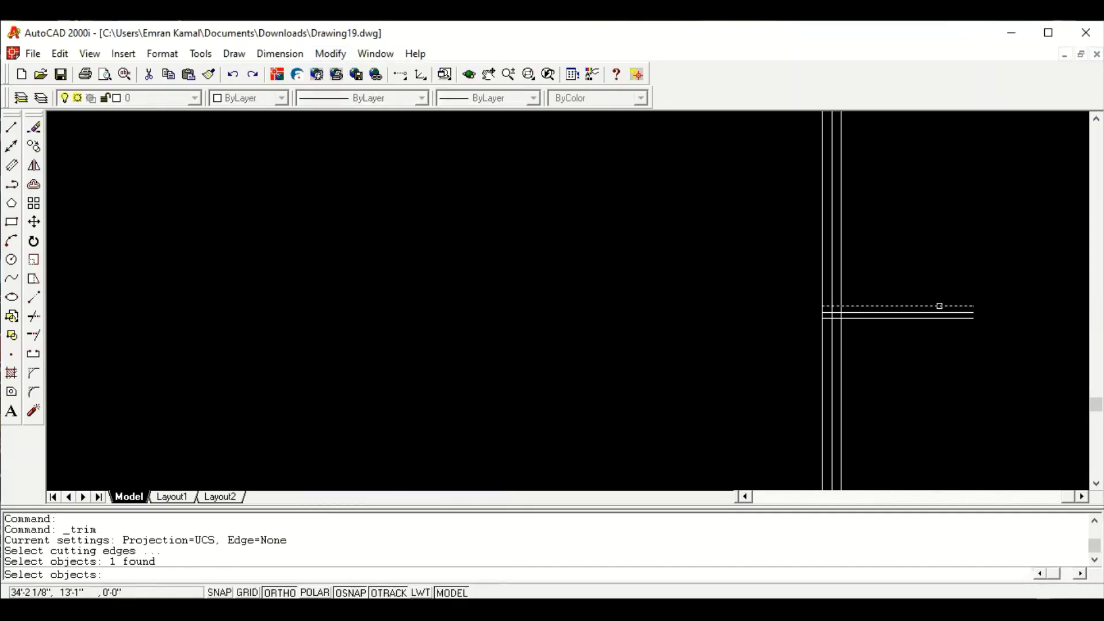
click(923, 313)
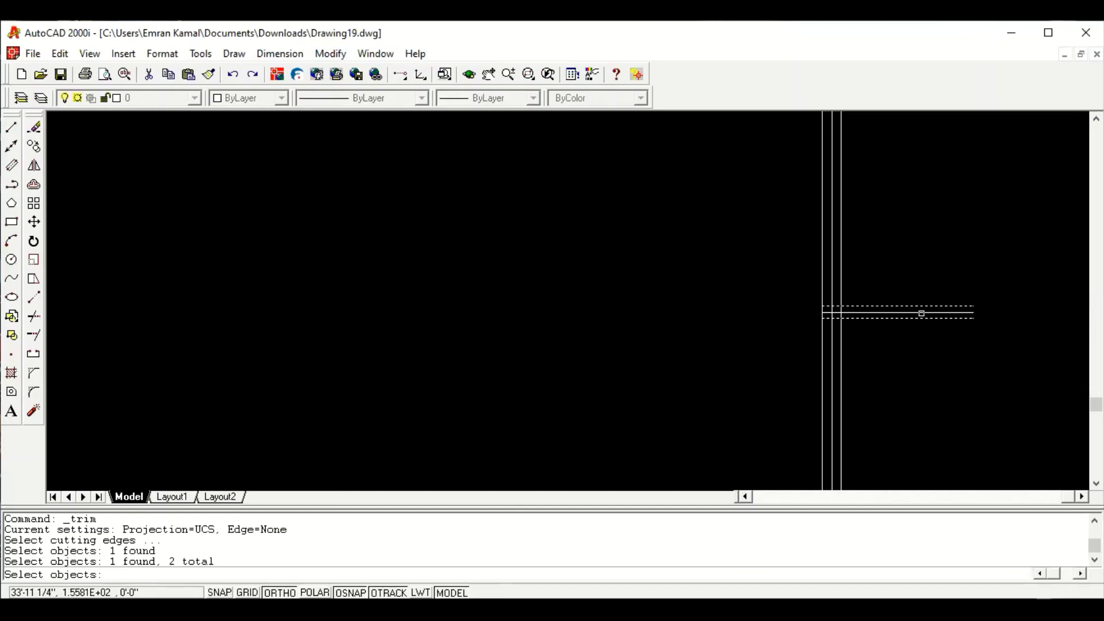
key(Return)
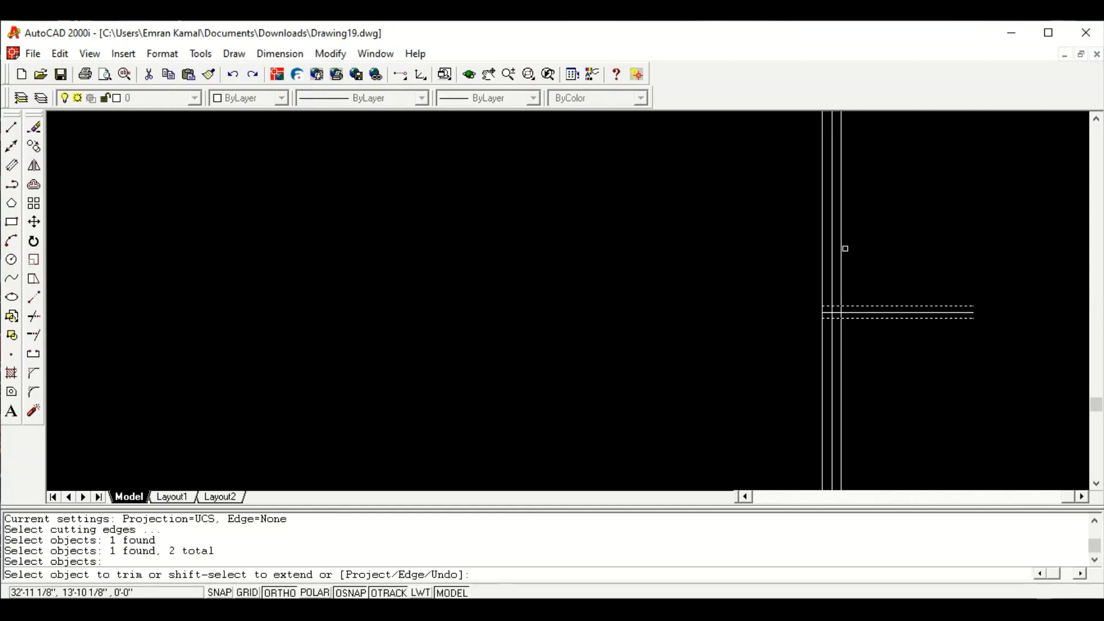
click(842, 248)
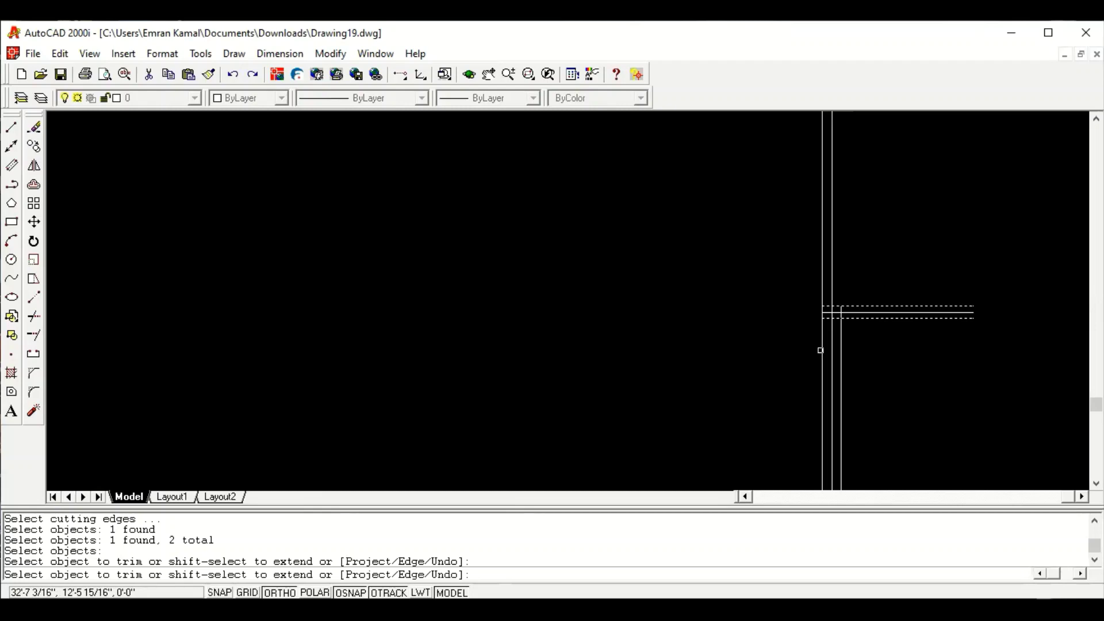
click(822, 350)
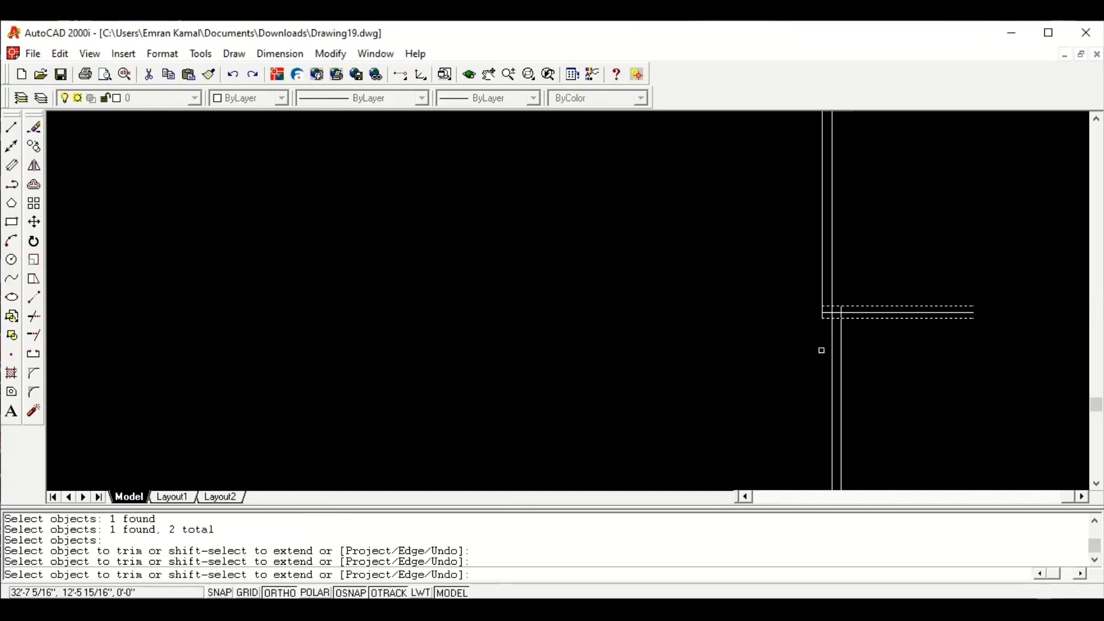
key(Return)
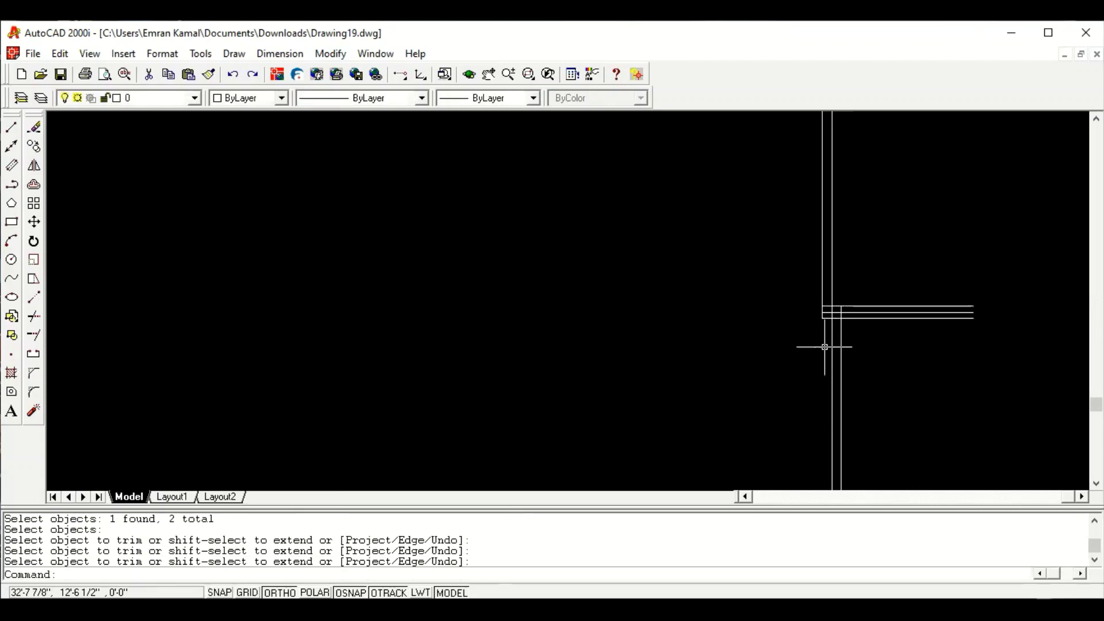
key(Return)
Select a horizontal wall line and the right wall's vertical lines as trim cutting edges
scroll(824, 347, up, 1)
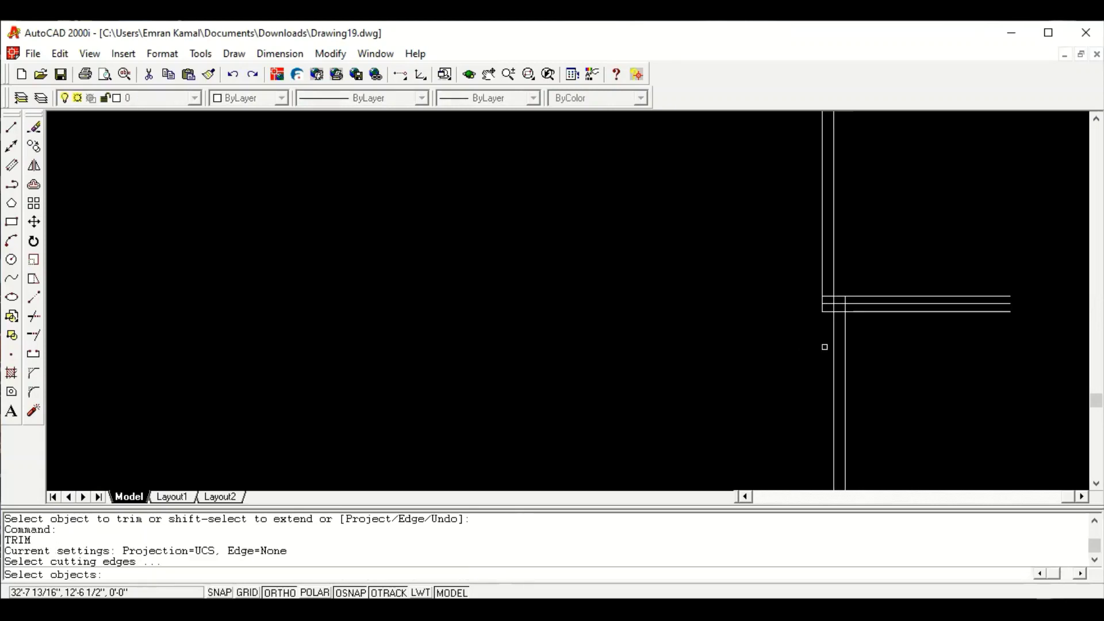
scroll(824, 346, down, 3)
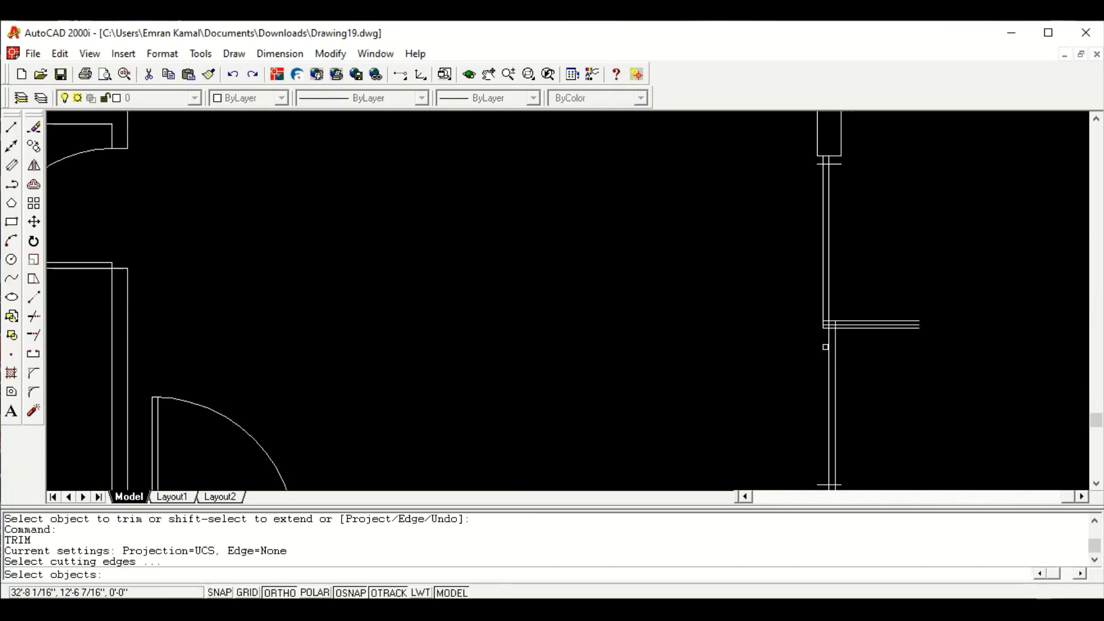
middle_drag(1085, 286, 1085, 344)
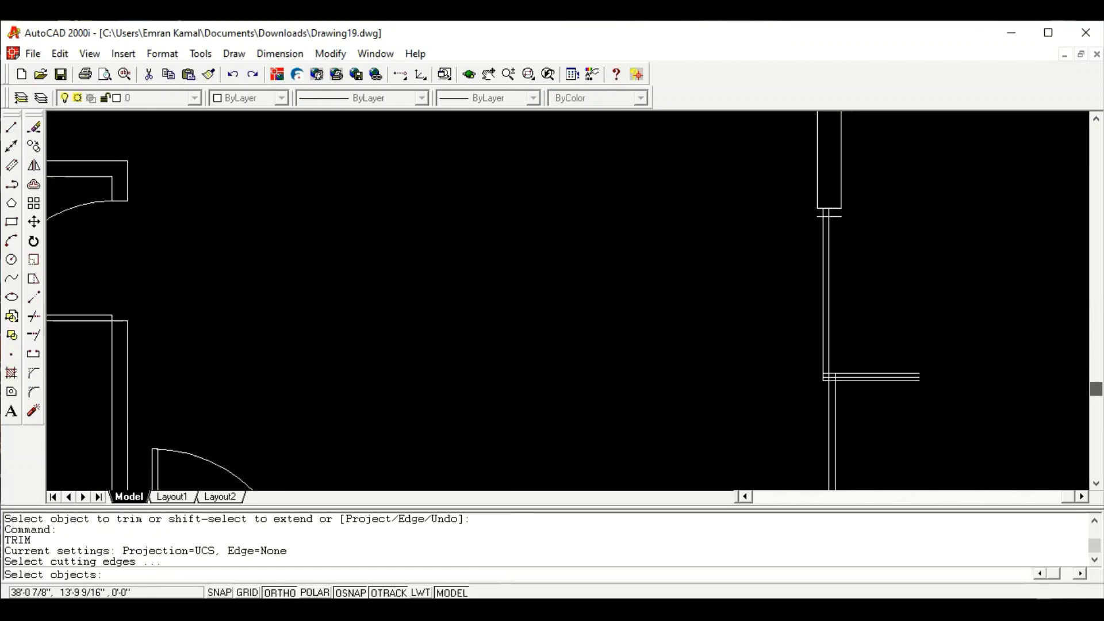
scroll(836, 225, up, 2)
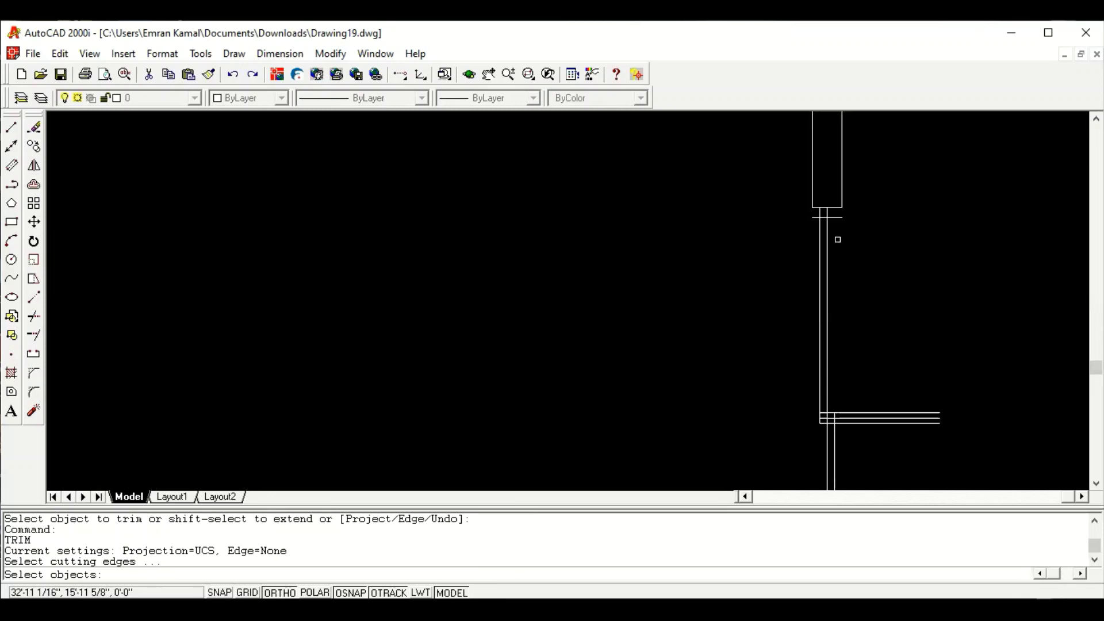
scroll(836, 225, up, 1)
click(838, 205)
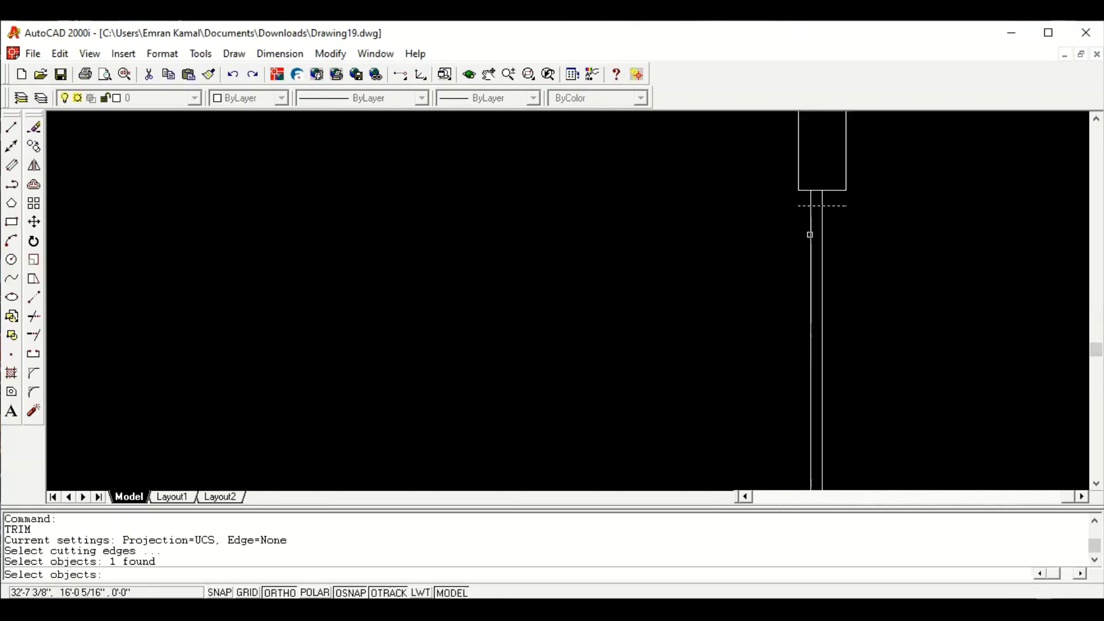
click(811, 235)
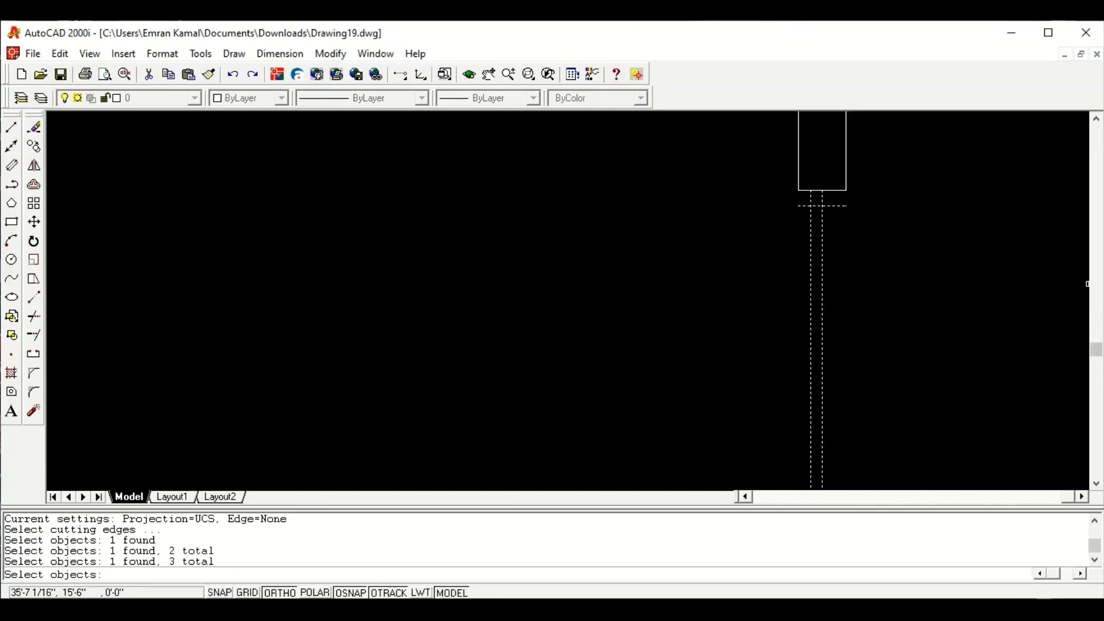
Add the top, middle, bottom and short horizontal lines plus a vertical wall line, completing eight edges
drag(1096, 349, 1095, 412)
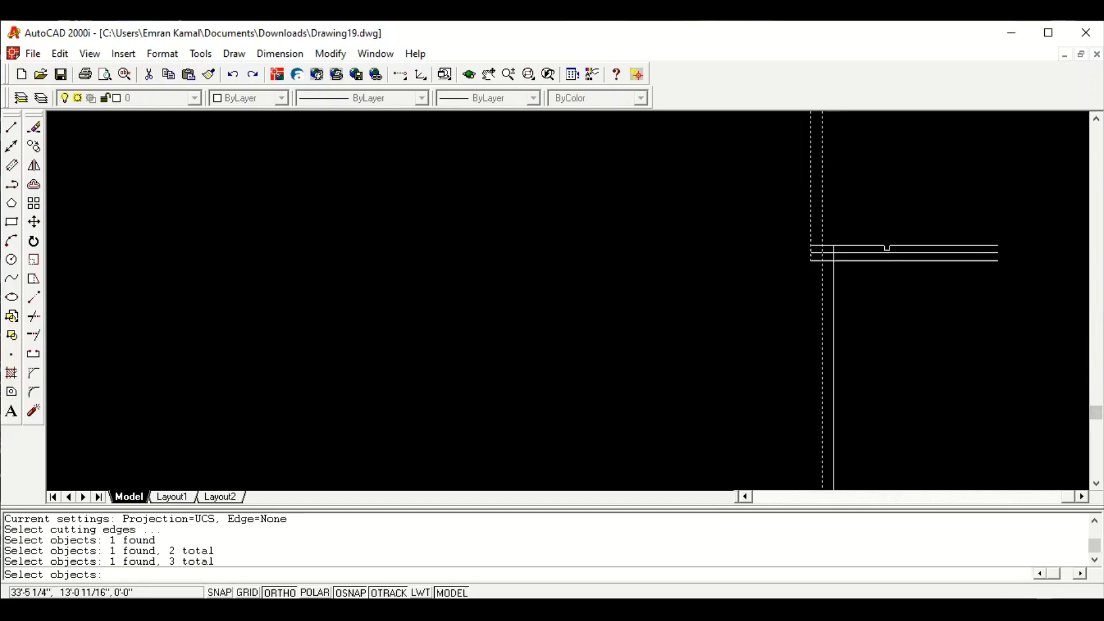
click(887, 247)
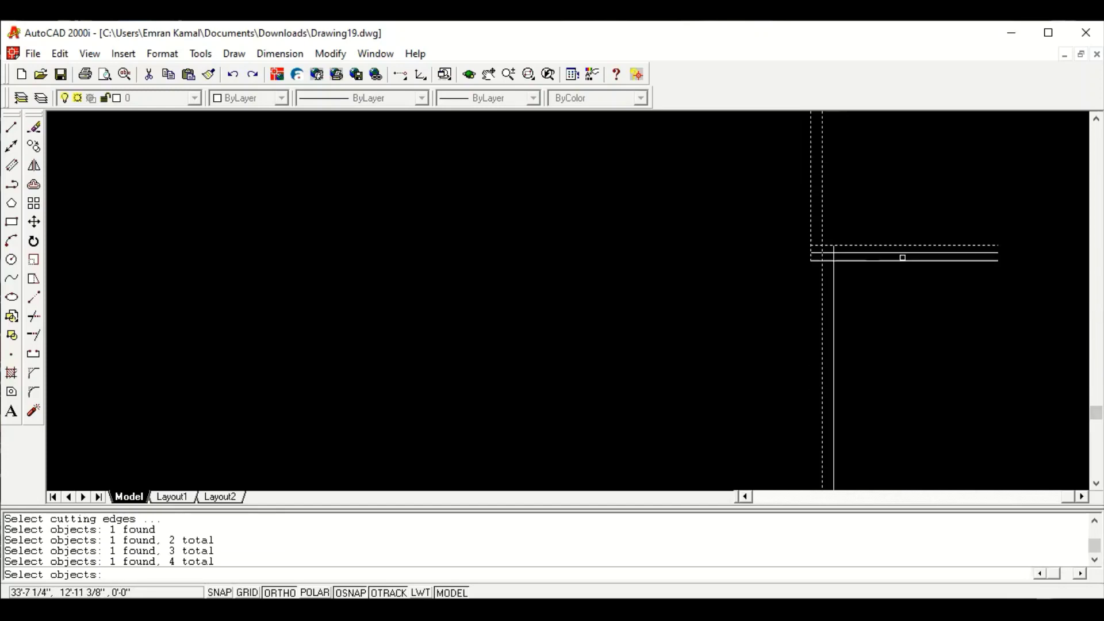
click(917, 253)
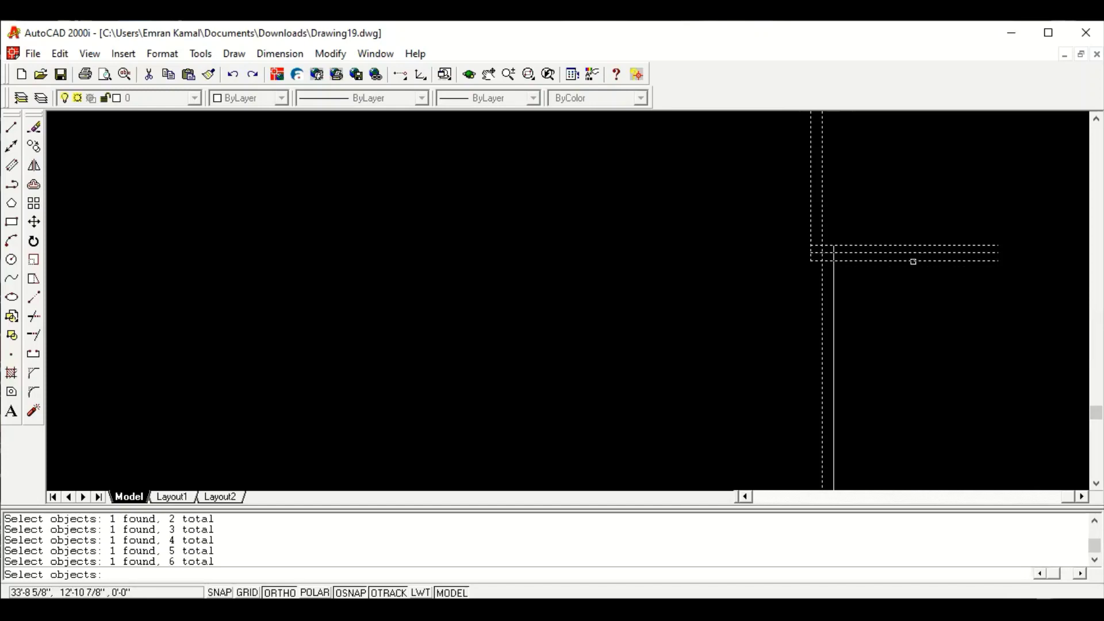
click(834, 313)
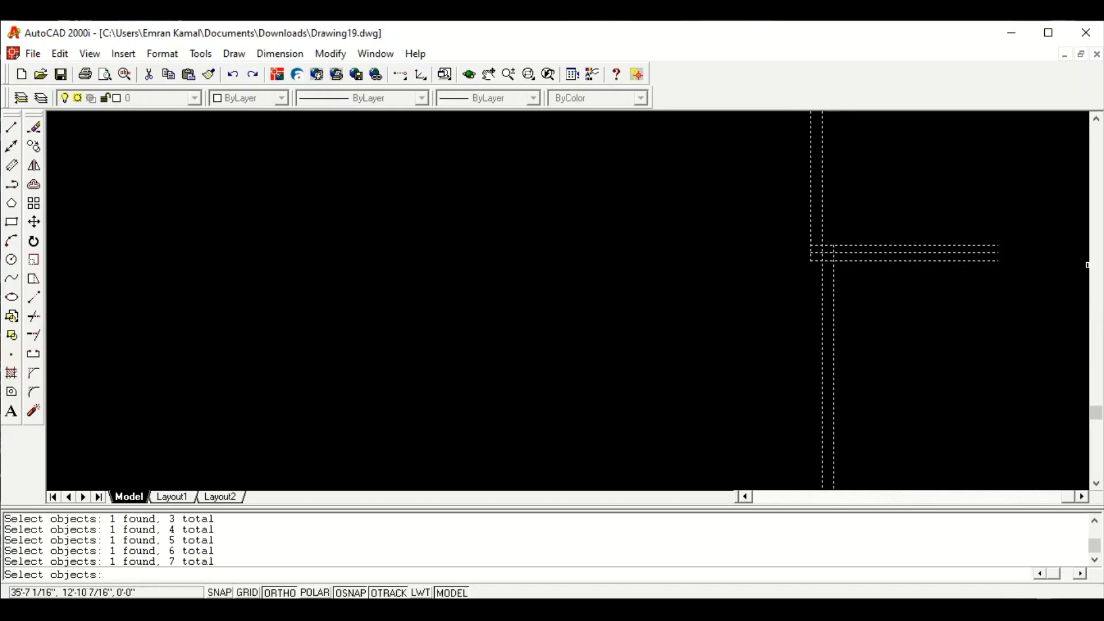
drag(1096, 413, 1096, 469)
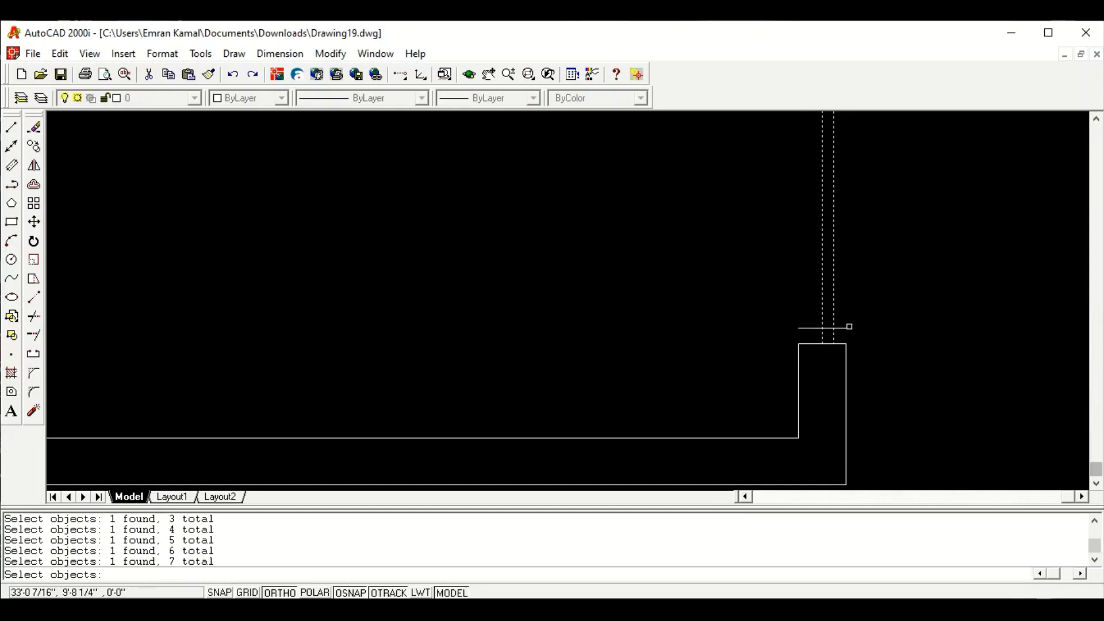
click(837, 328)
scroll(899, 295, up, 1)
scroll(902, 279, up, 2)
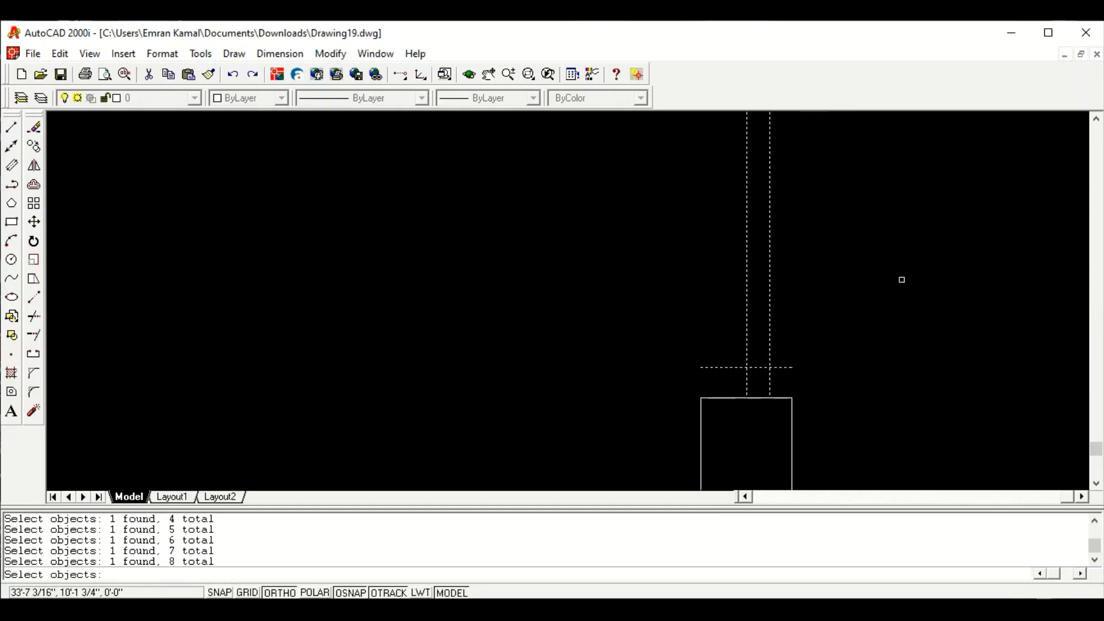
scroll(902, 280, down, 2)
scroll(901, 280, down, 2)
scroll(901, 279, down, 3)
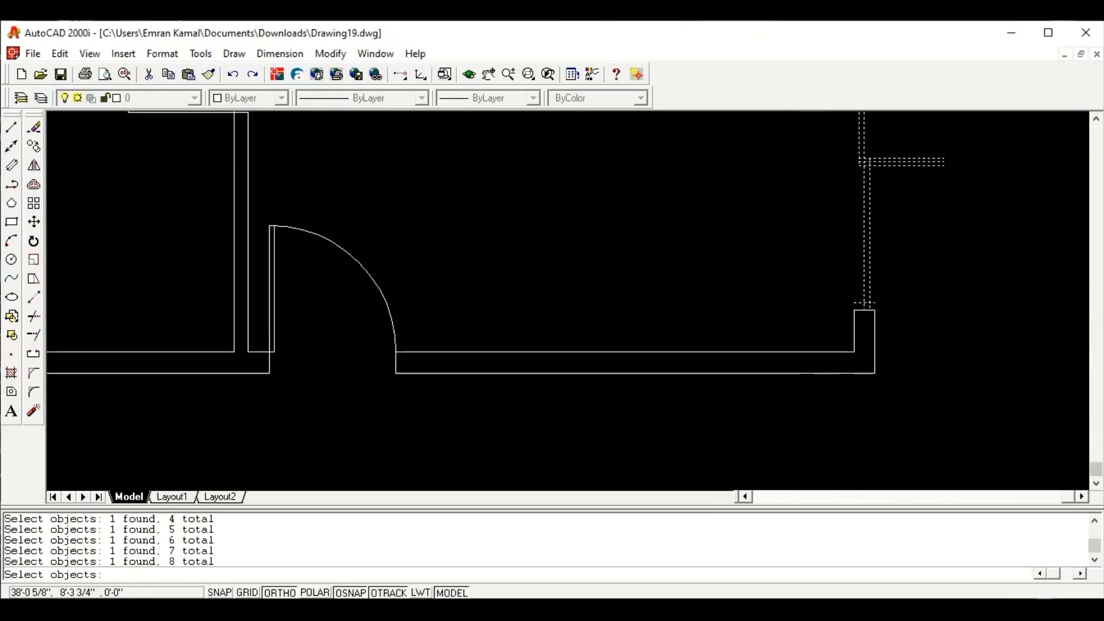
drag(1096, 468, 1096, 413)
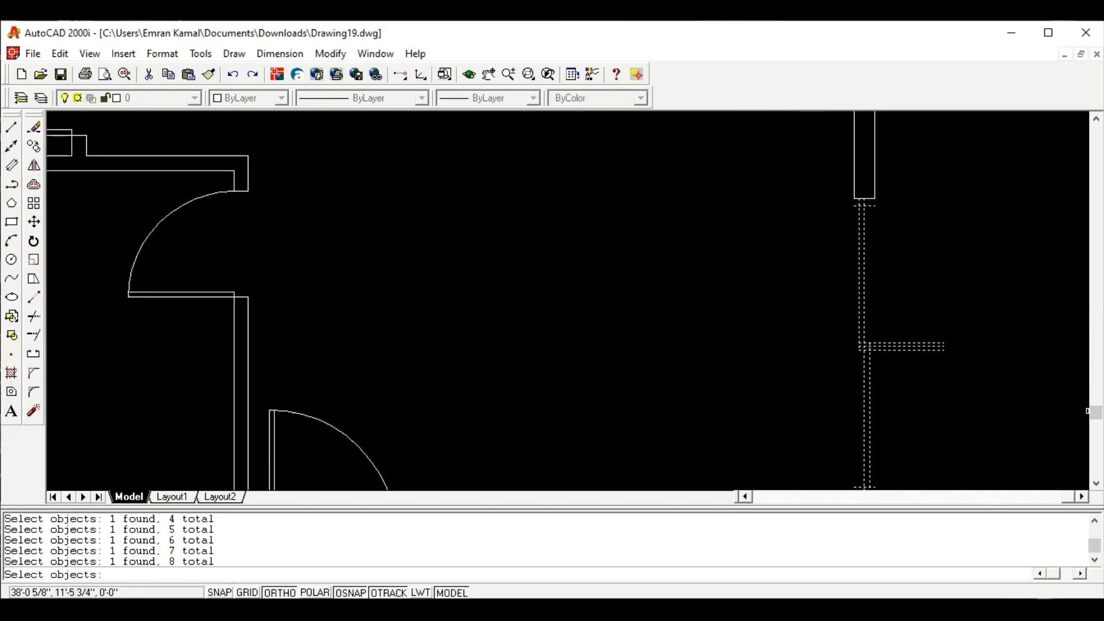
key(Return)
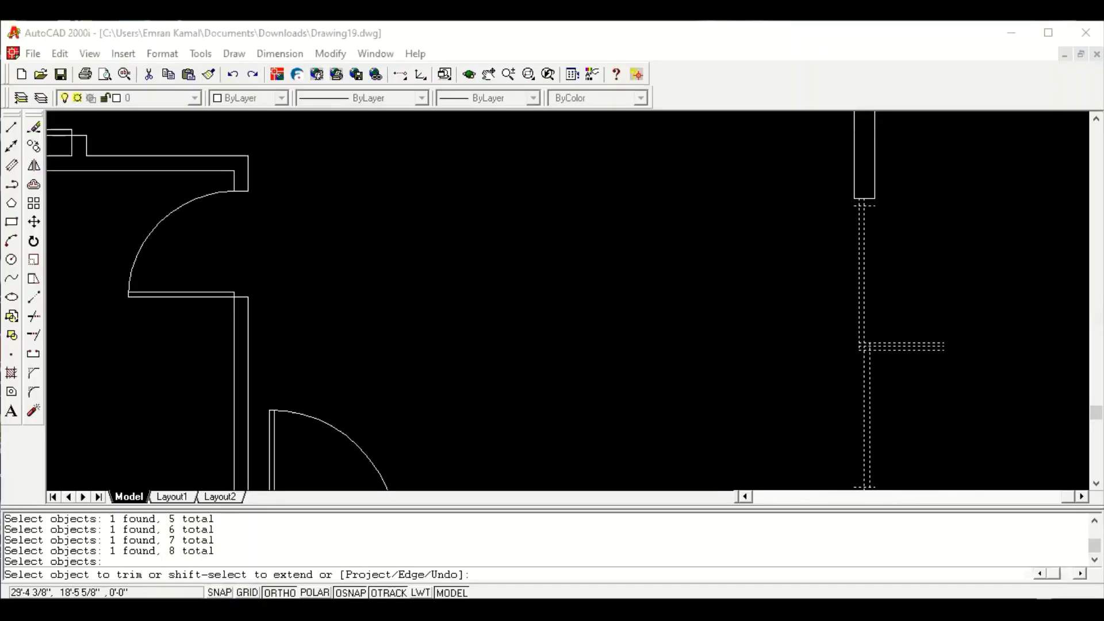
scroll(897, 382, up, 1)
scroll(862, 357, up, 3)
scroll(821, 328, up, 2)
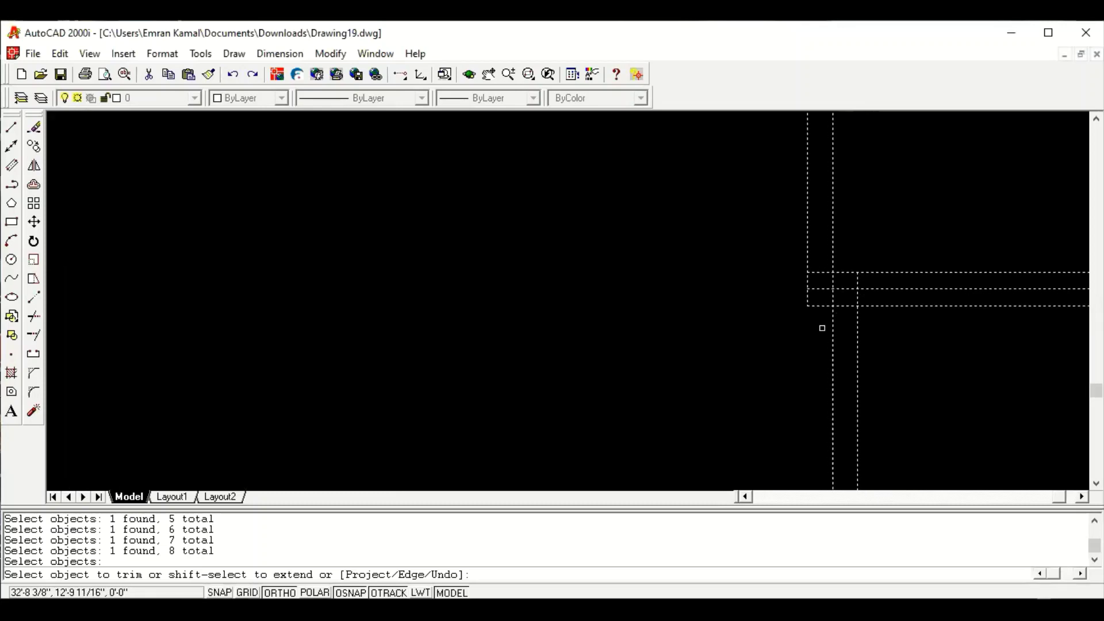
scroll(853, 305, up, 1)
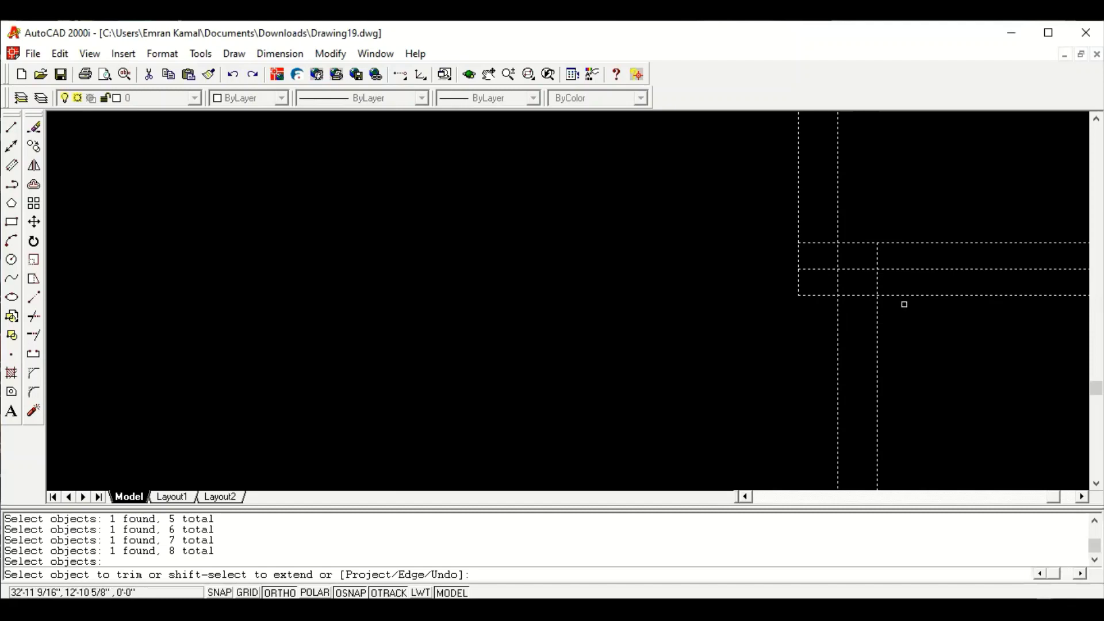
scroll(903, 304, up, 1)
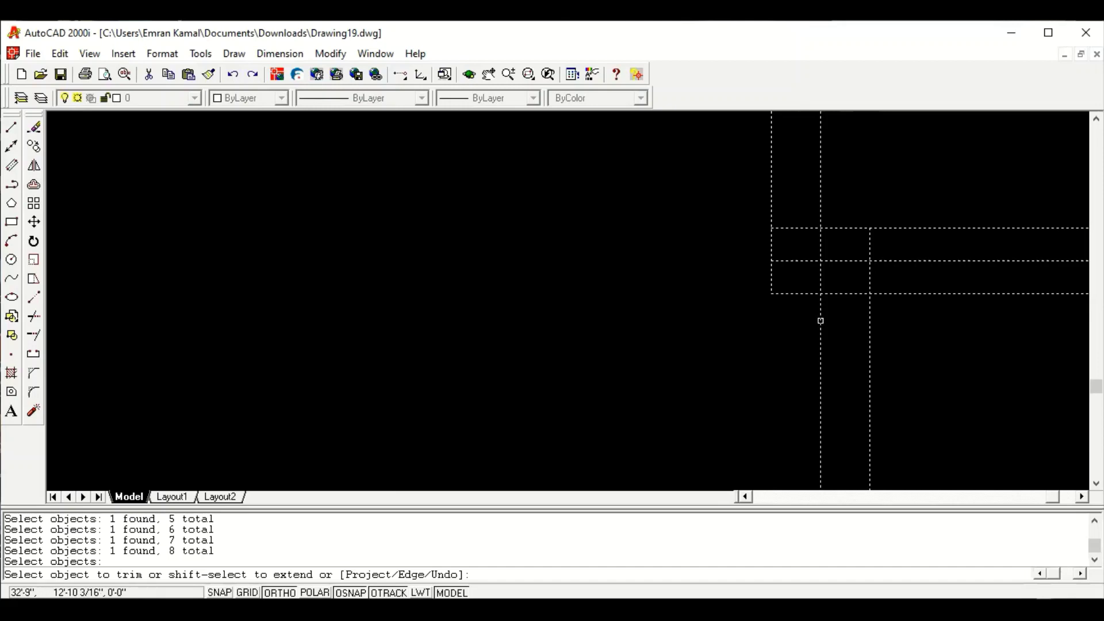
click(821, 320)
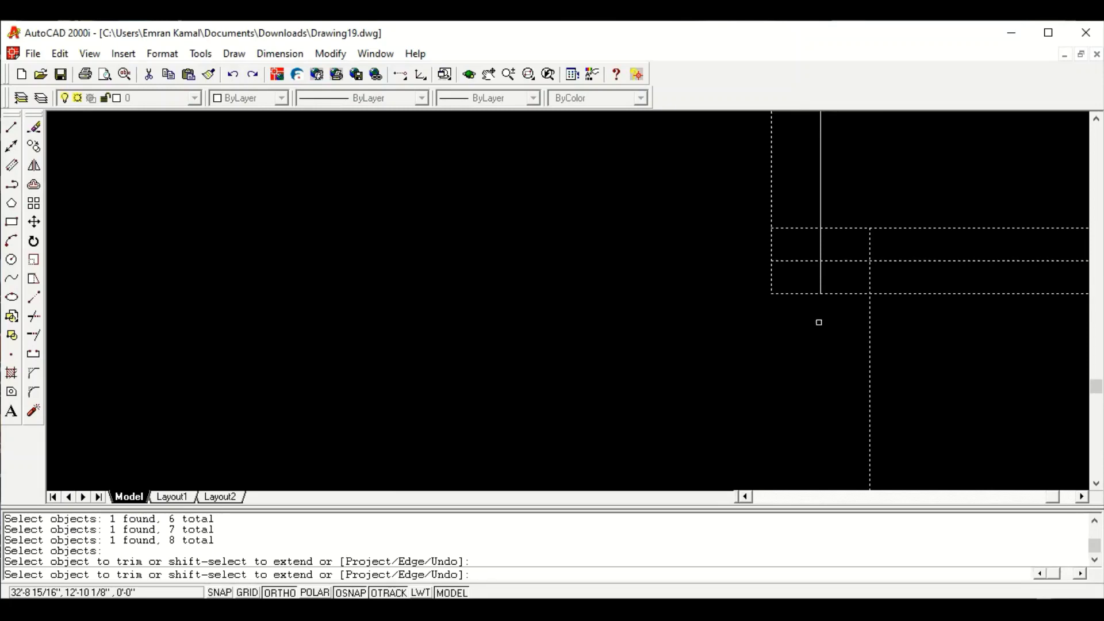
scroll(819, 322, down, 3)
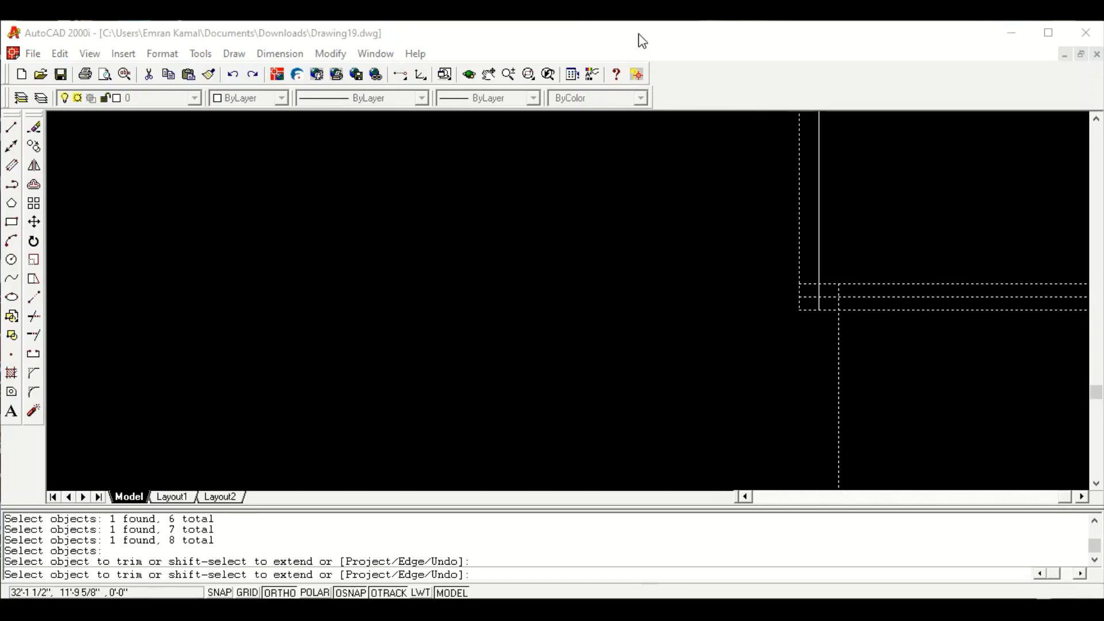
scroll(832, 341, up, 1)
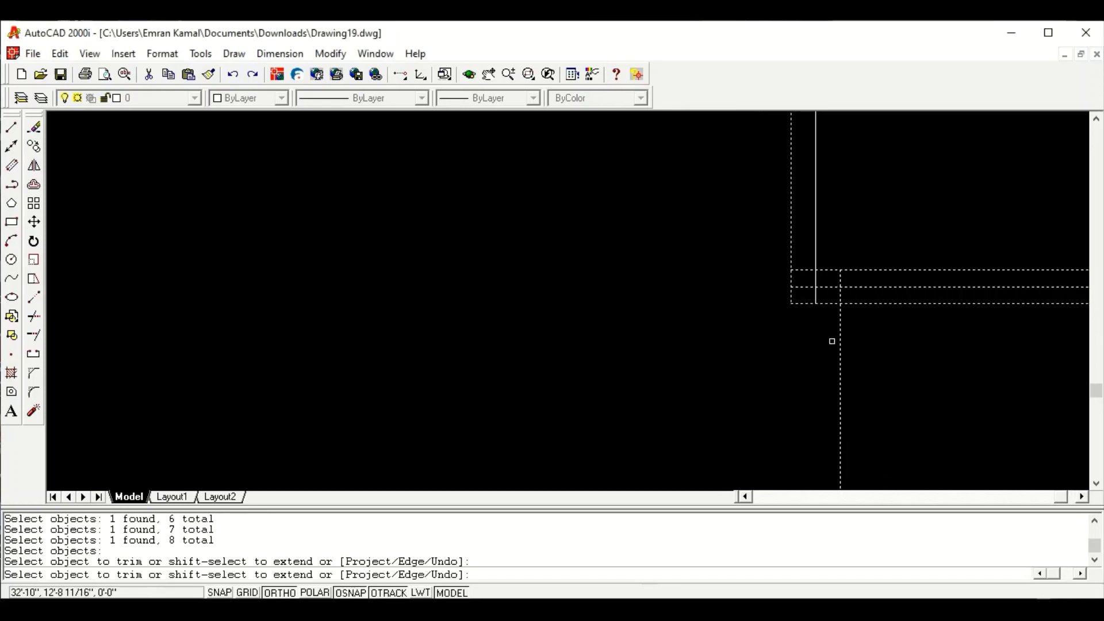
scroll(832, 341, up, 1)
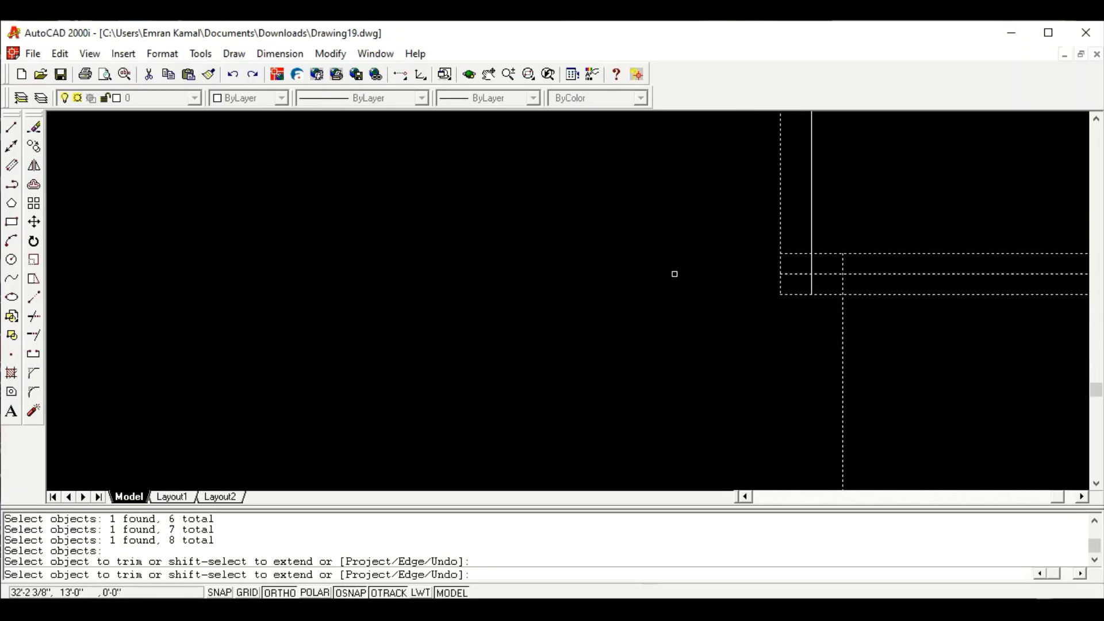
key(ctrl+z)
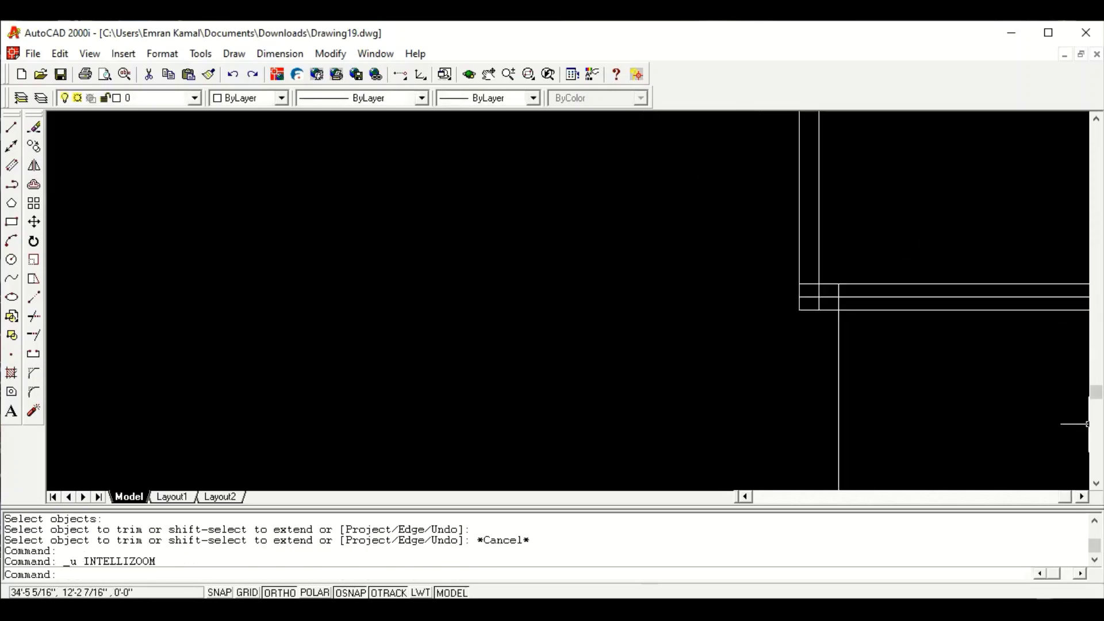
click(328, 53)
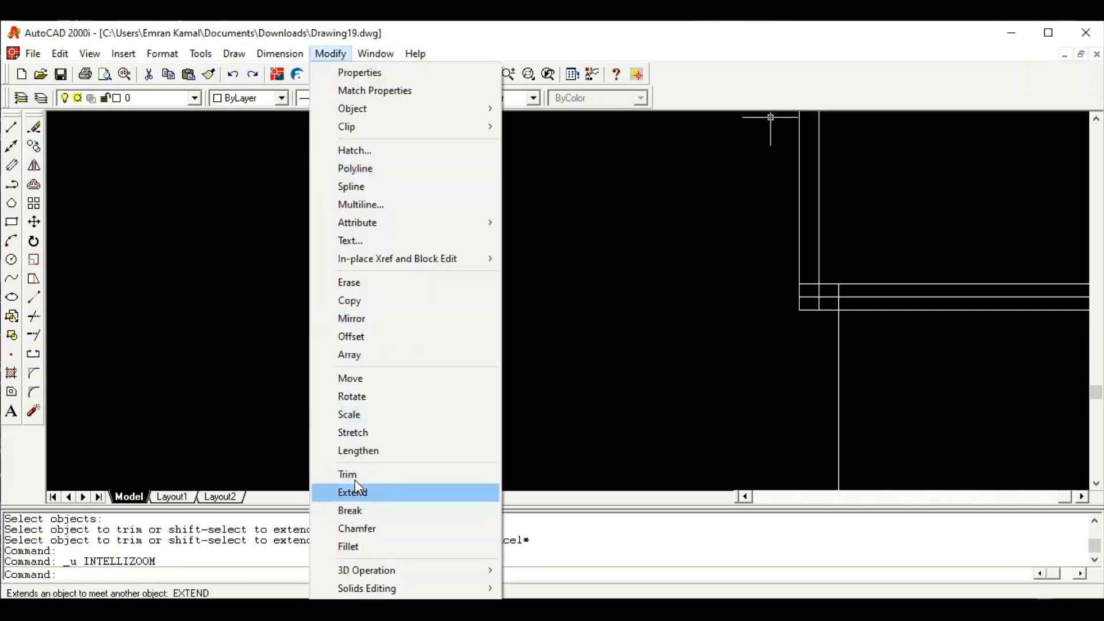
click(355, 474)
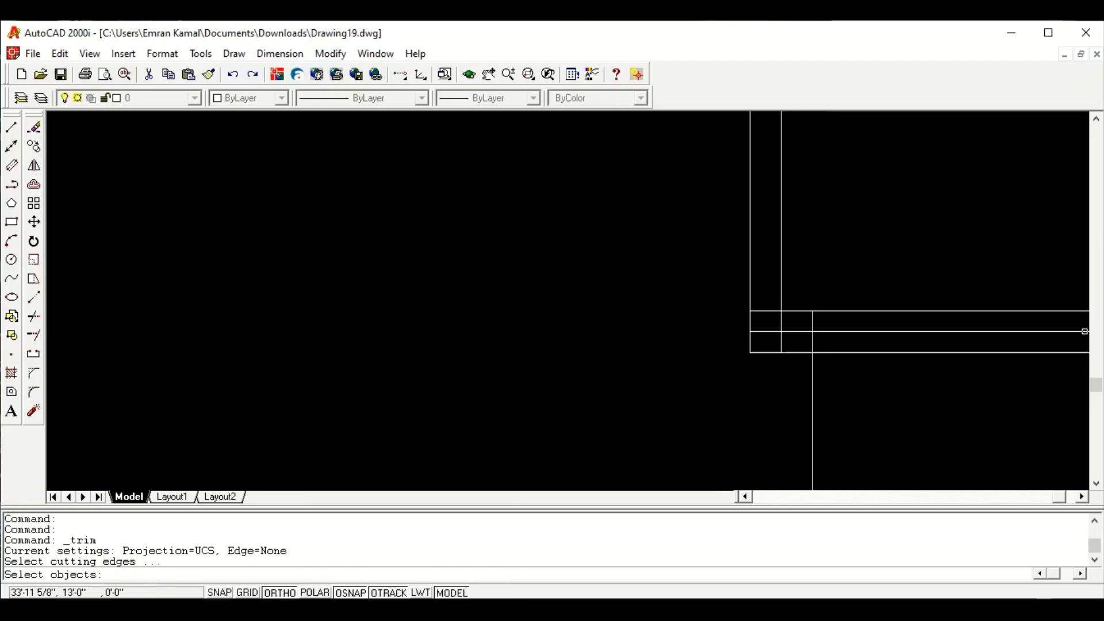
drag(1097, 384, 1097, 278)
scroll(764, 155, down, 5)
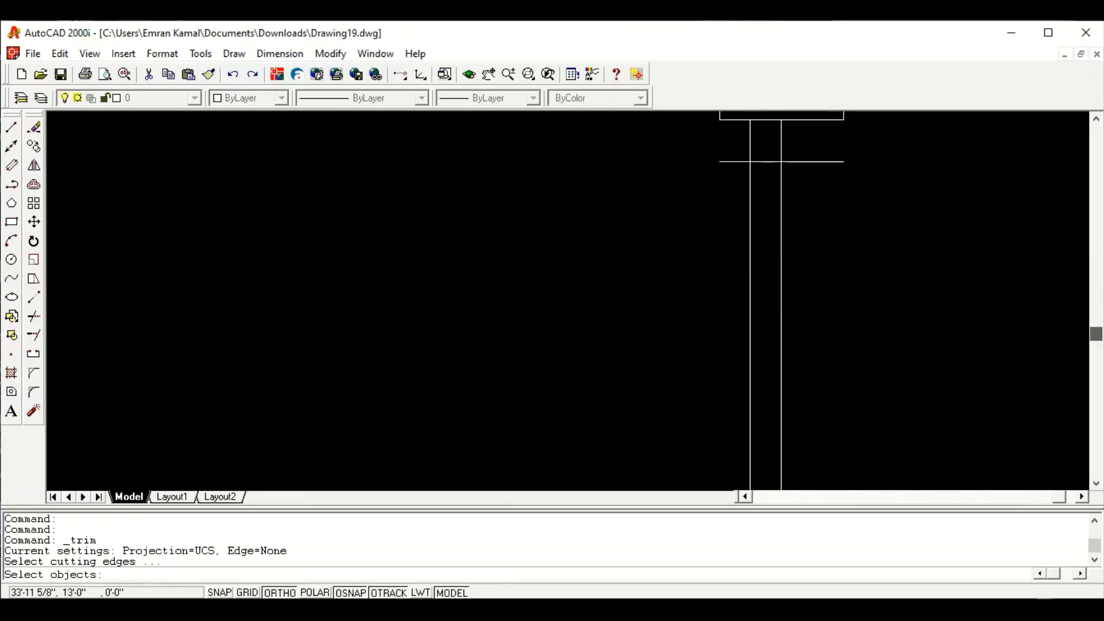
click(793, 151)
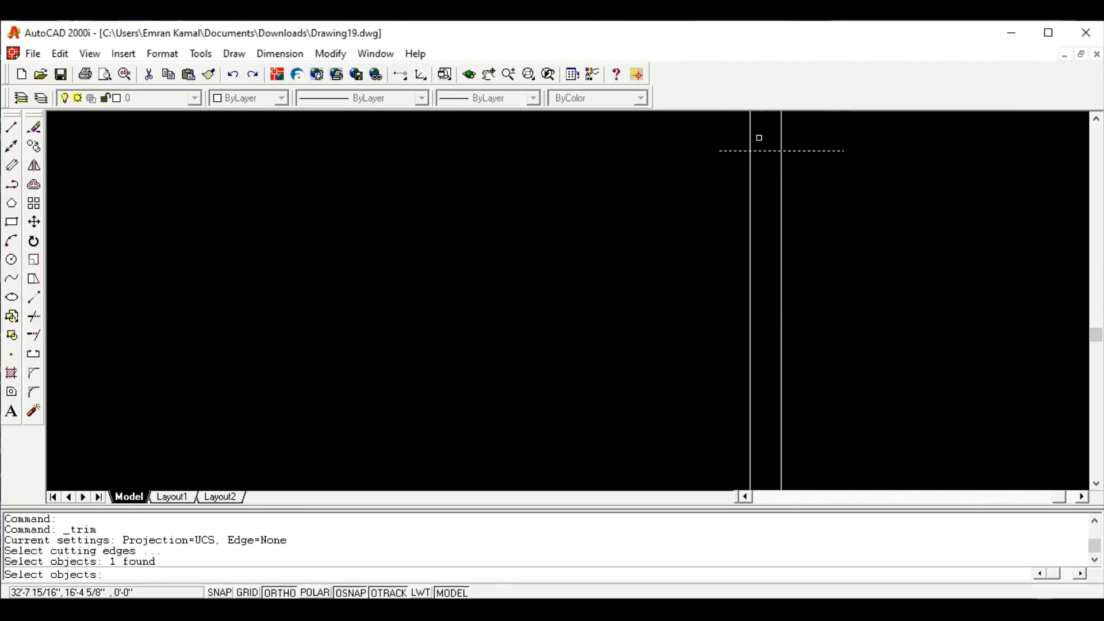
click(750, 136)
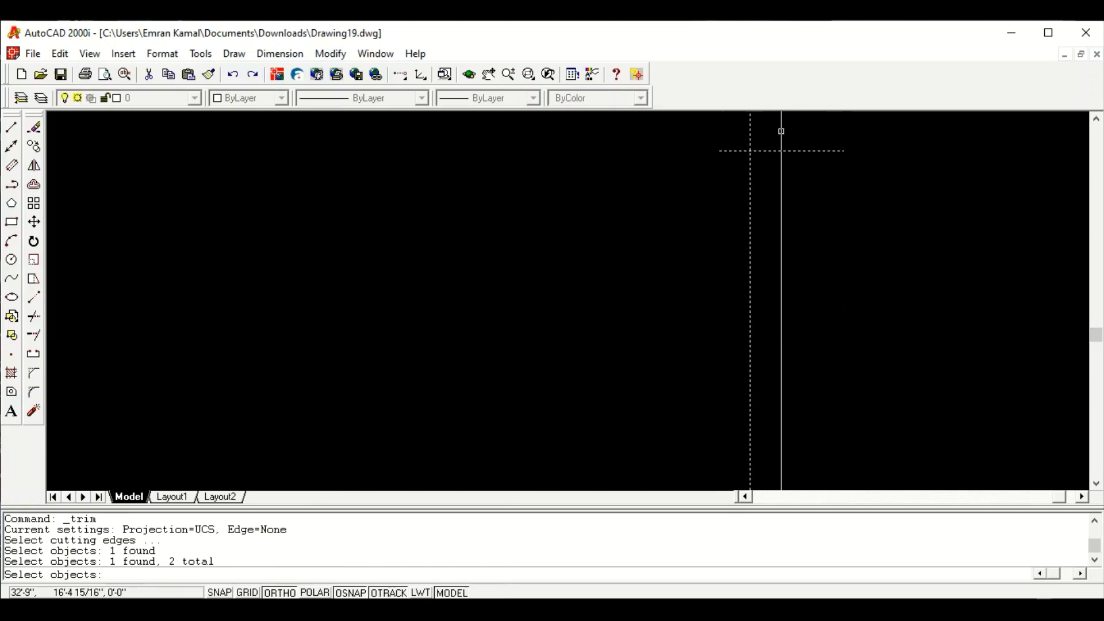
click(780, 130)
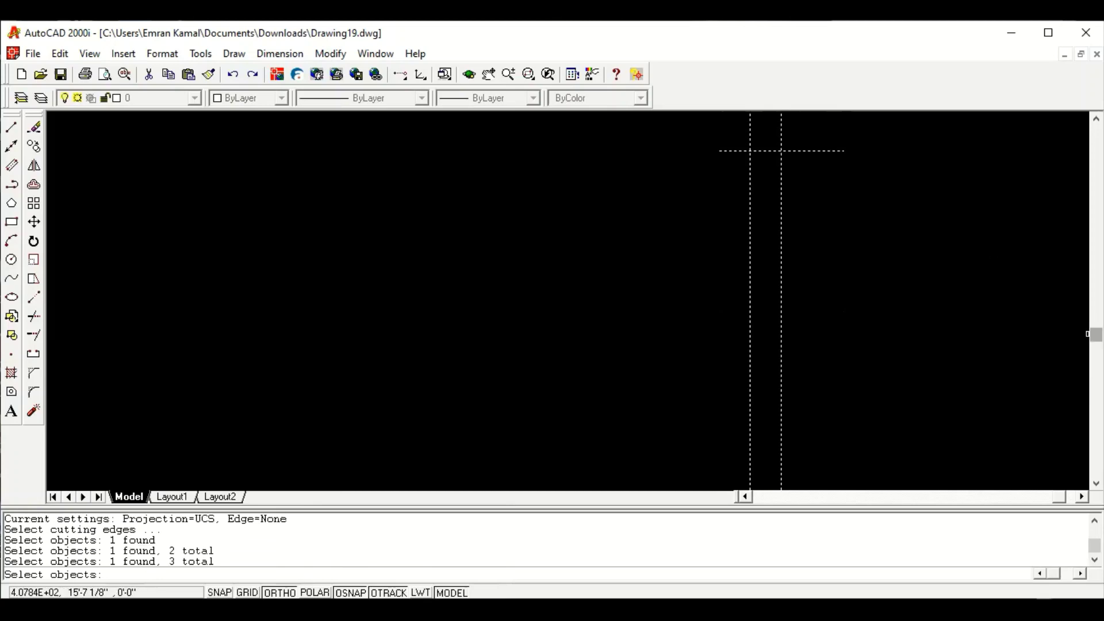
drag(1096, 335, 1096, 380)
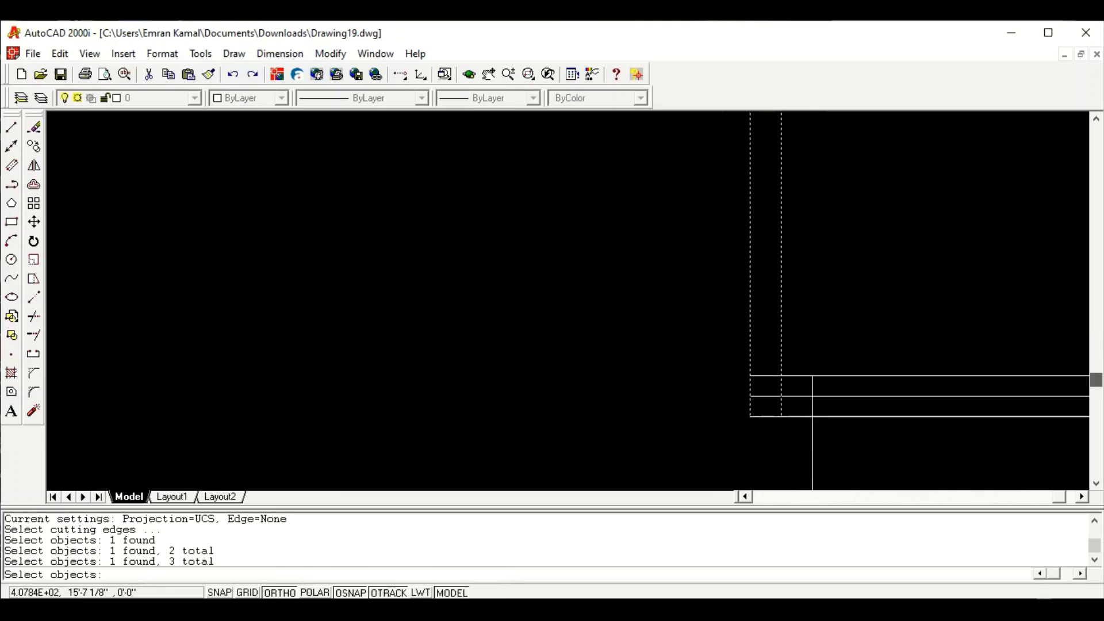
click(852, 376)
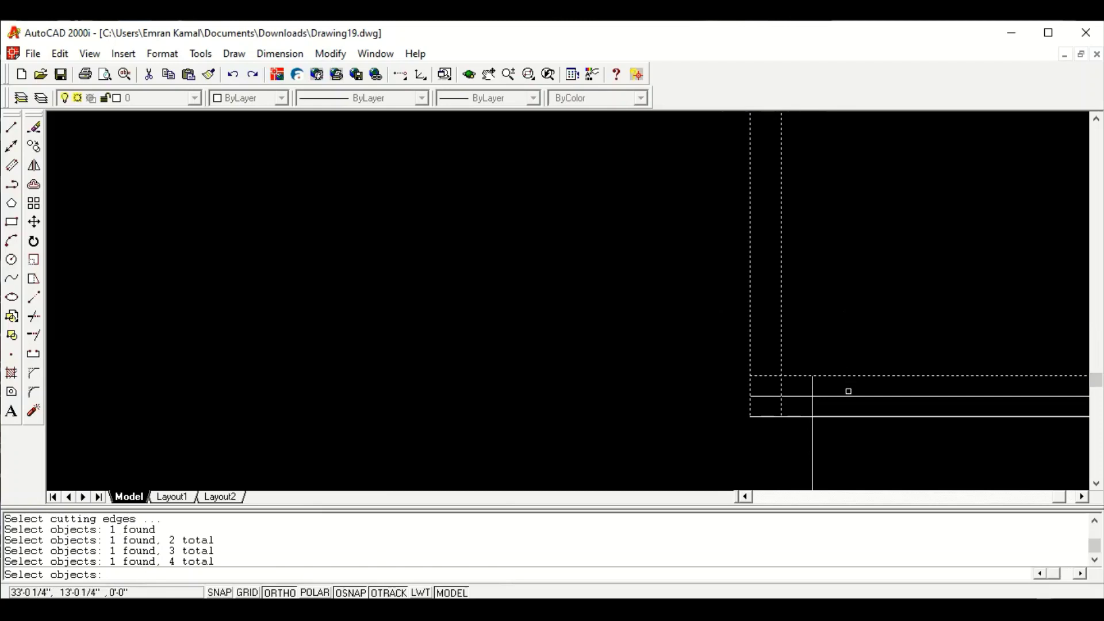
click(844, 396)
click(838, 416)
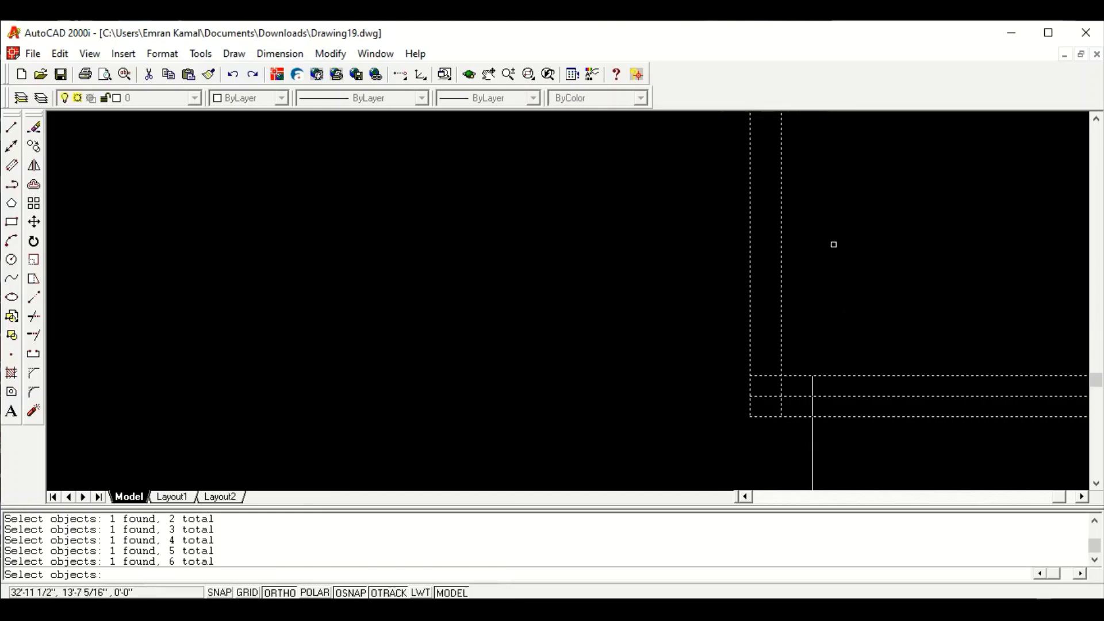
Cancel the trim and return to a close view of the right-wall window corner
key(Escape)
key(ctrl+z)
key(ctrl+z)
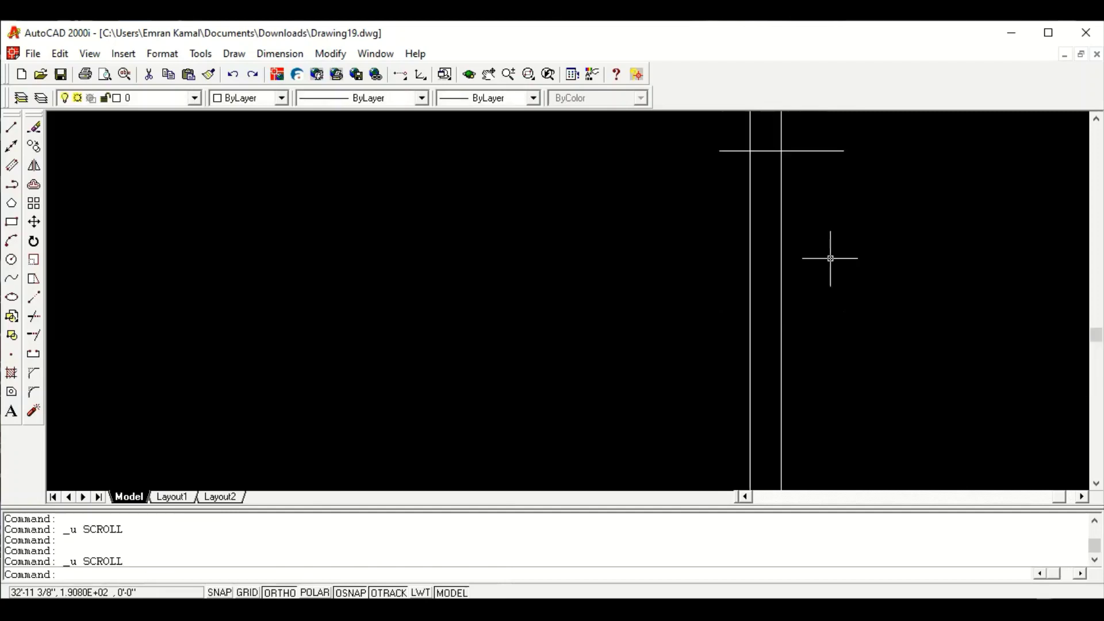
scroll(873, 309, down, 2)
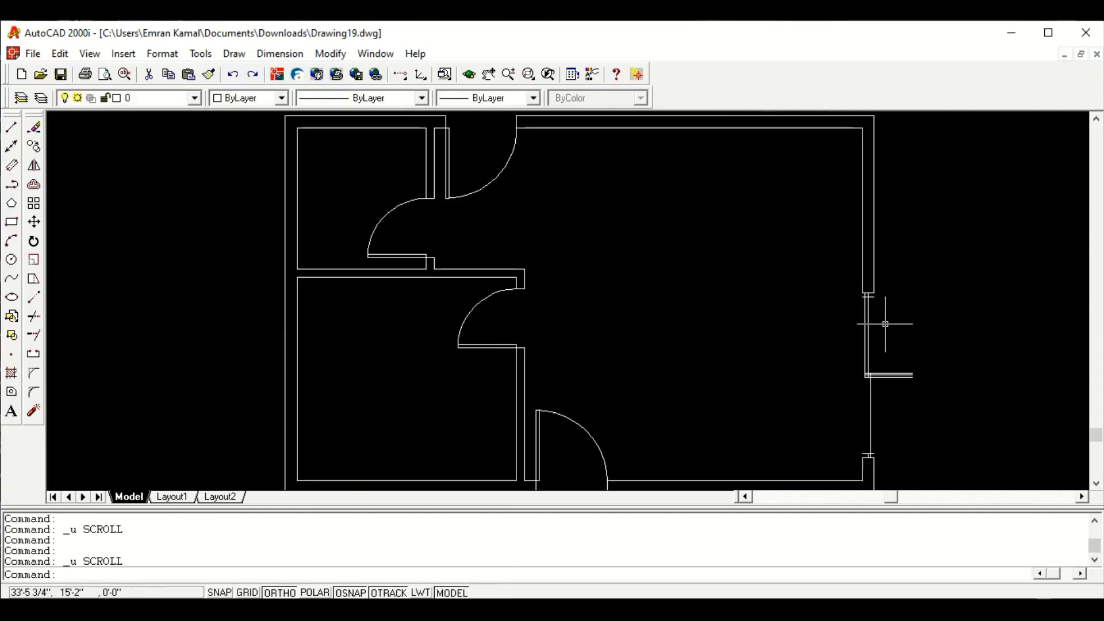
scroll(884, 324, up, 3)
scroll(885, 324, down, 1)
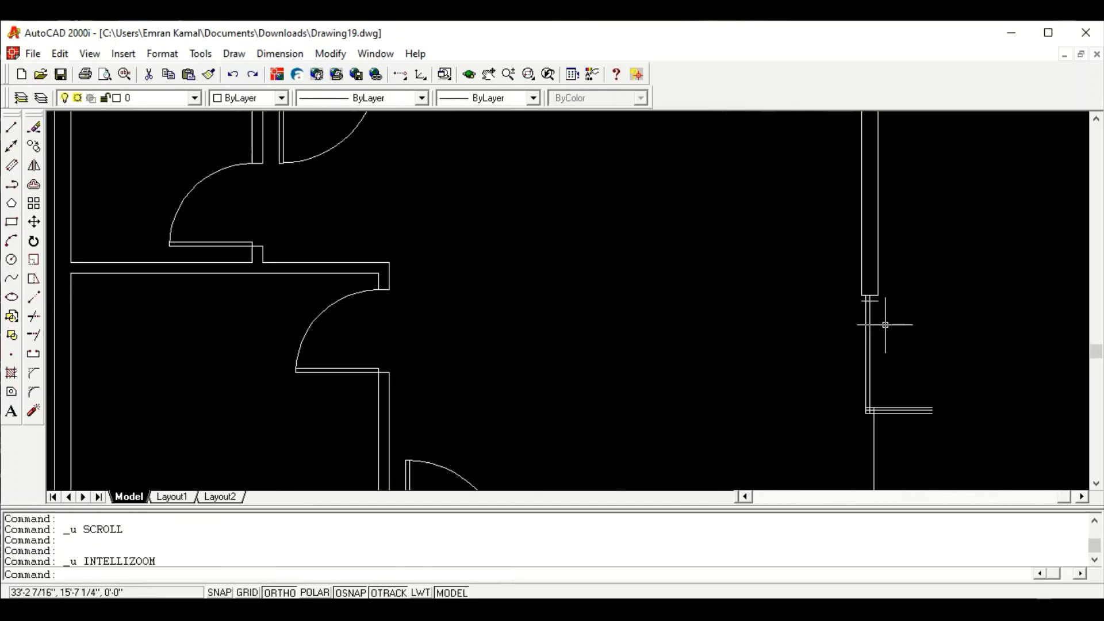
key(ctrl+z)
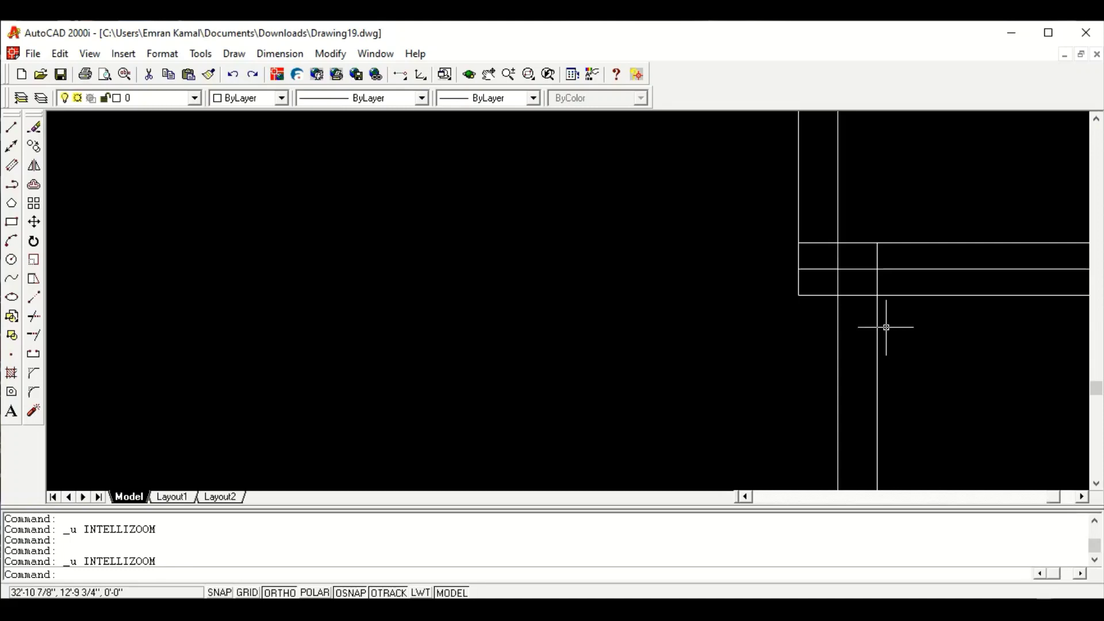
scroll(886, 327, down, 4)
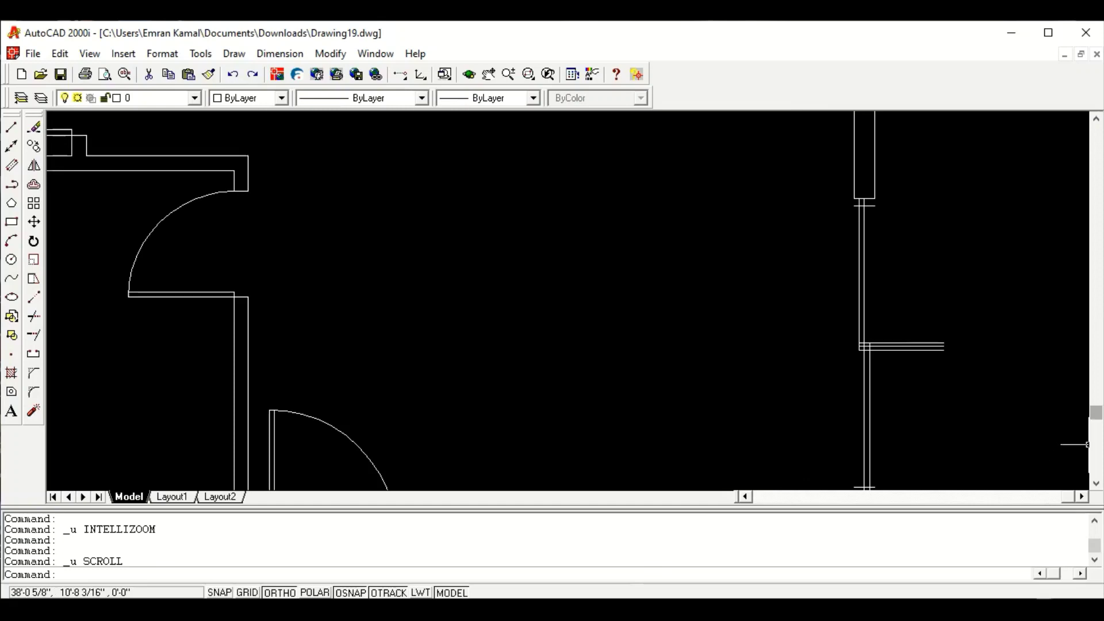
Start a trim using the upper wall end, both window lines, horizontal wall lines and lower jamb as edges
scroll(1087, 444, up, 1)
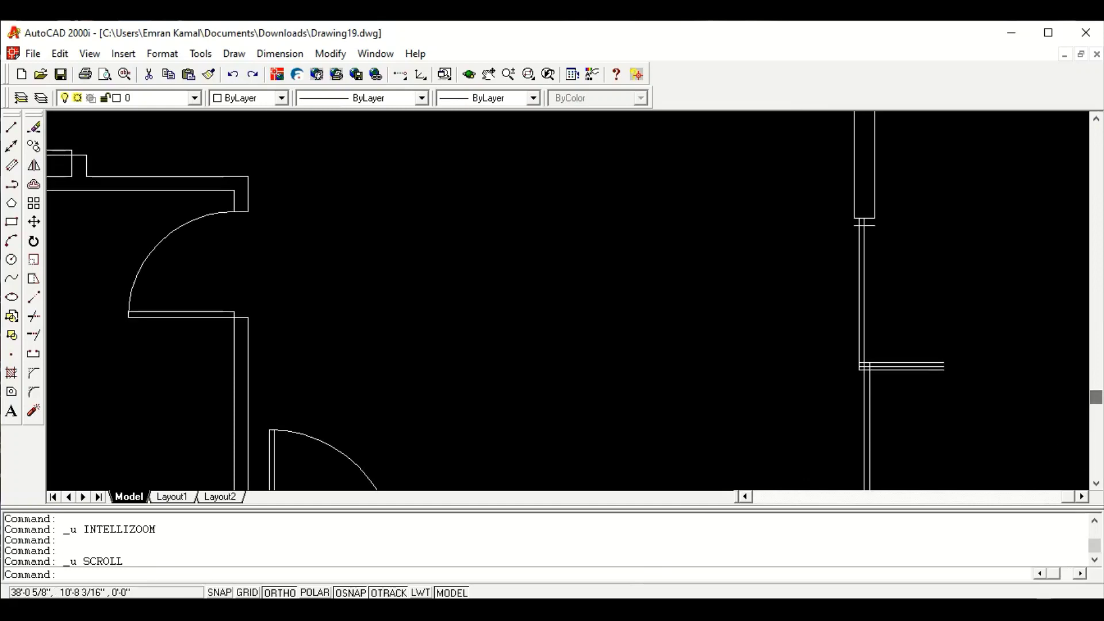
click(336, 53)
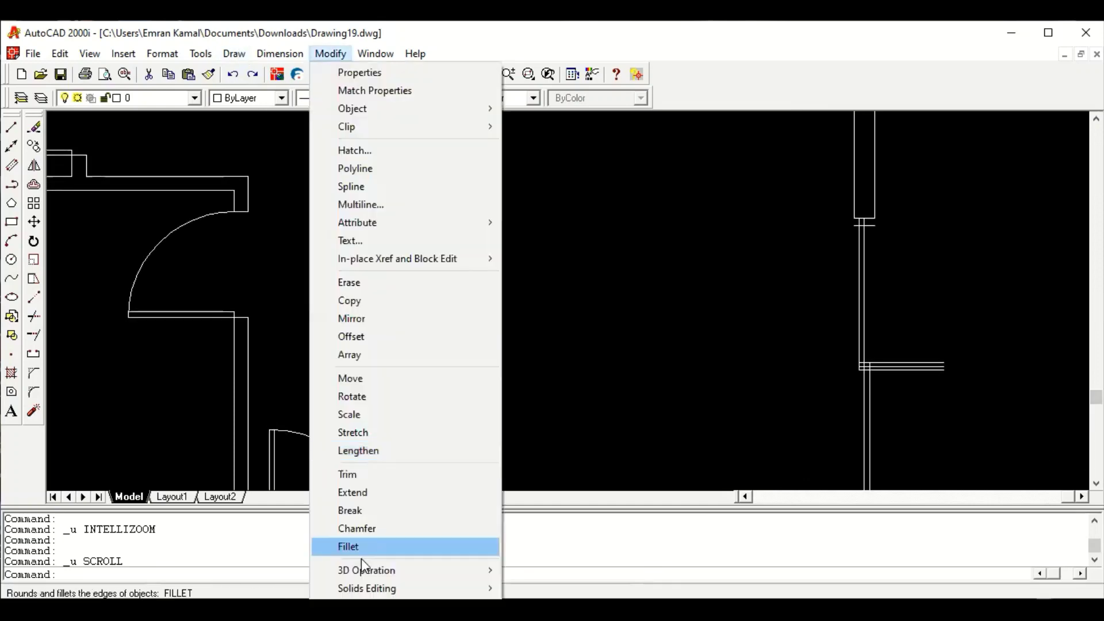
click(356, 477)
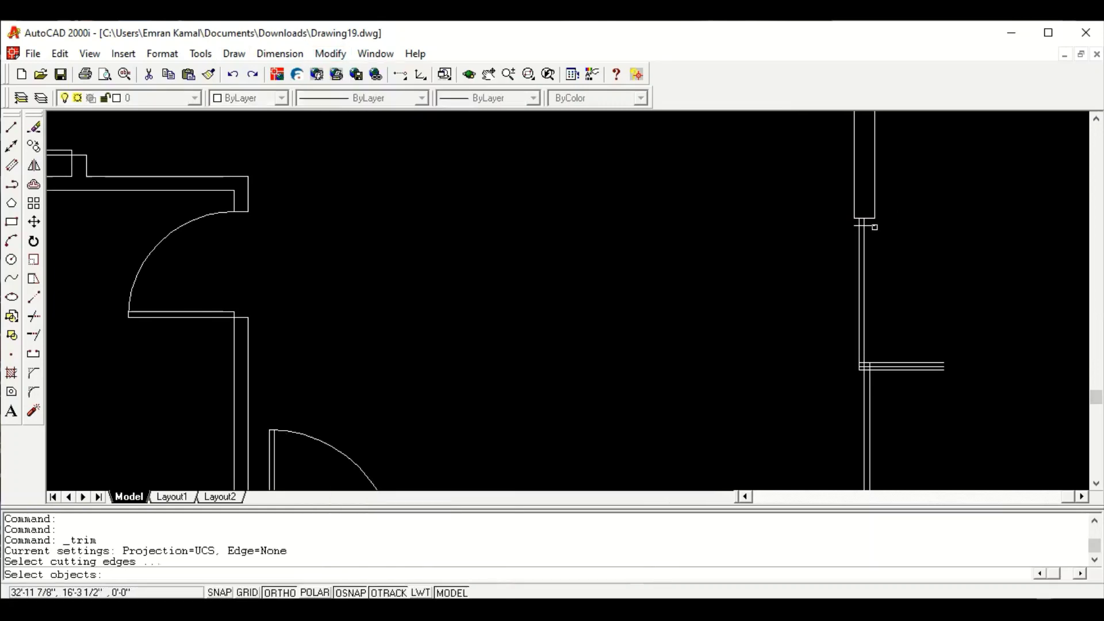
click(862, 225)
click(861, 246)
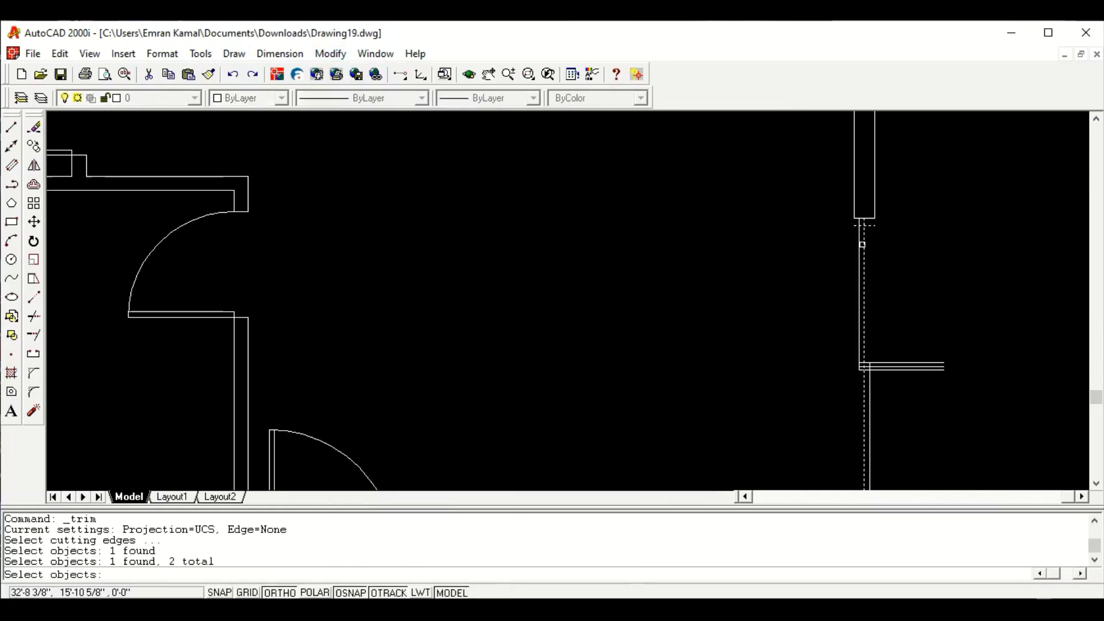
click(865, 414)
click(918, 363)
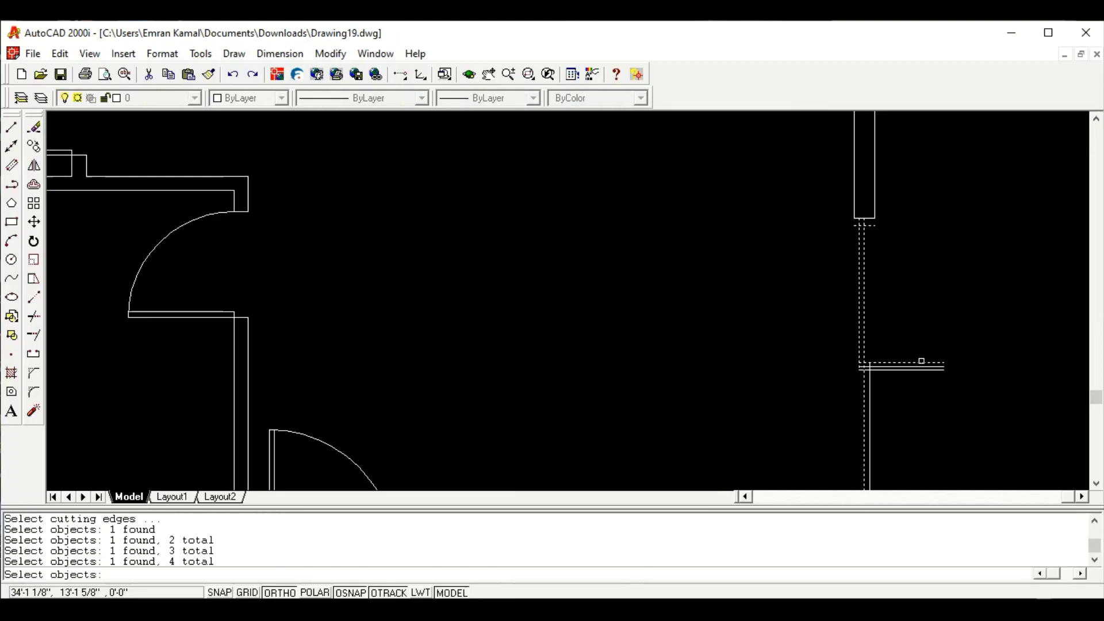
click(919, 367)
click(919, 366)
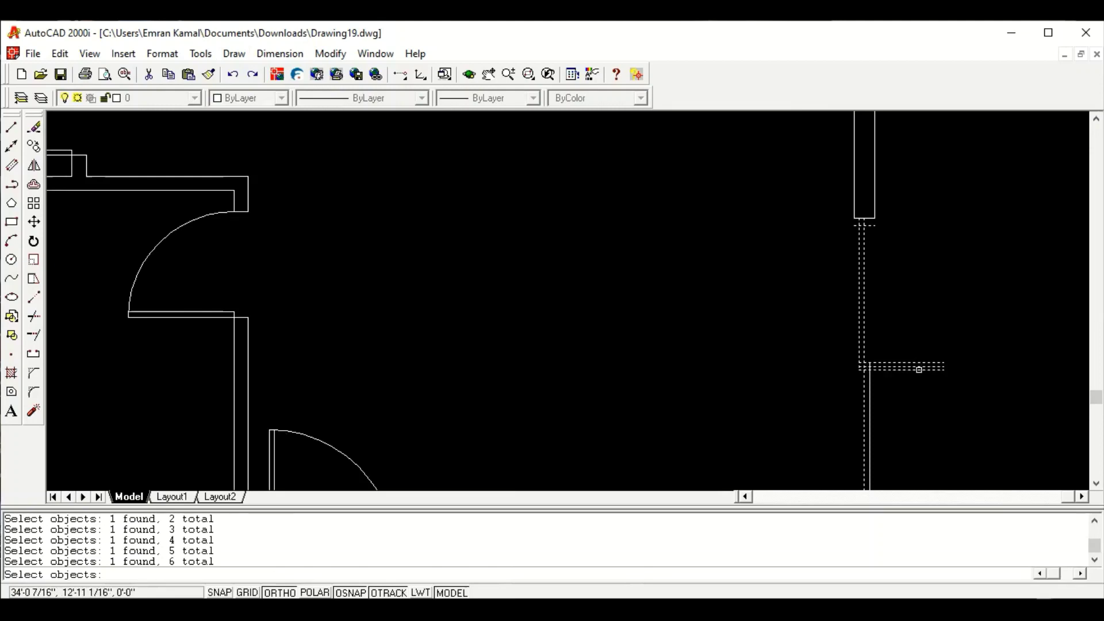
click(869, 411)
scroll(868, 409, down, 3)
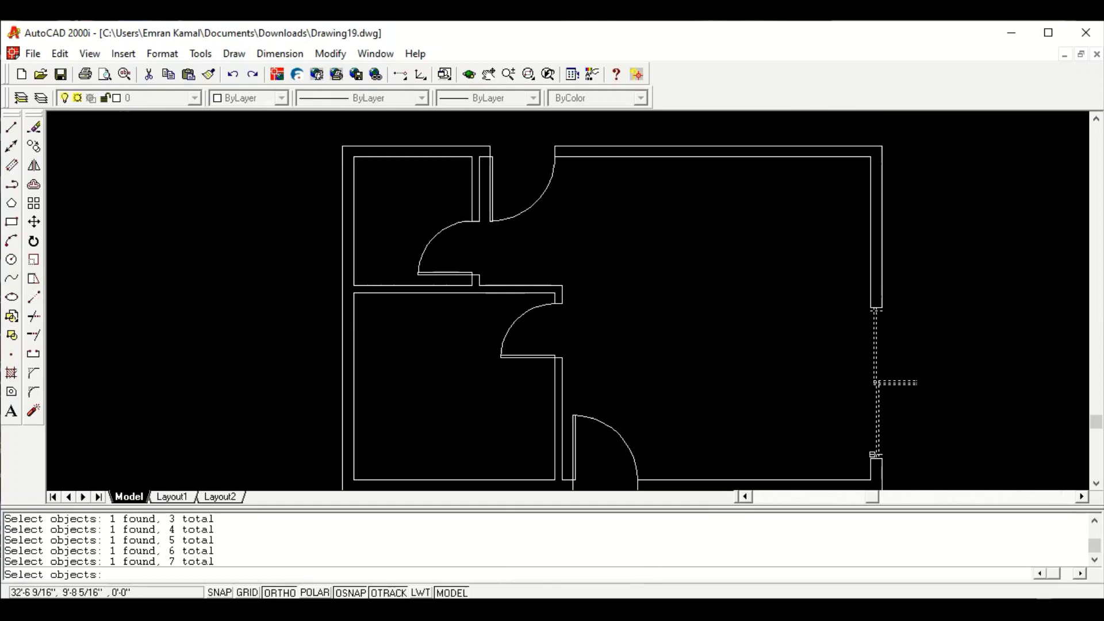
click(872, 452)
Trim the horizontal line between the verticals and the lower horizontal line's left overhang
key(Return)
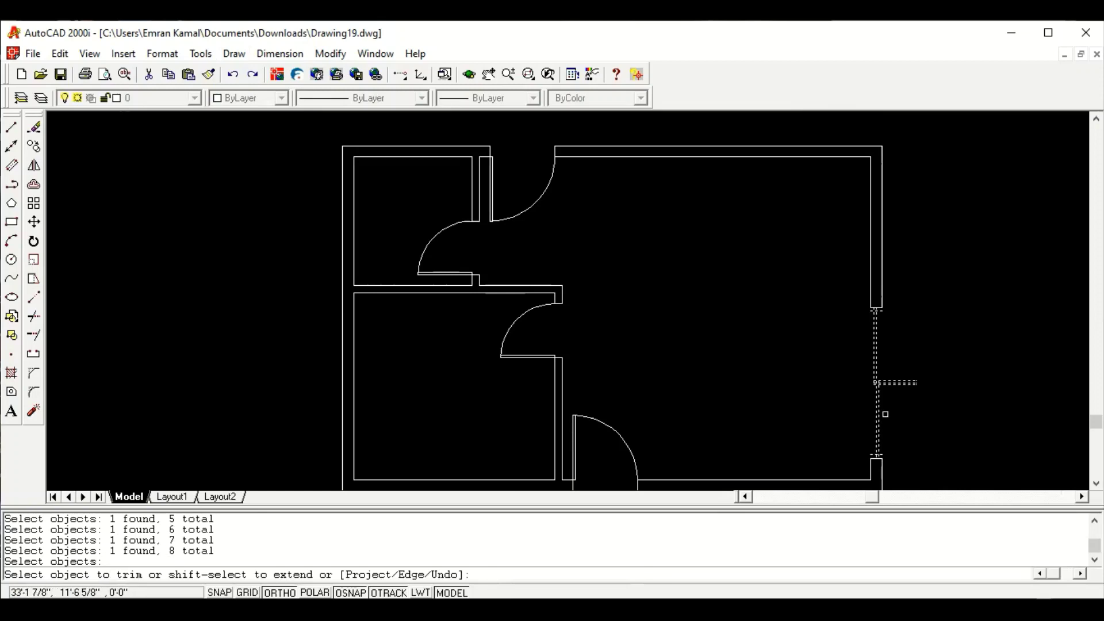
scroll(912, 406, up, 2)
scroll(886, 402, up, 2)
scroll(874, 396, up, 2)
scroll(874, 397, up, 2)
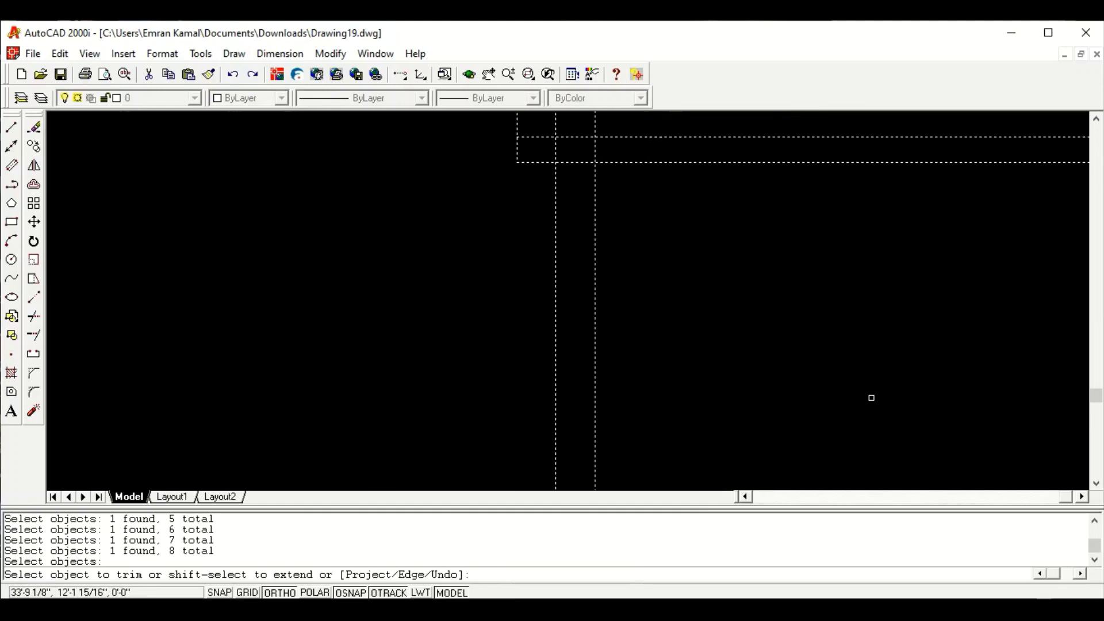
scroll(871, 397, down, 1)
mouse_move(1096, 396)
mouse_down()
mouse_move(1096, 370)
mouse_move(1096, 388)
mouse_up()
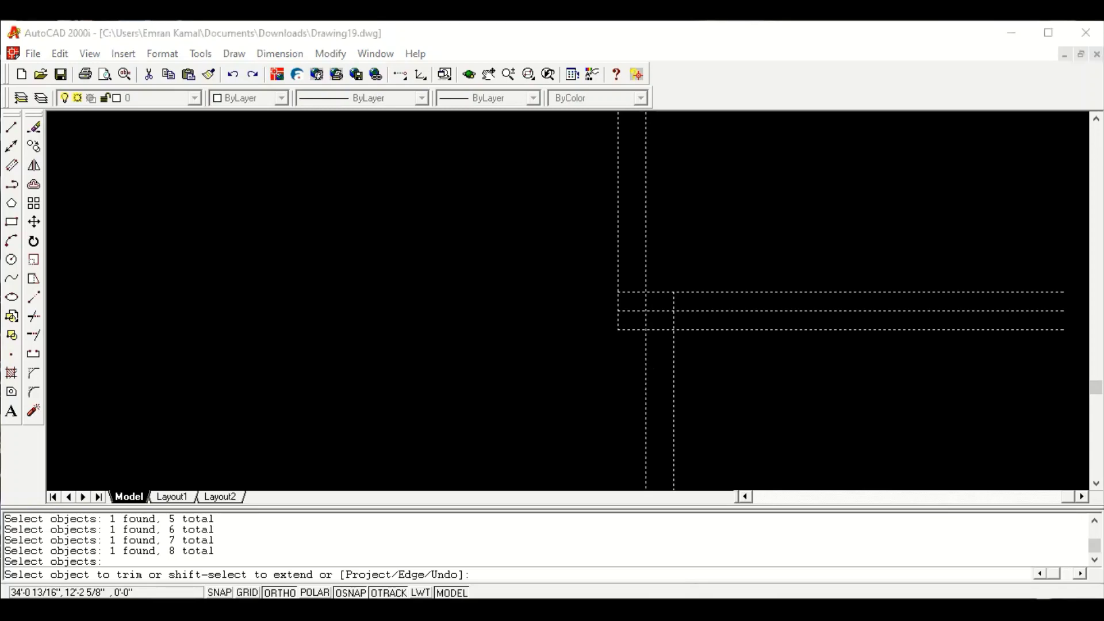
click(698, 47)
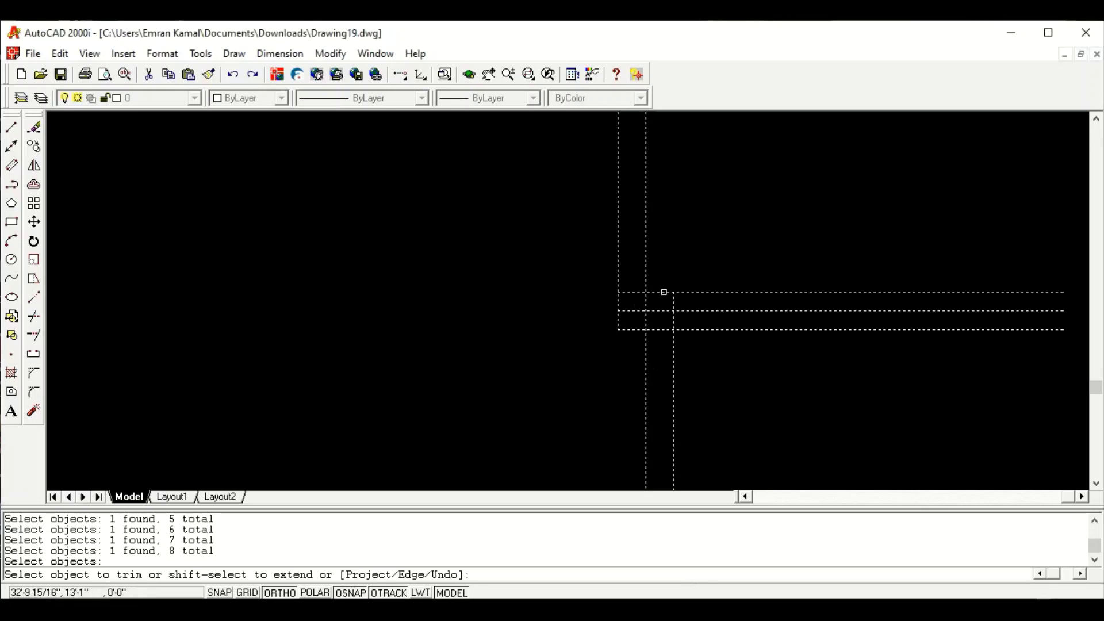
click(661, 292)
click(632, 330)
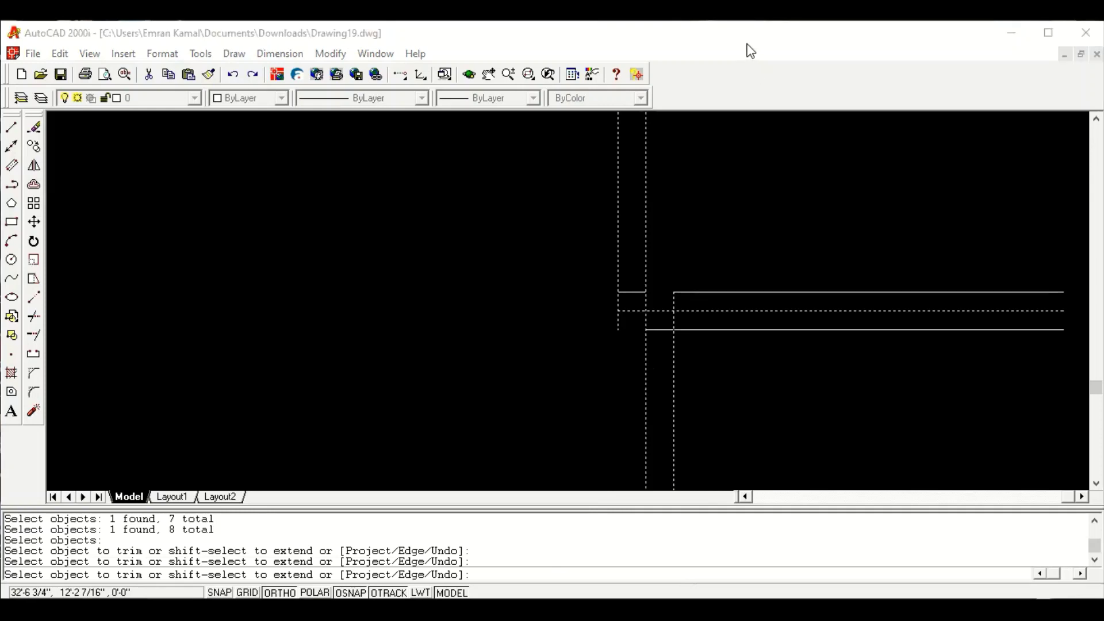
Trim the vertical below the upper horizontal, the short vertical piece, and the horizontal's right end
click(616, 323)
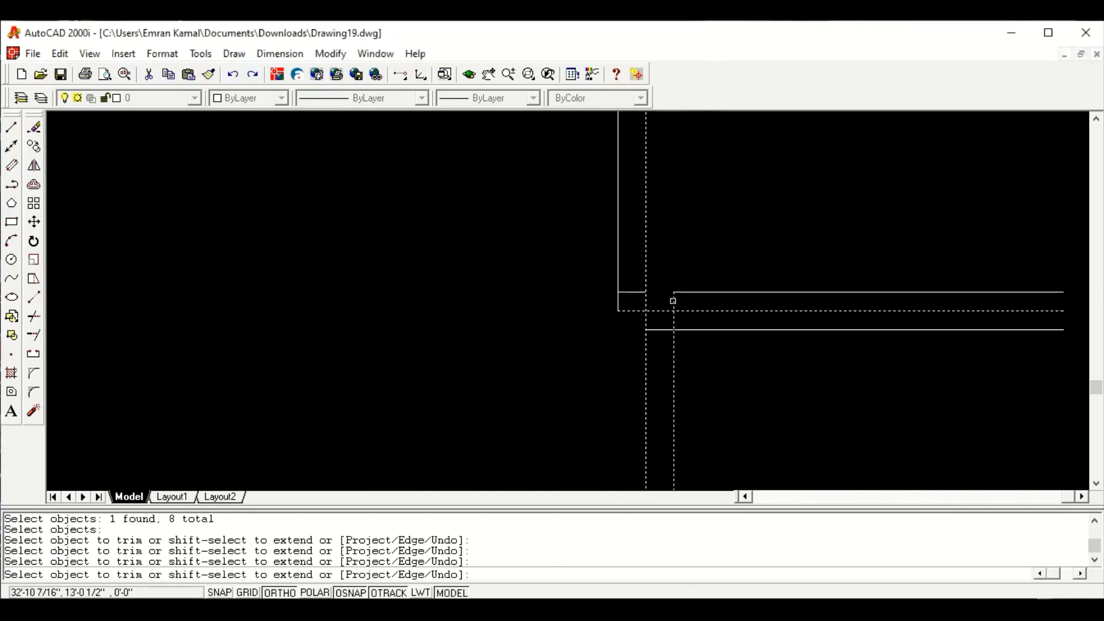
click(674, 301)
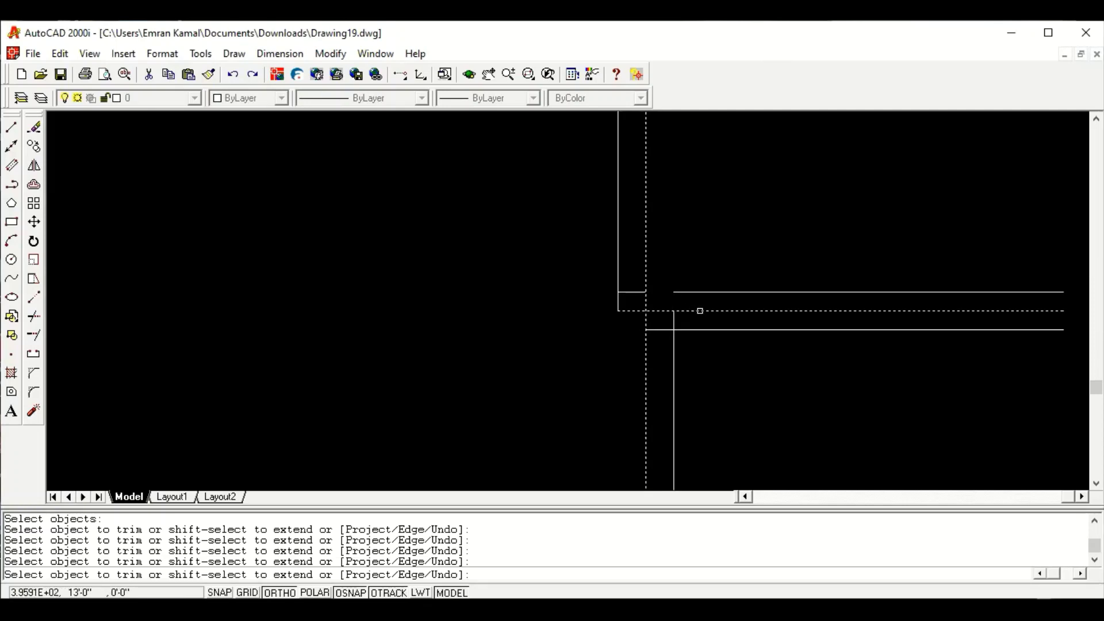
click(700, 311)
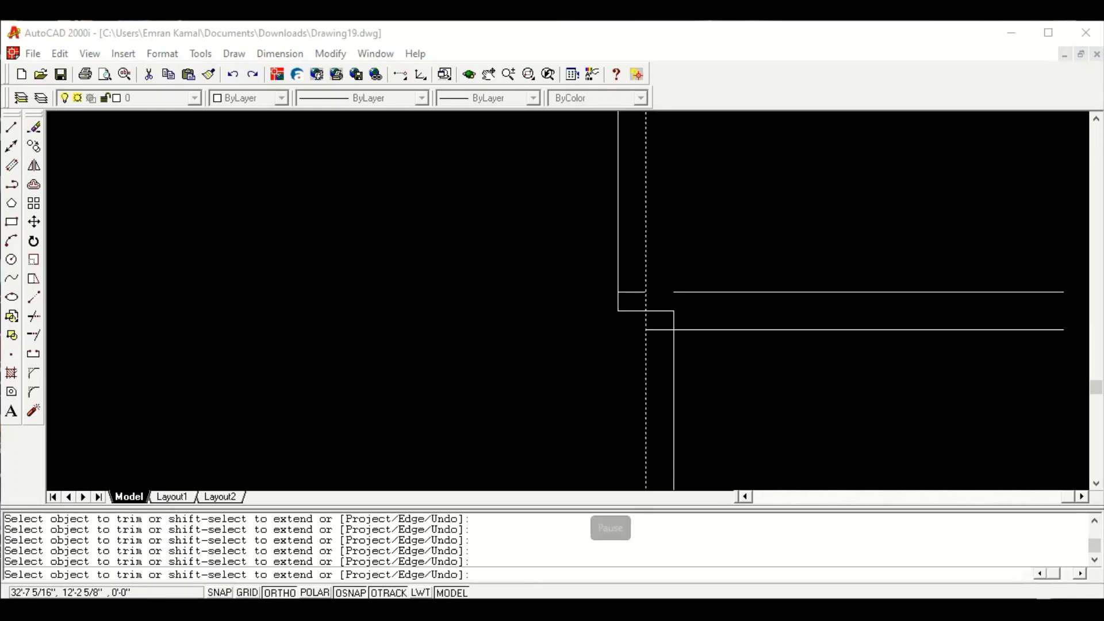
click(742, 58)
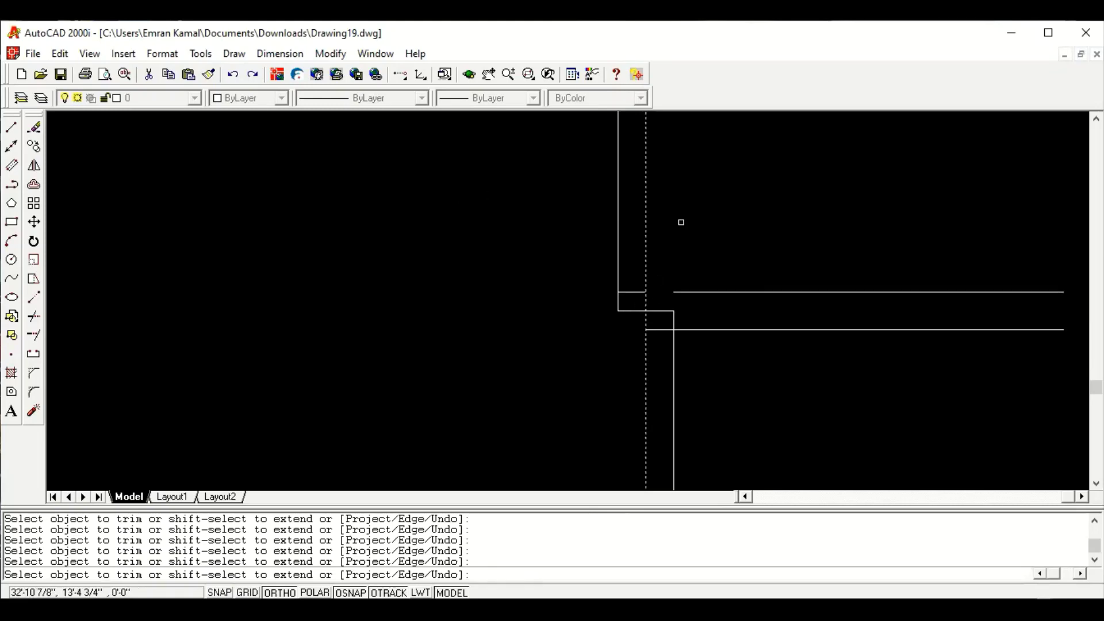
Trim the extra horizontal line at the window top and the wall segments inside the opening
scroll(680, 222, down, 3)
scroll(680, 229, down, 2)
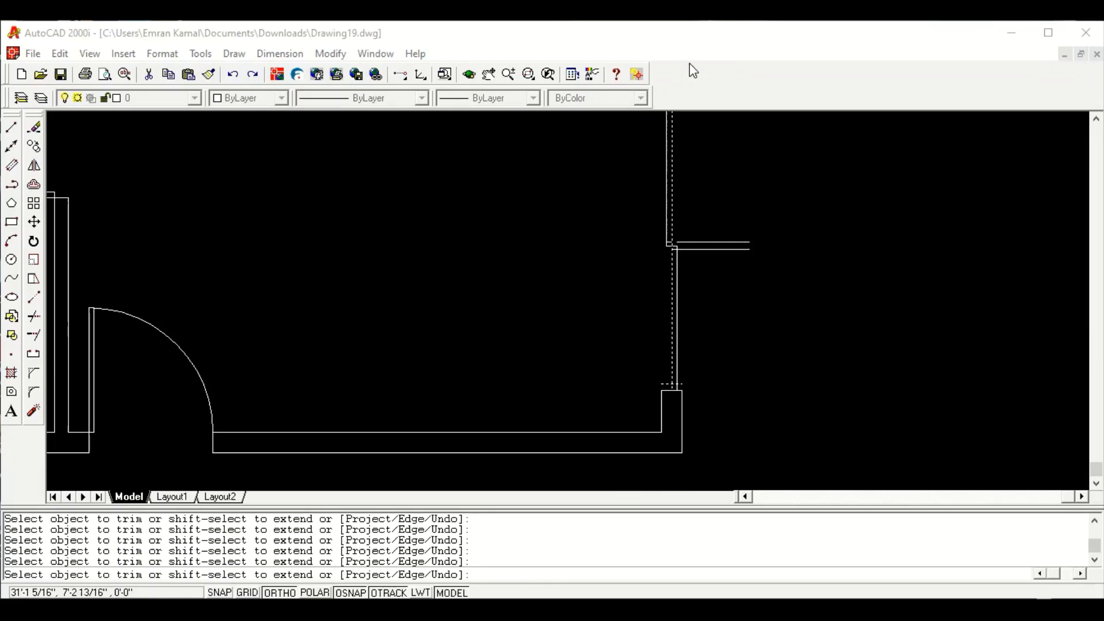
scroll(709, 293, up, 1)
scroll(709, 293, up, 1)
scroll(709, 293, up, 1)
scroll(709, 294, up, 1)
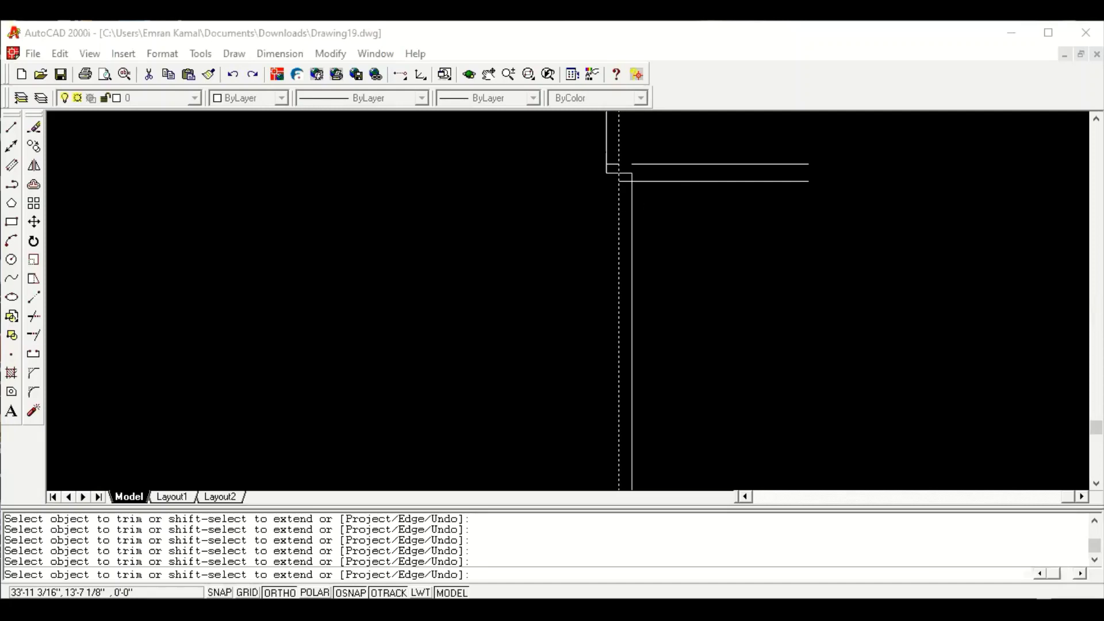
click(672, 182)
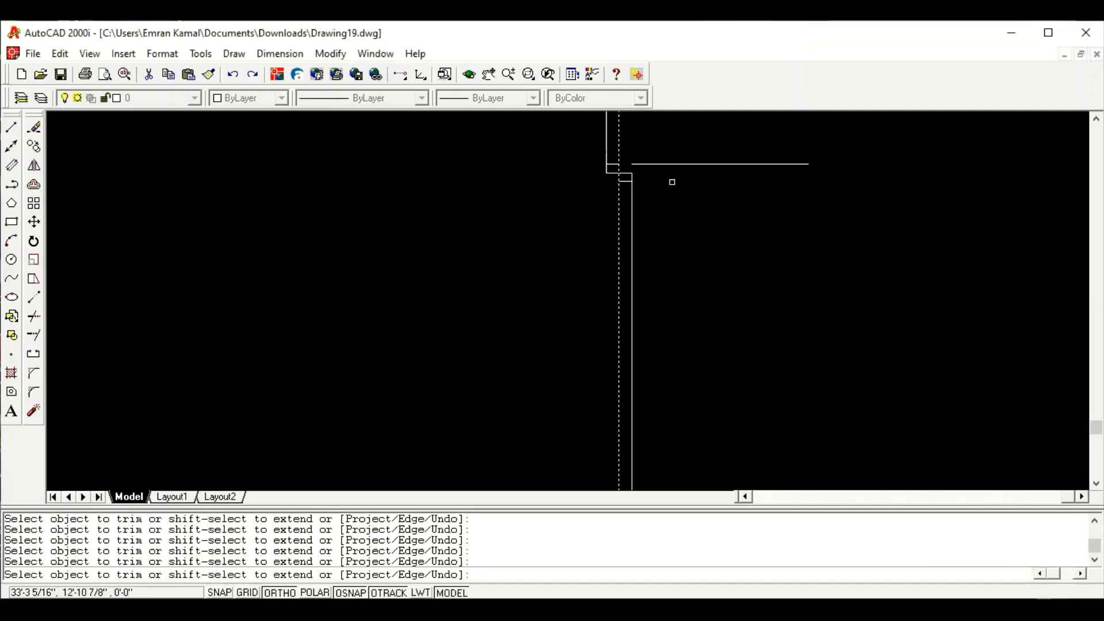
scroll(678, 253, down, 1)
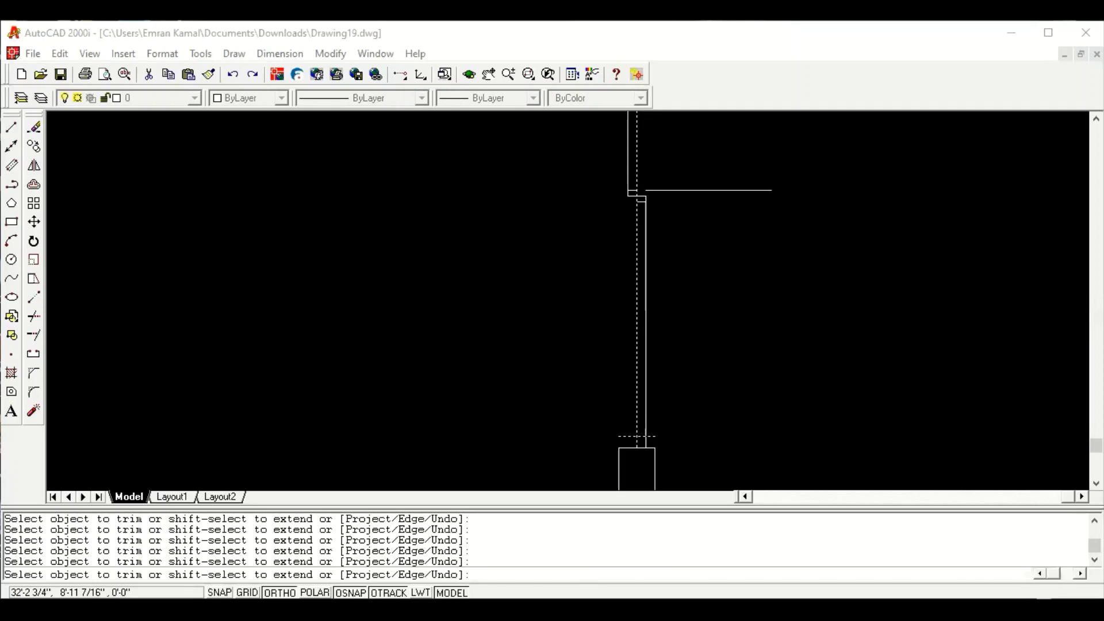
click(637, 135)
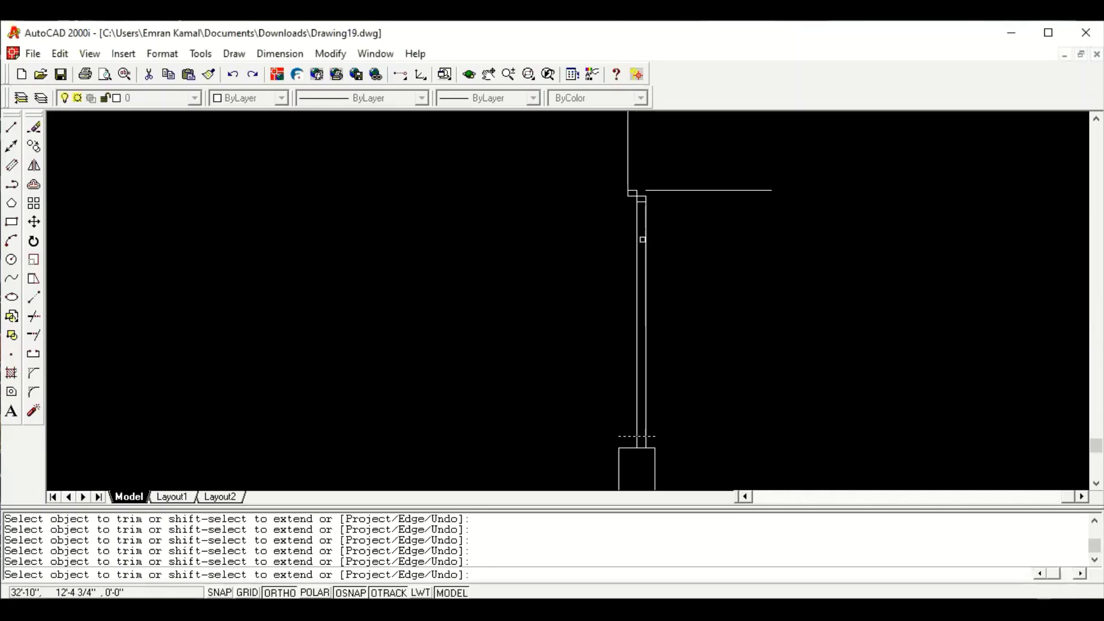
click(638, 240)
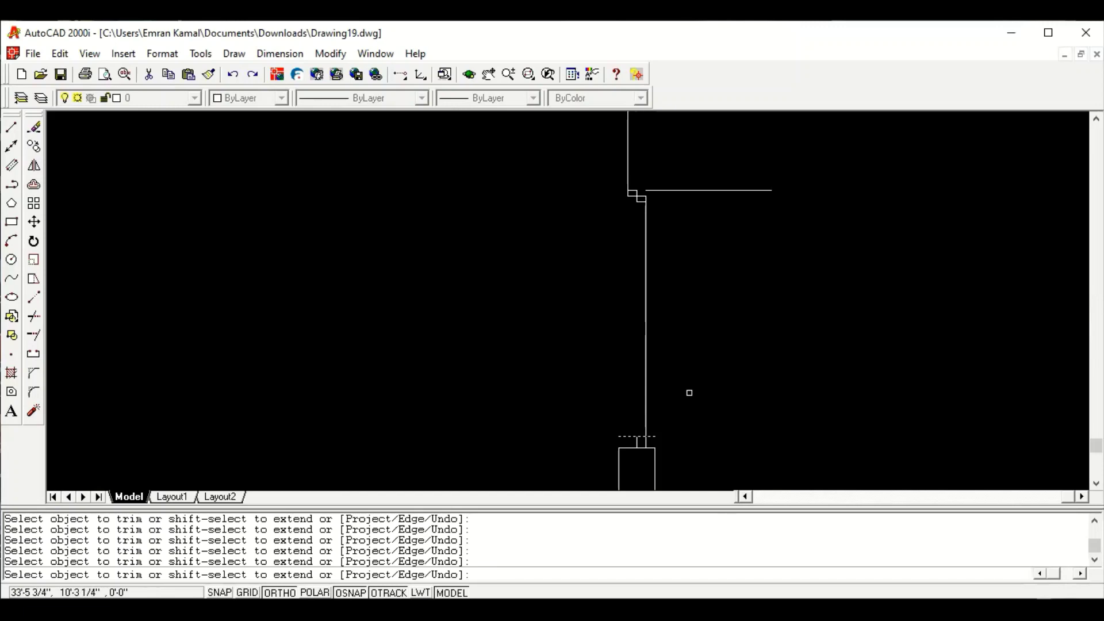
End the trim and pan up to bring the top of the floor plan into view
key(Return)
scroll(742, 362, down, 1)
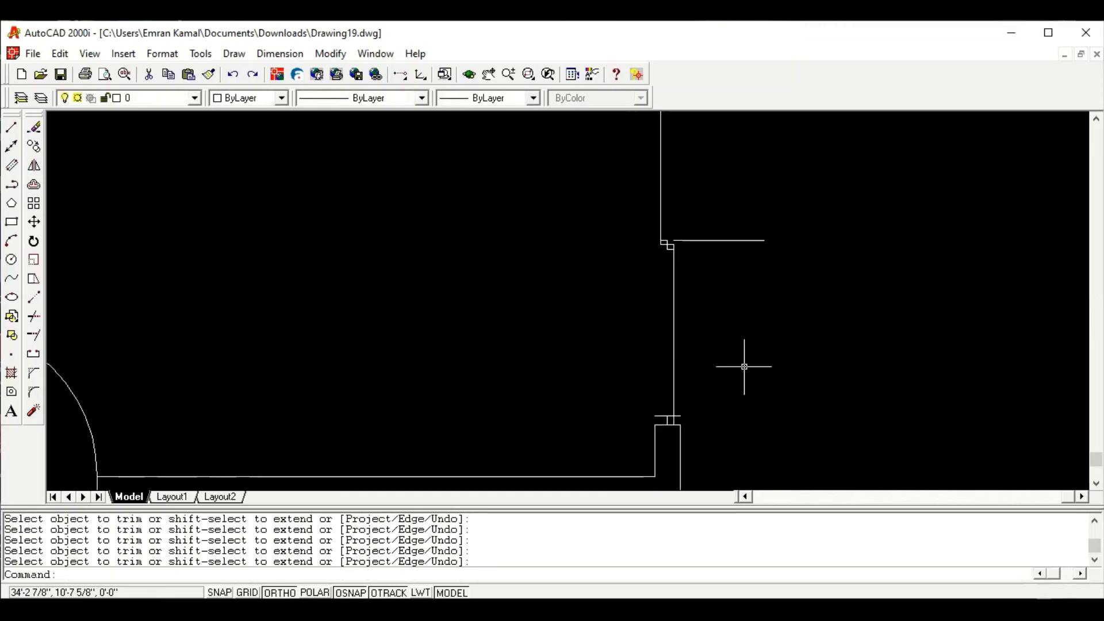
scroll(748, 252, down, 5)
scroll(736, 267, up, 3)
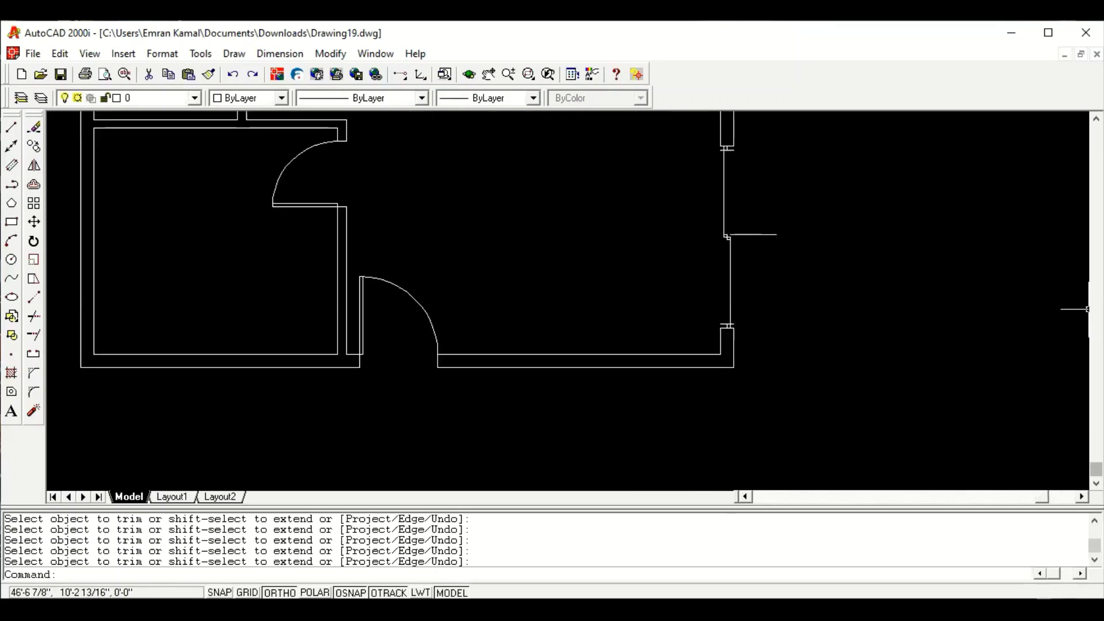
click(1095, 457)
drag(1095, 468, 1095, 315)
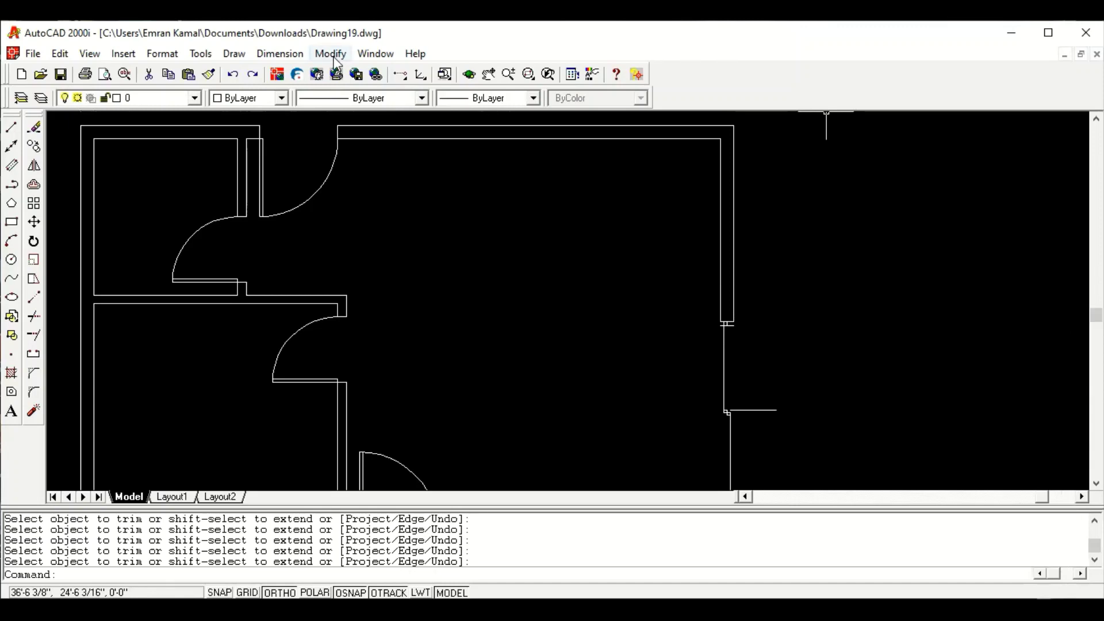
Erase the short horizontal line sticking out of the right wall beside the window
click(333, 54)
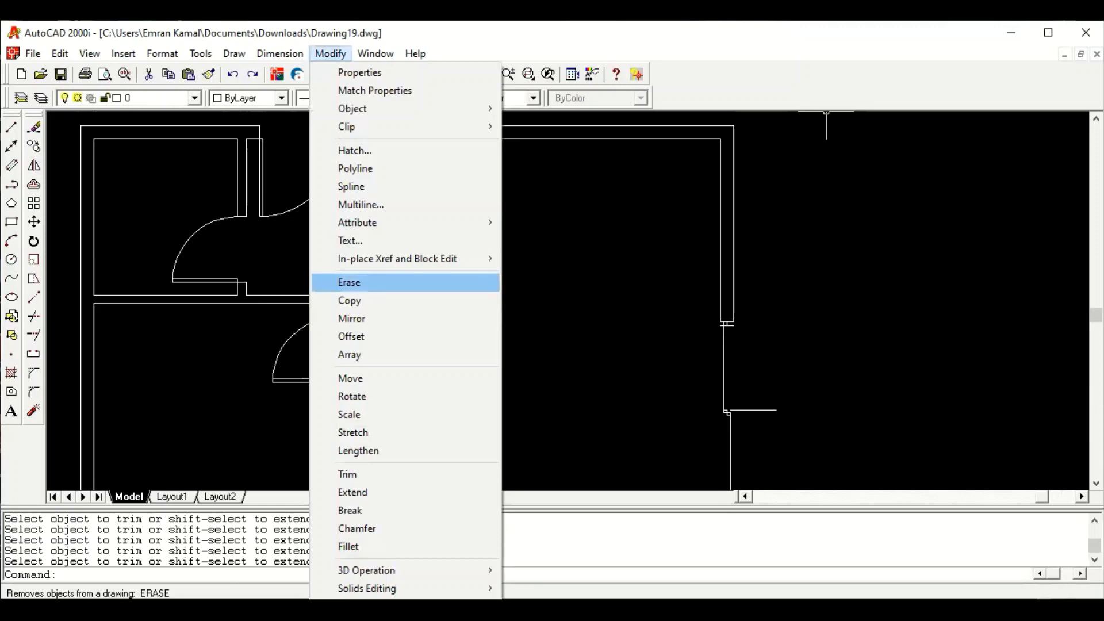
click(349, 283)
click(763, 409)
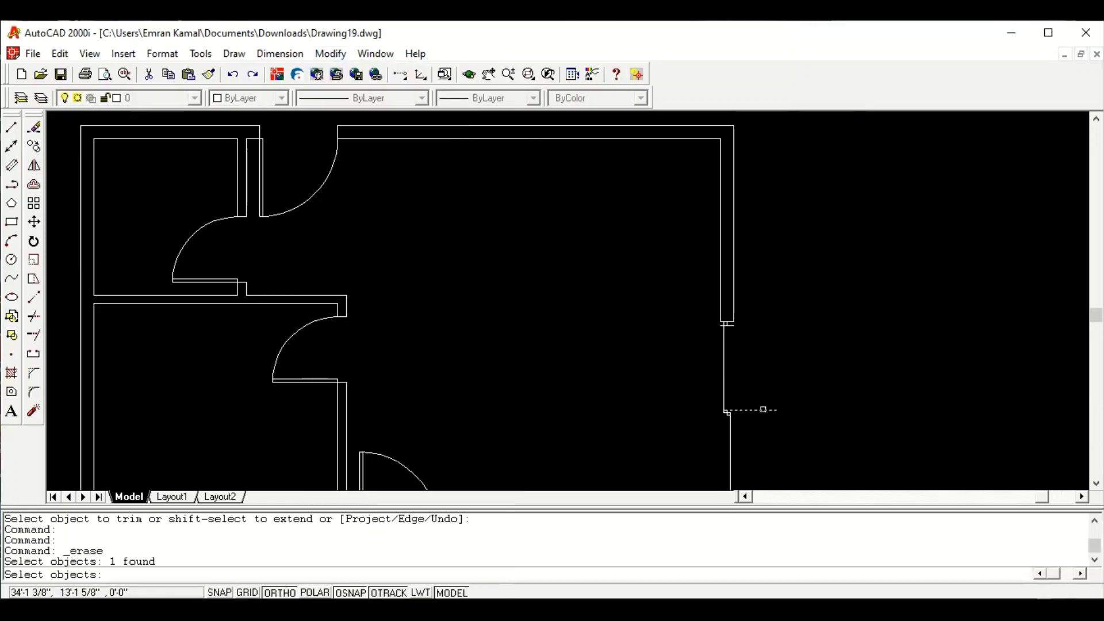
key(Return)
scroll(775, 340, down, 3)
scroll(776, 342, up, 2)
scroll(777, 343, down, 1)
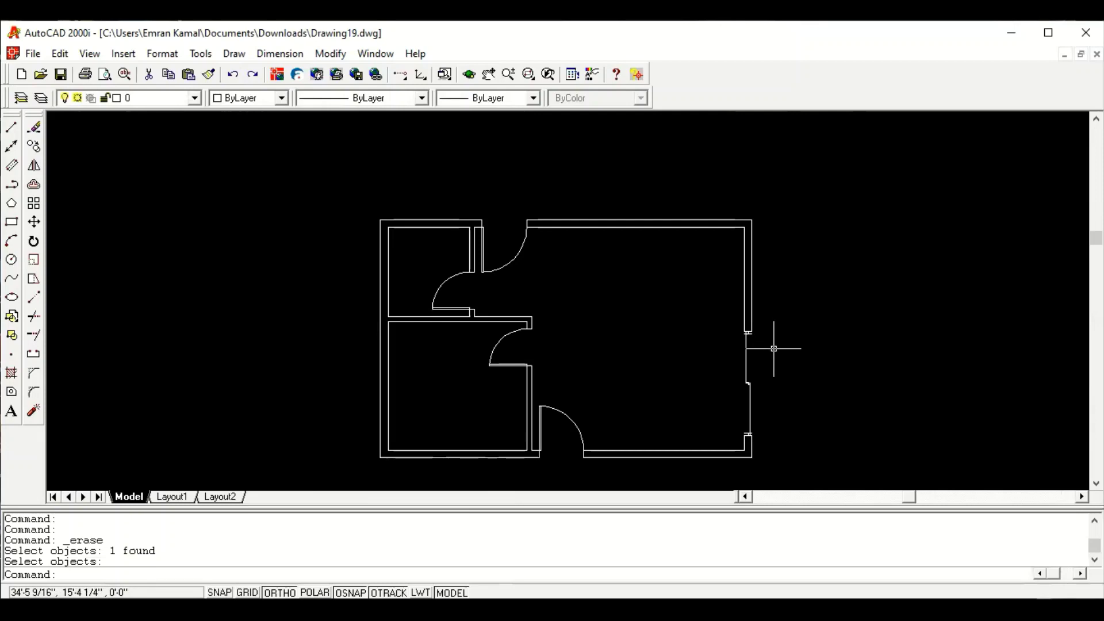
scroll(774, 348, up, 2)
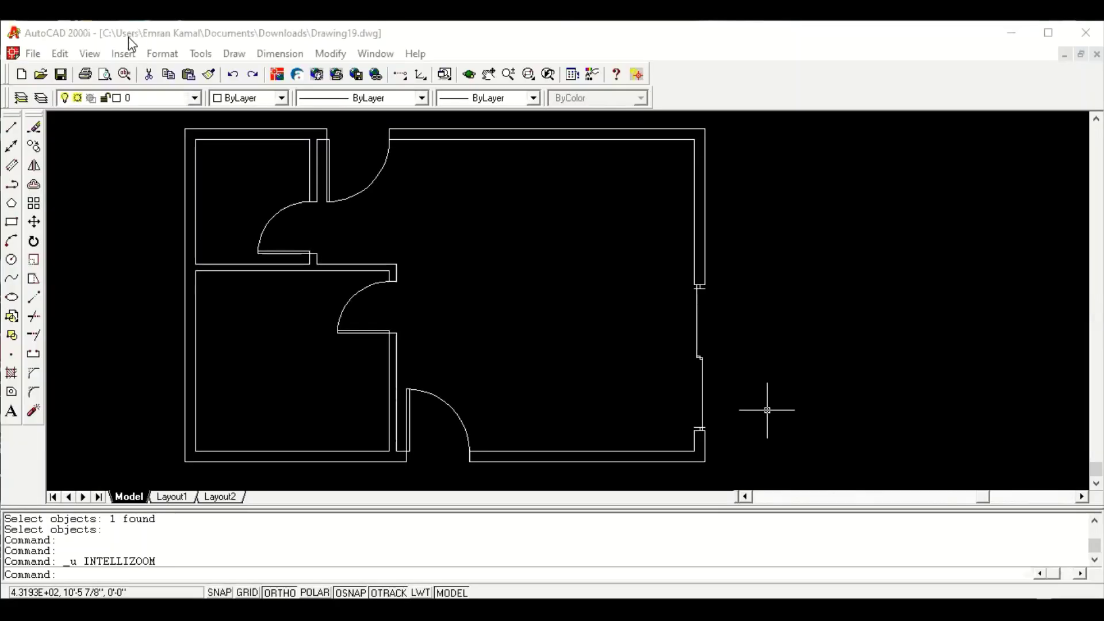
scroll(768, 411, up, 4)
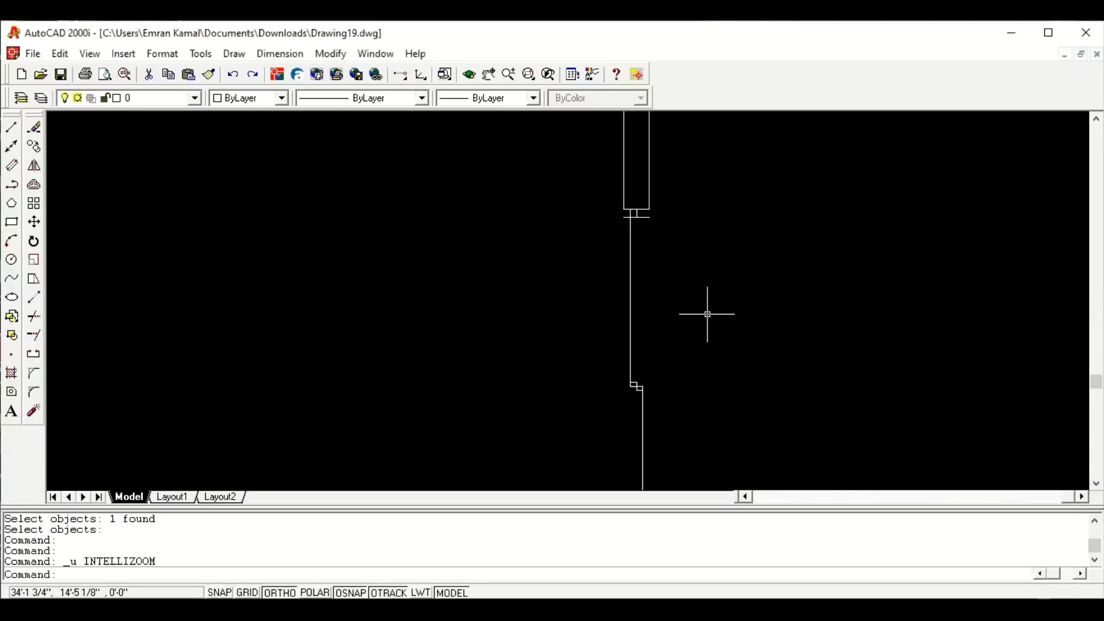
scroll(707, 316, up, 1)
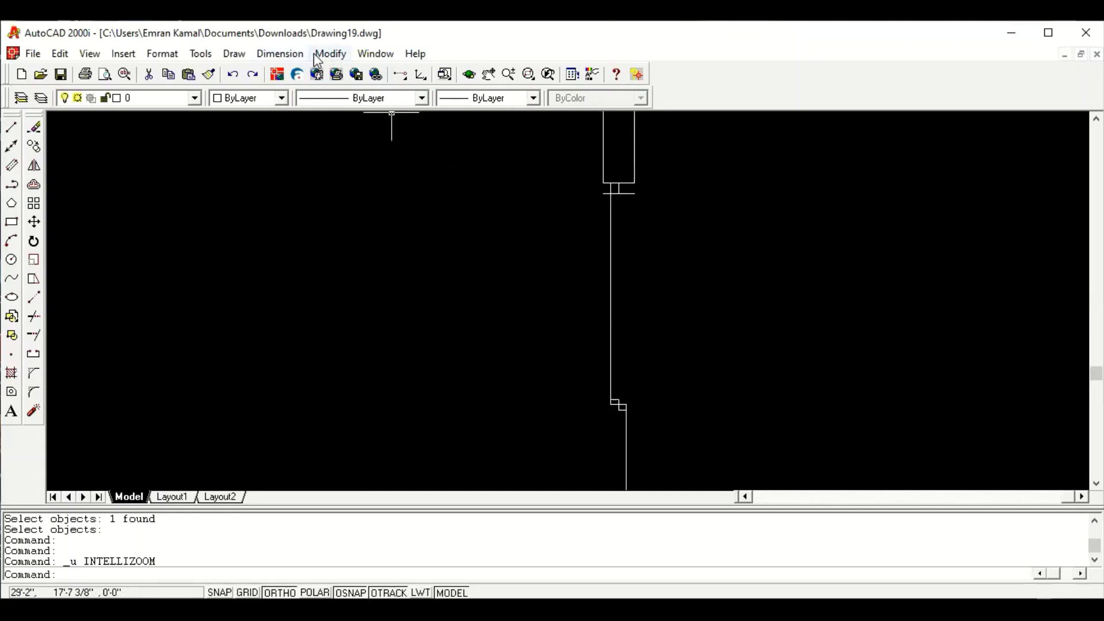
Erase the short tick and the small leftover piece at the window's top
click(331, 54)
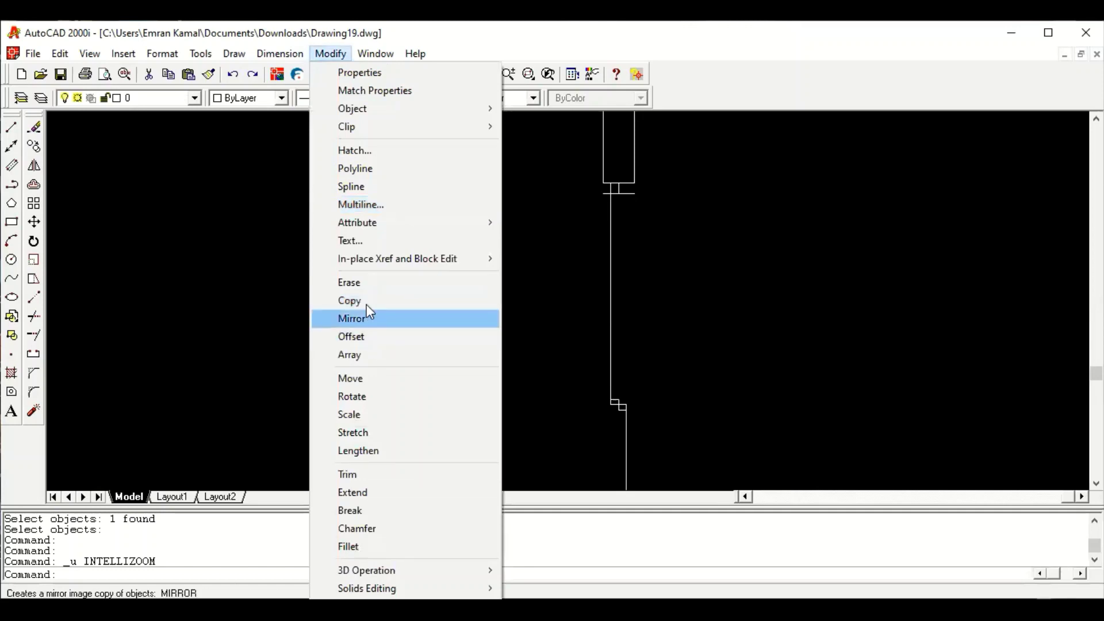
click(360, 282)
click(633, 195)
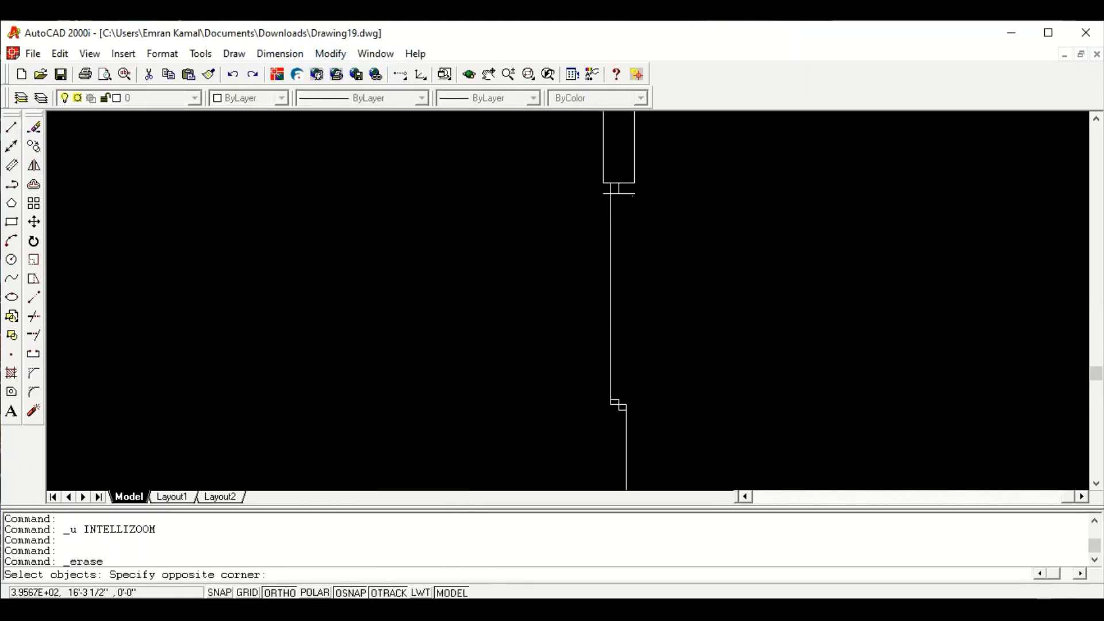
click(632, 194)
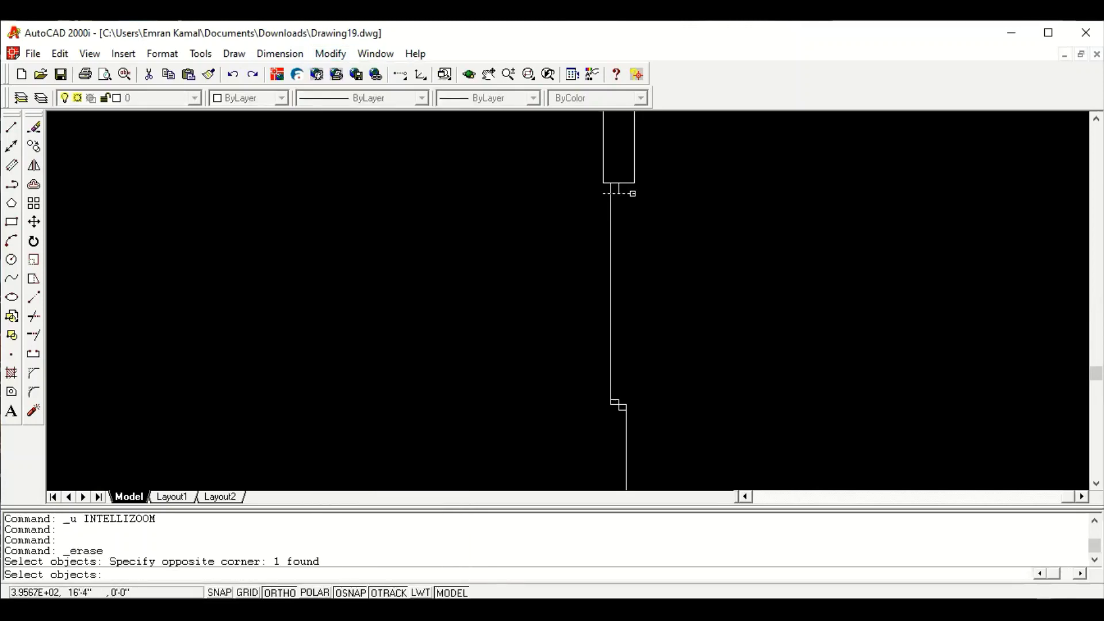
key(Return)
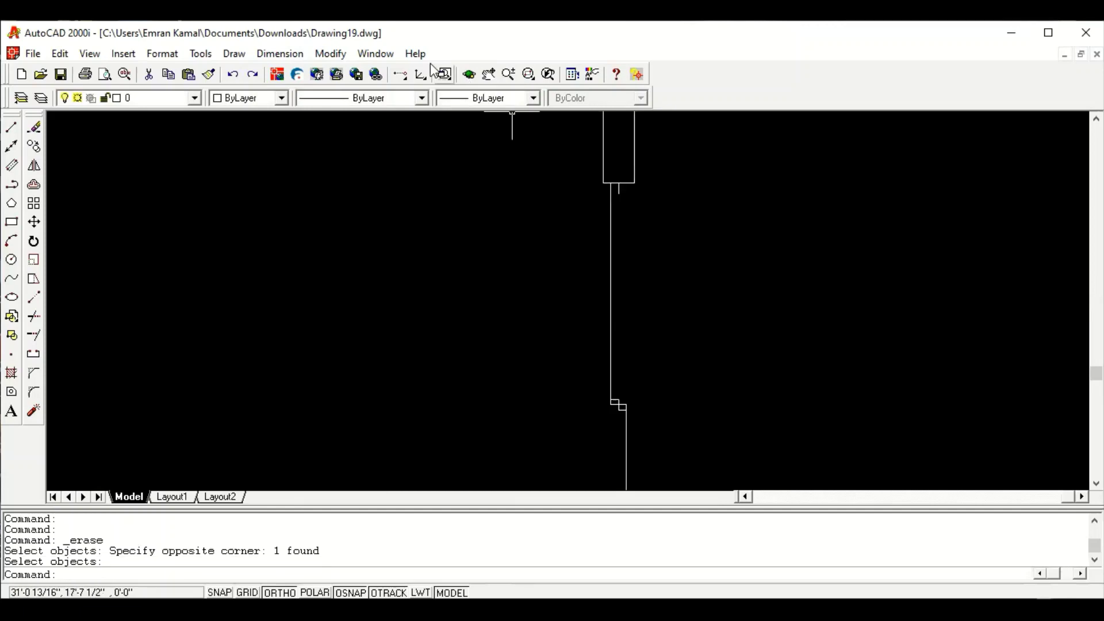
click(324, 56)
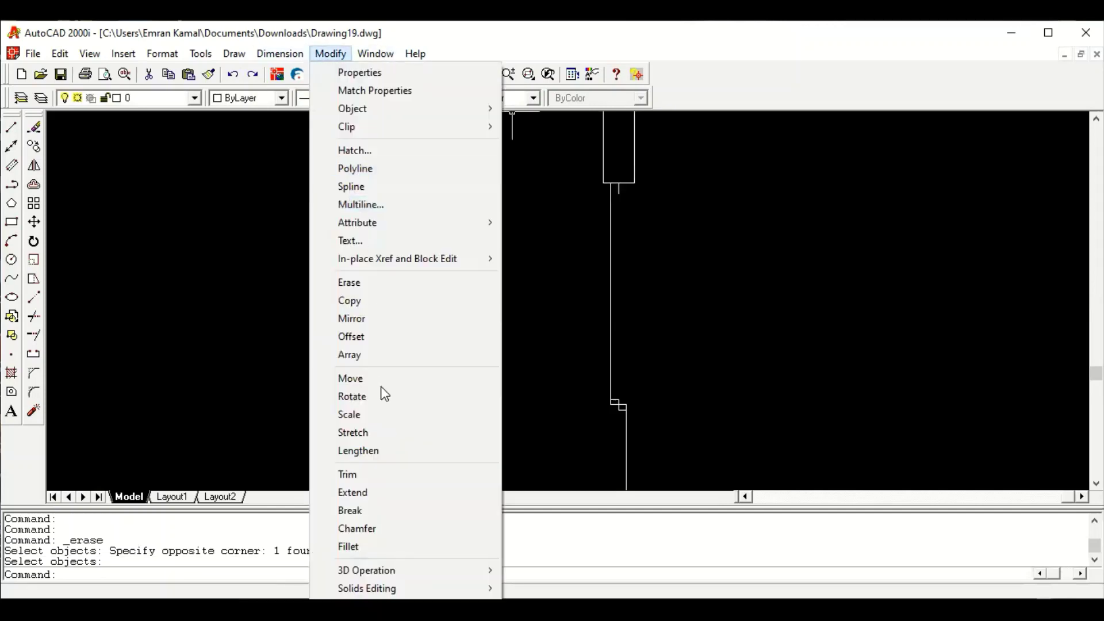
click(369, 290)
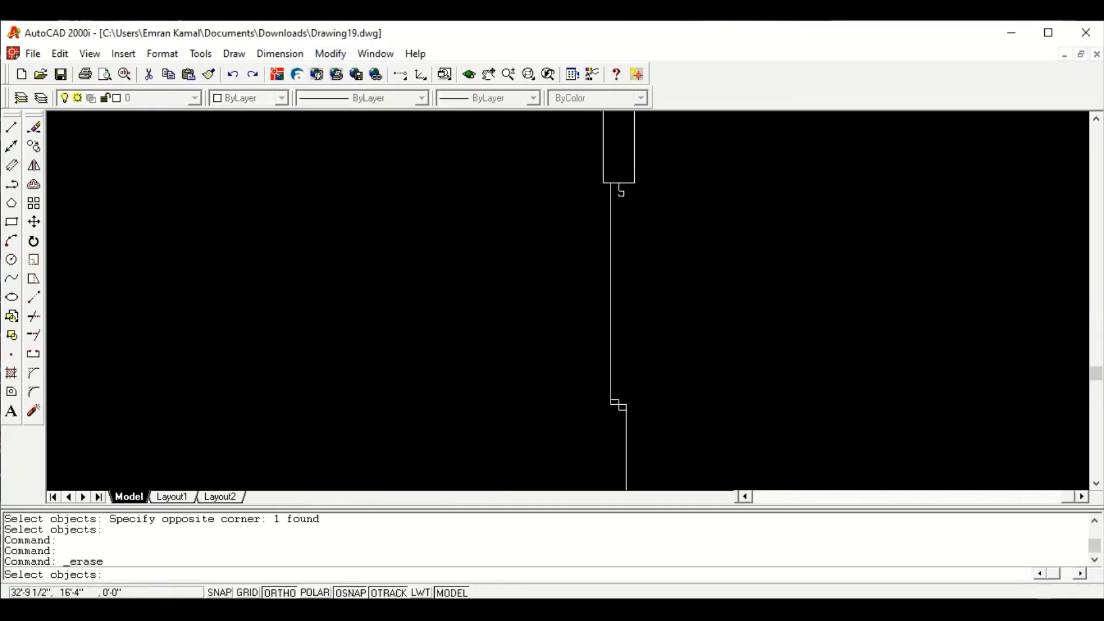
click(621, 191)
key(Return)
scroll(682, 345, down, 3)
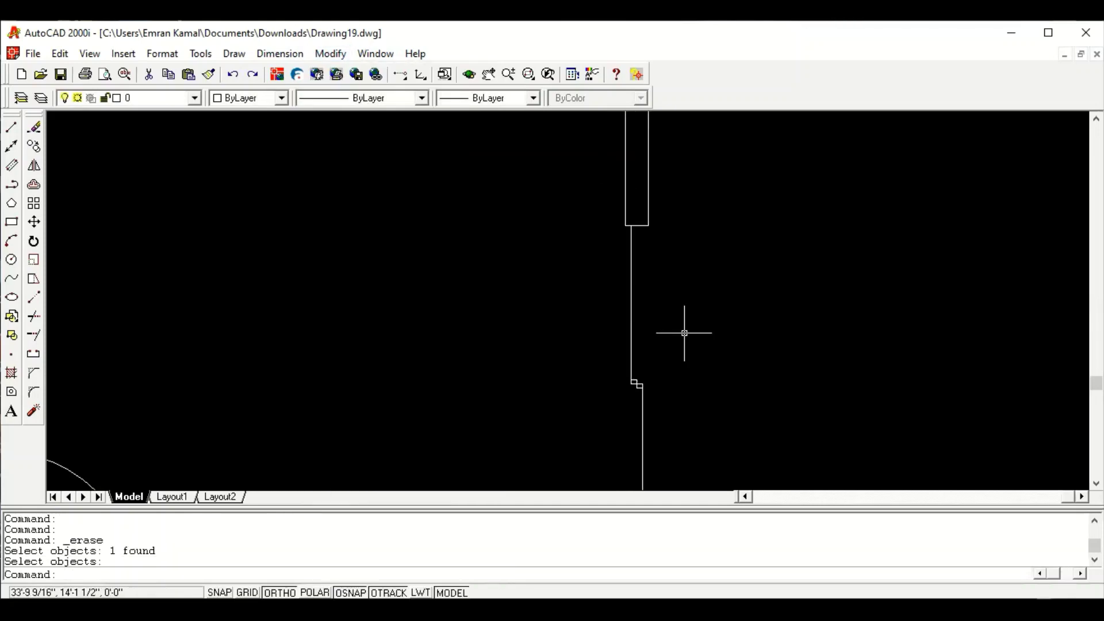
scroll(685, 359, down, 2)
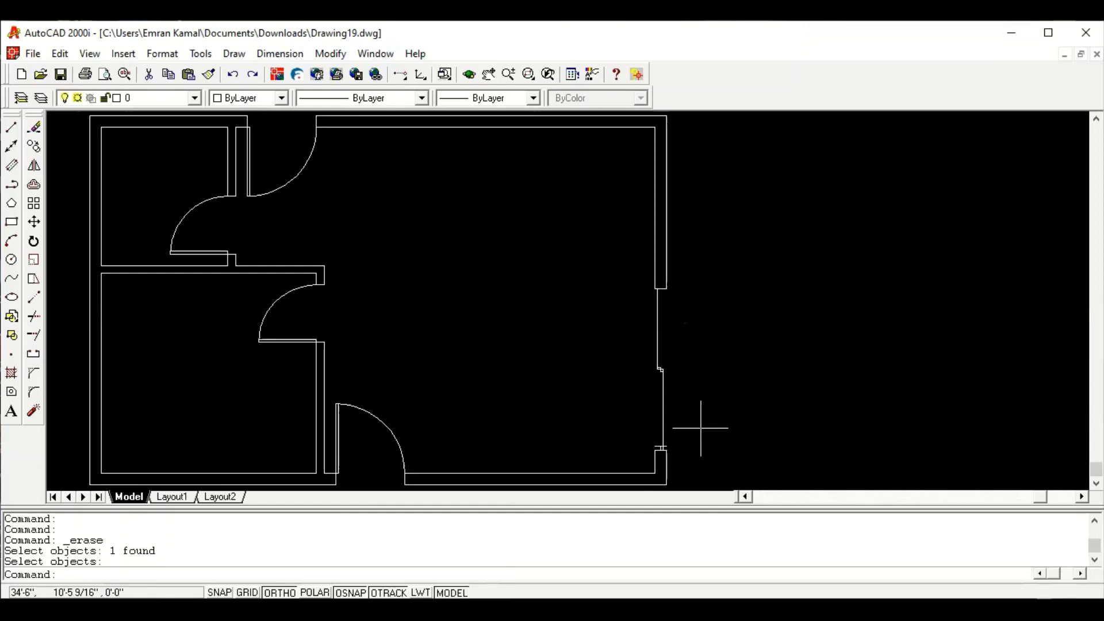
scroll(700, 428, up, 2)
Erase the small wall piece and short vertical line at the window's bottom, then restore the view
key(Return)
key(Return)
key(Return)
click(648, 436)
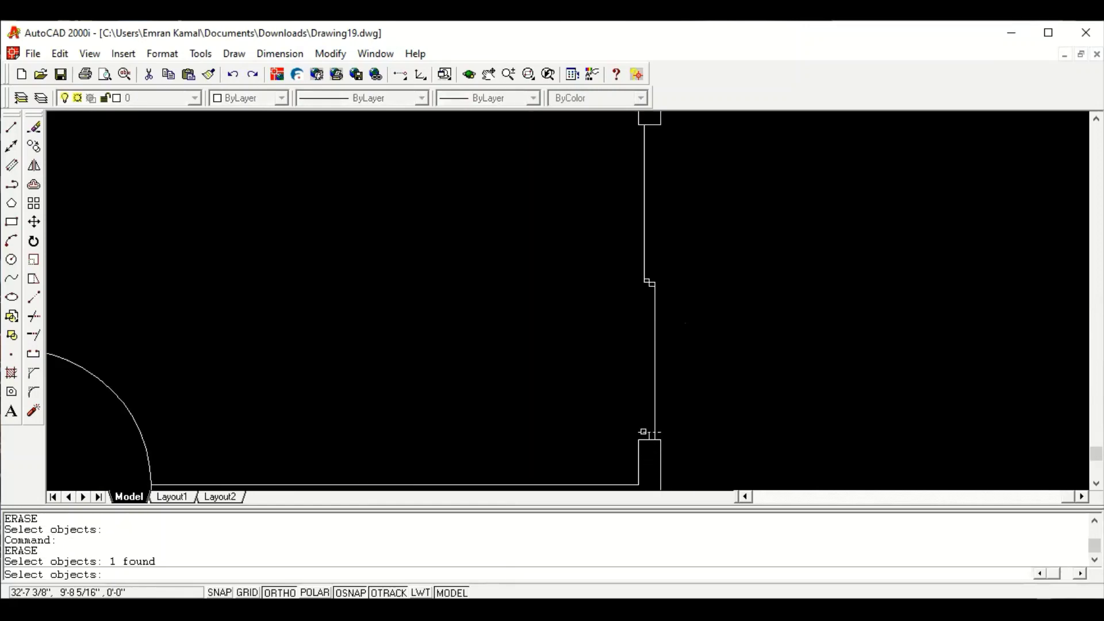
key(Return)
scroll(661, 439, up, 2)
scroll(659, 445, up, 2)
key(Return)
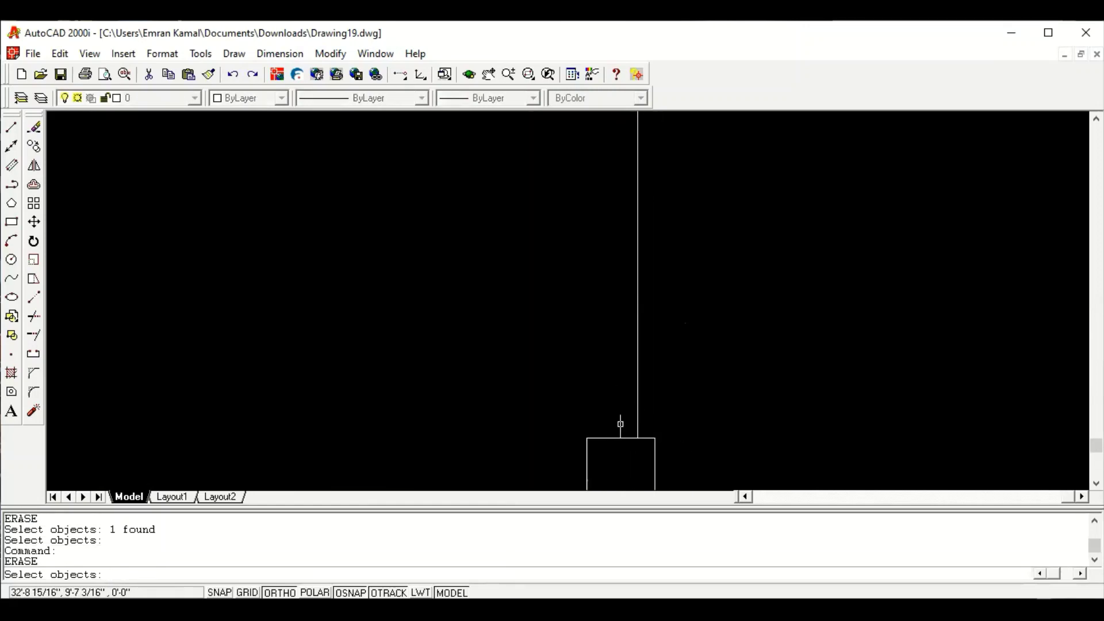
click(620, 425)
key(Return)
scroll(711, 359, down, 5)
scroll(713, 360, up, 2)
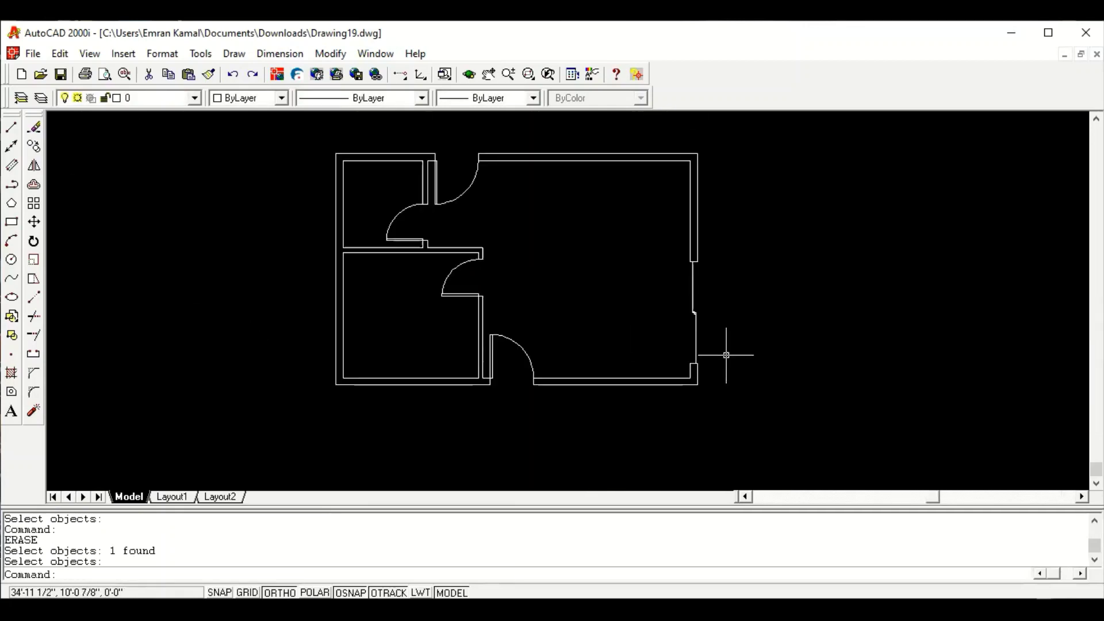
scroll(724, 359, up, 1)
scroll(725, 356, down, 2)
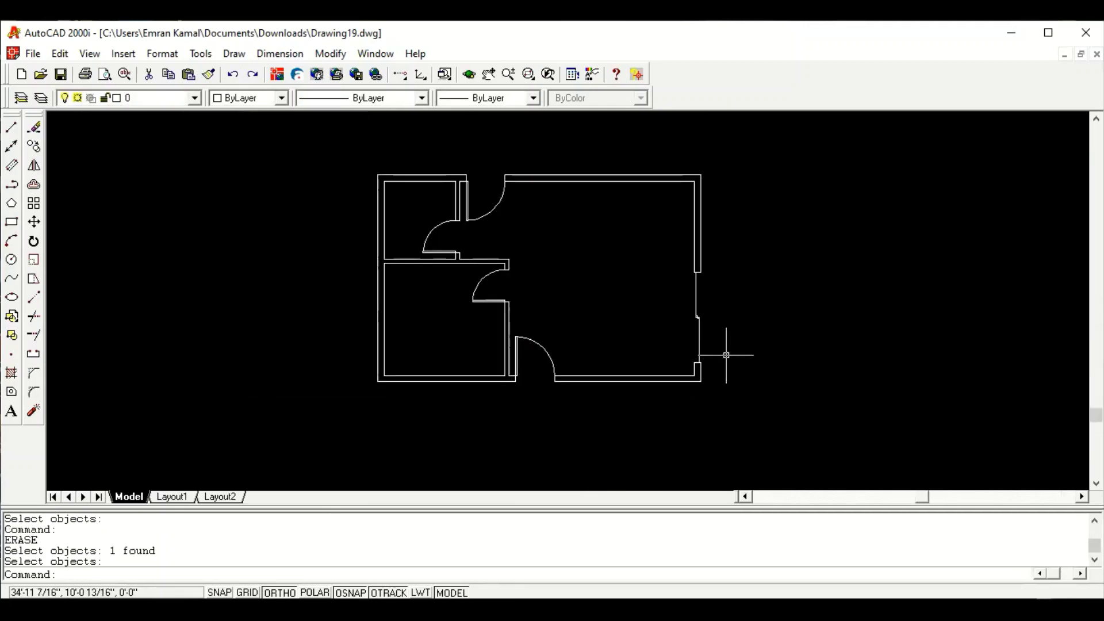
key(ctrl+z)
scroll(726, 356, down, 2)
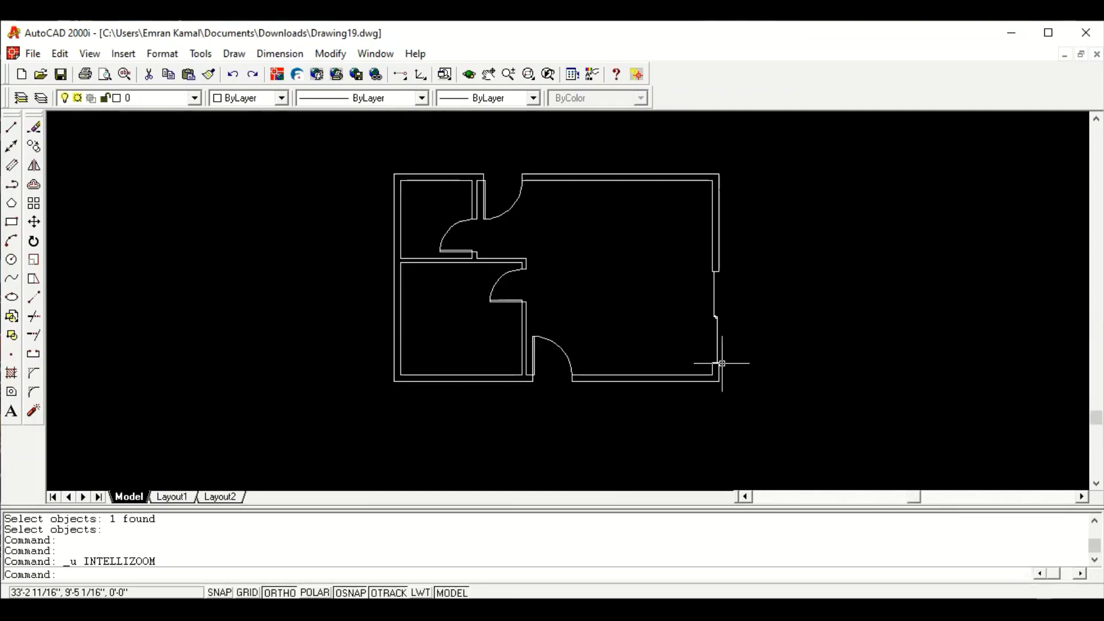
key(Escape)
key(Escape)
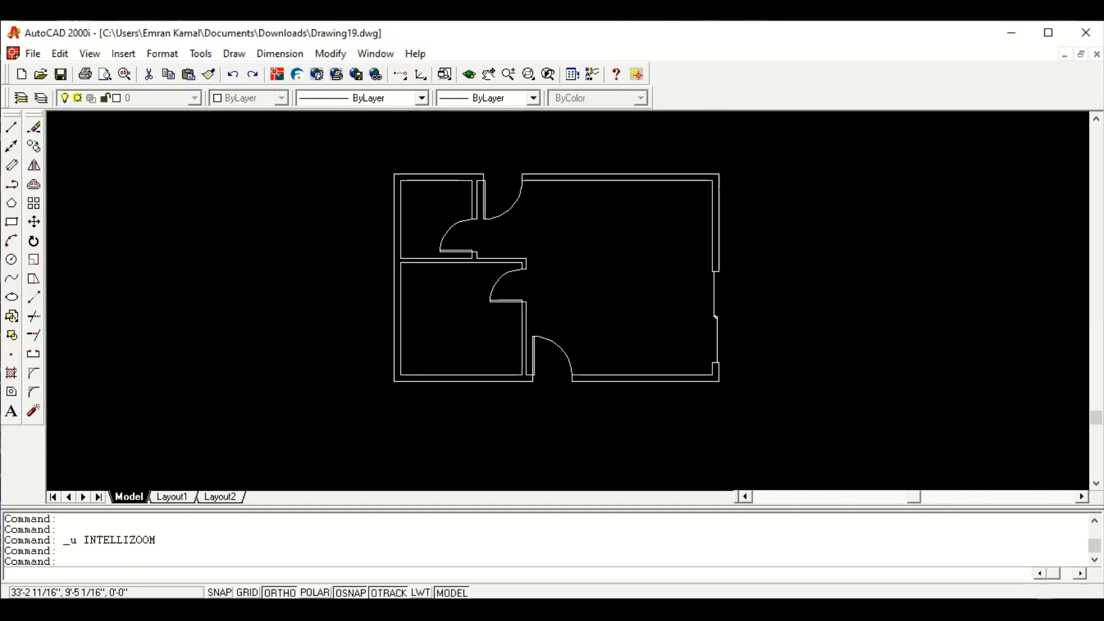